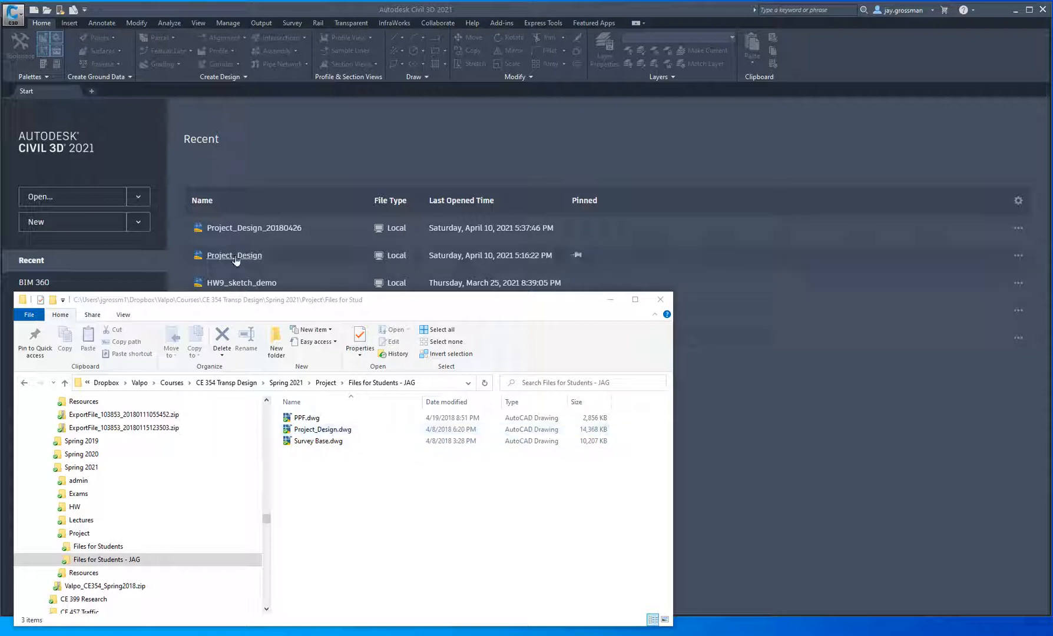
Step: Open Project_Design.dwg from the CE 354 Transp Design > Spring 2021 > Project > Files for Students - JAG folder
left_click(222, 149)
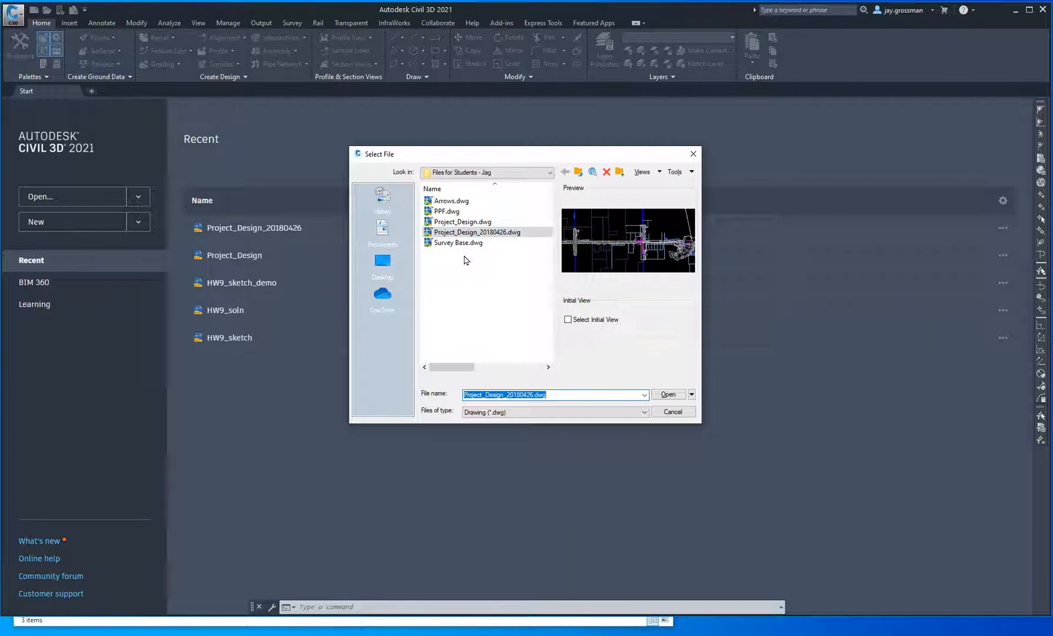
left_click(551, 173)
left_click(550, 173)
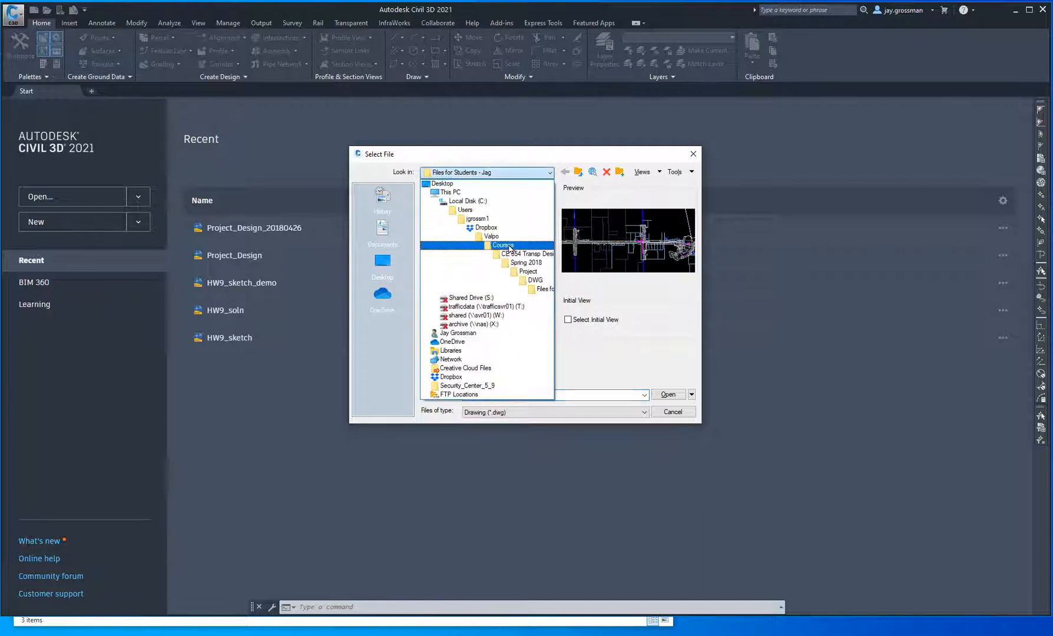
left_click(513, 254)
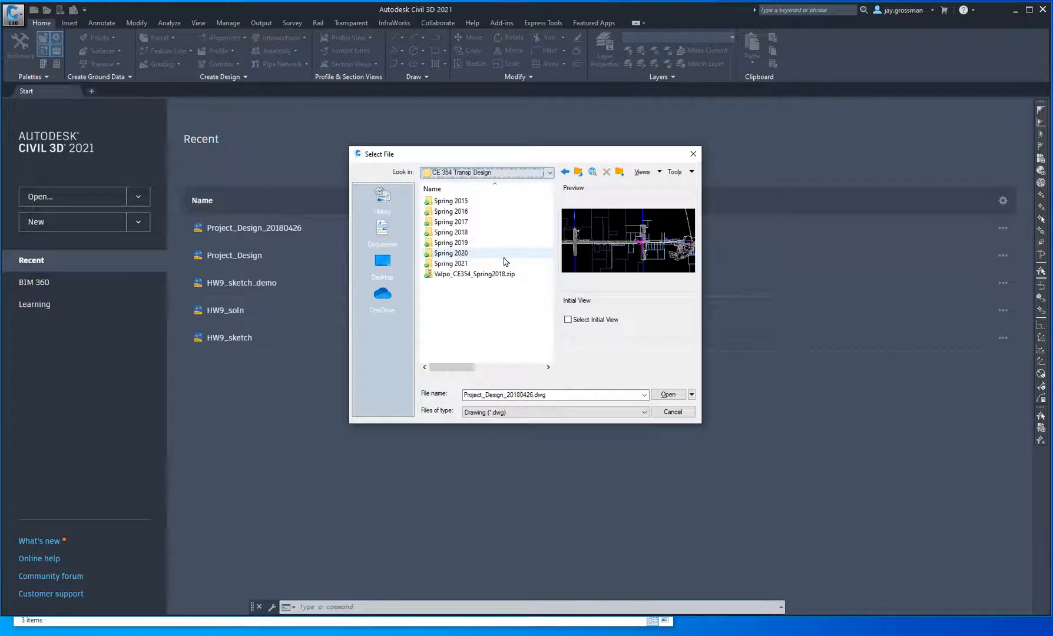
double_click(458, 264)
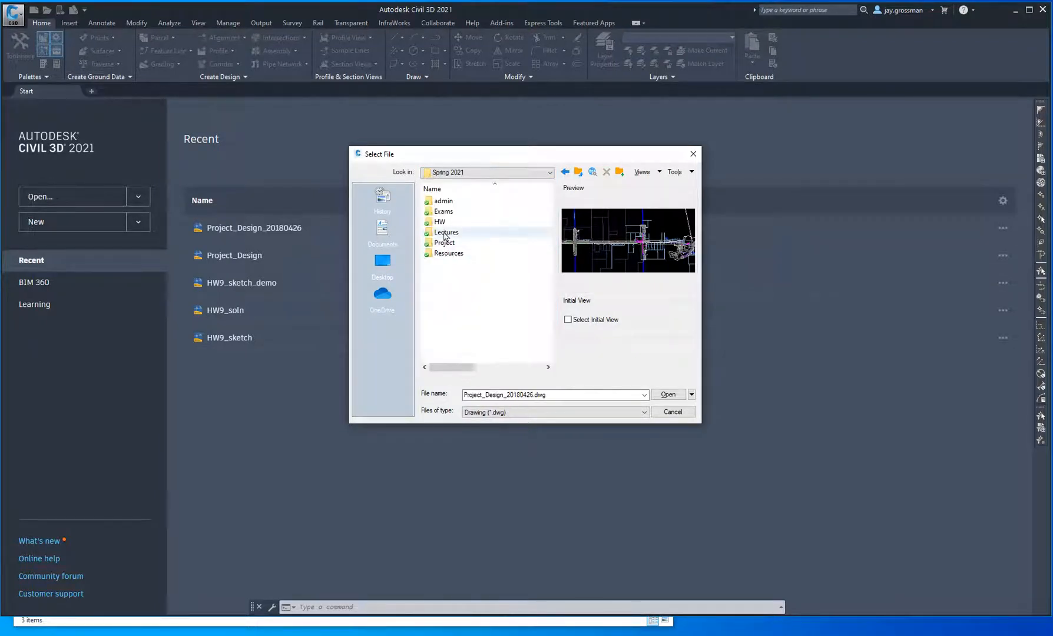
double_click(443, 243)
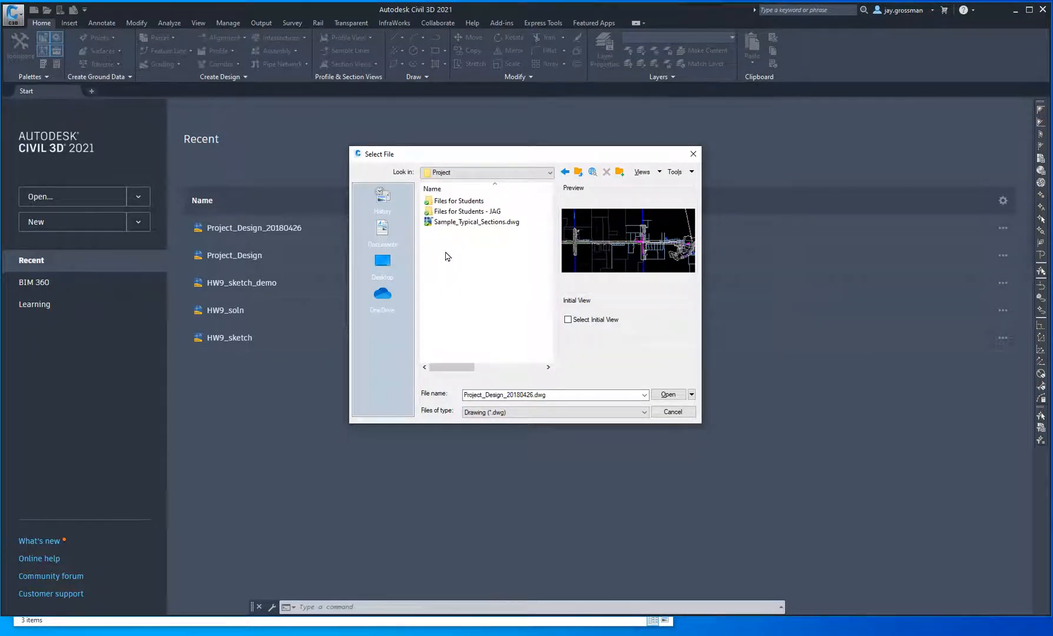
double_click(457, 211)
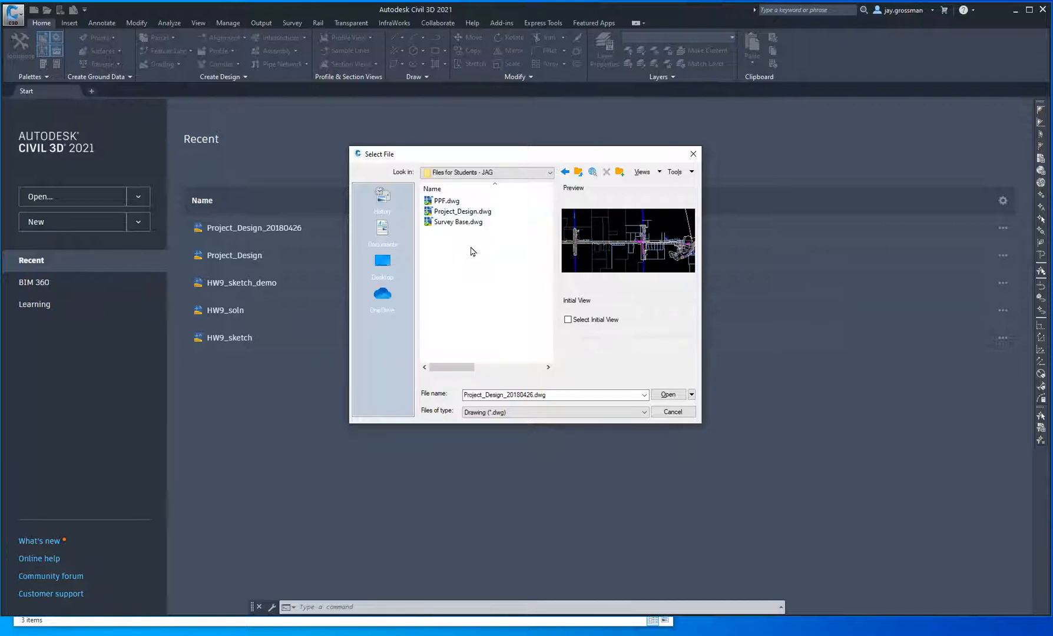
left_click(471, 212)
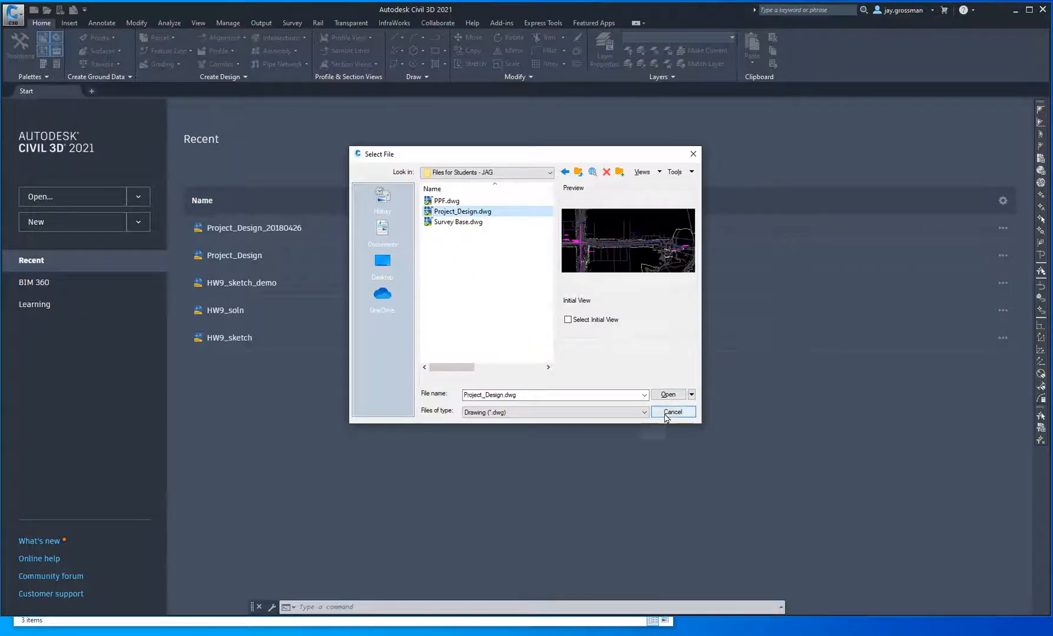
left_click(667, 395)
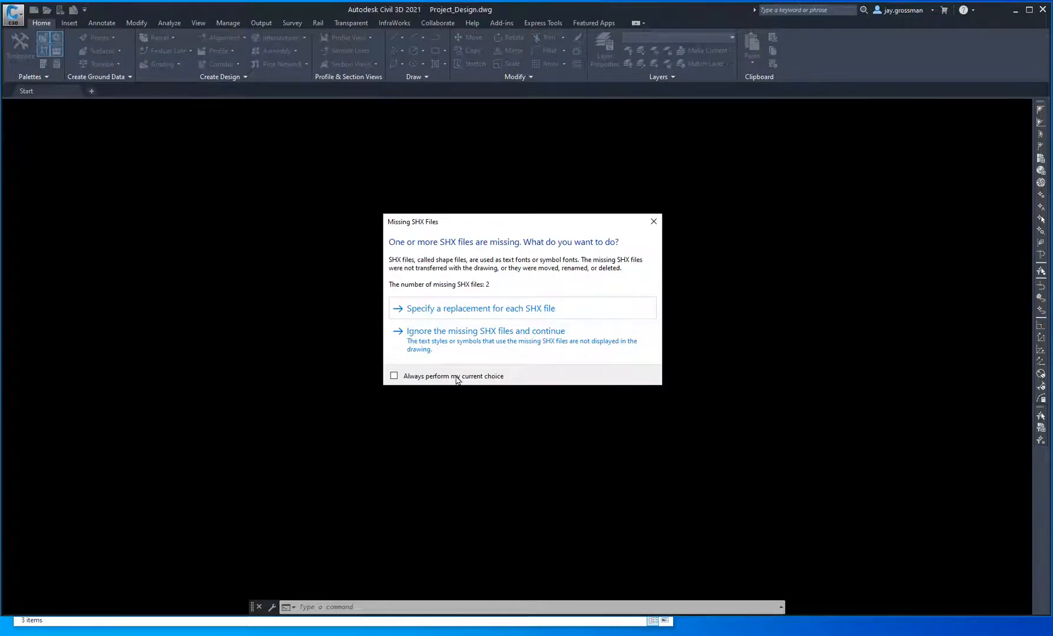
Step: Ignore the missing SHX files to finish loading the drawing, and dismiss the unreconciled layers notice
left_click(457, 344)
left_click(451, 338)
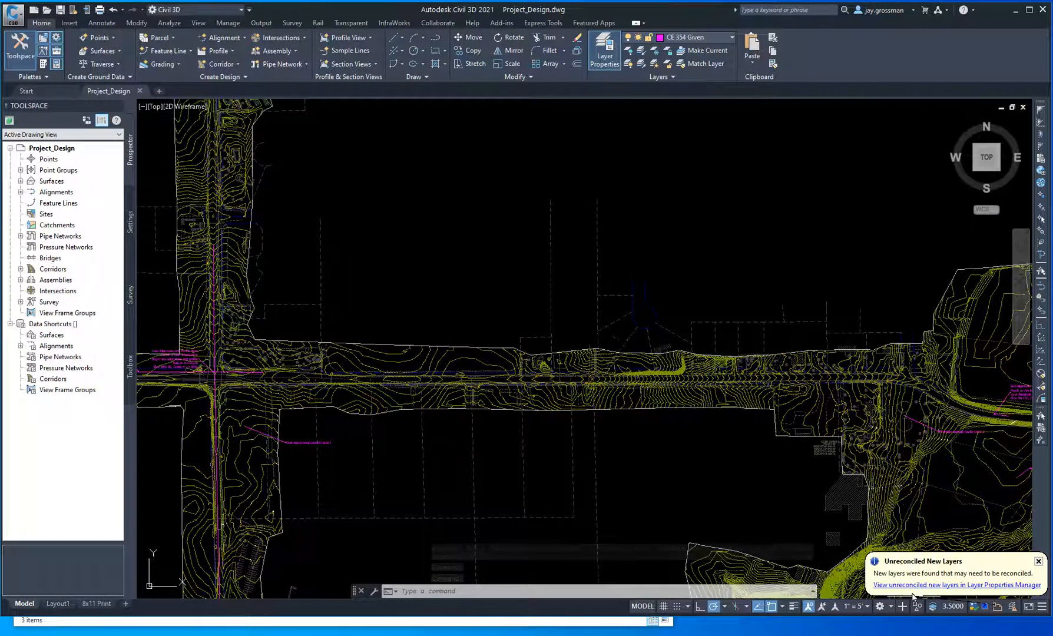
left_click(1038, 561)
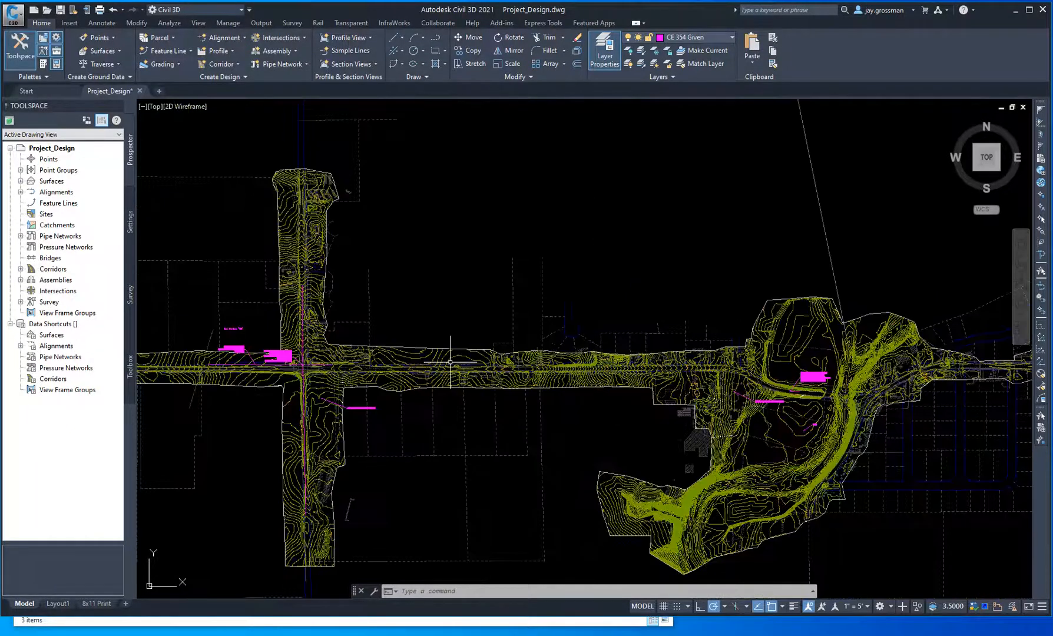
Step: Filter the layer list to the C-TOPO group and freeze the C-TOPO-EX layer to hide the yellow surface contours
scroll(449, 363, "down", 2)
mouse_move(297, 369)
middle_mouse_down()
mouse_move(440, 371)
mouse_move(443, 389)
middle_mouse_up()
scroll(443, 389, "up", 3)
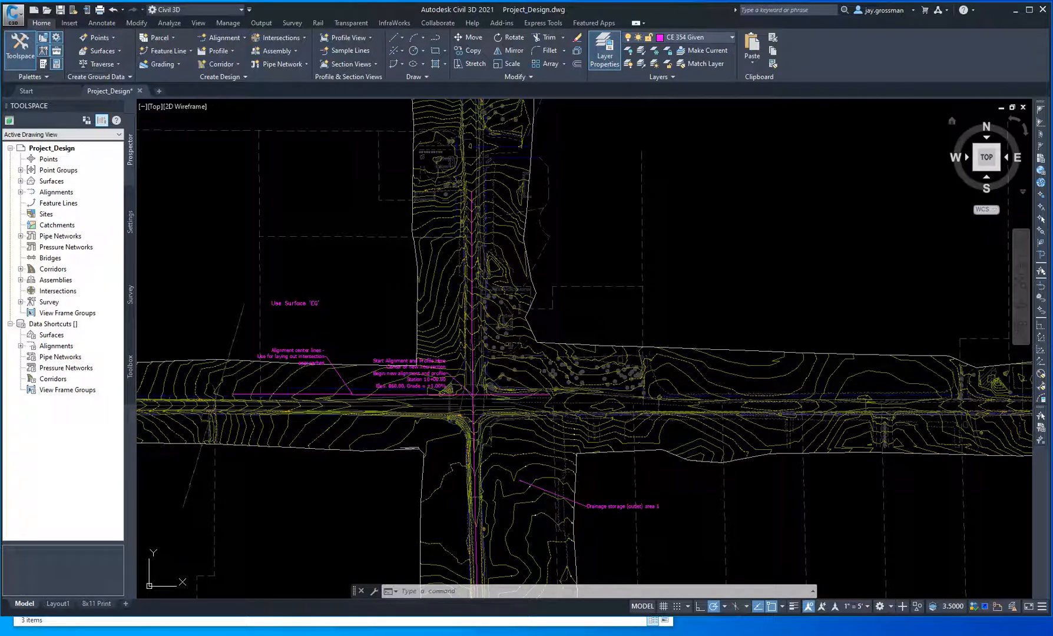
left_click_drag(781, 120, 509, 155)
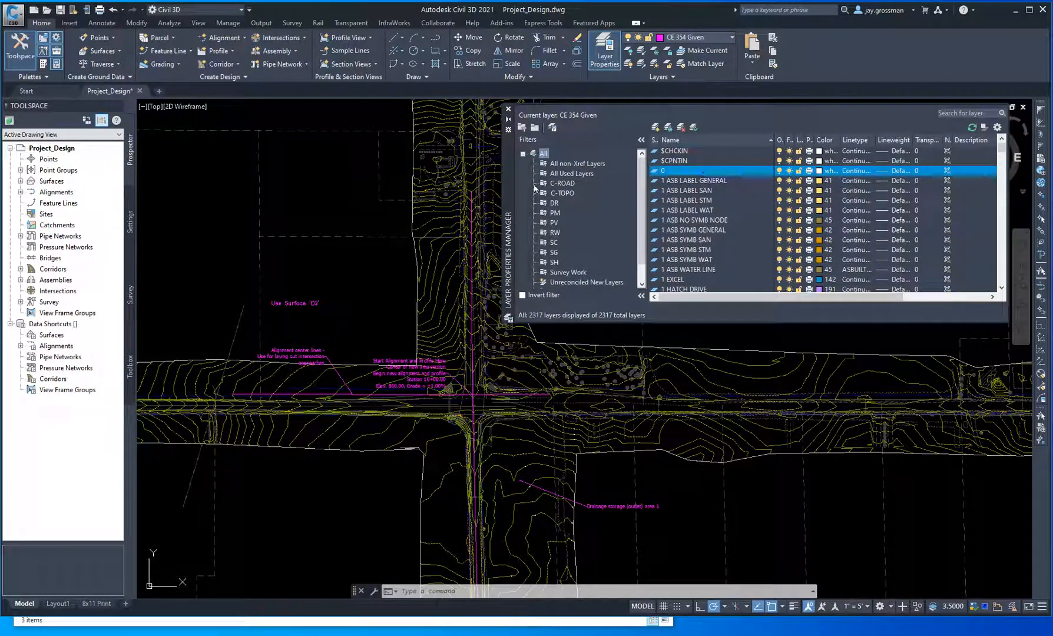
left_click(562, 193)
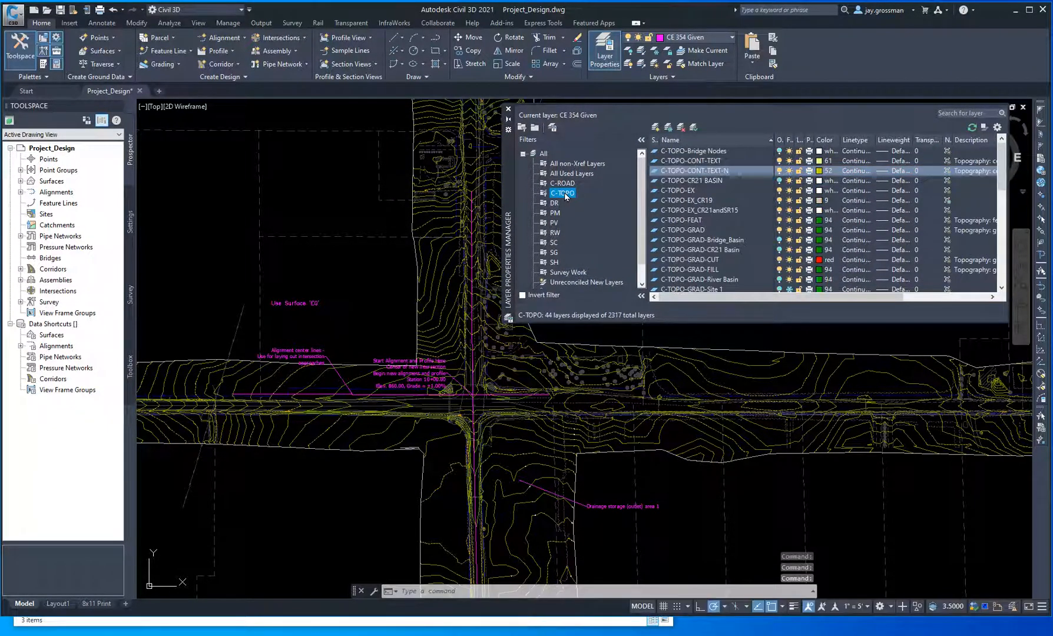
left_click(789, 190)
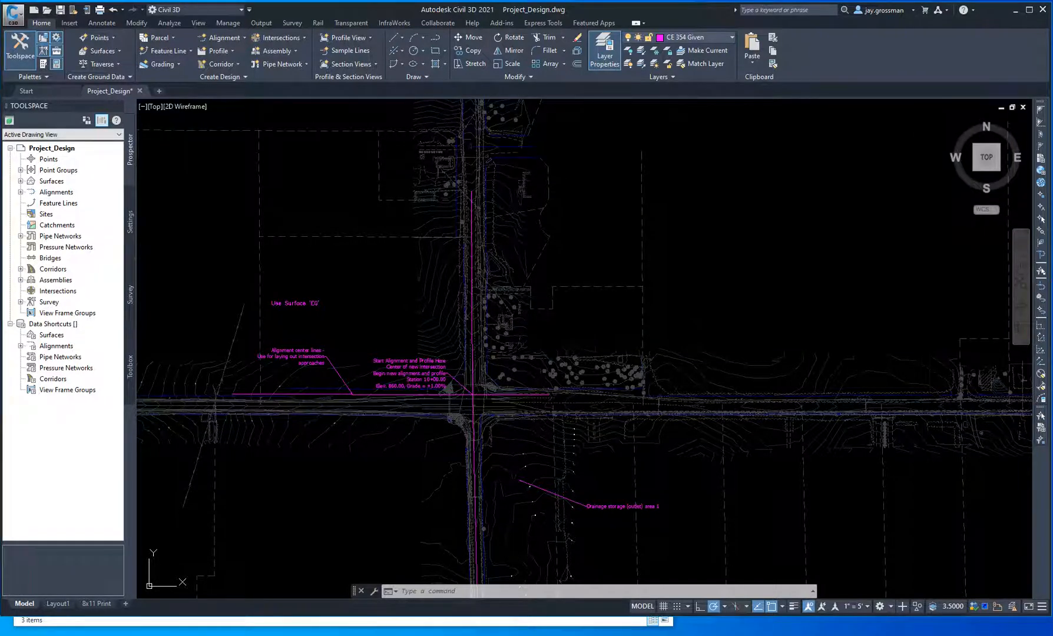
Step: Examine the new intersection's magenta center lines and the note marking the start of the alignment and profile
scroll(490, 418, "up", 5)
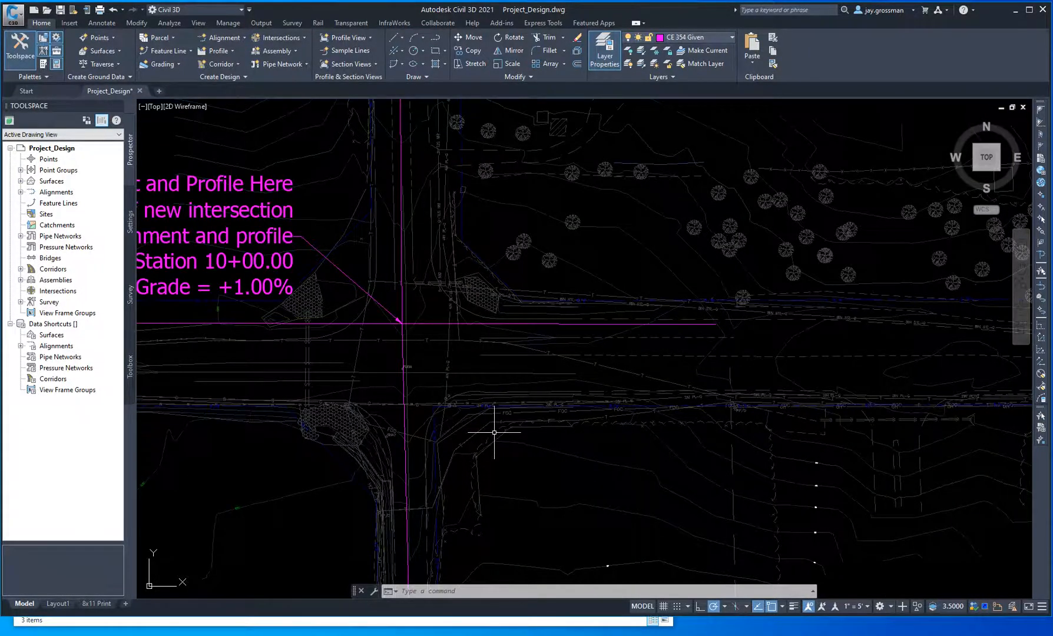
scroll(494, 432, "down", 4)
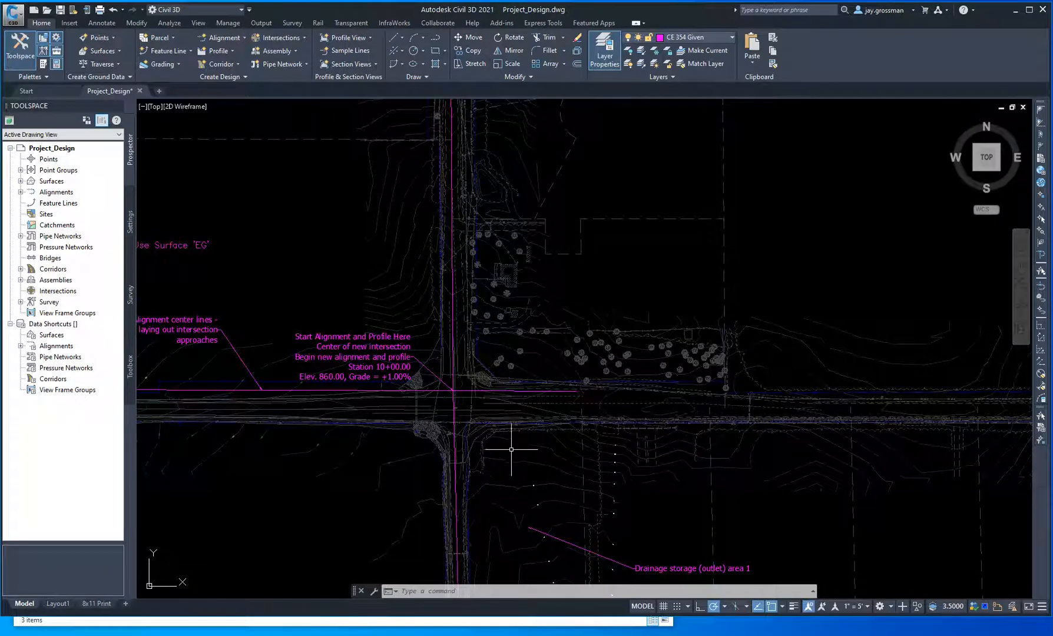
scroll(557, 430, "up", 4)
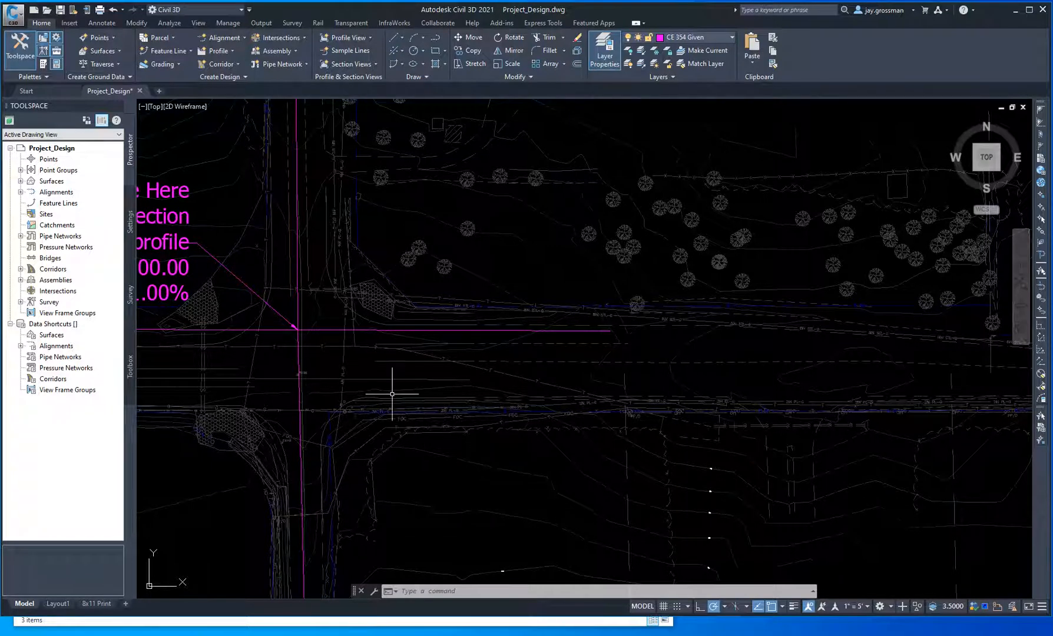
middle_click_drag(376, 371, 615, 390)
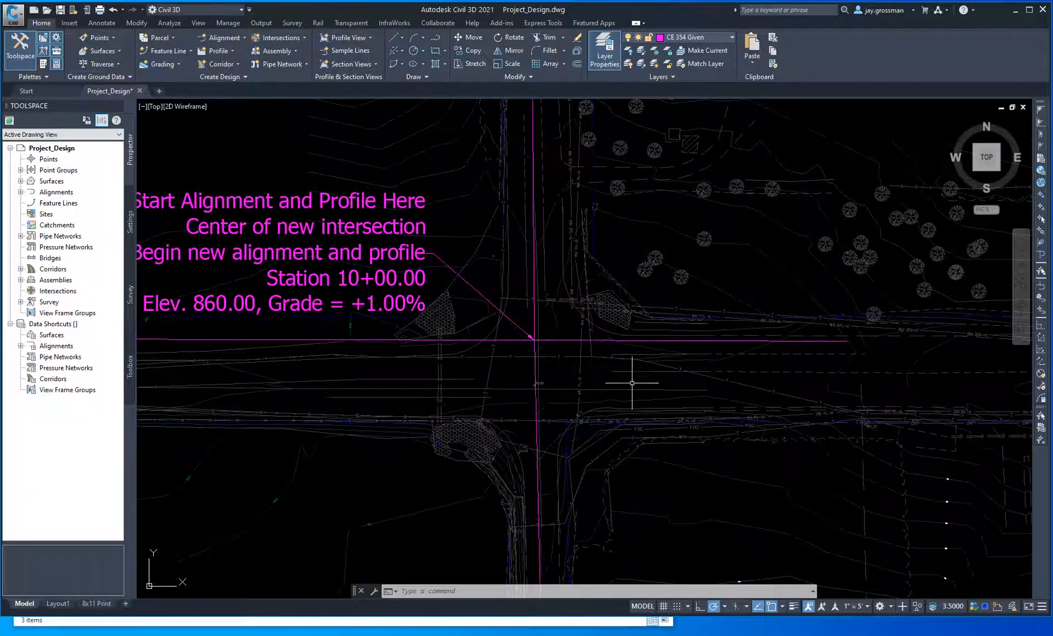
scroll(595, 418, "down", 3)
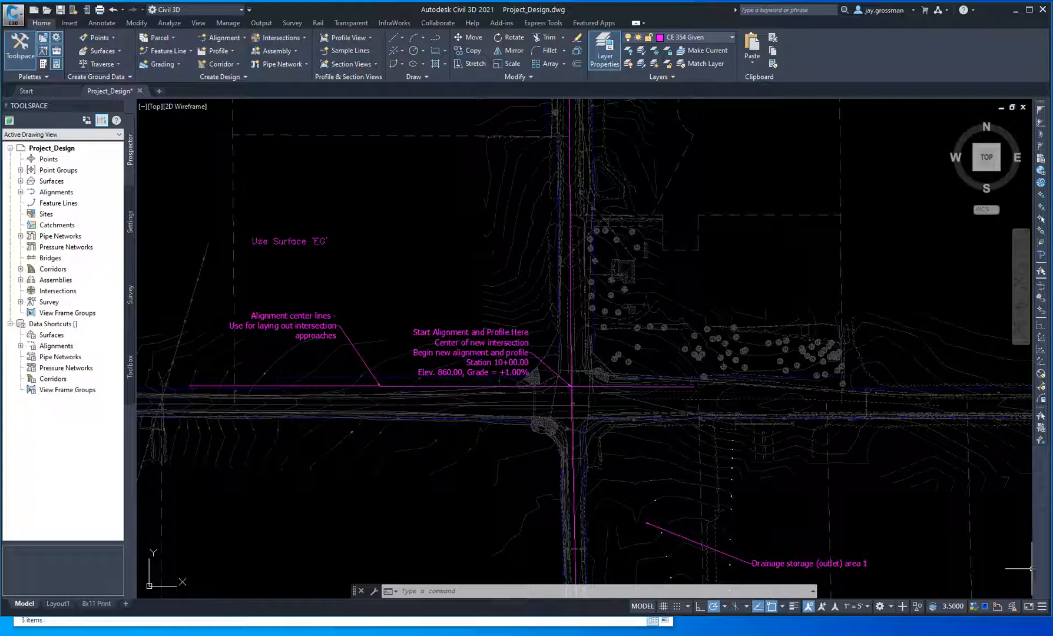
Step: Check the project drawing files in File Explorer and return to the Civil 3D drawing
key("alt+Tab")
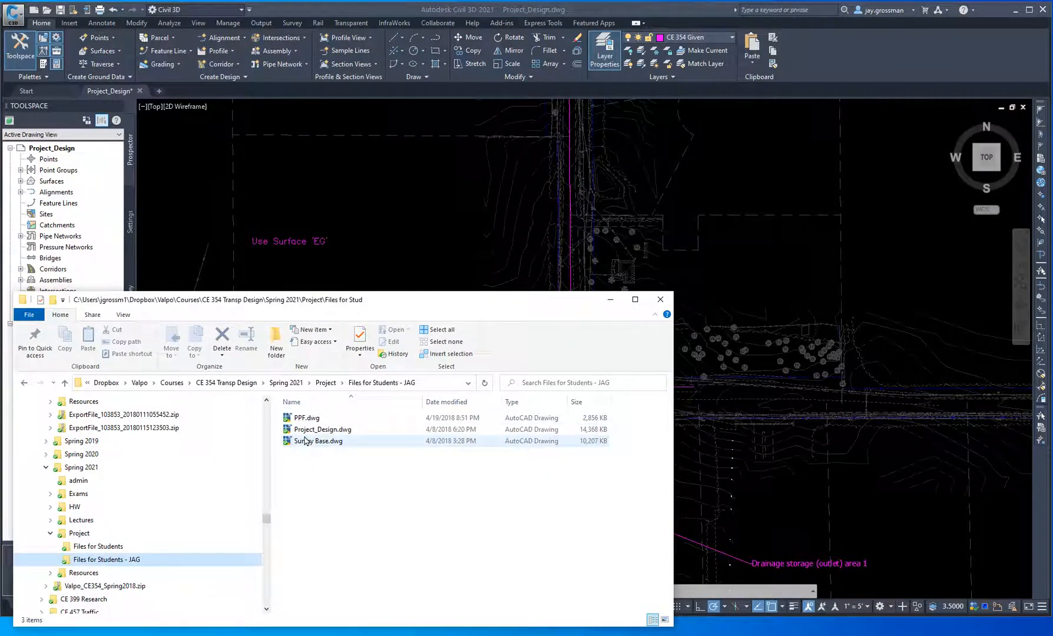
left_click(746, 259)
scroll(742, 273, "down", 1)
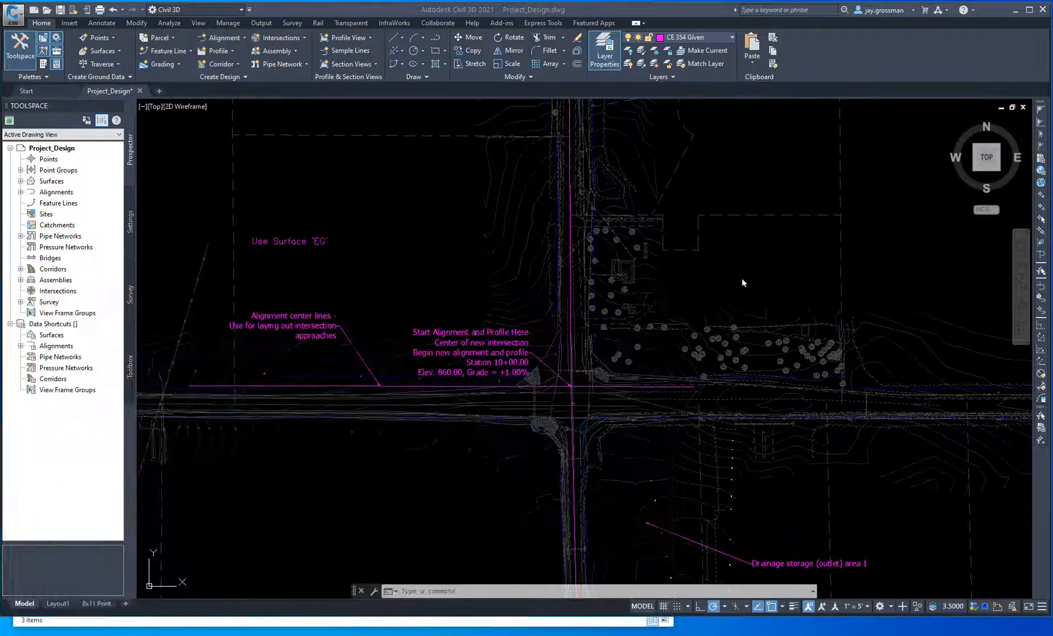
Step: Follow the existing road east from the intersection and read the note for the end of the alignment and profile
scroll(730, 424, "down", 3)
middle_click_drag(842, 432, 271, 392)
scroll(642, 424, "up", 4)
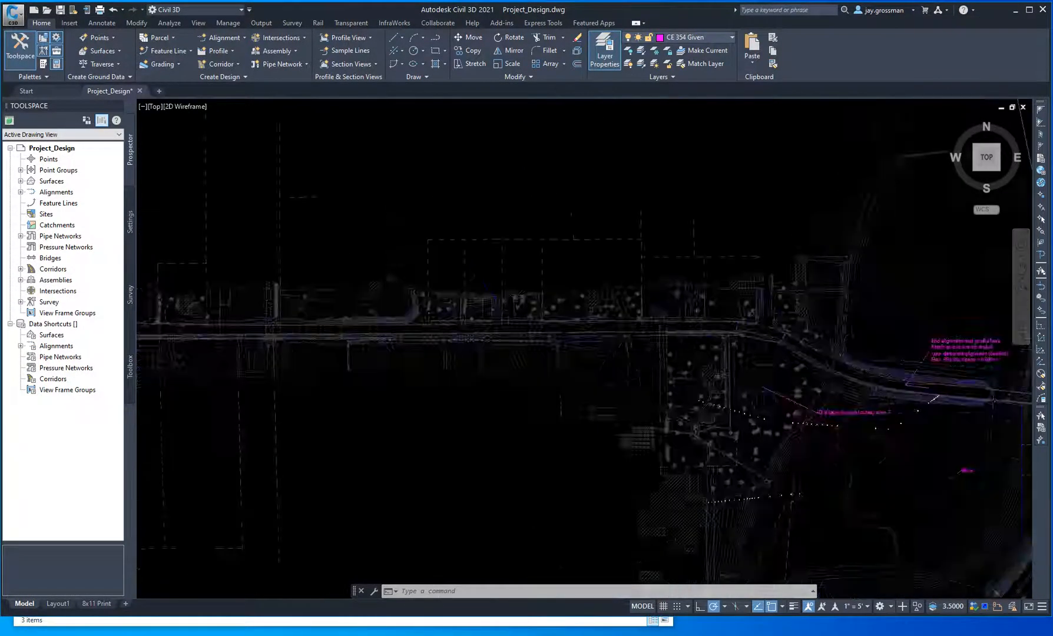
mouse_move(822, 448)
middle_mouse_down()
mouse_move(361, 449)
mouse_move(358, 463)
middle_mouse_up()
scroll(683, 423, "down", 2)
middle_click_drag(758, 455, 592, 423)
scroll(571, 394, "up", 4)
scroll(576, 388, "up", 2)
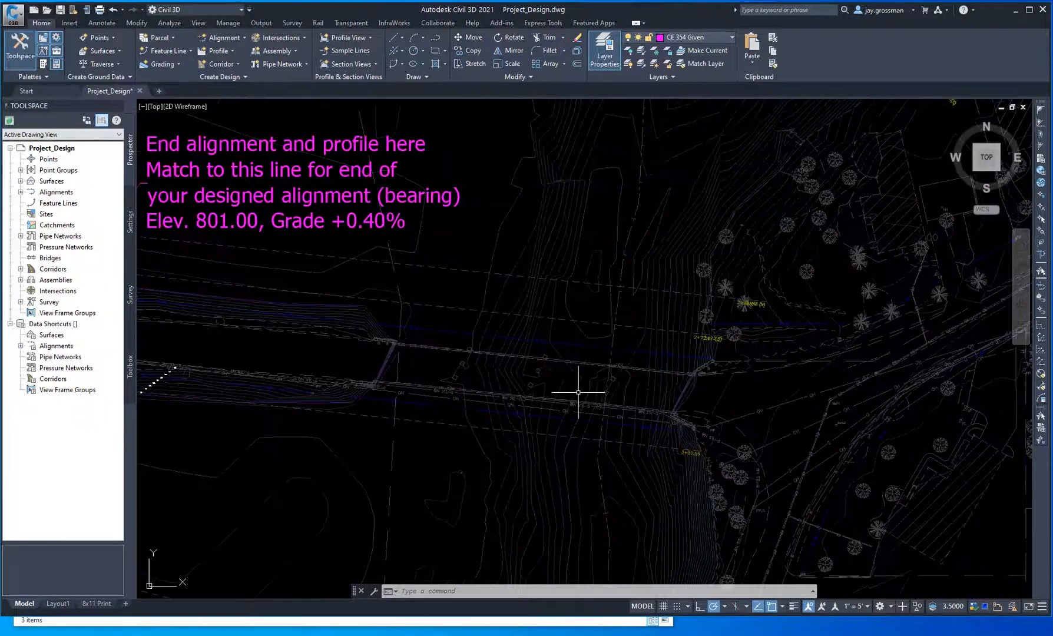
Step: Review the river and drainage area 2 surroundings and trace the existing road back west to the starting intersection
scroll(733, 448, "down", 5)
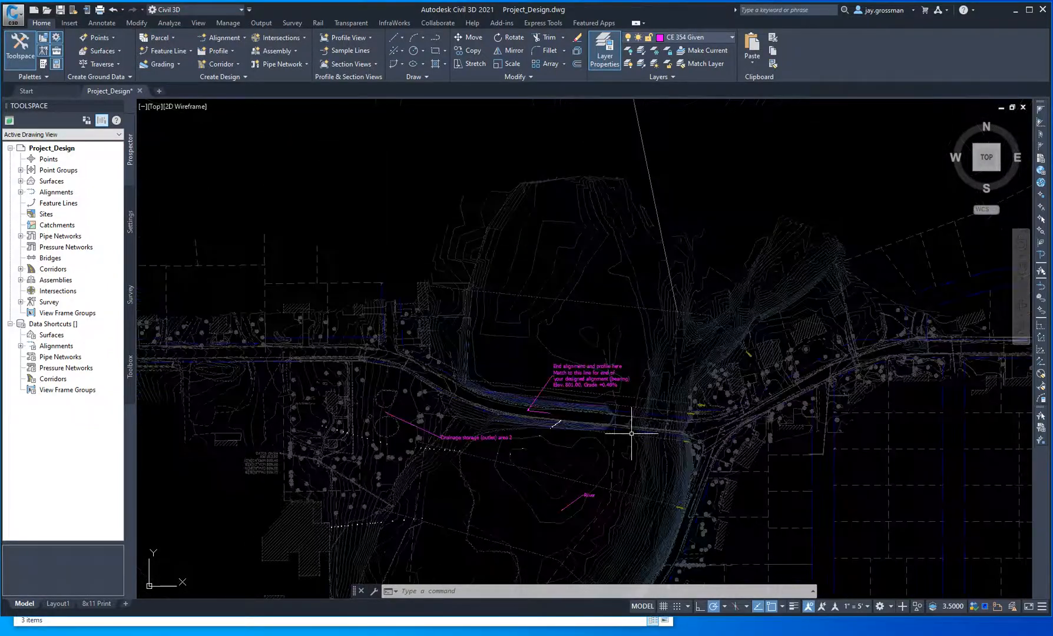
middle_click_drag(502, 447, 709, 455)
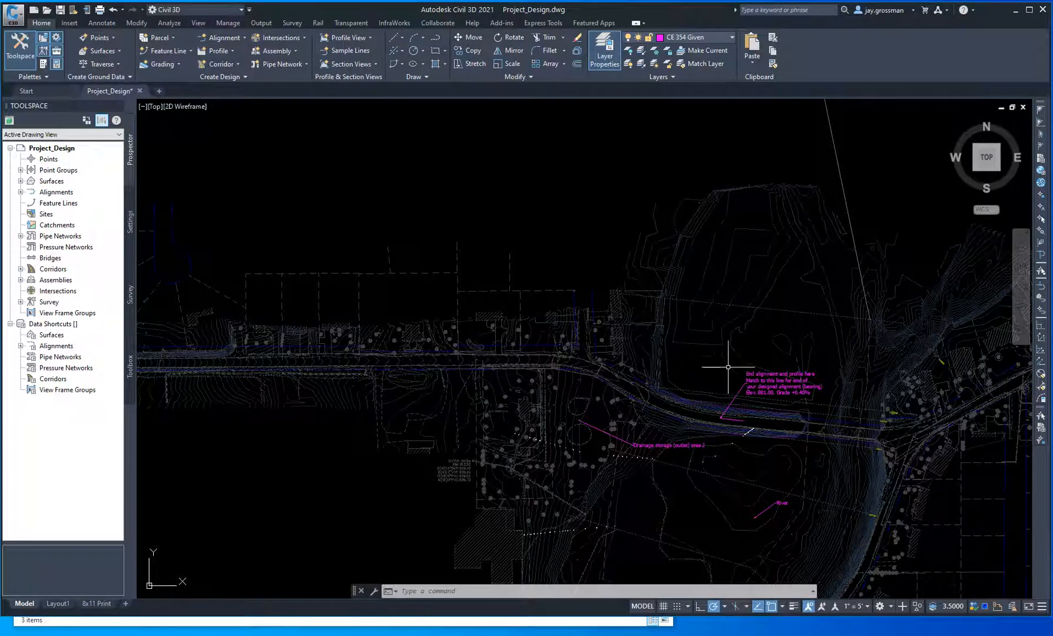
mouse_move(513, 426)
middle_mouse_down()
mouse_move(902, 415)
mouse_move(561, 378)
middle_mouse_up()
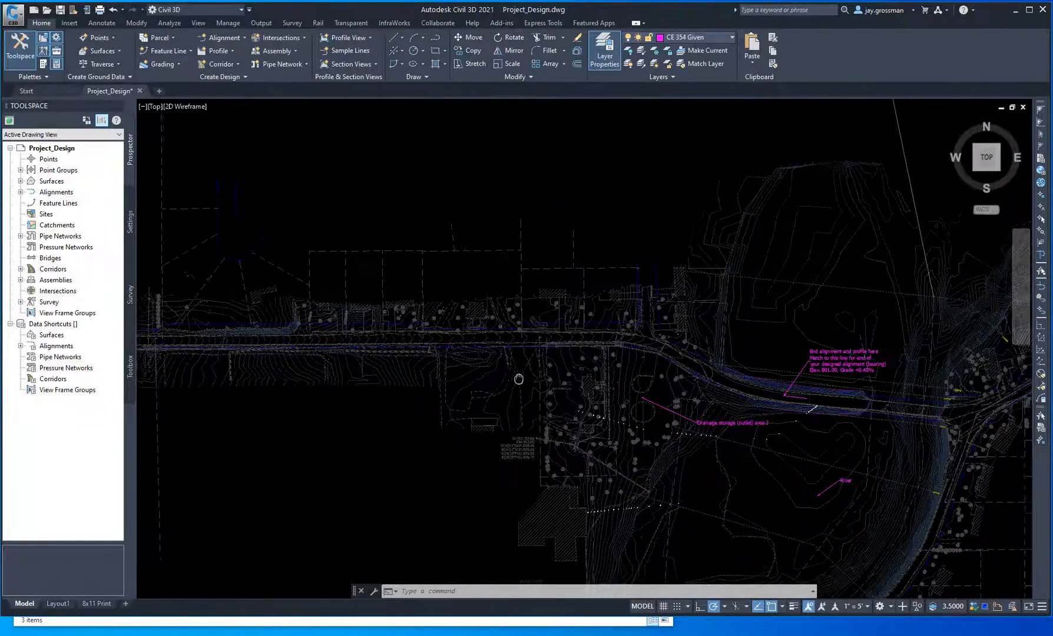
middle_click_drag(354, 385, 720, 407)
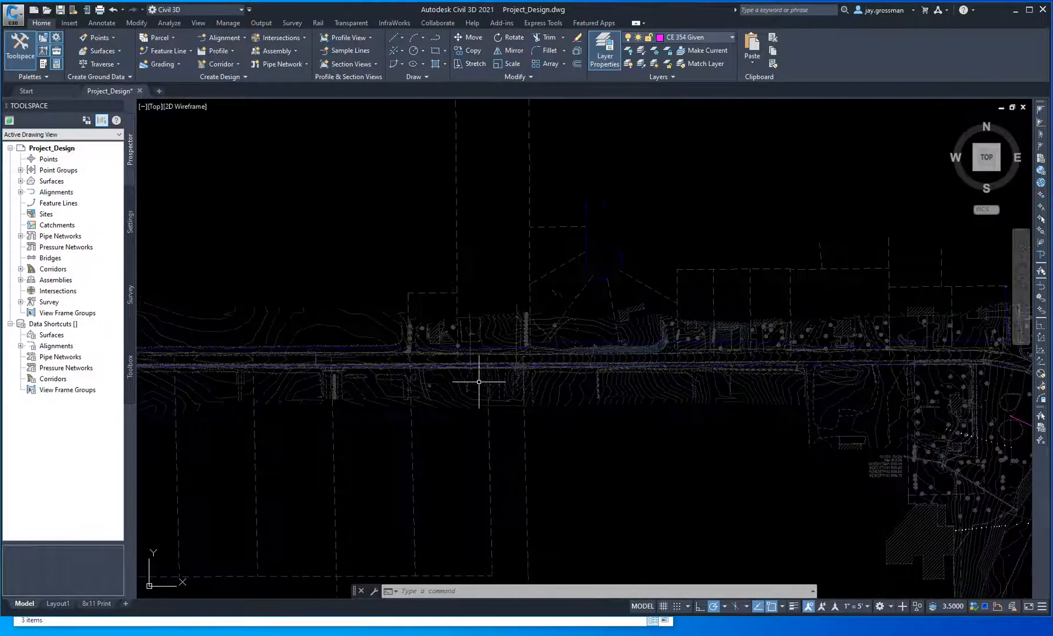
middle_click_drag(411, 370, 724, 371)
middle_click_drag(419, 371, 701, 373)
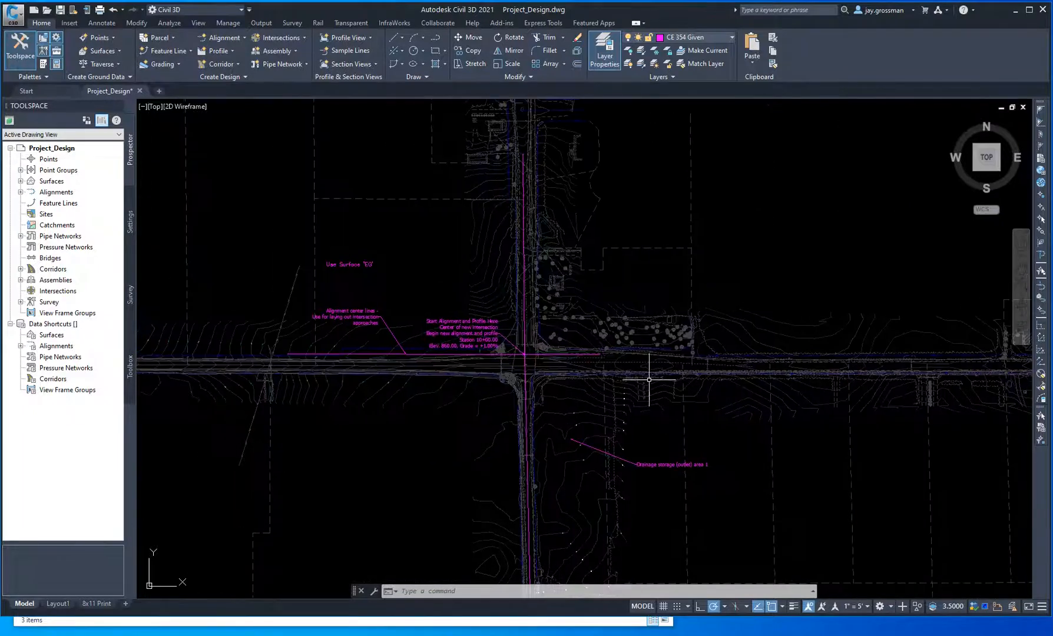
Step: Inspect the alignment start point where the intersection center lines cross, and review the route across the whole project area
scroll(500, 363, "up", 4)
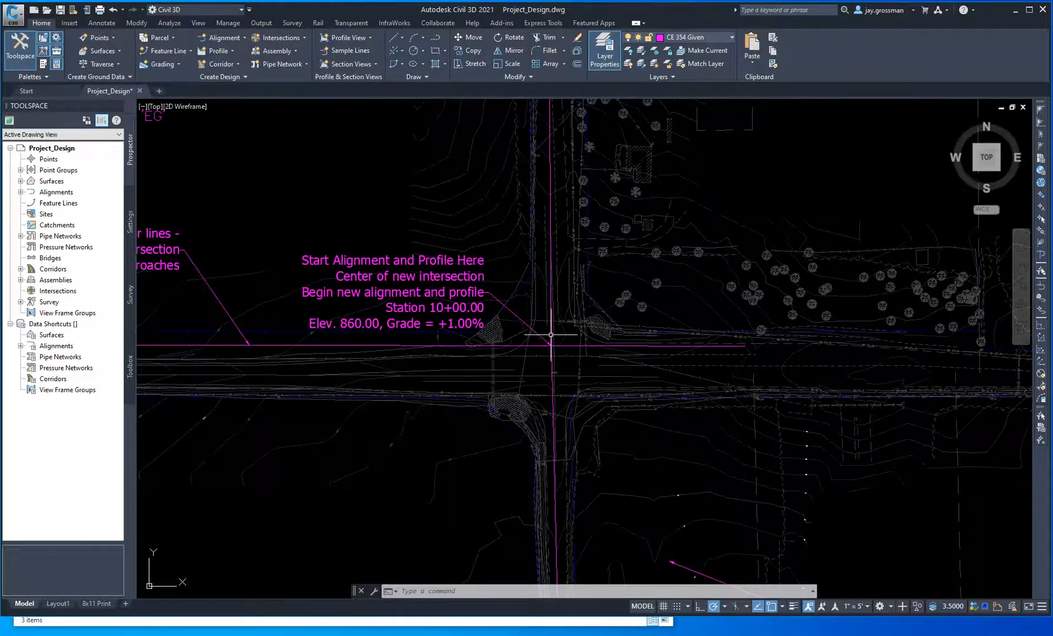
scroll(570, 377, "down", 3)
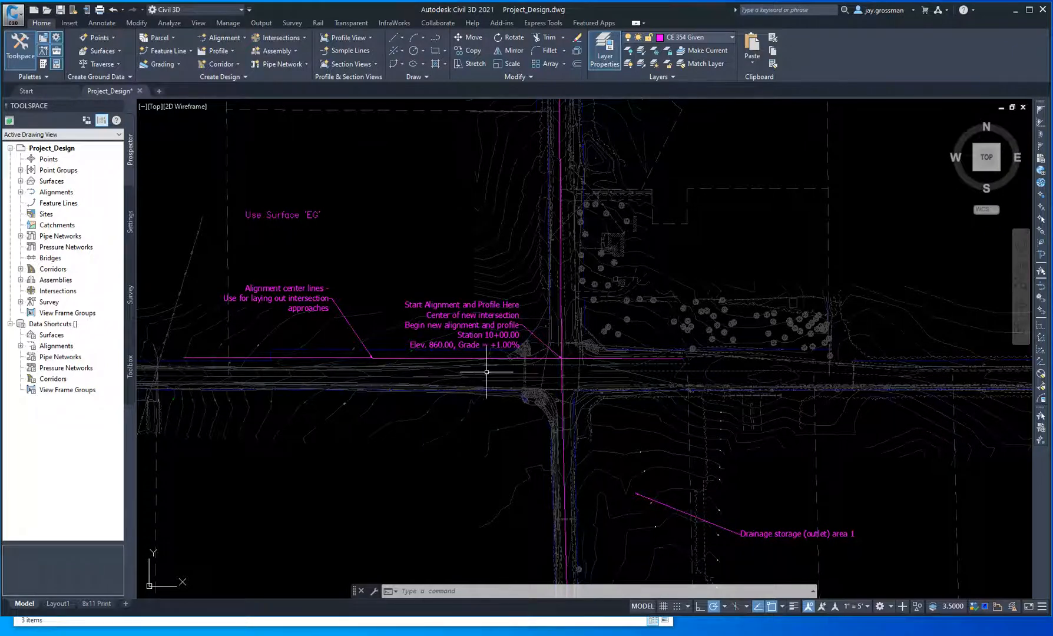
middle_click_drag(486, 373, 493, 412)
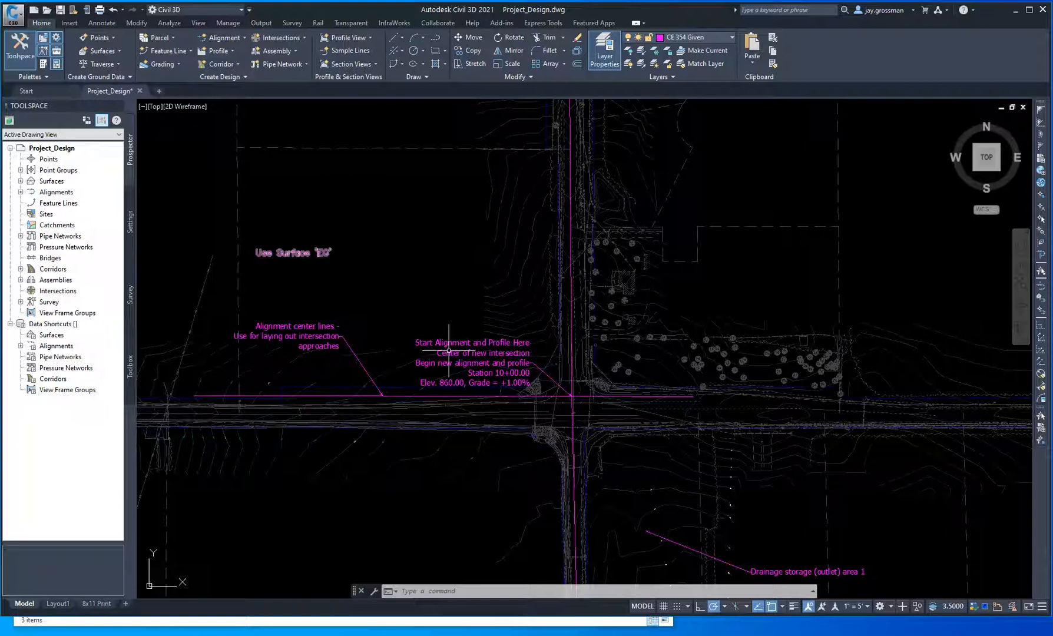
scroll(543, 398, "up", 6)
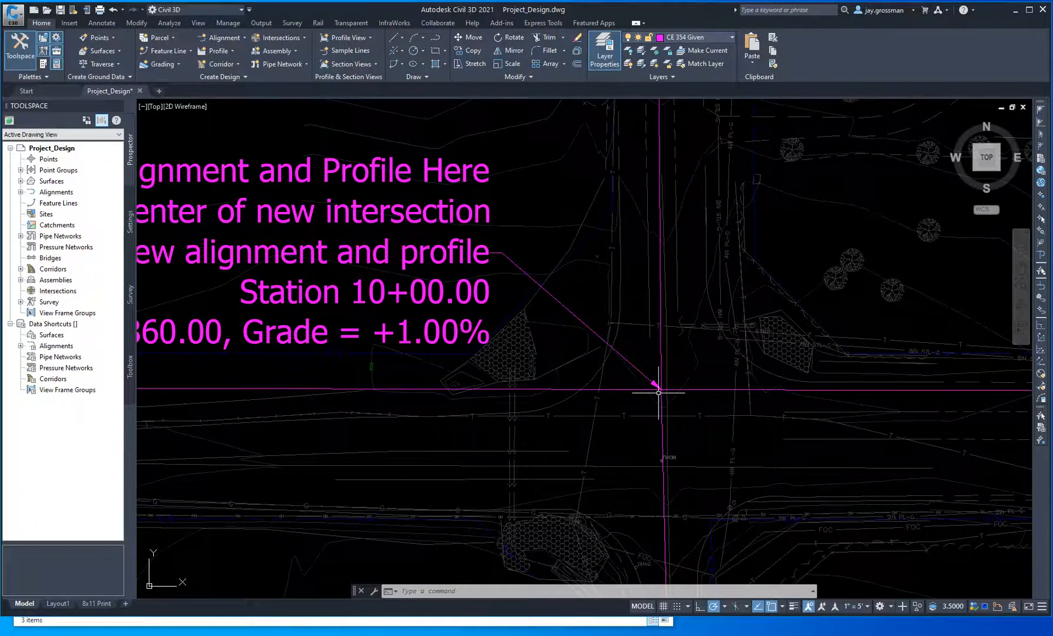
scroll(650, 407, "down", 3)
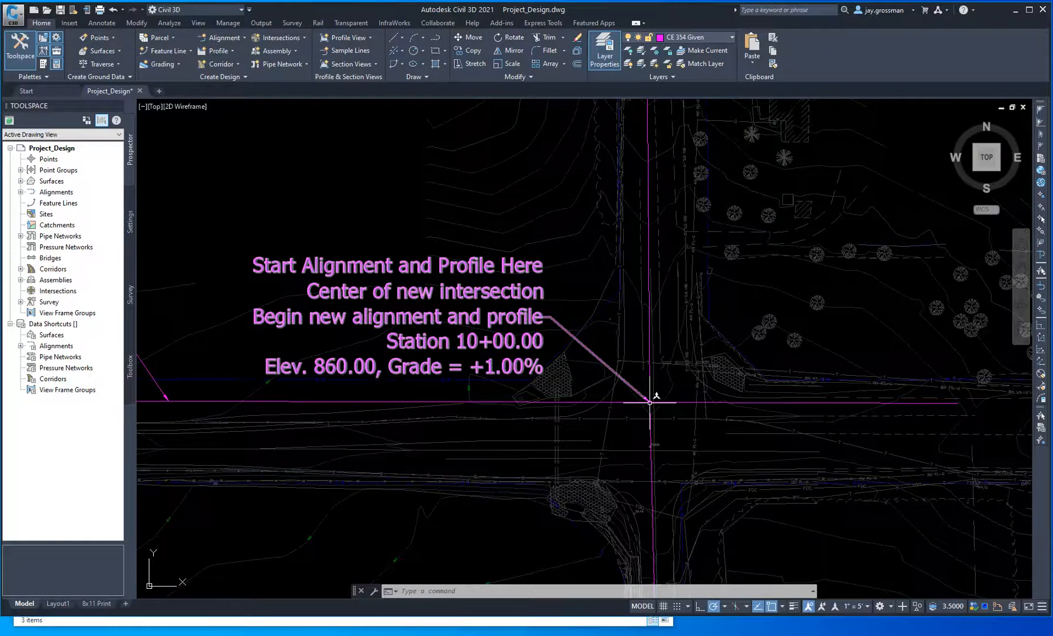
scroll(651, 403, "up", 6)
scroll(662, 429, "down", 10)
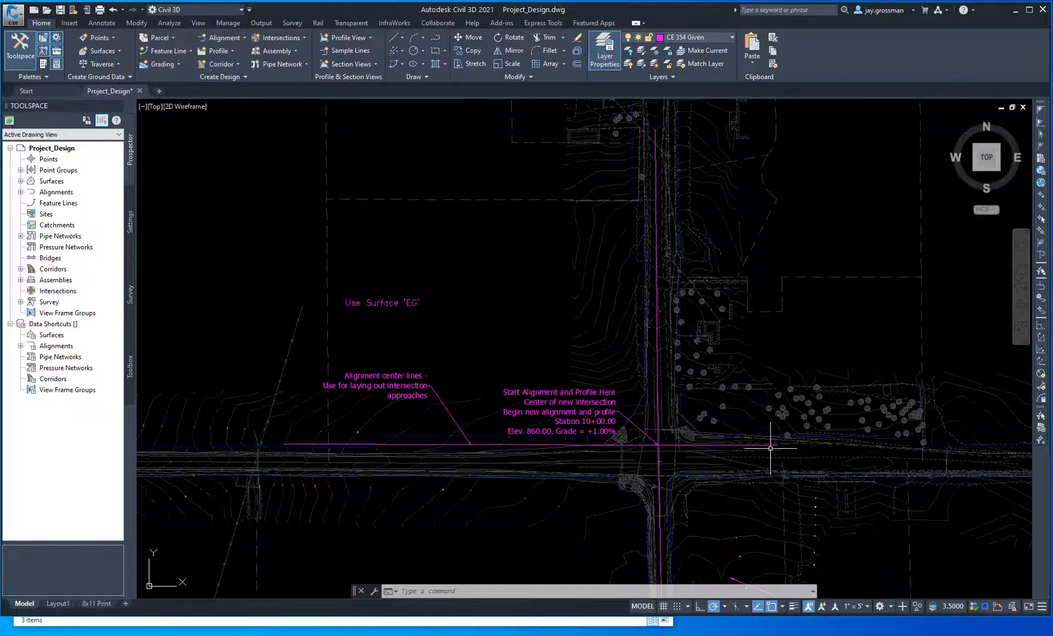
scroll(818, 485, "down", 8)
mouse_move(870, 484)
middle_mouse_down()
mouse_move(765, 449)
mouse_move(301, 396)
middle_mouse_up()
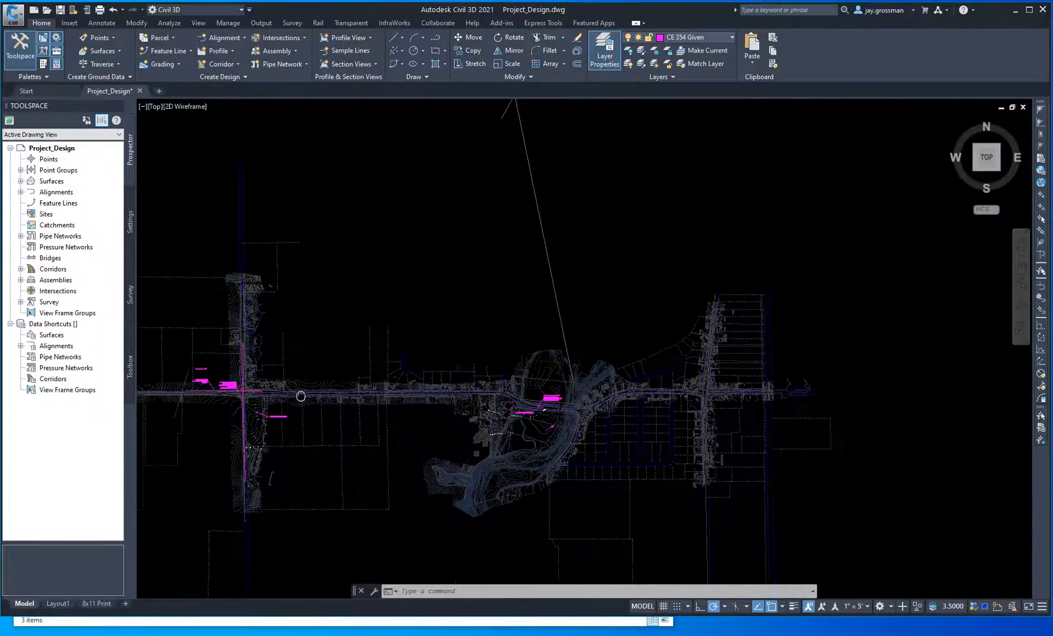
Step: Examine the note and matching line for the end of the alignment and profile, along with the drainage storage (outlet) area 2 location
scroll(515, 408, "up", 10)
scroll(493, 336, "up", 4)
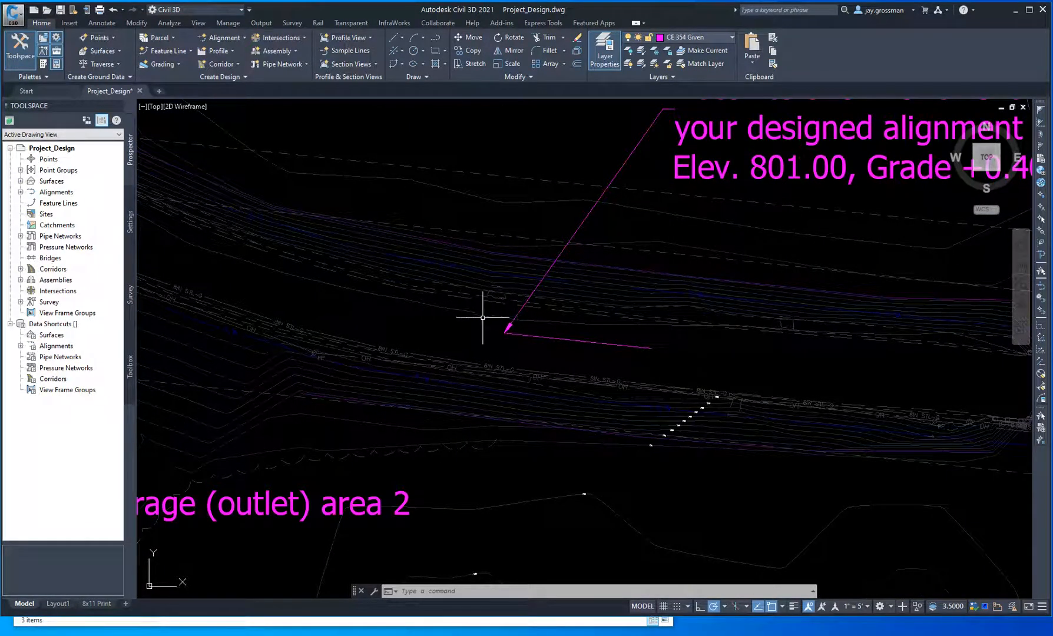
middle_click_drag(558, 329, 386, 465)
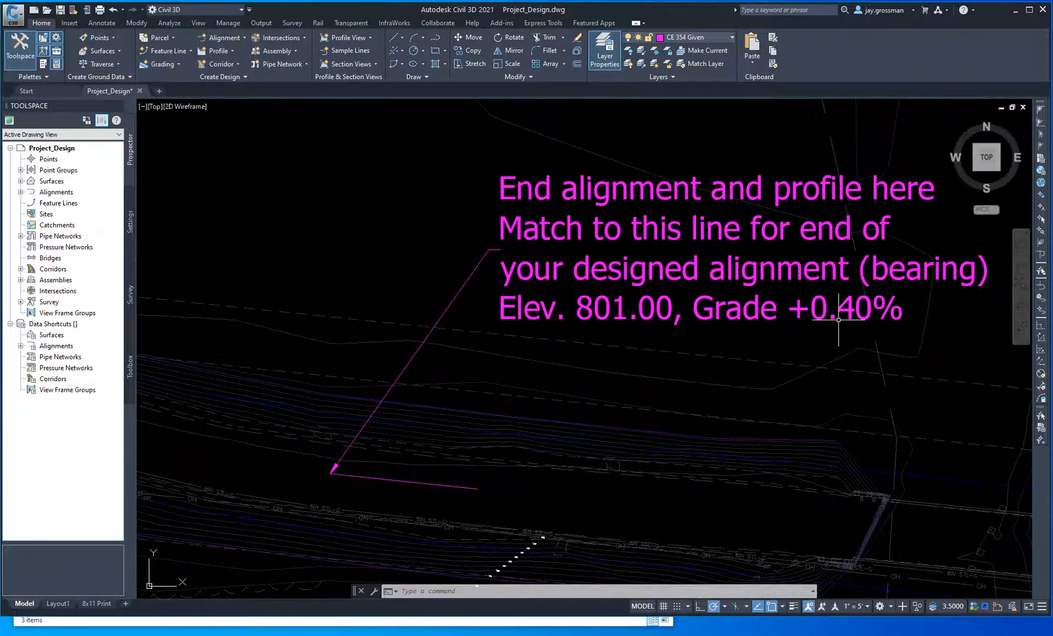
scroll(803, 347, "down", 4)
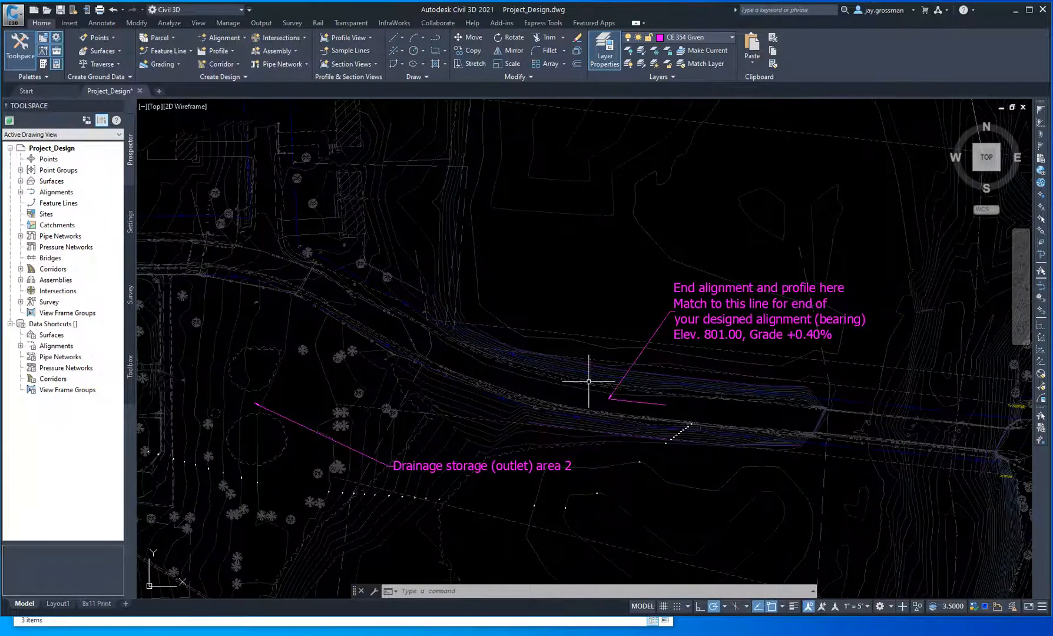
scroll(503, 356, "down", 3)
middle_click_drag(342, 344, 623, 352)
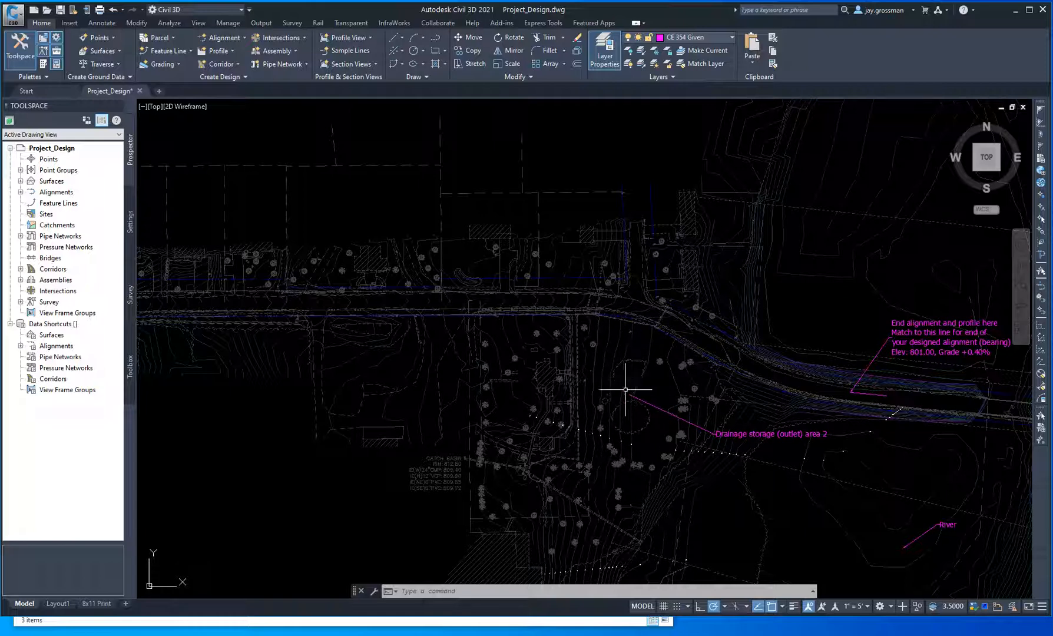
scroll(614, 380, "down", 2)
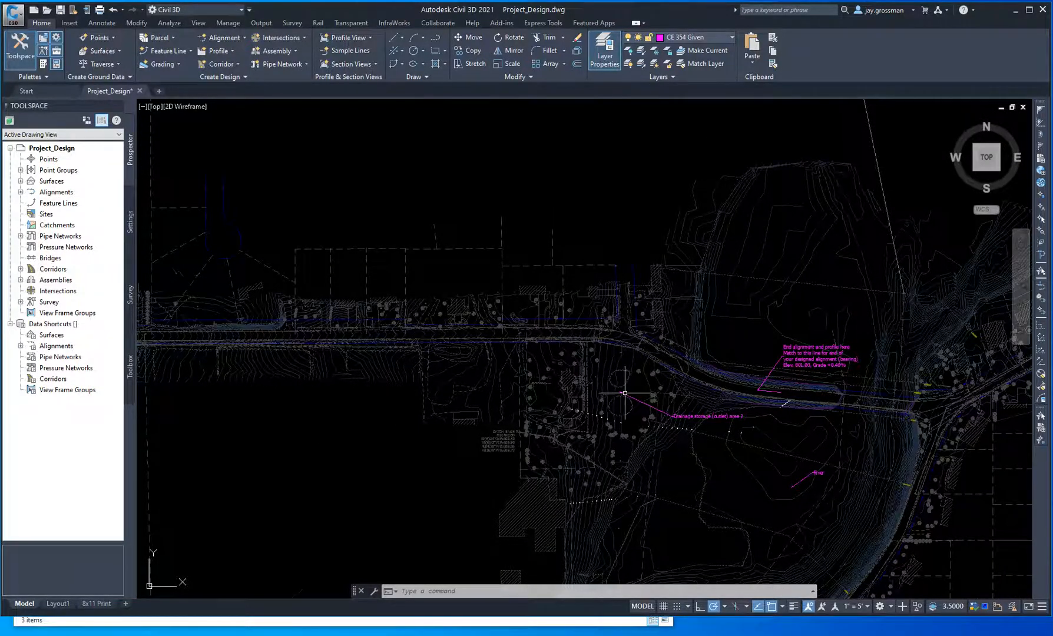
Step: Examine drainage storage (outlet) area 1 southeast of the starting intersection and the existing road running east from it
mouse_move(383, 378)
middle_mouse_down()
mouse_move(816, 388)
mouse_move(736, 384)
mouse_move(757, 391)
middle_mouse_up()
scroll(419, 442, "up", 5)
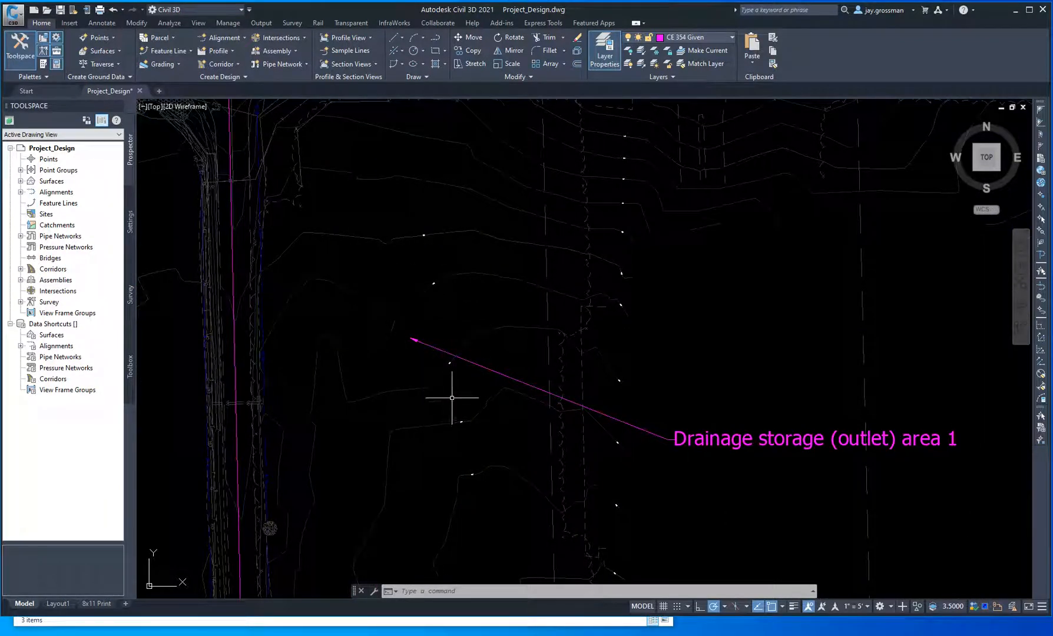
scroll(459, 384, "down", 4)
scroll(441, 383, "down", 4)
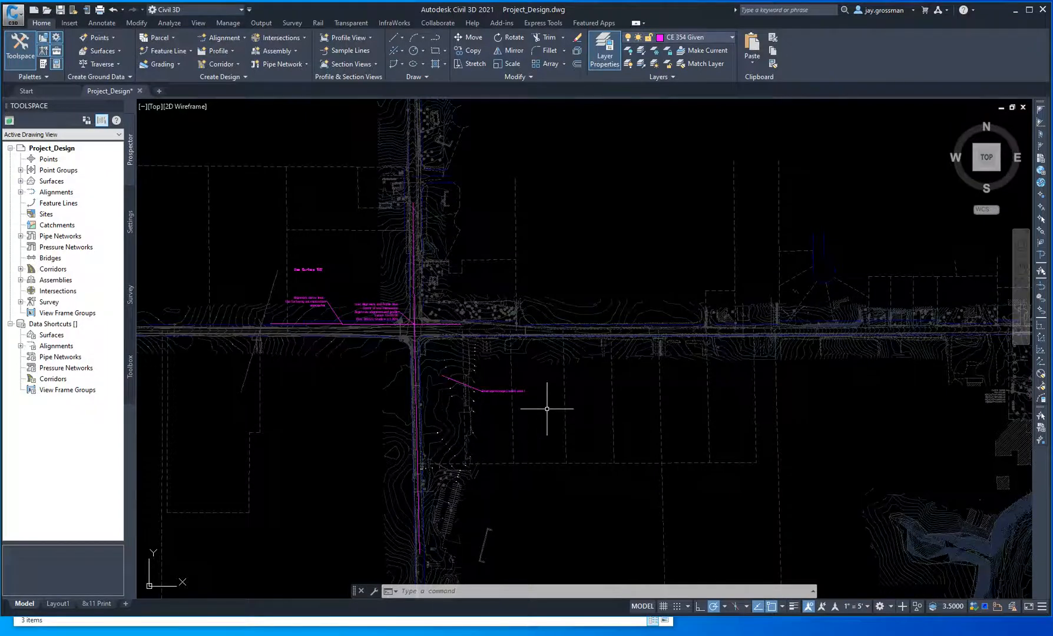
scroll(507, 357, "up", 4)
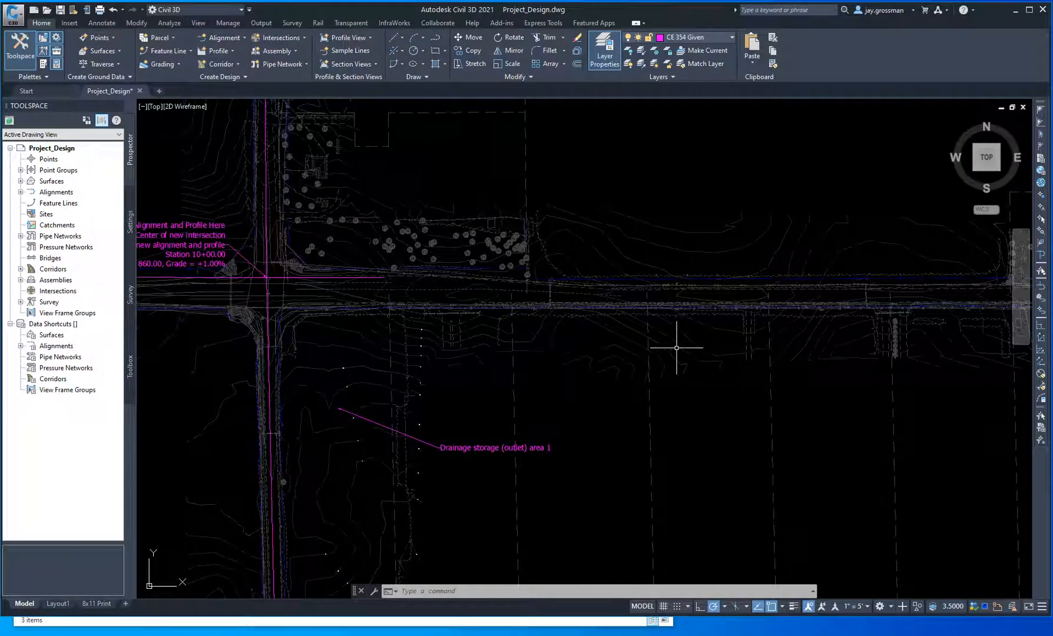
scroll(792, 391, "down", 2)
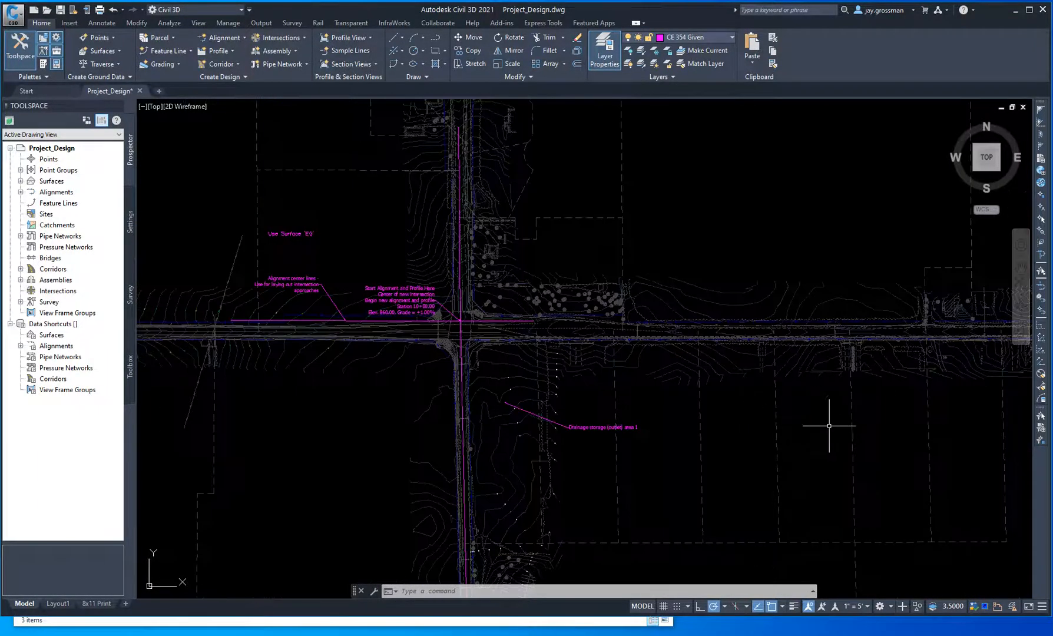
middle_click_drag(842, 416, 530, 417)
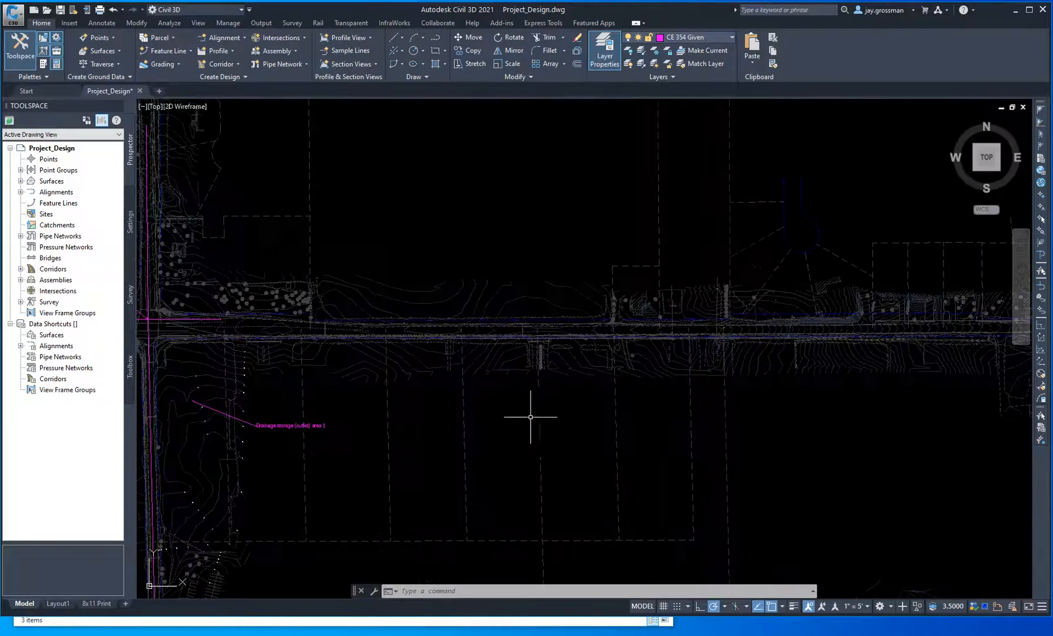
Step: Compare the land between the starting intersection and drainage area 2 across the whole project area for possible road routes
scroll(530, 416, "down", 4)
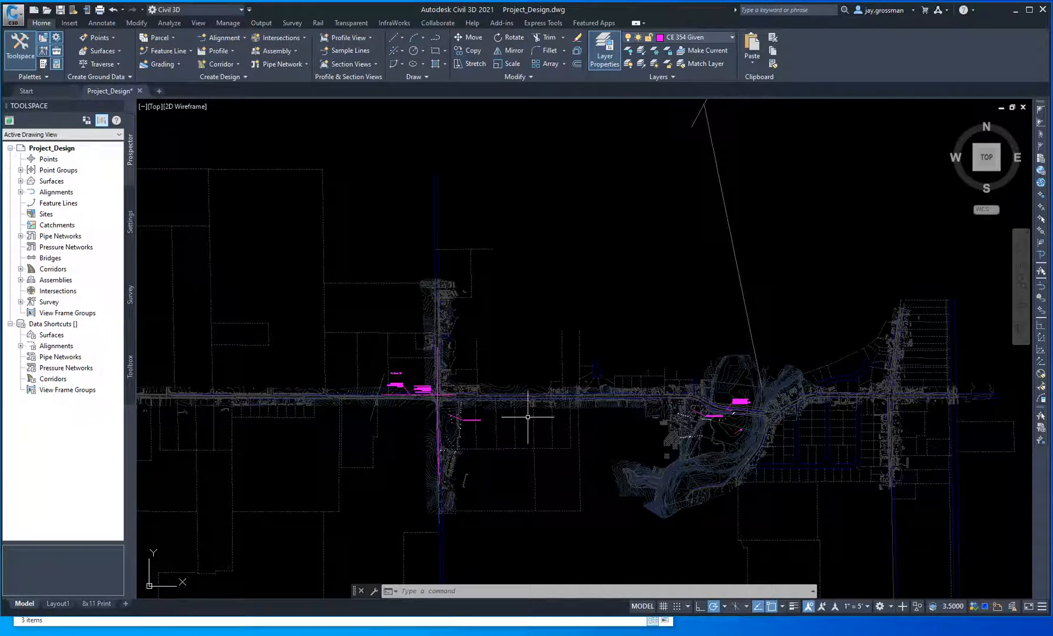
scroll(531, 418, "up", 2)
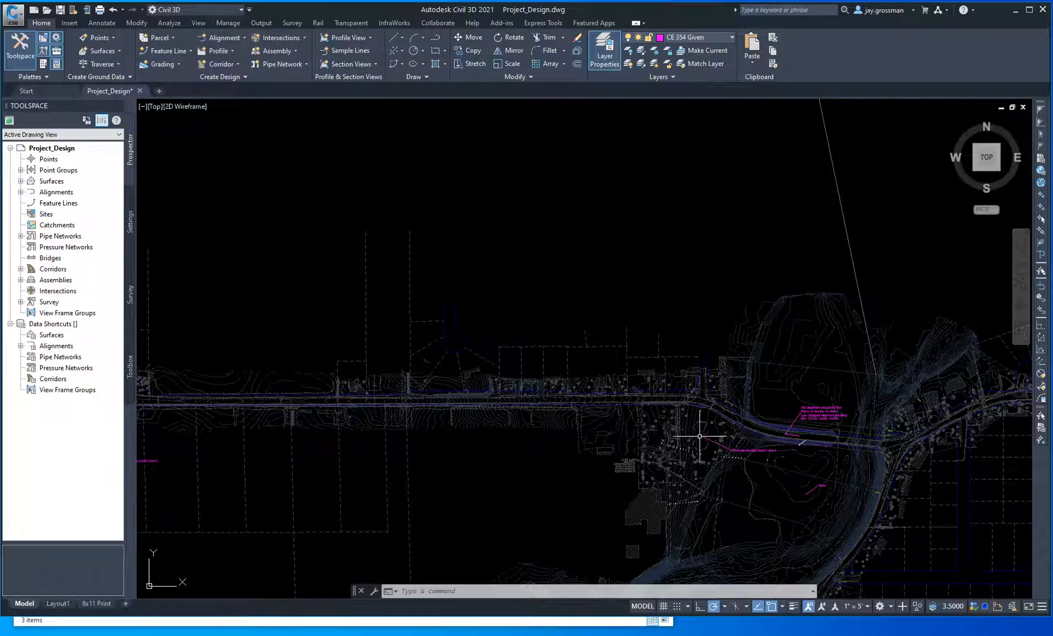
scroll(677, 438, "down", 2)
middle_click_drag(622, 458, 754, 414)
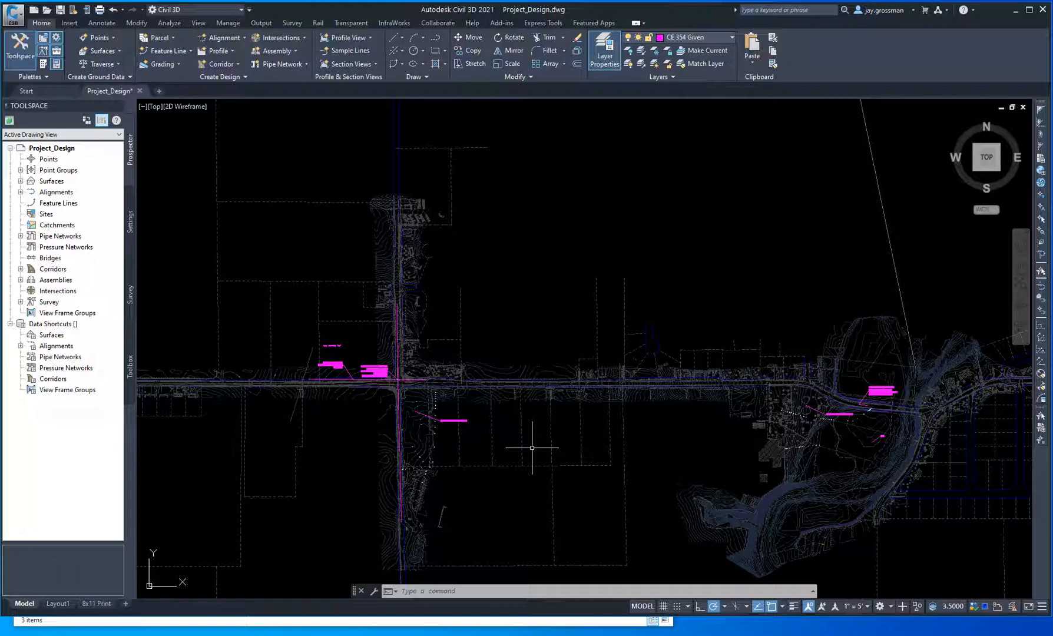
scroll(865, 457, "up", 6)
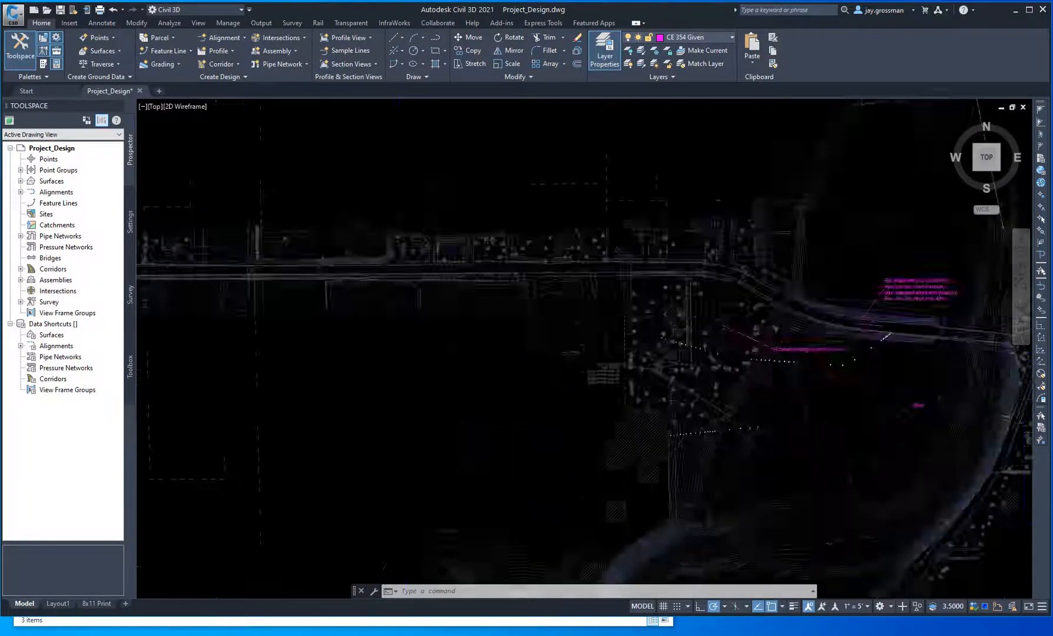
scroll(890, 448, "down", 7)
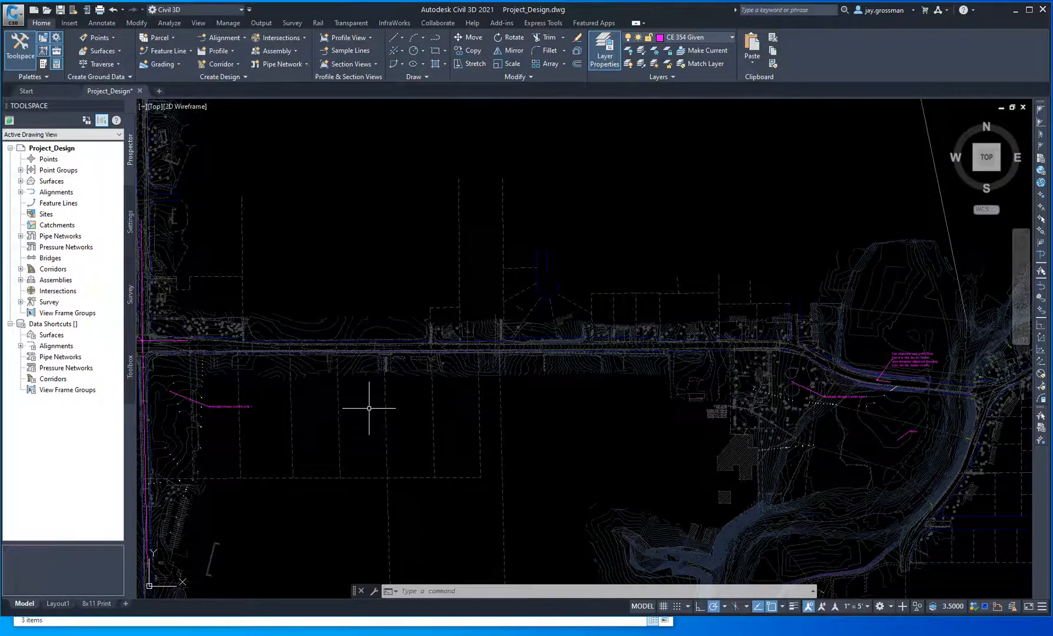
middle_click_drag(365, 405, 614, 416)
scroll(370, 353, "down", 2)
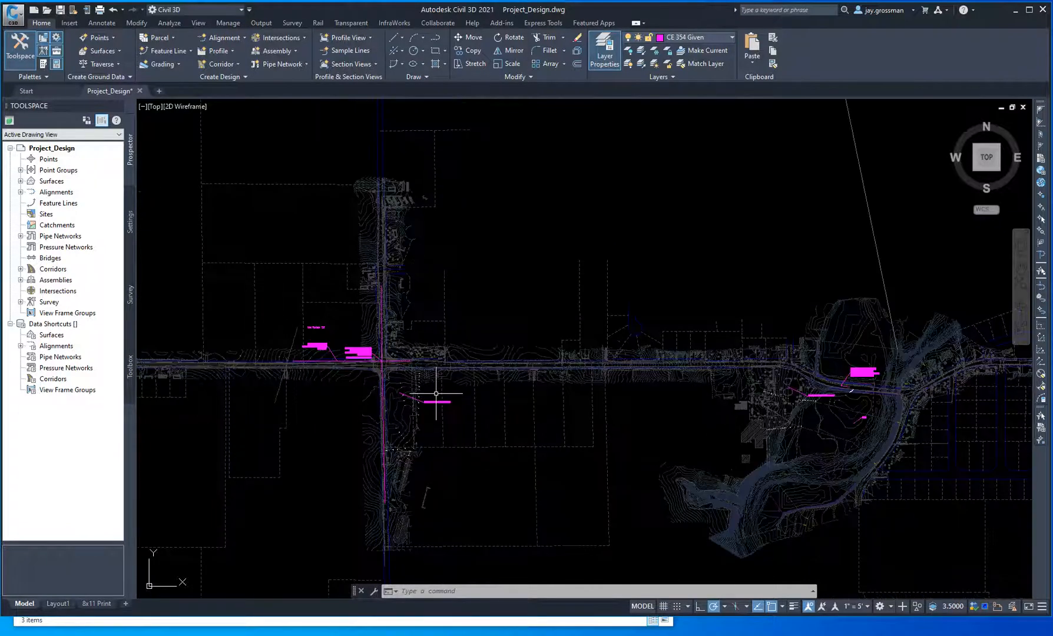
middle_click_drag(600, 412, 498, 398)
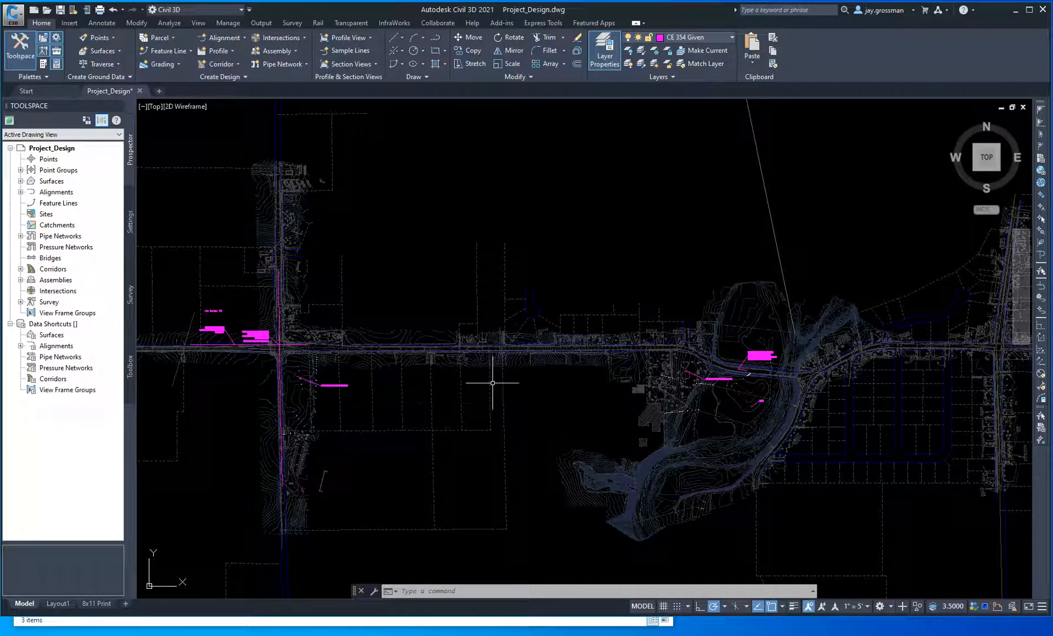
Step: Review the possible alignment corridor from the starting intersection east to the end point beside the river
mouse_move(486, 335)
middle_mouse_down()
mouse_move(536, 416)
mouse_move(526, 398)
middle_mouse_up()
scroll(537, 418, "down", 2)
scroll(493, 451, "up", 2)
scroll(486, 414, "up", 1)
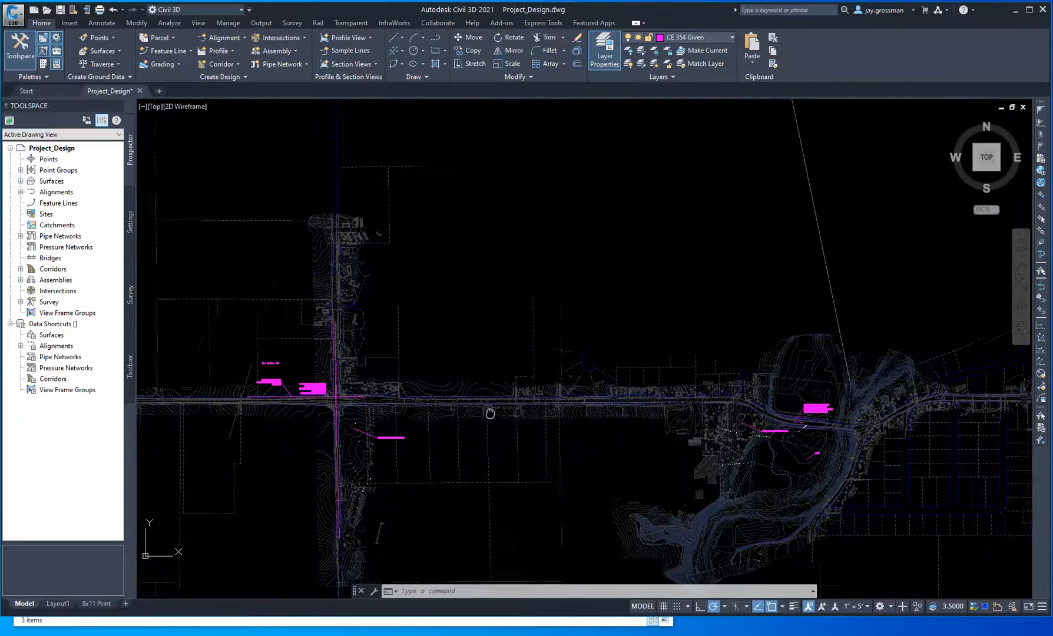
scroll(434, 435, "up", 2)
scroll(448, 388, "up", 2)
middle_click_drag(405, 383, 552, 394)
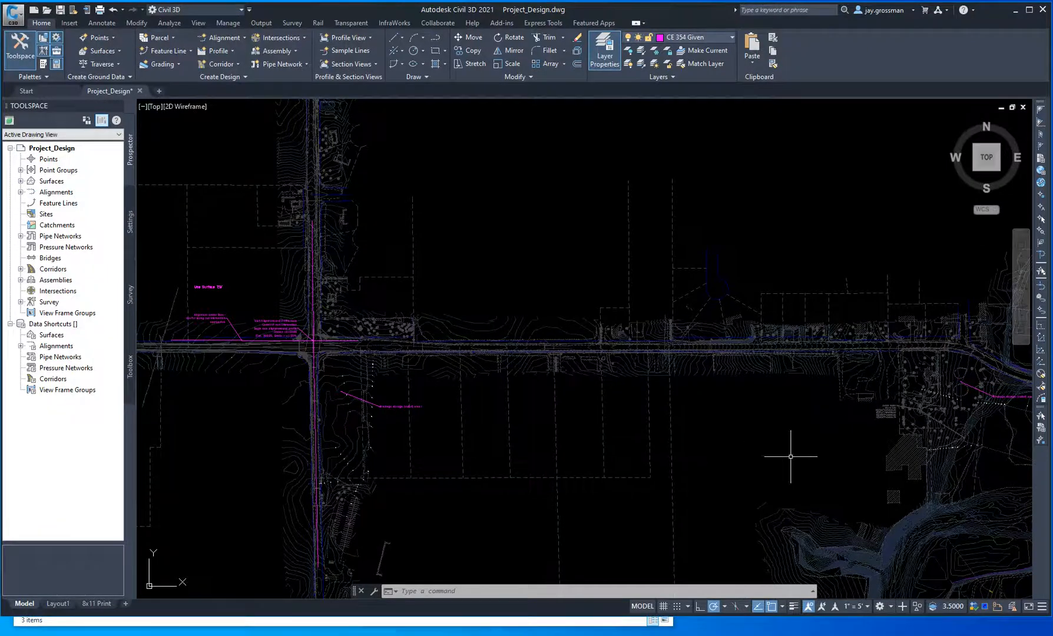
middle_click_drag(800, 457, 528, 412)
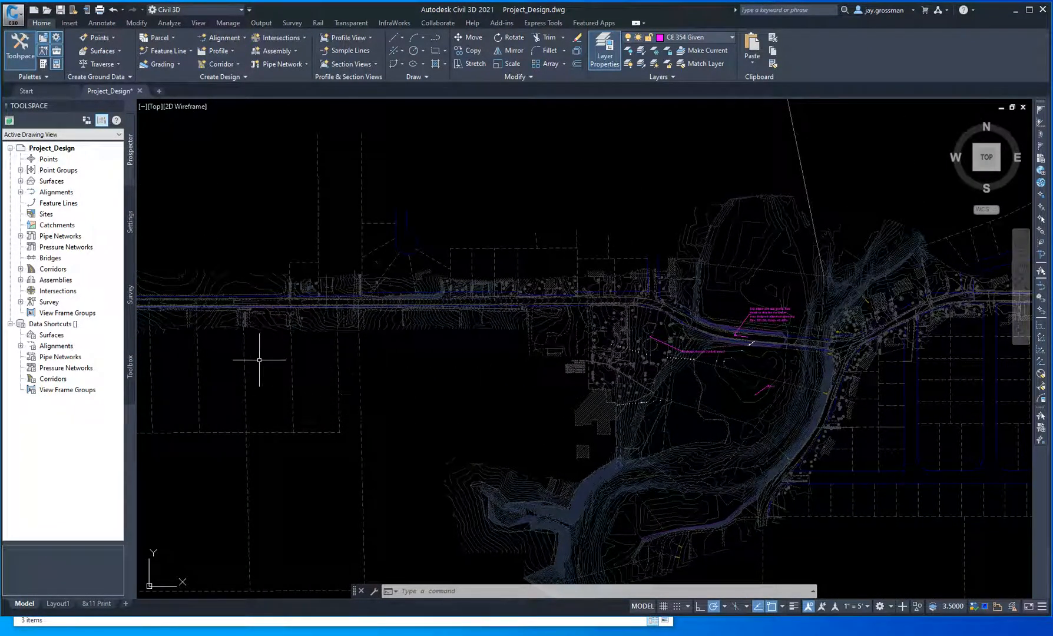
middle_click_drag(266, 369, 284, 378)
scroll(399, 411, "down", 4)
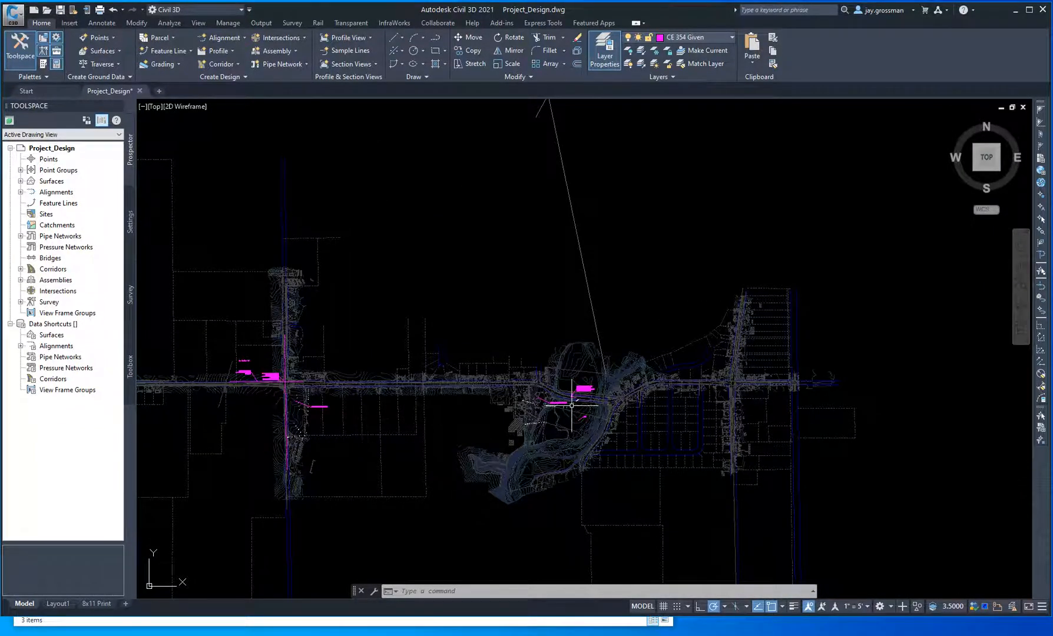
scroll(469, 454, "up", 5)
scroll(437, 446, "down", 5)
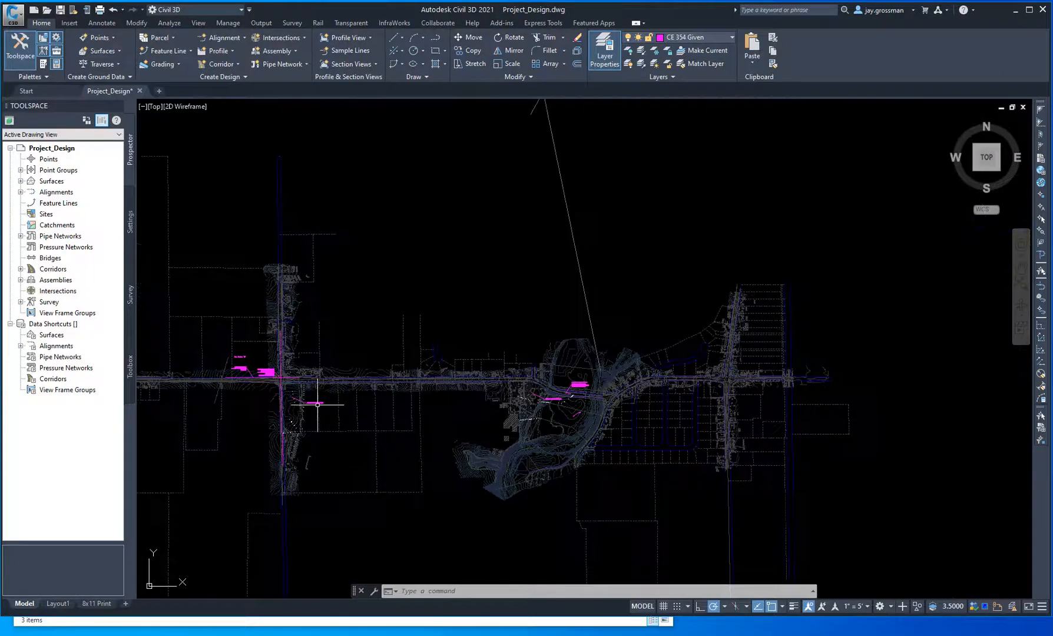
Step: Start a new alignment with the Alignment Creation Tools, name it PRJ and choose the Centerline type
scroll(433, 418, "up", 7)
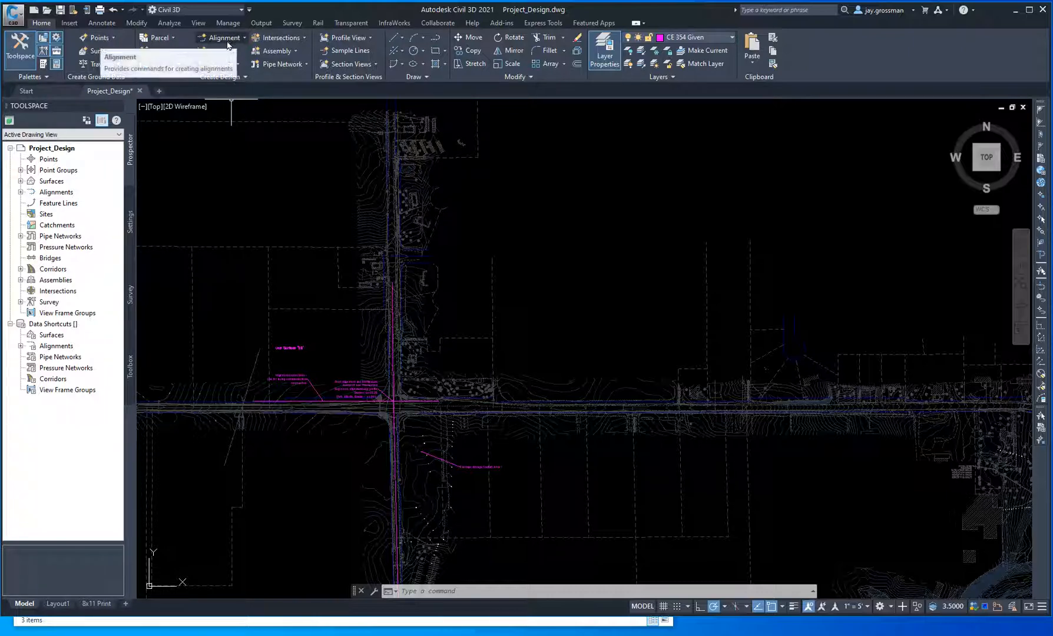
left_click(244, 38)
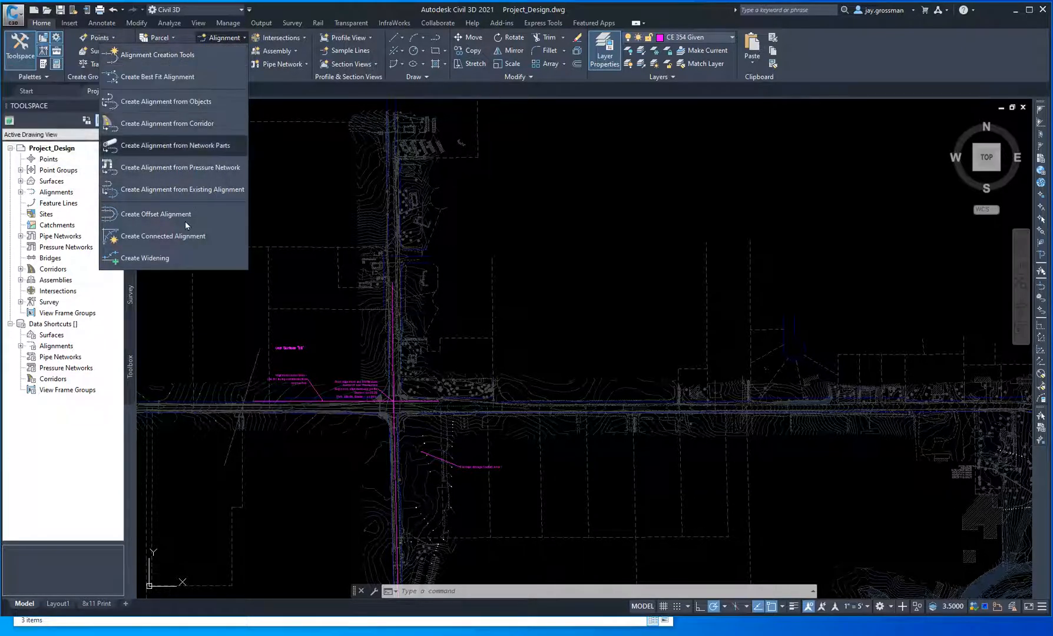
left_click(171, 56)
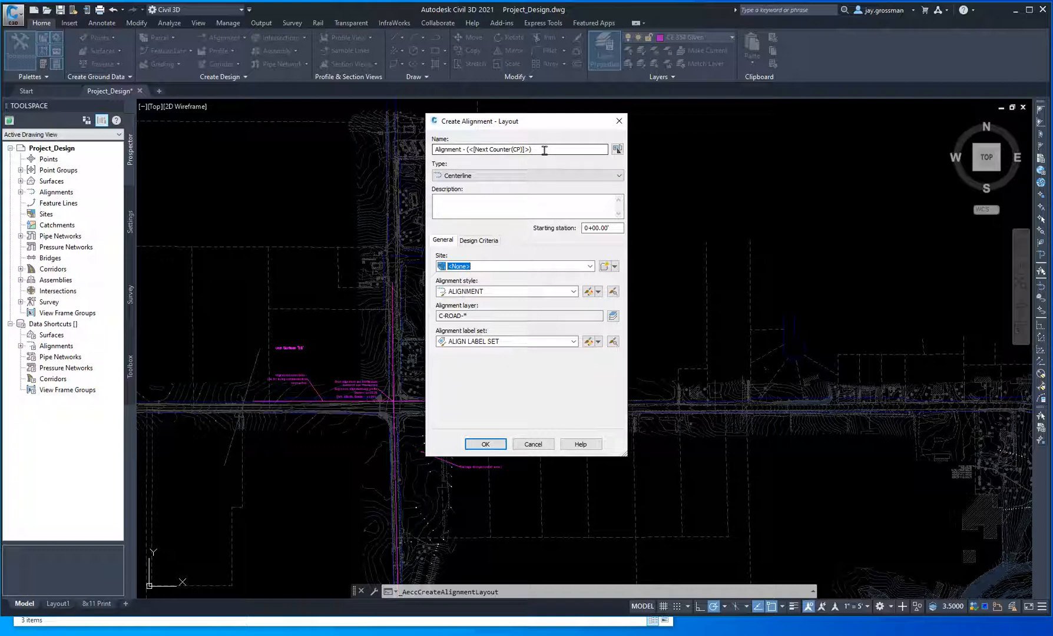
left_click_drag(544, 150, 432, 150)
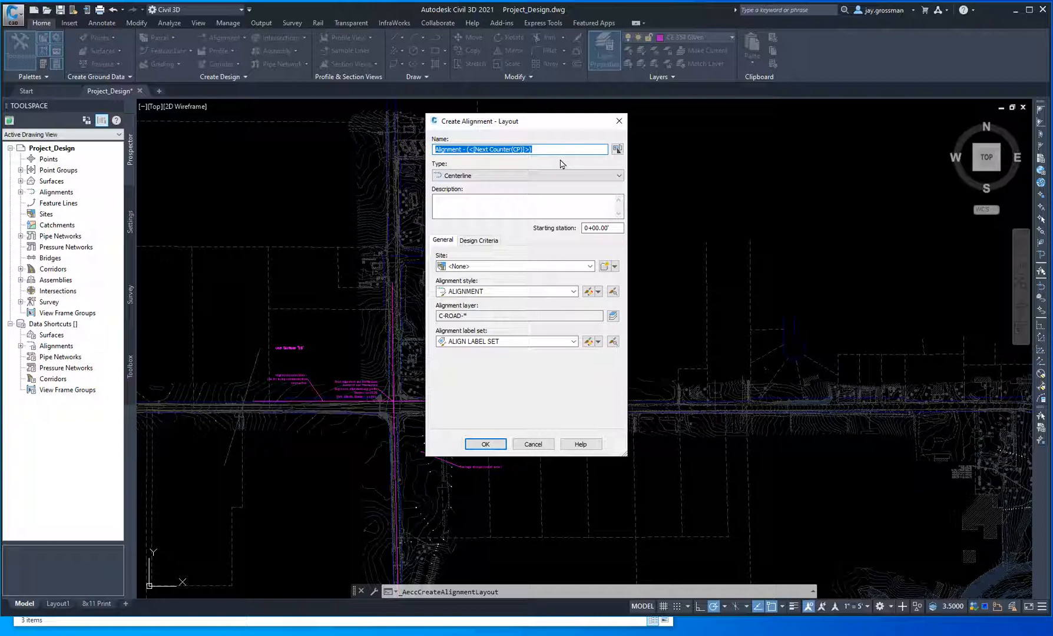
type("PRJ")
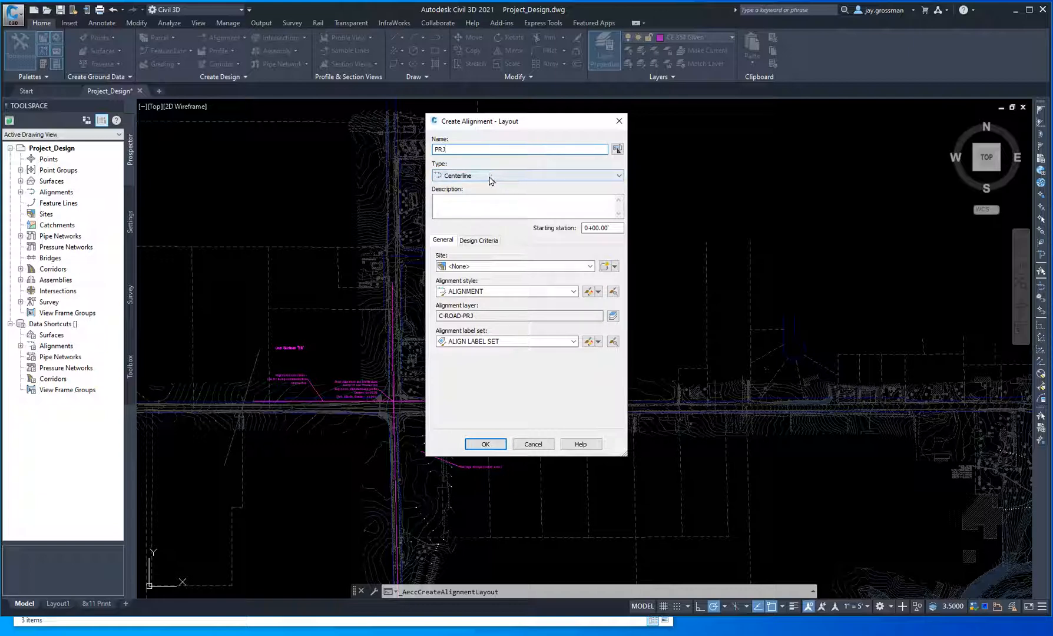
left_click(490, 177)
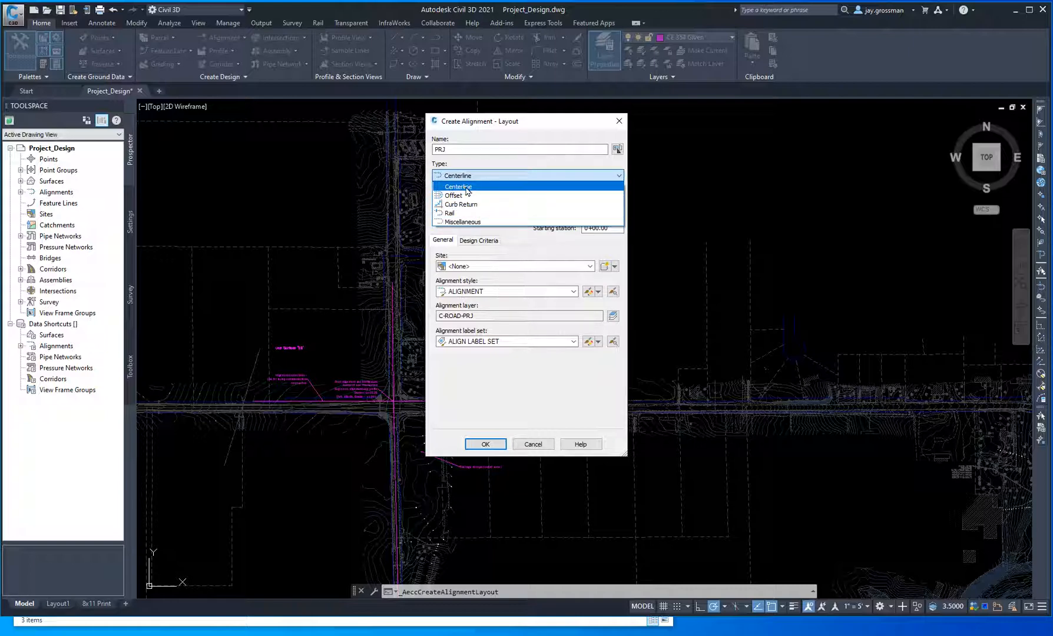
left_click(467, 187)
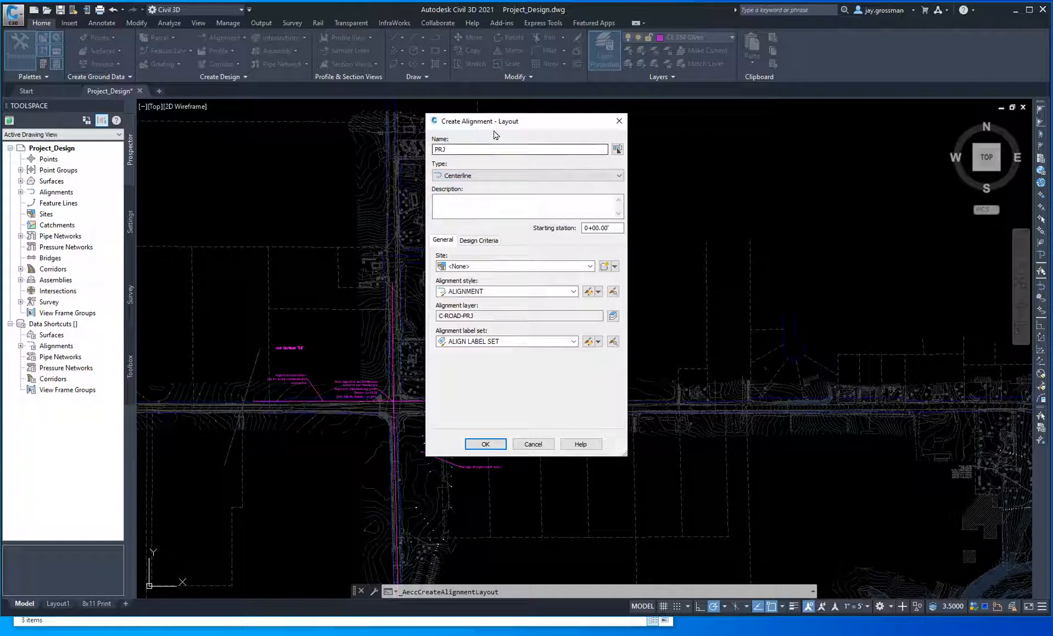
Step: Set the PRJ alignment's starting station to 10+00.00, keep the site as <None> and choose the ALIGNMENT PRK style
left_click_drag(498, 121, 548, 158)
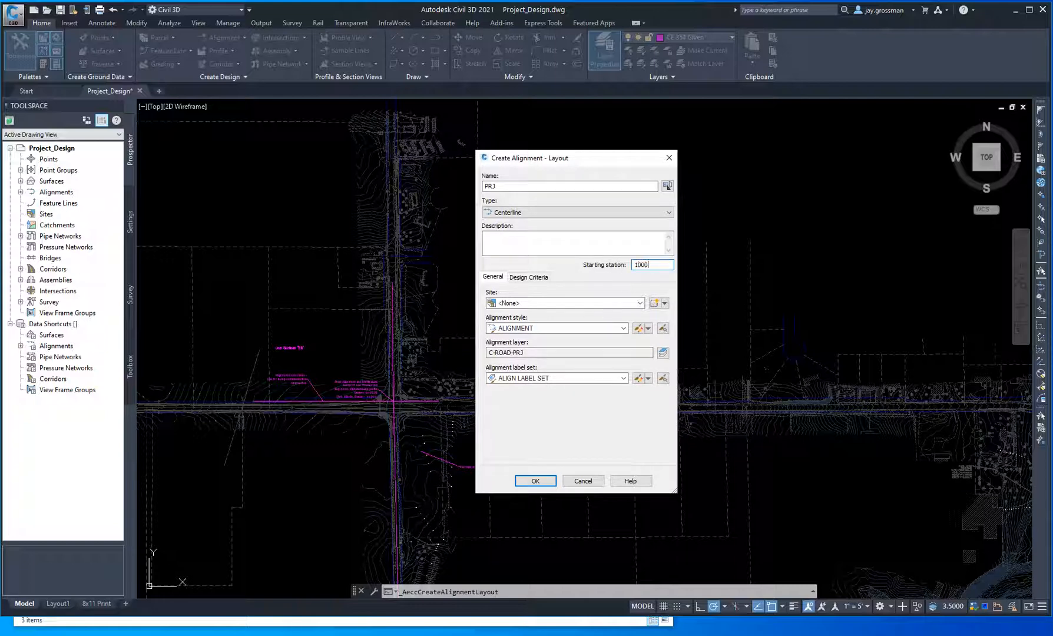
left_click(551, 304)
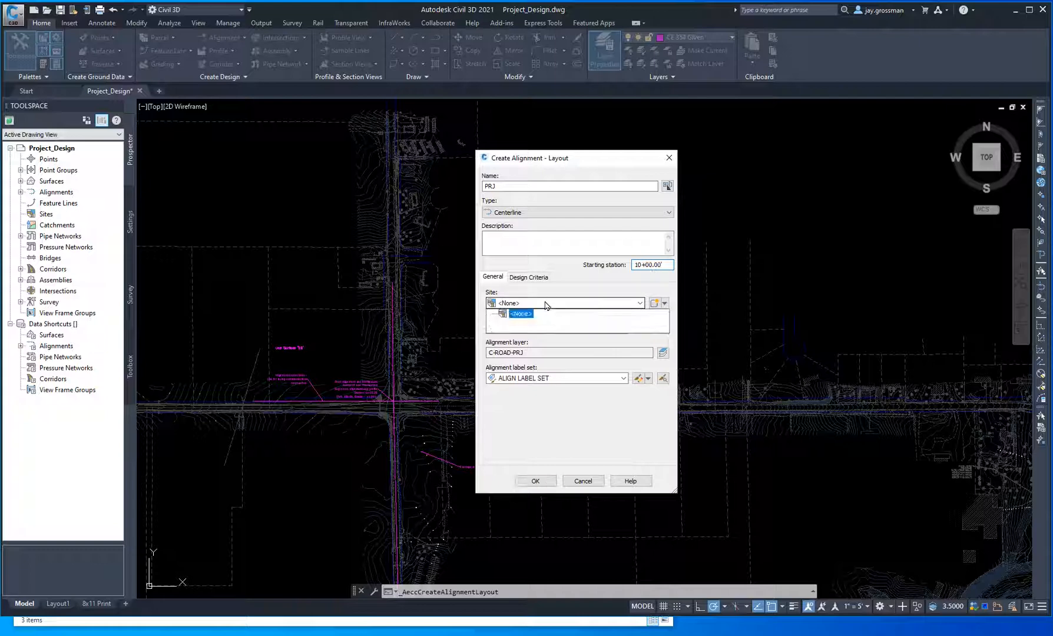
left_click(692, 286)
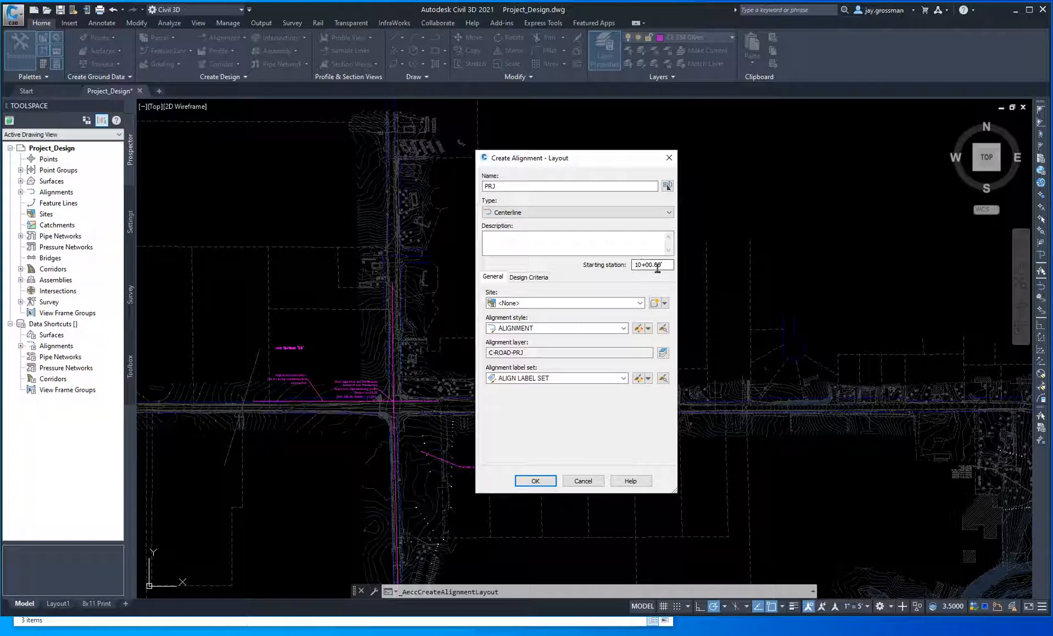
key("Tab")
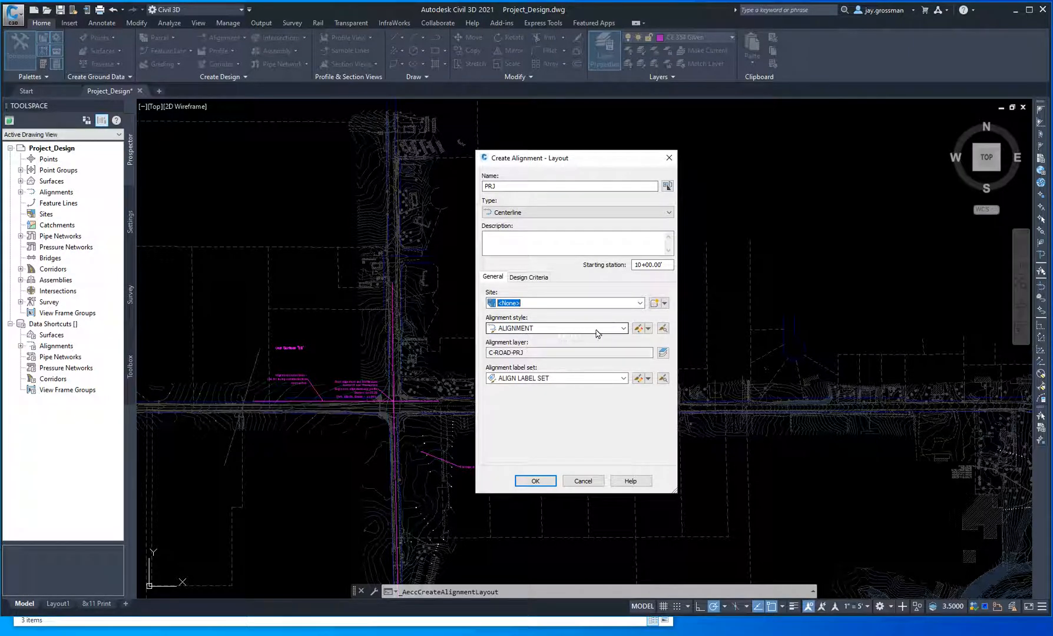
left_click(623, 328)
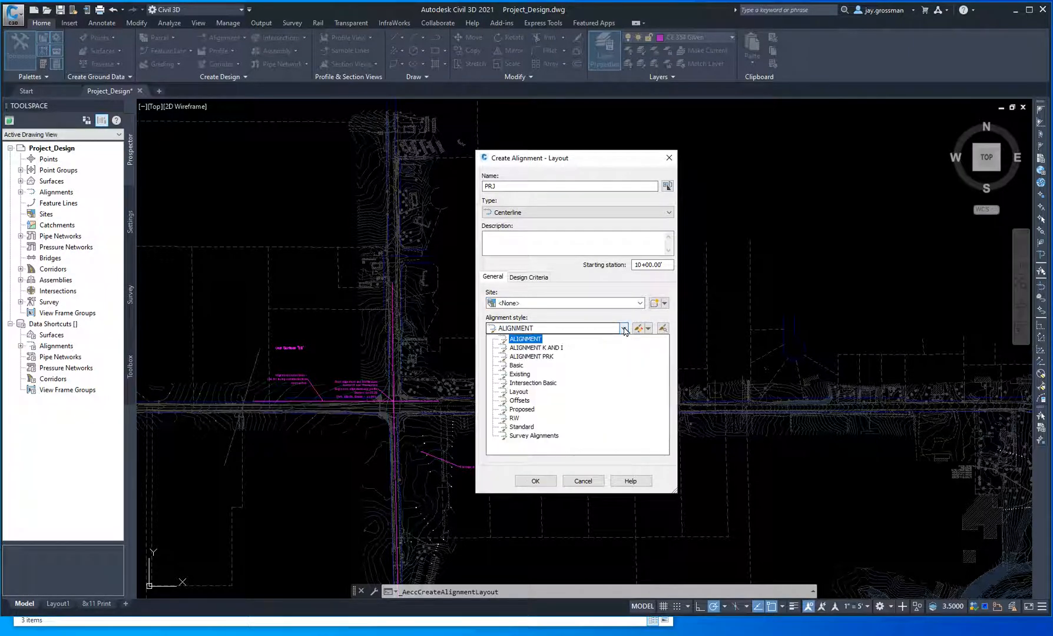
left_click(530, 357)
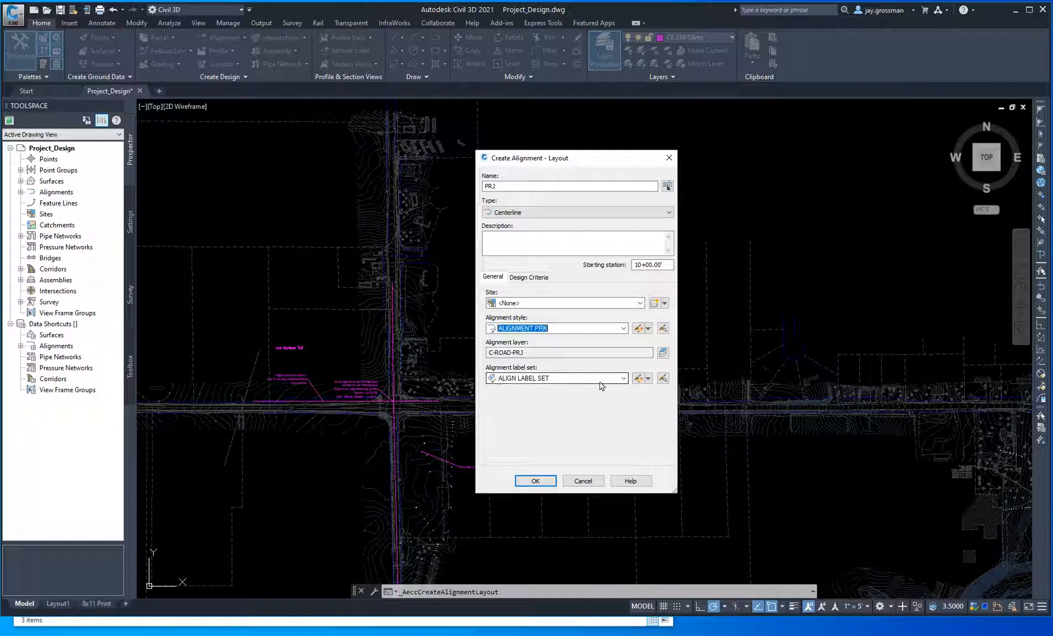
Step: Assign ALIGN LABEL SET as the PRJ alignment's label set and create the alignment
left_click(623, 379)
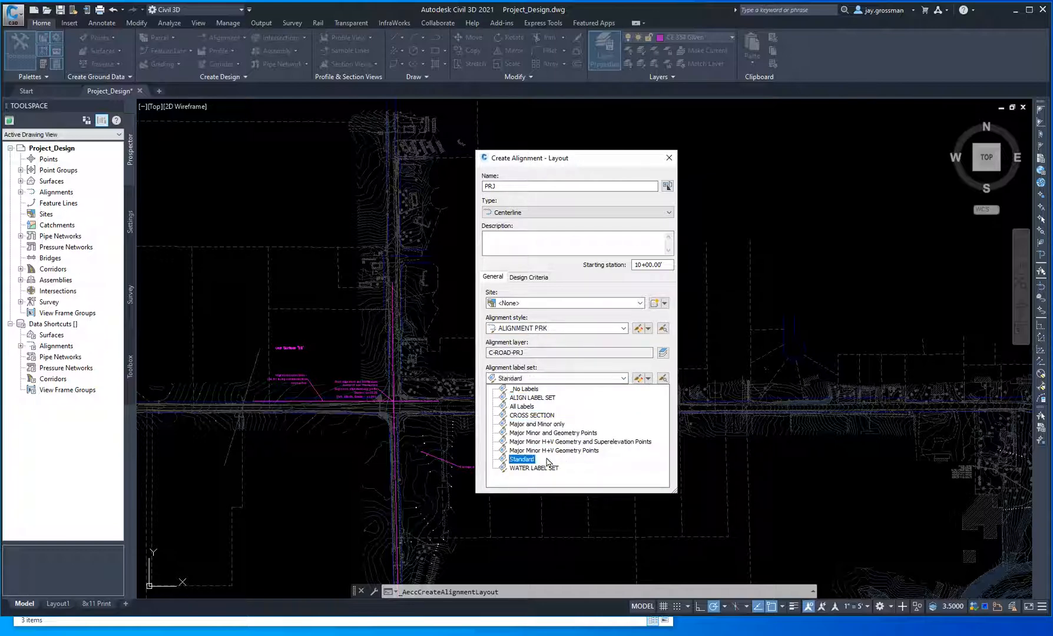
left_click(606, 398)
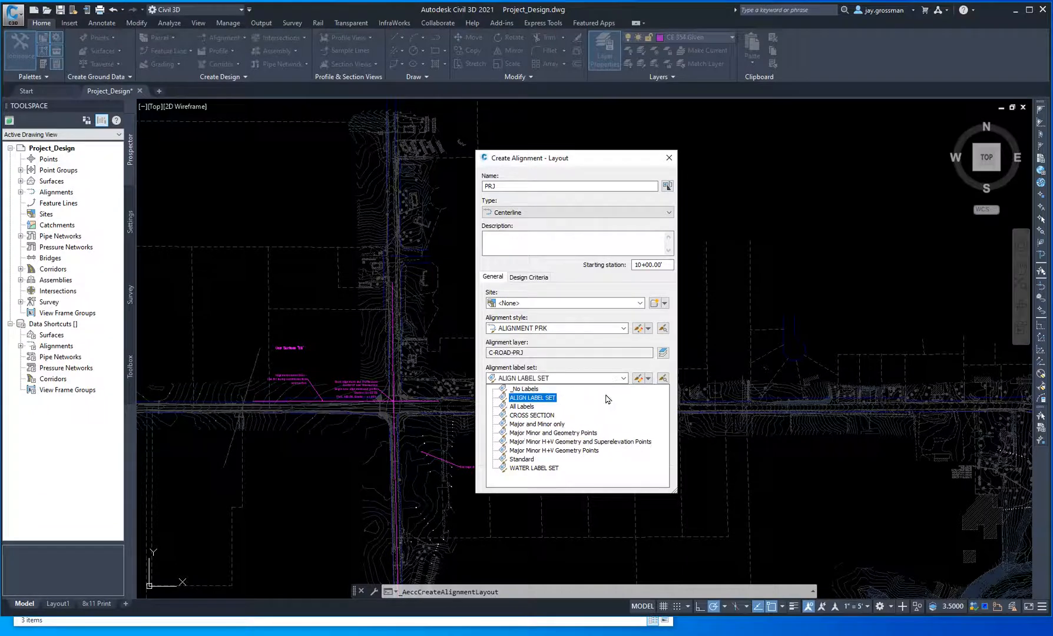
left_click(533, 398)
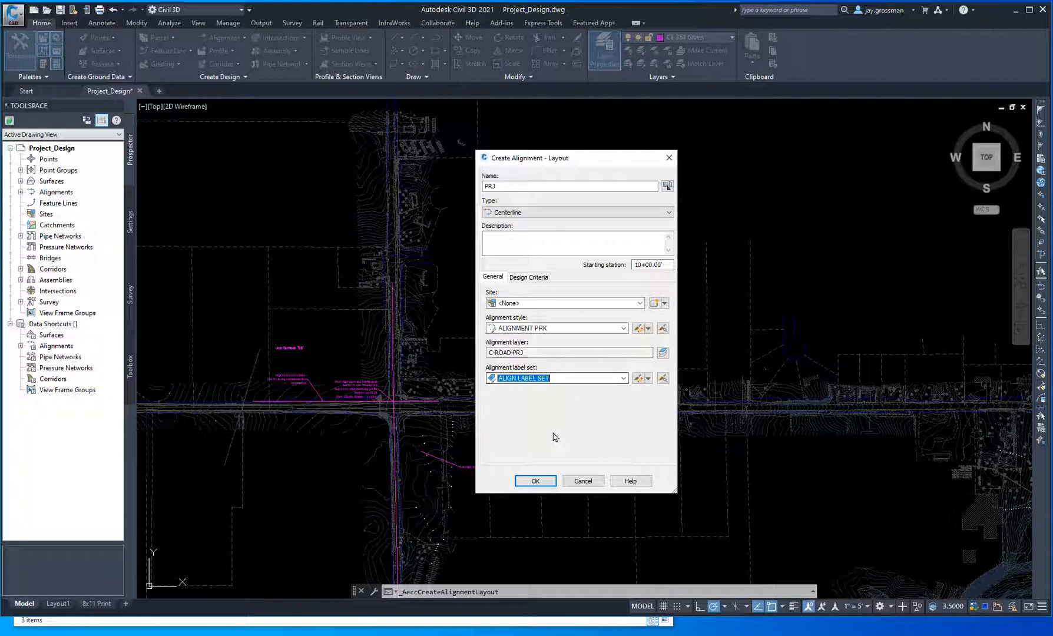
left_click(534, 481)
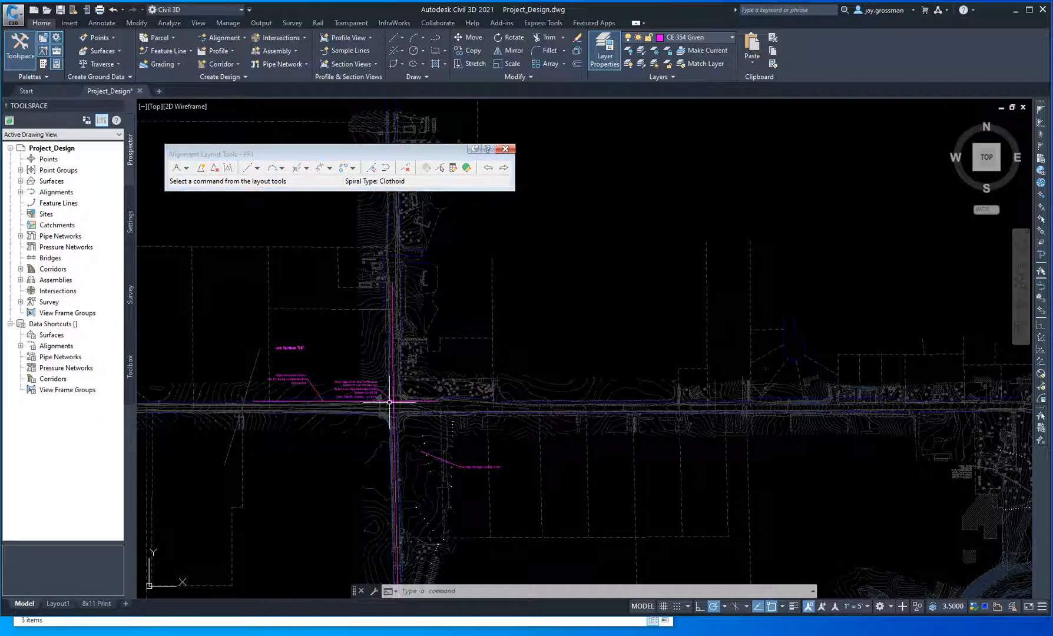
Step: Start a Tangent-Tangent layout without curves at the endpoint marking the center of the new intersection
scroll(389, 402, "up", 5)
middle_click_drag(438, 436, 368, 431)
scroll(319, 392, "up", 4)
mouse_move(344, 388)
middle_mouse_down()
mouse_move(552, 437)
mouse_move(462, 390)
mouse_move(534, 426)
middle_mouse_up()
scroll(414, 366, "up", 2)
scroll(412, 368, "up", 2)
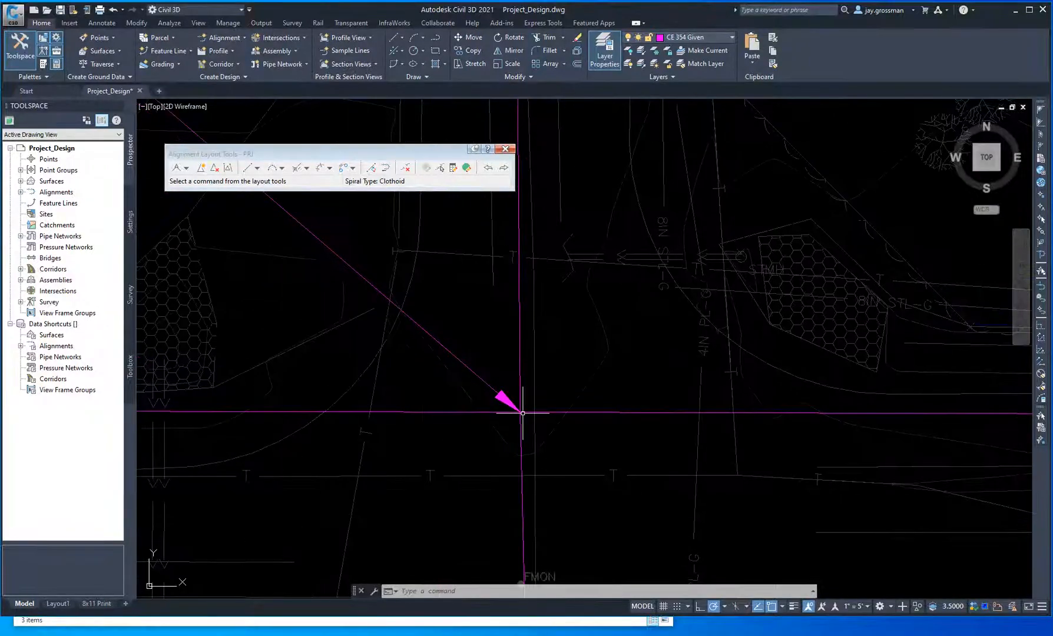
scroll(517, 411, "down", 2)
scroll(514, 411, "up", 3)
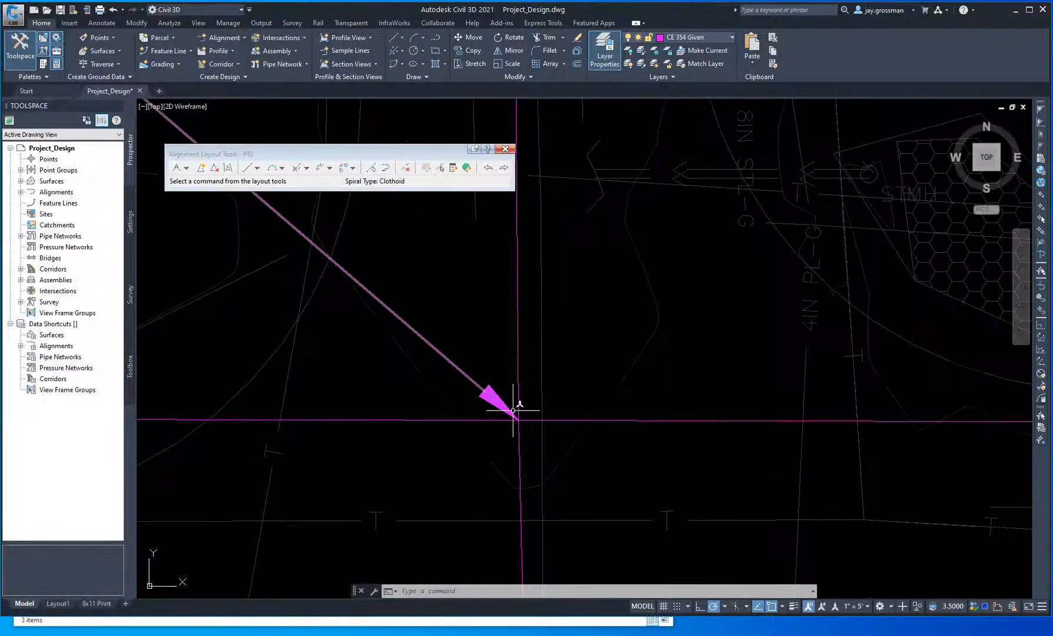
scroll(513, 410, "up", 5)
scroll(512, 410, "down", 10)
mouse_move(572, 456)
middle_mouse_down()
mouse_move(421, 423)
mouse_move(583, 413)
mouse_move(369, 458)
mouse_move(594, 437)
mouse_move(624, 469)
middle_mouse_up()
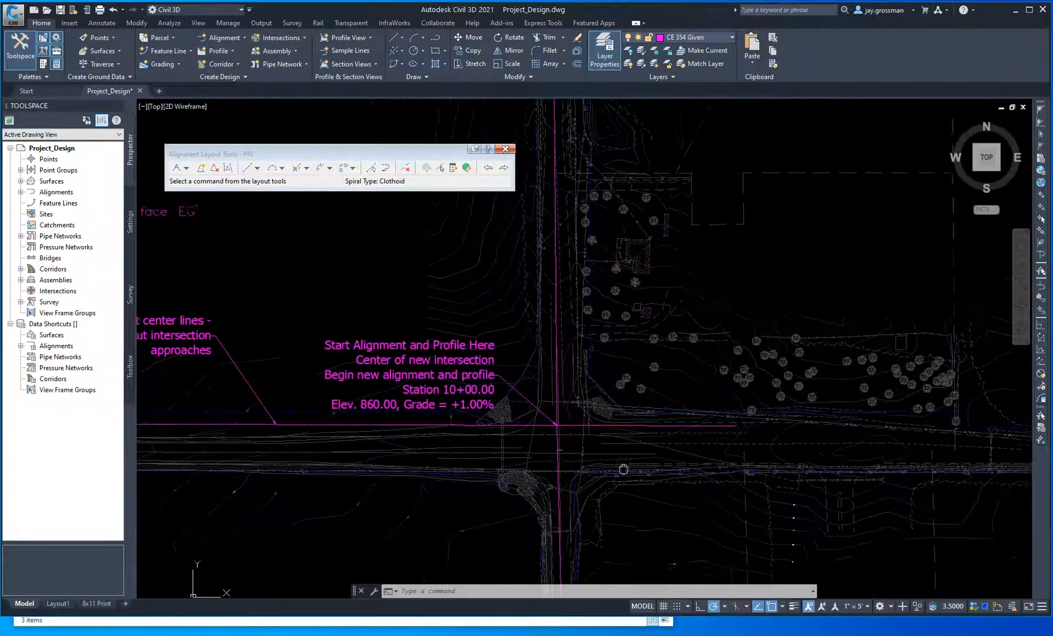
scroll(554, 416, "up", 5)
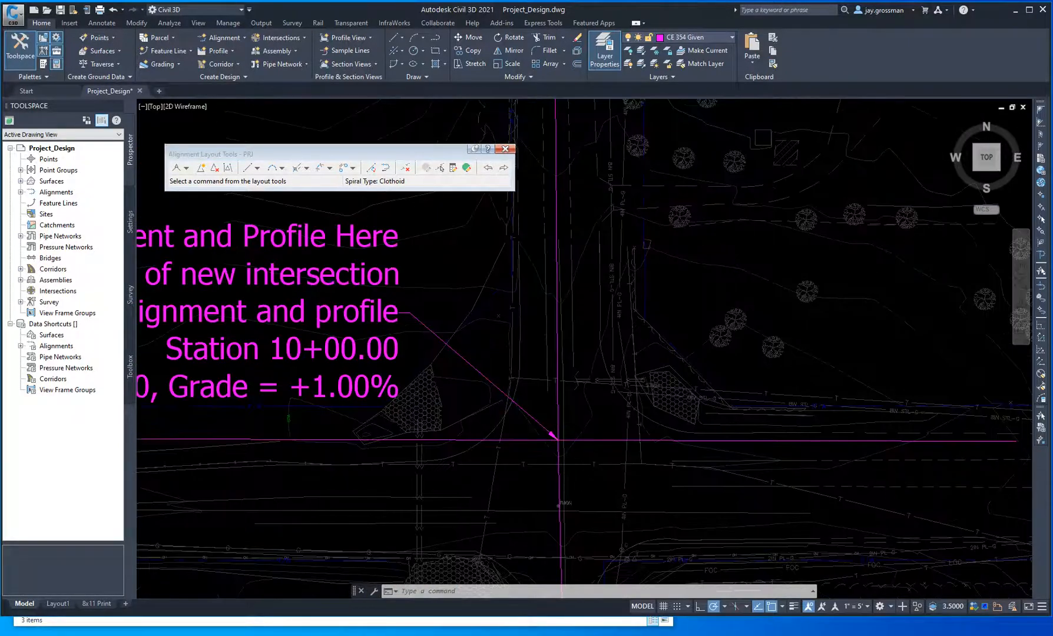
scroll(576, 477, "up", 4)
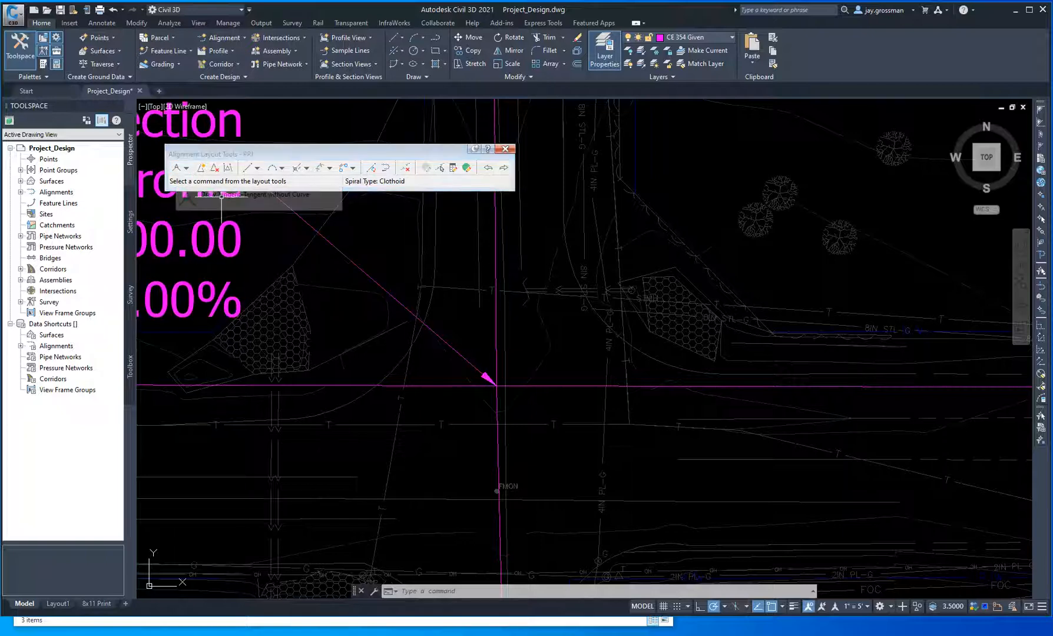
left_click(176, 168)
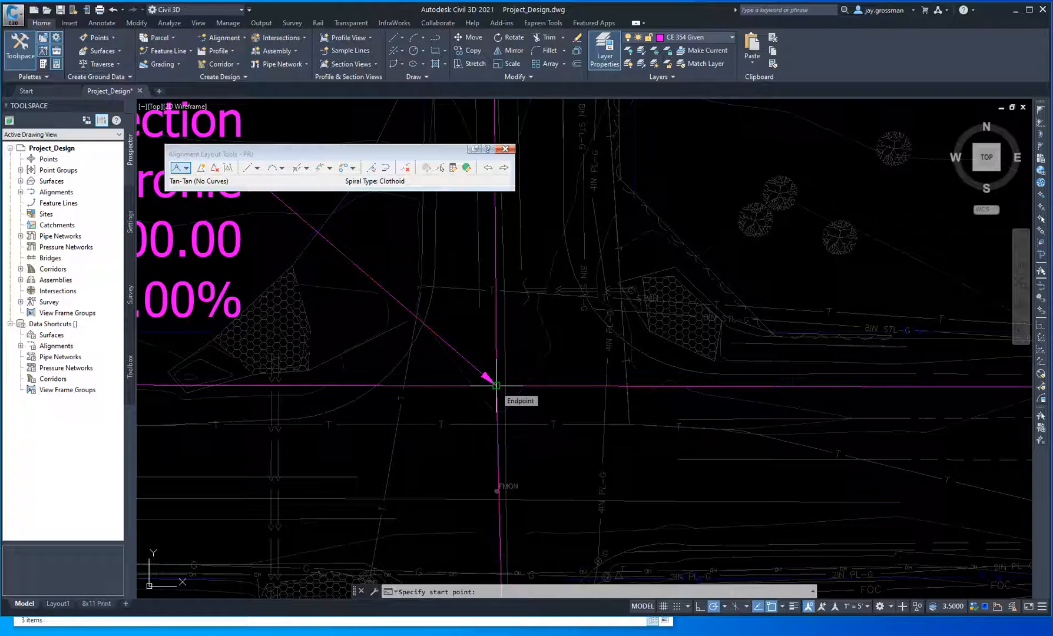
left_click(495, 385)
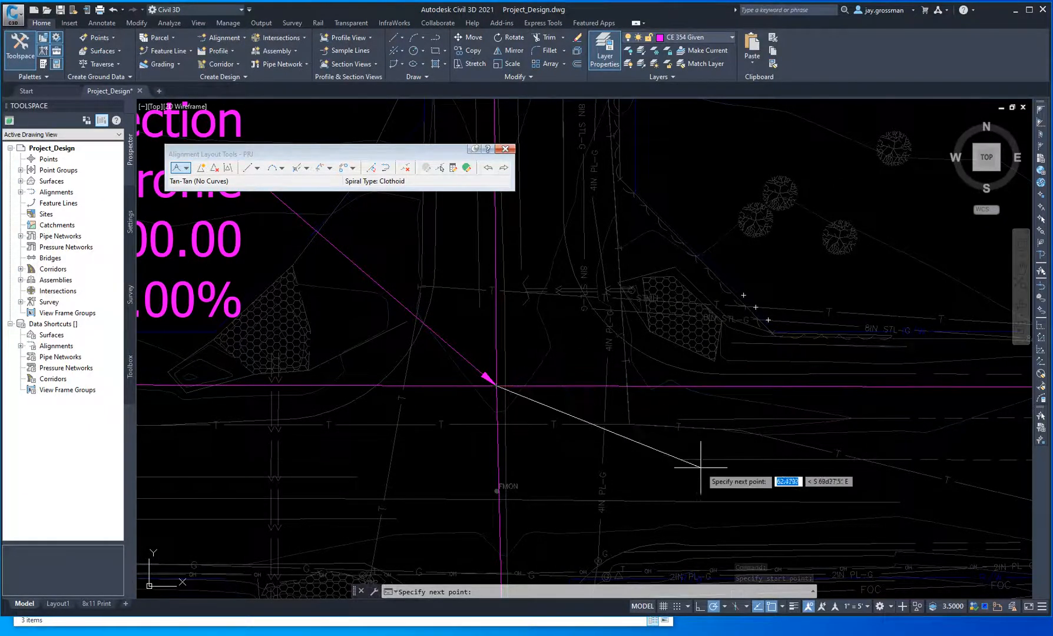
Step: Lay the first tangent almost due east, about N 89°39' E, ending just north of the existing road before the hedge row
scroll(700, 467, "down", 5)
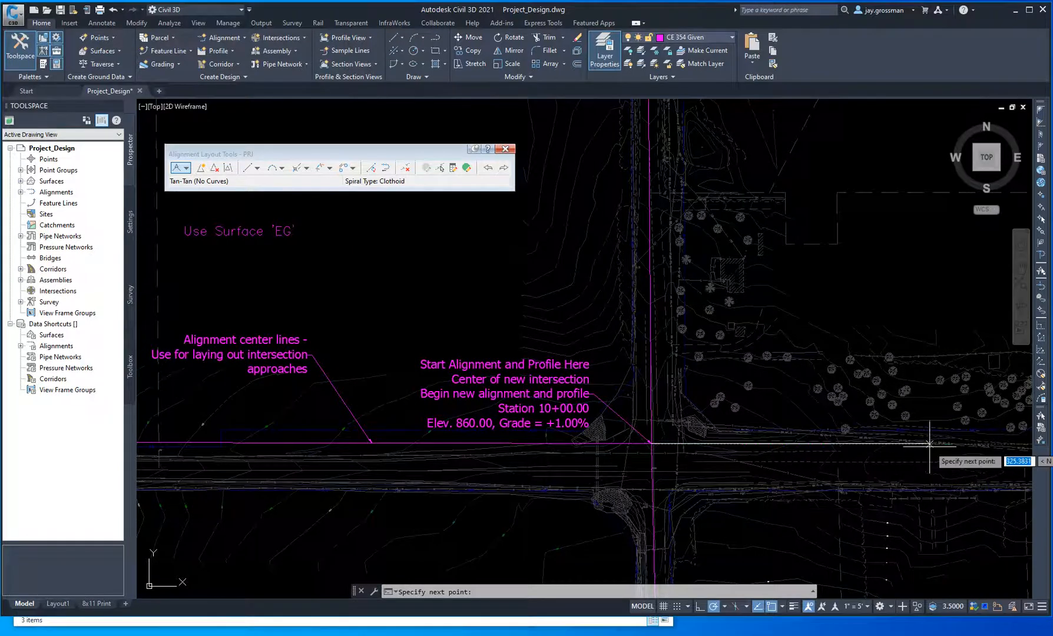
scroll(929, 443, "up", 6)
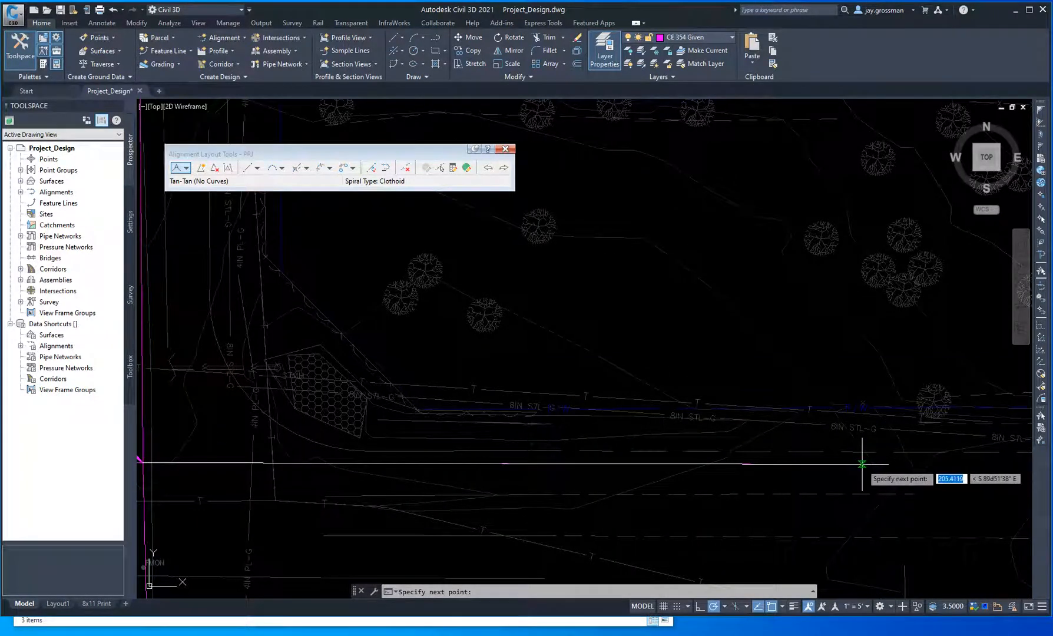
scroll(904, 481, "down", 5)
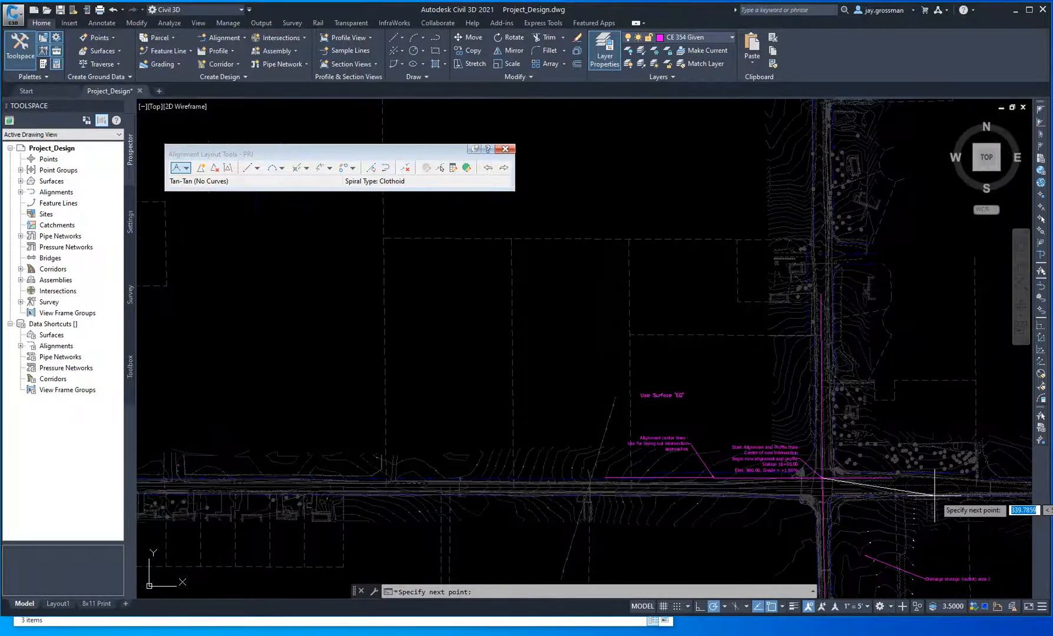
middle_click_drag(737, 486, 232, 467)
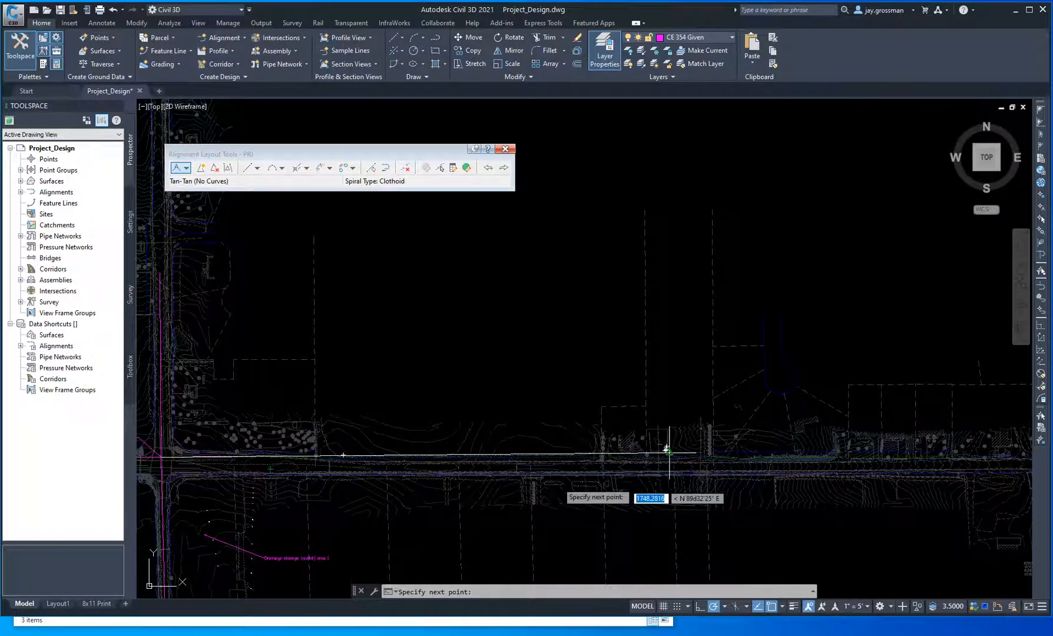
scroll(535, 463, "up", 2)
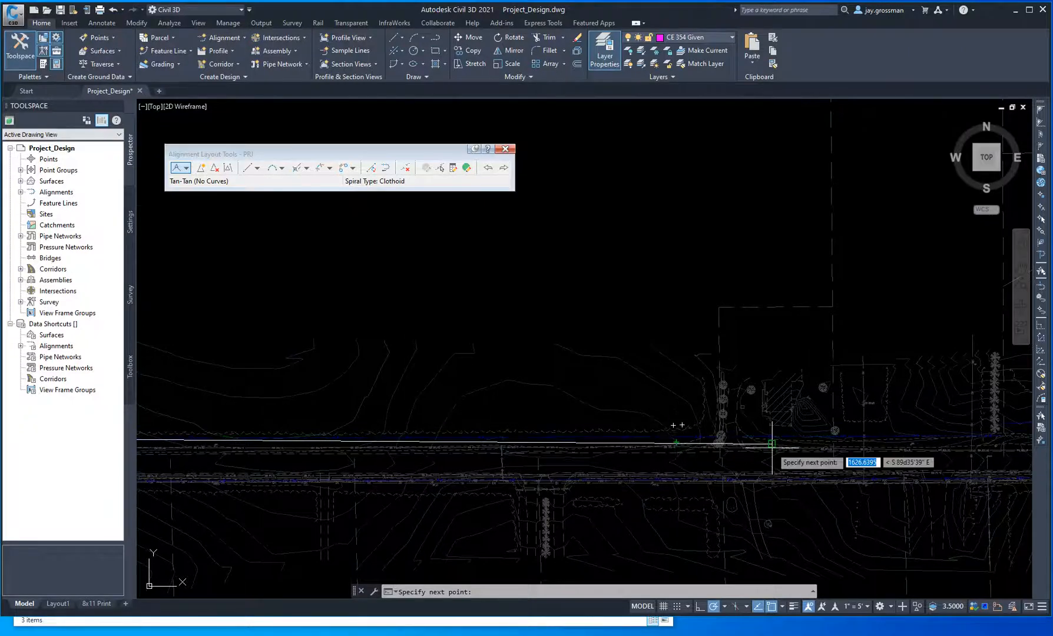
scroll(836, 456, "down", 3)
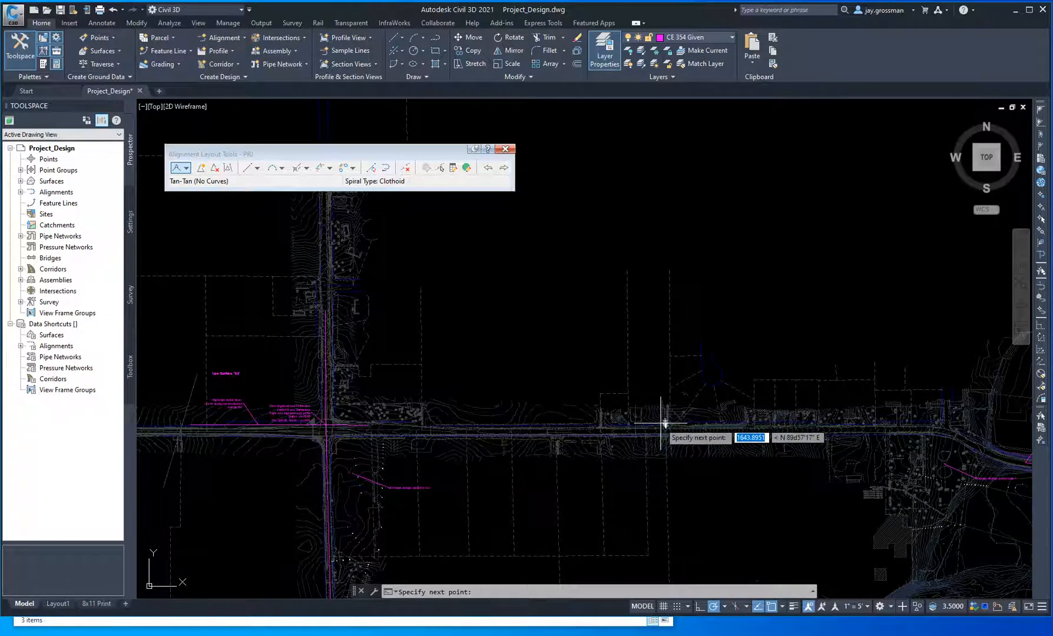
scroll(655, 424, "up", 3)
scroll(655, 424, "up", 3)
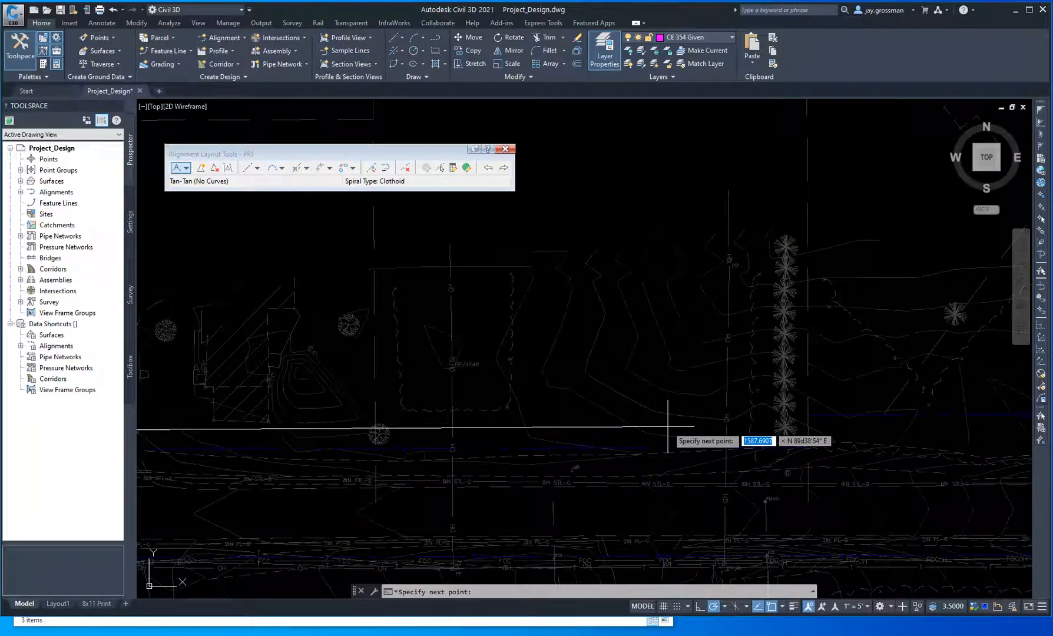
left_click(668, 426)
Step: Add a second tangent at about S 82° E that crosses the existing road and ends just south of it
scroll(874, 541, "down", 5)
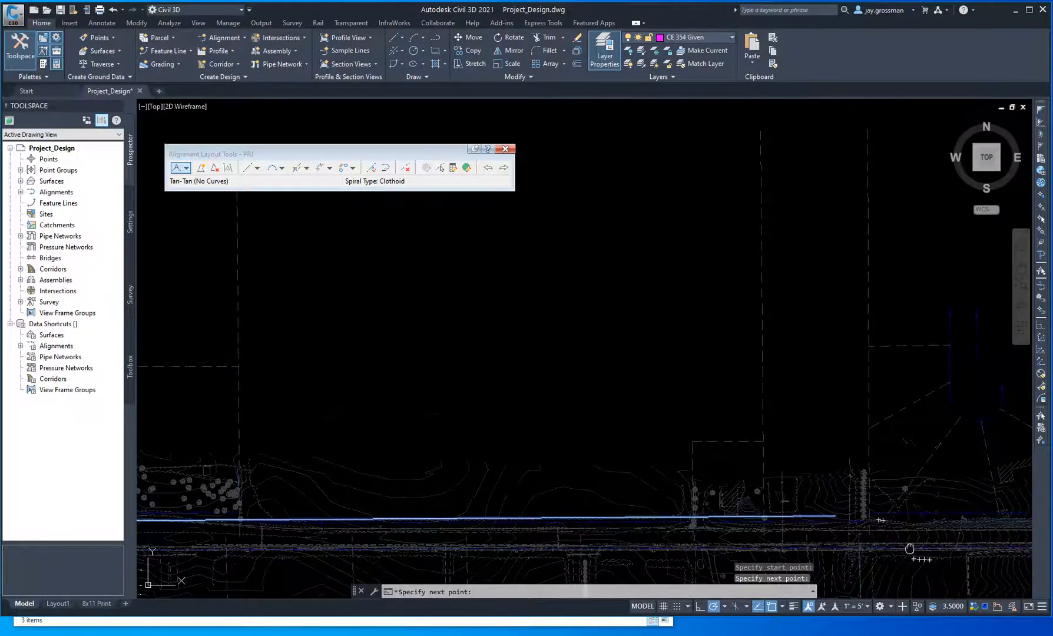
mouse_move(910, 549)
middle_mouse_down()
mouse_move(689, 434)
mouse_move(439, 396)
middle_mouse_up()
scroll(642, 449, "down", 2)
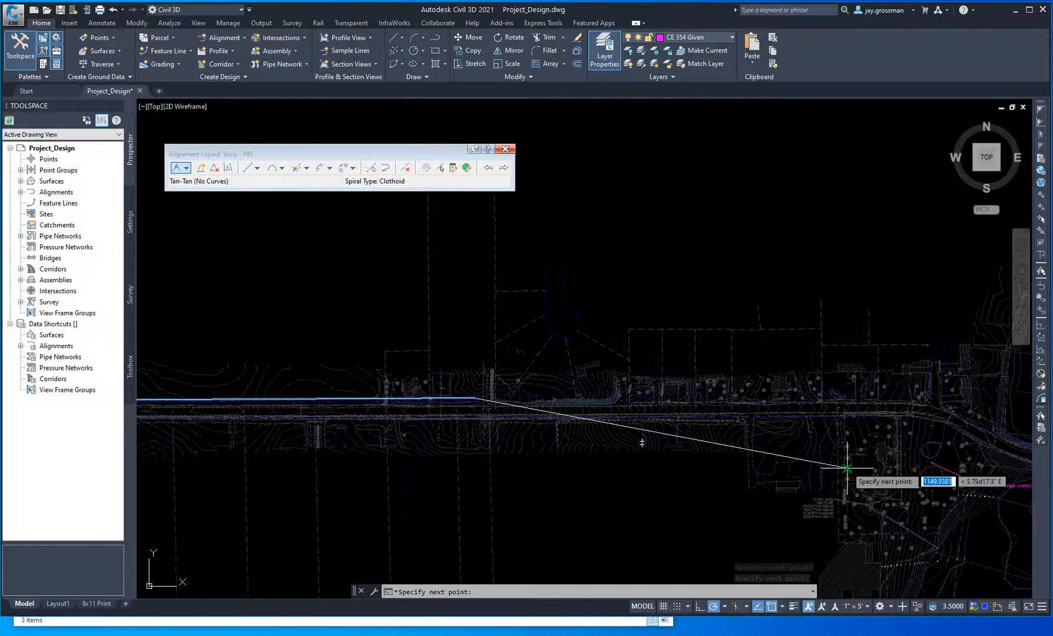
scroll(630, 388, "up", 5)
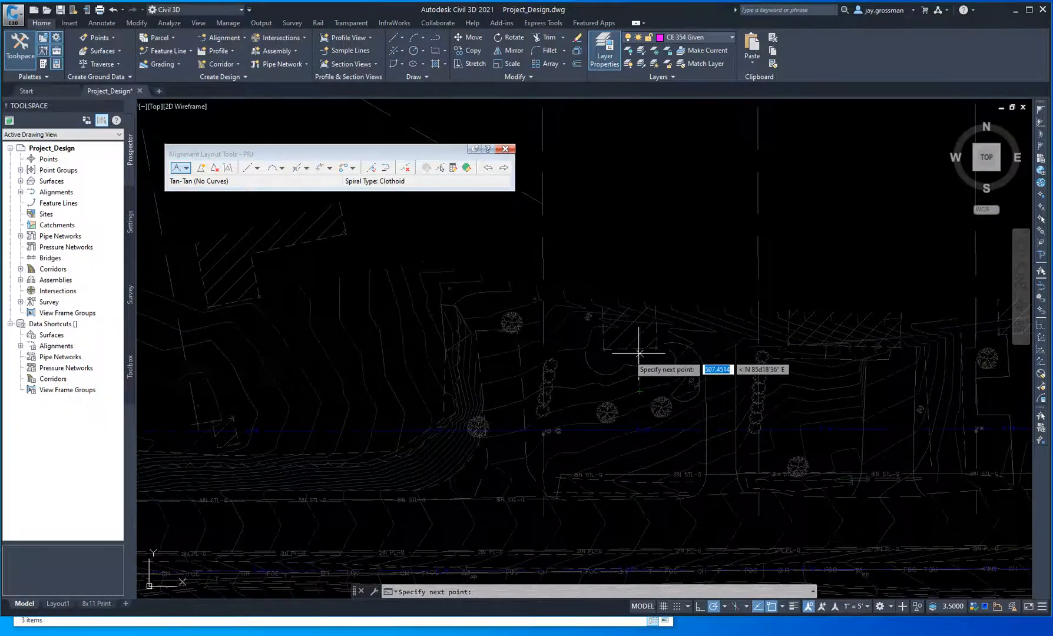
scroll(824, 341, "down", 3)
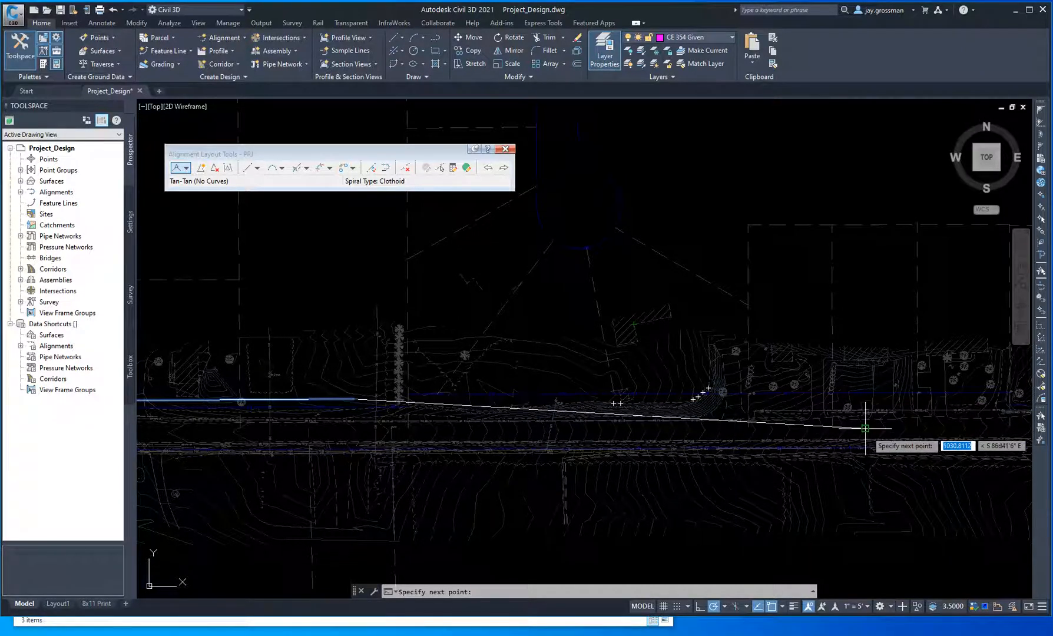
middle_click_drag(852, 438, 639, 373)
scroll(590, 398, "down", 1)
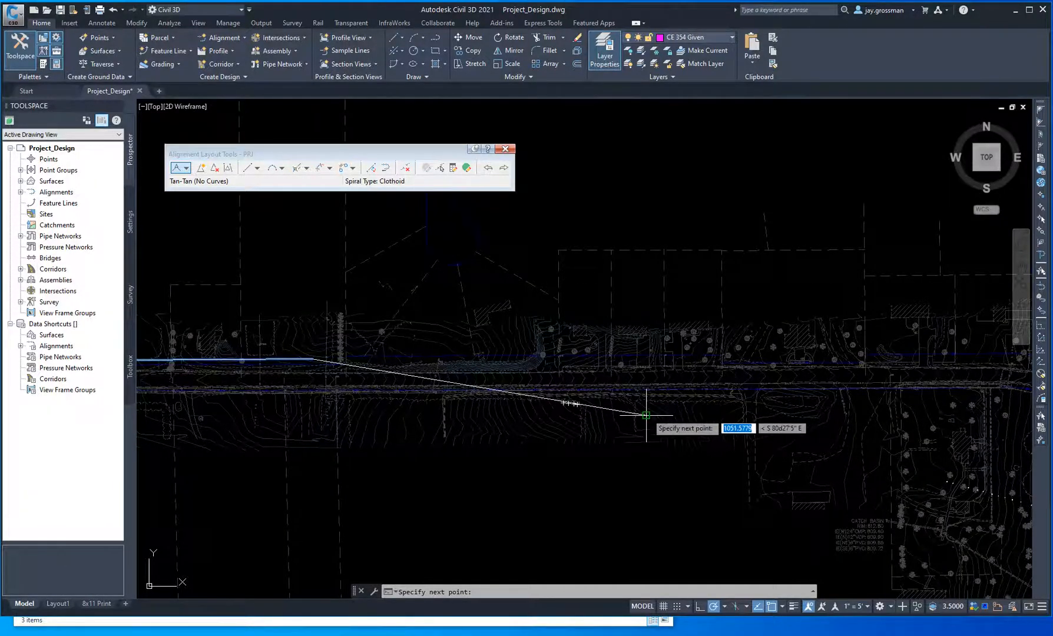
scroll(641, 403, "up", 2)
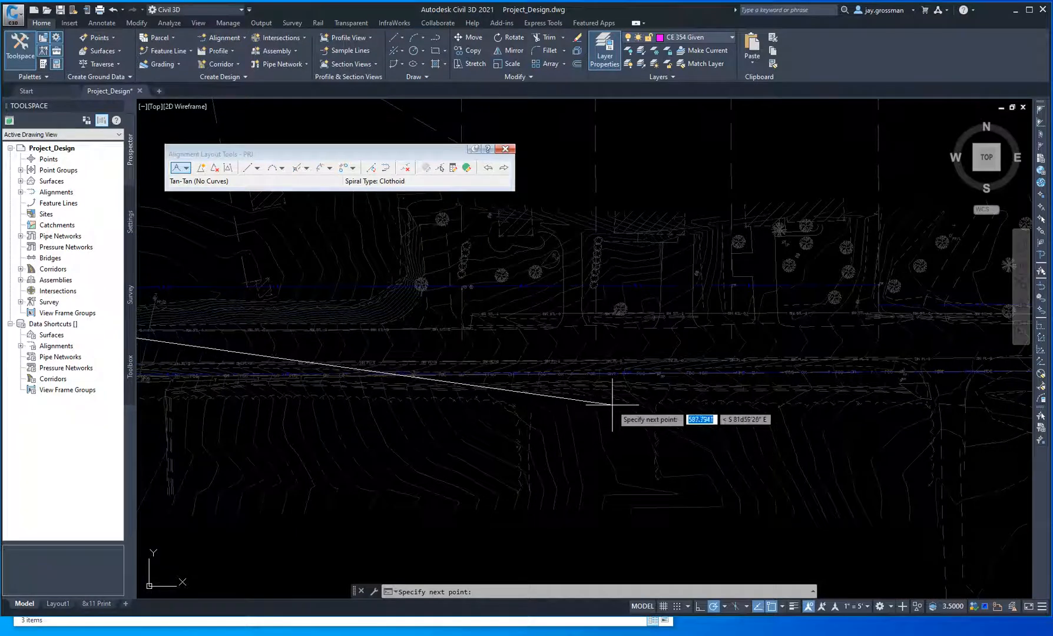
left_click(788, 430)
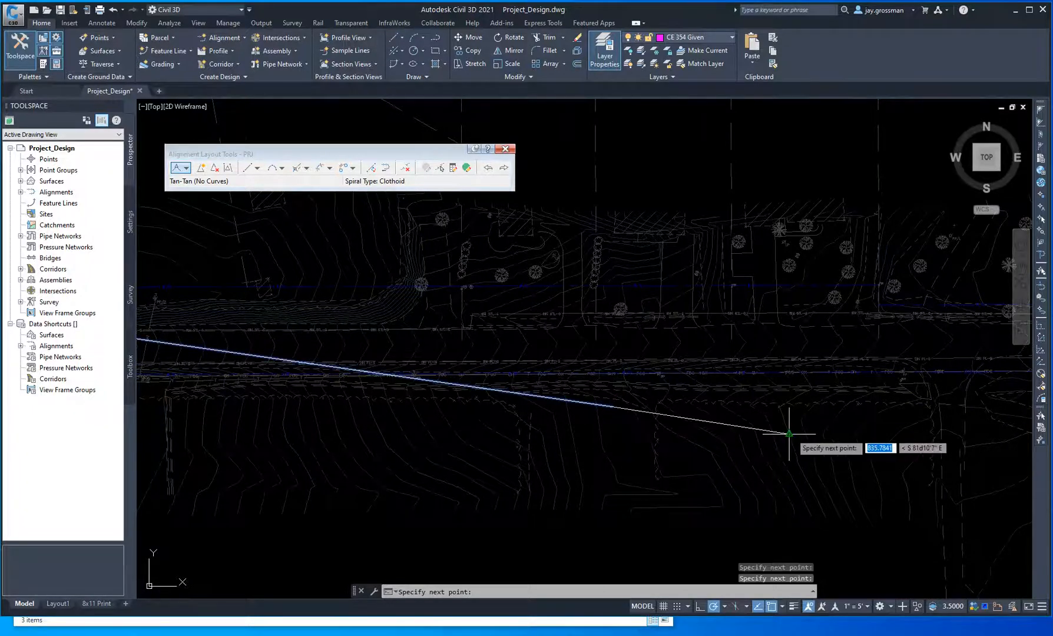
Step: Add a third tangent almost due east, just south of the existing road, ending beside the road's southeast bend
scroll(787, 431, "down", 2)
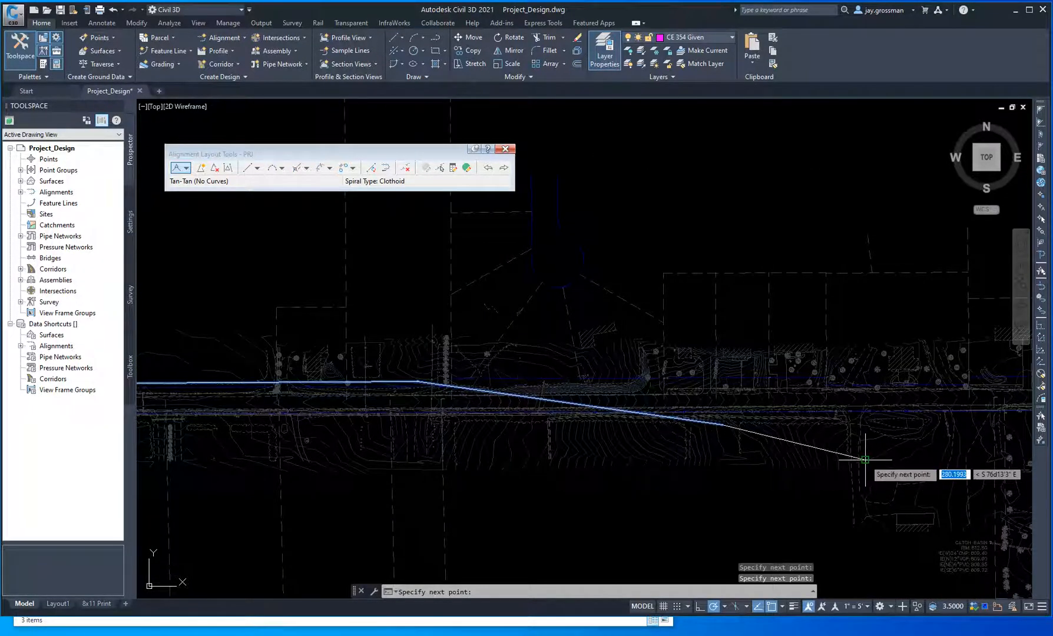
middle_click_drag(883, 438, 615, 446)
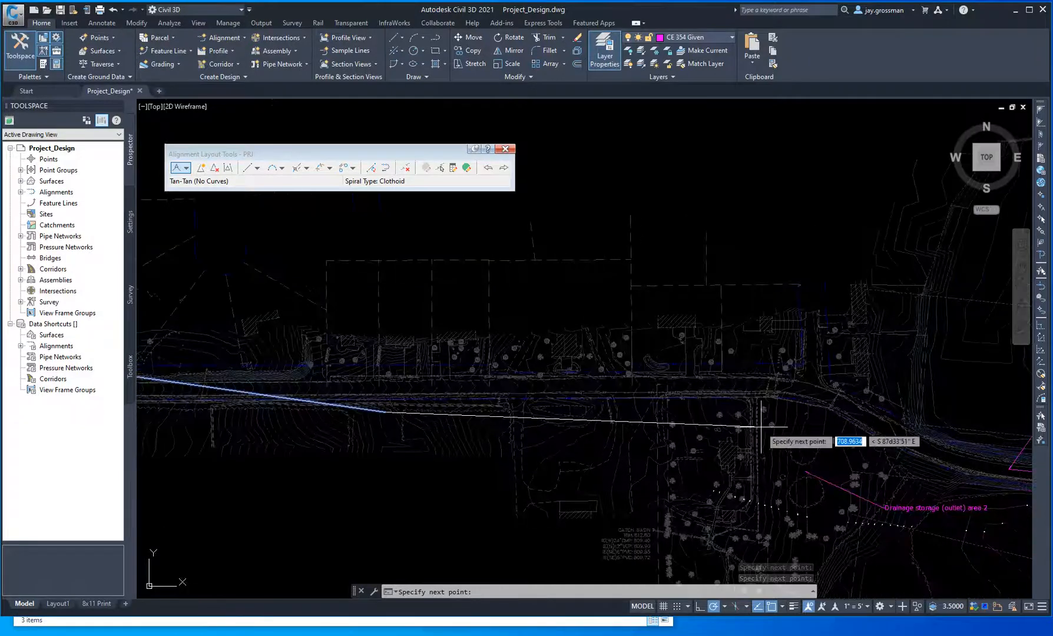
middle_click_drag(806, 420, 641, 415)
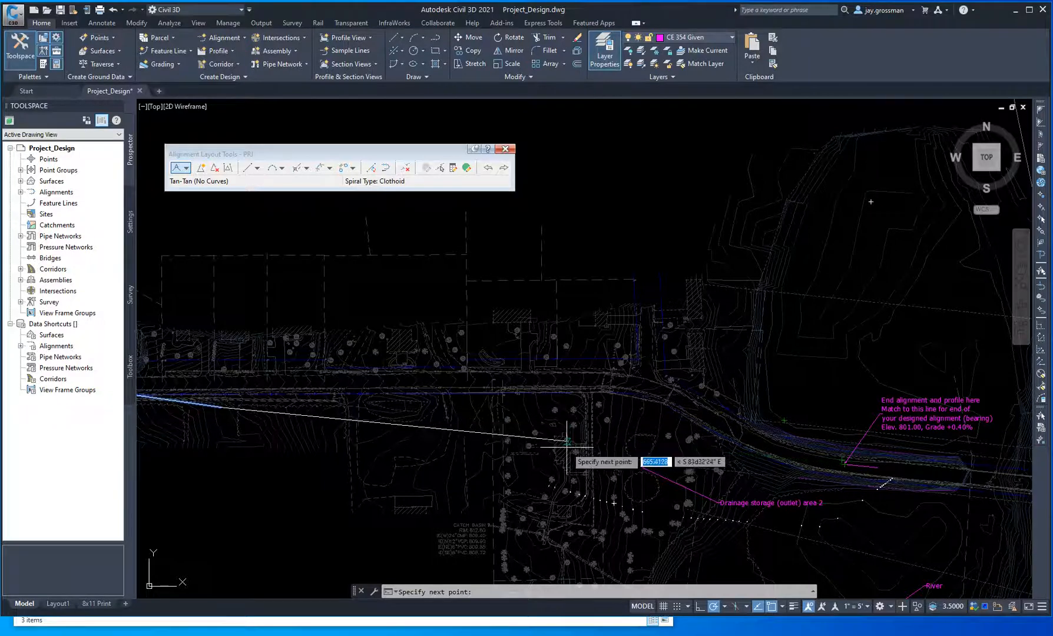
scroll(566, 441, "up", 3)
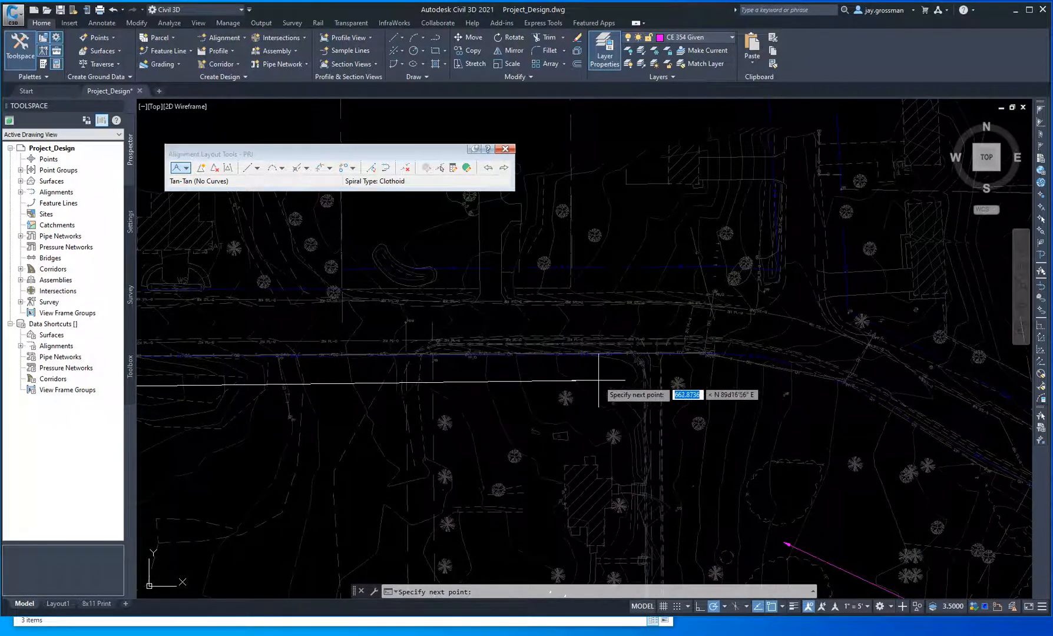
left_click(723, 385)
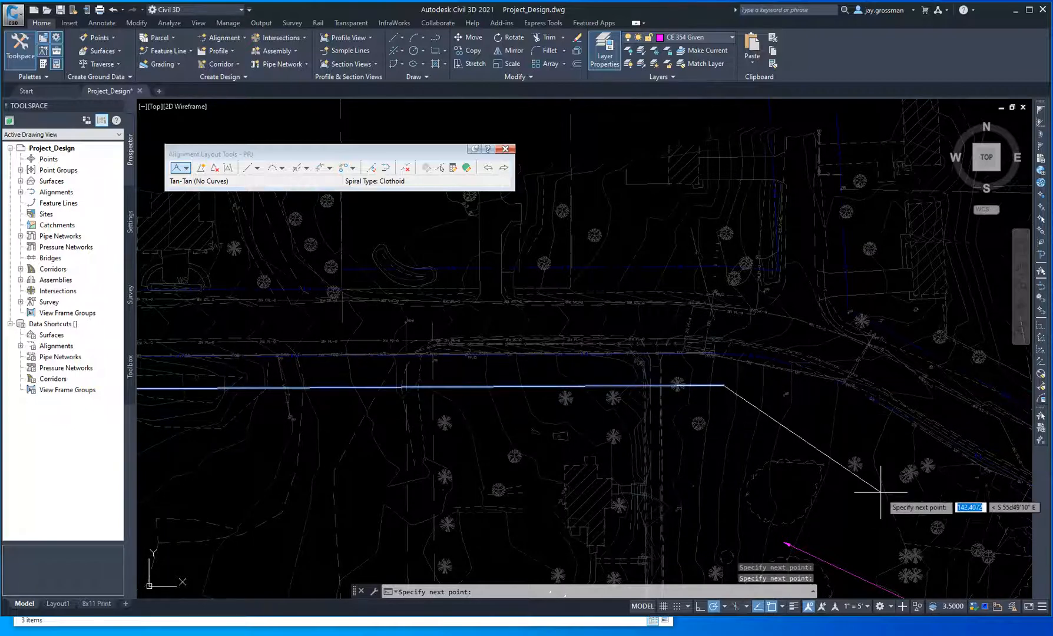
Step: Add a fourth tangent southeast at about S 68° E, passing between the existing road and drainage storage area 2
scroll(885, 492, "down", 2)
middle_click_drag(841, 477, 545, 445)
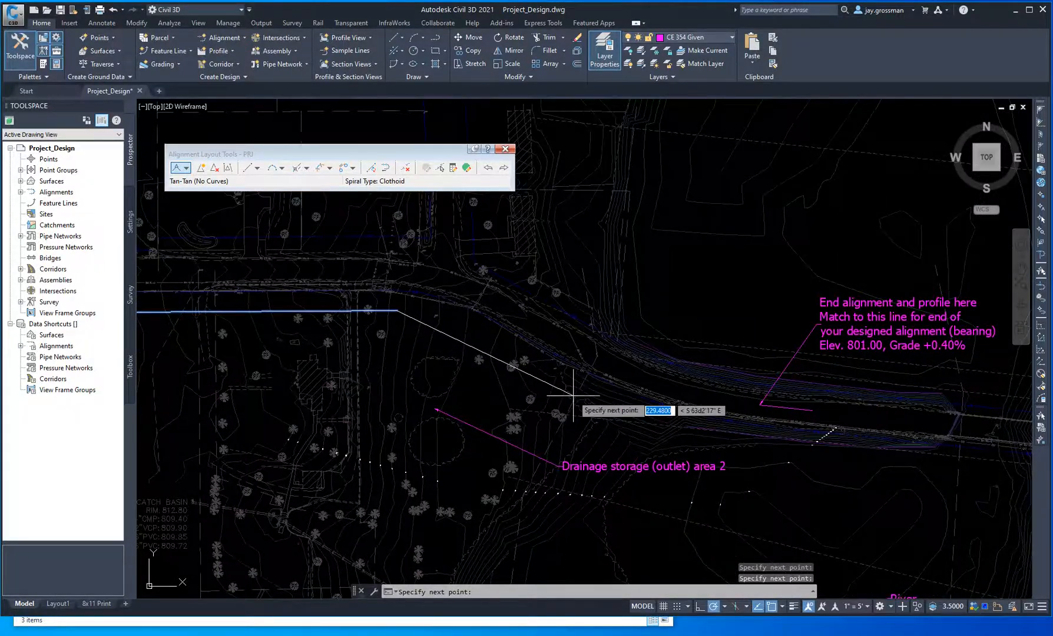
scroll(583, 436, "up", 4)
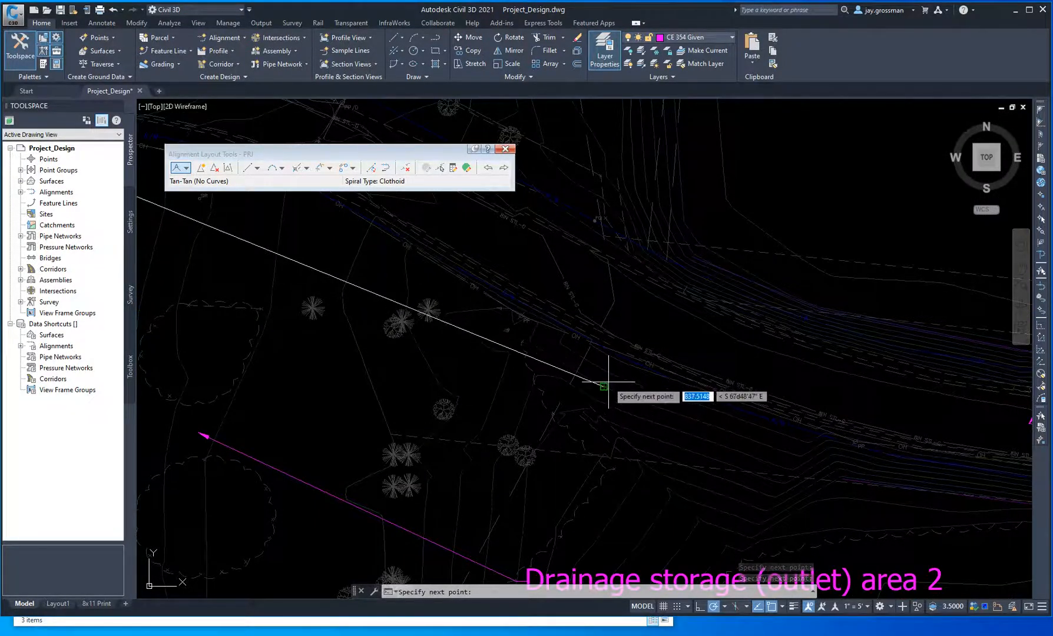
scroll(605, 384, "up", 3)
left_click(607, 381)
scroll(606, 377, "down", 3)
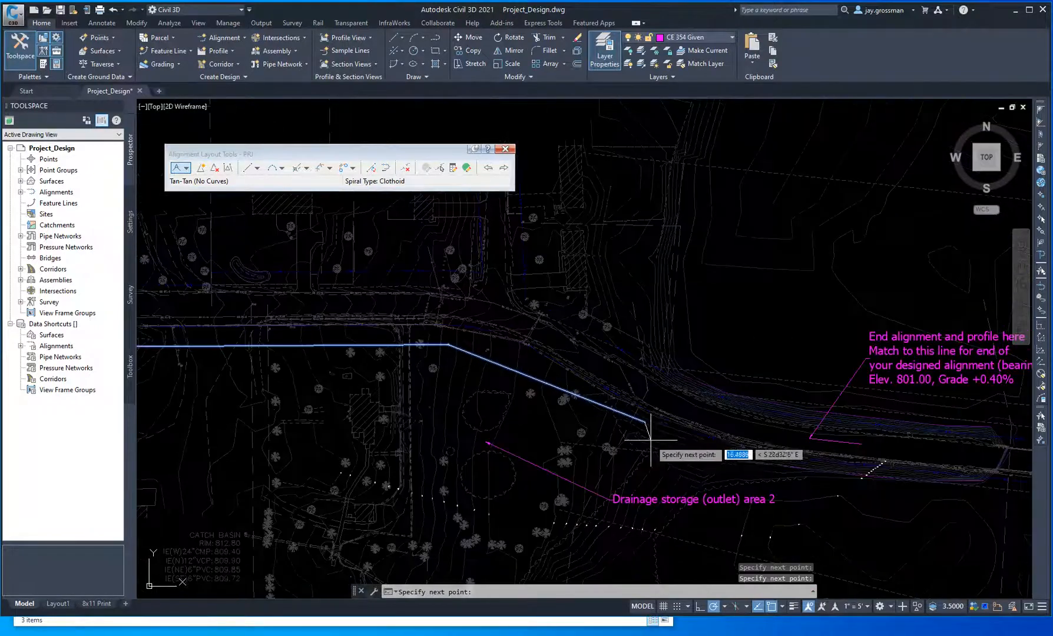
Step: Add a fifth tangent to the start of the given end line and a sixth along it to its far end, completing the alignment
scroll(811, 435, "up", 4)
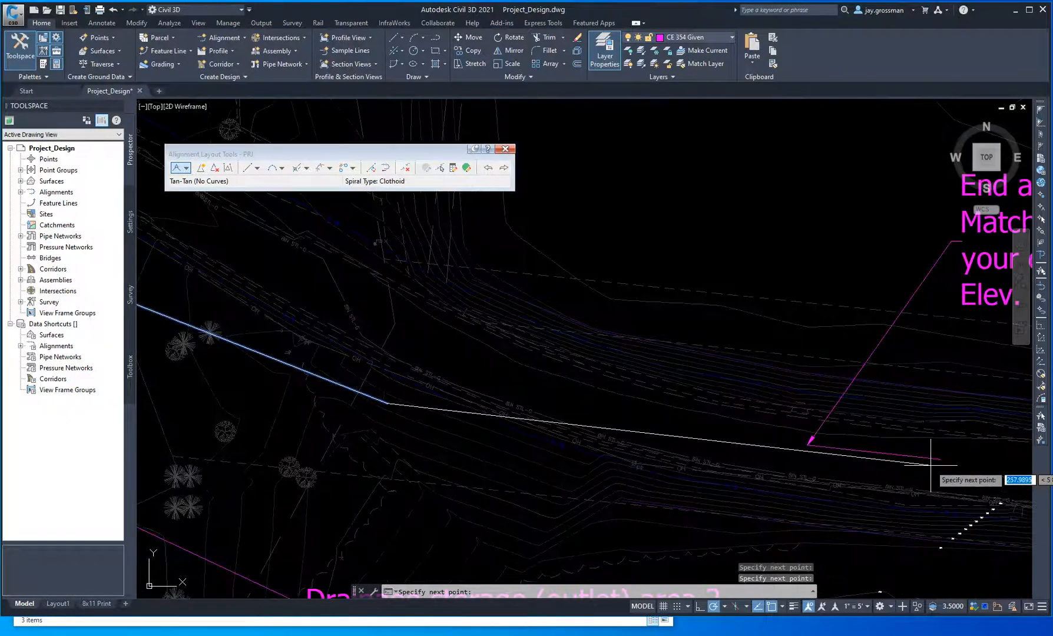
scroll(938, 459, "down", 3)
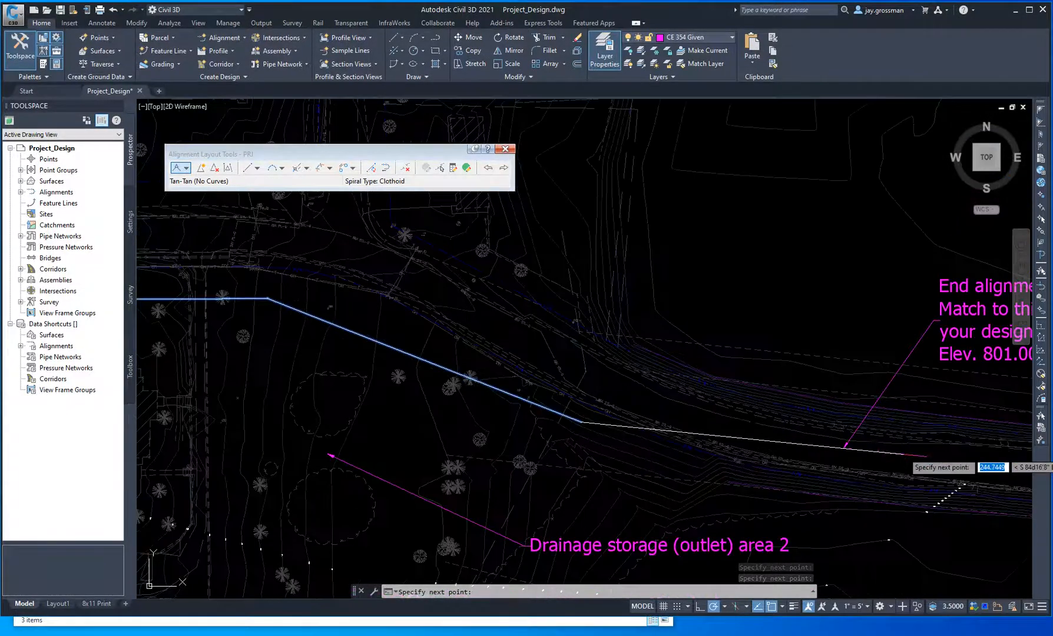
middle_click_drag(907, 453, 634, 428)
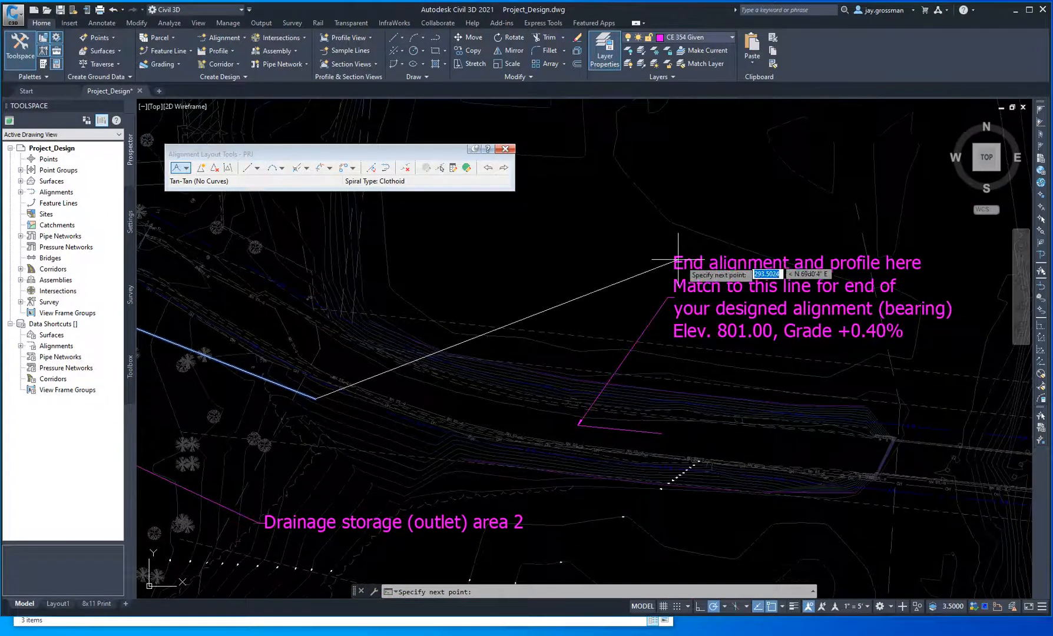
left_click(579, 424)
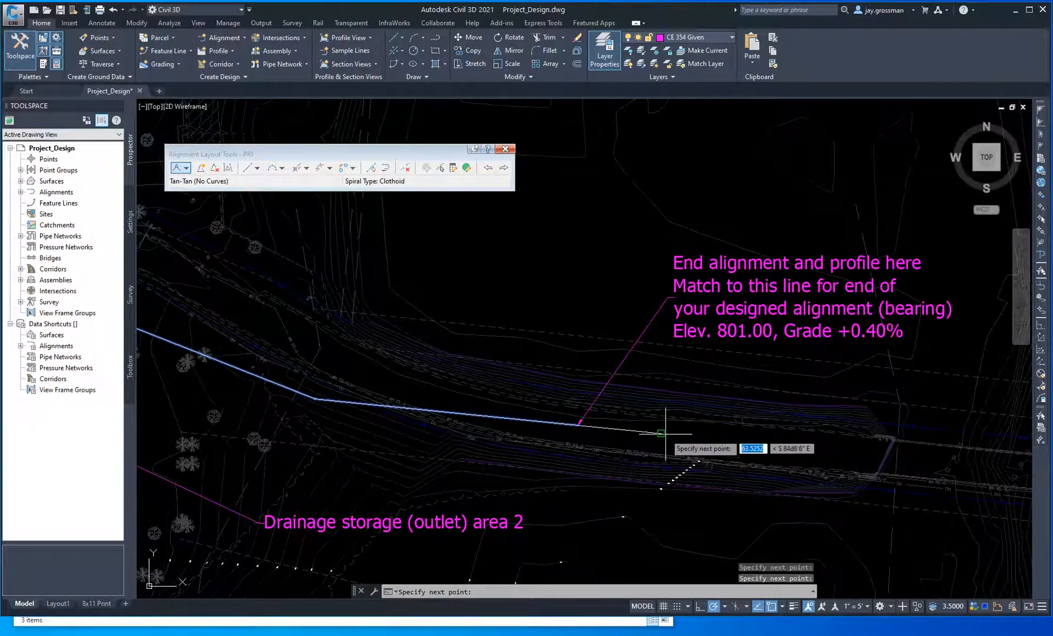
left_click(661, 433)
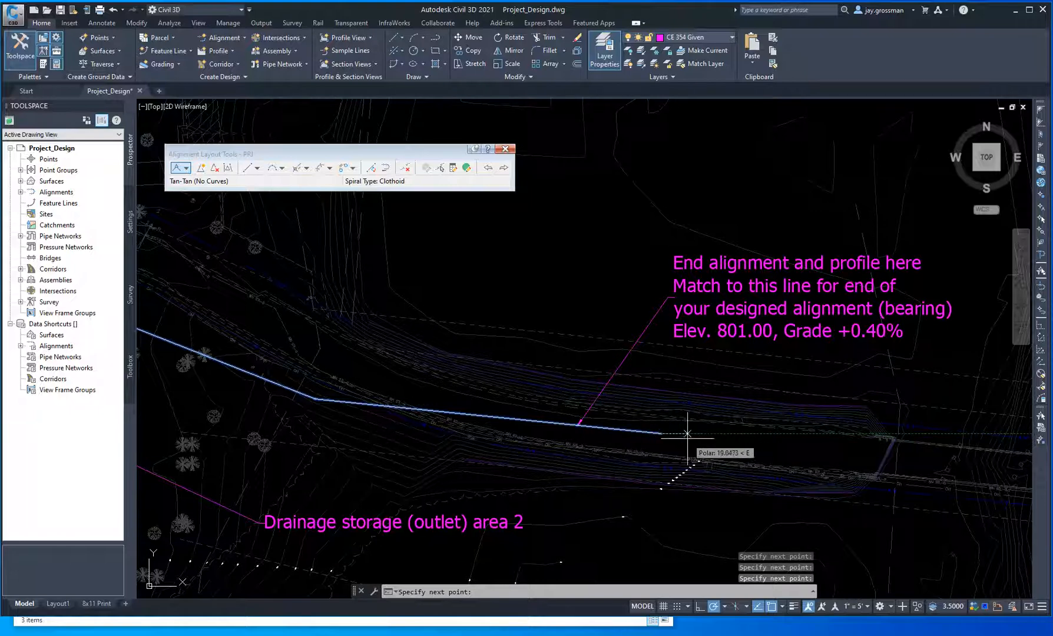
key("Return")
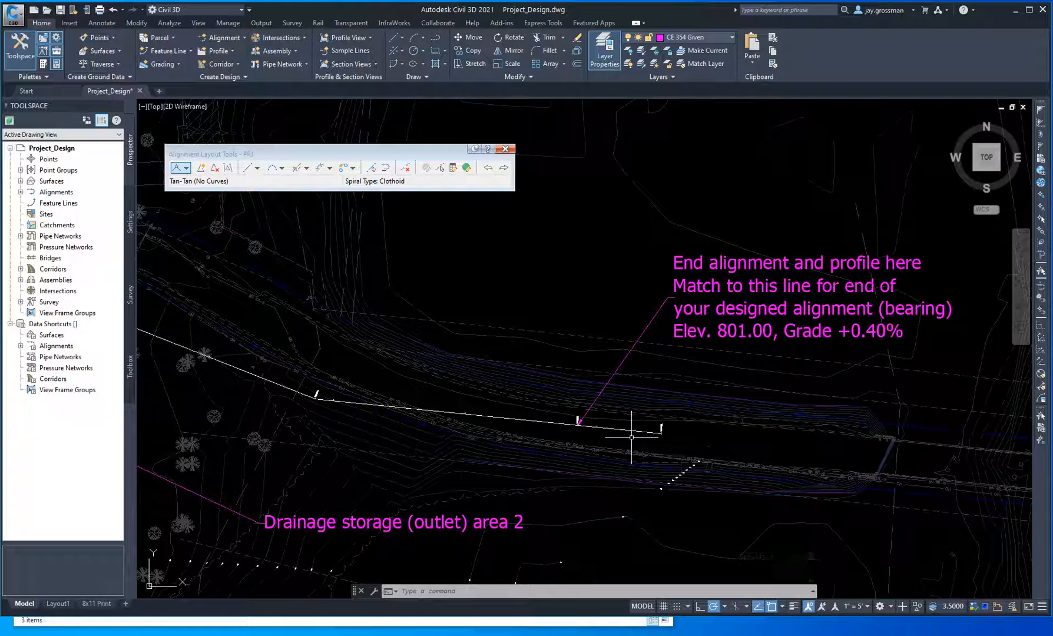
Step: Examine the alignment's station labels at the start and at the far end of the given end line
scroll(579, 432, "up", 6)
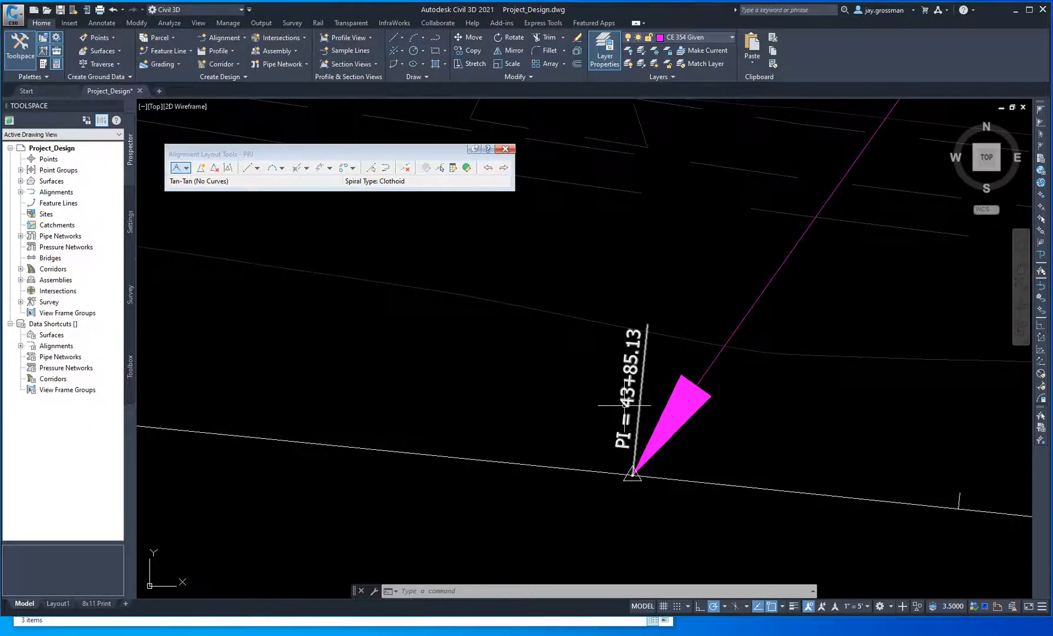
scroll(631, 471, "down", 4)
scroll(670, 441, "up", 5)
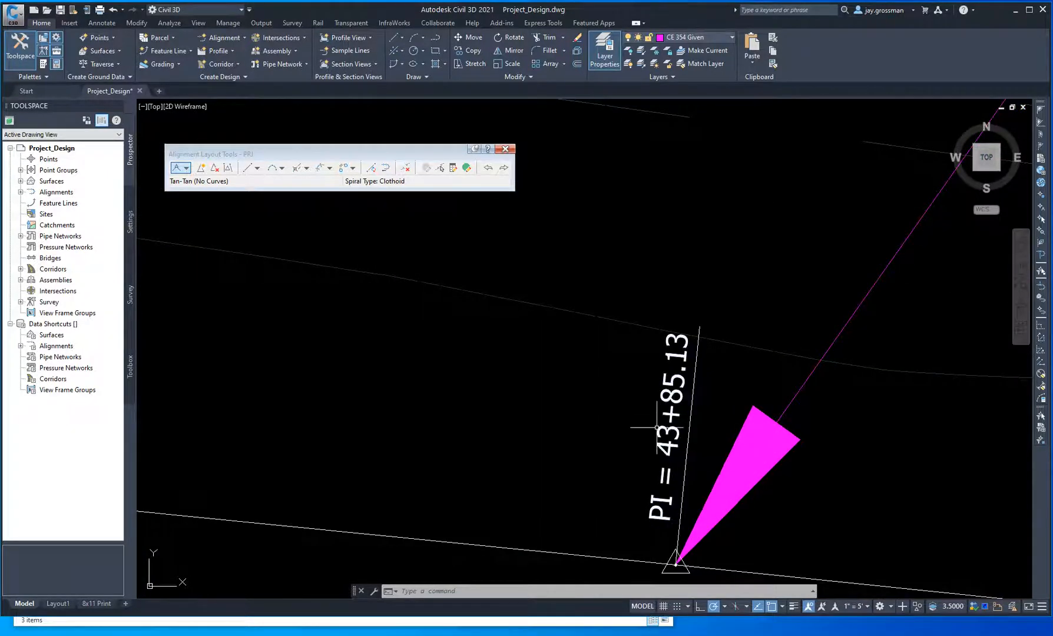
scroll(664, 488, "down", 4)
scroll(672, 488, "down", 5)
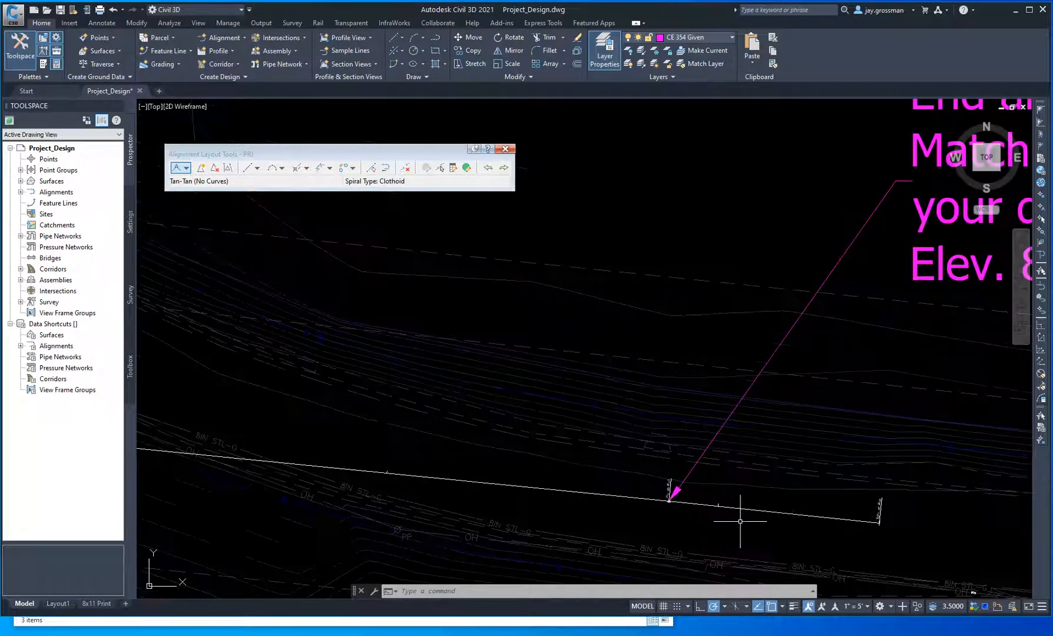
middle_click_drag(764, 517, 580, 429)
scroll(724, 462, "up", 5)
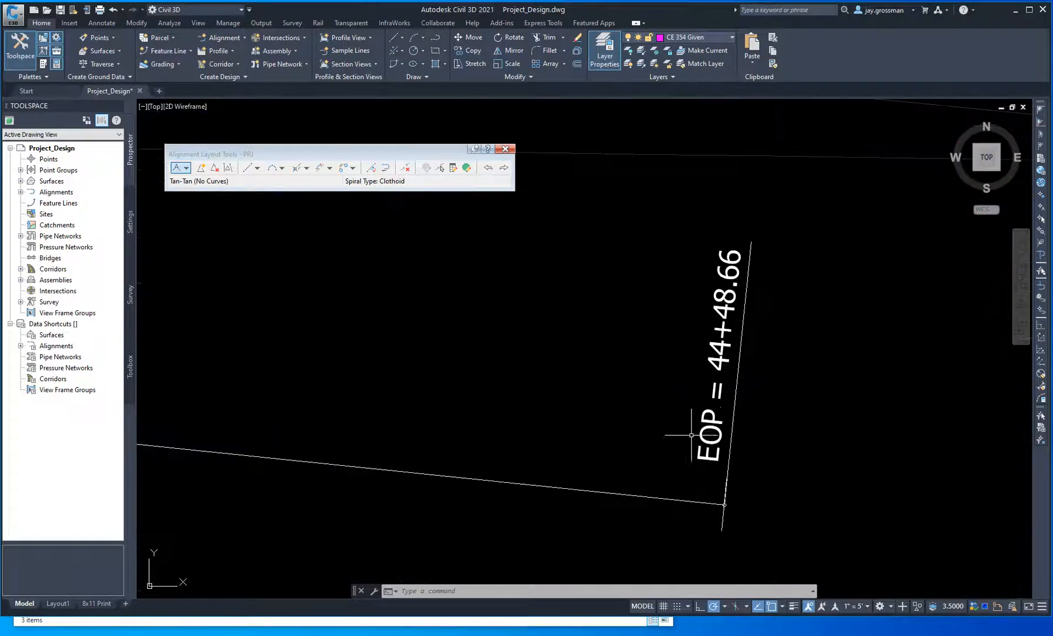
scroll(722, 457, "down", 3)
scroll(697, 468, "down", 4)
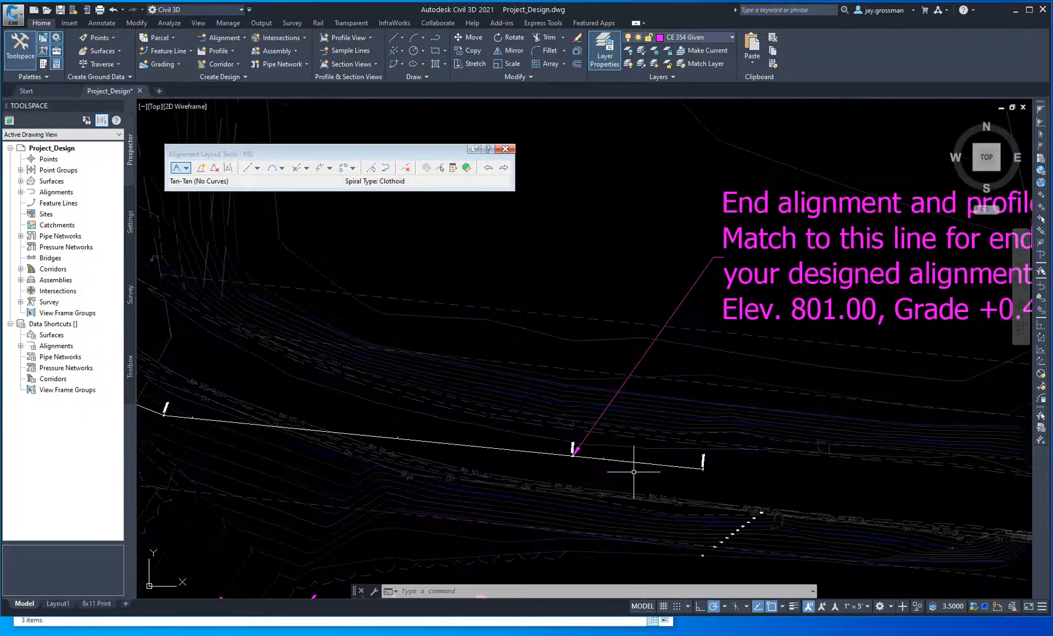
Step: Review the tangents and PIs of the PRJ alignment from the given end line back west to the new intersection
middle_click_drag(584, 479, 665, 491)
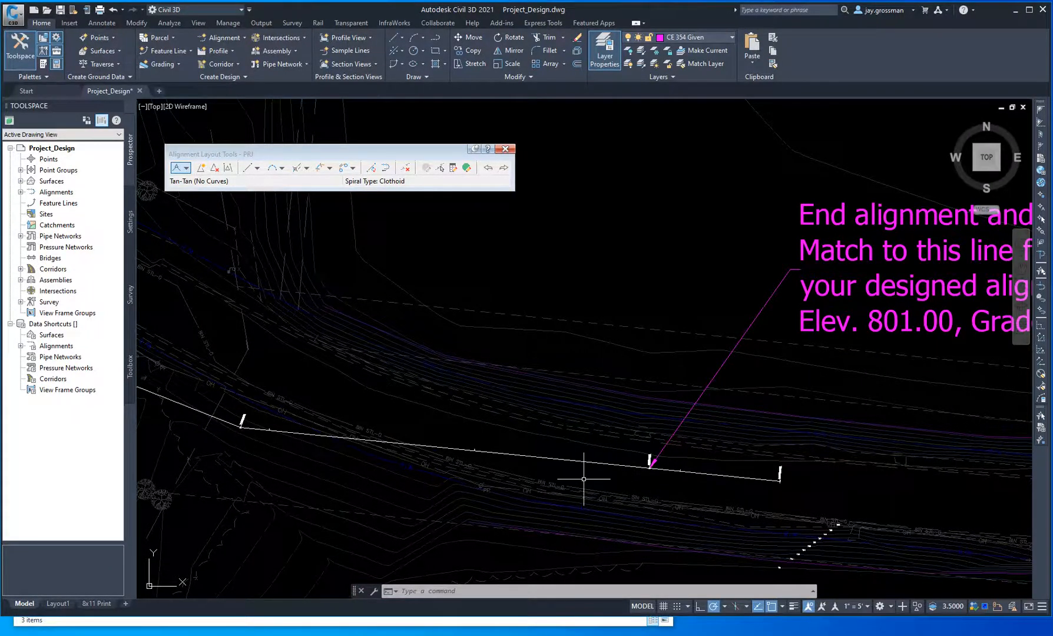
scroll(555, 495, "down", 3)
middle_click_drag(416, 482, 632, 482)
scroll(626, 452, "up", 6)
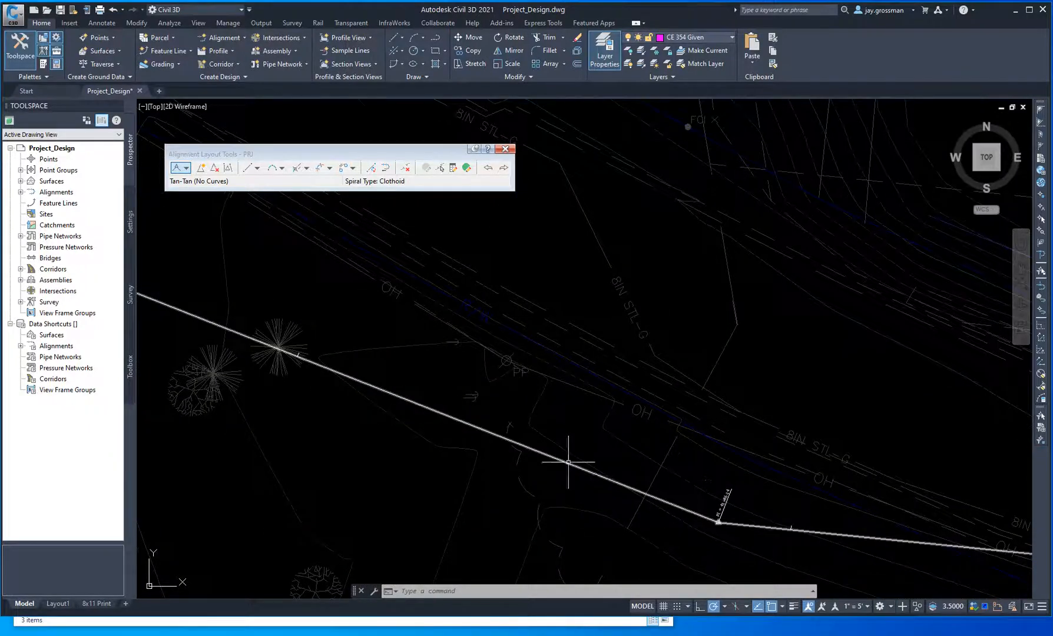
scroll(535, 452, "down", 3)
scroll(411, 411, "down", 3)
mouse_move(329, 439)
middle_mouse_down()
mouse_move(677, 443)
mouse_move(546, 439)
middle_mouse_up()
middle_click_drag(364, 436, 674, 446)
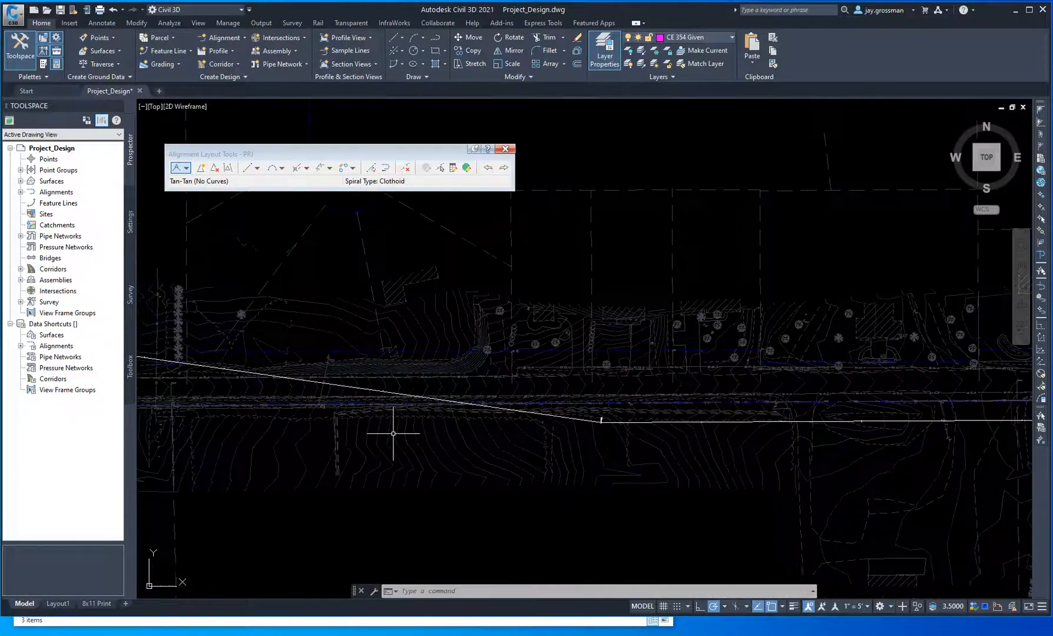
middle_click_drag(406, 433, 708, 452)
middle_click_drag(510, 453, 786, 510)
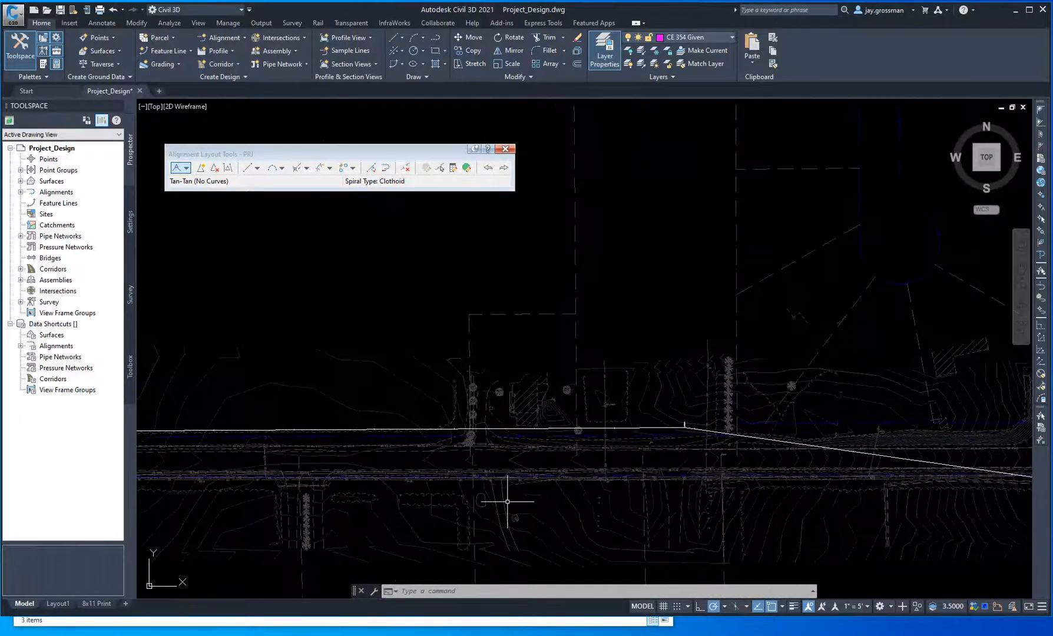
middle_click_drag(507, 502, 782, 496)
middle_click_drag(447, 478, 669, 468)
scroll(293, 427, "down", 5)
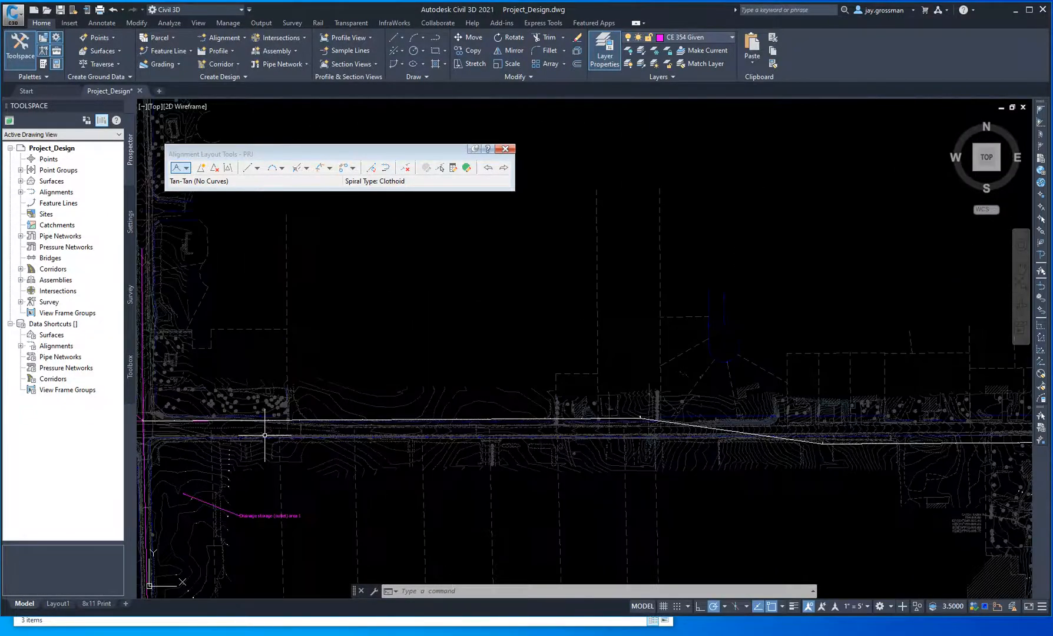
scroll(264, 435, "up", 5)
scroll(420, 441, "down", 5)
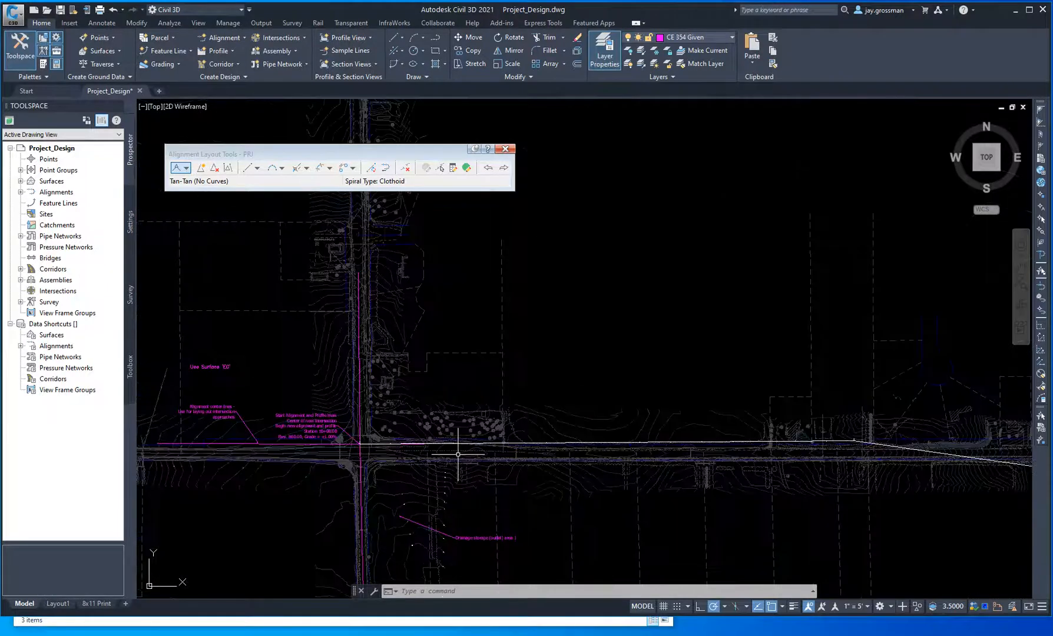
Step: Select the PRJ alignment and move its first PI, just before the hedge row, slightly due south
scroll(859, 444, "up", 4)
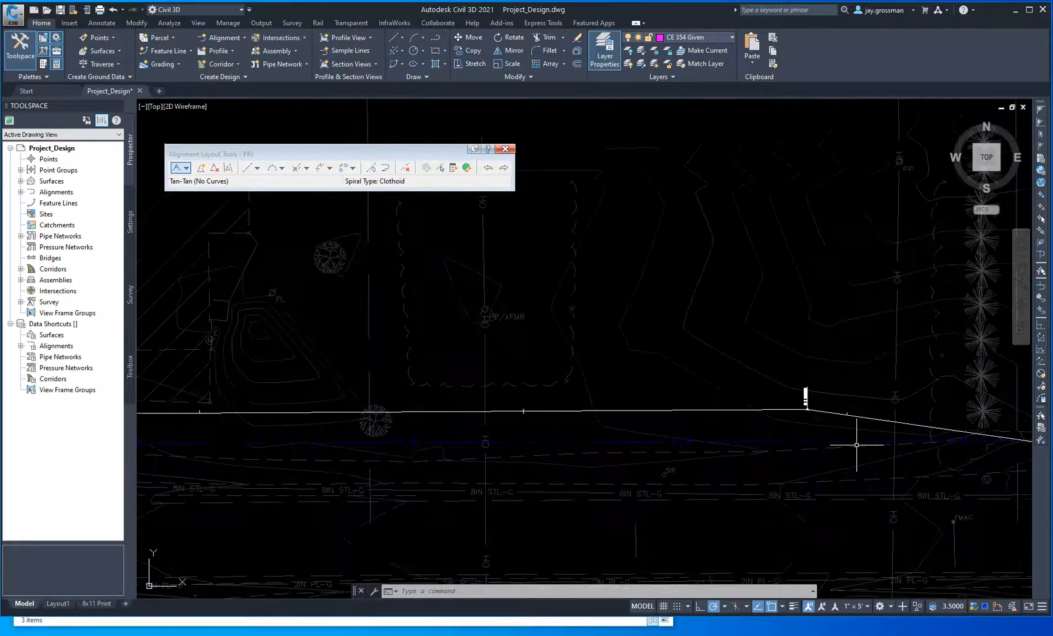
left_click(829, 412)
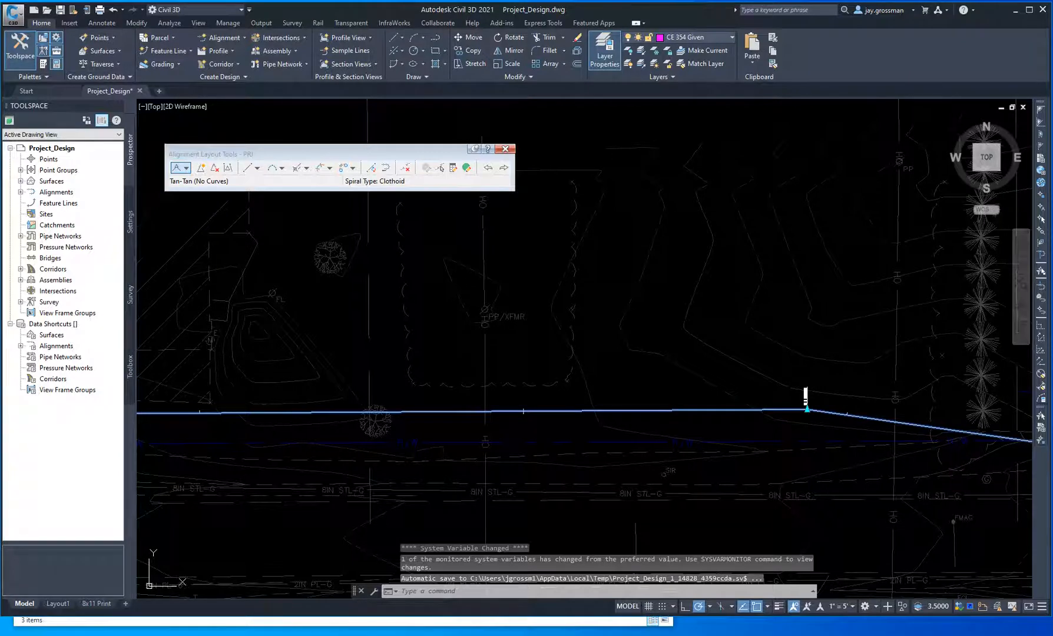
left_click(828, 417)
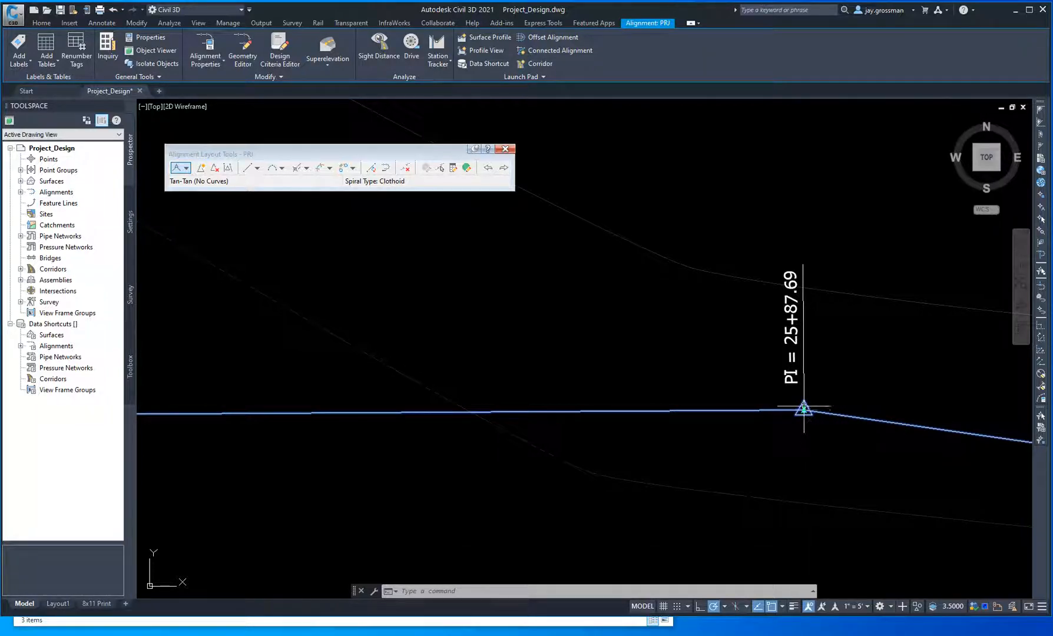
left_click(803, 408)
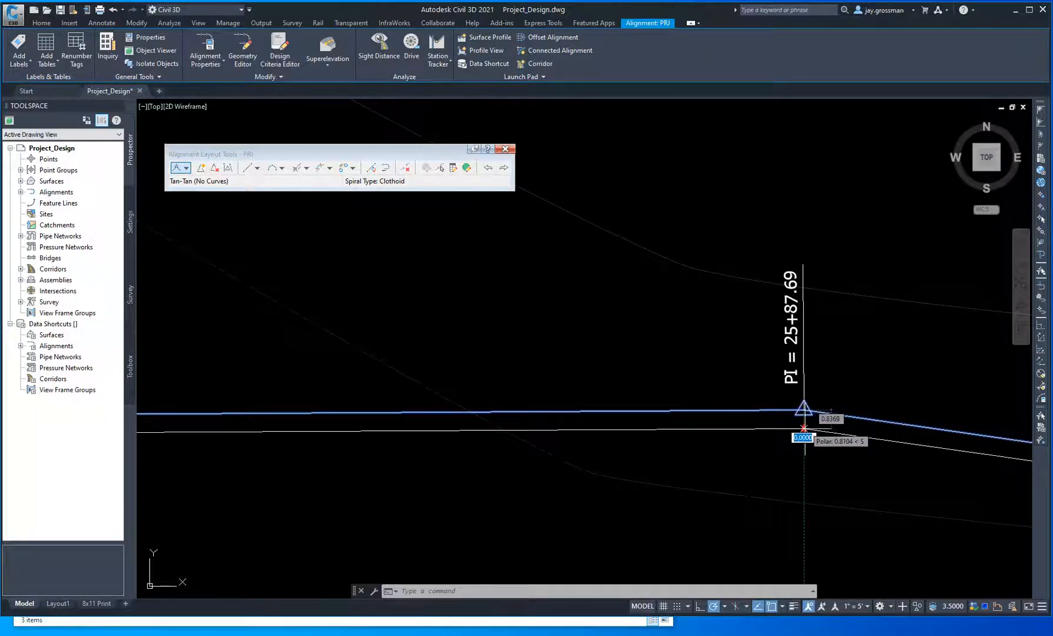
left_click(803, 442)
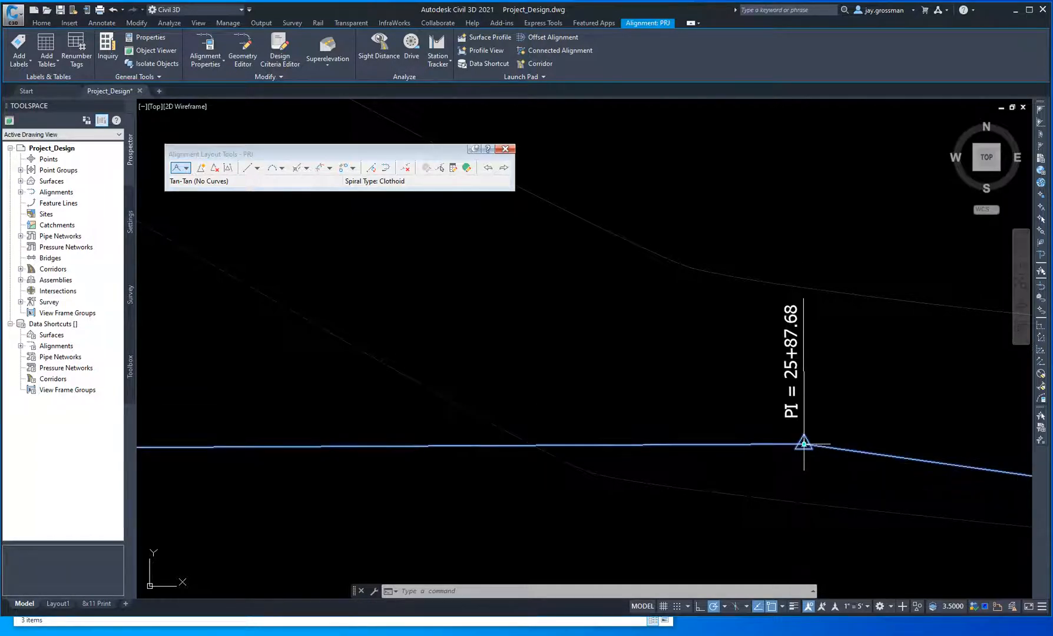
Step: Compare the first tangent with the given line at the new intersection and nudge the first PI a little farther due south
scroll(803, 443, "down", 3)
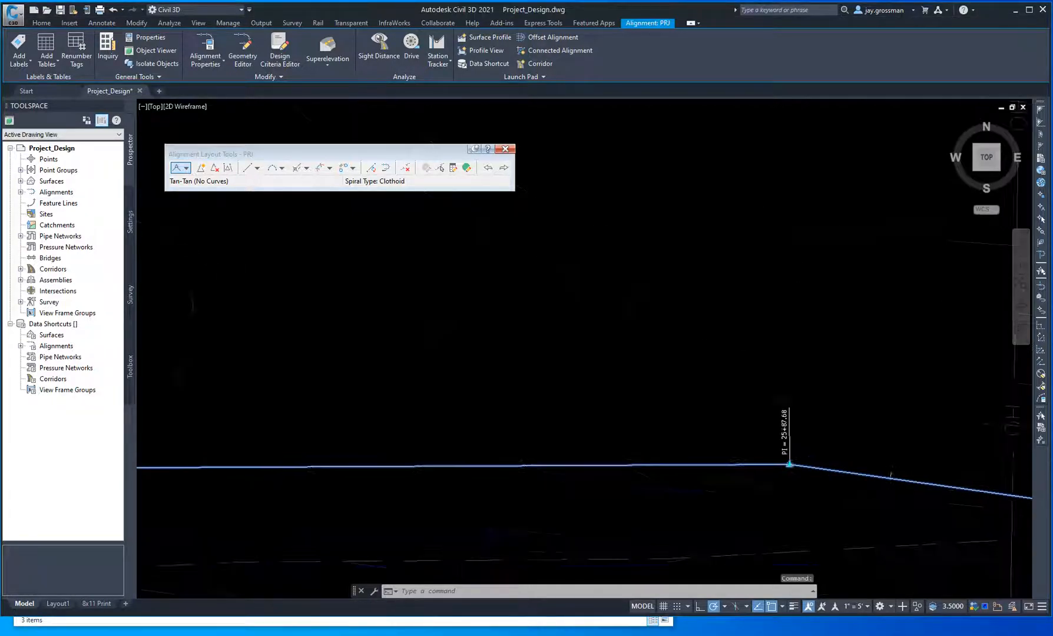
scroll(225, 513, "up", 2)
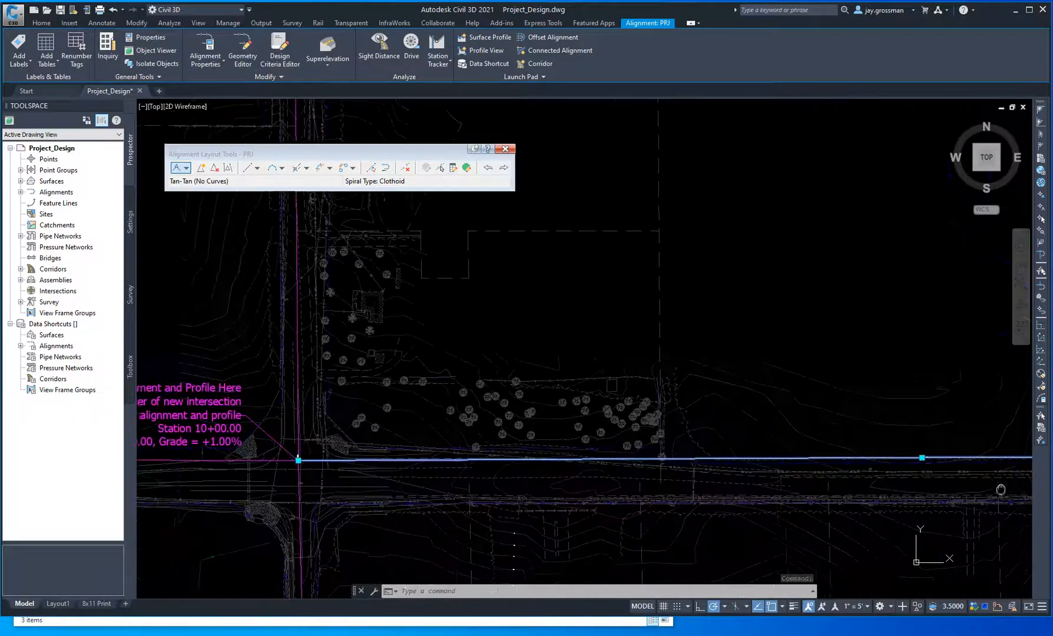
scroll(411, 470, "up", 2)
scroll(554, 376, "up", 2)
scroll(589, 386, "down", 8)
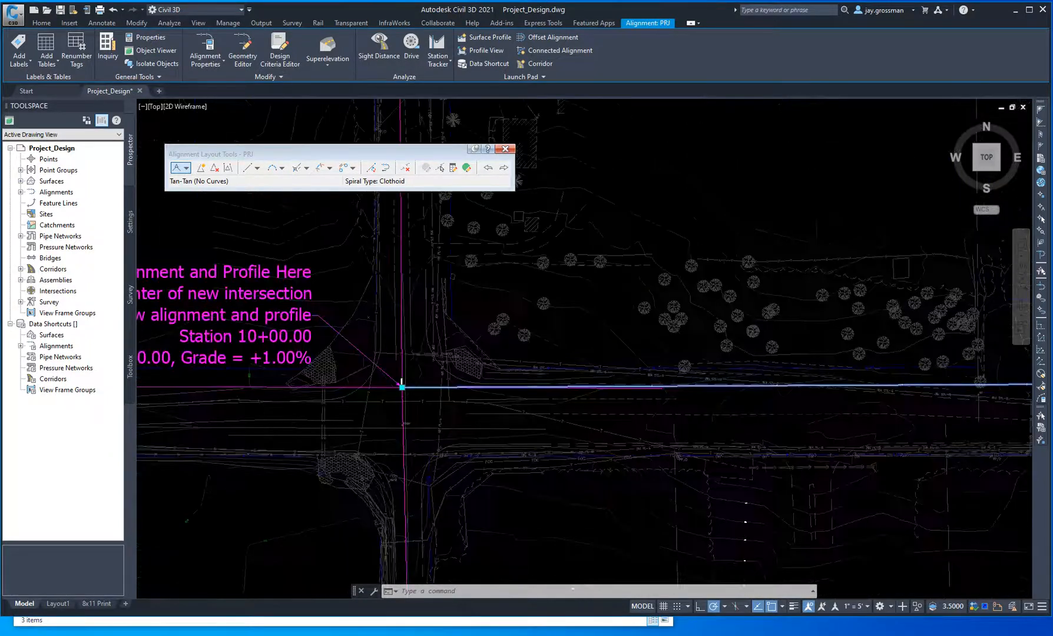
middle_click_drag(908, 422, 223, 444)
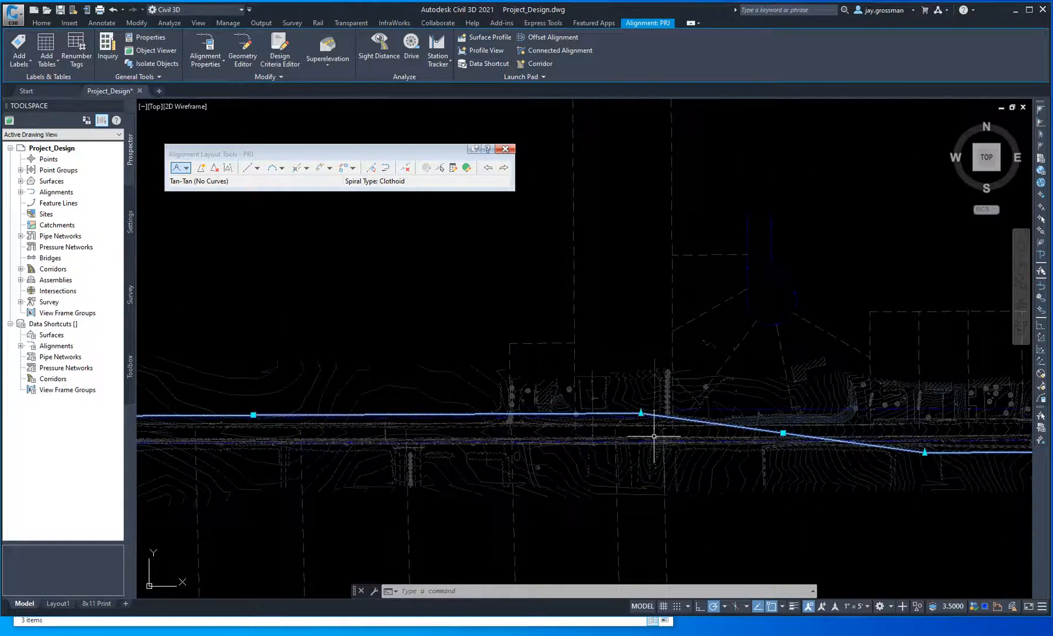
scroll(617, 393, "up", 7)
middle_click_drag(774, 542, 696, 376)
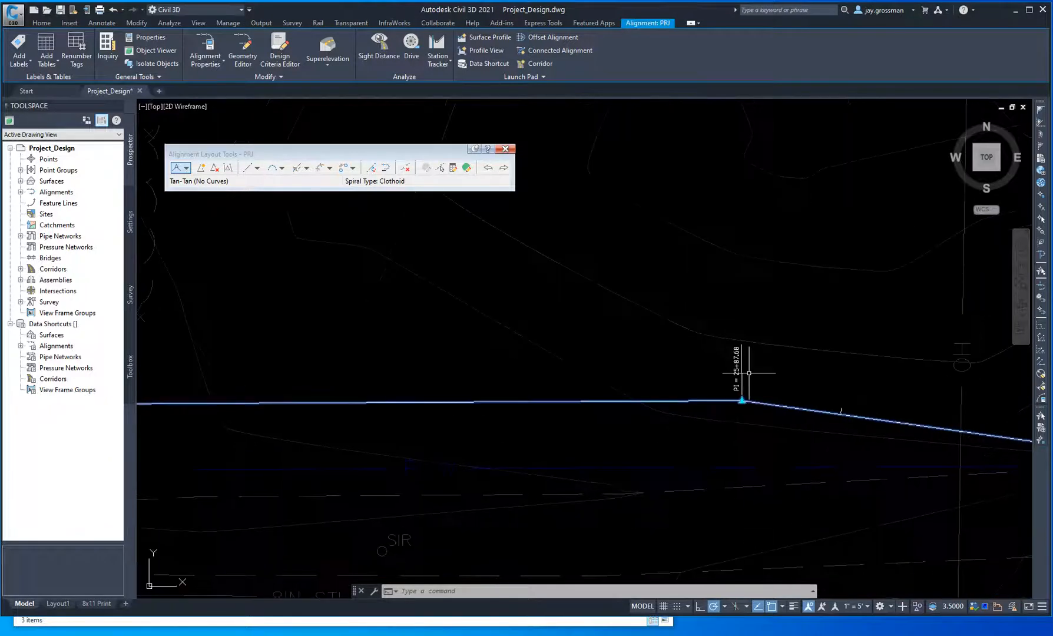
scroll(748, 373, "up", 5)
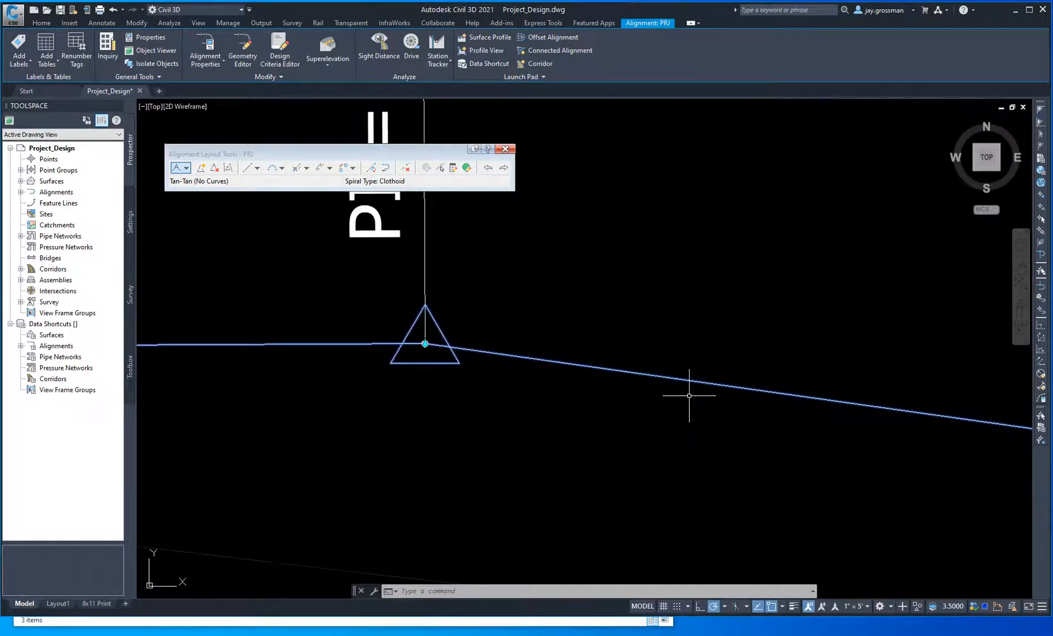
left_click(425, 344)
left_click(425, 433)
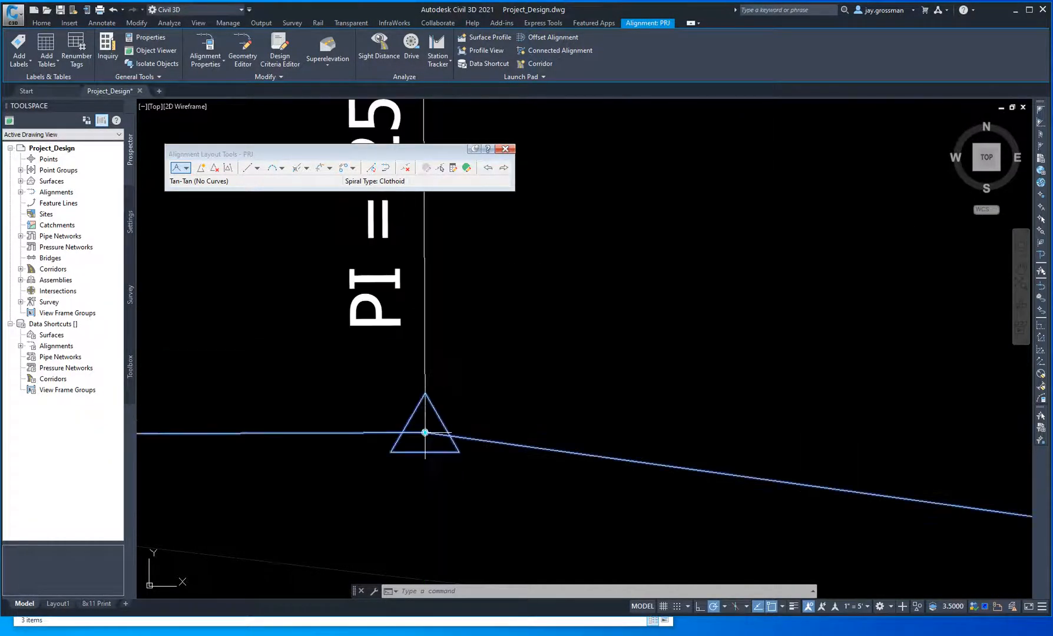
Step: Examine how the first tangent lines up with the given line east of the new intersection's center
scroll(362, 498, "down", 6)
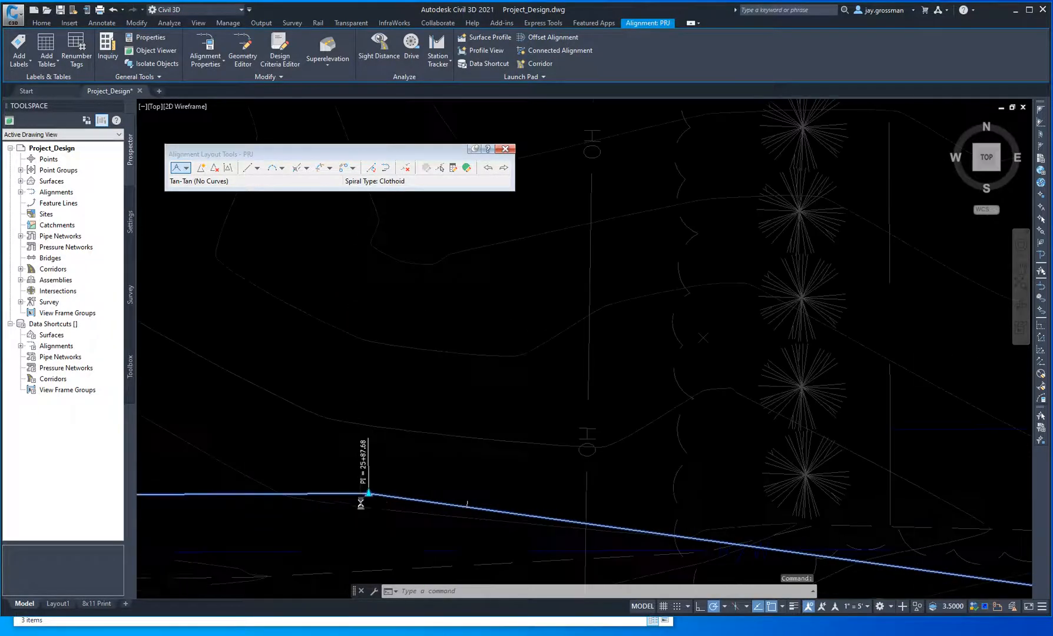
middle_click_drag(441, 425, 808, 355)
middle_click_drag(457, 397, 862, 392)
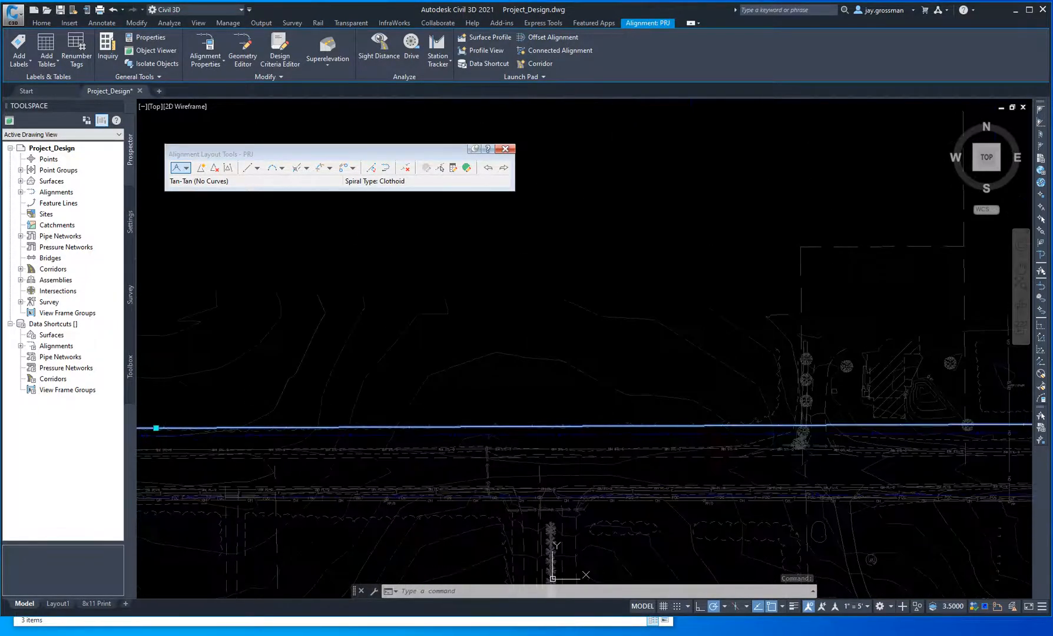
middle_click_drag(400, 414, 863, 428)
middle_click_drag(385, 433, 917, 420)
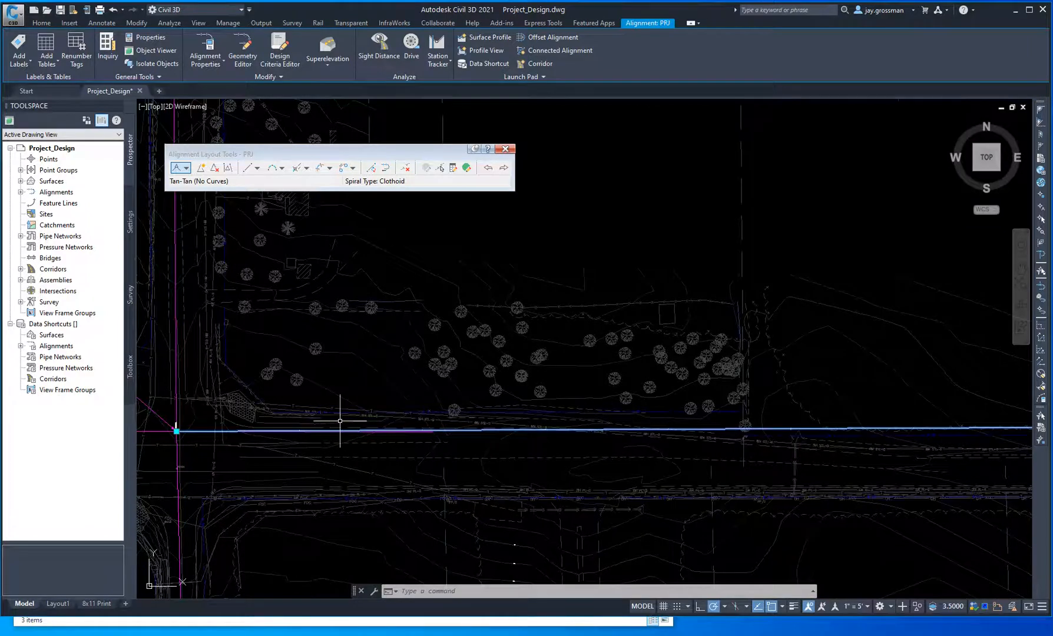
middle_click_drag(341, 422, 499, 429)
scroll(596, 438, "up", 7)
scroll(596, 438, "down", 8)
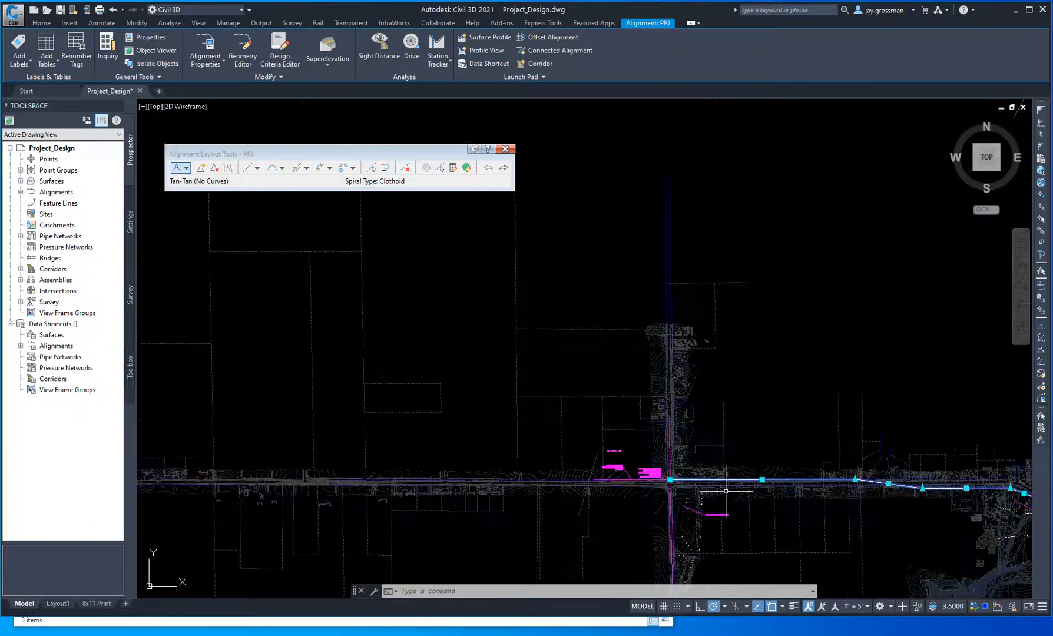
Step: Move the first PI of the PRJ alignment due south by about 4.5 ft
middle_click_drag(858, 488, 644, 426)
scroll(645, 425, "up", 6)
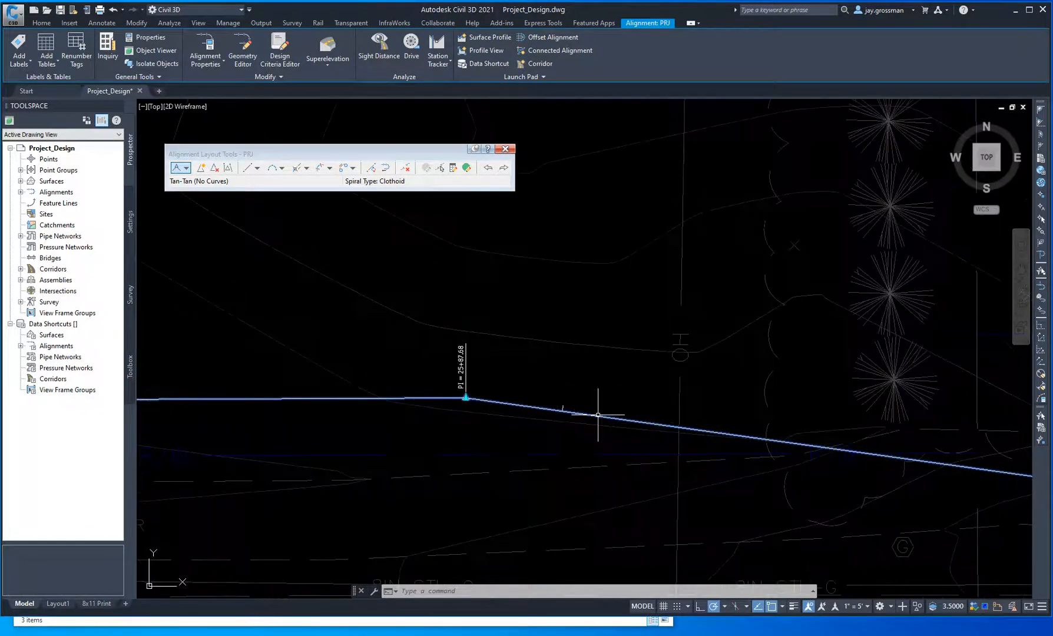
left_click(466, 398)
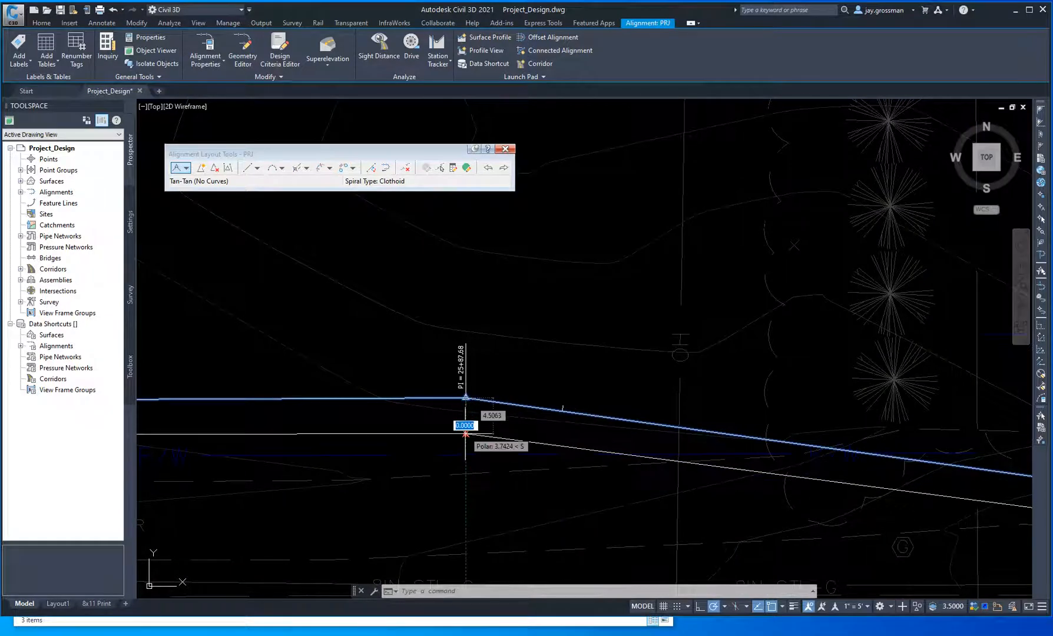
left_click(466, 433)
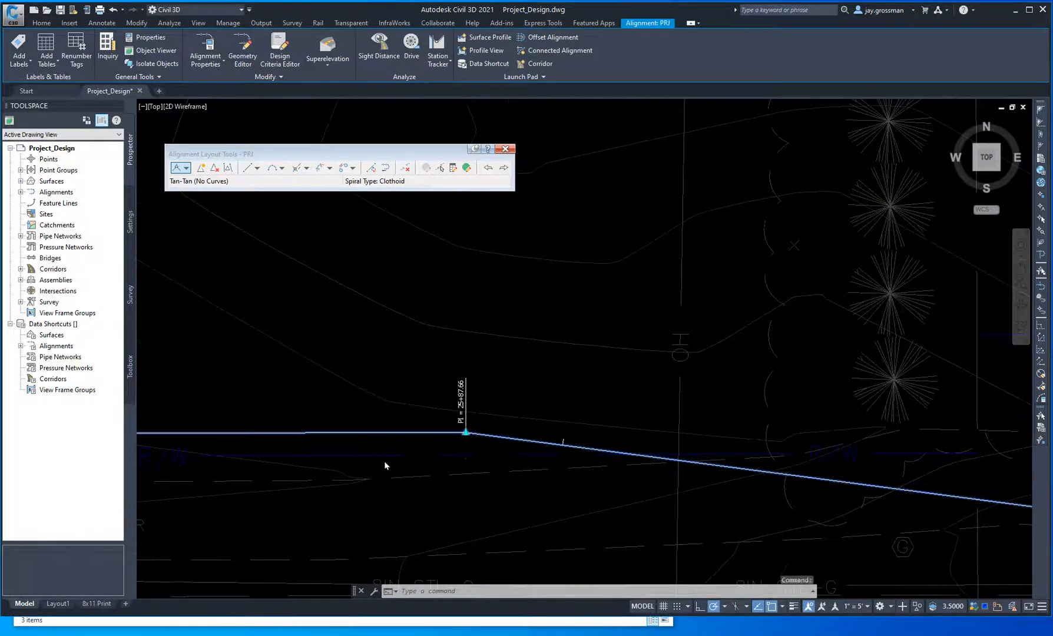
Step: Check how the first tangent lines up with the given line at the new intersection, then deselect the alignment
scroll(383, 462, "down", 5)
middle_click_drag(251, 463, 643, 470)
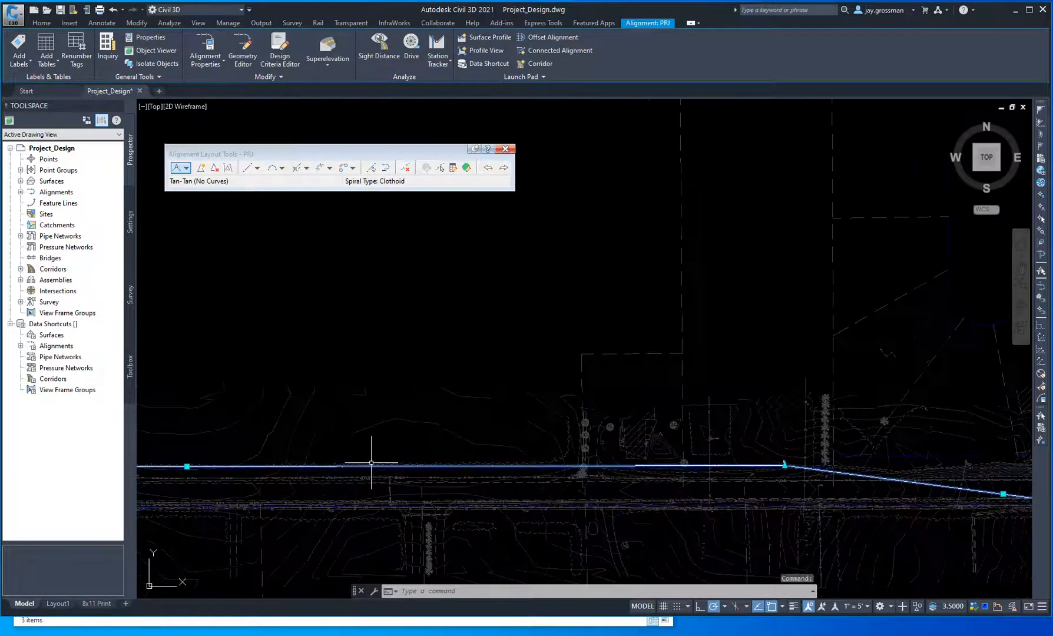
middle_click_drag(330, 470, 617, 463)
middle_click_drag(281, 466, 746, 480)
scroll(424, 465, "up", 5)
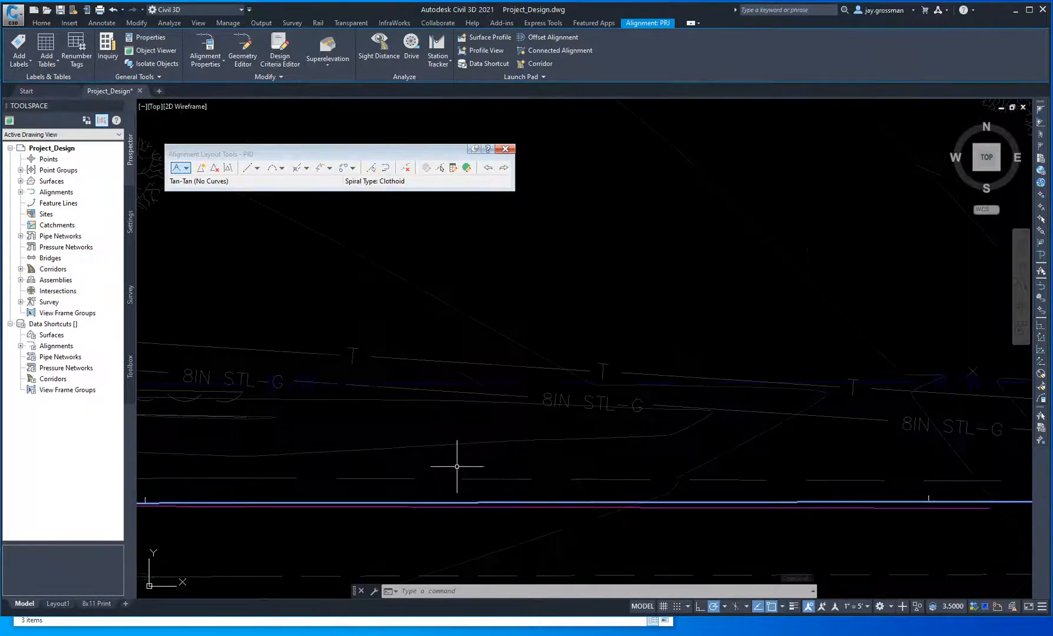
scroll(583, 512, "down", 3)
scroll(704, 516, "down", 5)
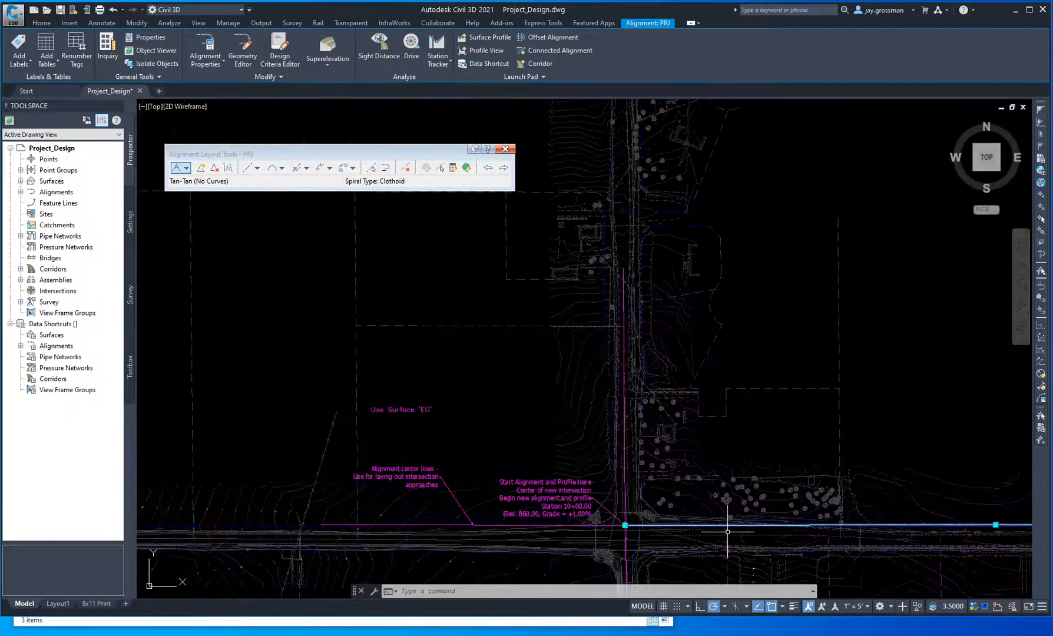
middle_click_drag(920, 536, 464, 494)
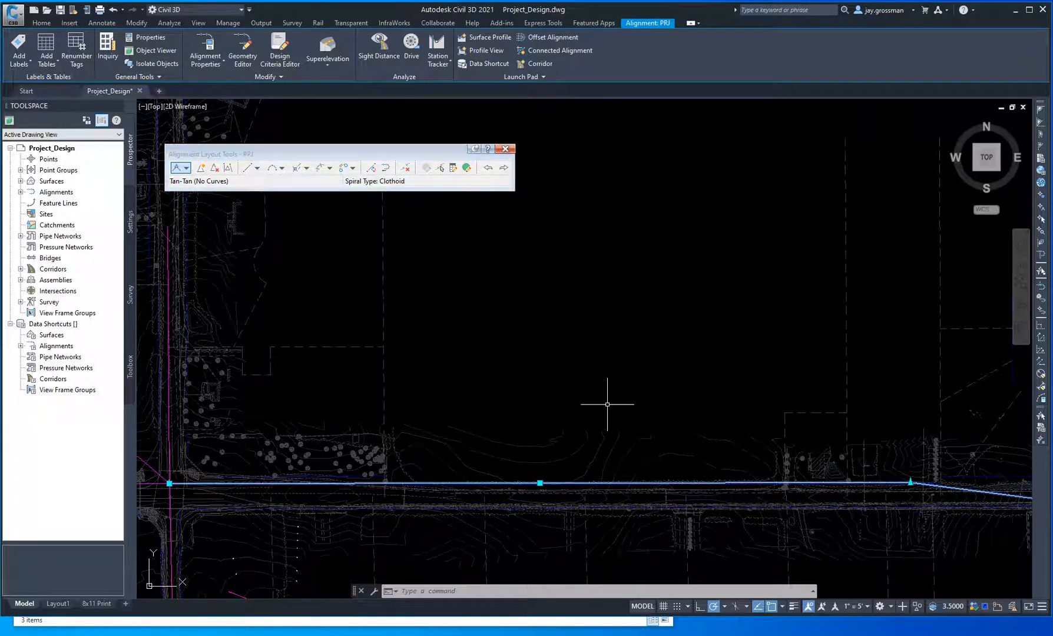
key("Escape")
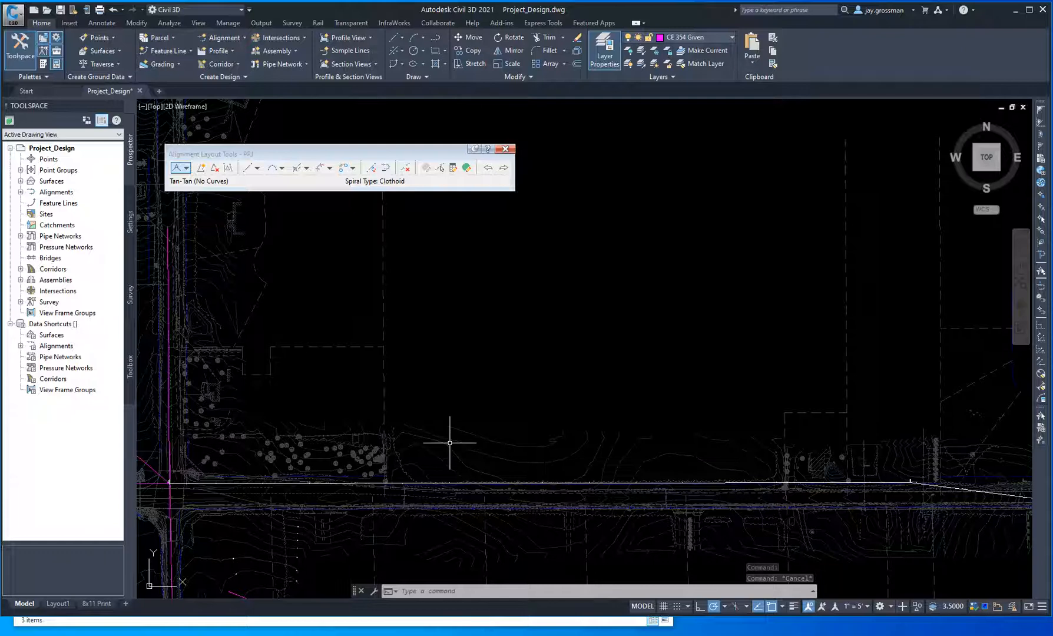
Step: Review the tangents and PIs of the PRJ alignment east to the given end line and back to the first PI
left_click(290, 152)
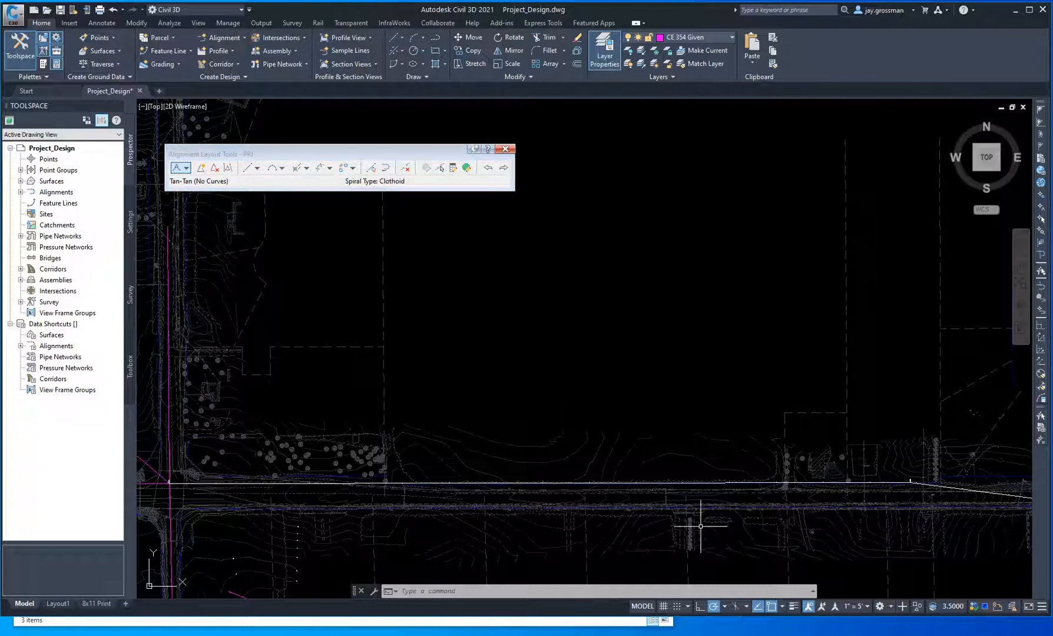
middle_click_drag(858, 538, 211, 348)
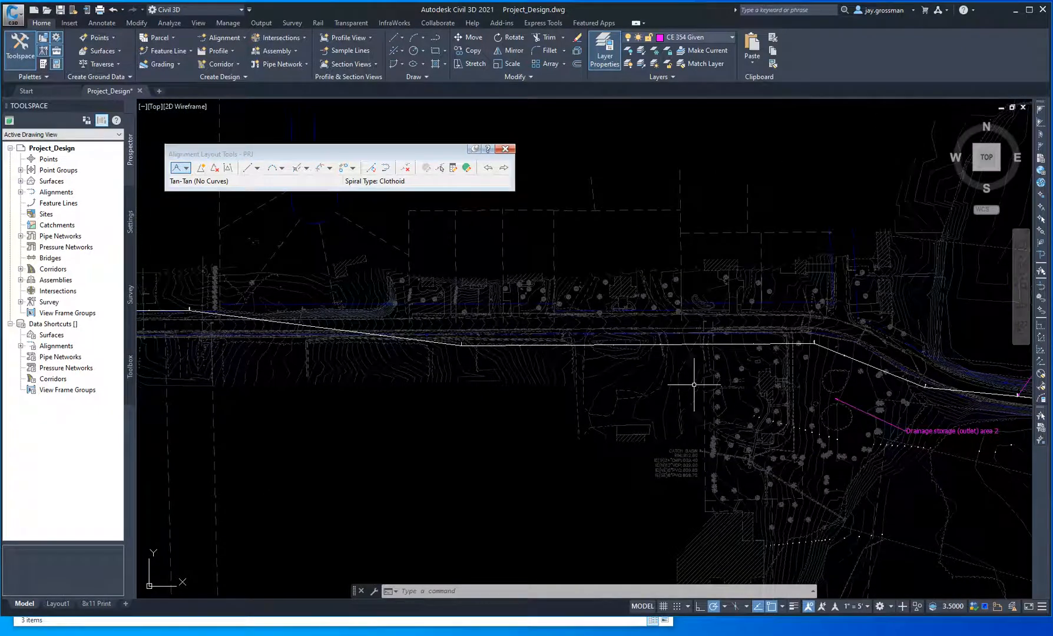
middle_click_drag(879, 406, 653, 411)
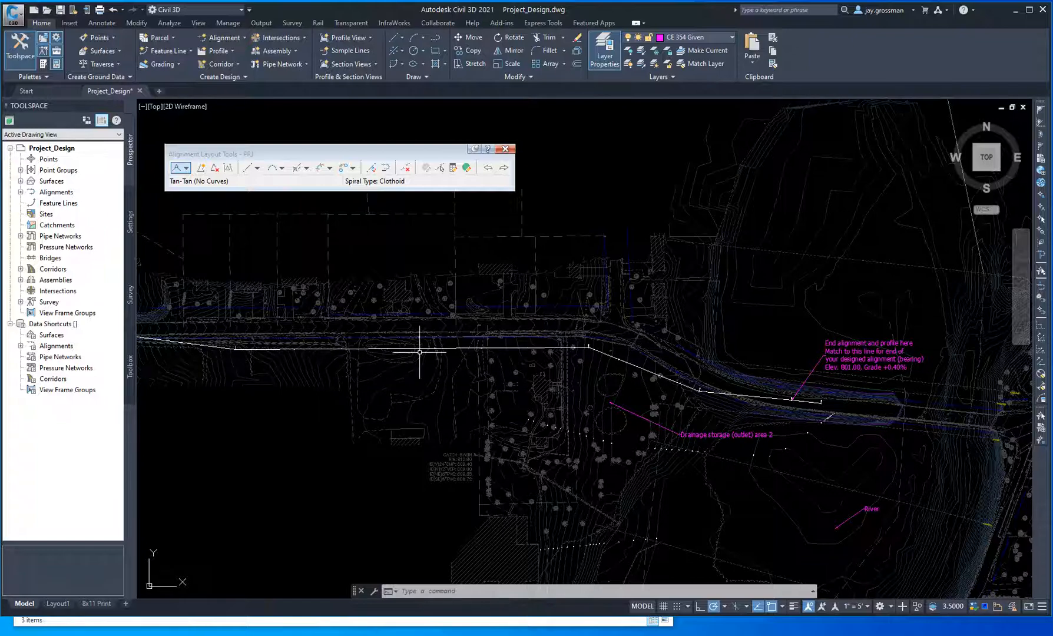
middle_click_drag(220, 416, 613, 467)
middle_click_drag(252, 407, 537, 445)
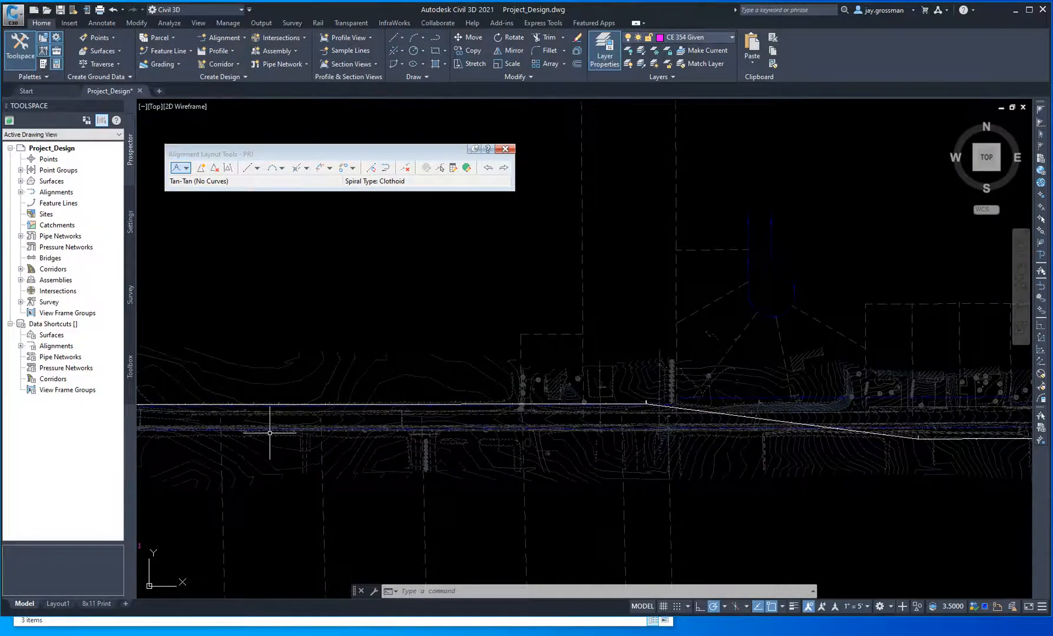
middle_click_drag(270, 433, 677, 463)
middle_click_drag(819, 488, 418, 445)
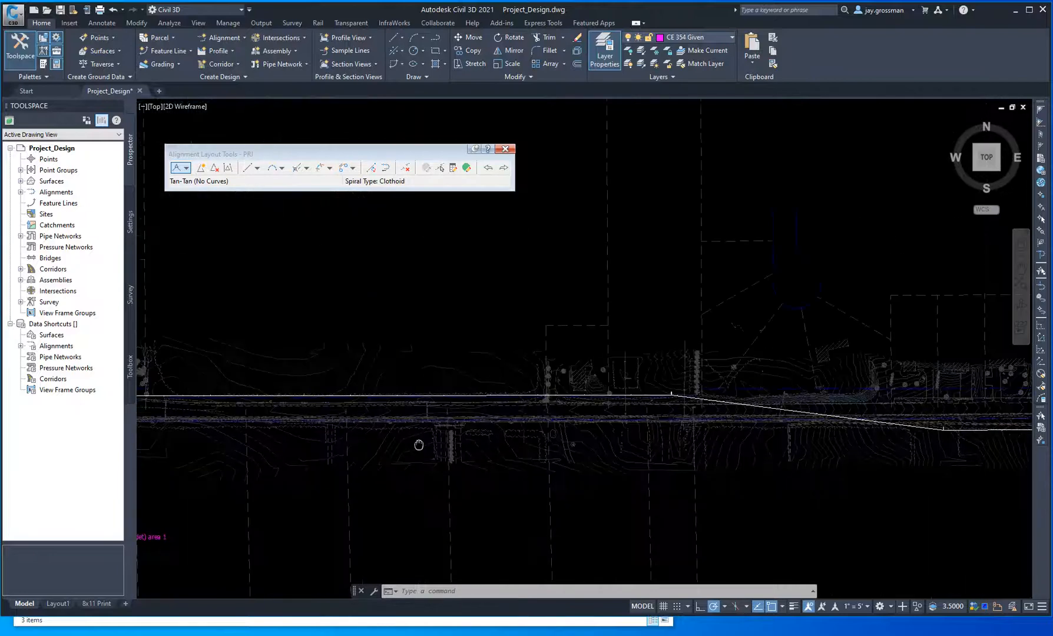
scroll(653, 423, "up", 4)
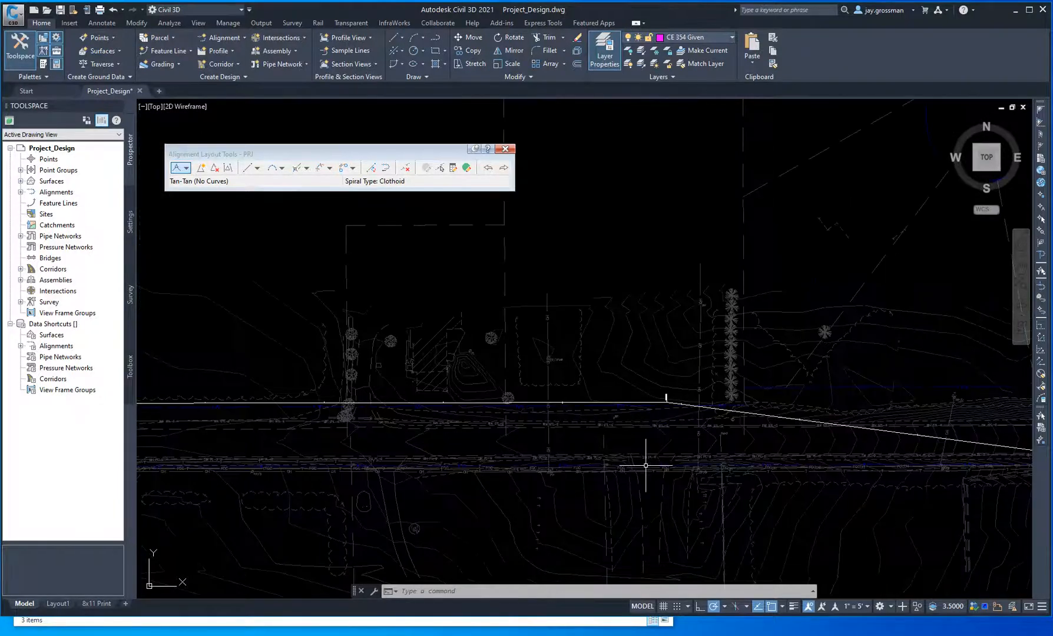
Step: Add a free curve fillet between the first and second tangents at the first PI, with a less-than-180 solution and a 500 ft radius
left_click(283, 168)
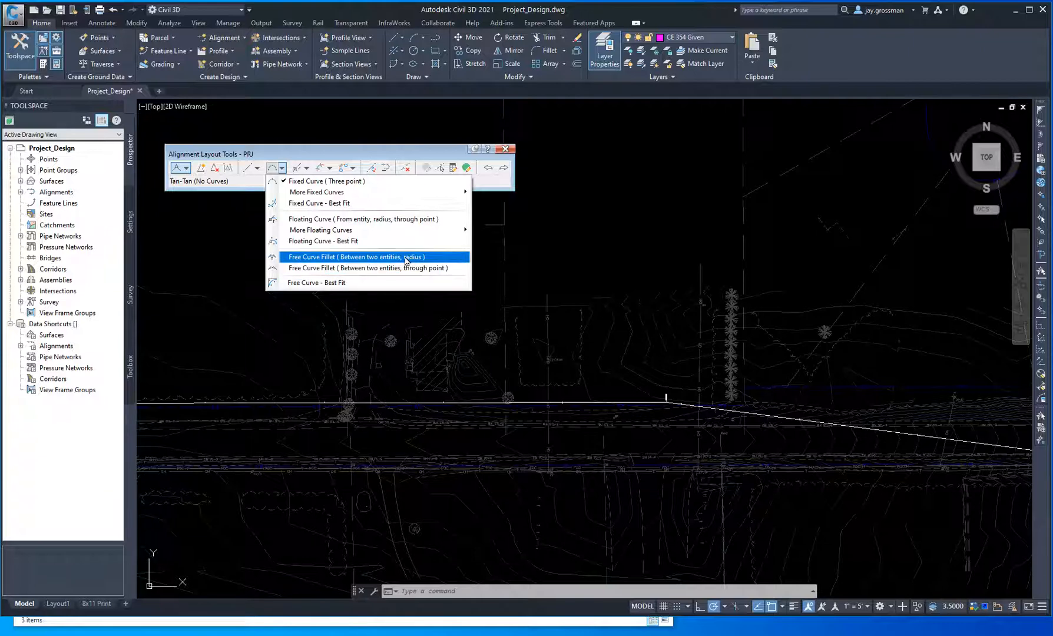
left_click(327, 258)
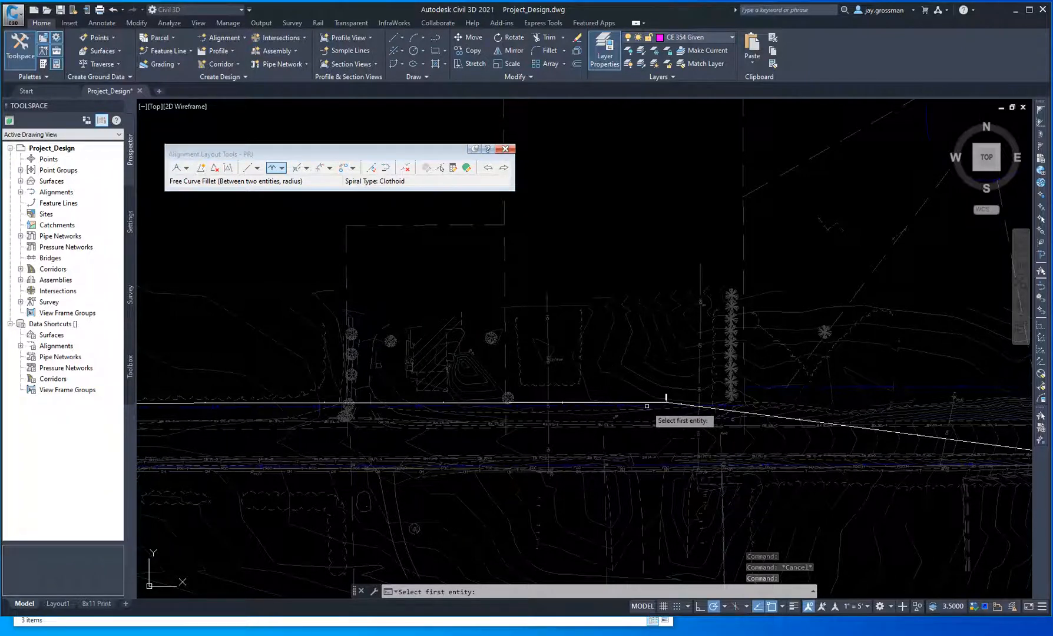
scroll(645, 402, "up", 4)
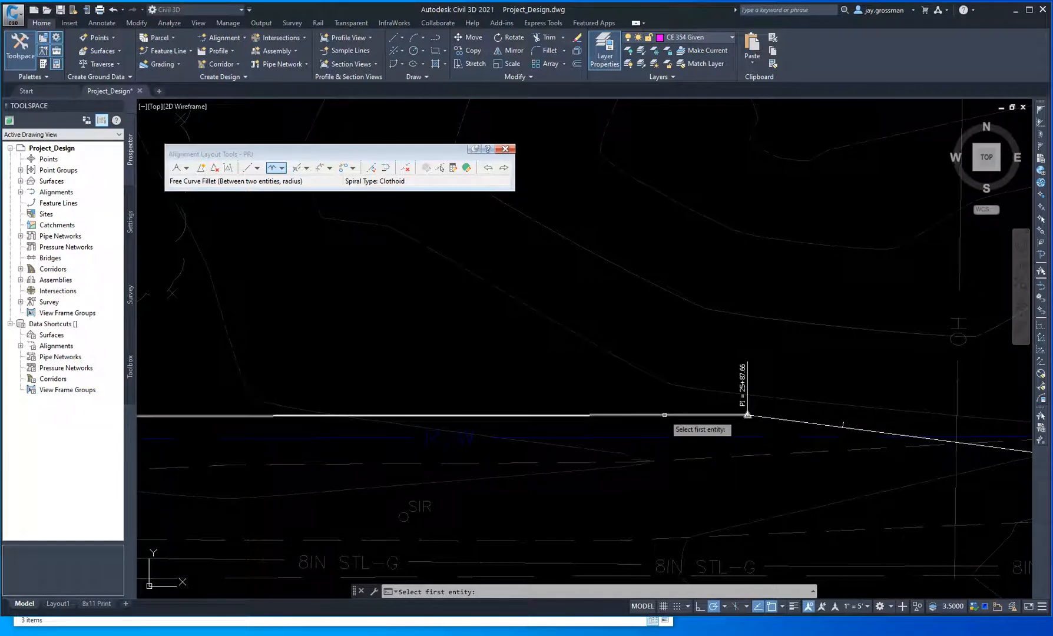
left_click(664, 414)
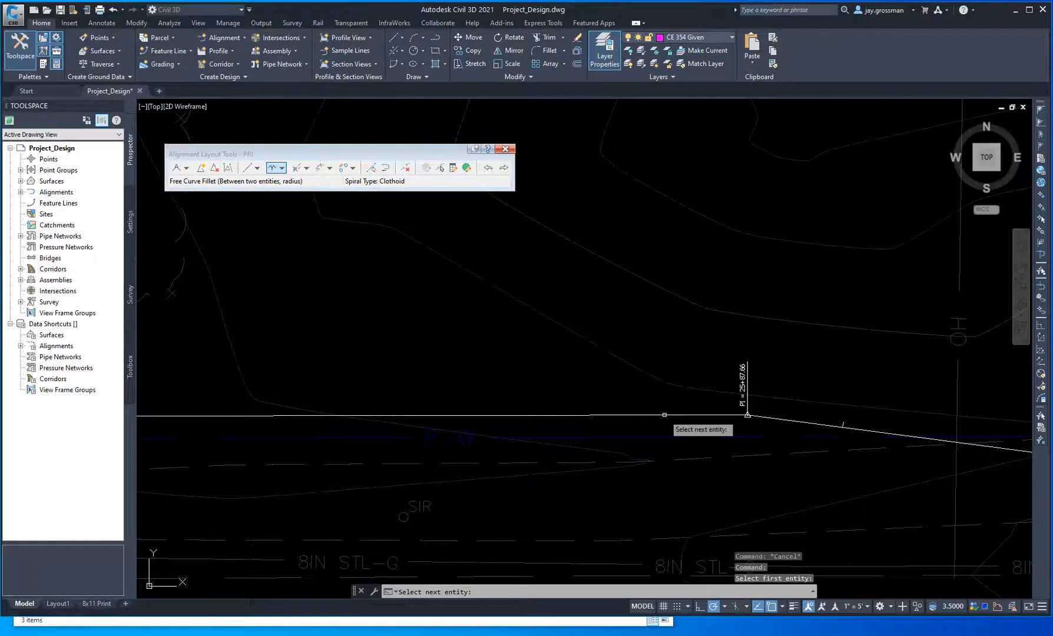
left_click(803, 423)
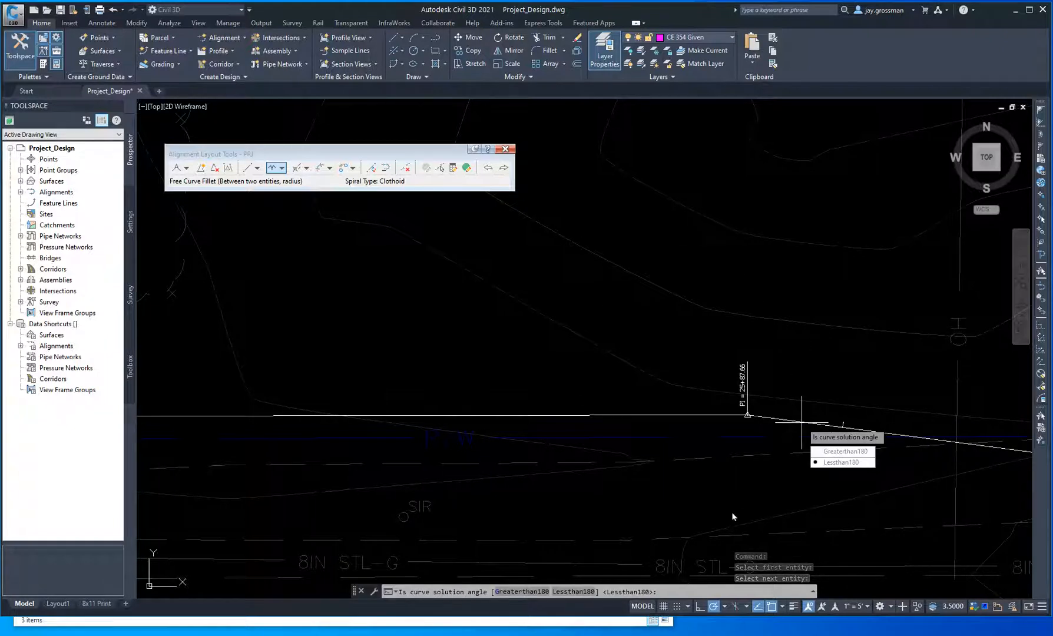
left_click(841, 463)
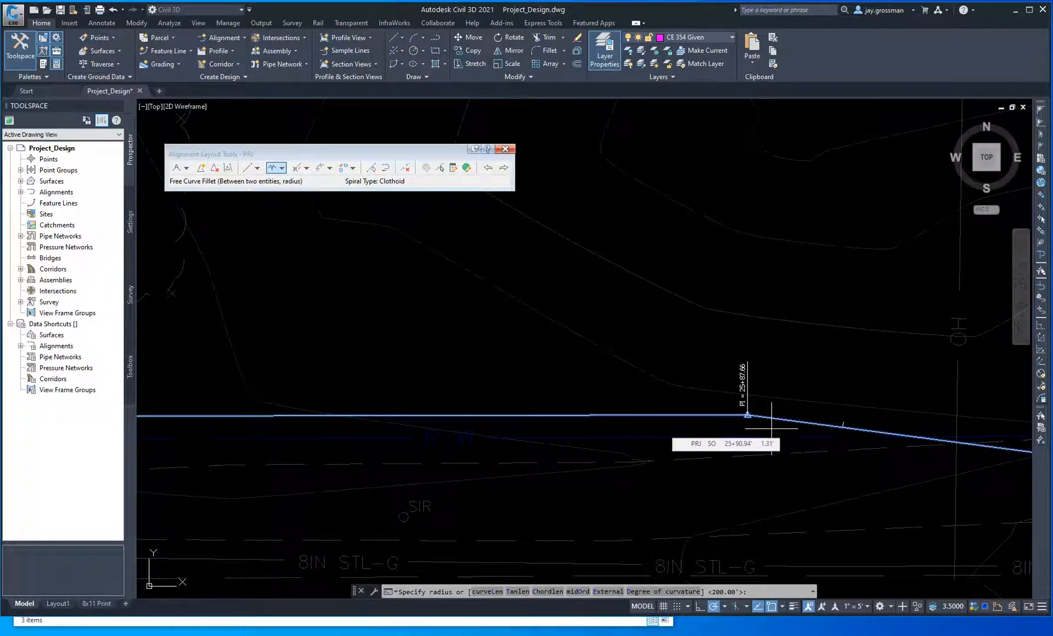
type("500")
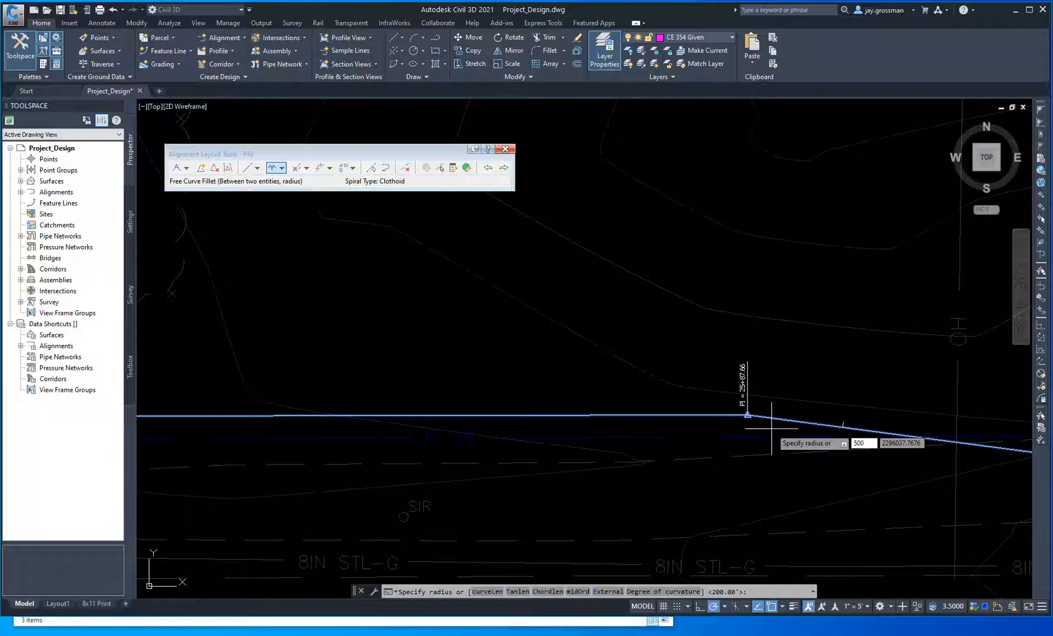
key("Return")
Step: Examine the first curve, its start and end points, and its offset from the tangents around the first PI
scroll(735, 430, "up", 2)
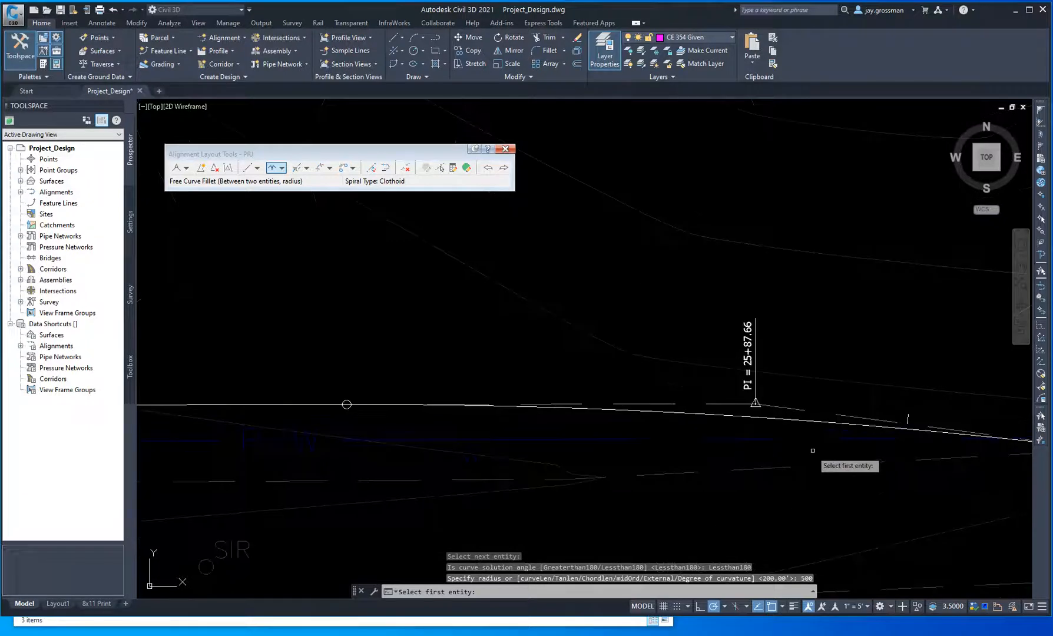
scroll(765, 455, "down", 2)
middle_click_drag(841, 471, 632, 436)
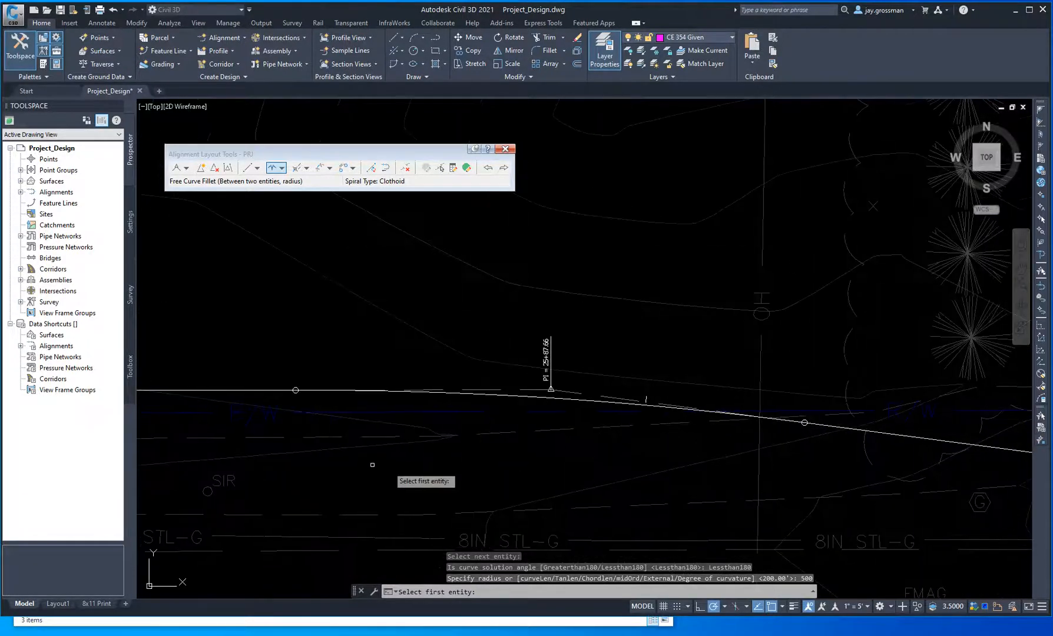
scroll(295, 393, "up", 4)
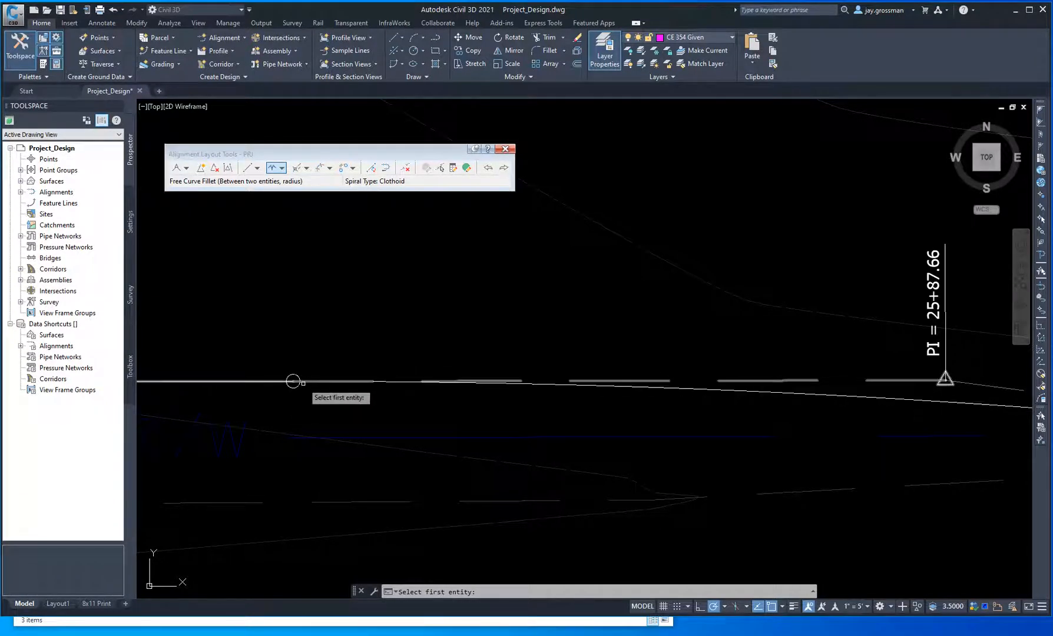
scroll(294, 383, "down", 5)
scroll(618, 412, "up", 6)
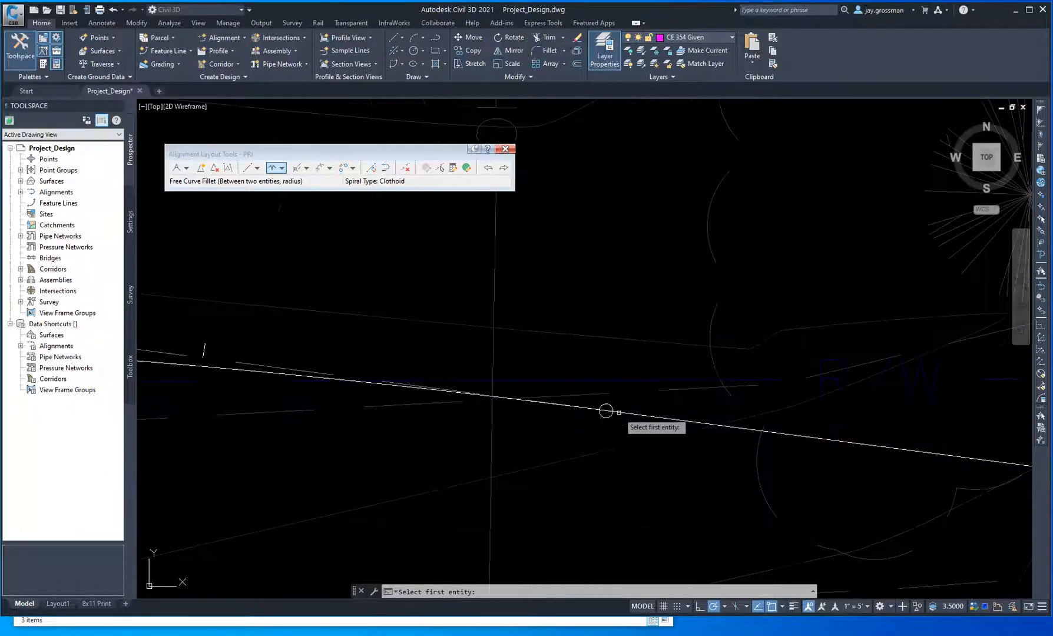
scroll(548, 432, "down", 4)
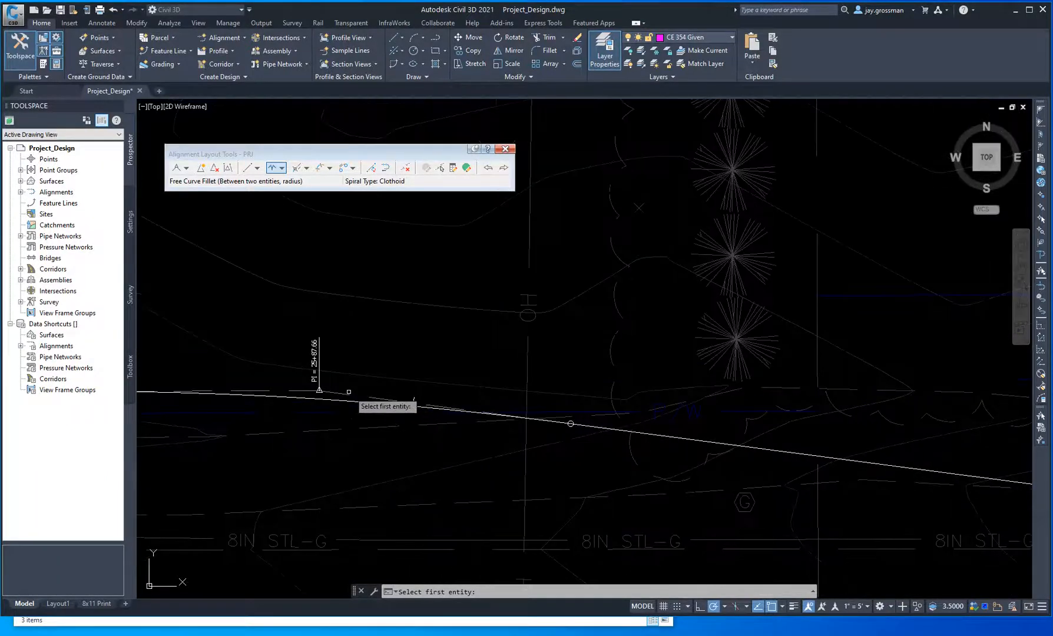
scroll(465, 465, "down", 4)
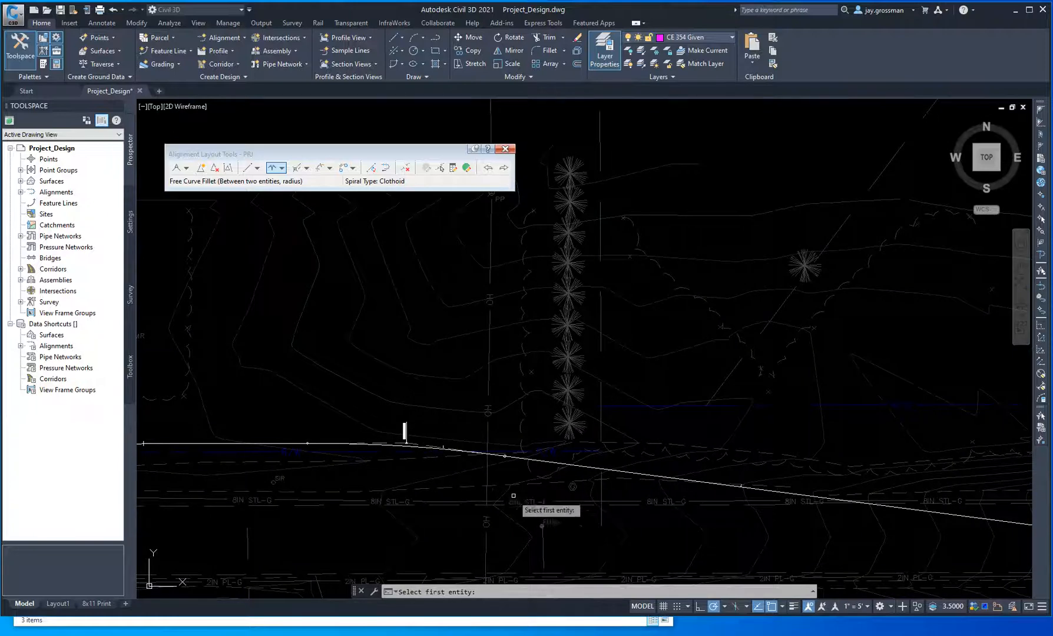
scroll(480, 480, "up", 5)
scroll(497, 467, "up", 4)
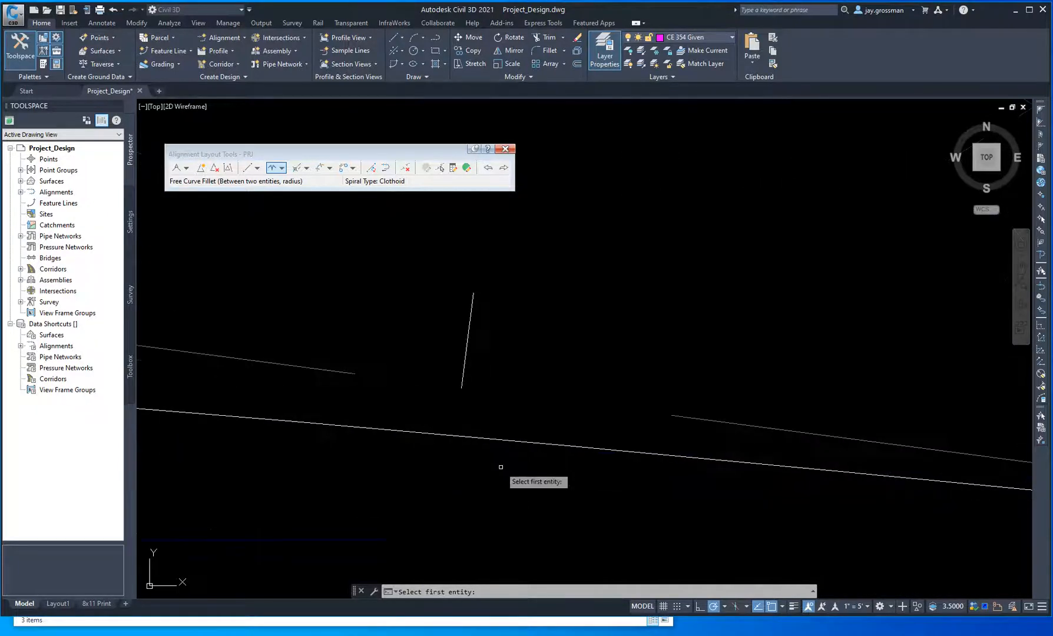
scroll(501, 466, "down", 6)
scroll(718, 526, "down", 2)
scroll(718, 527, "down", 2)
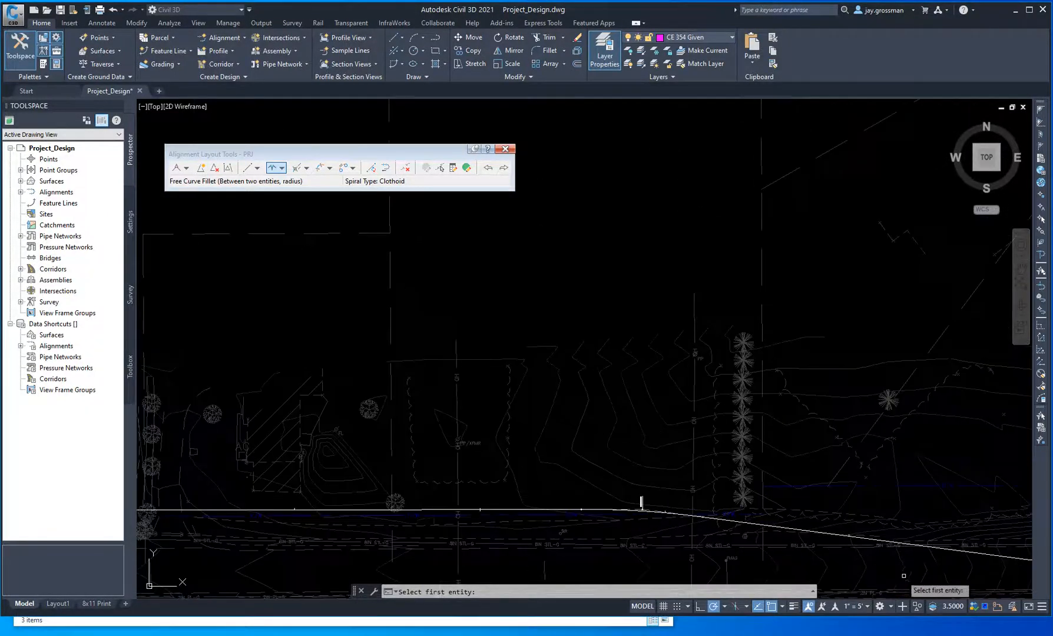
Step: Add a free curve fillet between the second and third tangents at the second PI, with a less-than-180 solution and a 400 ft radius
middle_click_drag(909, 571, 574, 458)
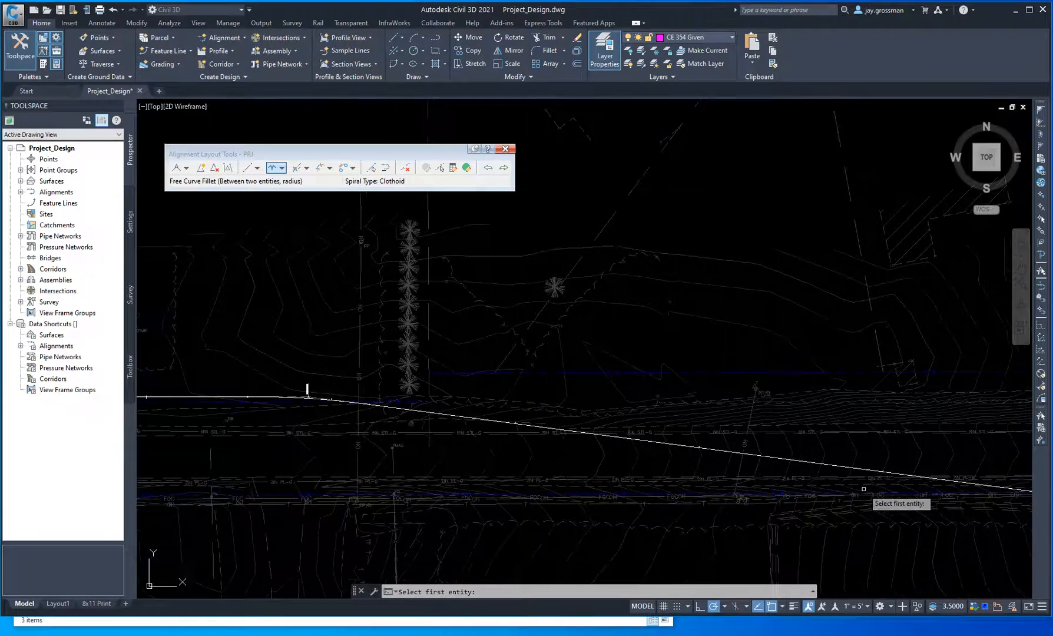
middle_click_drag(831, 485, 533, 443)
middle_click_drag(795, 503, 525, 463)
mouse_move(736, 491)
middle_mouse_down()
mouse_move(557, 486)
mouse_move(550, 469)
middle_mouse_up()
scroll(628, 421, "up", 4)
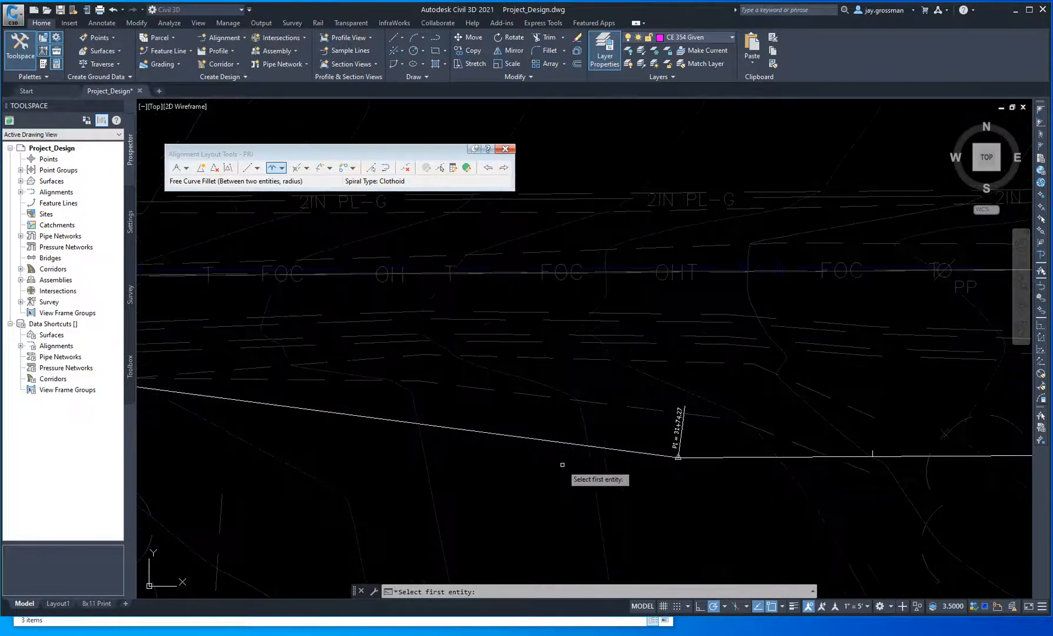
left_click(567, 443)
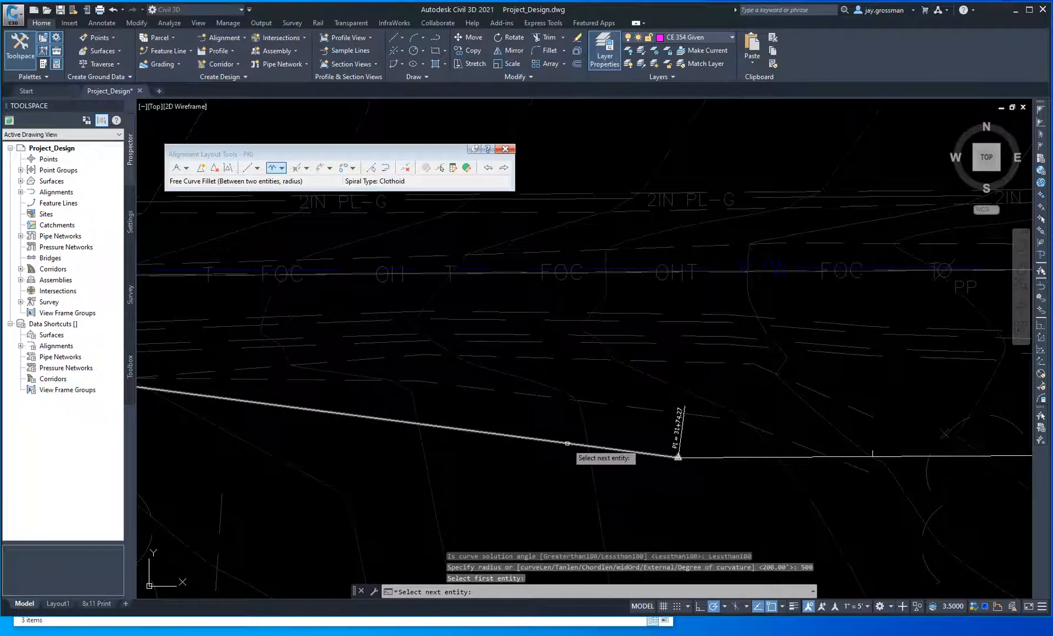
left_click(759, 456)
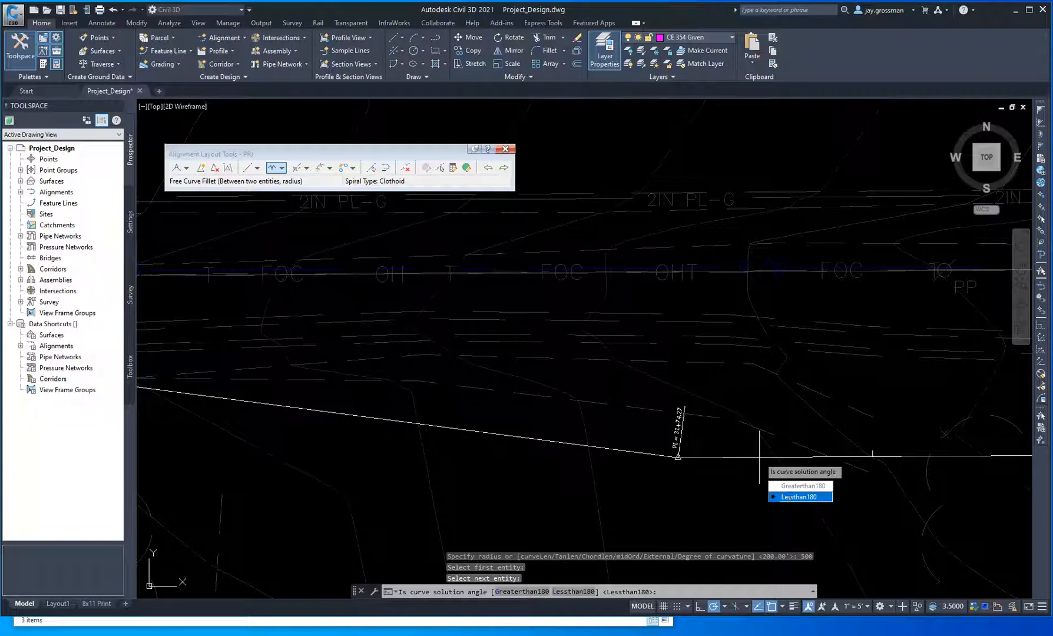
left_click(798, 497)
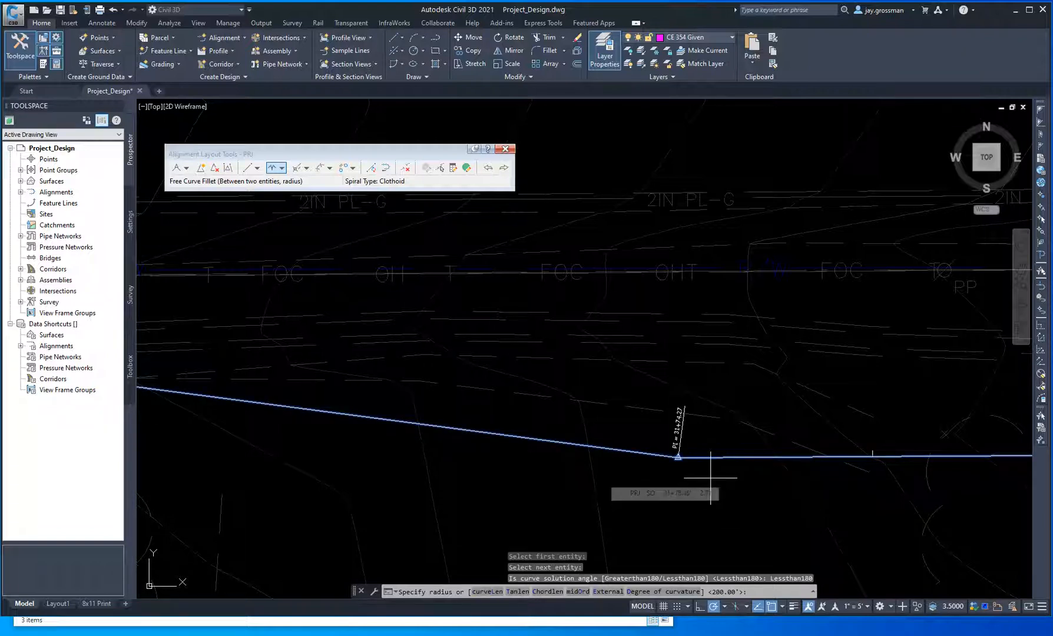
type("40")
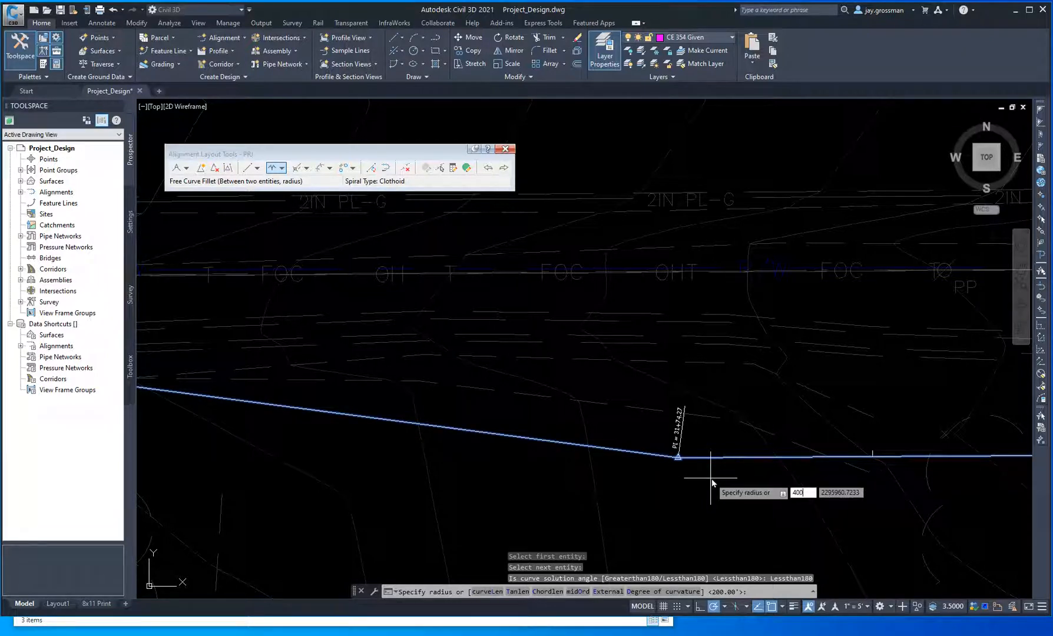
type("0")
key("Return")
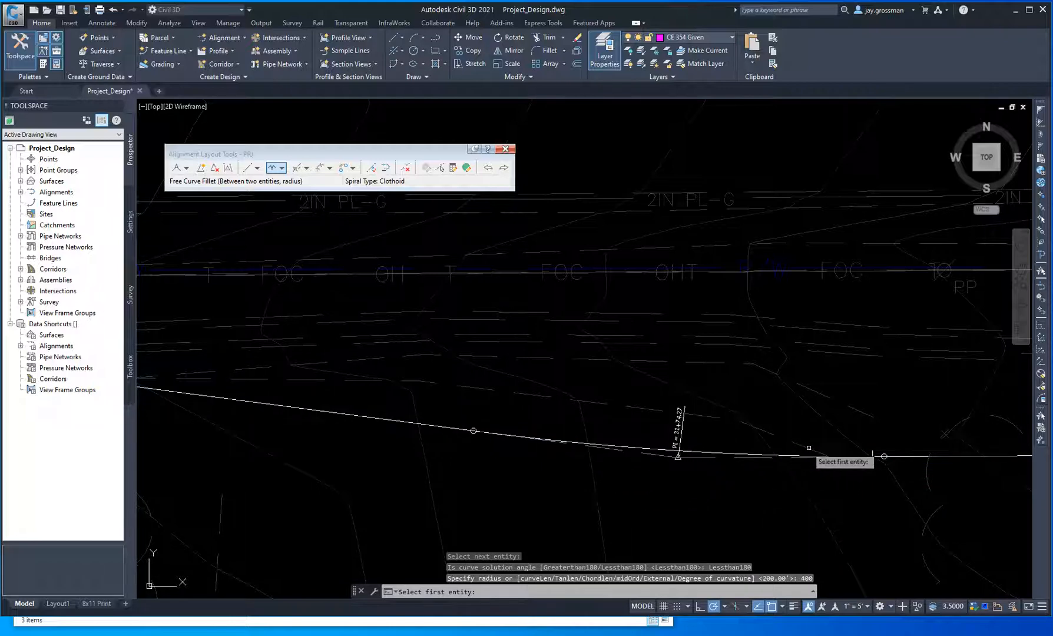
Step: Add a free curve fillet between the third and fourth tangents at the third PI, with a less-than-180 solution and a 400 ft radius
scroll(588, 476, "down", 5)
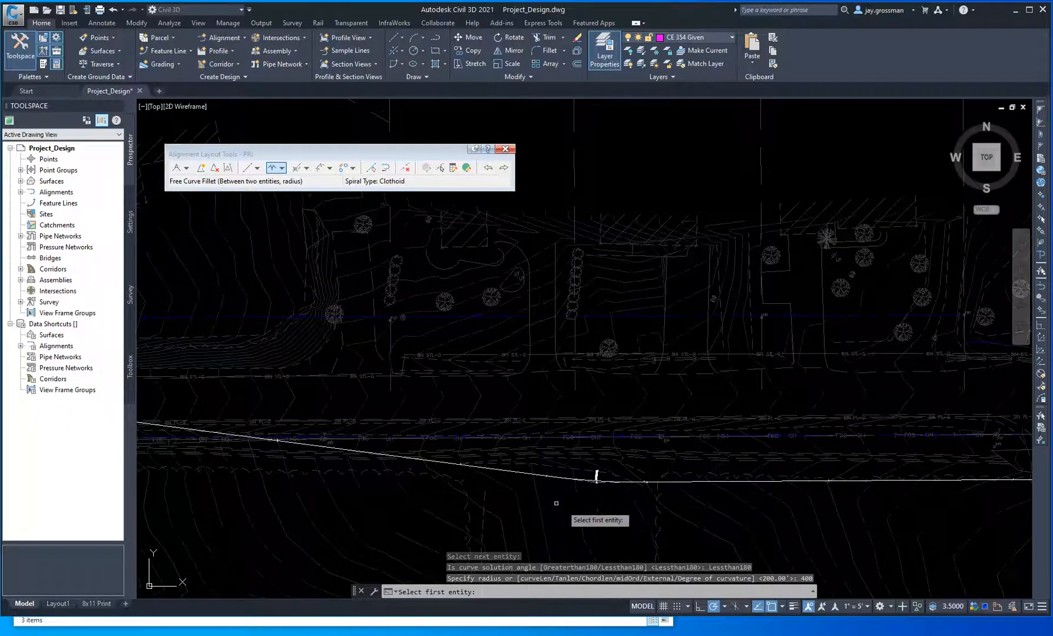
scroll(692, 508, "up", 2)
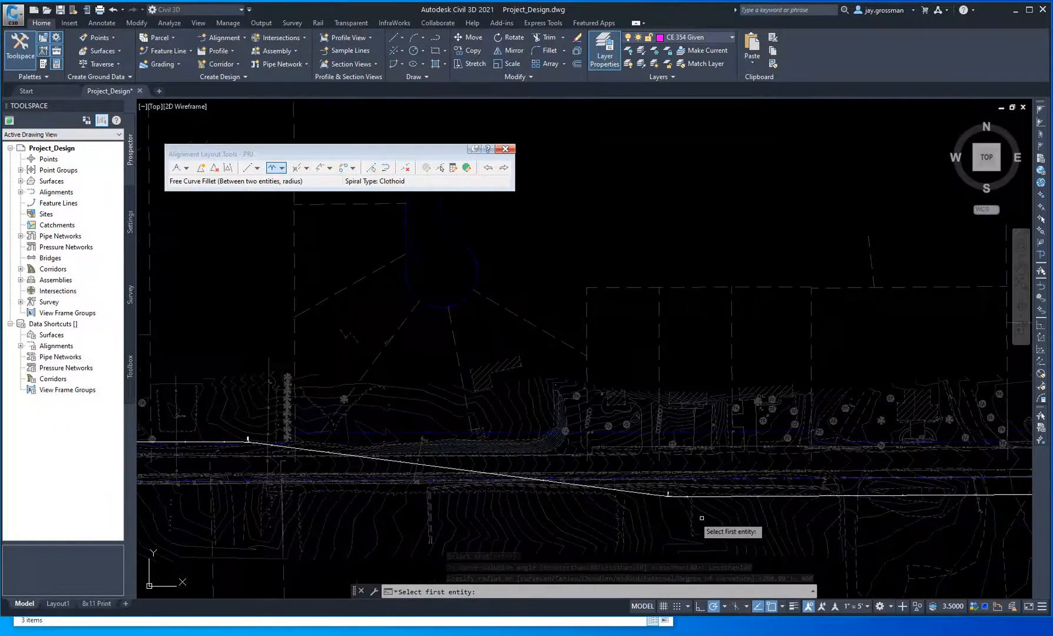
mouse_move(700, 509)
middle_mouse_down()
mouse_move(466, 468)
mouse_move(663, 489)
mouse_move(417, 469)
middle_mouse_up()
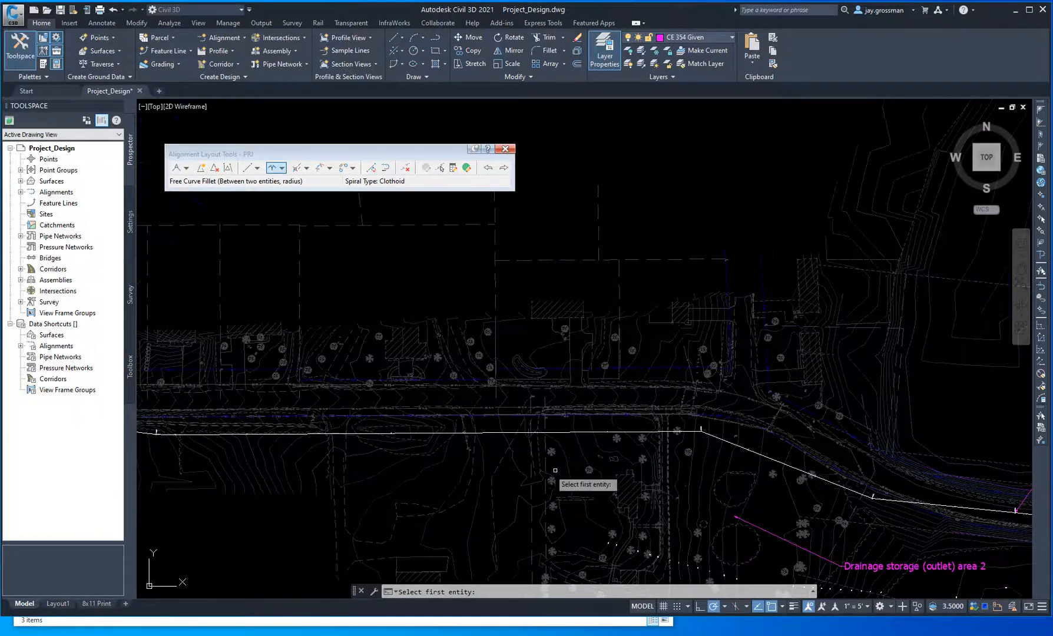
middle_click_drag(692, 464, 511, 458)
scroll(496, 428, "up", 6)
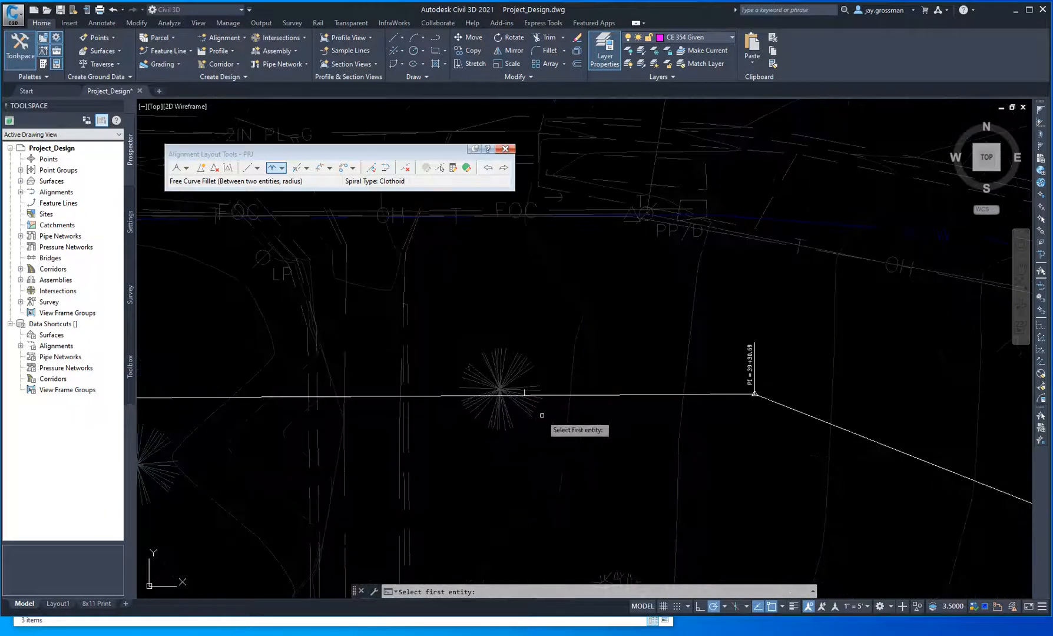
left_click(590, 397)
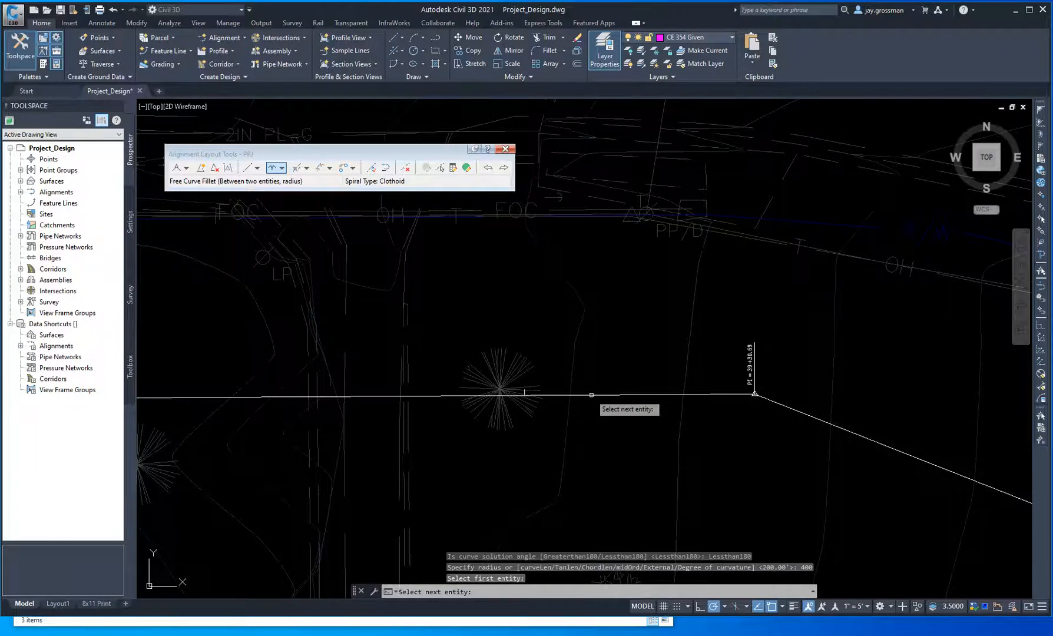
left_click(782, 405)
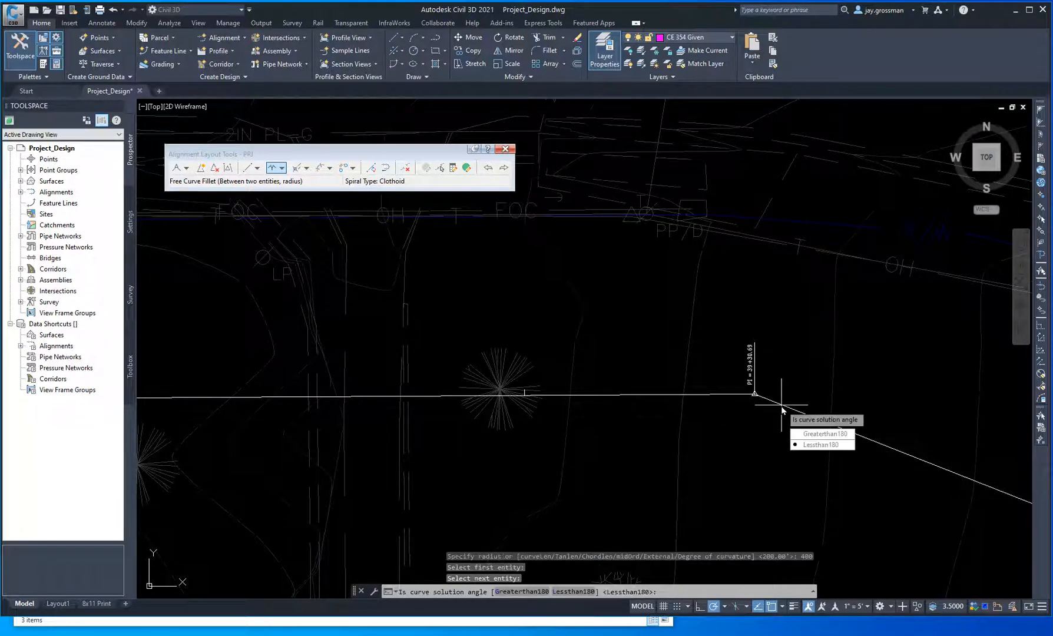
left_click(810, 445)
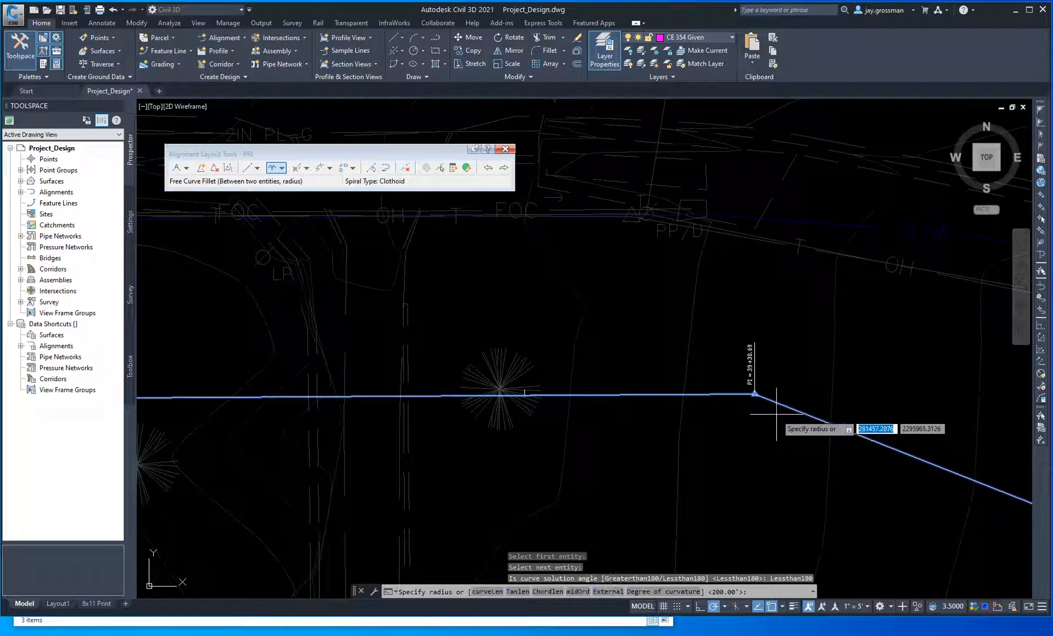
type("400")
key("Return")
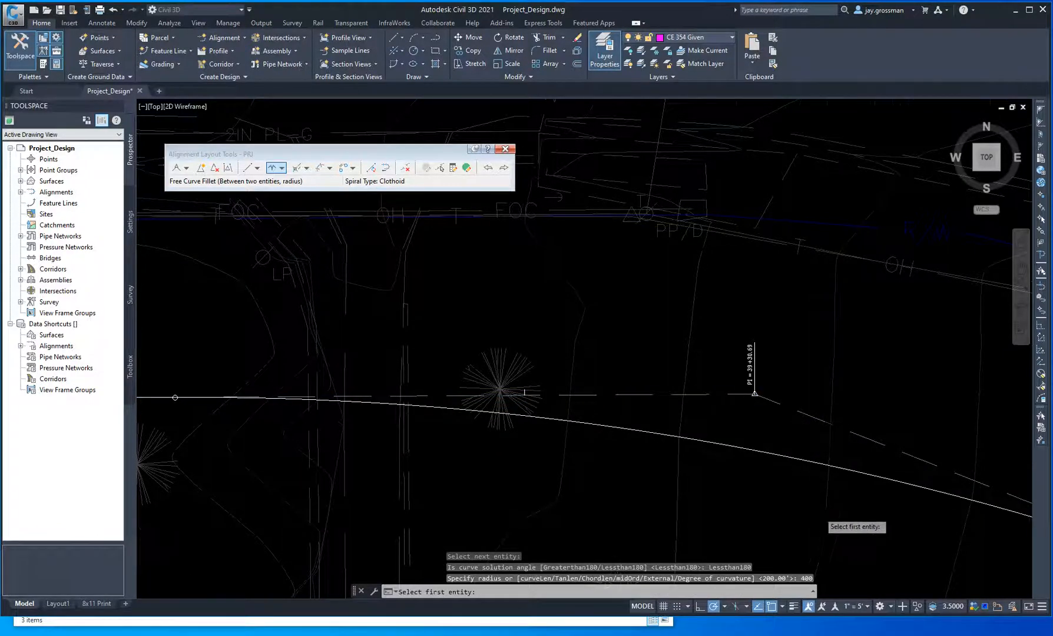
Step: Add a free curve fillet between the fourth and fifth tangents at the fourth PI, with a less-than-180 solution and a 500 ft radius
scroll(810, 510, "down", 4)
mouse_move(826, 517)
middle_mouse_down()
mouse_move(698, 448)
mouse_move(538, 393)
middle_mouse_up()
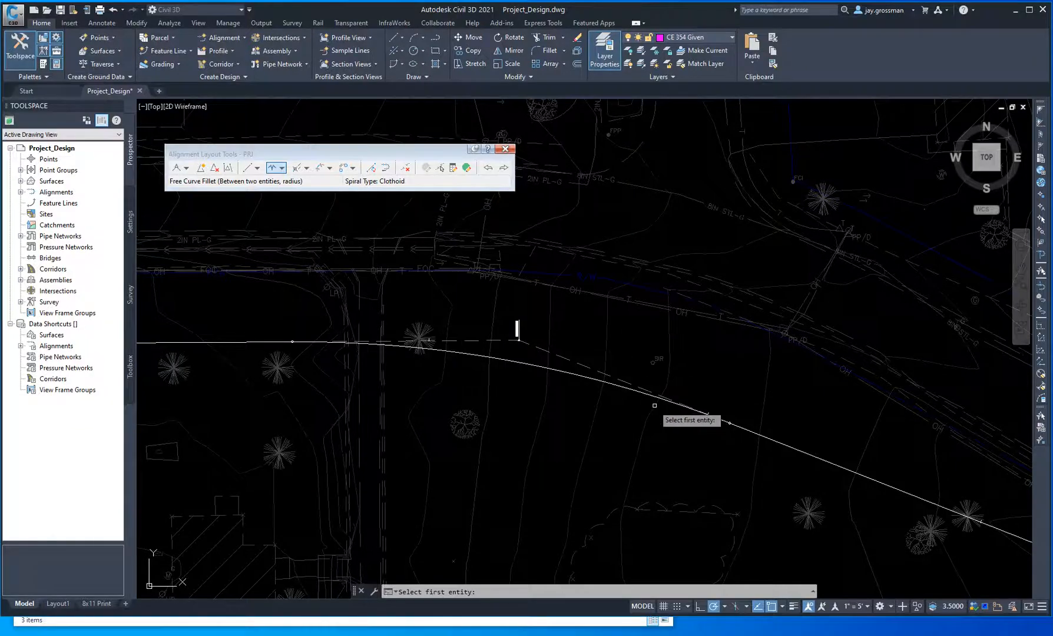
scroll(705, 434, "down", 5)
scroll(552, 427, "down", 2)
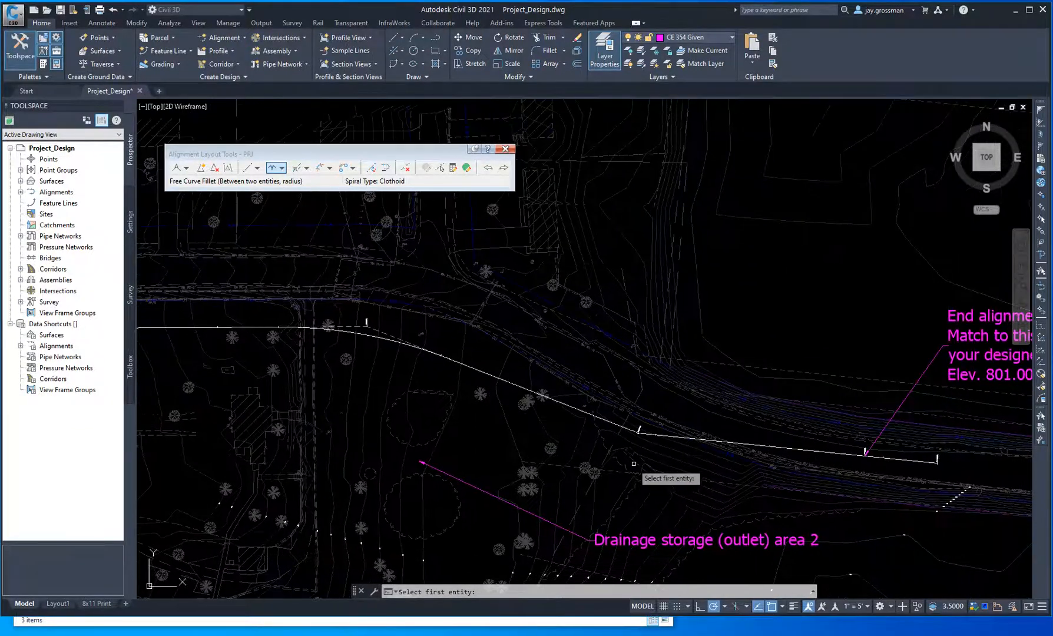
scroll(639, 380, "up", 6)
left_click(624, 383)
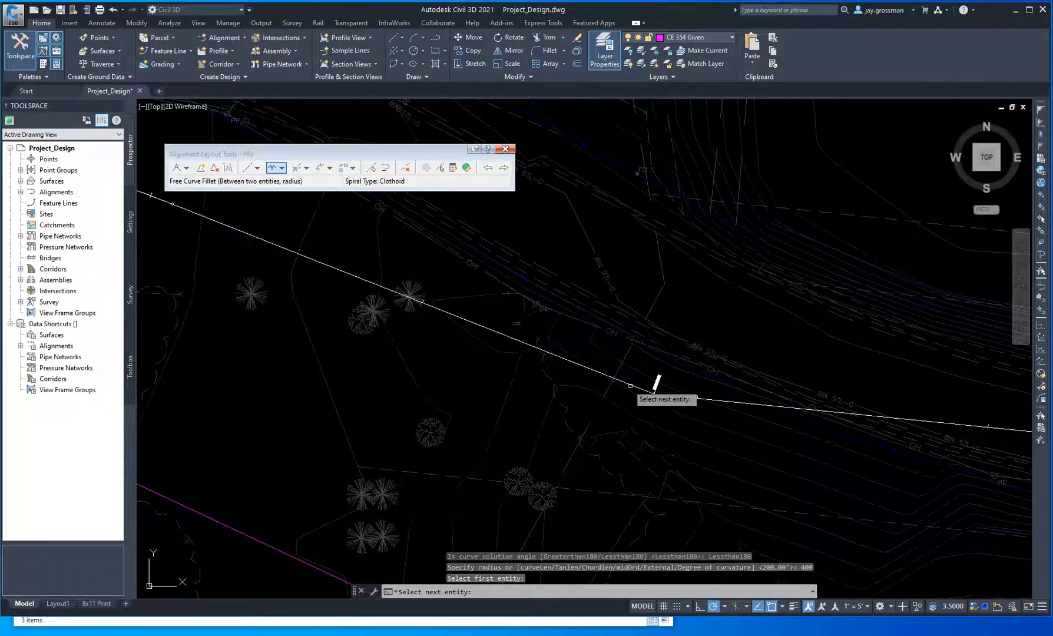
left_click(718, 402)
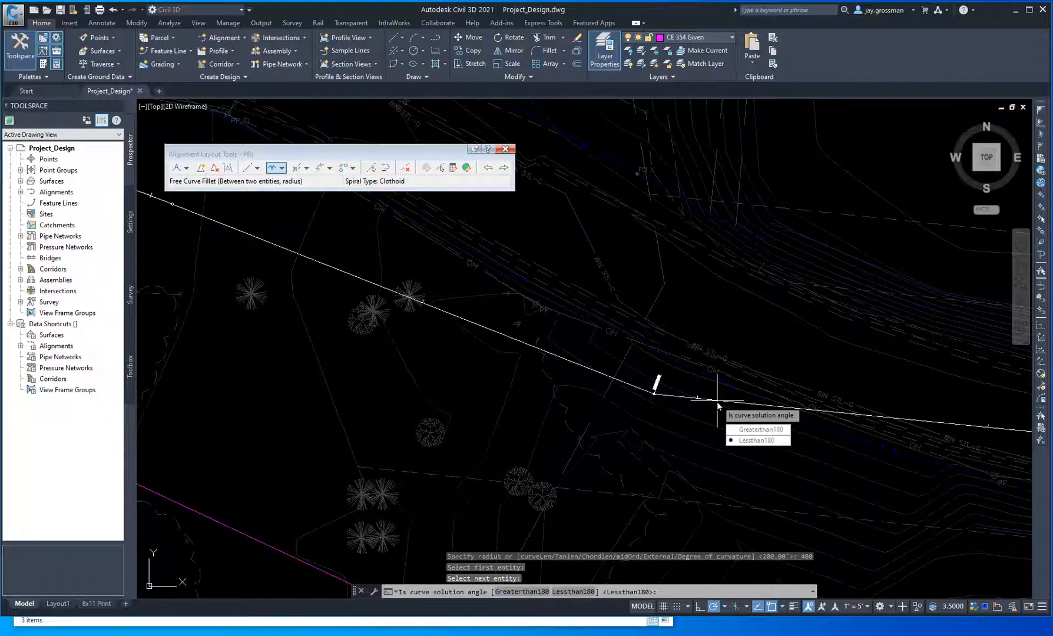
key("Down")
key("Down")
key("Return")
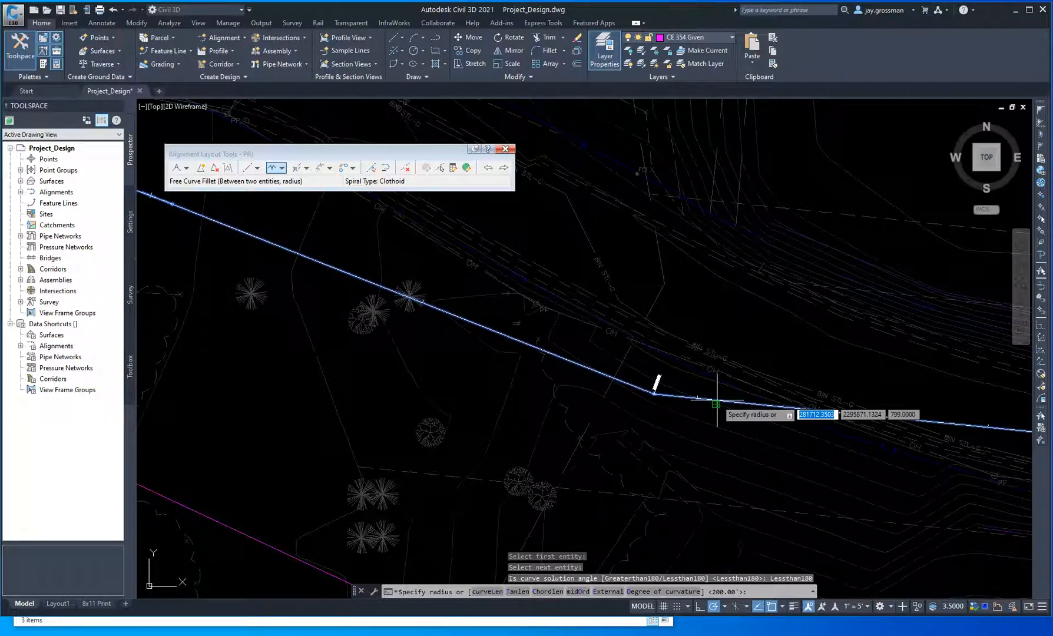
type("500")
key("Return")
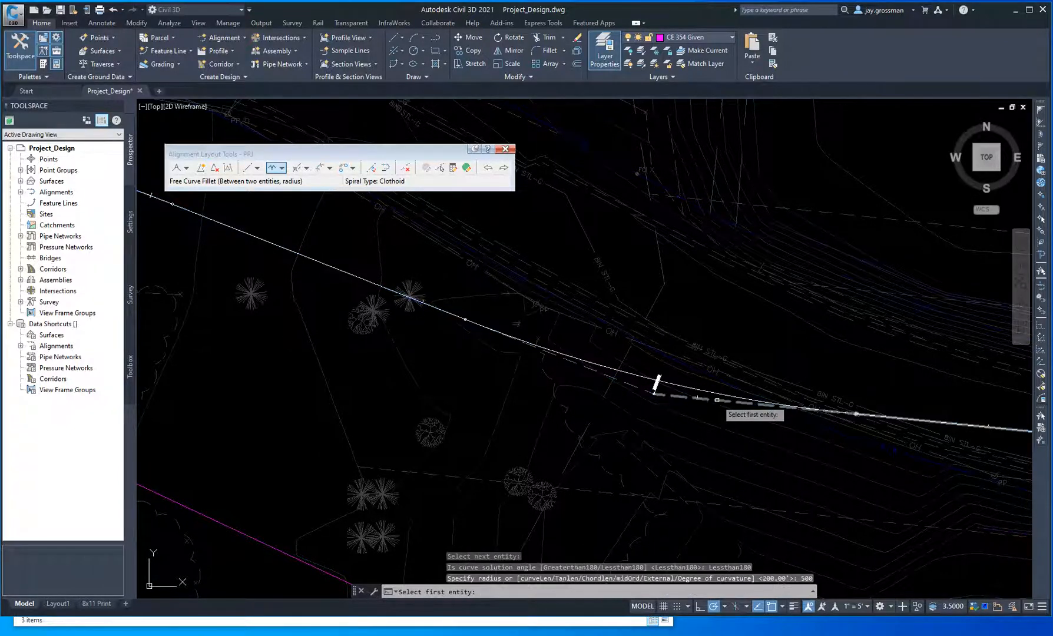
Step: Check the last PI where the alignment meets the given end line, and end the curve fillet command
scroll(686, 463, "down", 3)
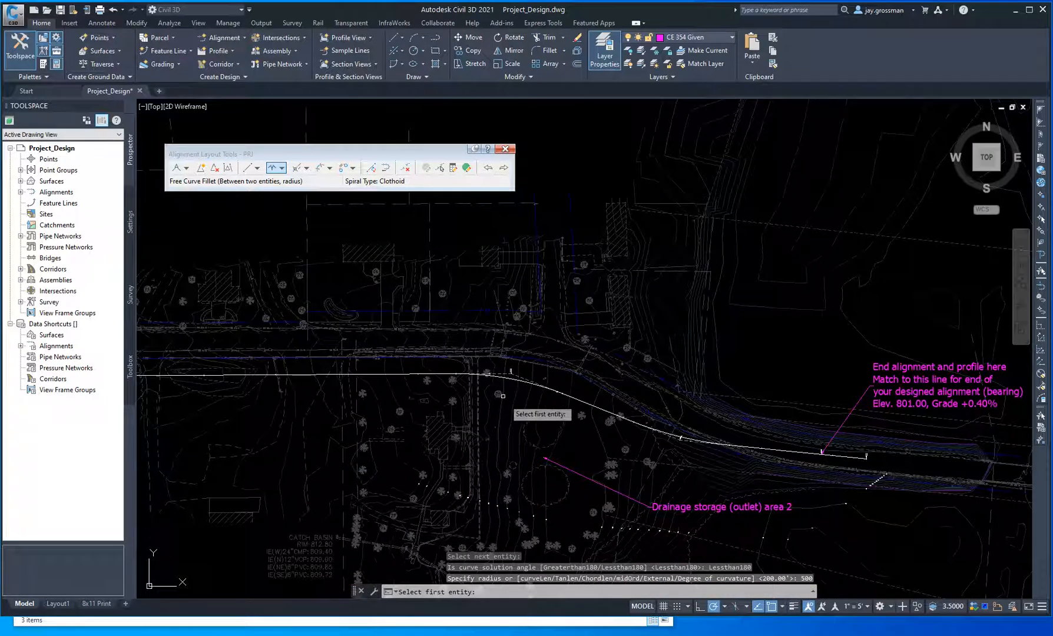
middle_click_drag(736, 470, 568, 438)
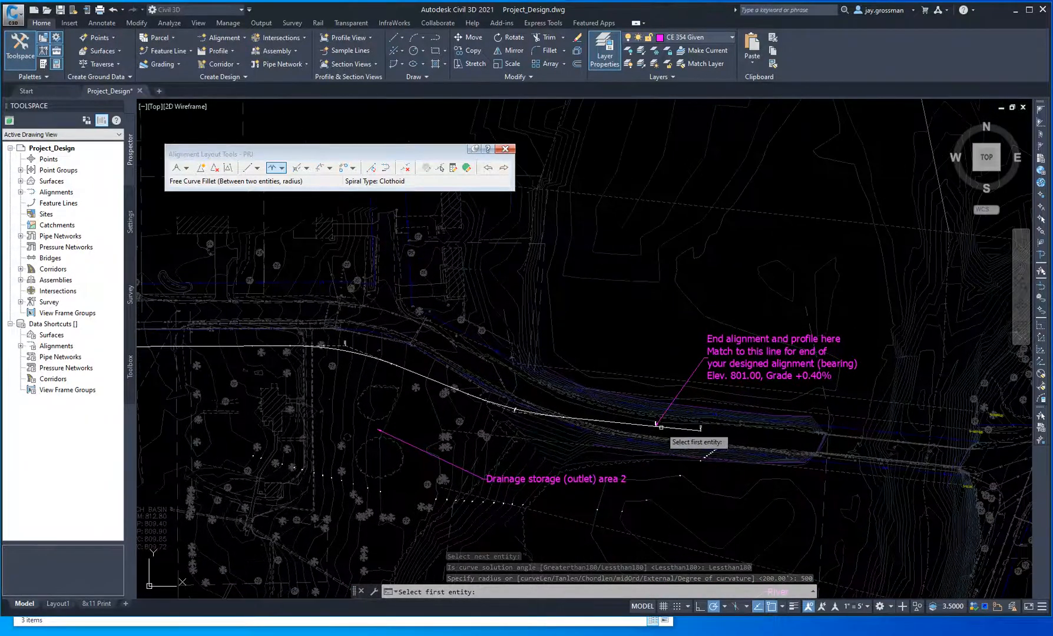
scroll(654, 433, "up", 8)
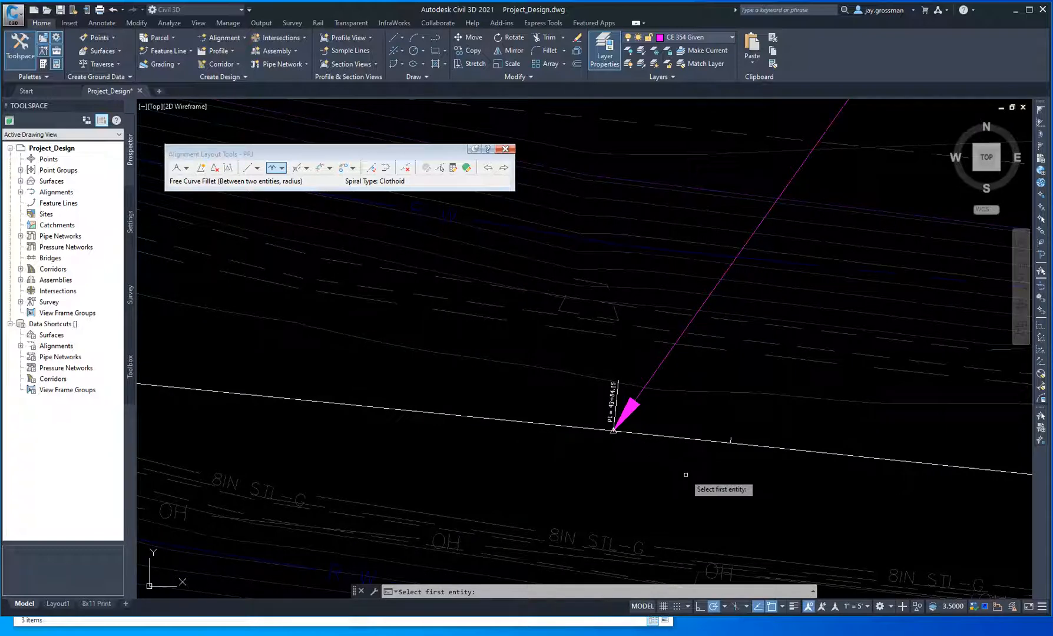
scroll(616, 468, "down", 5)
scroll(616, 471, "down", 2)
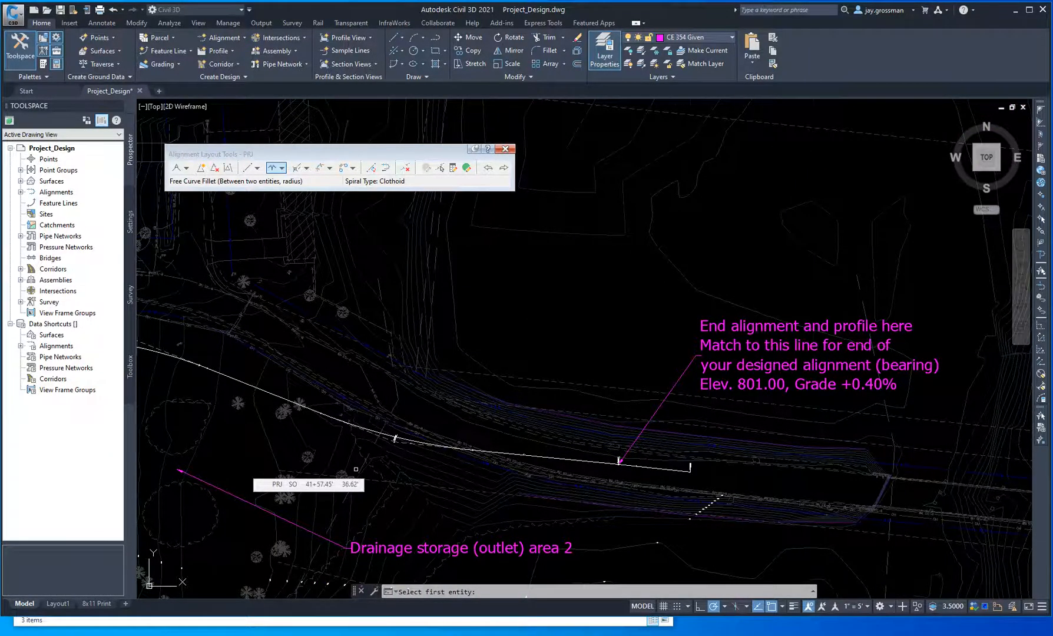
scroll(356, 469, "up", 5)
key("Escape")
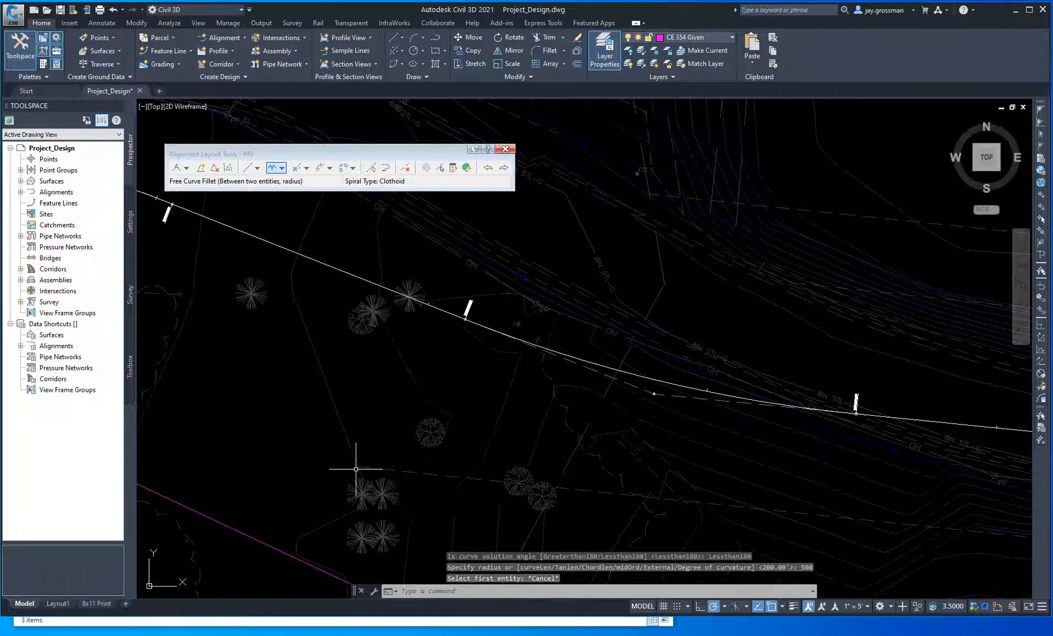
key("Escape")
key("Escape")
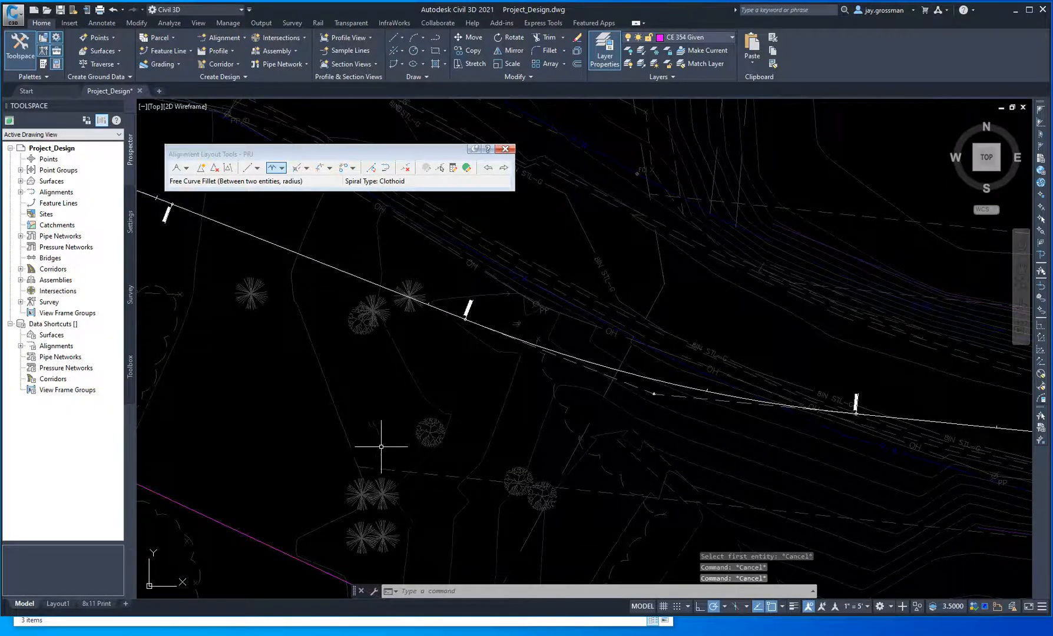
Step: Review the curves near the east end, and select the PRJ alignment to examine the grips of its last curve around the PI
scroll(467, 407, "down", 2)
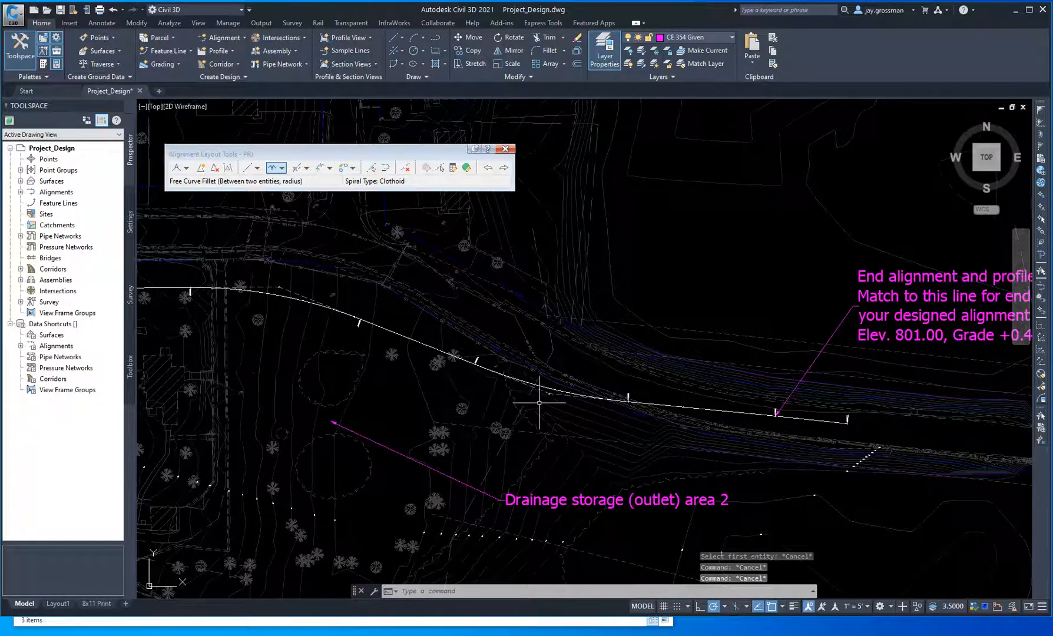
mouse_move(478, 397)
middle_mouse_down()
mouse_move(387, 371)
mouse_move(534, 429)
middle_mouse_up()
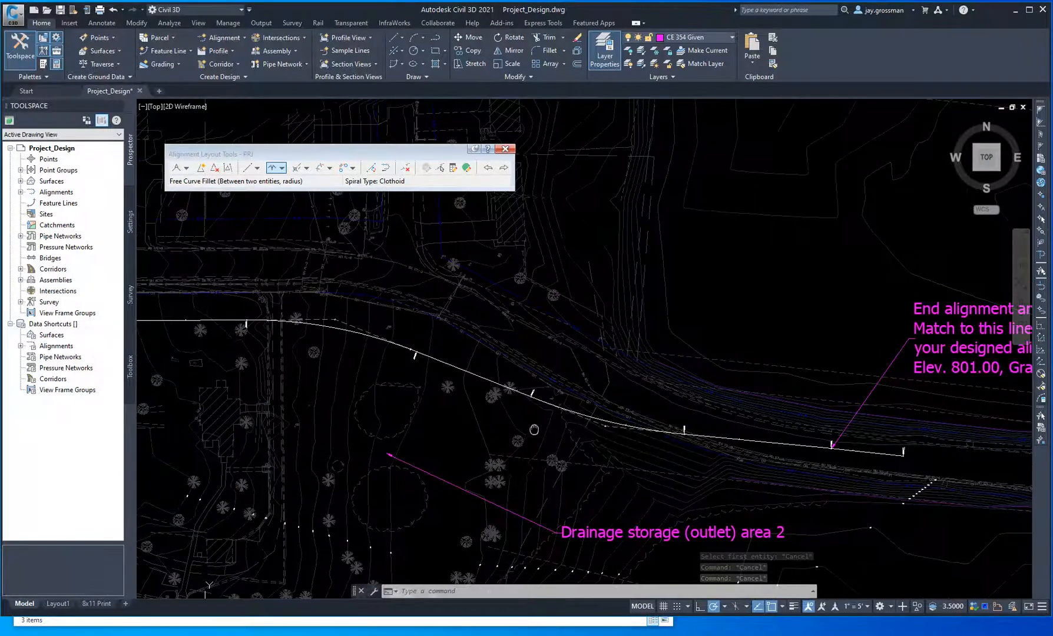
scroll(530, 406, "up", 4)
scroll(554, 428, "down", 2)
middle_click_drag(648, 484, 519, 453)
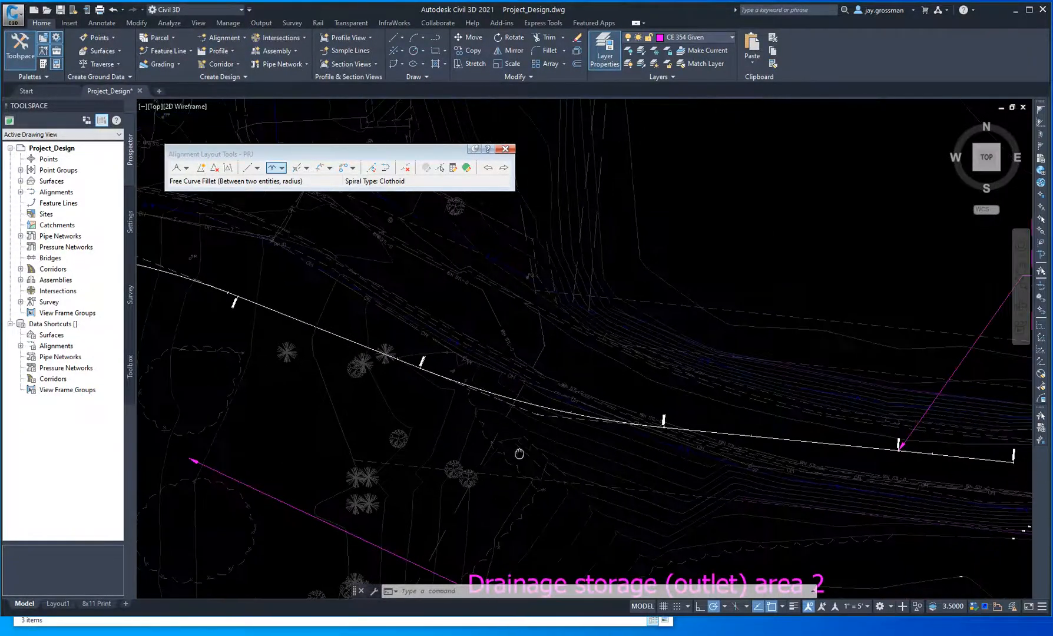
middle_click_drag(586, 464, 498, 447)
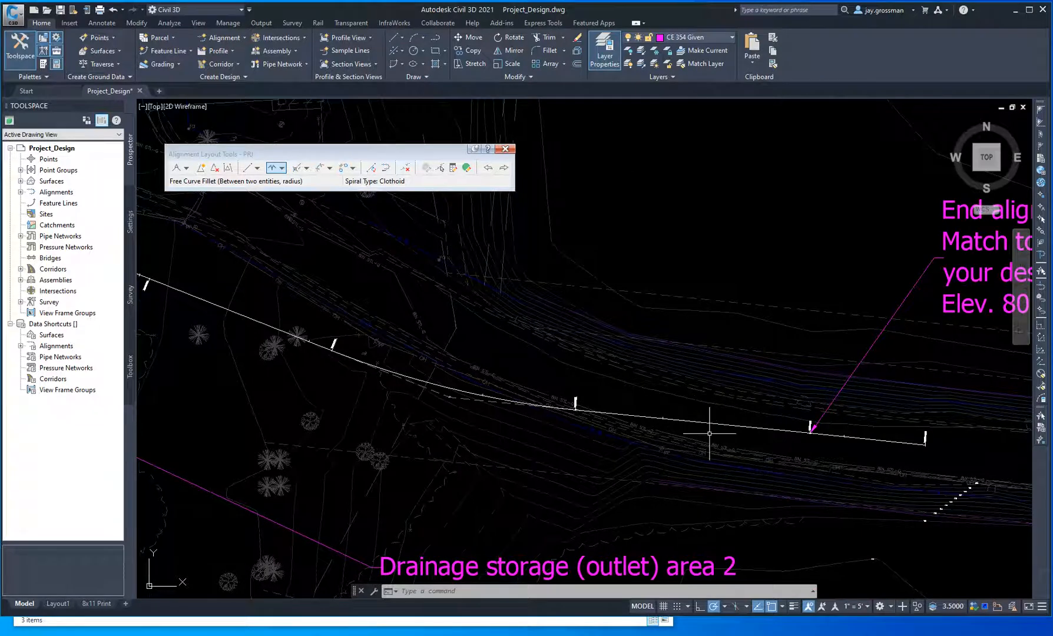
left_click(451, 389)
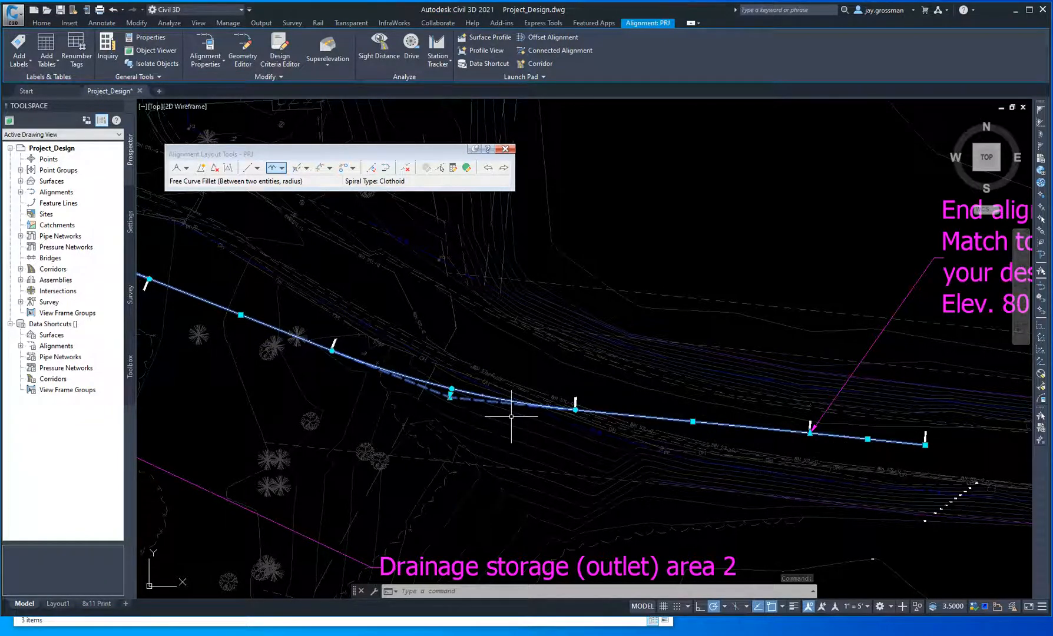
scroll(451, 393, "up", 6)
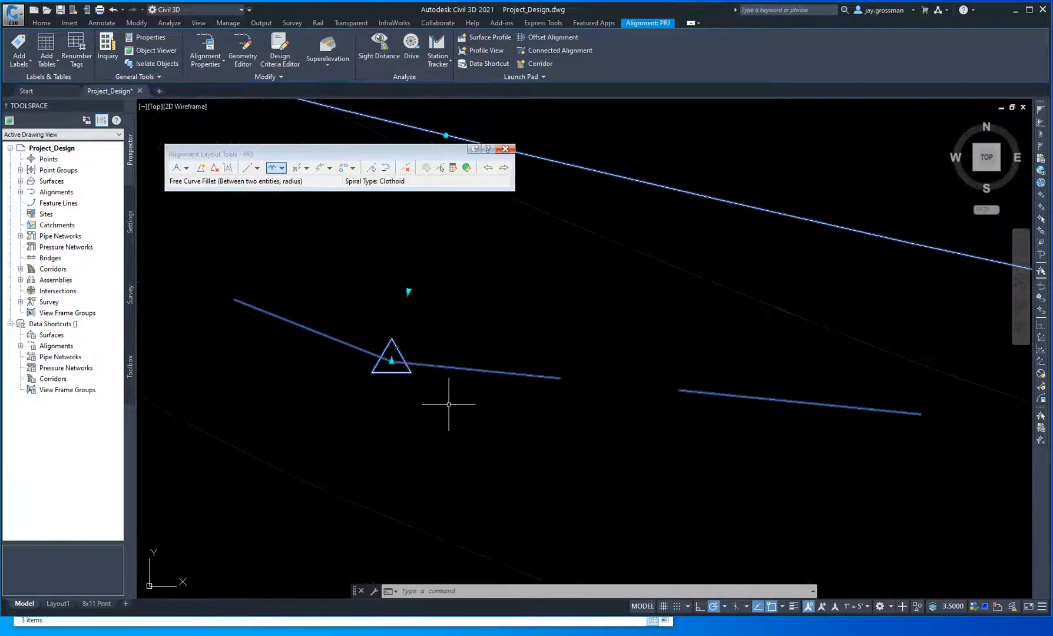
scroll(451, 406, "down", 5)
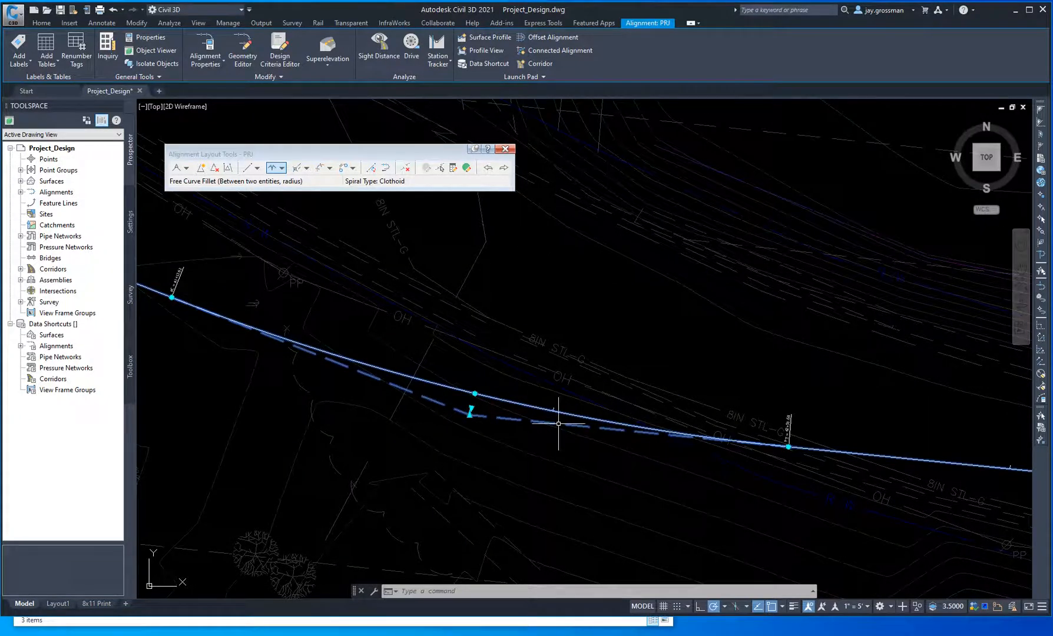
scroll(463, 415, "up", 3)
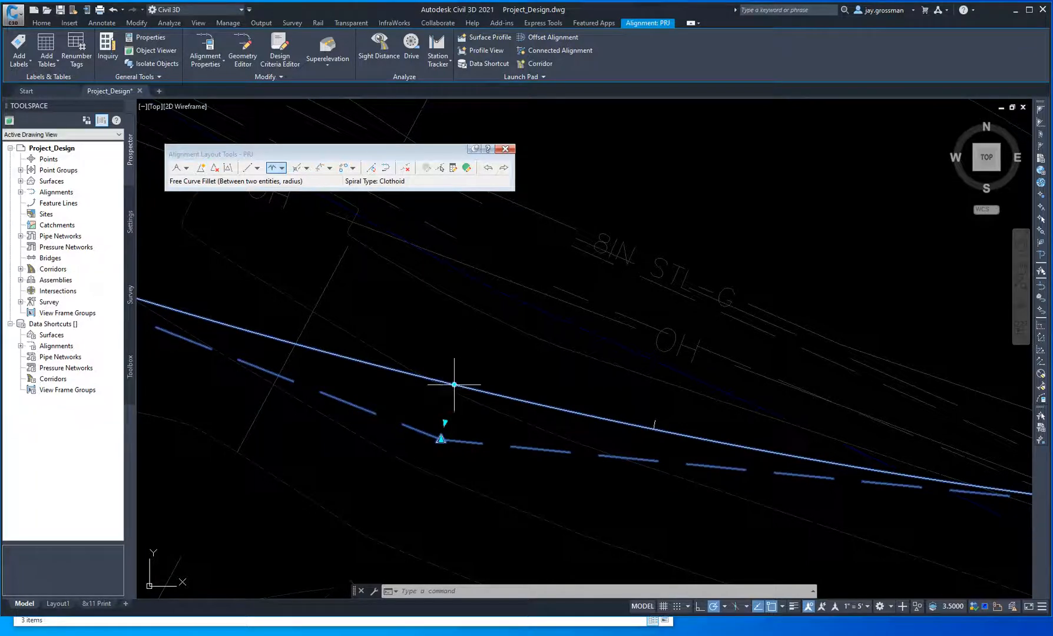
Step: Move the PI of the PRJ alignment's last curve slightly southwest using its triangular grip, and clear the selection
scroll(545, 457, "down", 3)
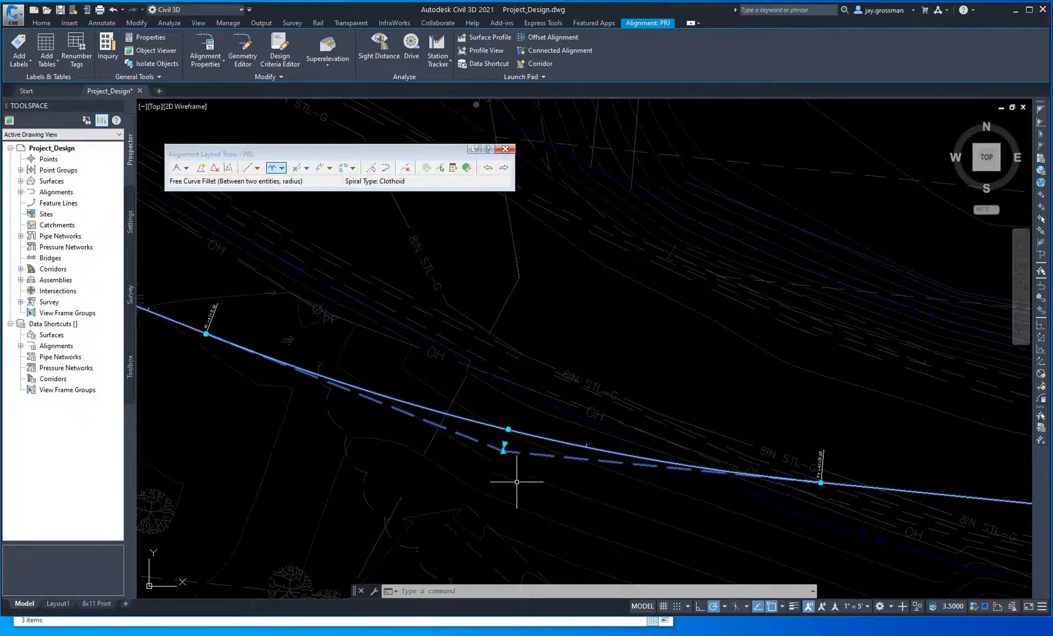
middle_click_drag(516, 481, 625, 483)
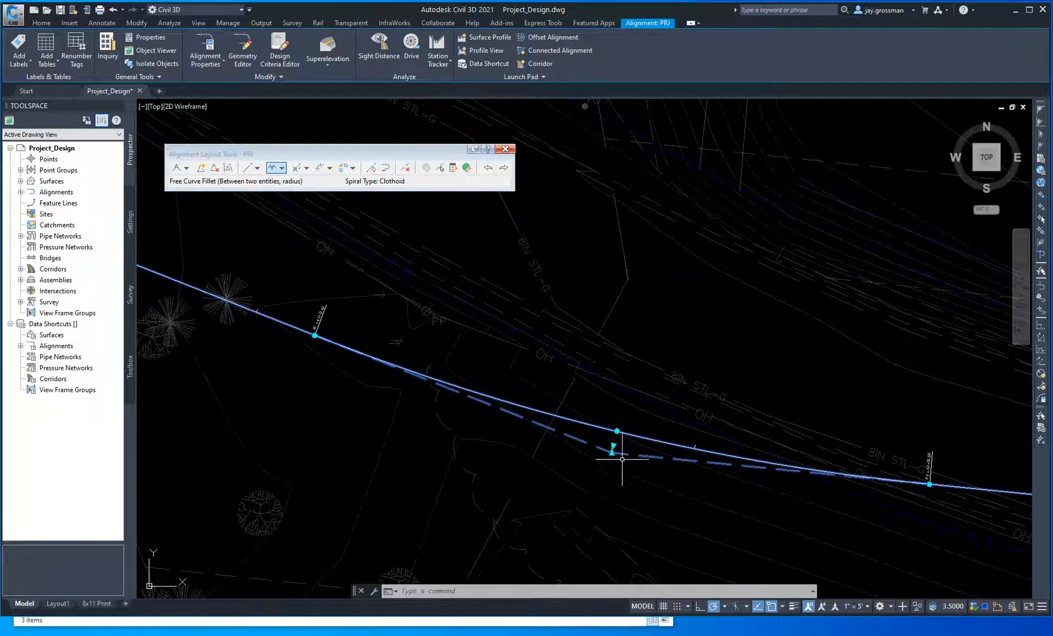
scroll(612, 454, "up", 3)
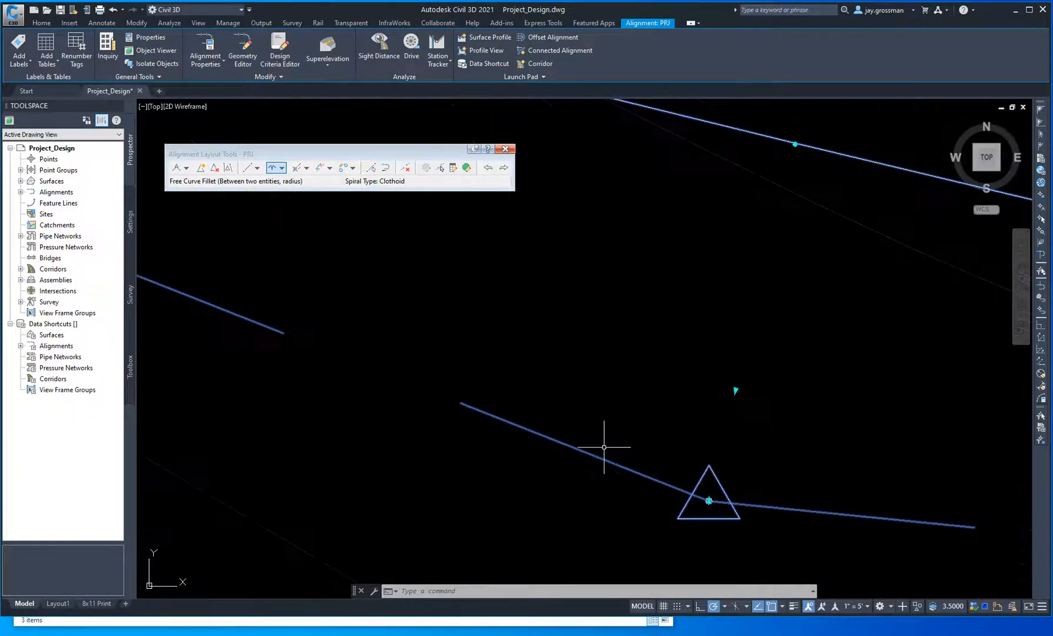
left_click(709, 501)
scroll(679, 529, "down", 3)
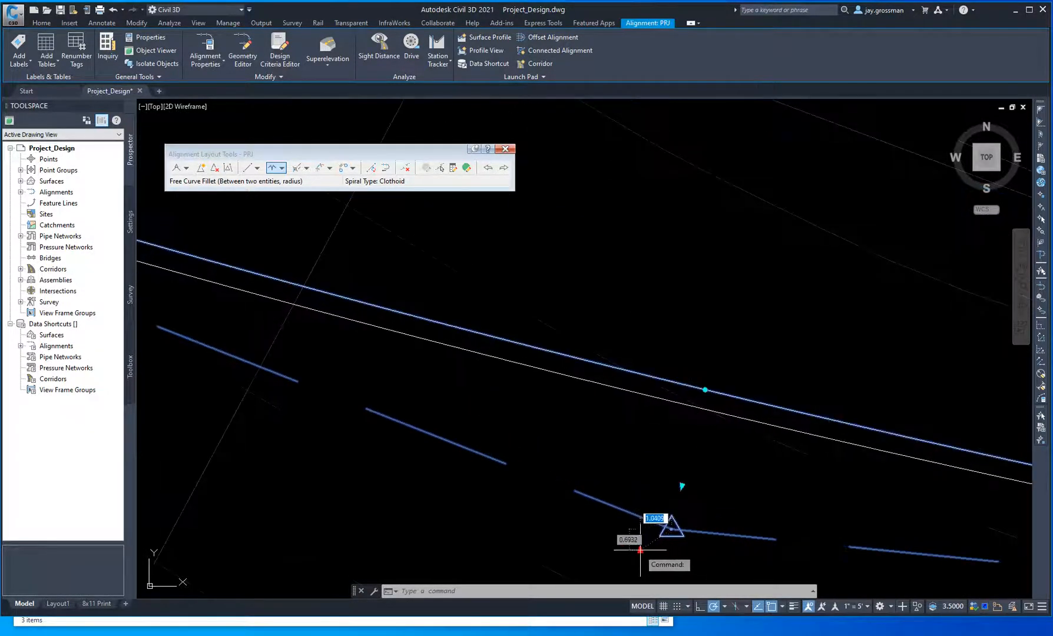
middle_click_drag(633, 547, 562, 332)
scroll(562, 331, "down", 5)
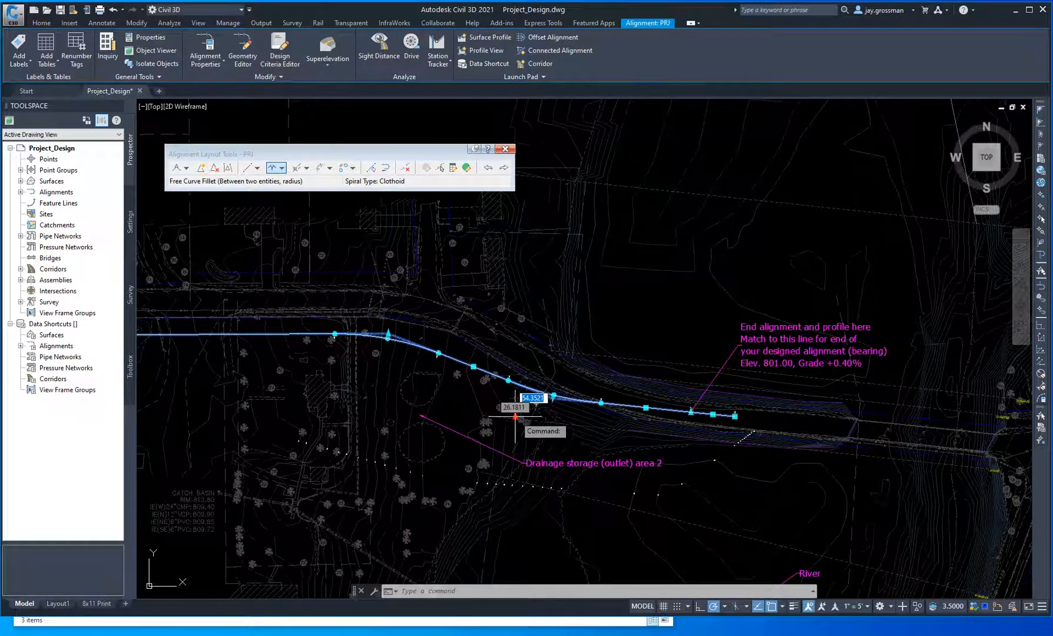
scroll(522, 407, "up", 4)
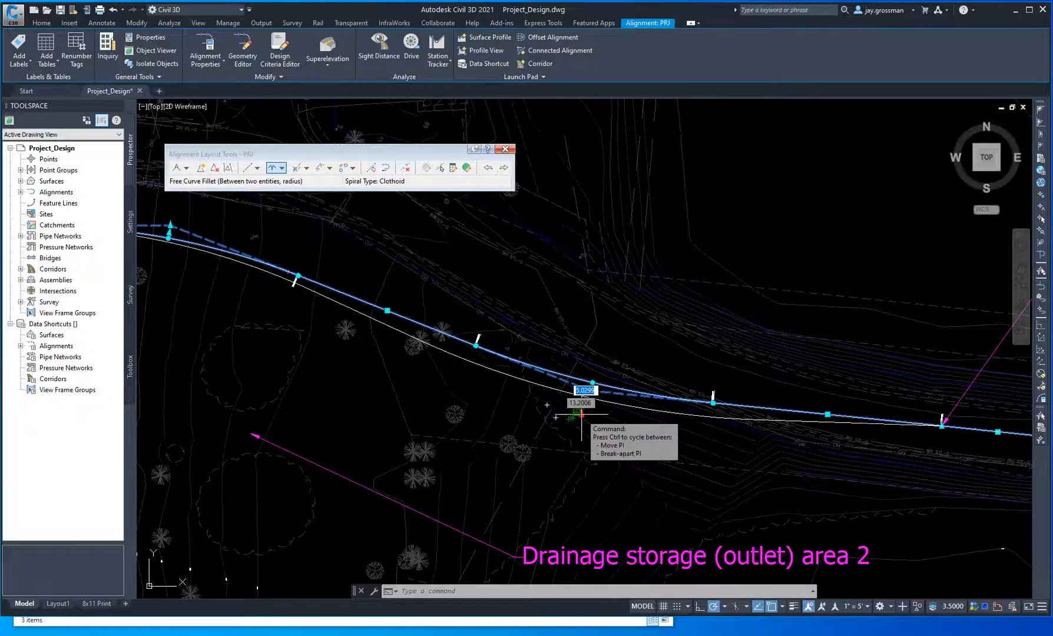
left_click(581, 414)
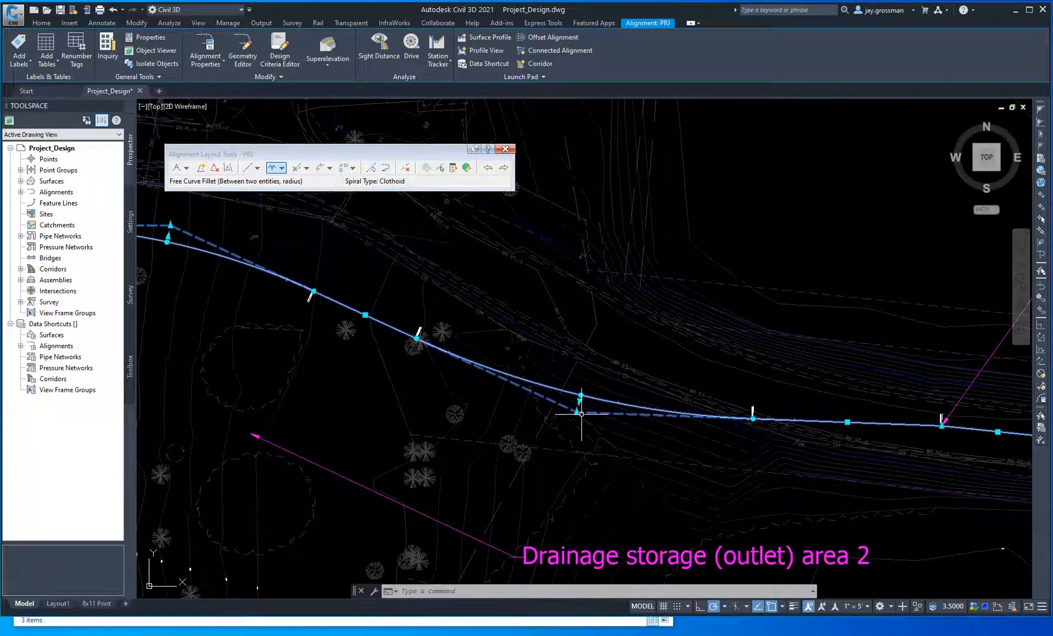
key("Escape")
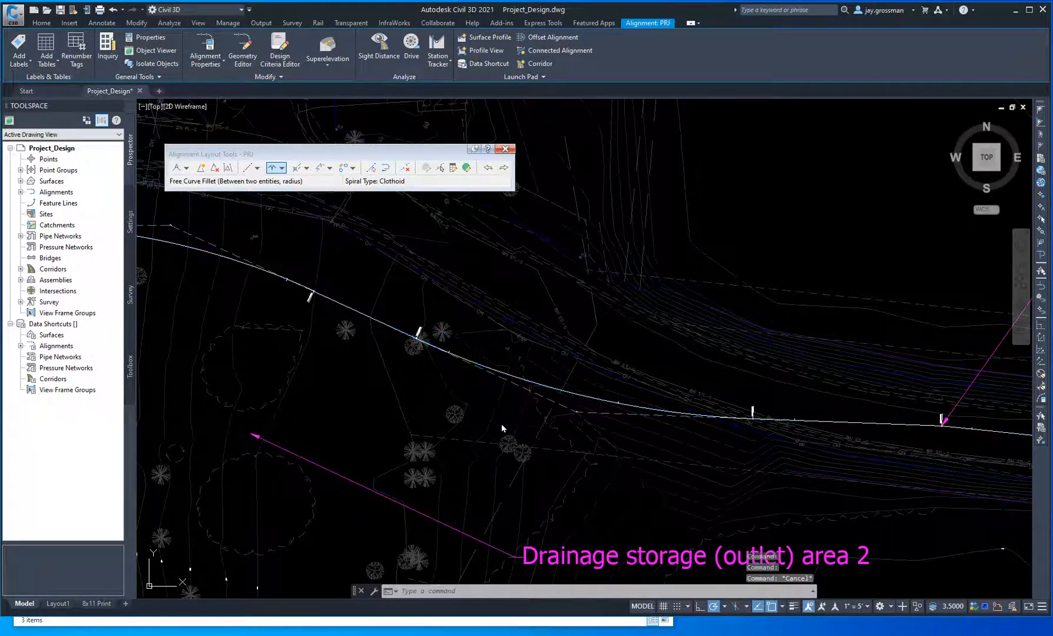
Step: Examine the reshaped last curve, the tangents beside it, and the PI where the alignment meets the given end line
scroll(589, 450, "down", 3)
scroll(747, 450, "up", 5)
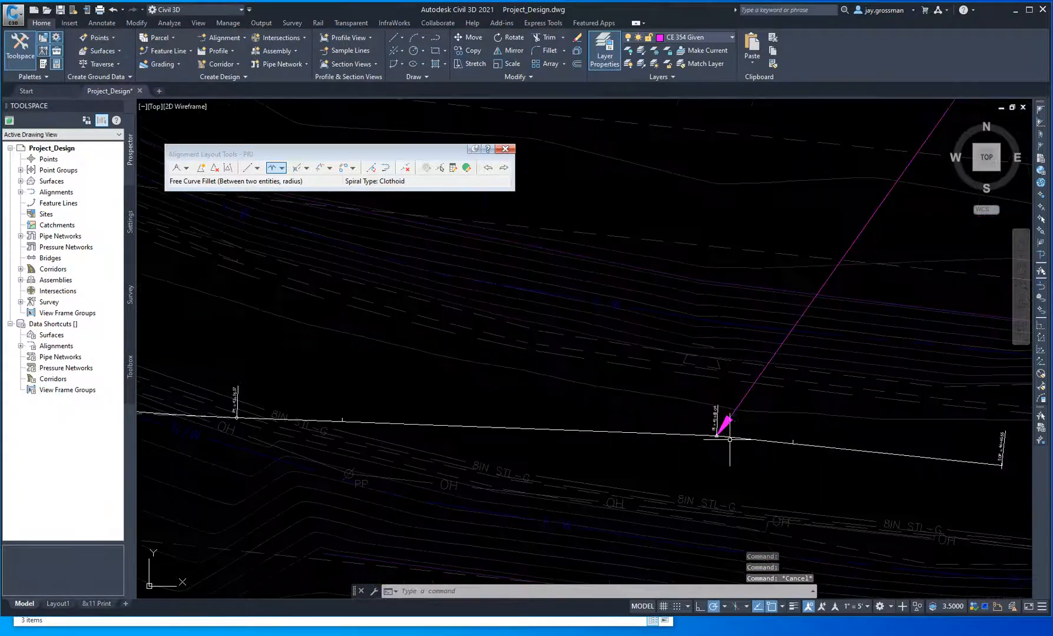
scroll(495, 465, "down", 4)
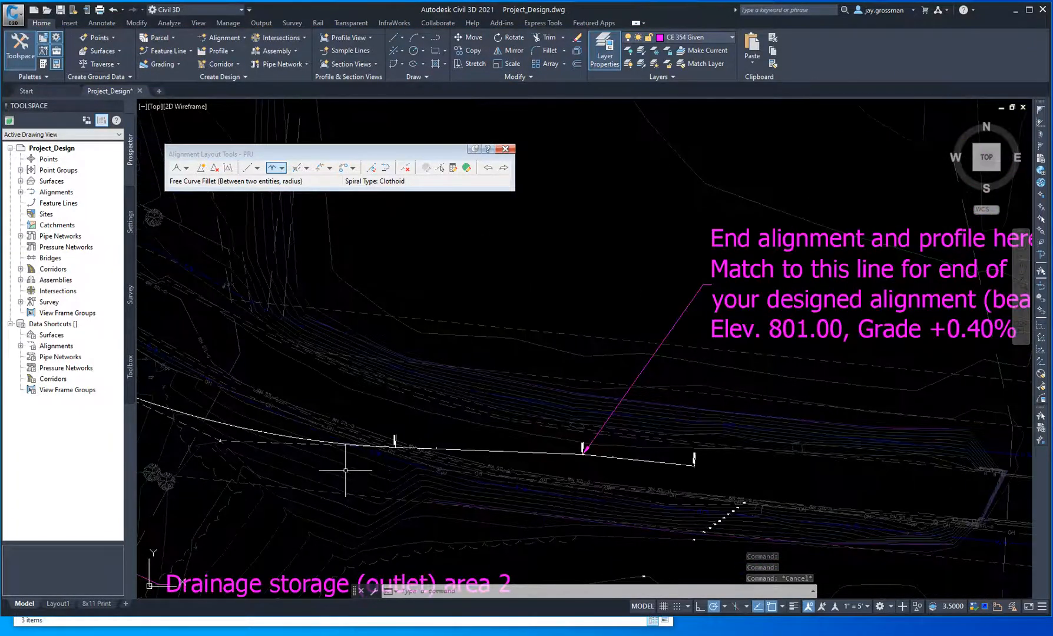
scroll(423, 479, "down", 2)
middle_click_drag(317, 471, 608, 465)
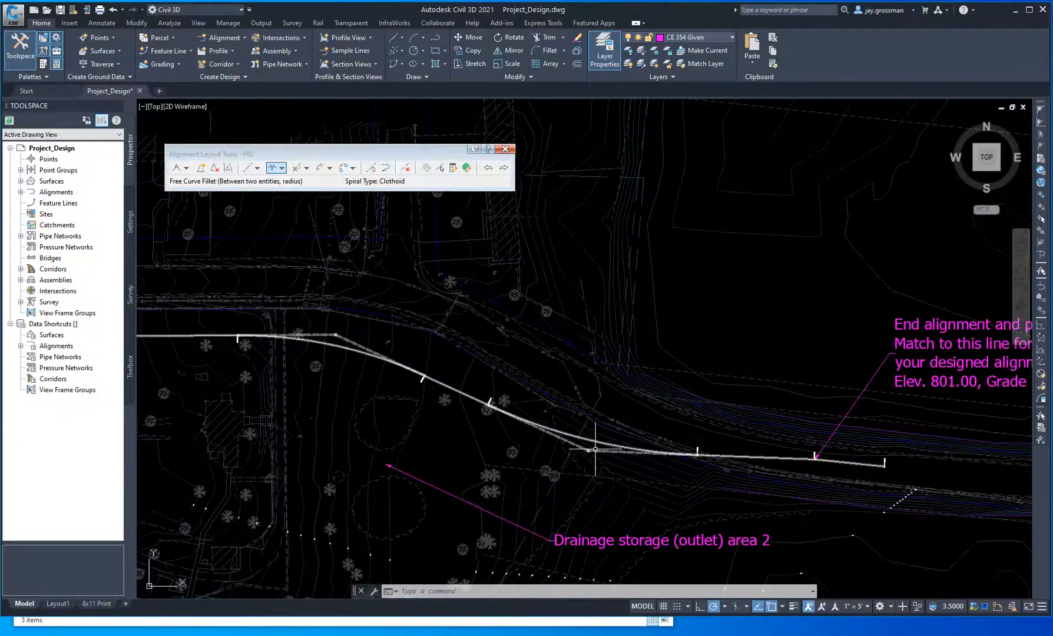
scroll(593, 446, "up", 2)
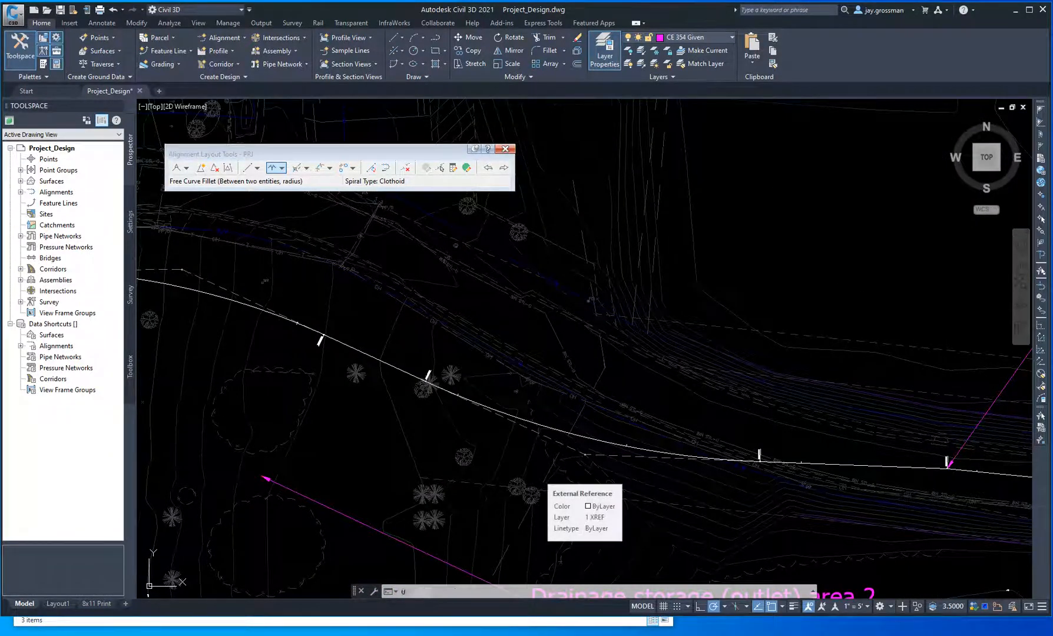
scroll(613, 471, "down", 1)
scroll(612, 468, "down", 4)
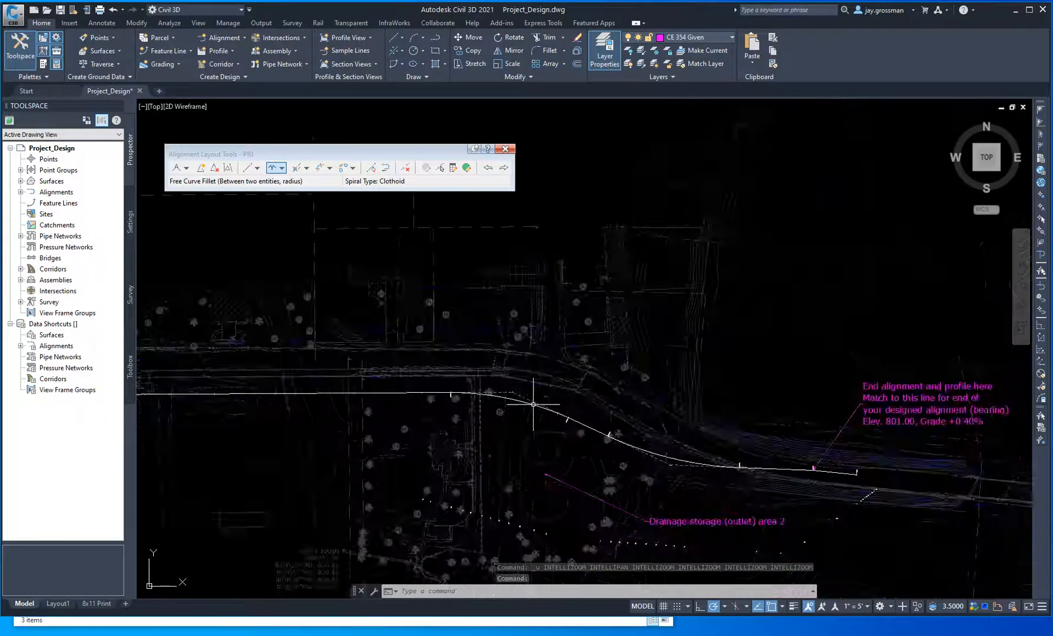
scroll(577, 321, "up", 4)
key("Escape")
key("Escape")
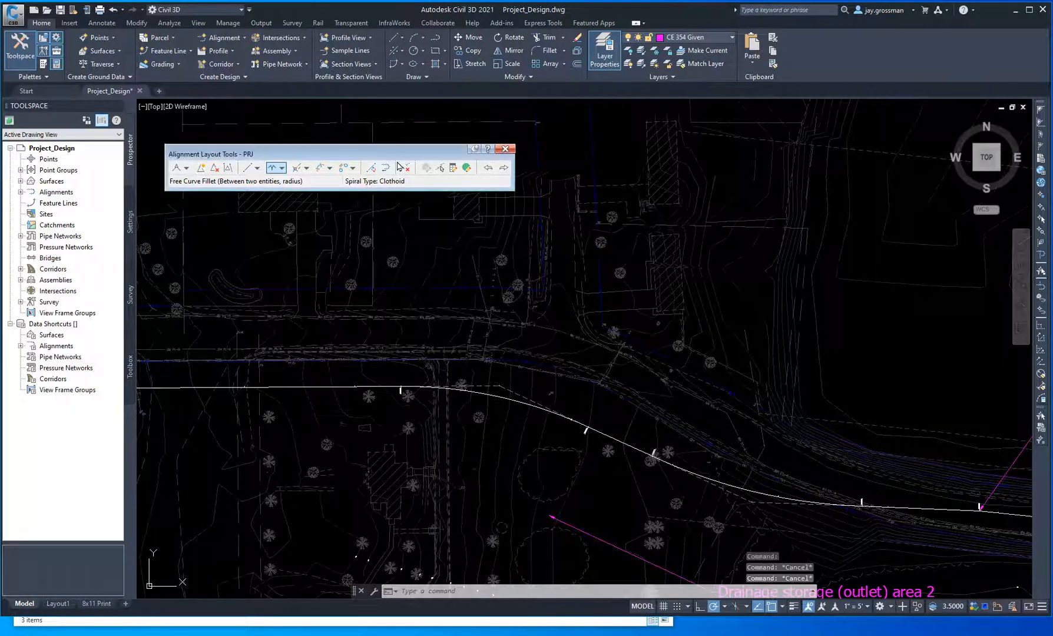
Step: Open the table of alignment entities for PRJ and enlarge it to show all columns through Degree of Curvature by Arc
left_click(467, 169)
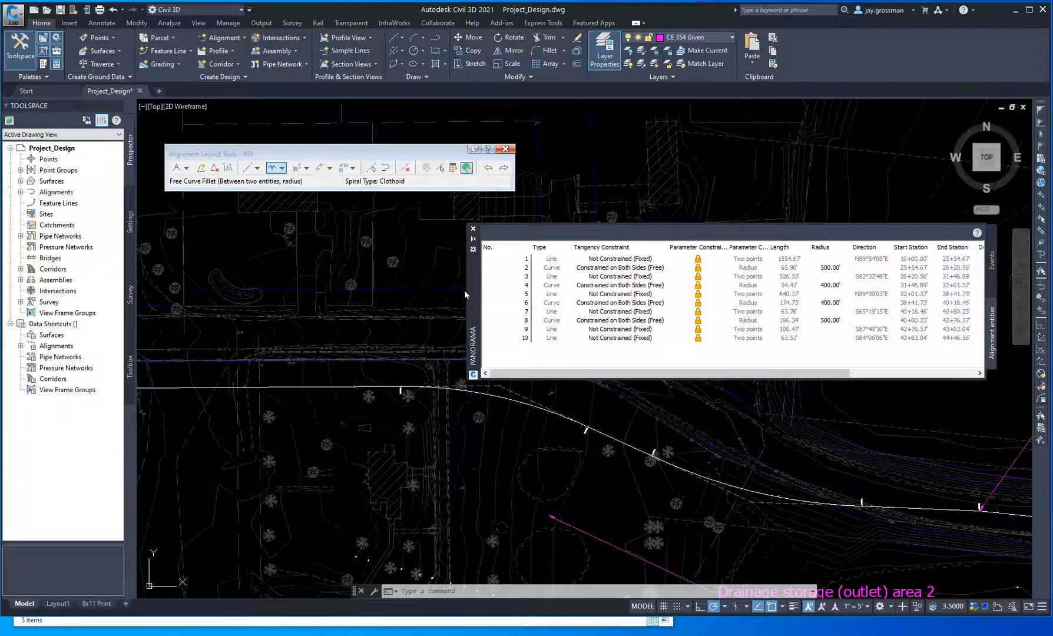
left_click_drag(470, 291, 281, 284)
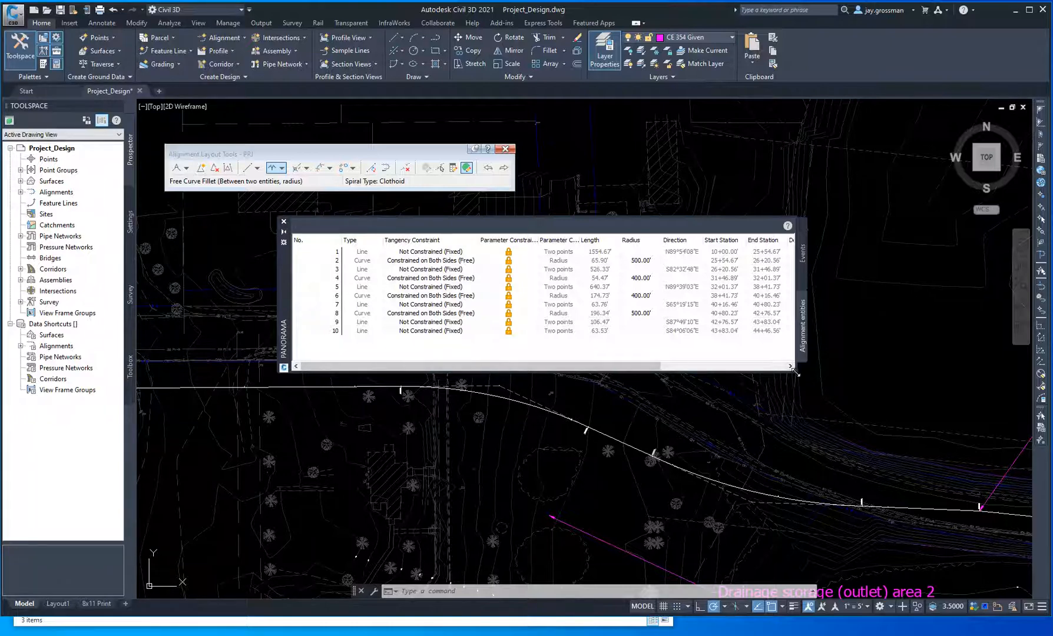
left_click_drag(795, 372, 980, 438)
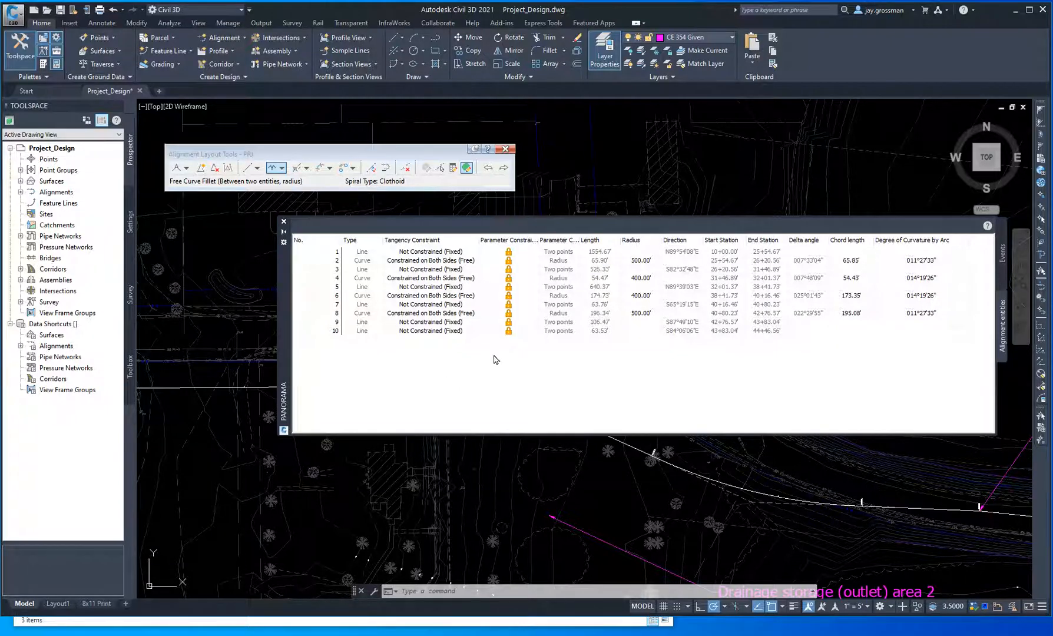
Step: Set the radius of the last curve, entity 8, to 600 ft in the alignment entities table
left_click(422, 314)
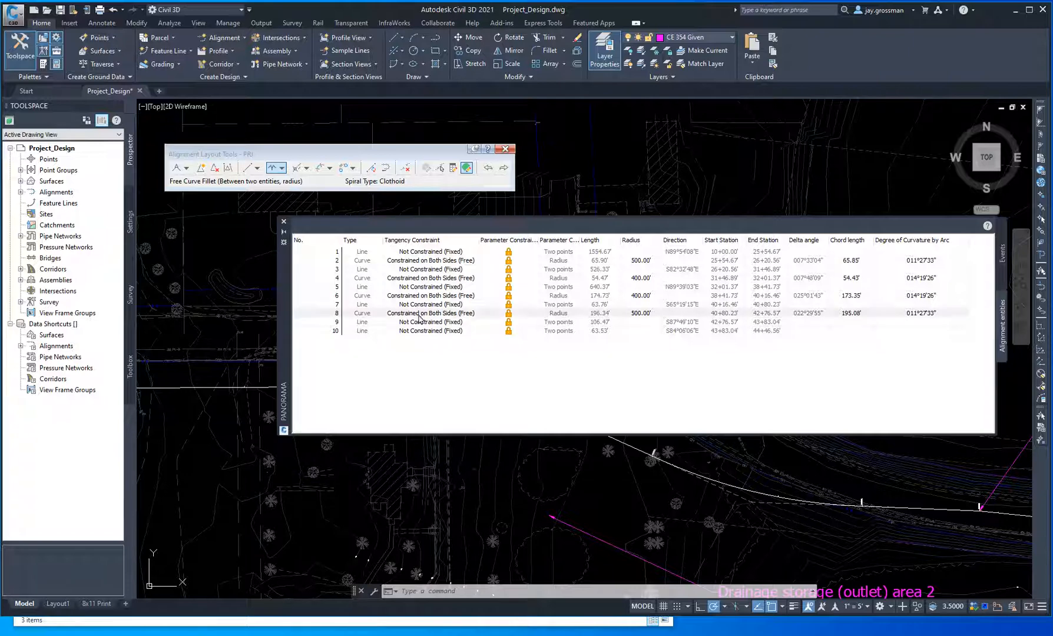
left_click(641, 315)
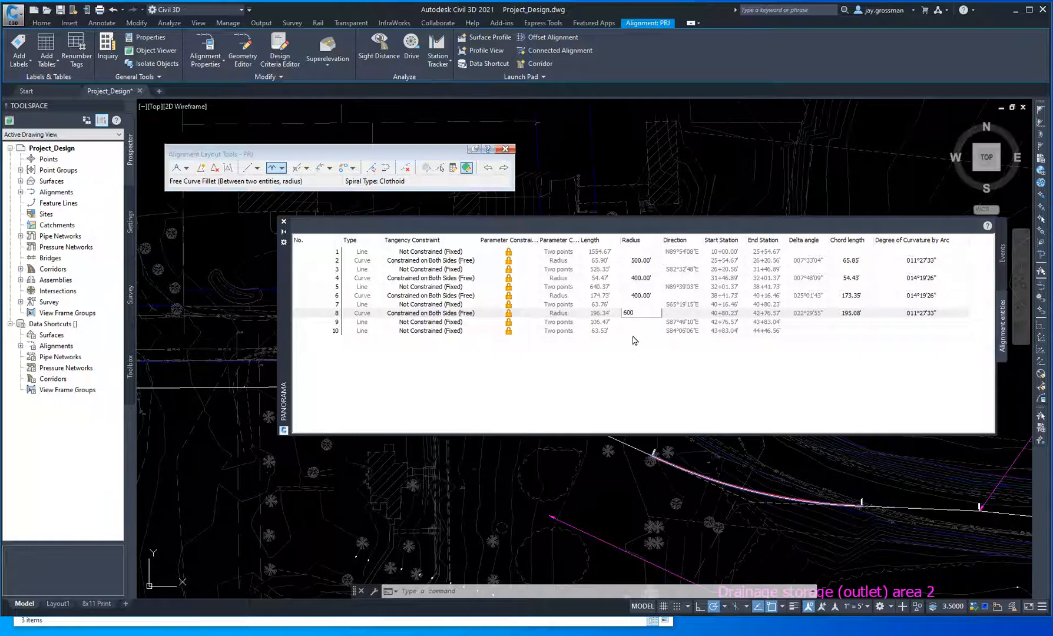
key("Return")
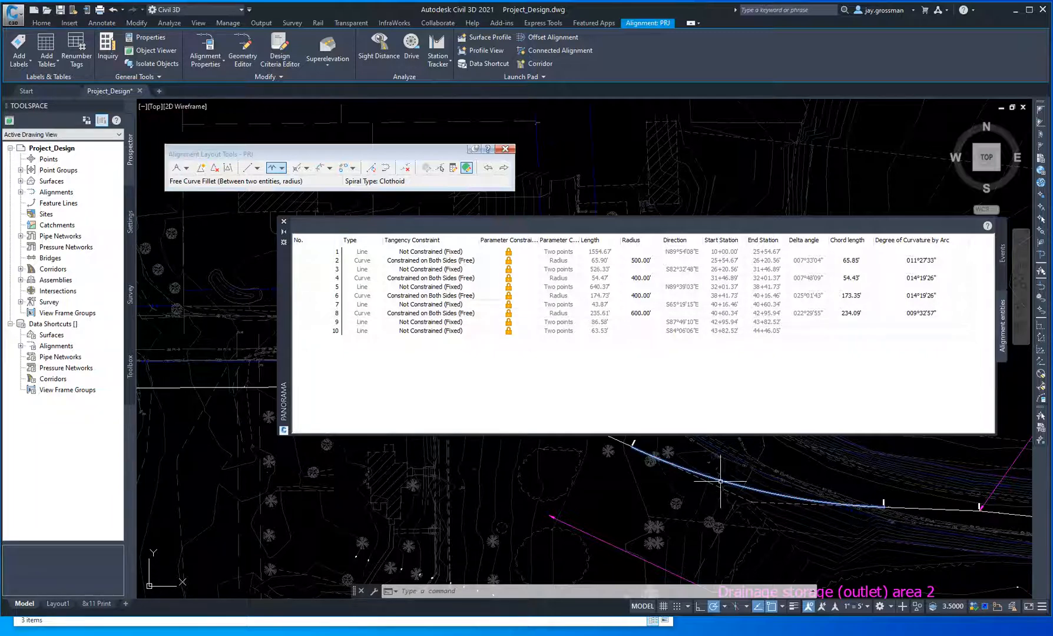
Step: Set the radius of the last curve, entity 8, to 750 ft in the alignment entities table
left_click(636, 314)
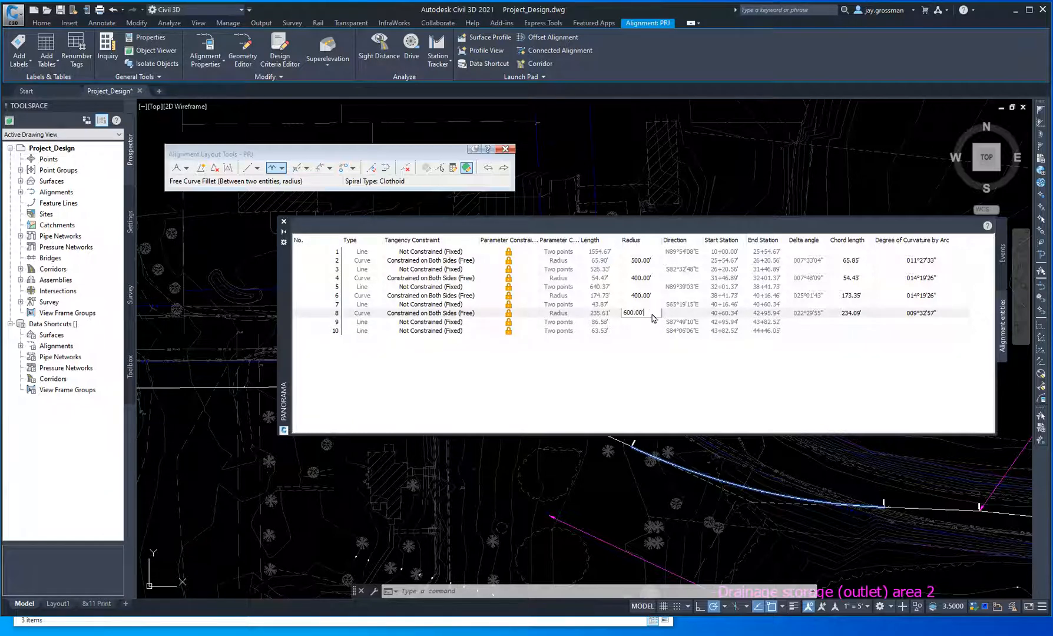
key("Return")
left_click(660, 384)
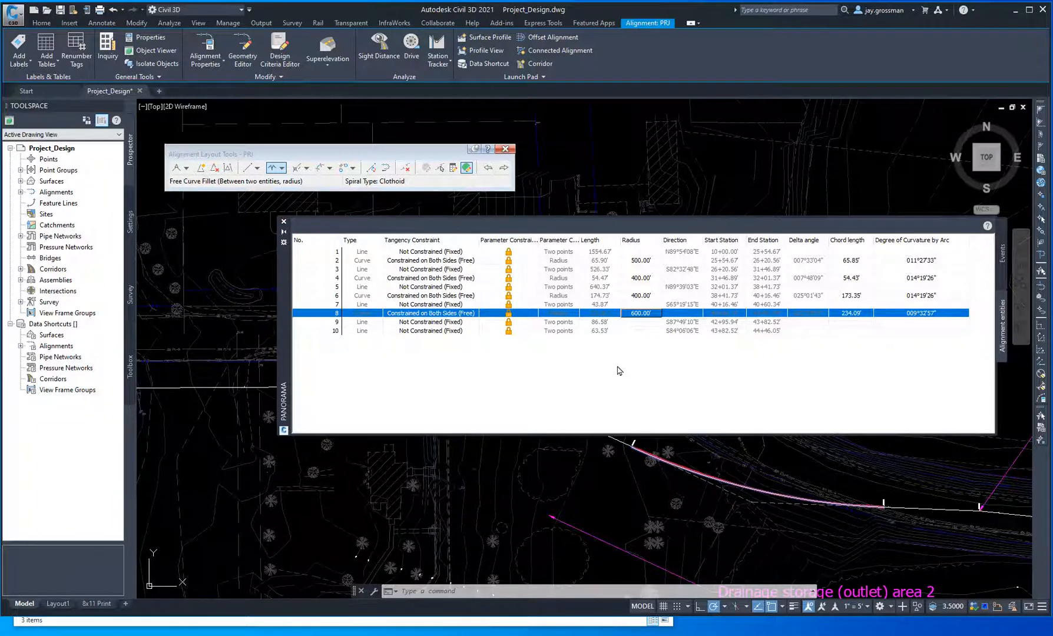
left_click(650, 312)
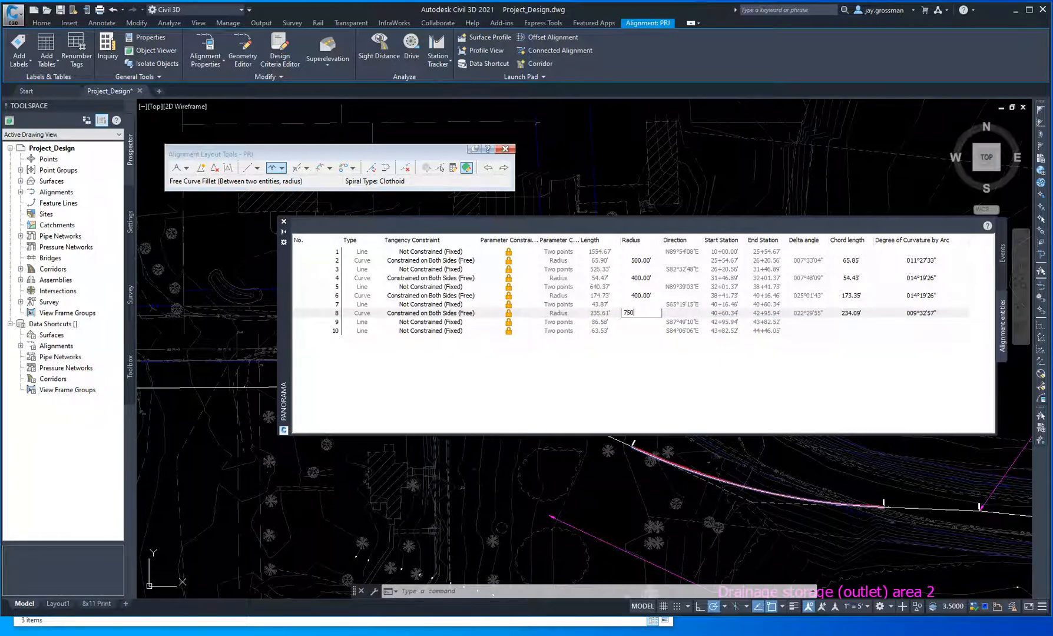
key("Return")
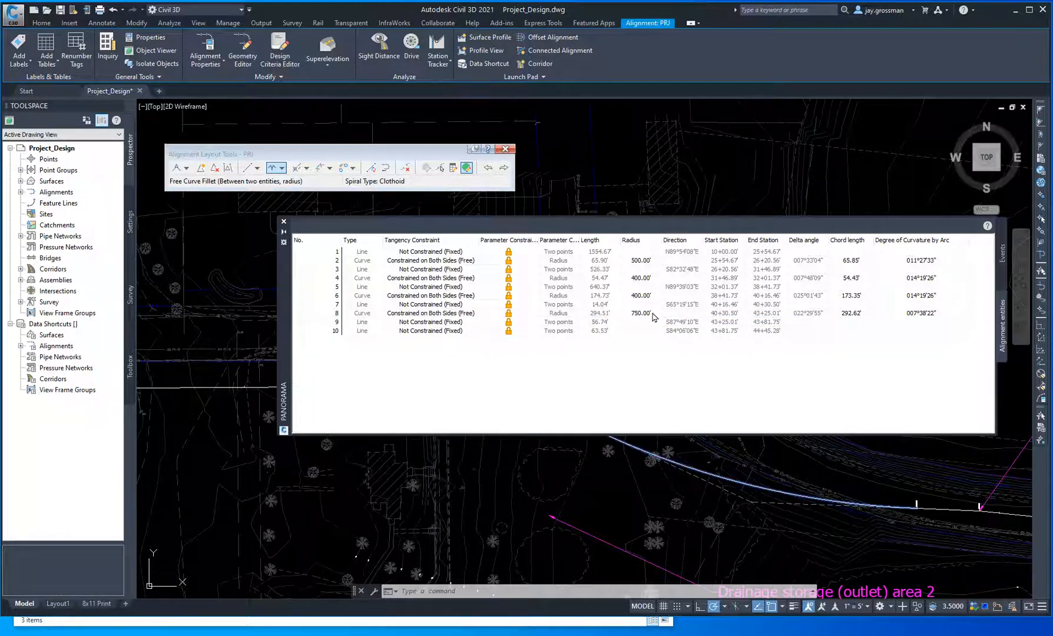
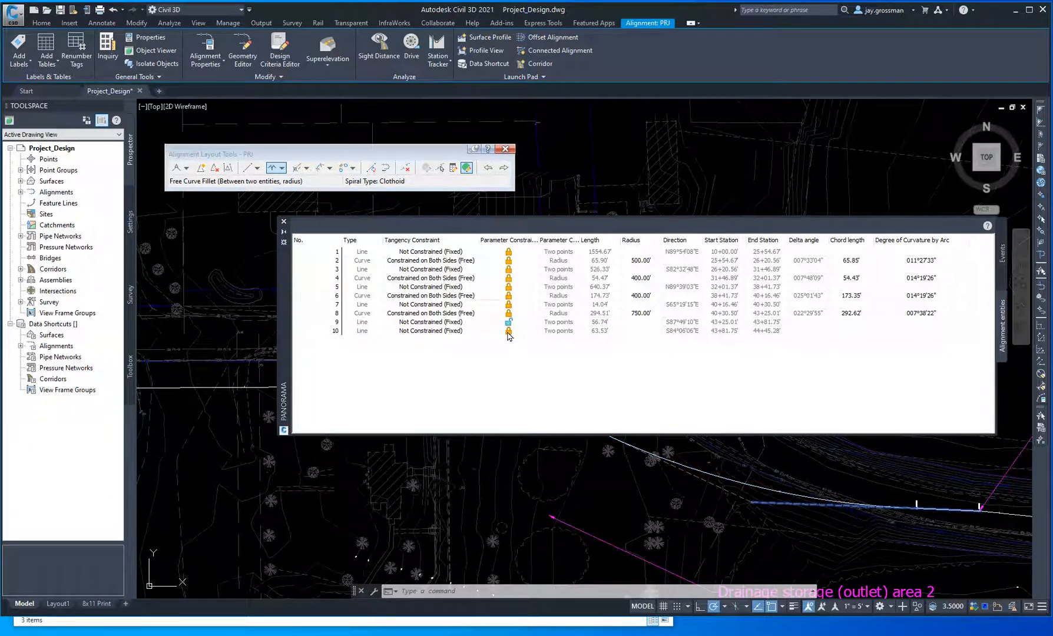
Step: Unlock the parameter constraints of lines 9 and 10 and lock them again
left_click(509, 331)
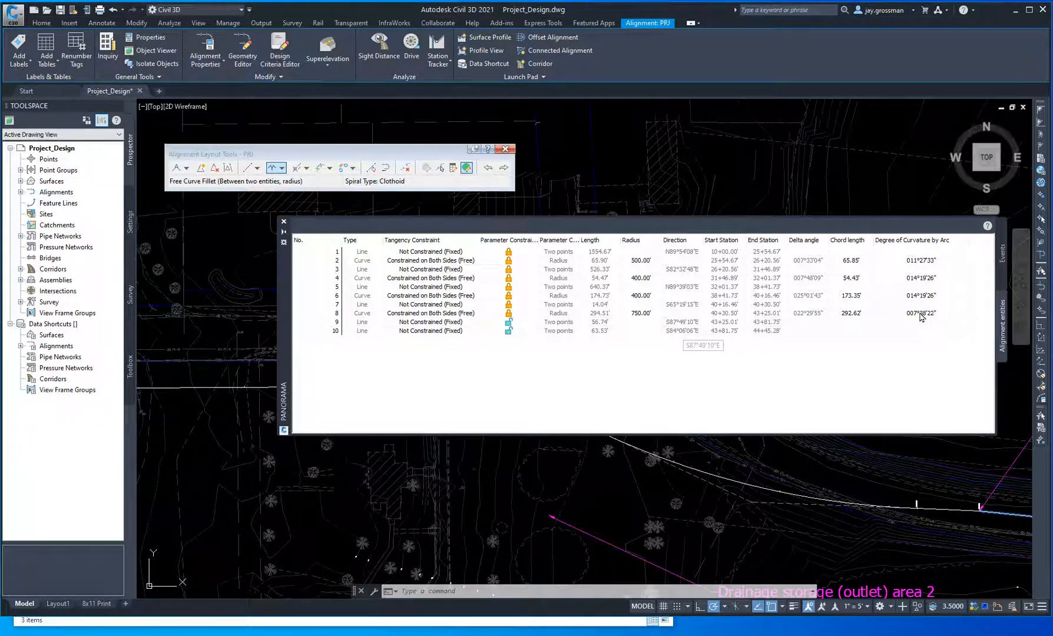
left_click(507, 315)
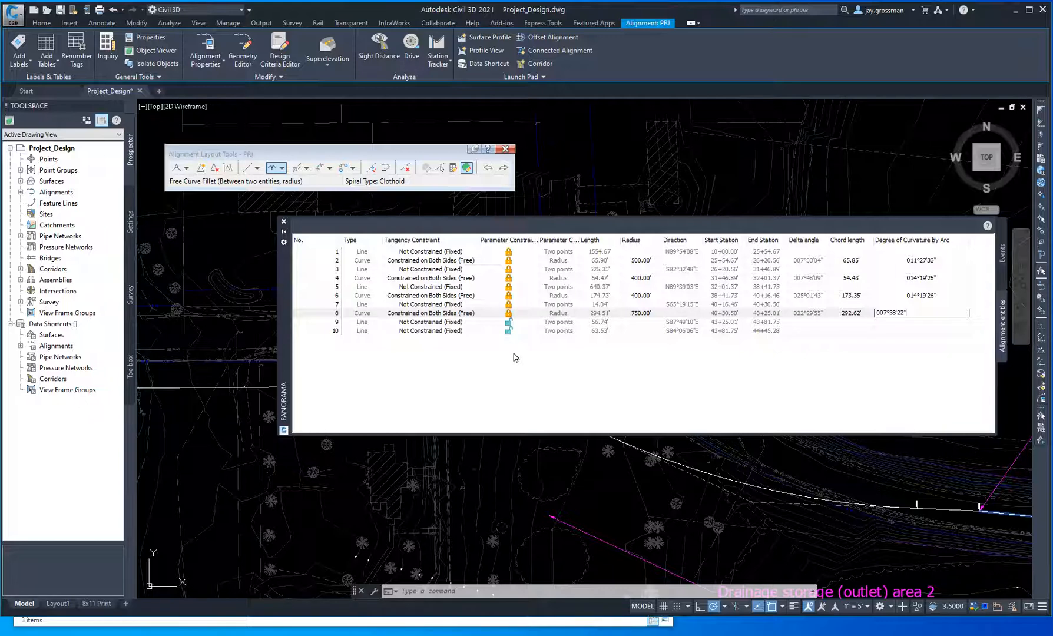
key("Return")
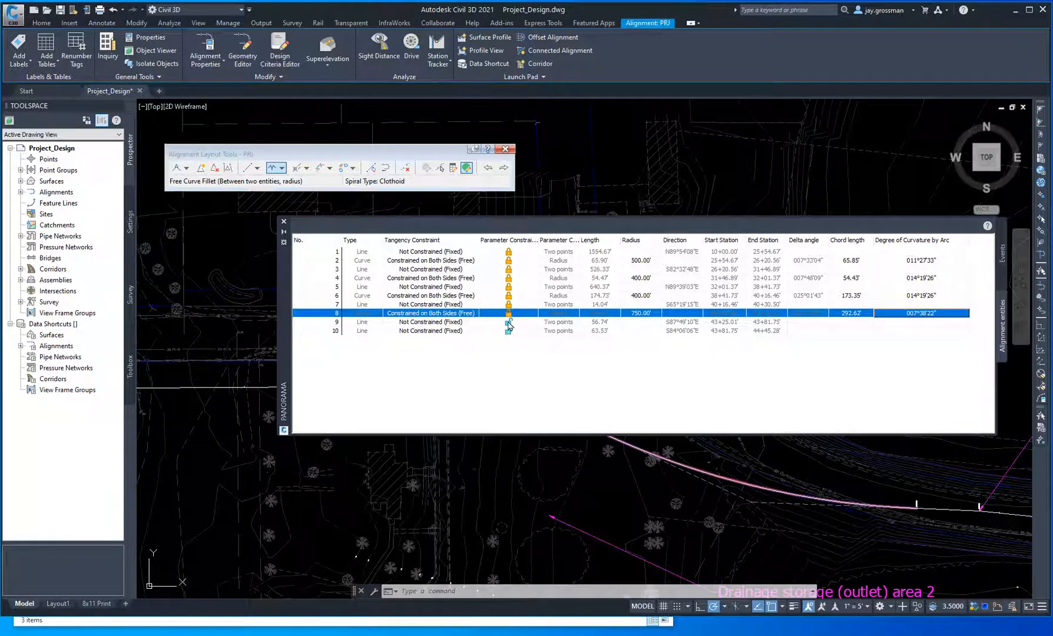
left_click(509, 325)
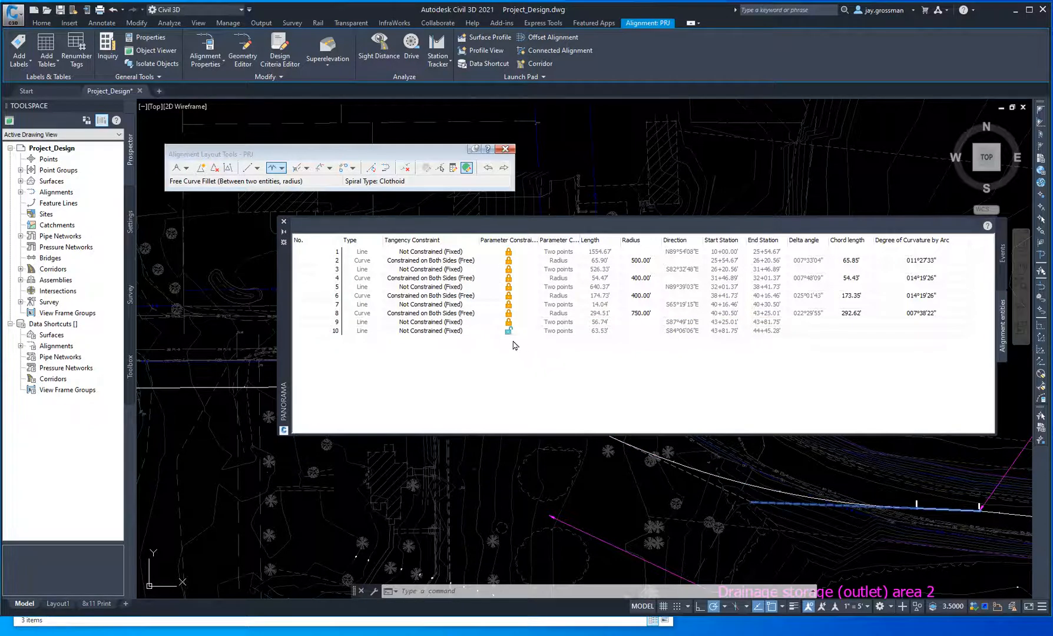
left_click(507, 333)
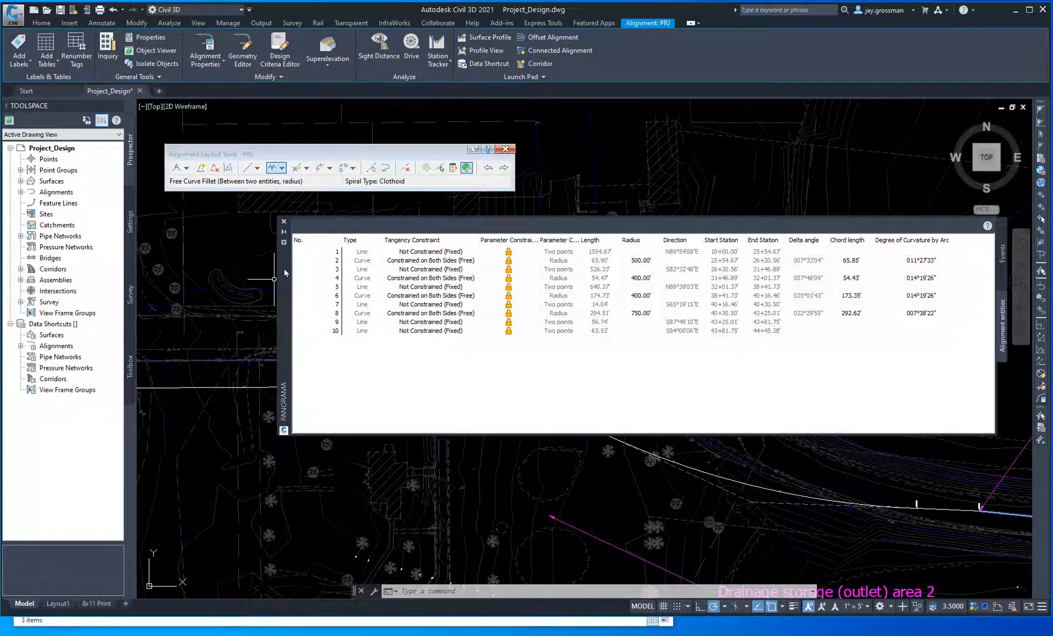
Step: Inspect the PI at the given end line with the entities table moved clear, and select the PRJ alignment to show its grips
left_click_drag(285, 272, 241, 177)
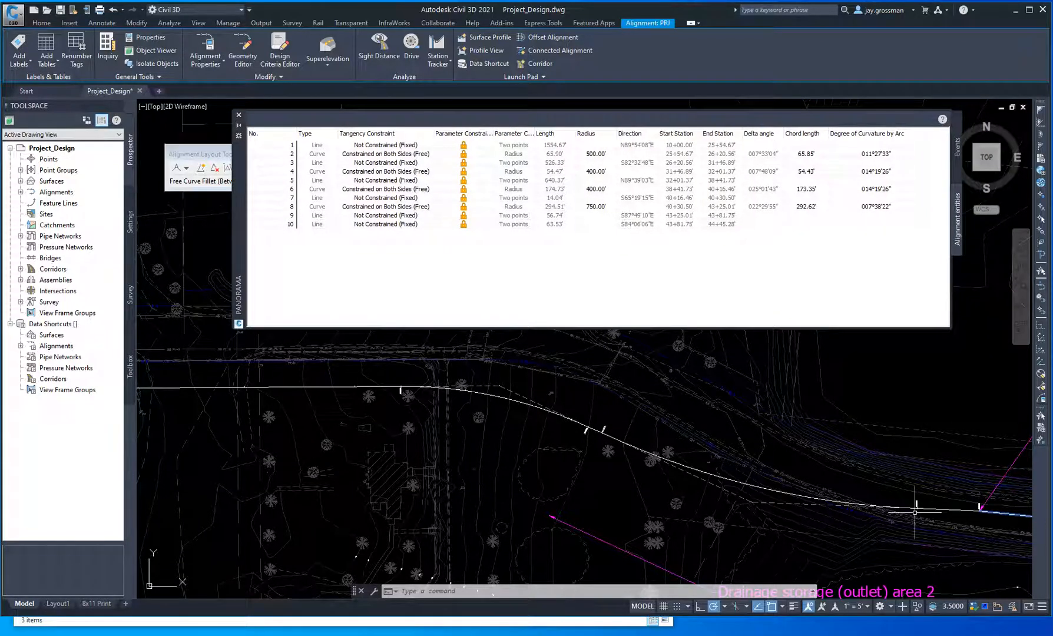
scroll(930, 513, "up", 6)
scroll(752, 474, "up", 4)
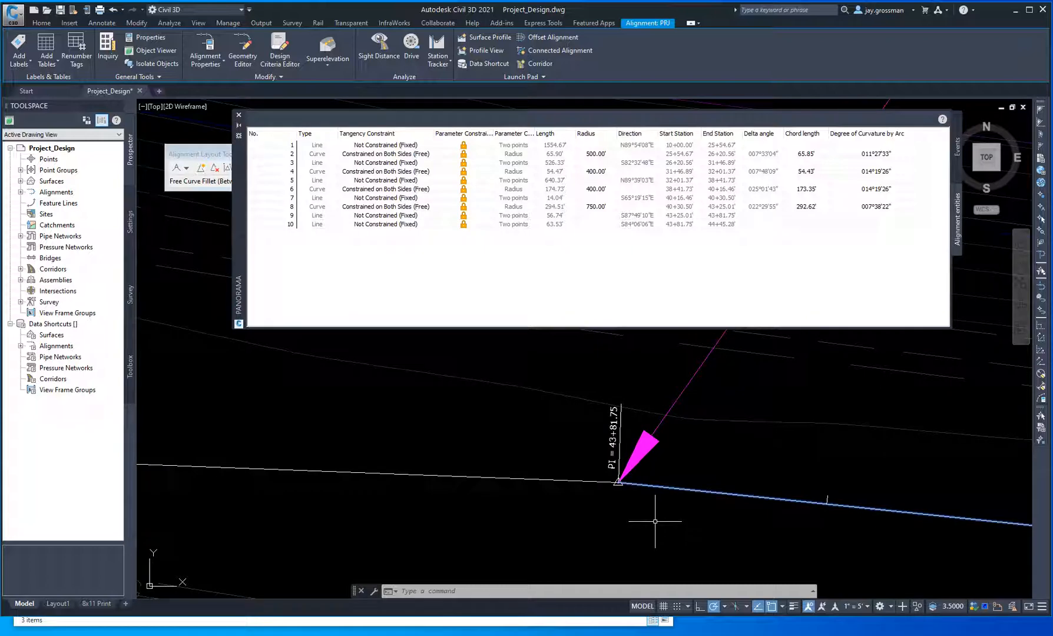
scroll(512, 489, "down", 3)
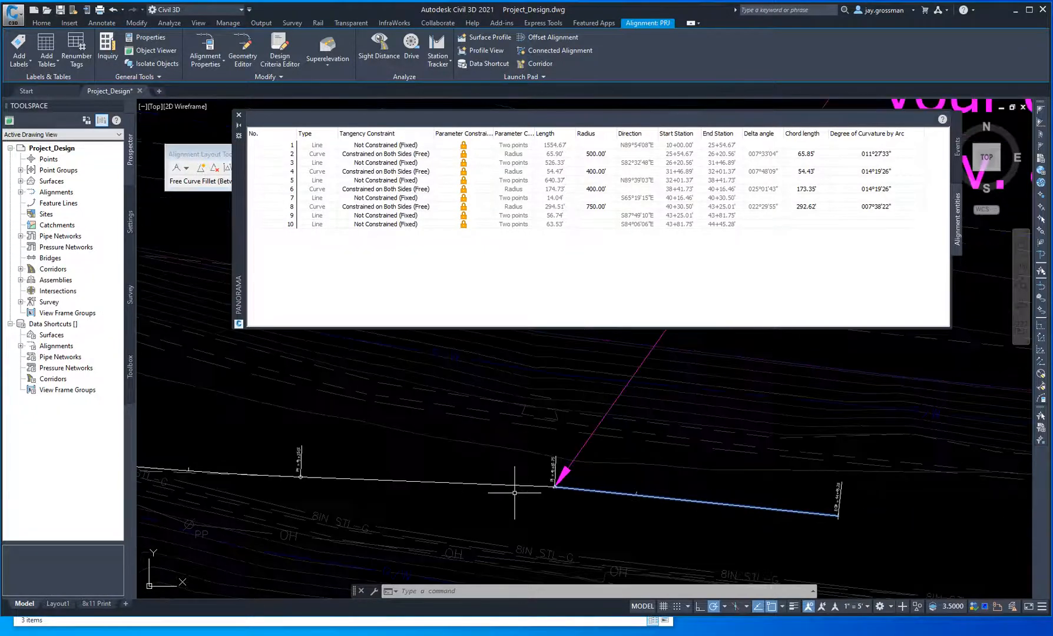
scroll(365, 473, "down", 3)
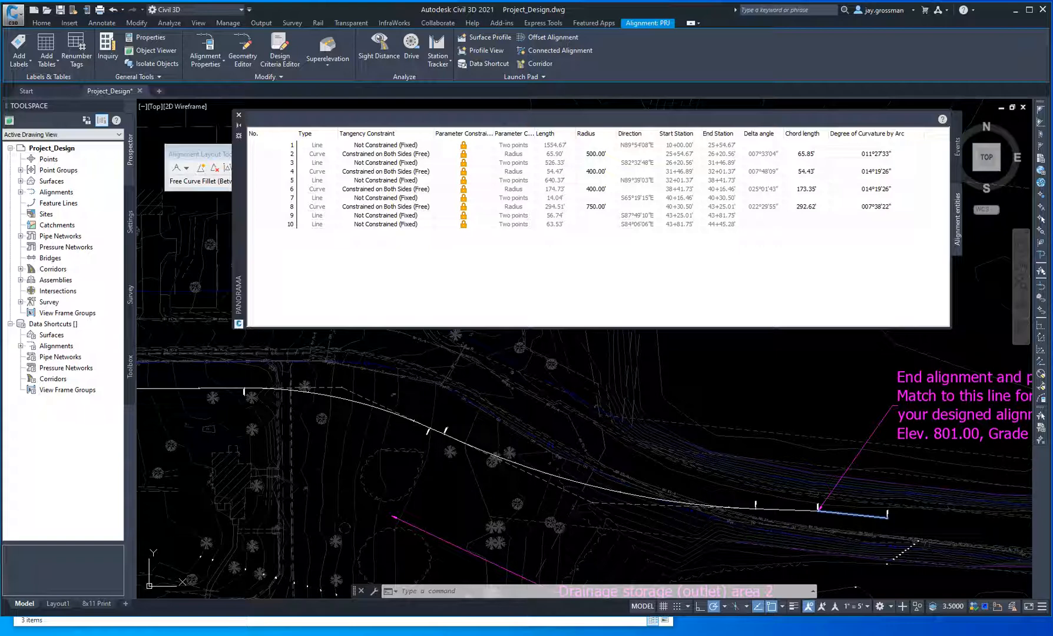
left_click(609, 504)
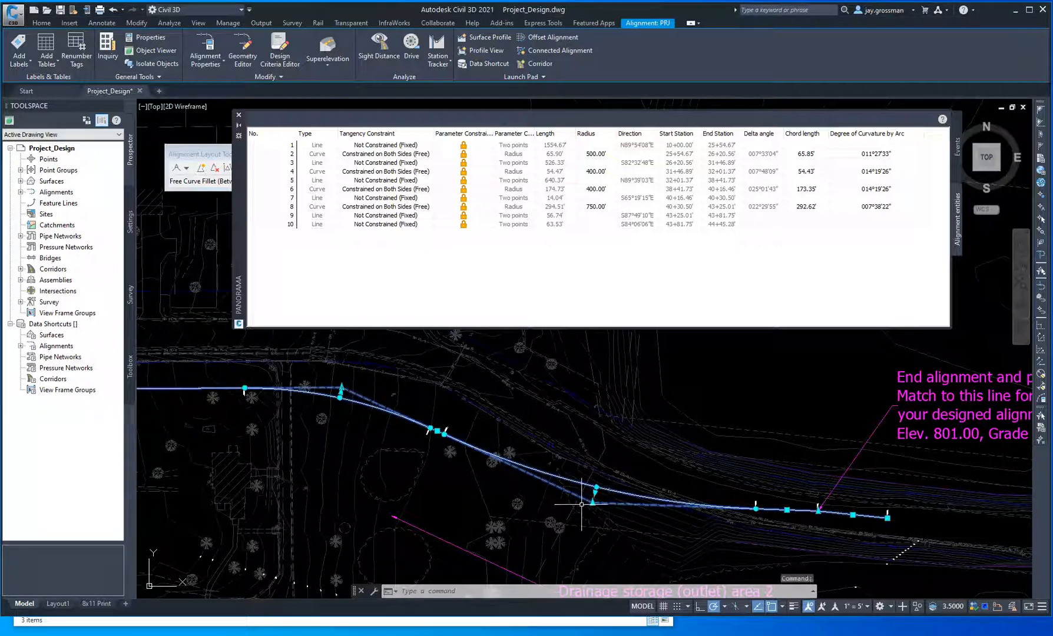
Step: Move the PI of the last curve, the 750 ft radius one, about 9 ft north with its grip
left_click(592, 499)
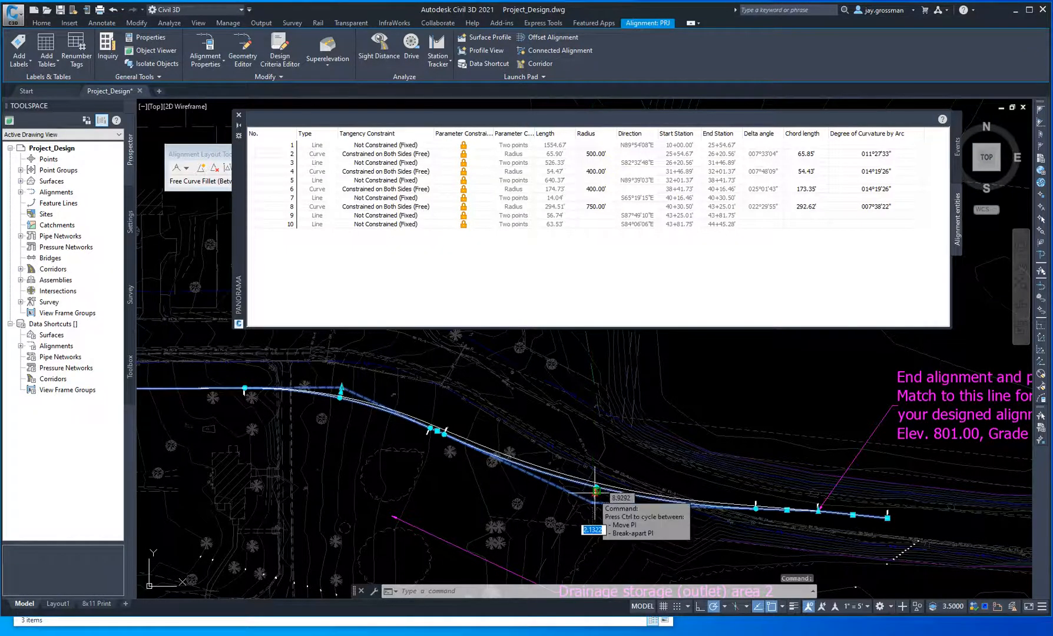
scroll(594, 497, "up", 3)
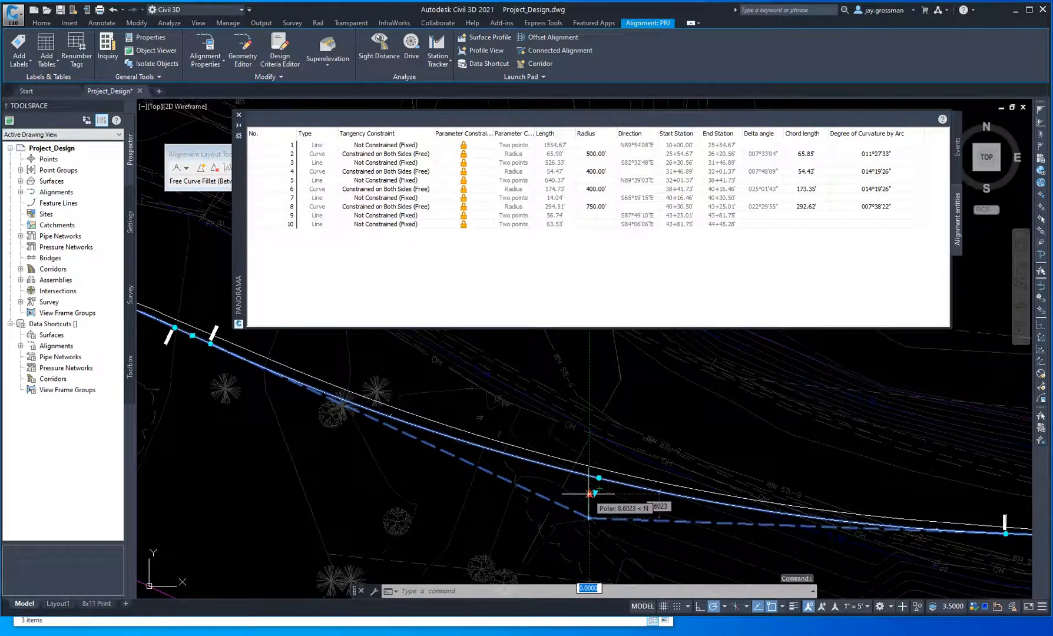
left_click(587, 489)
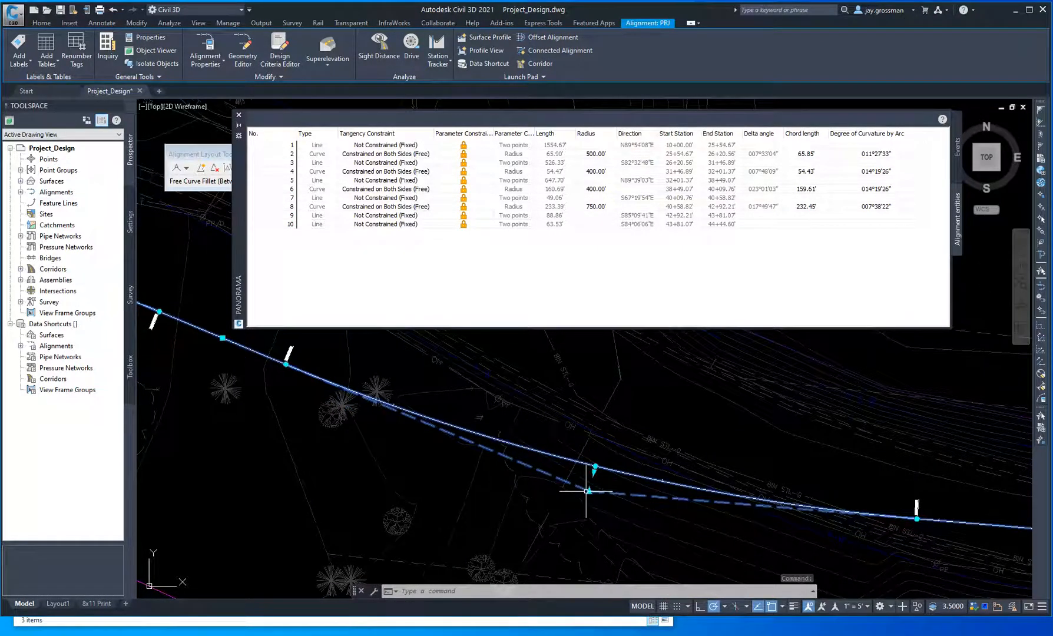
Step: Close the alignment entities table and deselect the PRJ alignment
scroll(596, 560, "down", 2)
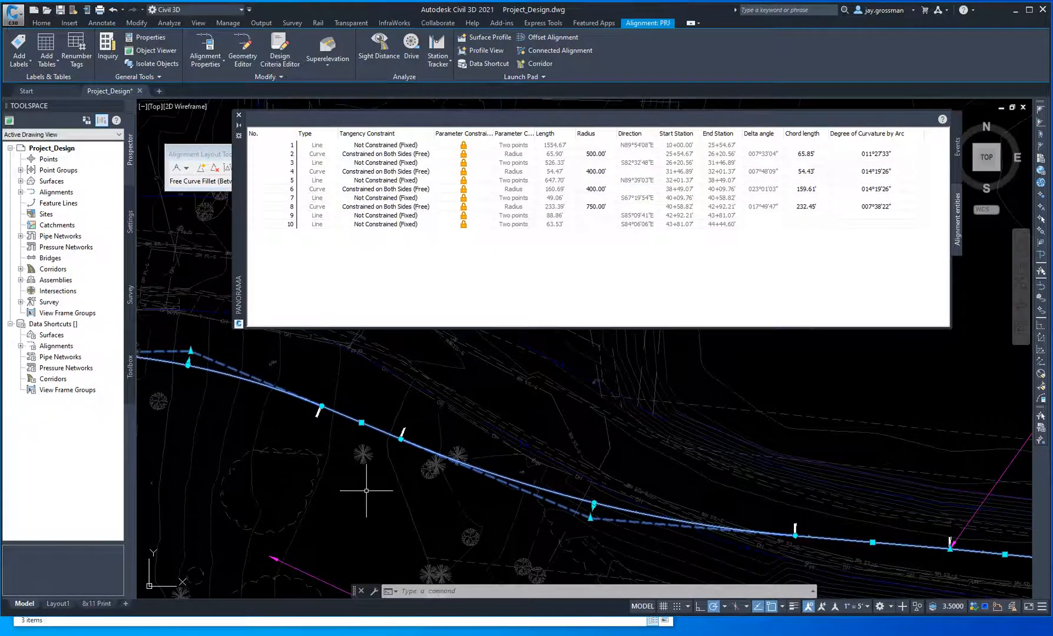
middle_click_drag(366, 491, 674, 524)
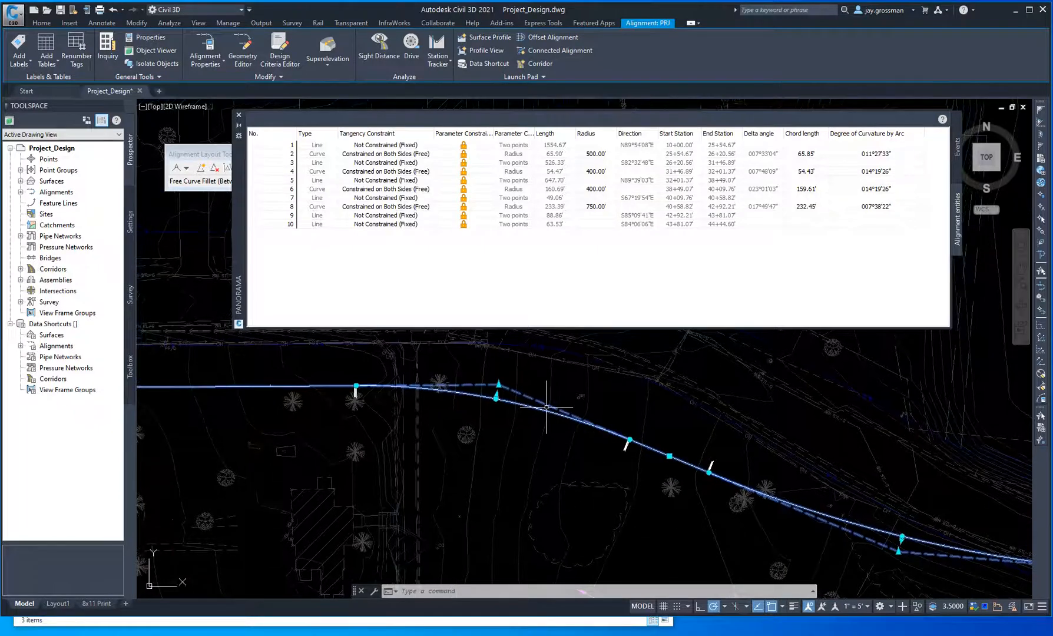
middle_click_drag(457, 453, 741, 530)
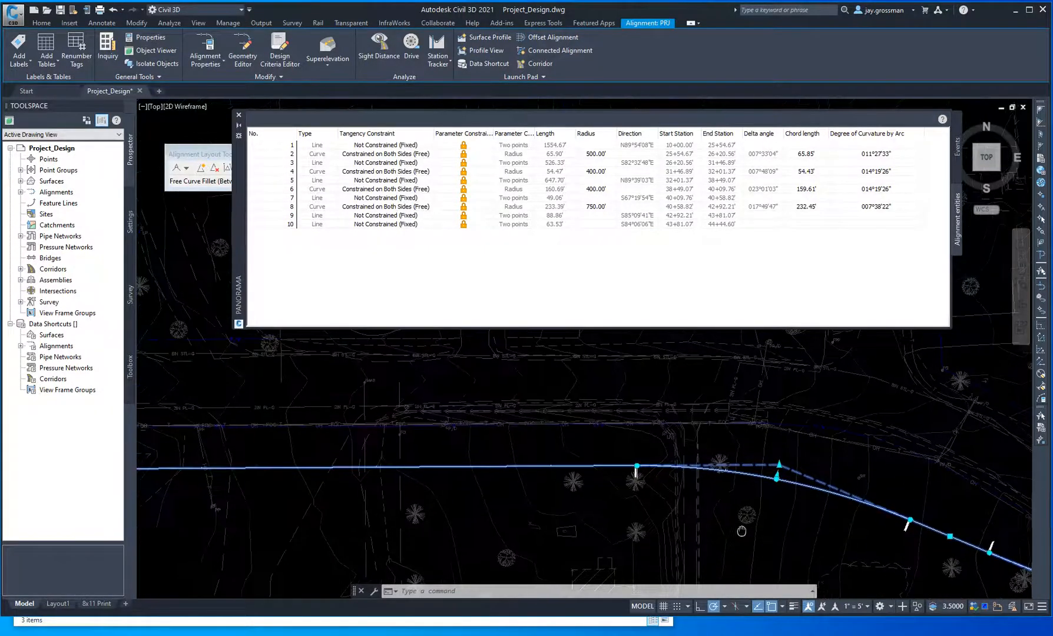
scroll(595, 434, "down", 2)
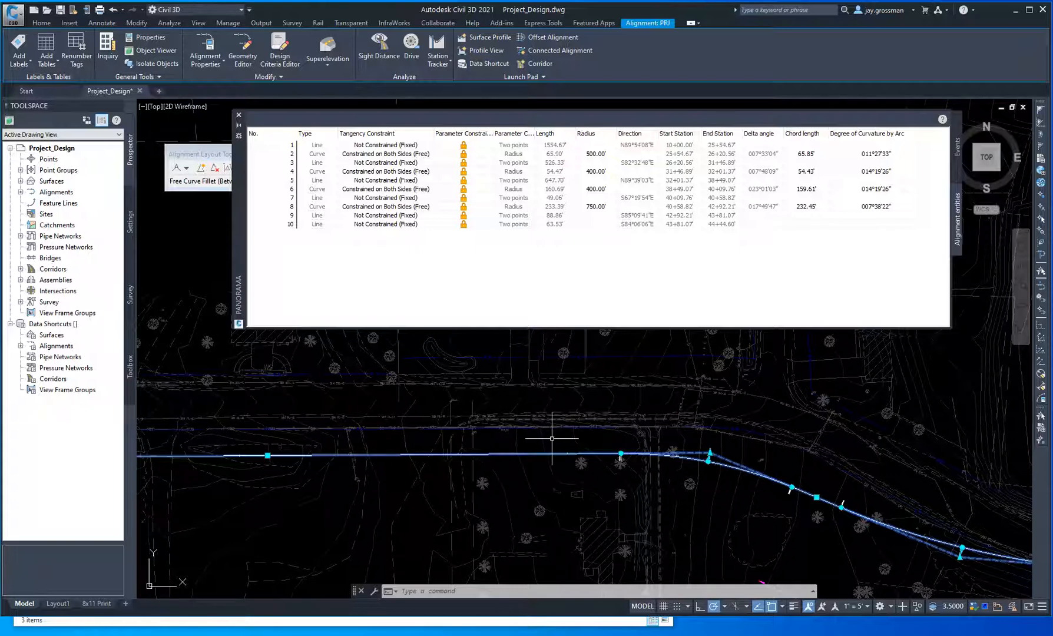
scroll(580, 530, "down", 4)
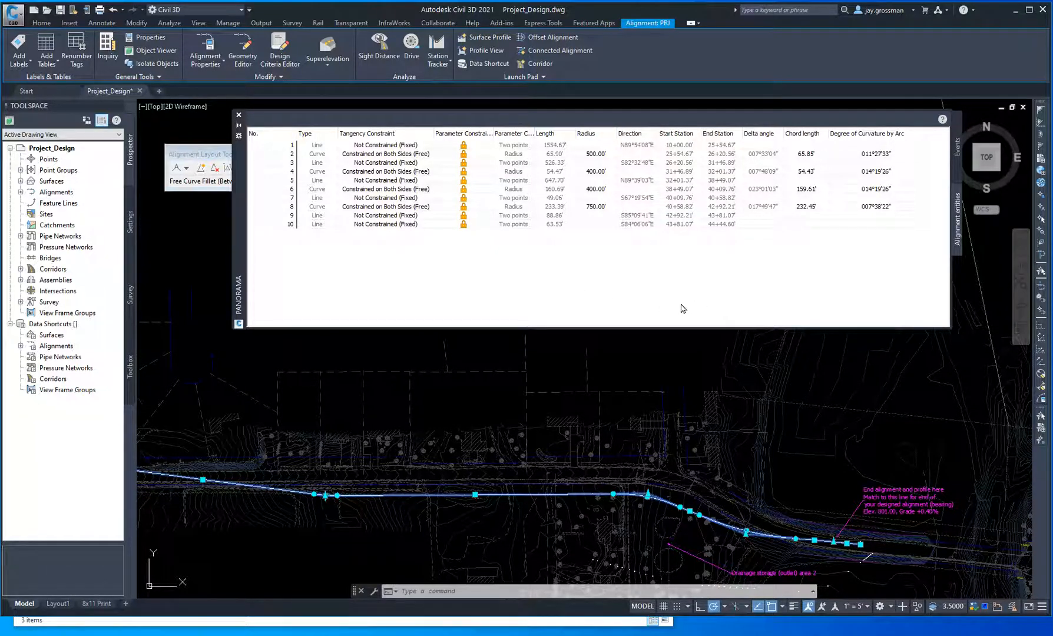
left_click(239, 116)
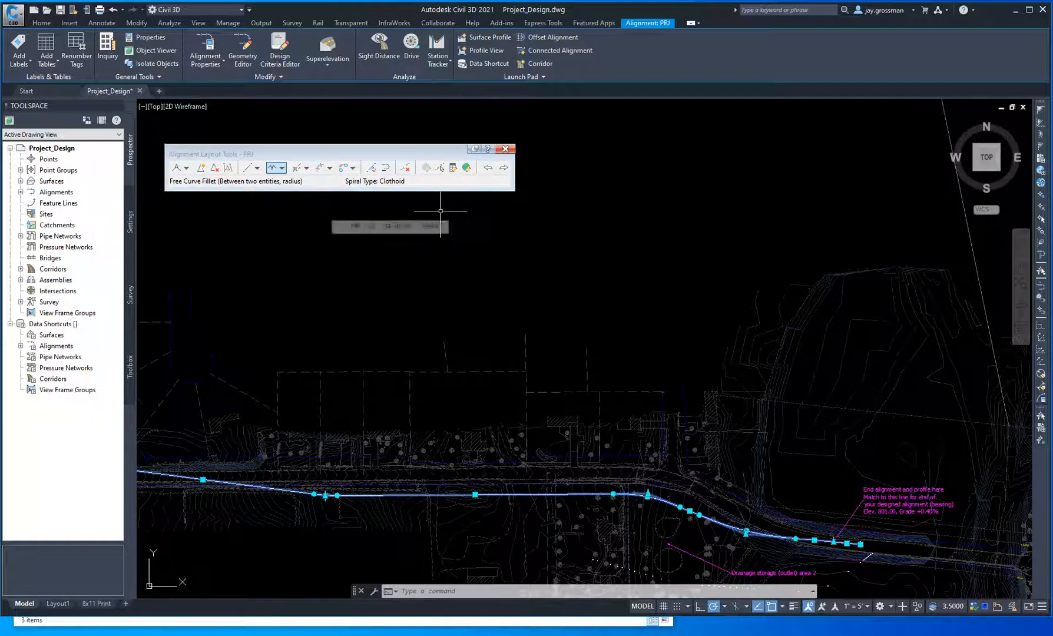
key("Escape")
key("Escape")
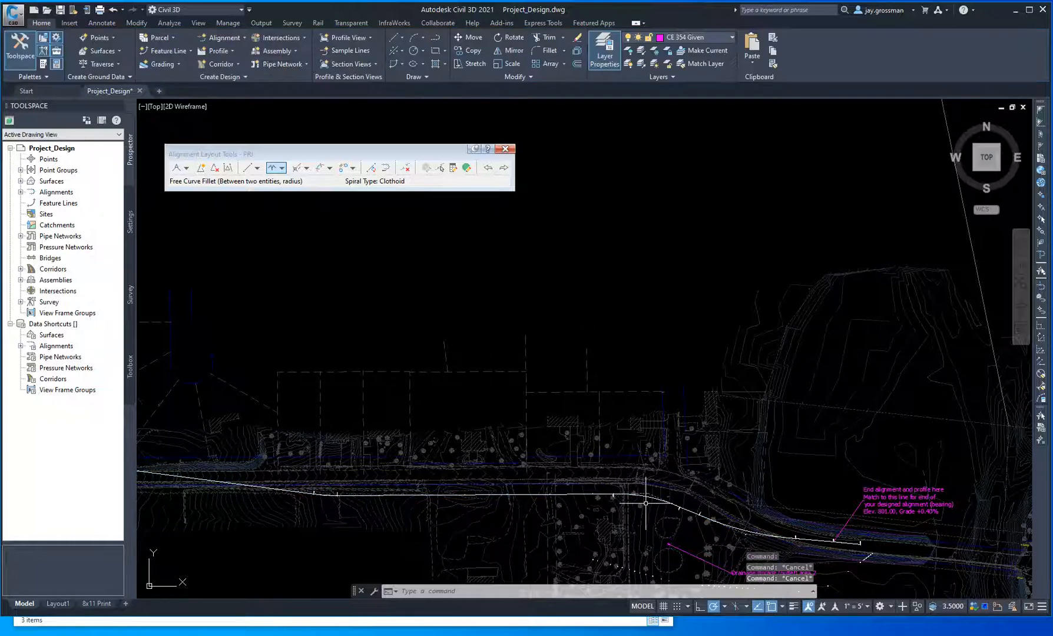
Step: Close the alignment layout tools for the PRJ alignment
middle_click_drag(642, 520, 527, 435)
scroll(533, 419, "up", 8)
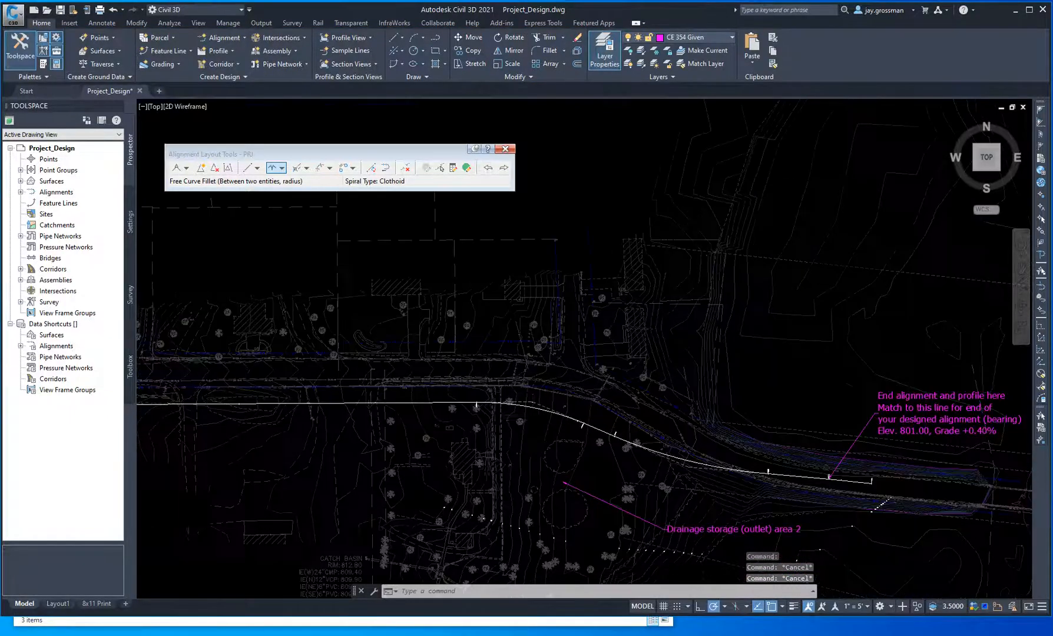
scroll(660, 489, "down", 6)
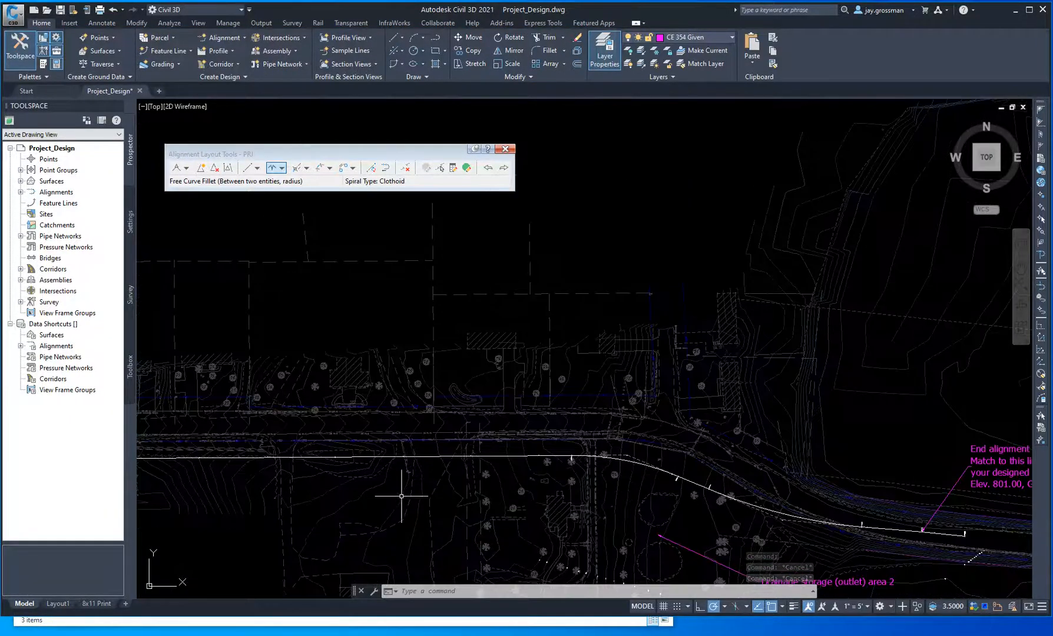
middle_click_drag(404, 488, 607, 476)
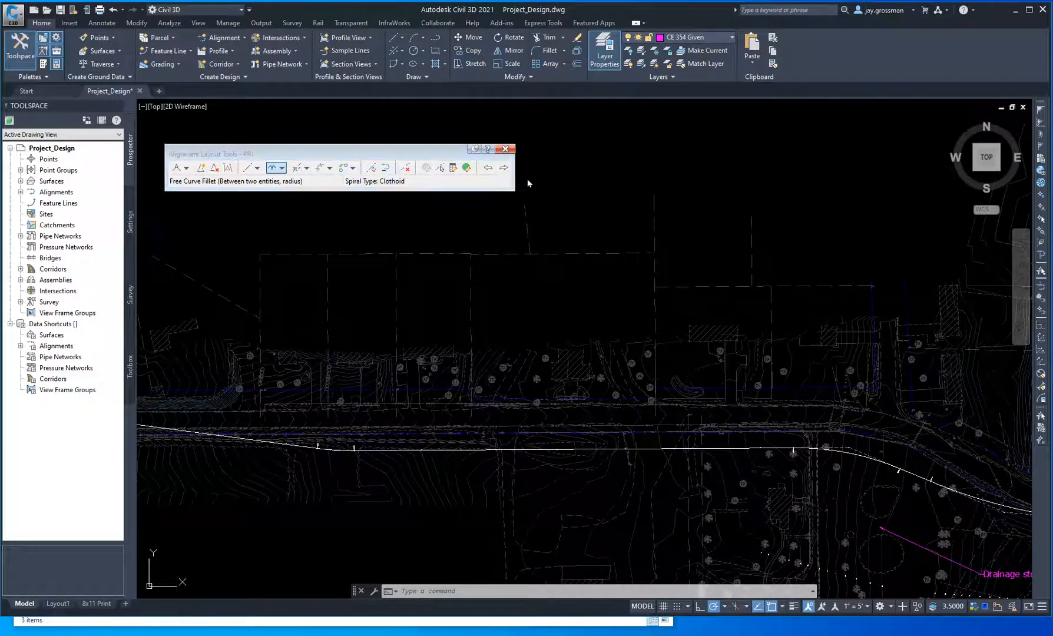
left_click(505, 151)
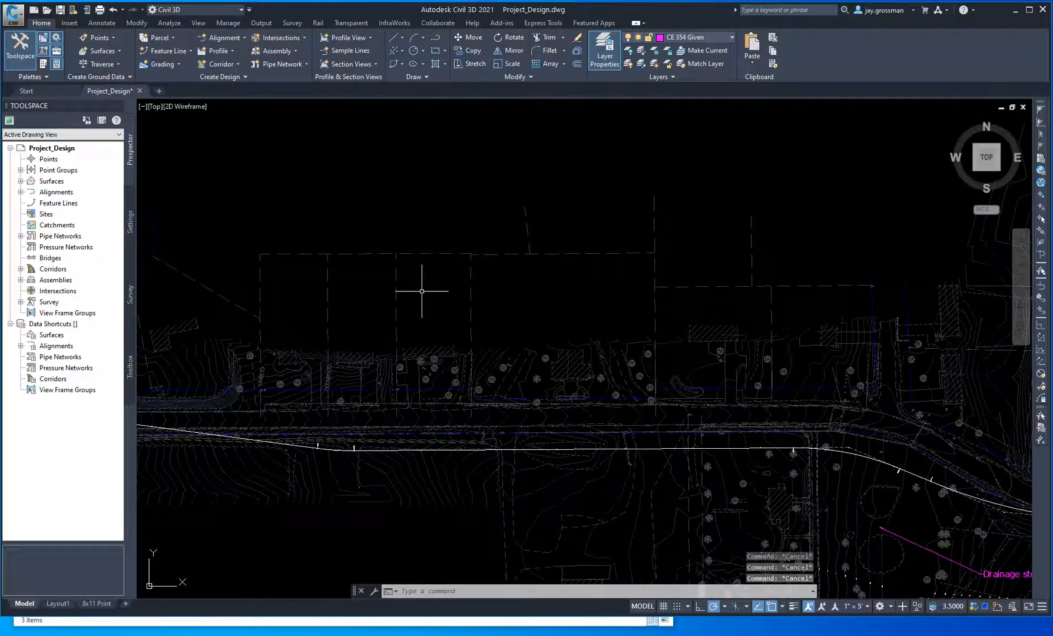
Step: Review the PRJ alignment along its full length, from the starting intersection through its curves to the given end line
scroll(420, 289, "down", 3)
scroll(328, 348, "up", 5)
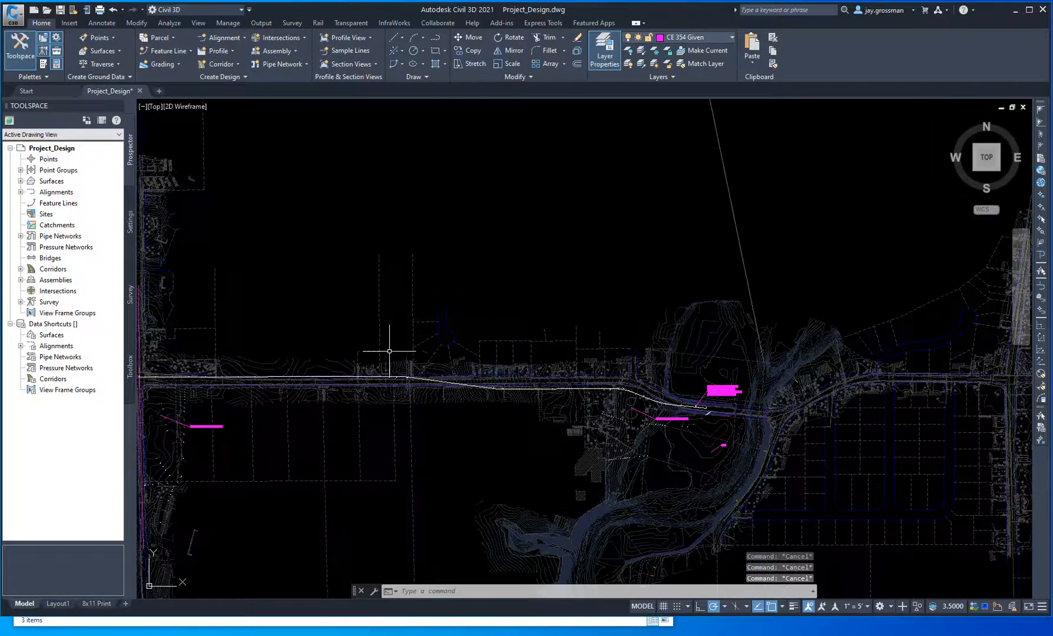
middle_click_drag(372, 477, 580, 425)
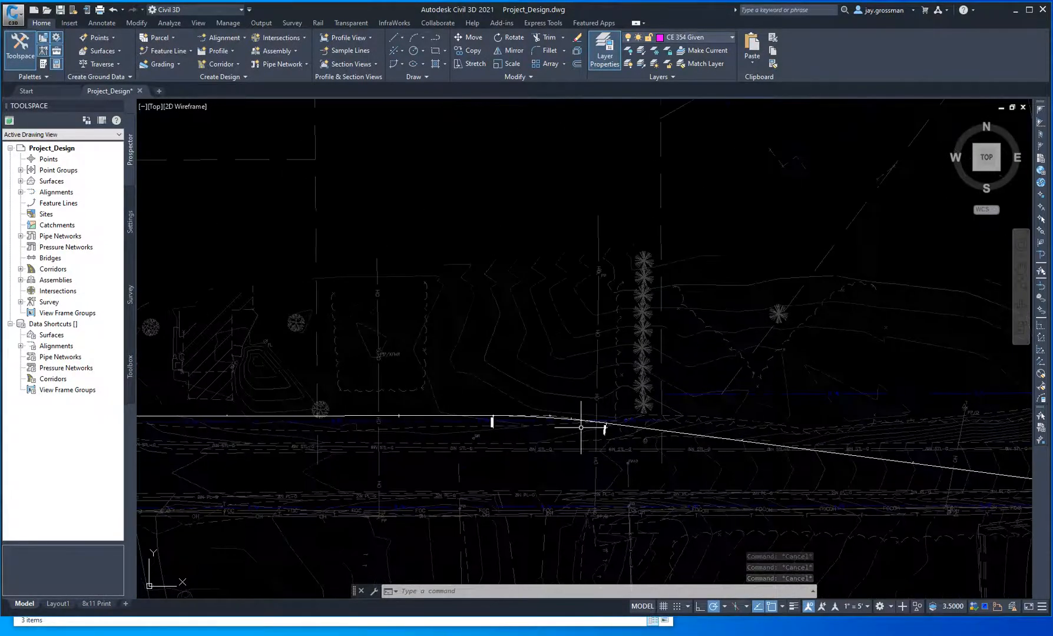
scroll(541, 433, "down", 4)
scroll(612, 471, "down", 4)
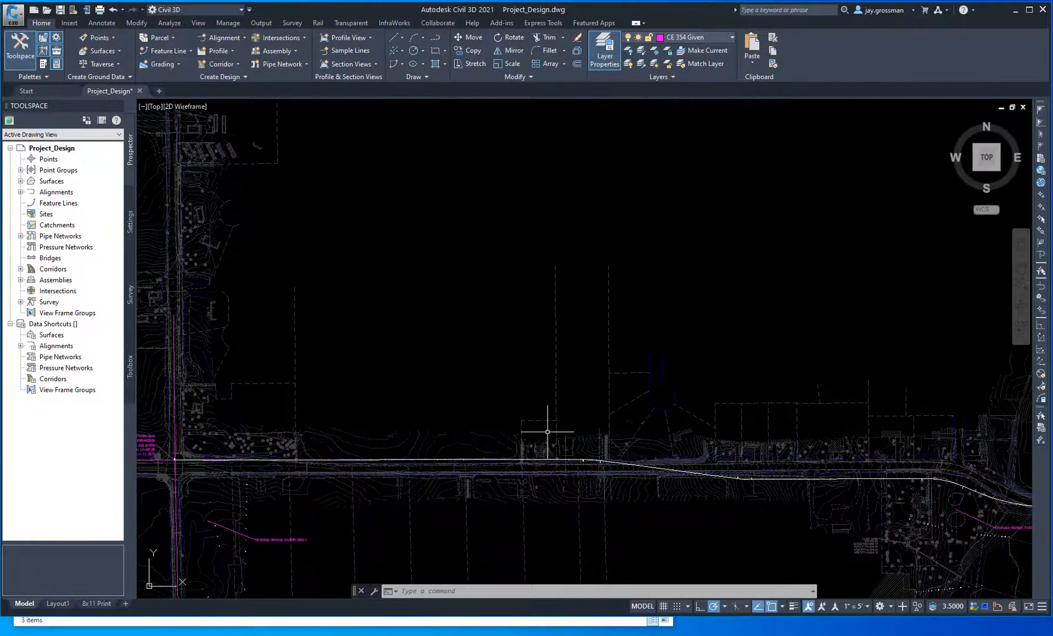
middle_click_drag(459, 421, 620, 393)
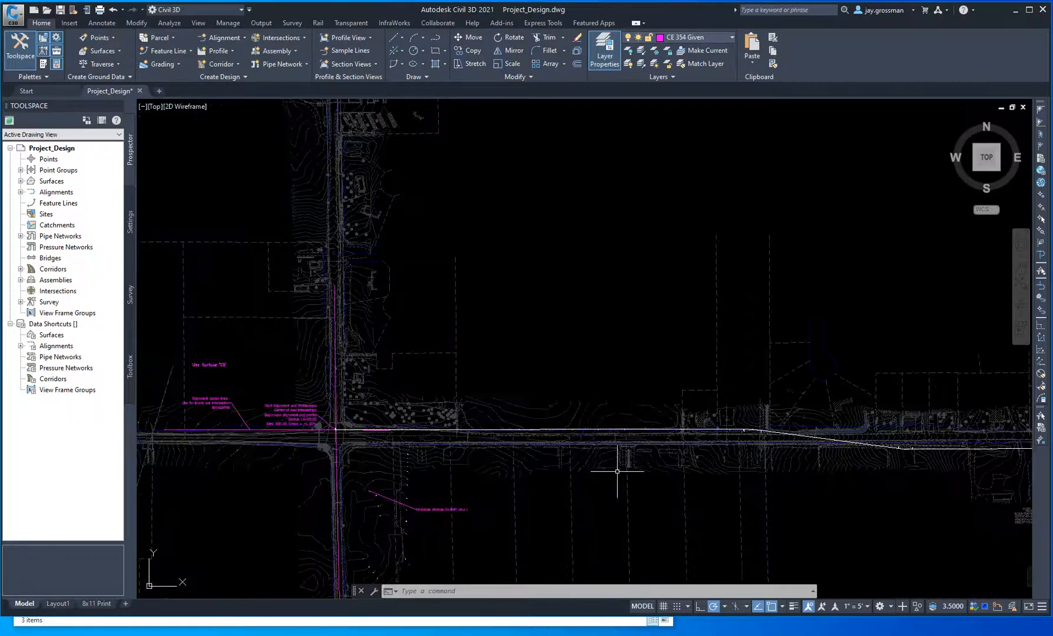
middle_click_drag(714, 490, 575, 446)
scroll(588, 446, "down", 4)
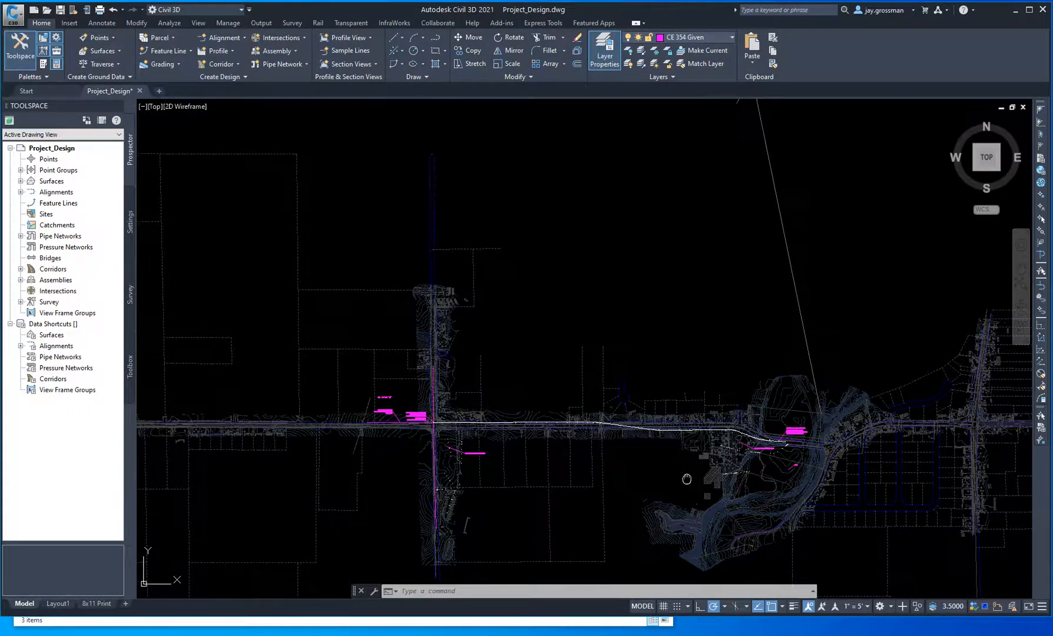
middle_click_drag(686, 476, 646, 461)
scroll(653, 468, "up", 4)
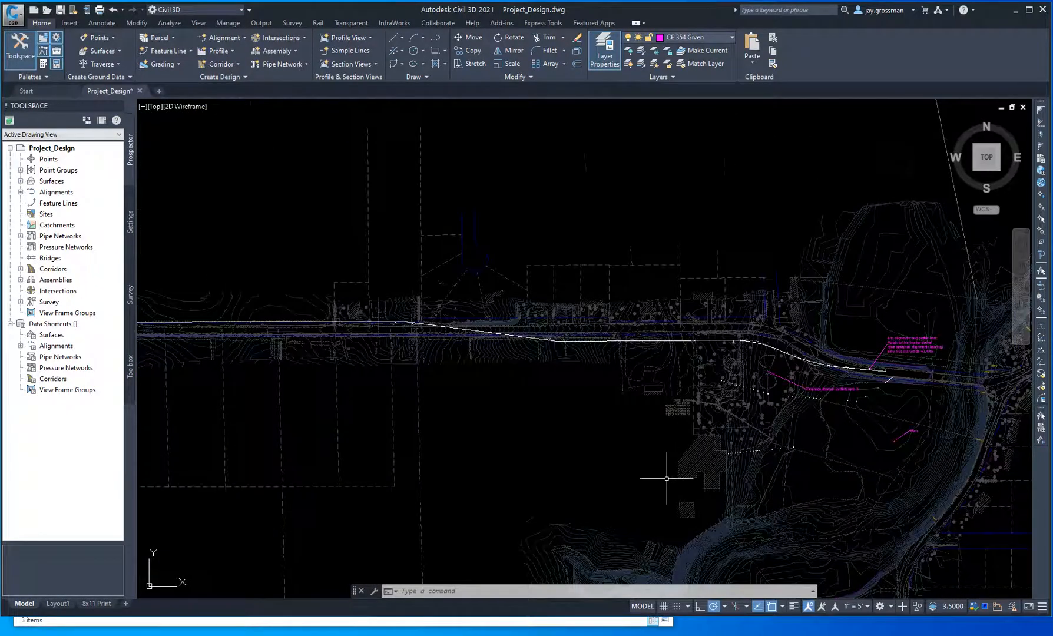
scroll(707, 412, "up", 5)
scroll(714, 282, "down", 3)
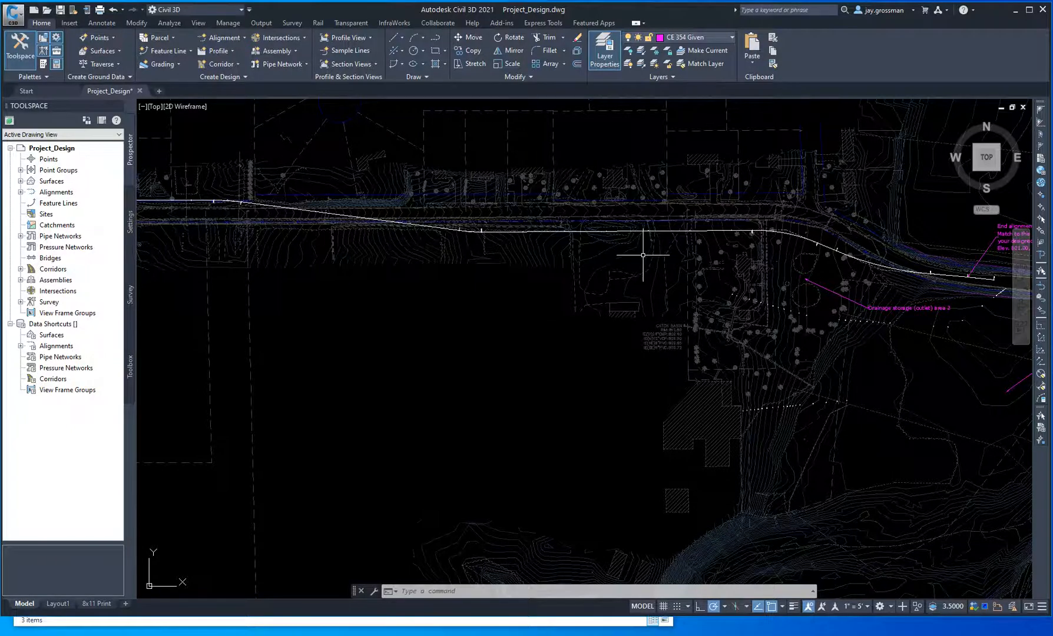
middle_click_drag(520, 322, 695, 393)
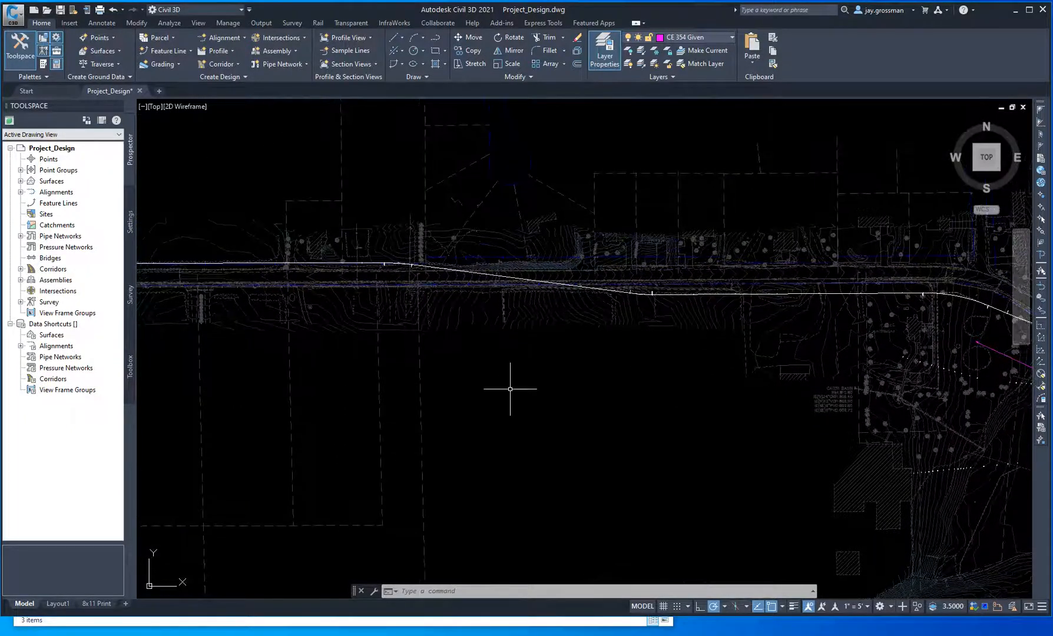
scroll(512, 383, "down", 3)
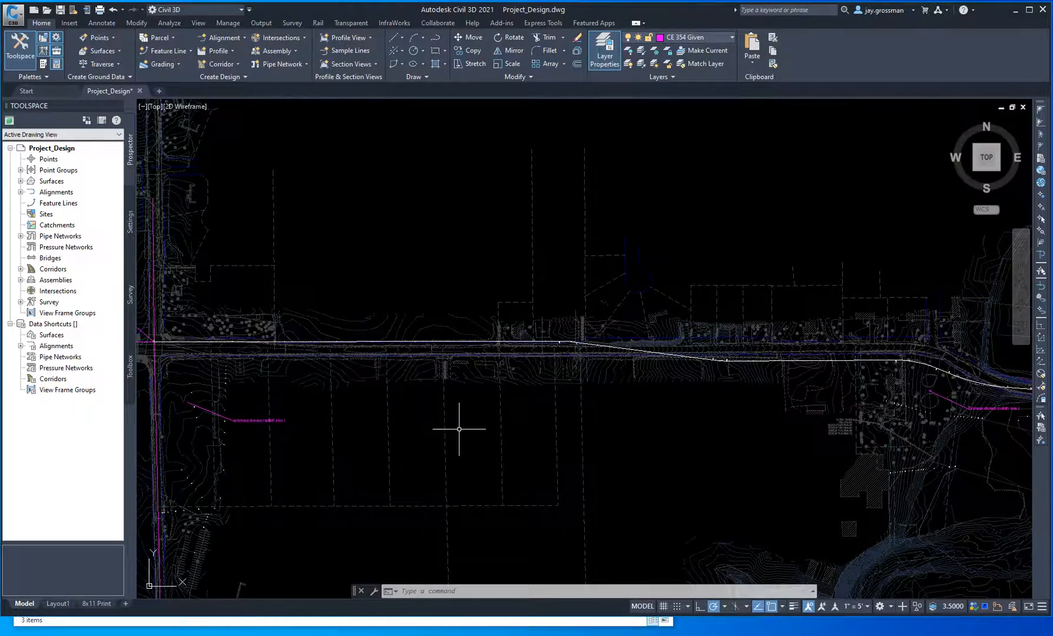
scroll(435, 429, "down", 3)
middle_click_drag(430, 430, 492, 424)
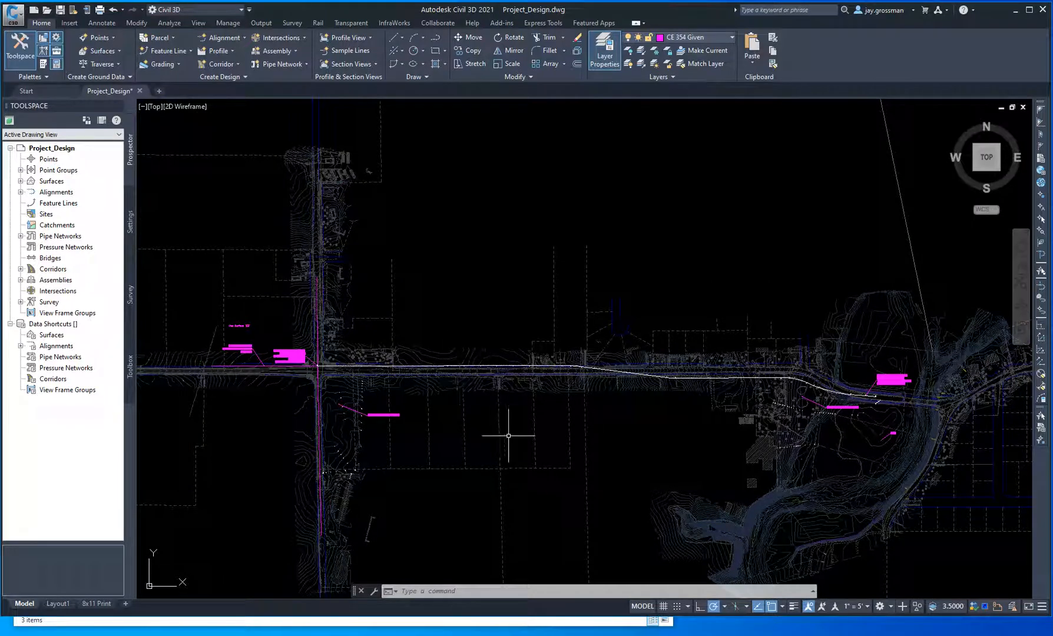
scroll(667, 370, "up", 4)
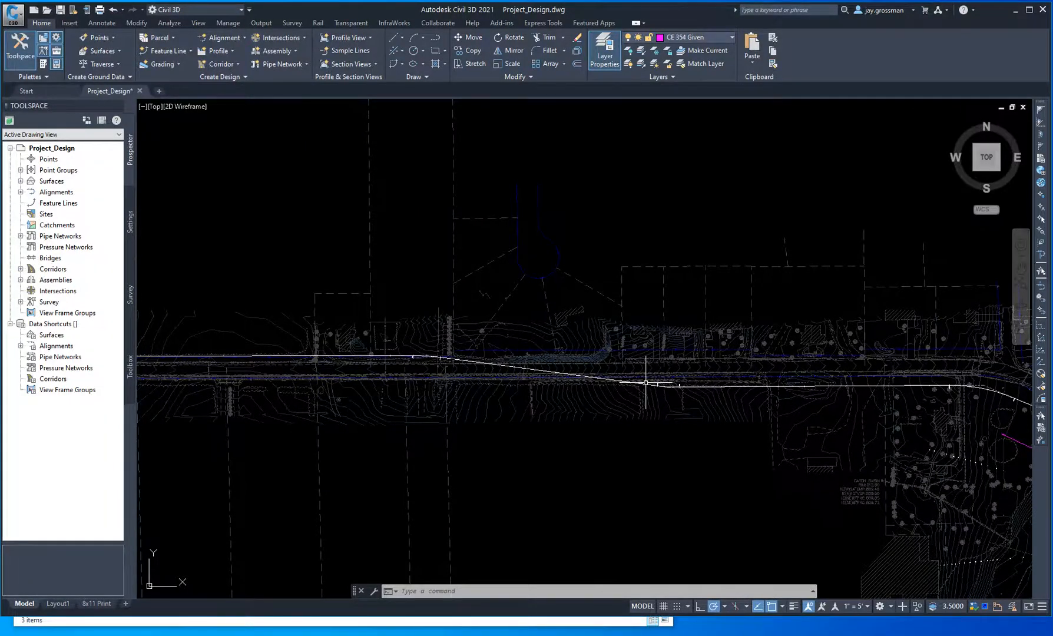
scroll(647, 386, "up", 2)
scroll(639, 385, "up", 2)
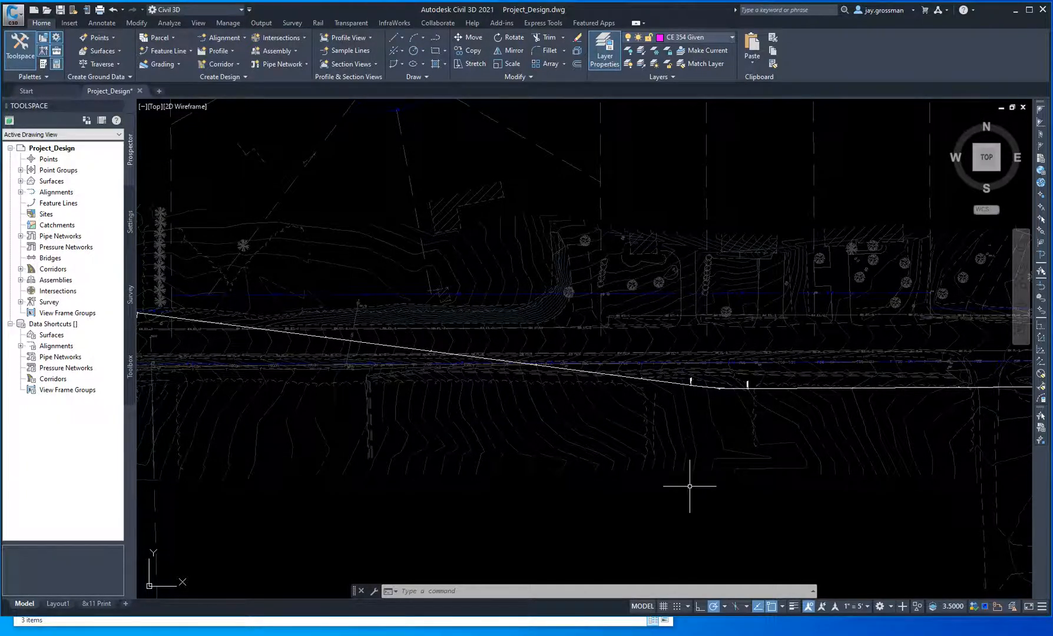
scroll(706, 459, "down", 2)
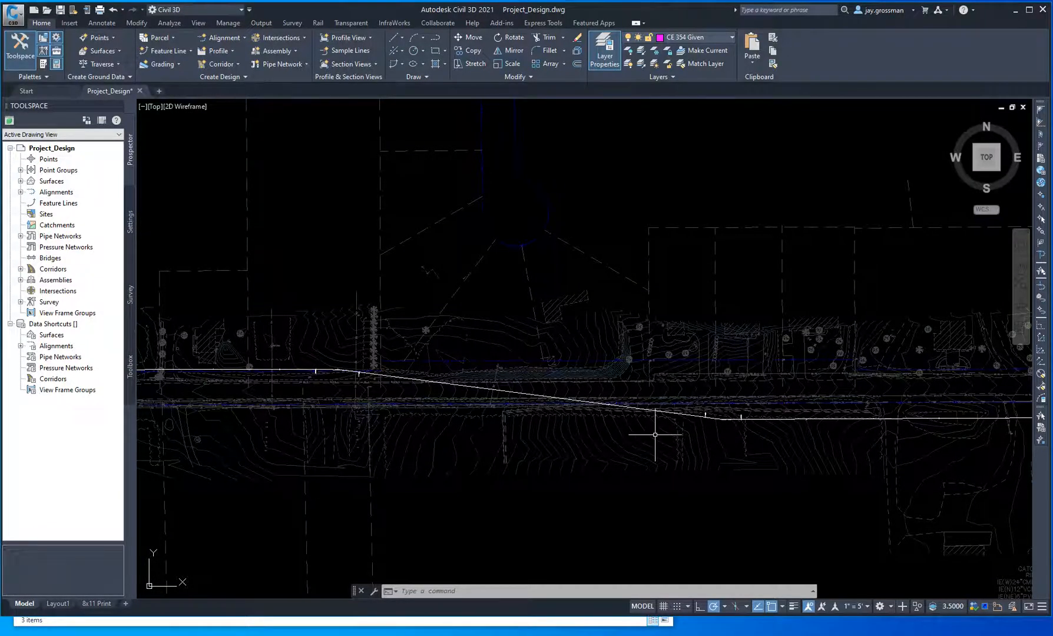
scroll(600, 470, "down", 2)
middle_click_drag(699, 460, 507, 445)
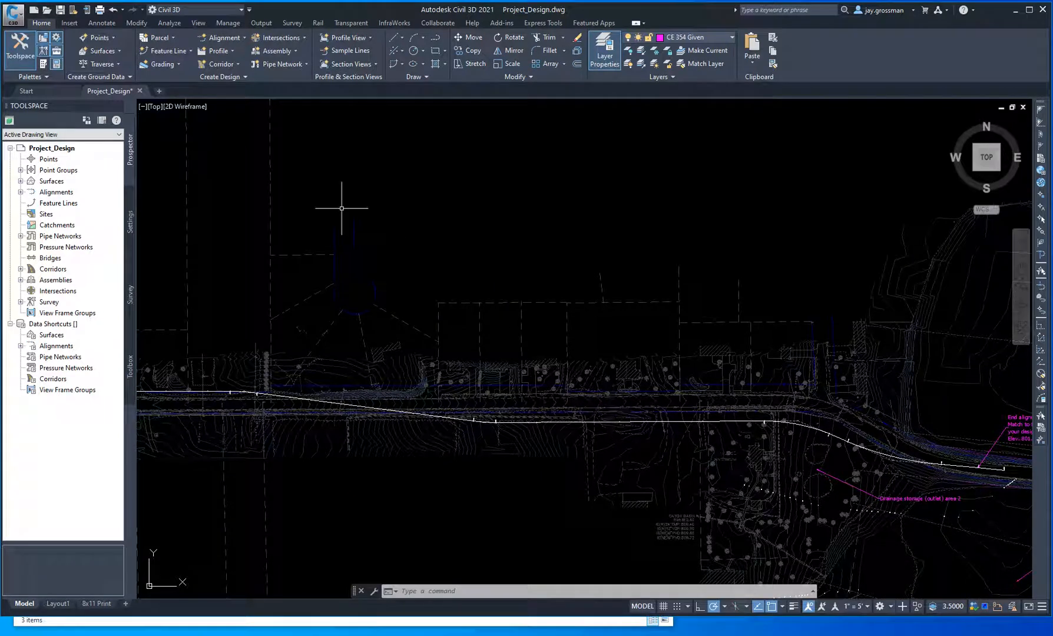
Step: Look through the profile creation commands and inspect the second curve, where the alignment straightens just south of the existing road
left_click(219, 52)
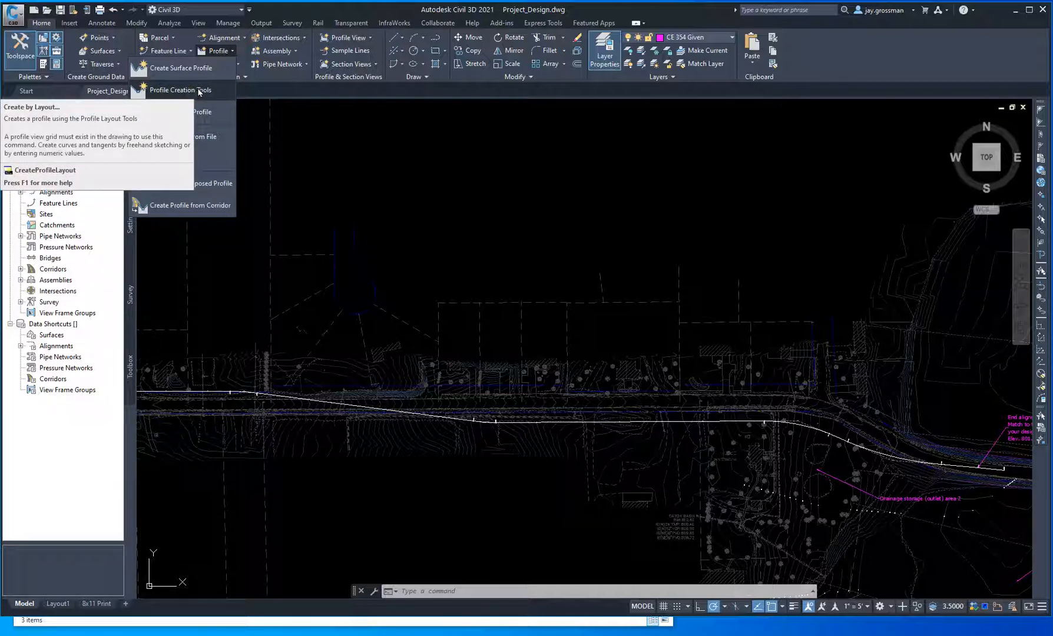
scroll(522, 447, "up", 3)
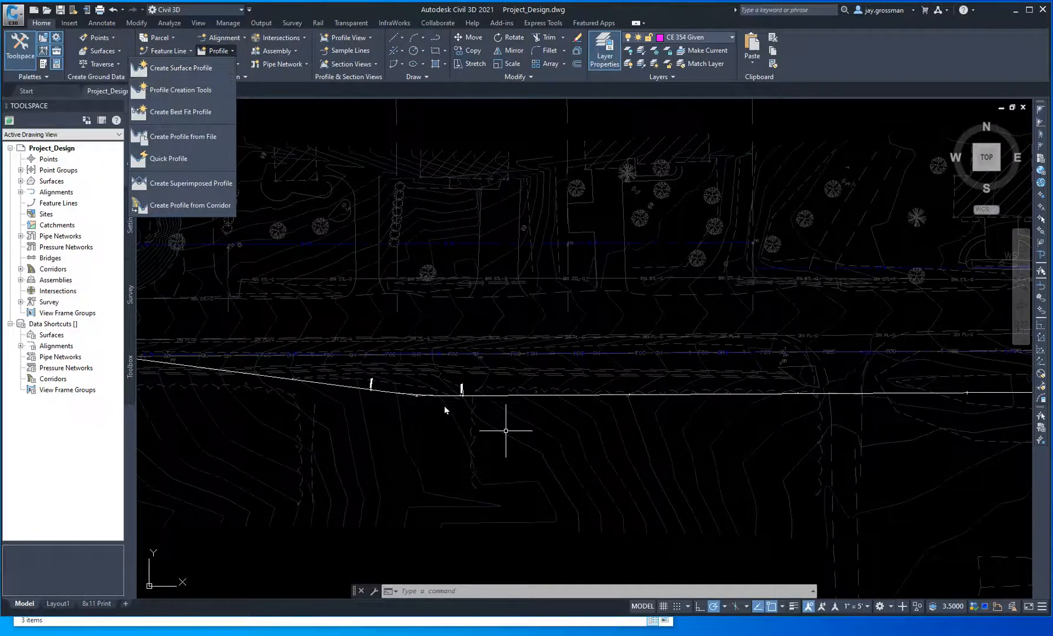
scroll(445, 410, "up", 4)
scroll(386, 406, "down", 2)
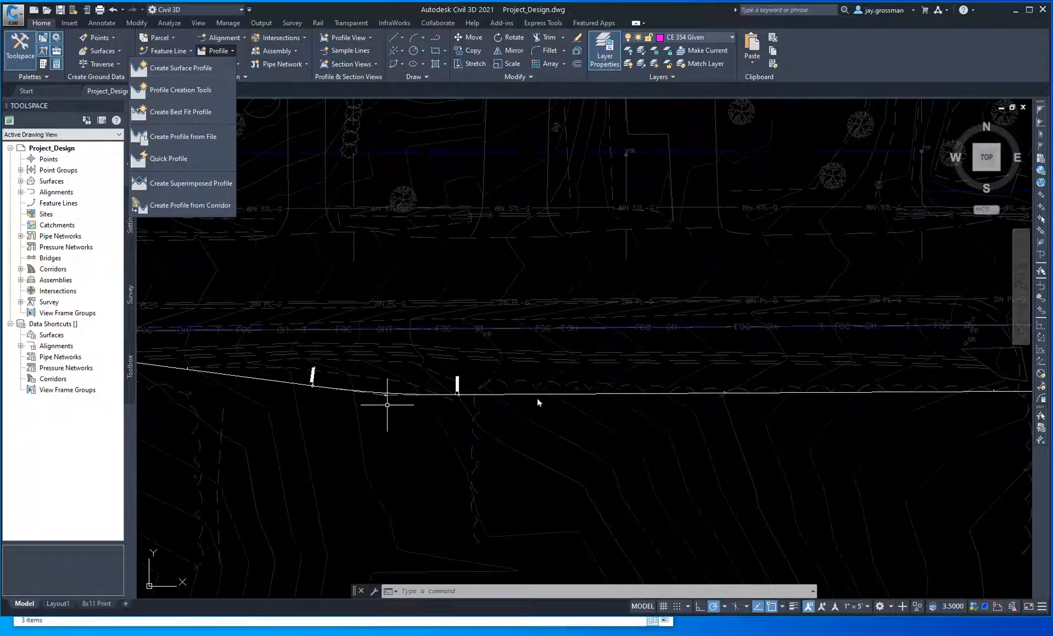
scroll(585, 388, "up", 2)
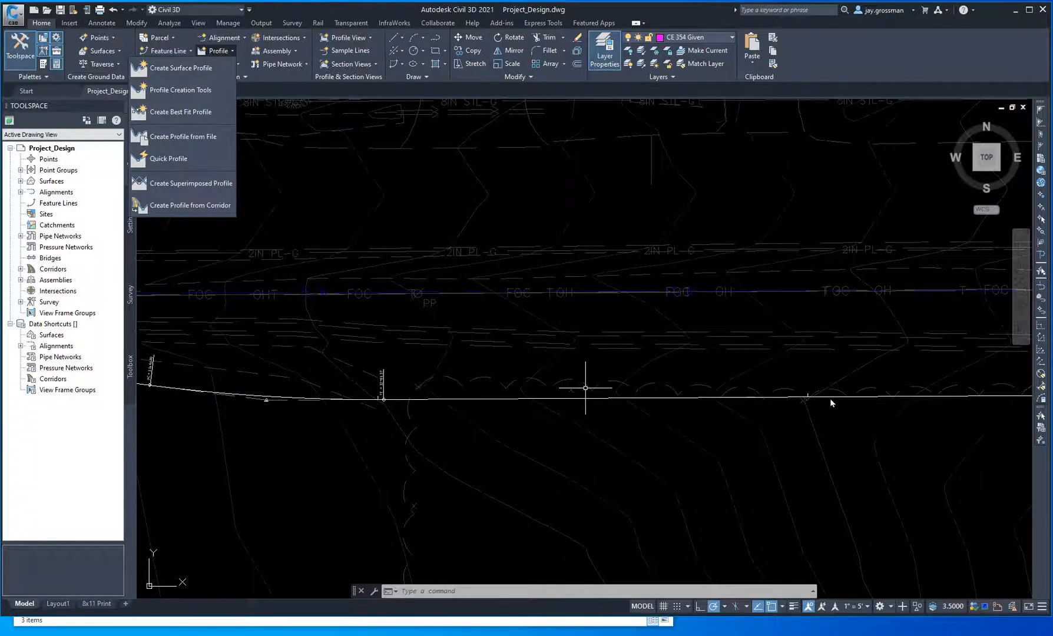
scroll(810, 416, "down", 6)
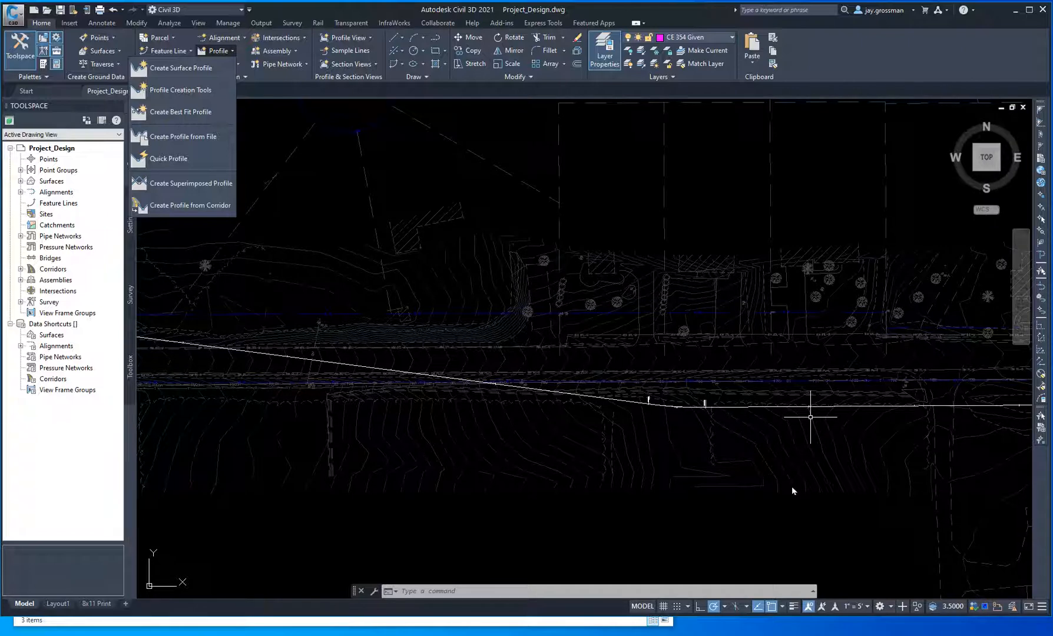
left_click(476, 393)
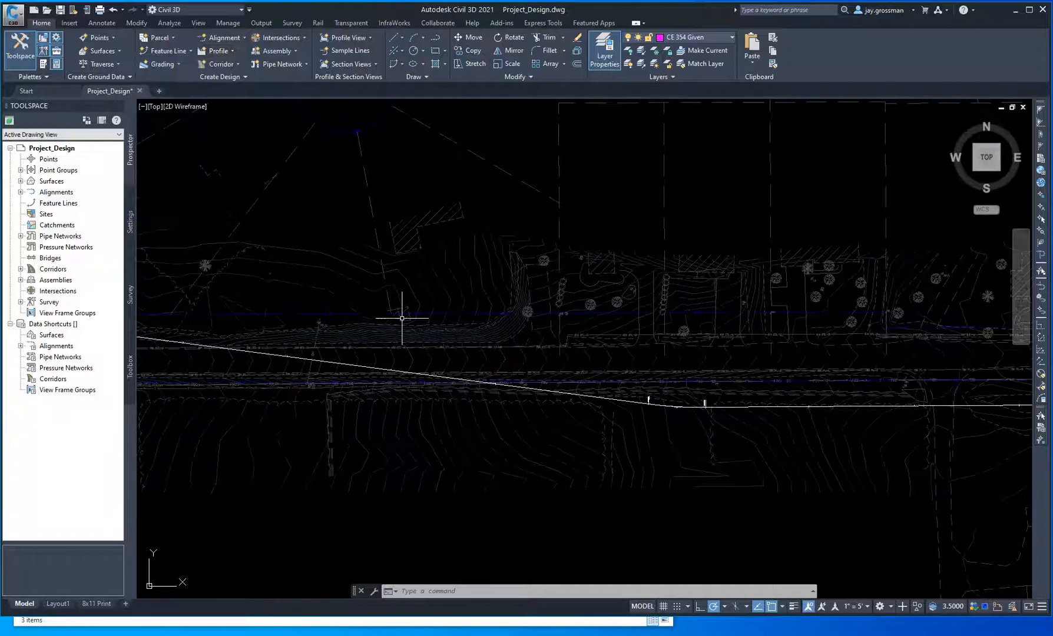
scroll(679, 435, "up", 4)
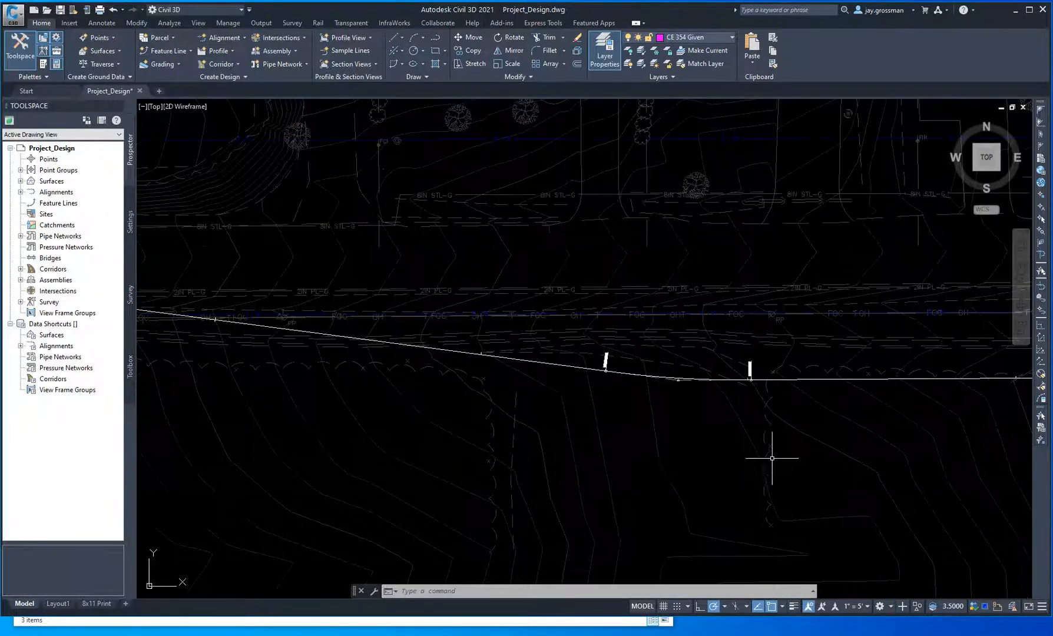
Step: Review the PRJ alignment from its second curve toward the end line and back west to the starting intersection
middle_click_drag(827, 453, 428, 469)
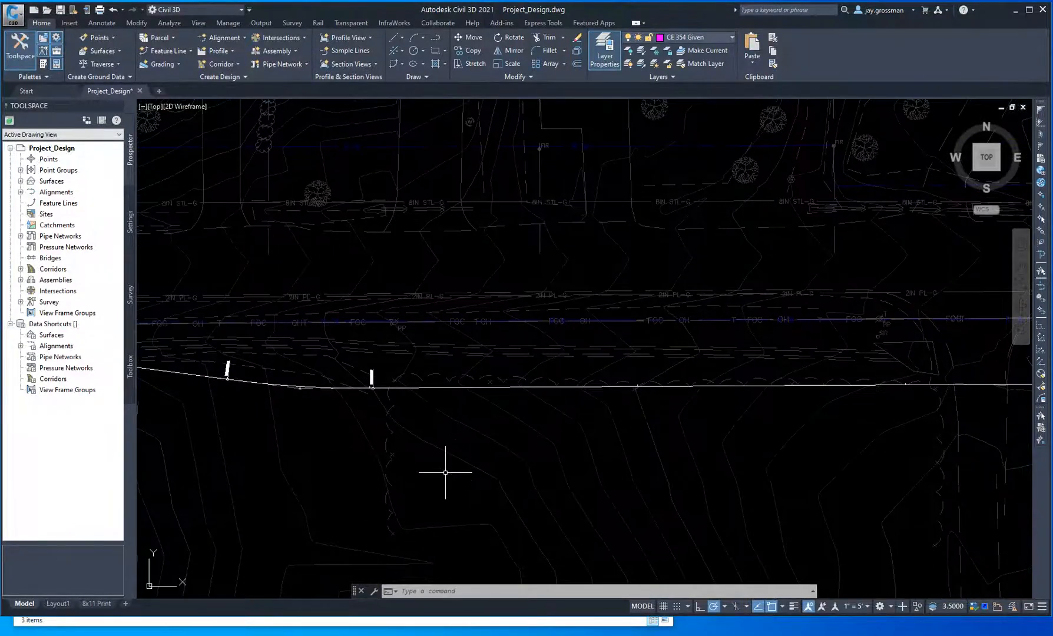
scroll(387, 426, "down", 2)
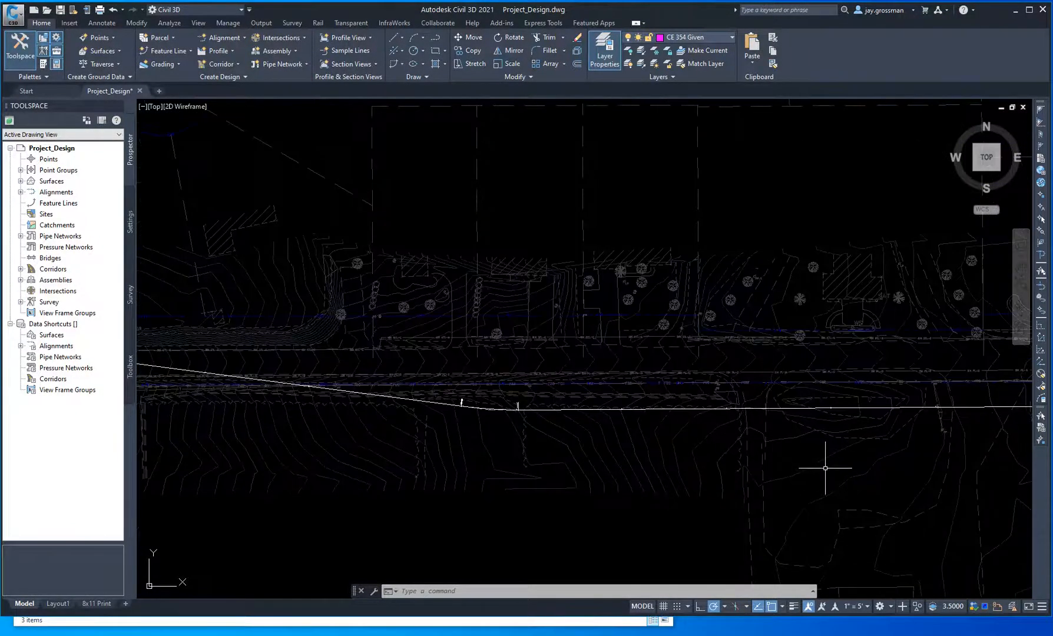
scroll(498, 480, "down", 5)
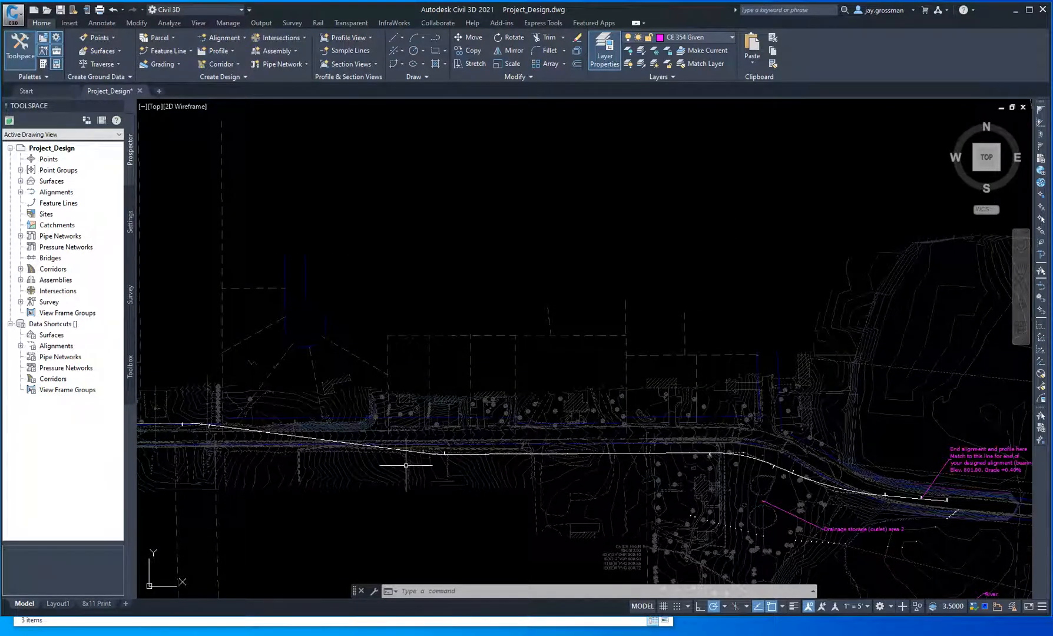
scroll(294, 477, "up", 2)
middle_click_drag(347, 477, 530, 481)
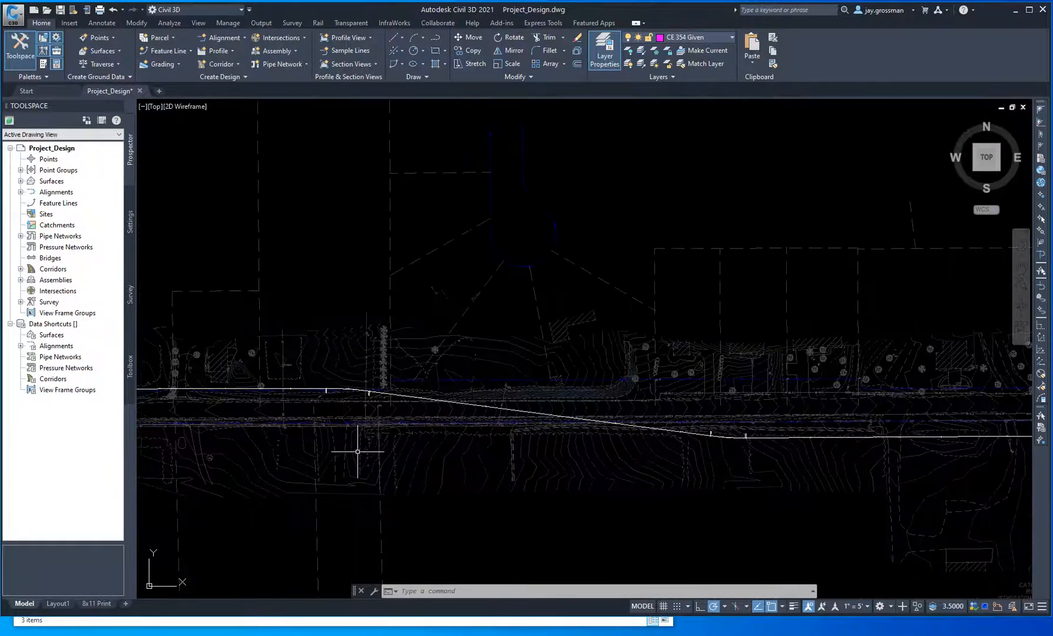
middle_click_drag(256, 438, 541, 454)
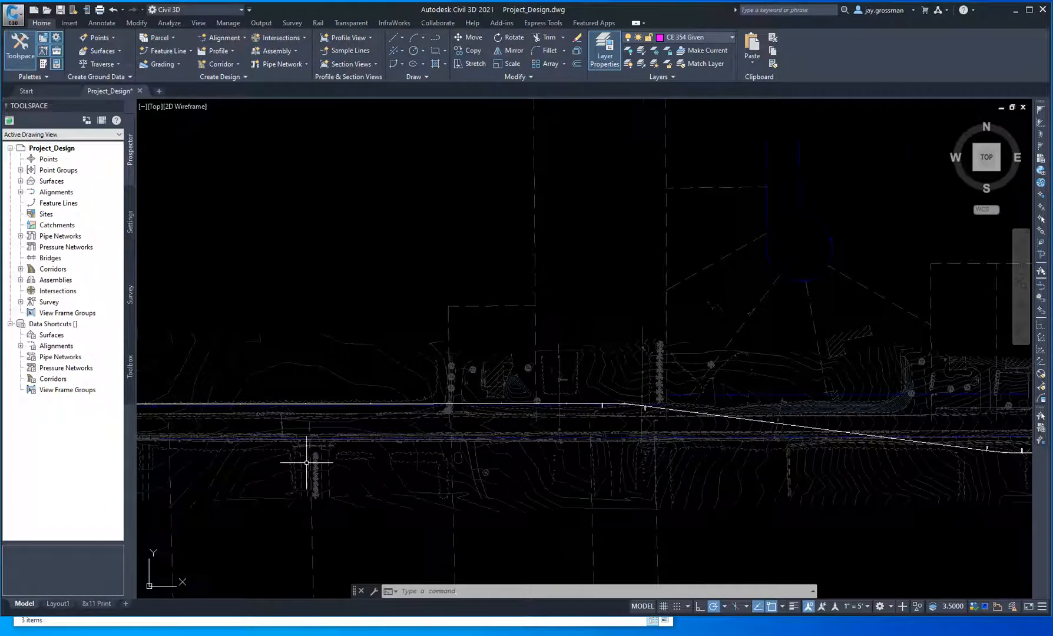
middle_click_drag(307, 463, 520, 470)
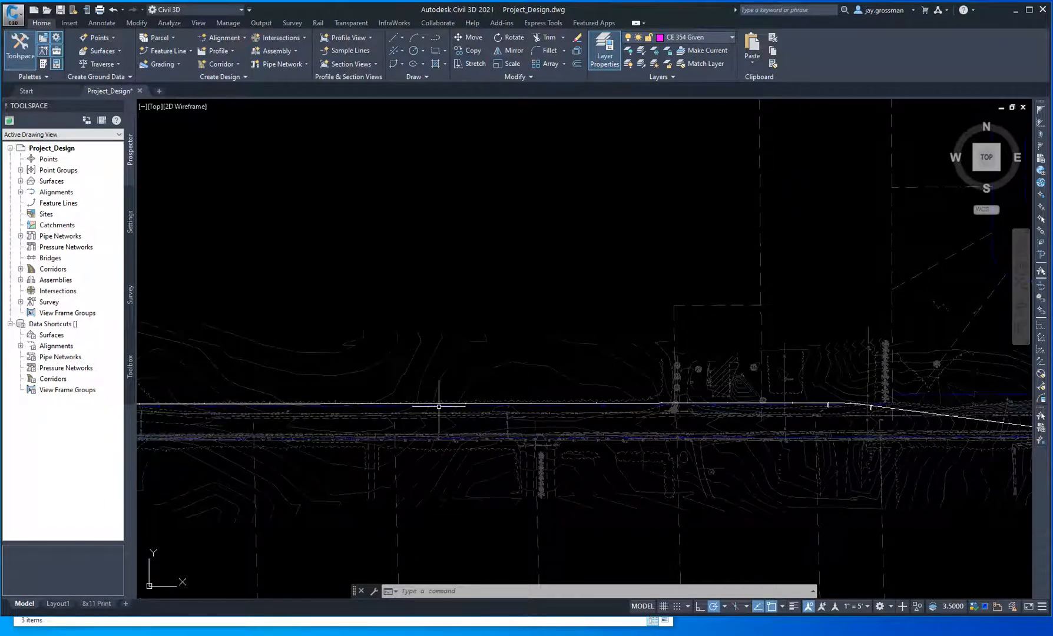
scroll(338, 459, "down", 2)
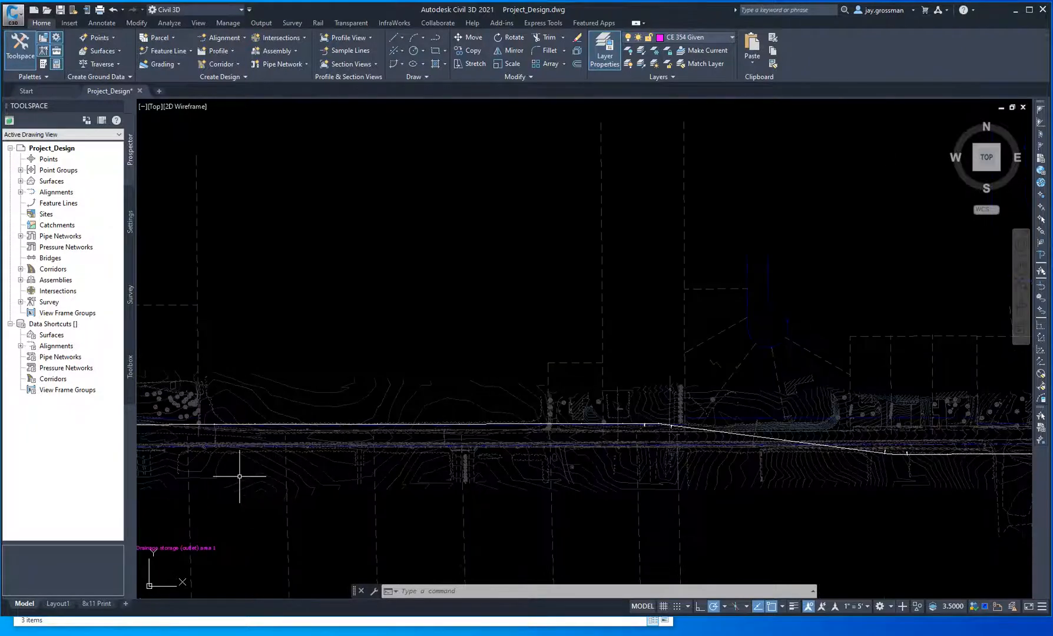
middle_click_drag(237, 477, 485, 504)
scroll(341, 471, "up", 4)
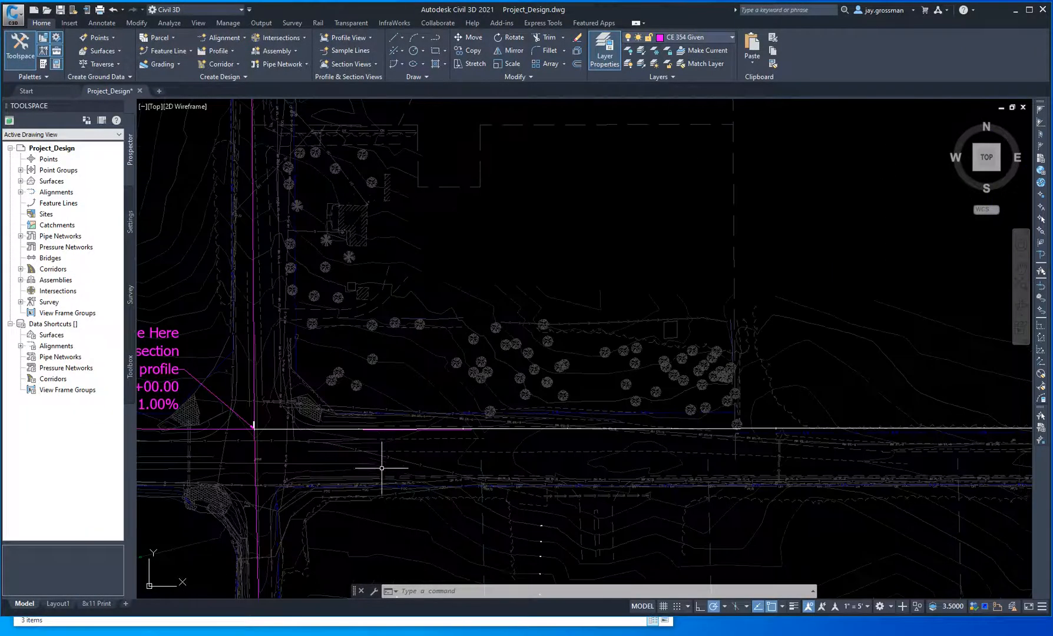
left_click(216, 51)
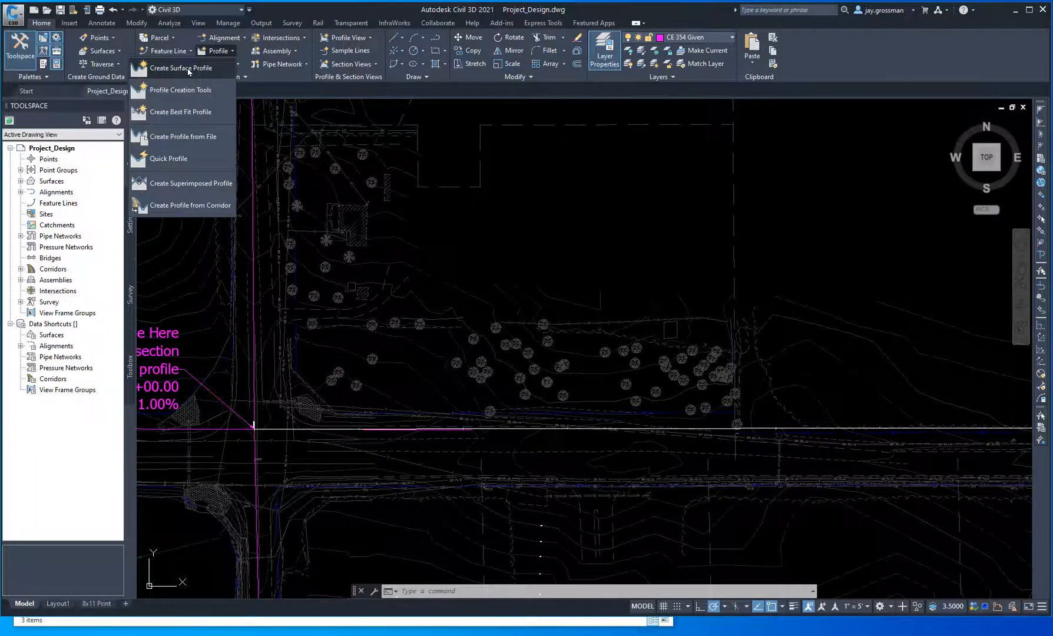
left_click(166, 69)
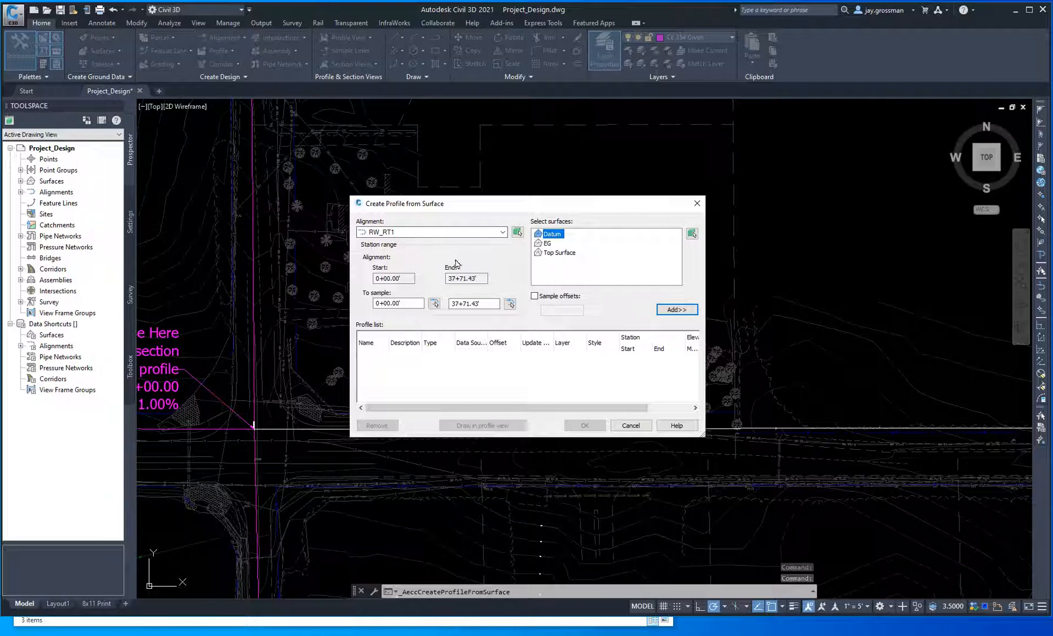
left_click(503, 233)
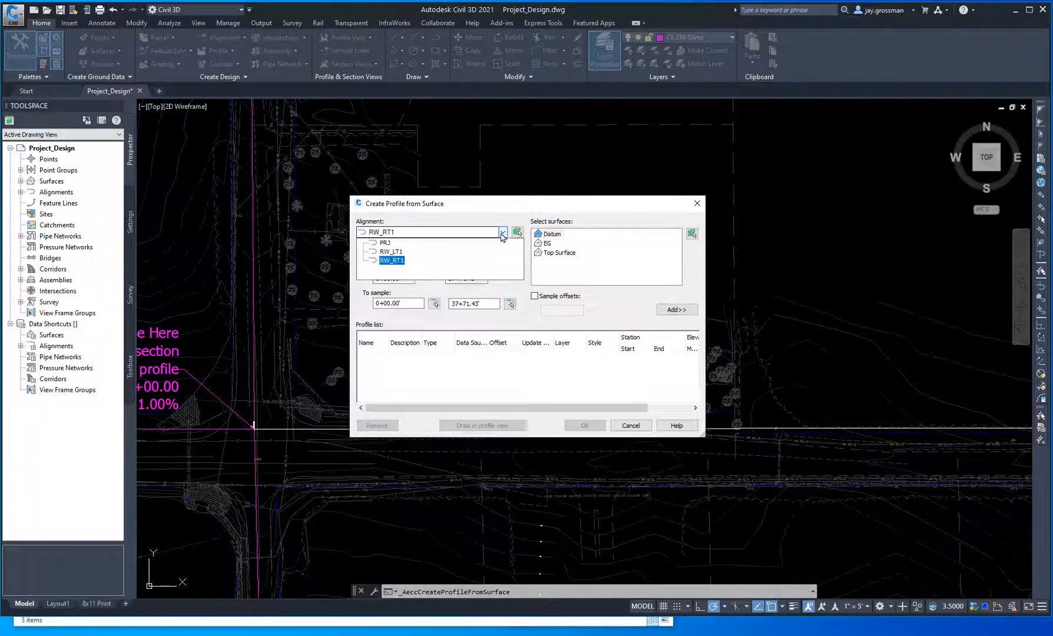
left_click(386, 242)
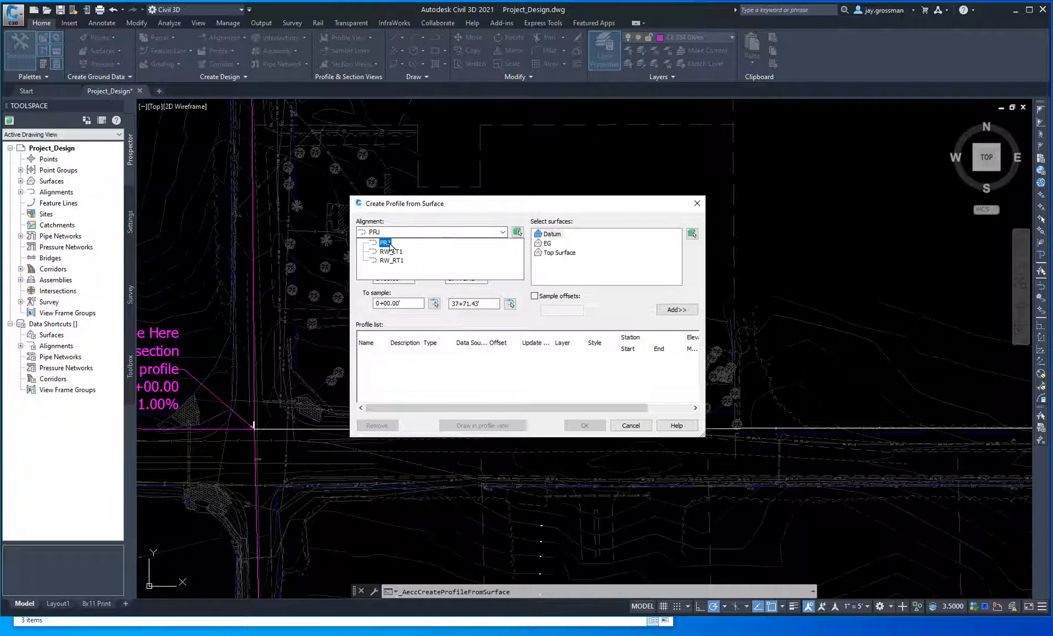
left_click(390, 244)
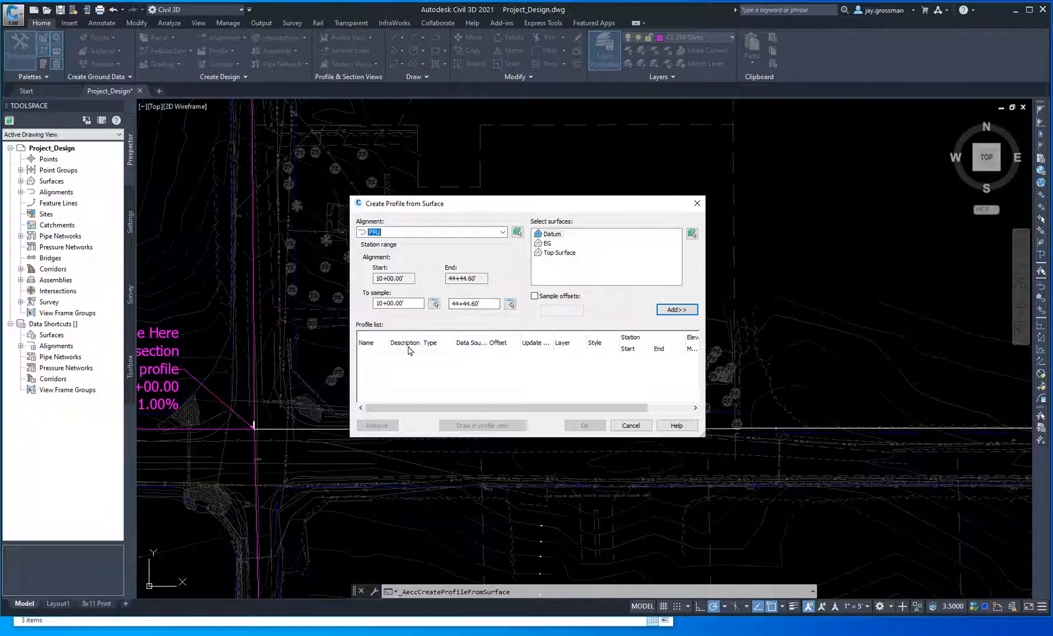
left_click(630, 425)
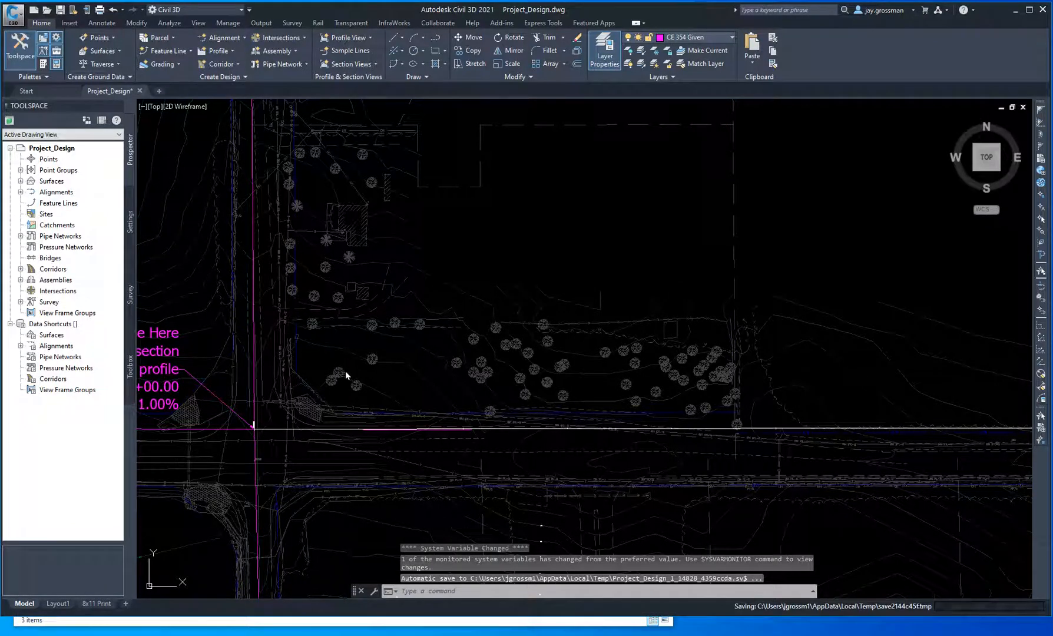
Step: Check the surface note near the starting intersection and add a surface profile sampled from EG along the full PRJ alignment
middle_click_drag(345, 357, 335, 356)
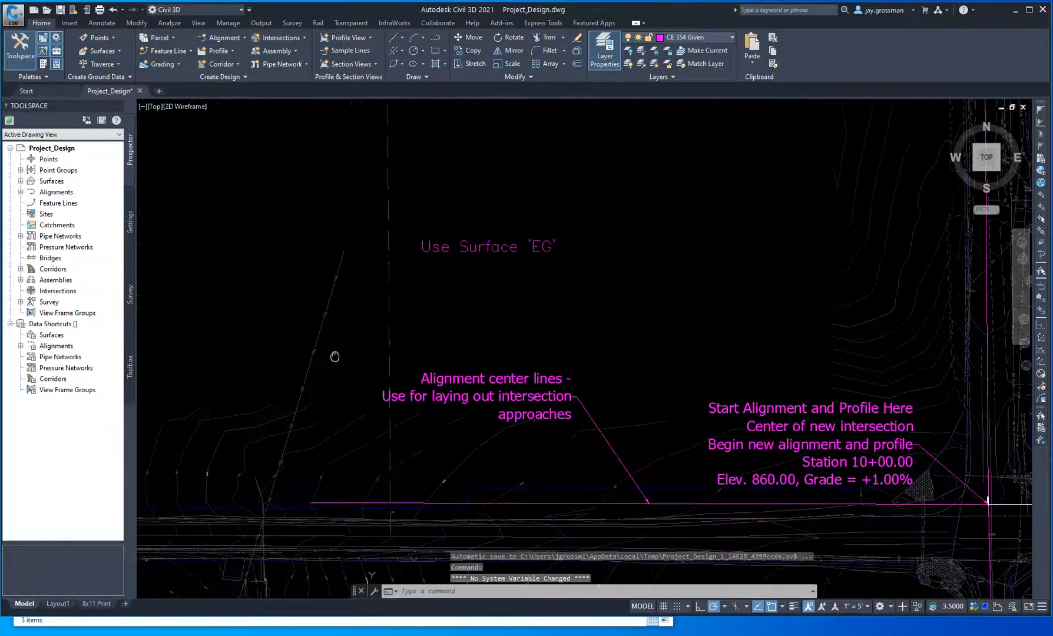
scroll(723, 407, "down", 3)
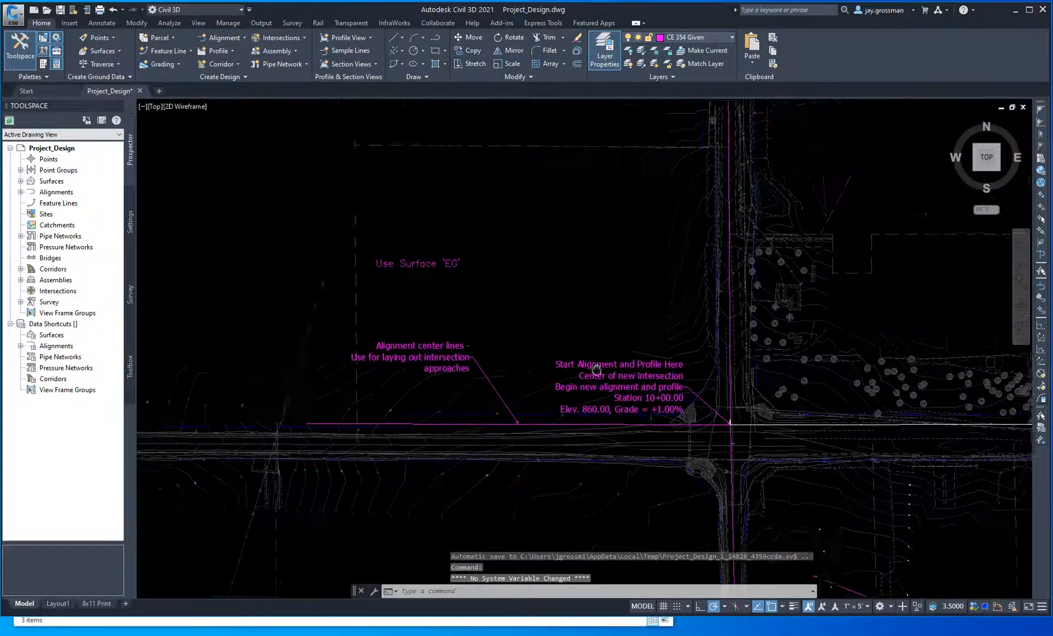
scroll(412, 276, "up", 4)
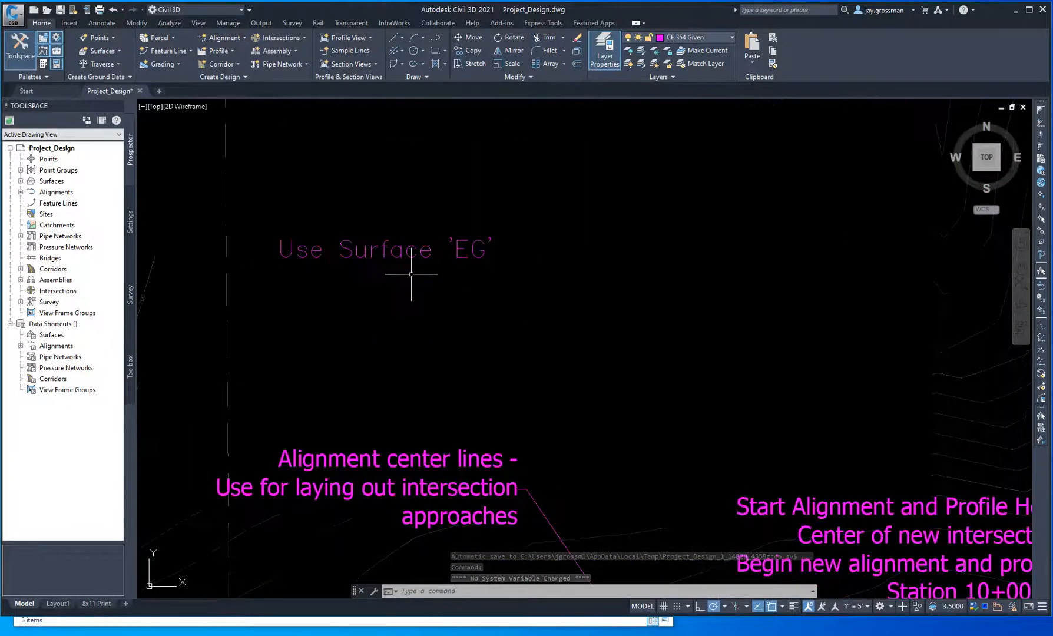
scroll(447, 253, "down", 5)
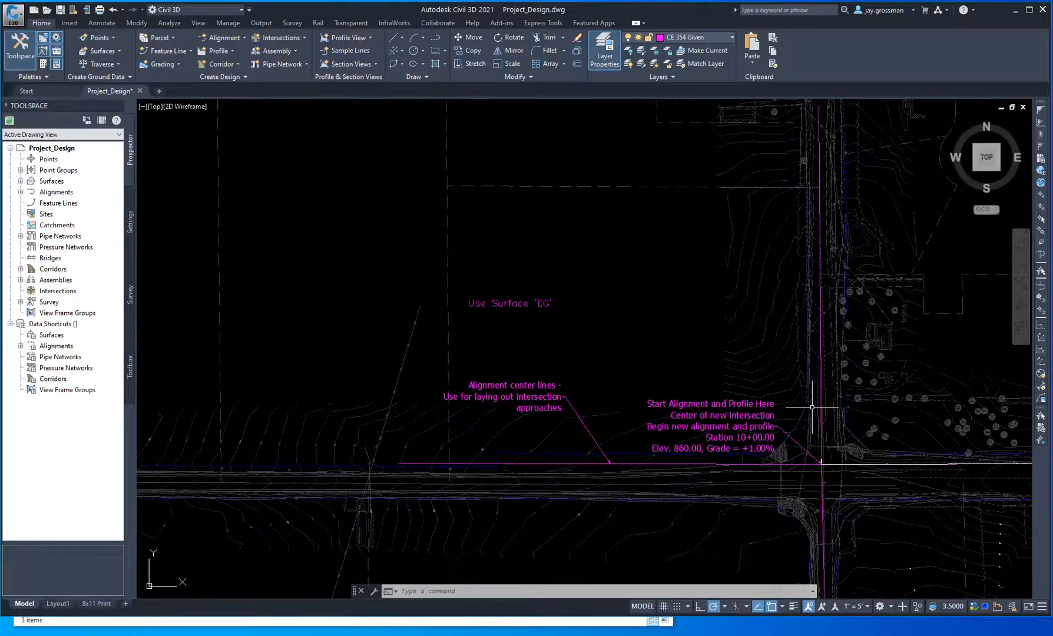
middle_click_drag(816, 409, 514, 348)
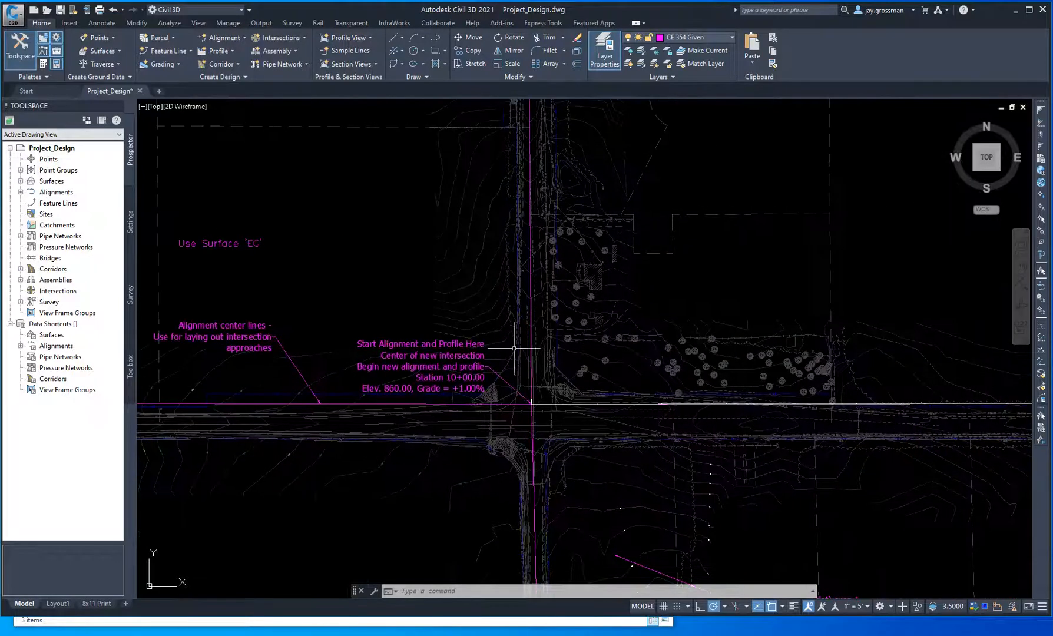
left_click(215, 52)
left_click(177, 68)
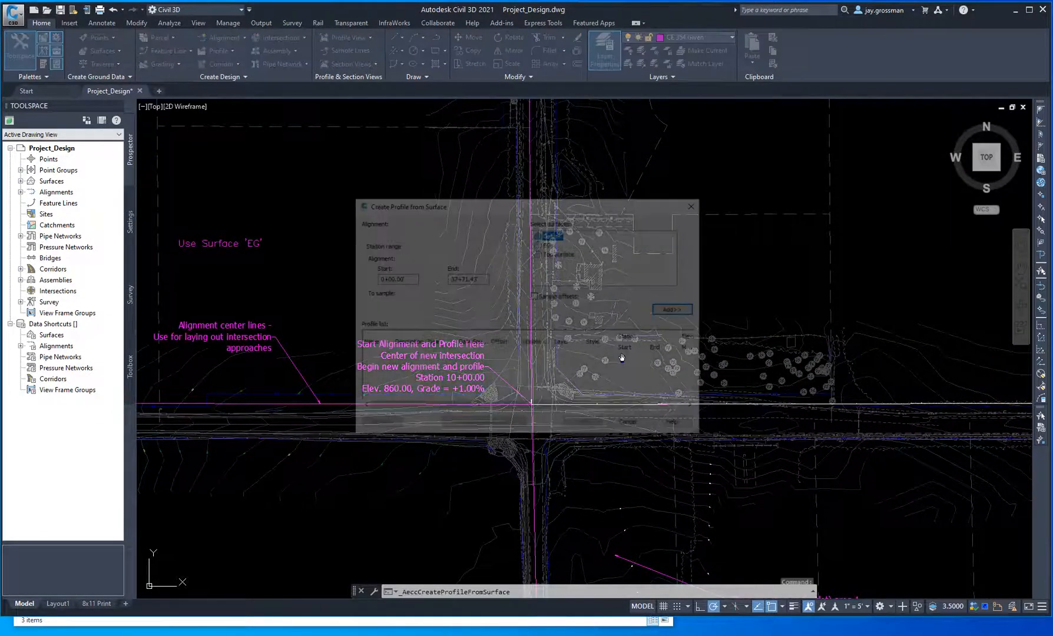
left_click(503, 232)
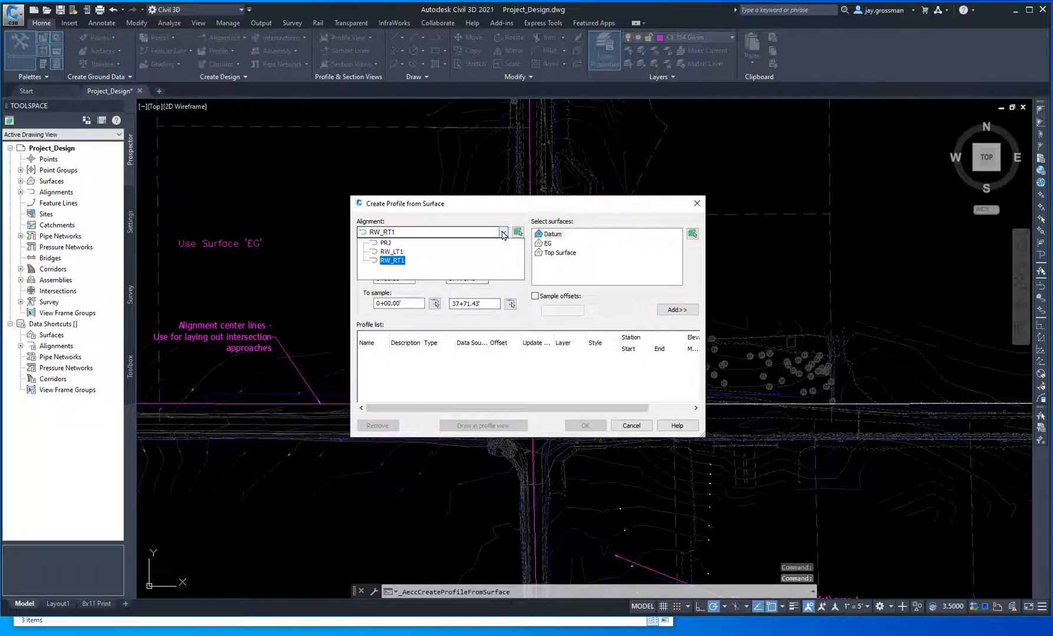
left_click(396, 244)
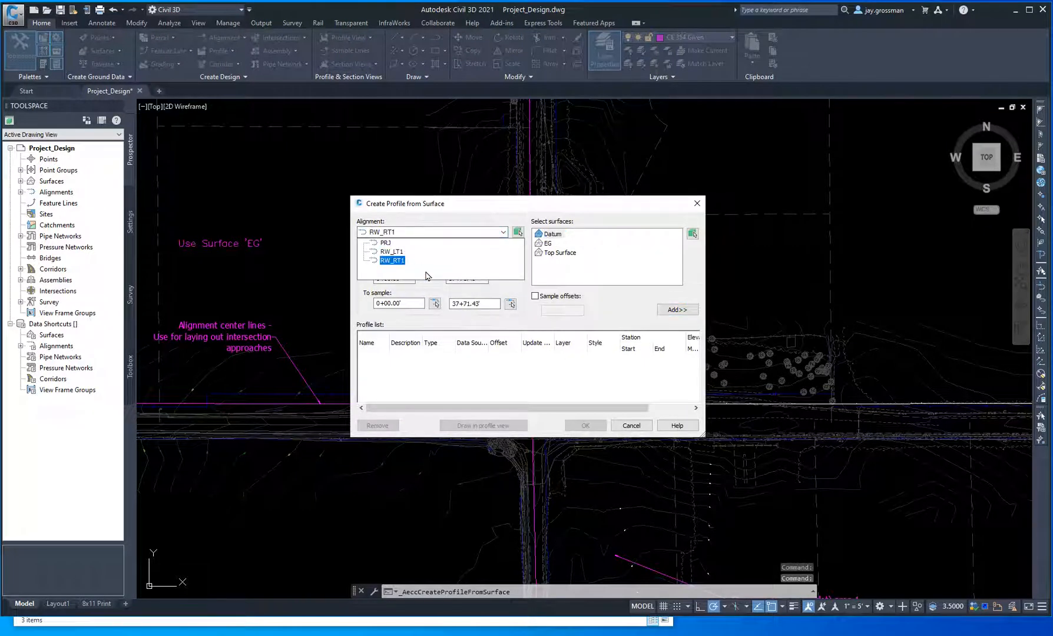
left_click(385, 245)
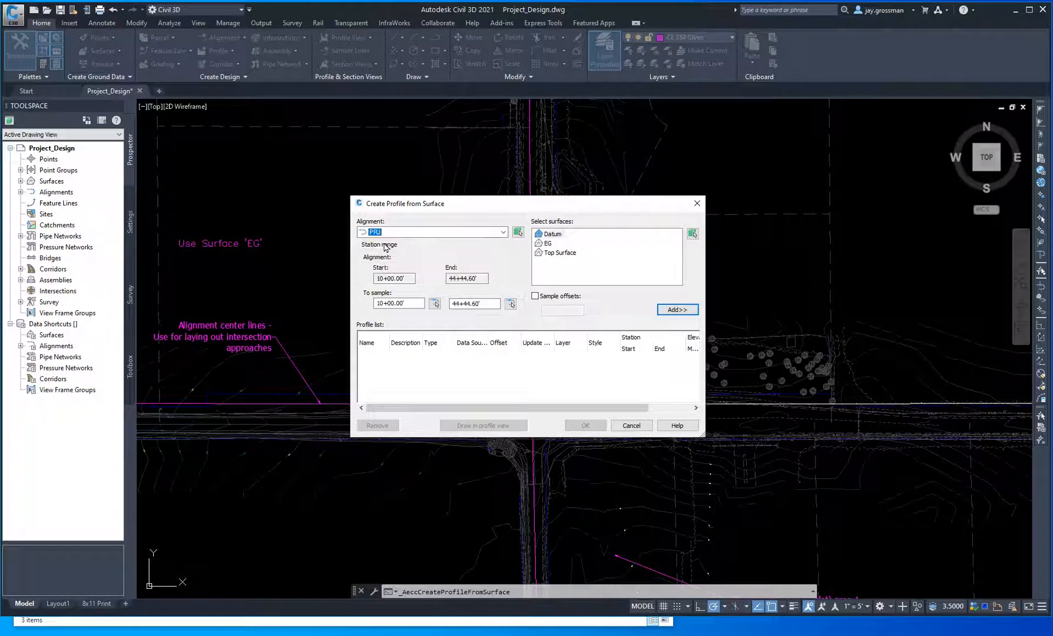
left_click(547, 243)
left_click(671, 312)
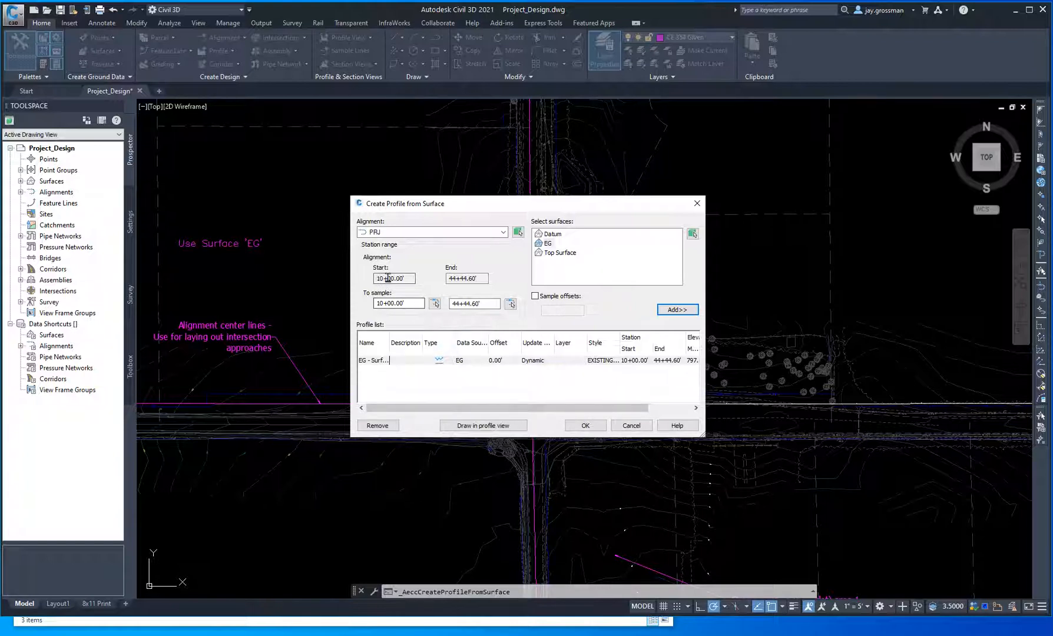
Step: Start drawing the EG profile in a profile view named PRJ with the BASIC PROFILE 4 VE style
left_click(481, 428)
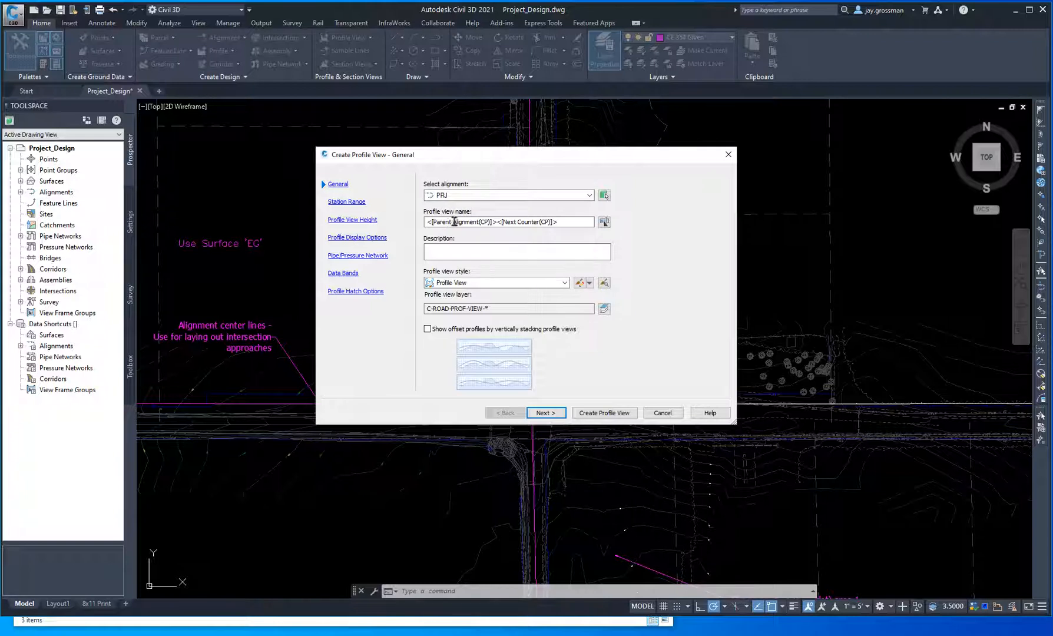
left_click(564, 224)
left_click_drag(564, 224, 423, 226)
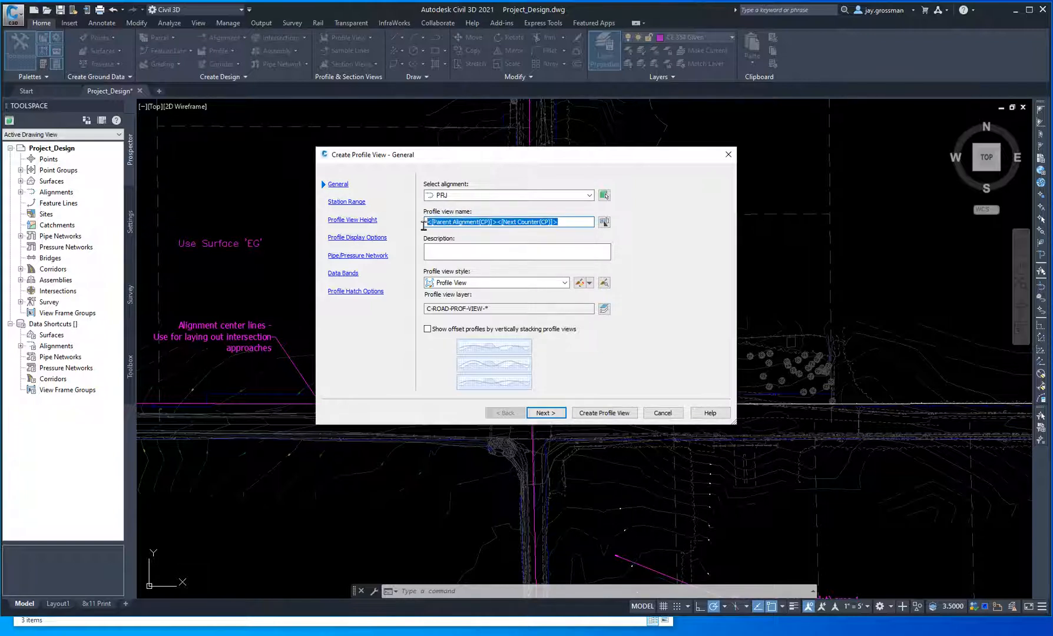
type("PRJ")
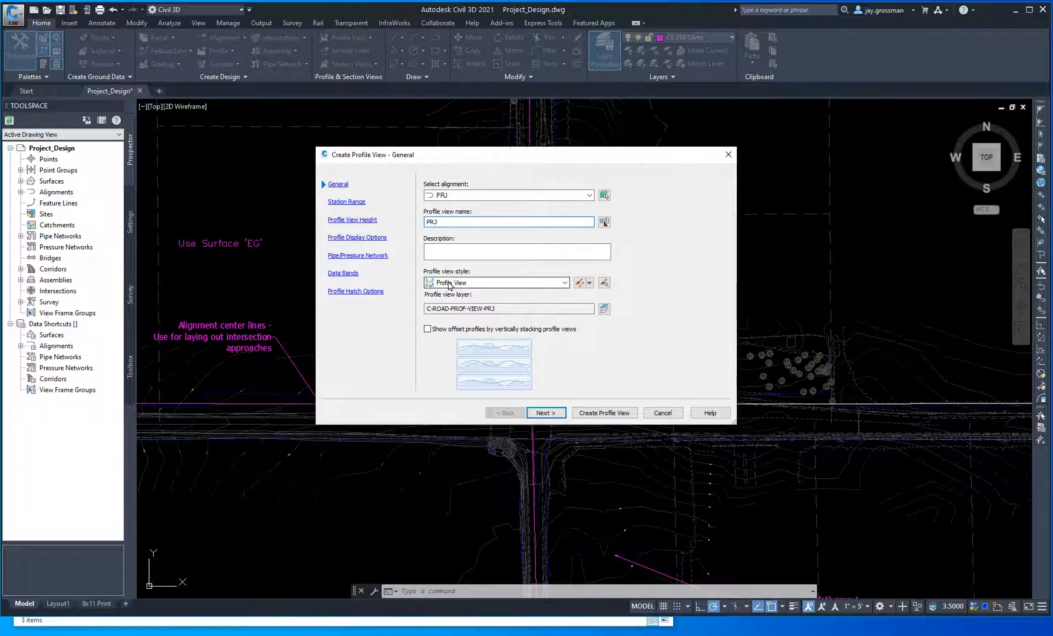
left_click(564, 283)
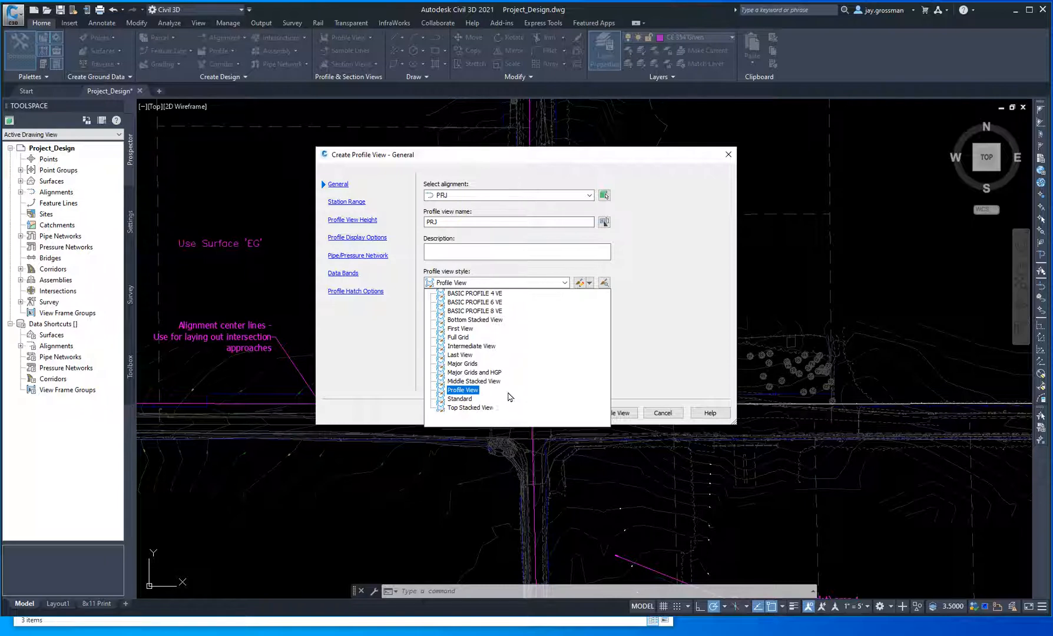
left_click(475, 294)
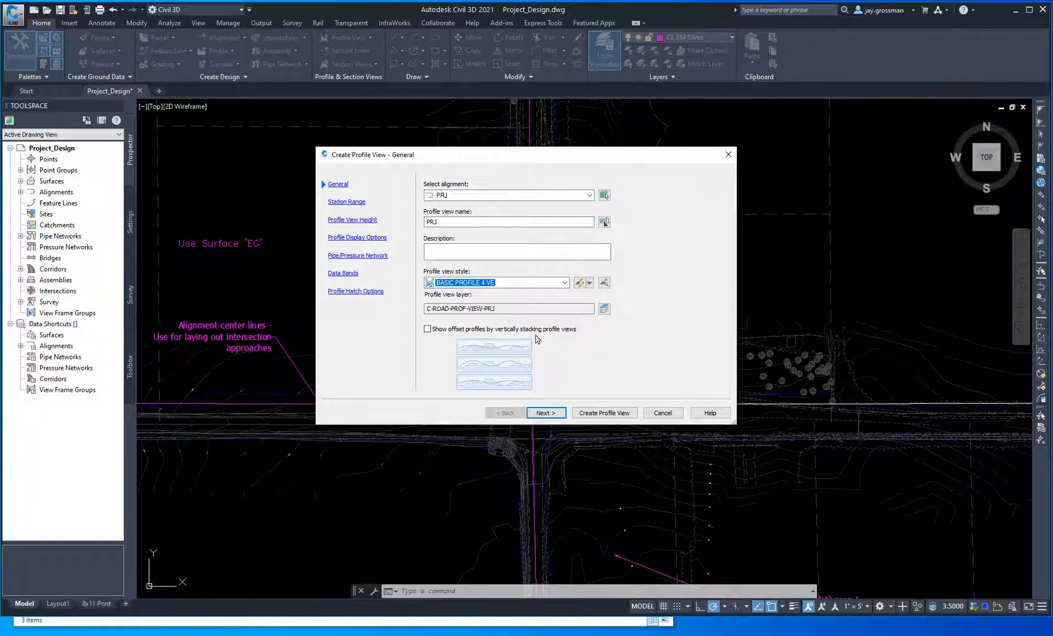
Step: Keep the automatic station range and place the PRJ profile view in the empty area north of the plan
left_click(545, 413)
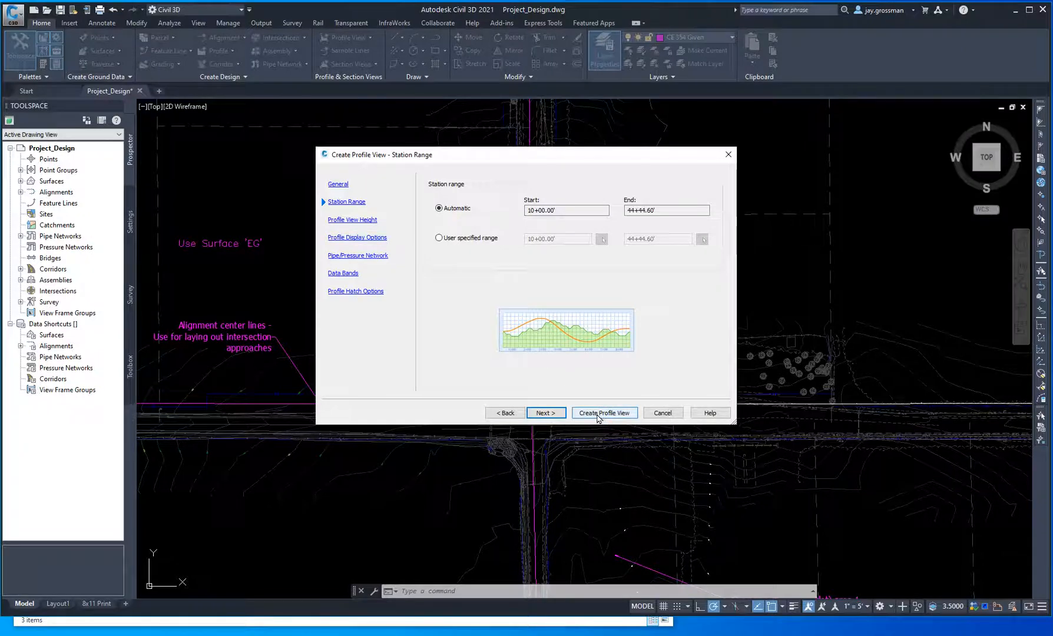
left_click(598, 414)
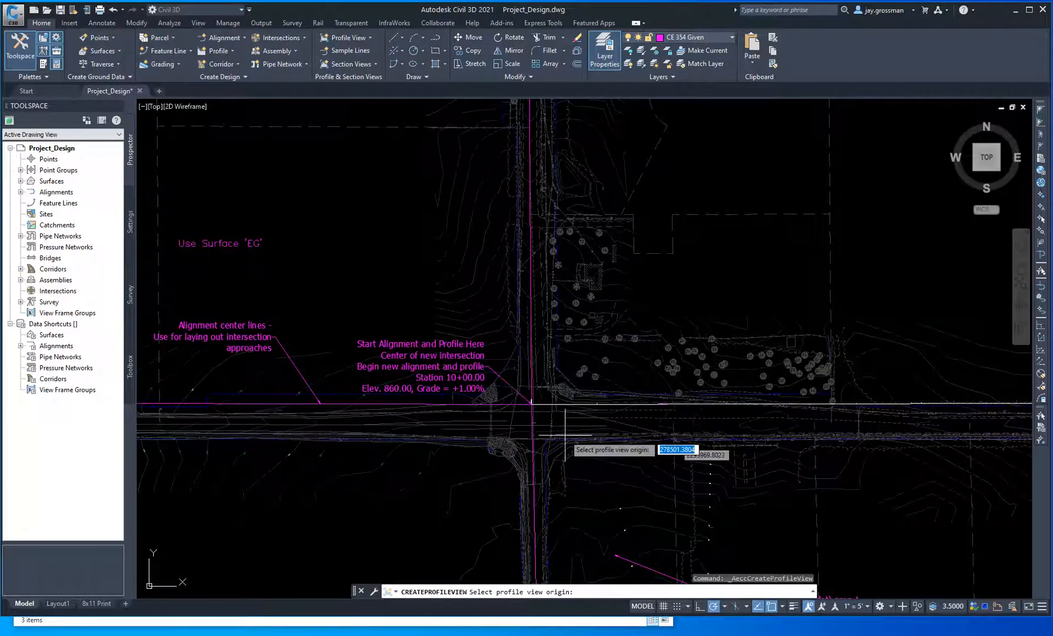
scroll(589, 433, "down", 5)
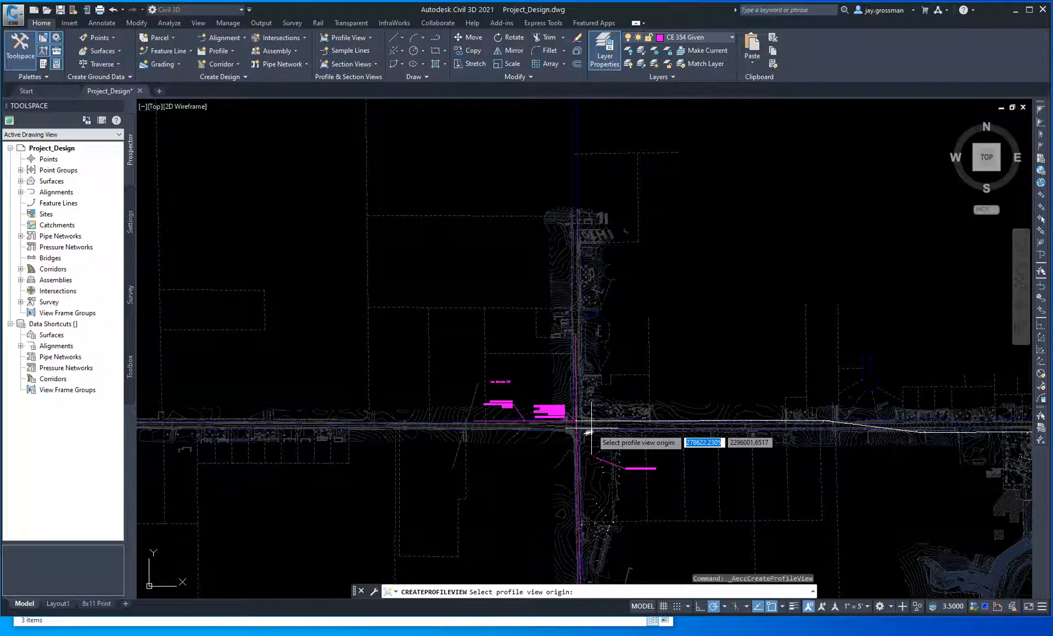
scroll(589, 433, "down", 3)
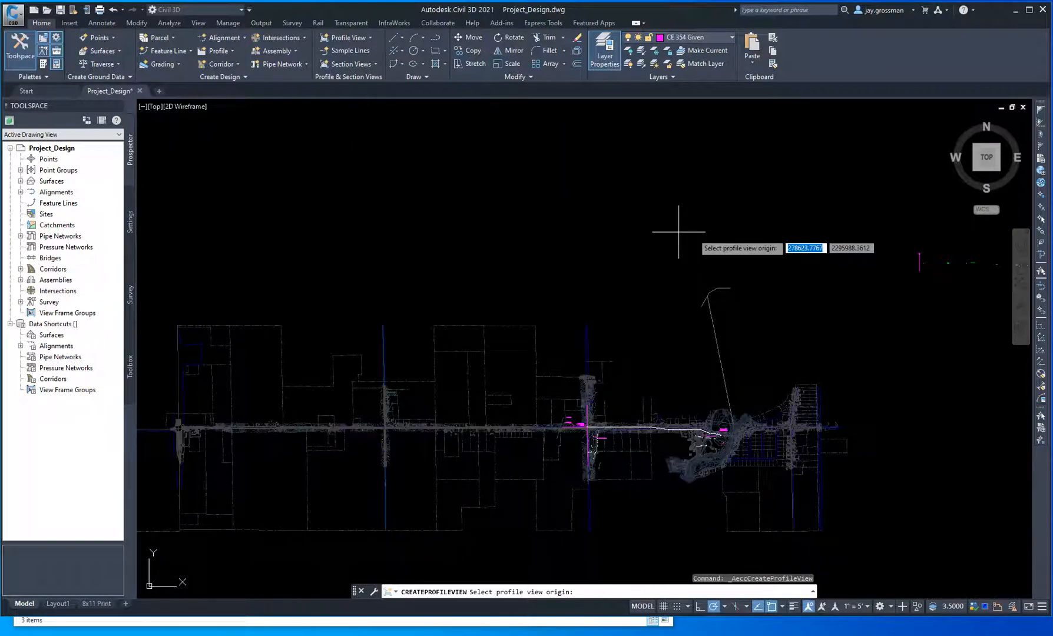
left_click(499, 246)
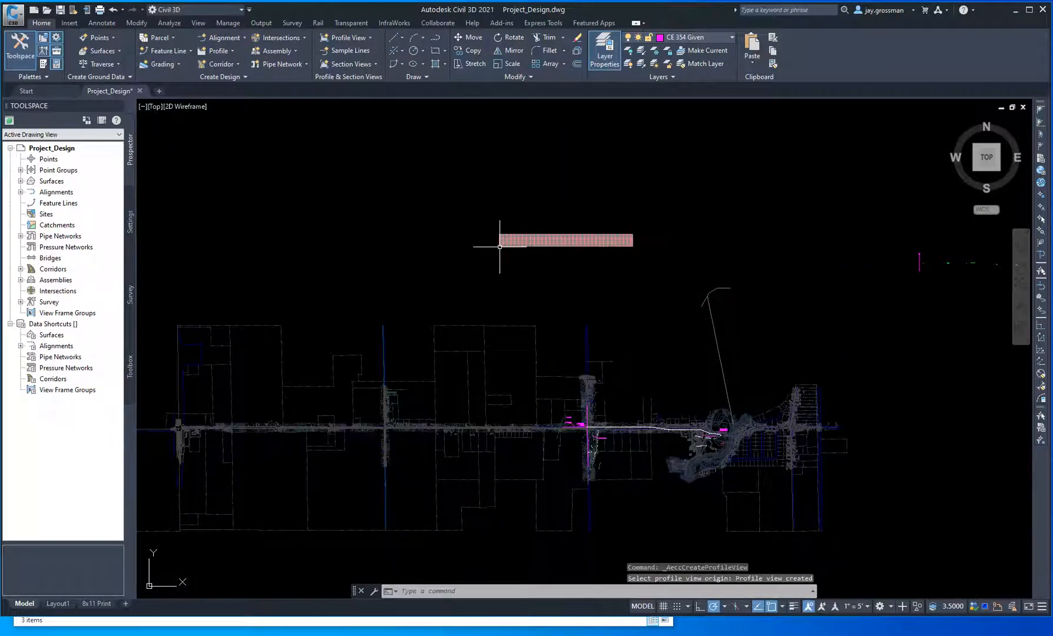
Step: Examine the green ground line in the new profile view from its start through the long downhill section
scroll(527, 230, "up", 8)
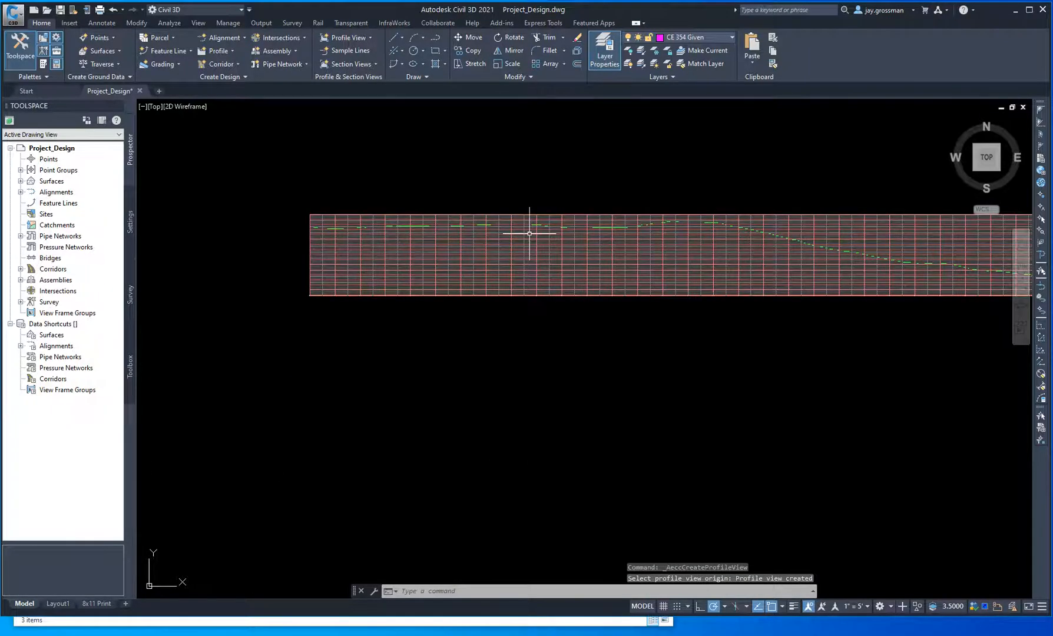
scroll(529, 233, "up", 5)
middle_click_drag(446, 294, 738, 434)
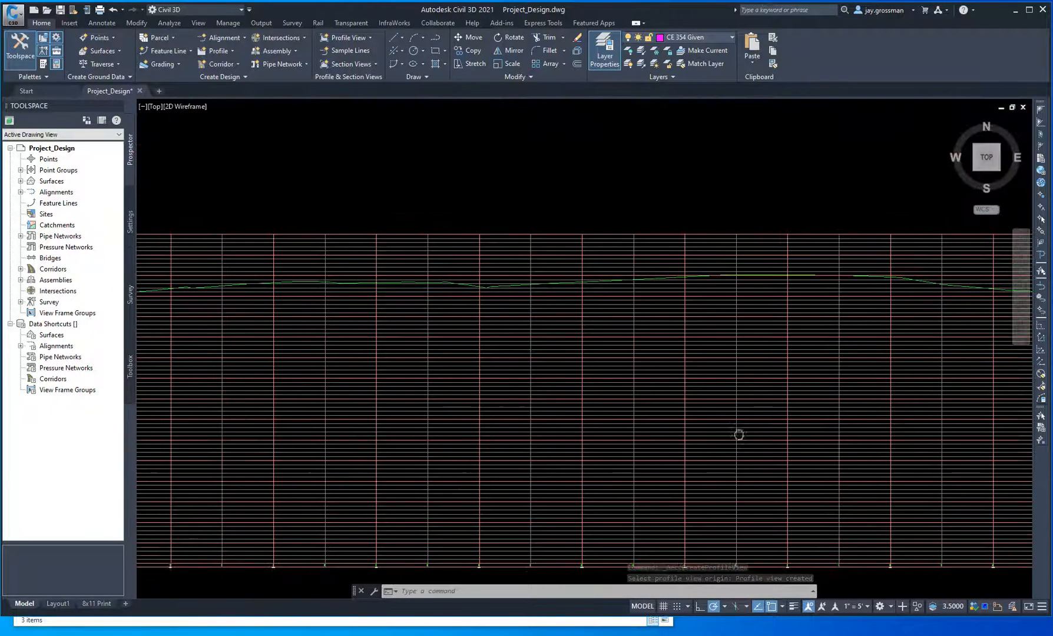
scroll(526, 378, "down", 2)
scroll(401, 346, "up", 3)
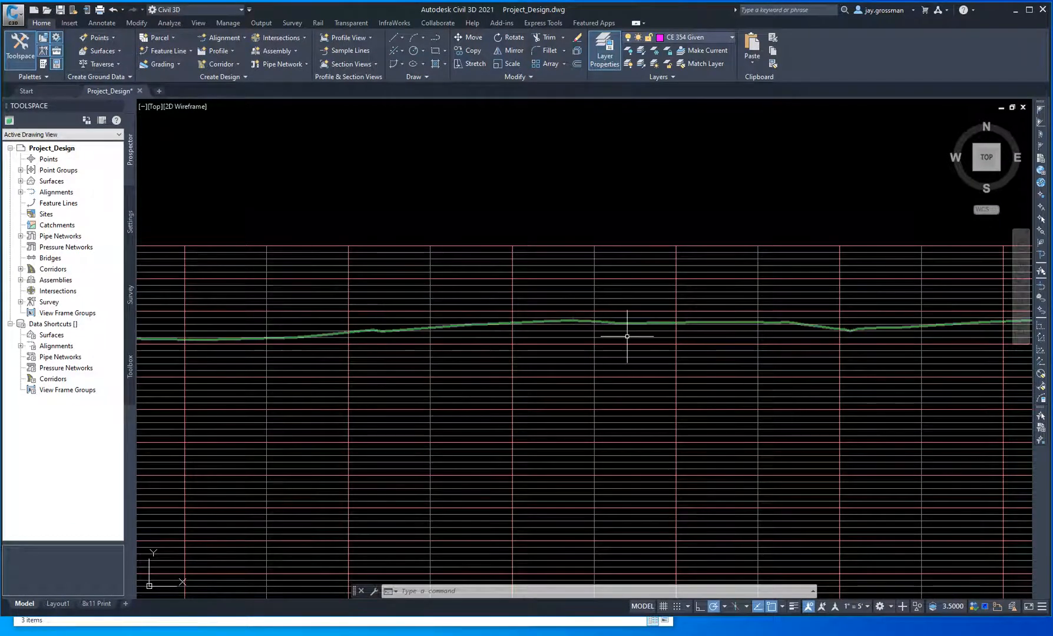
scroll(832, 370, "down", 3)
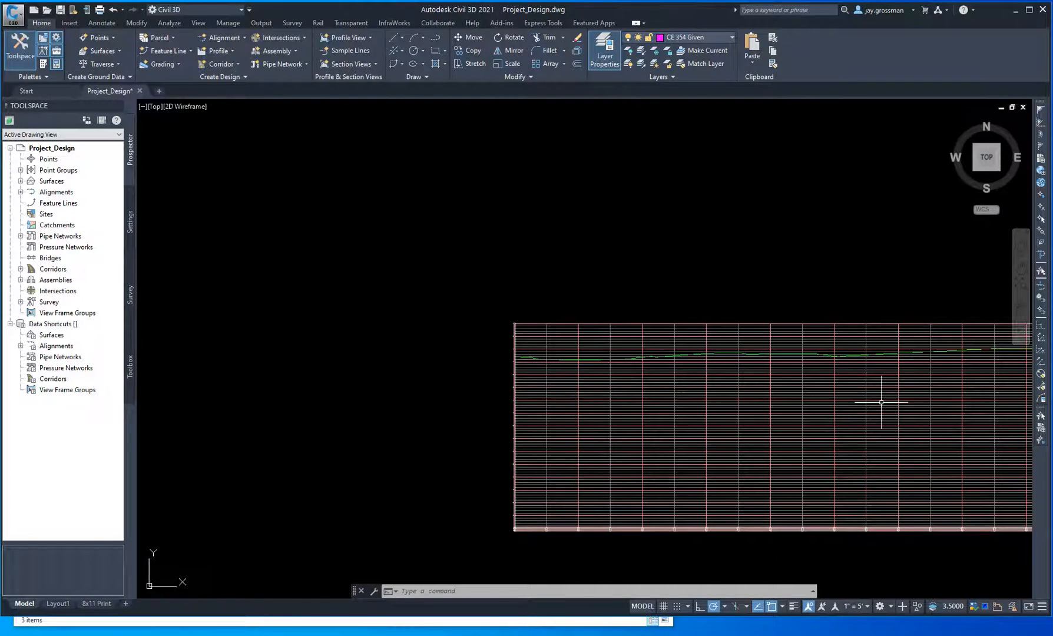
mouse_move(912, 433)
middle_mouse_down()
mouse_move(595, 394)
mouse_move(468, 394)
mouse_move(510, 394)
mouse_move(469, 405)
middle_mouse_up()
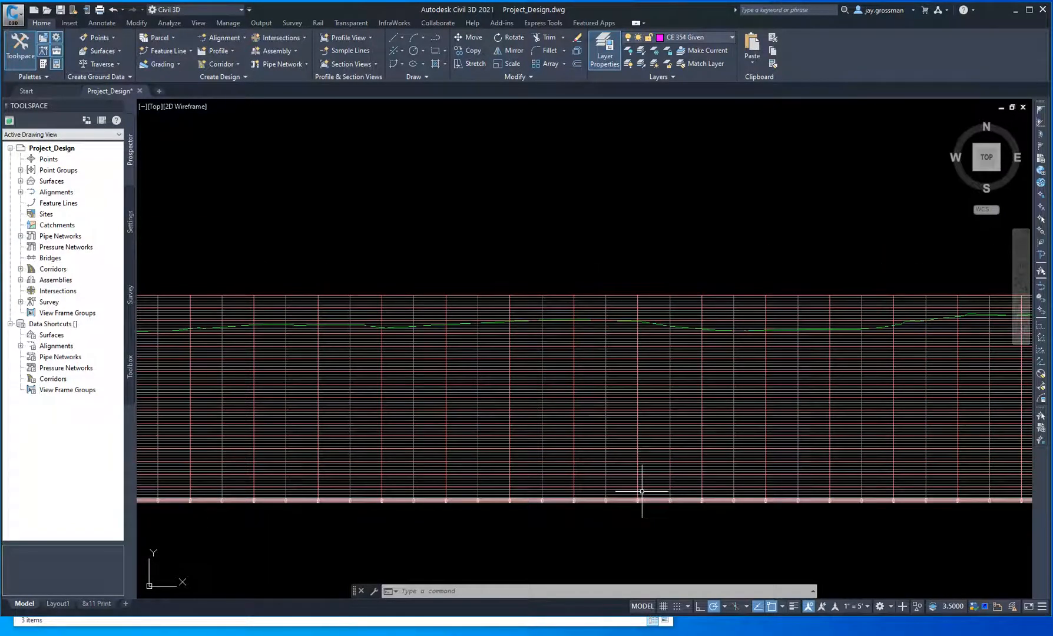
scroll(638, 495, "down", 4)
middle_click_drag(638, 538, 532, 465)
scroll(742, 368, "up", 5)
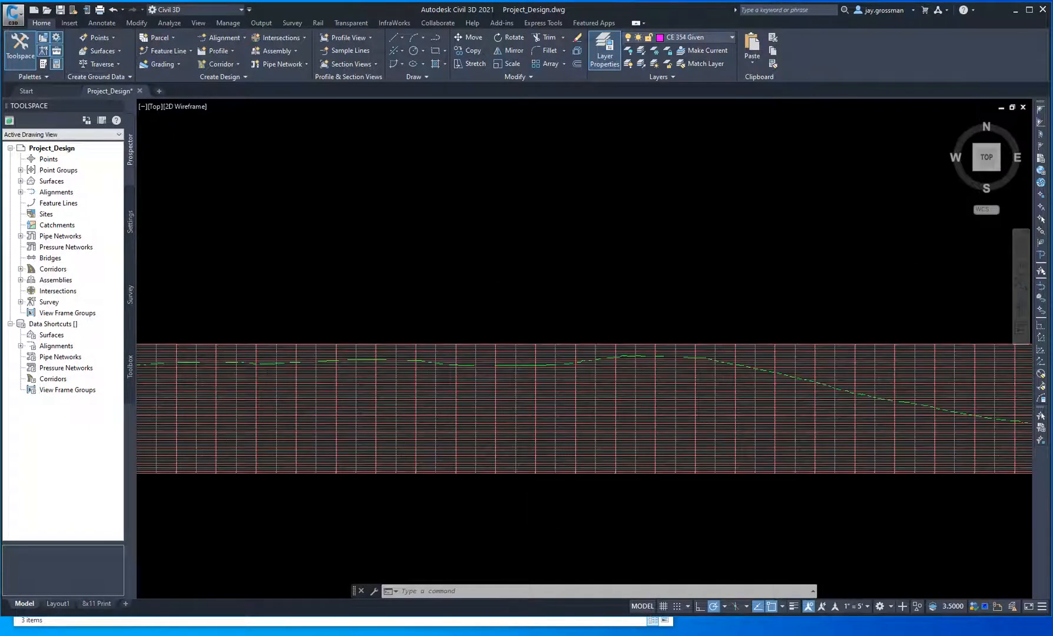
scroll(742, 368, "up", 2)
middle_click_drag(887, 478, 800, 406)
scroll(655, 355, "down", 6)
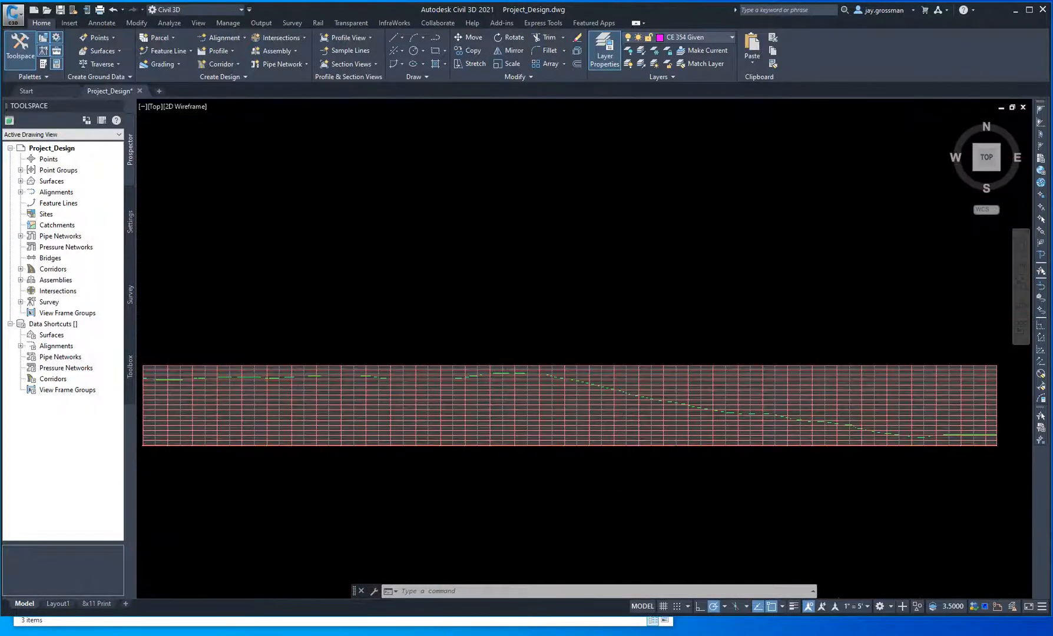
Step: Examine the white alignment's route in plan, below the profile view, to relate it to the profile
middle_click_drag(621, 497, 588, 213)
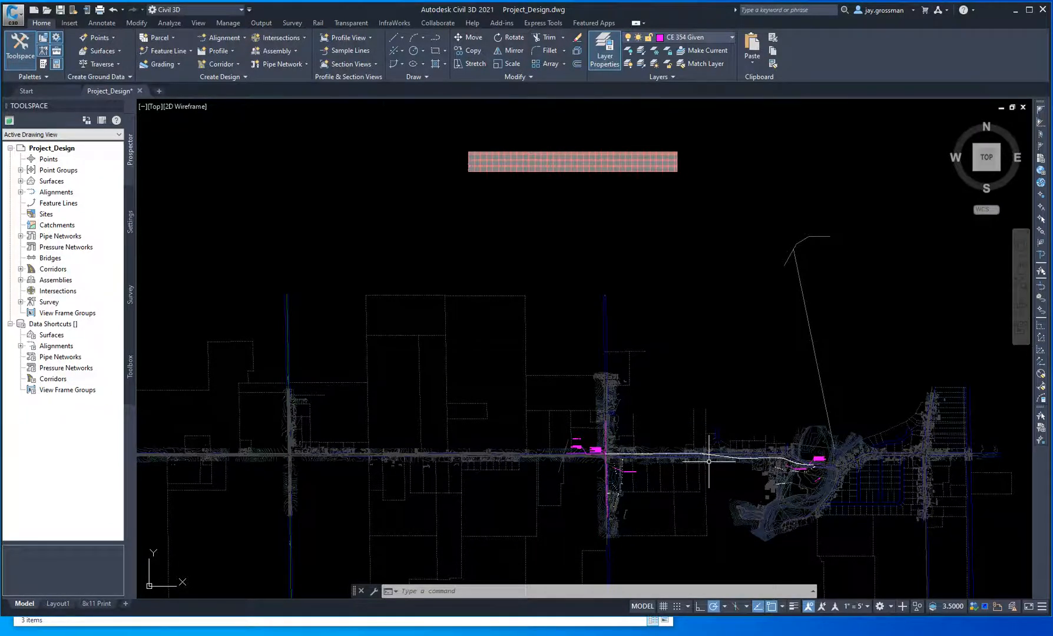
scroll(723, 455, "up", 3)
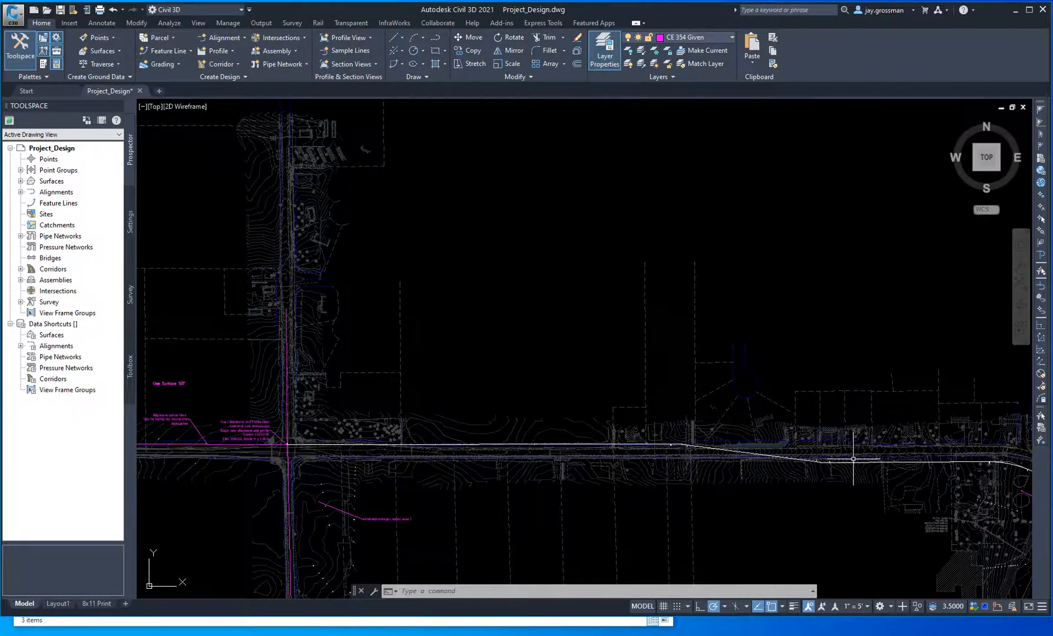
scroll(869, 471, "up", 4)
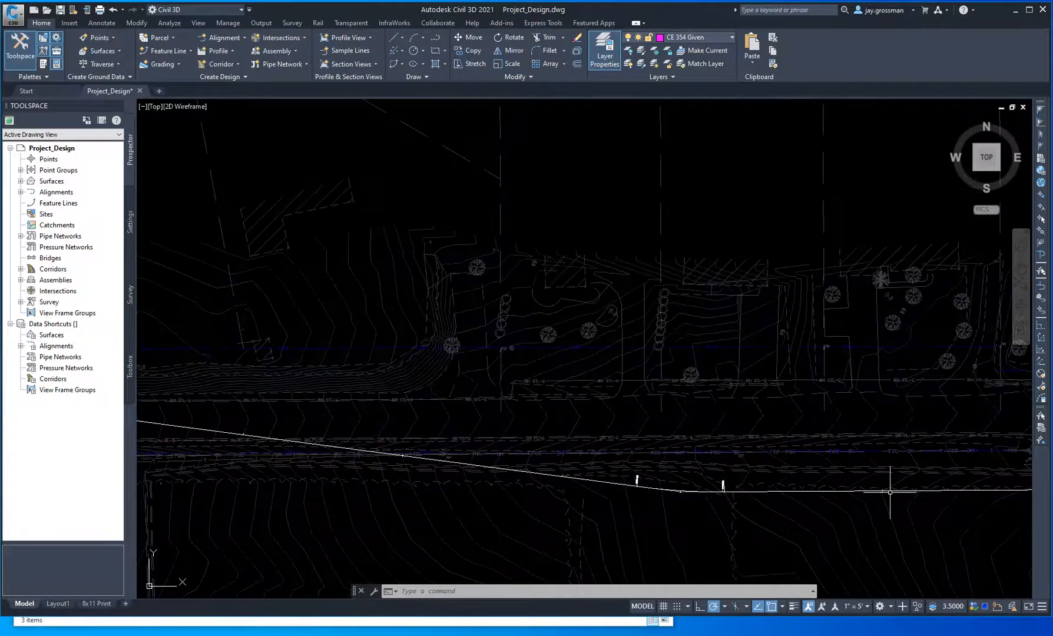
scroll(890, 492, "down", 5)
scroll(863, 501, "up", 2)
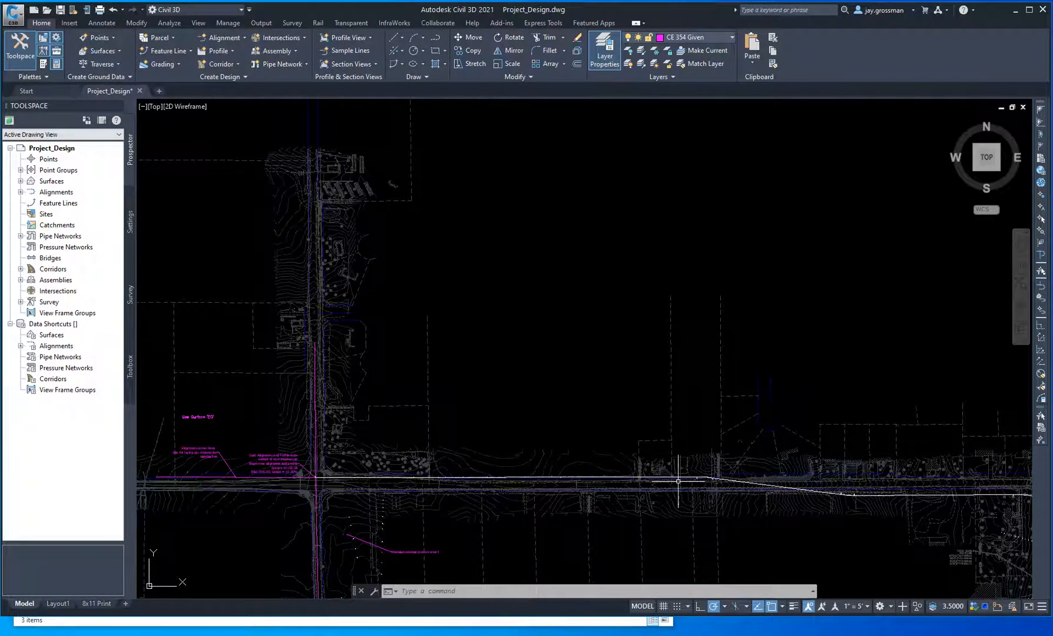
middle_click_drag(500, 236, 589, 531)
scroll(561, 312, "down", 2)
mouse_move(561, 312)
middle_mouse_down()
mouse_move(573, 481)
mouse_move(562, 426)
middle_mouse_up()
scroll(539, 307, "down", 2)
middle_click_drag(469, 181, 576, 418)
Step: Follow the ground line to the far end of the profile view and back to its beginning
scroll(571, 344, "up", 6)
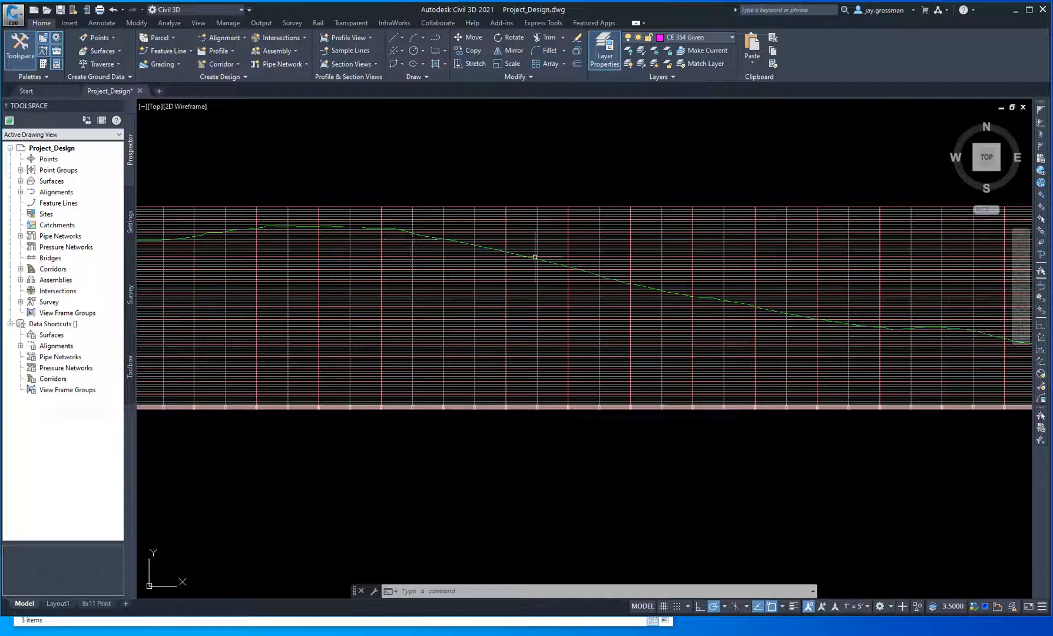
middle_click_drag(933, 380, 343, 357)
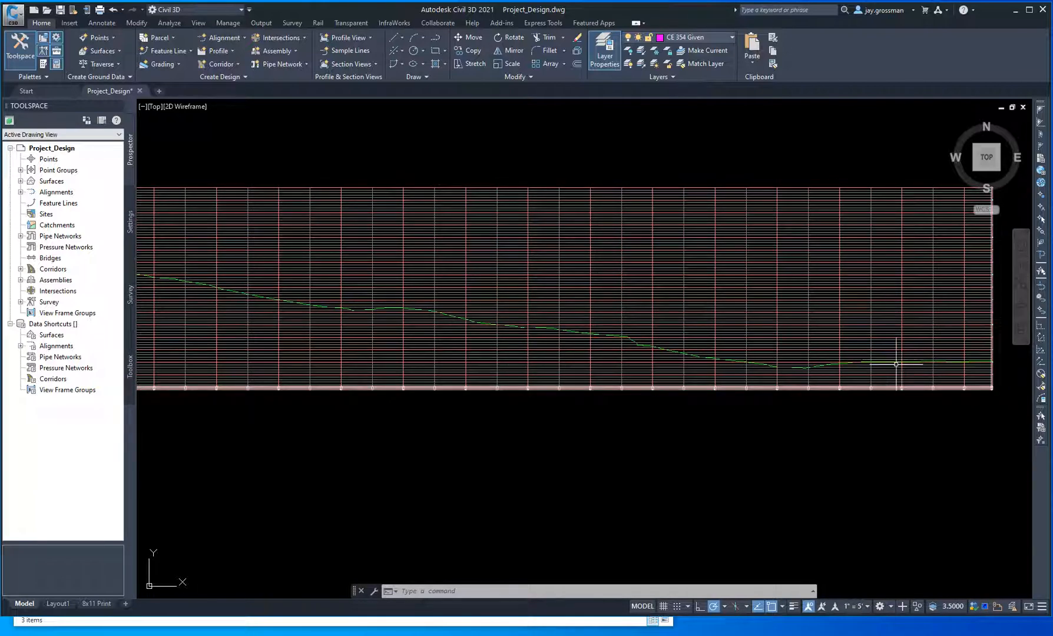
scroll(775, 372, "down", 2)
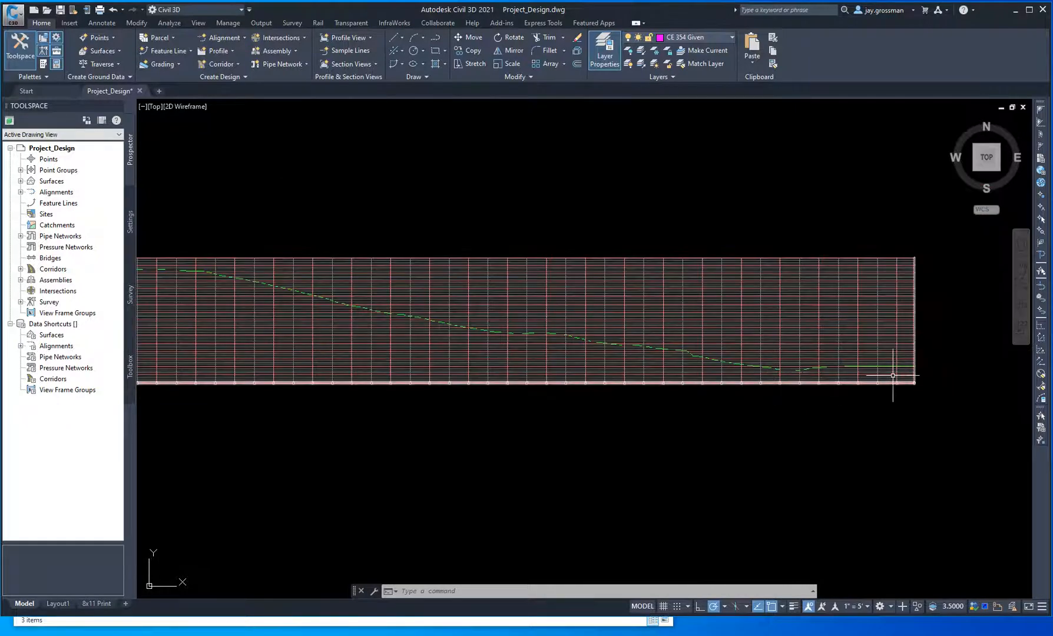
scroll(878, 368, "up", 4)
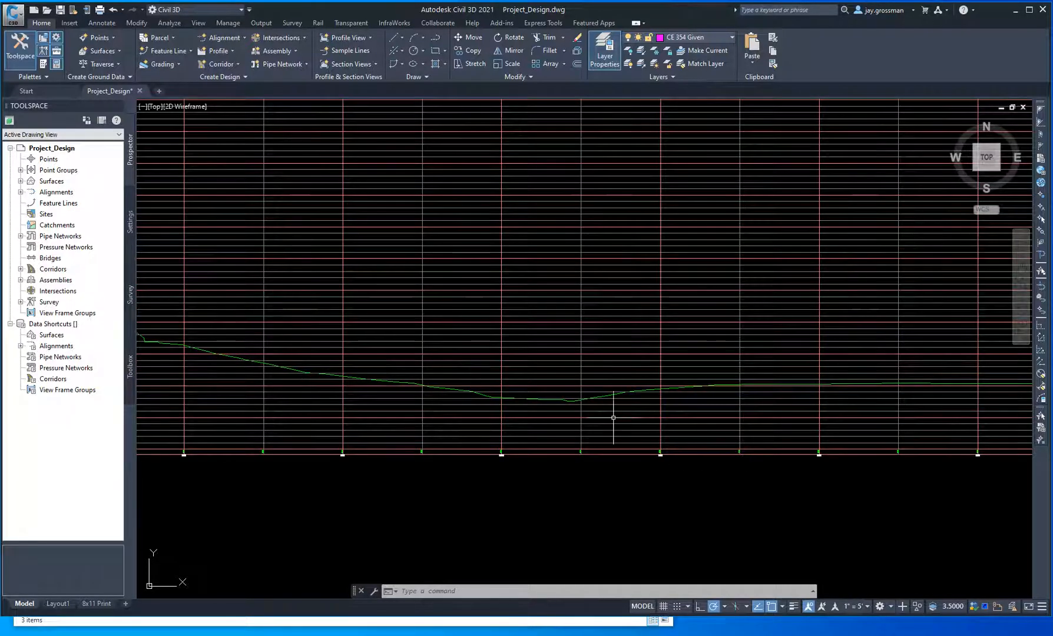
scroll(606, 419, "down", 1)
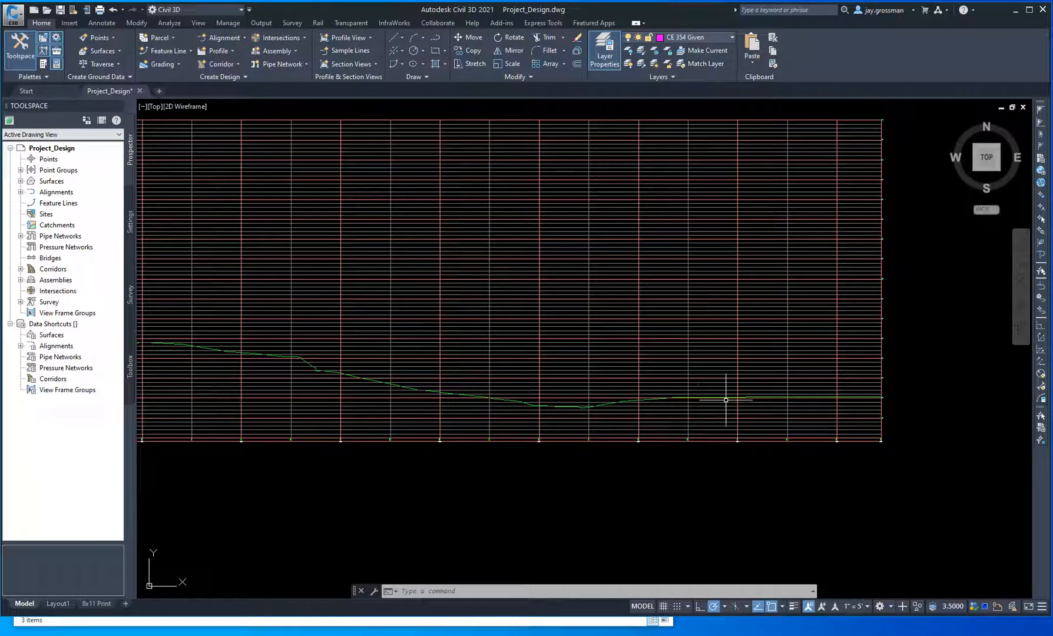
scroll(439, 430, "down", 1)
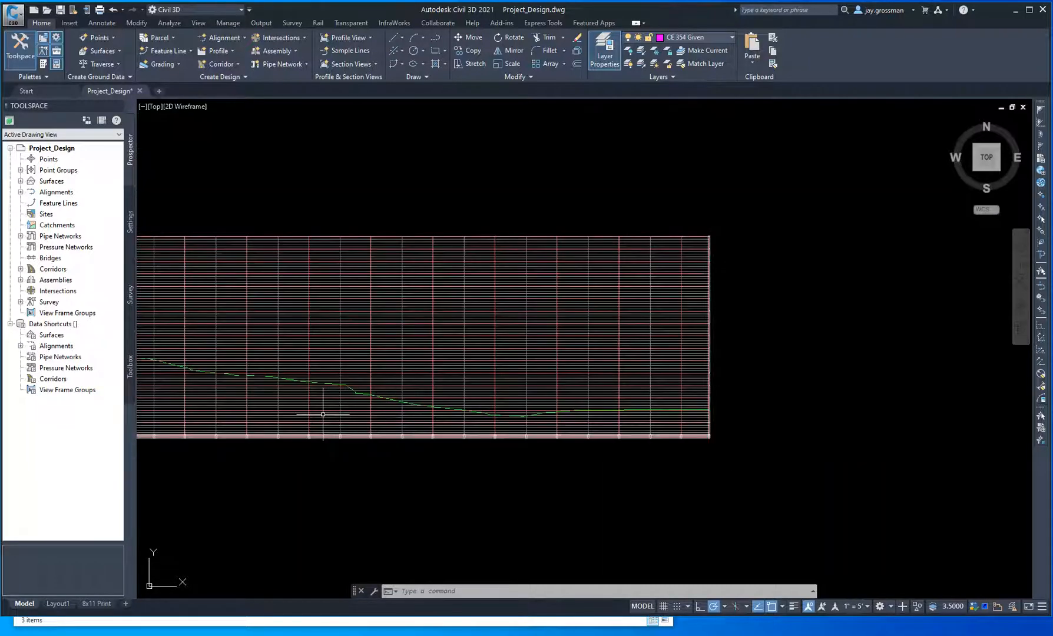
mouse_move(322, 415)
middle_mouse_down()
mouse_move(317, 400)
mouse_move(589, 402)
middle_mouse_up()
middle_click_drag(322, 387, 472, 394)
mouse_move(318, 385)
middle_mouse_down()
mouse_move(600, 402)
mouse_move(446, 381)
mouse_move(471, 385)
middle_mouse_up()
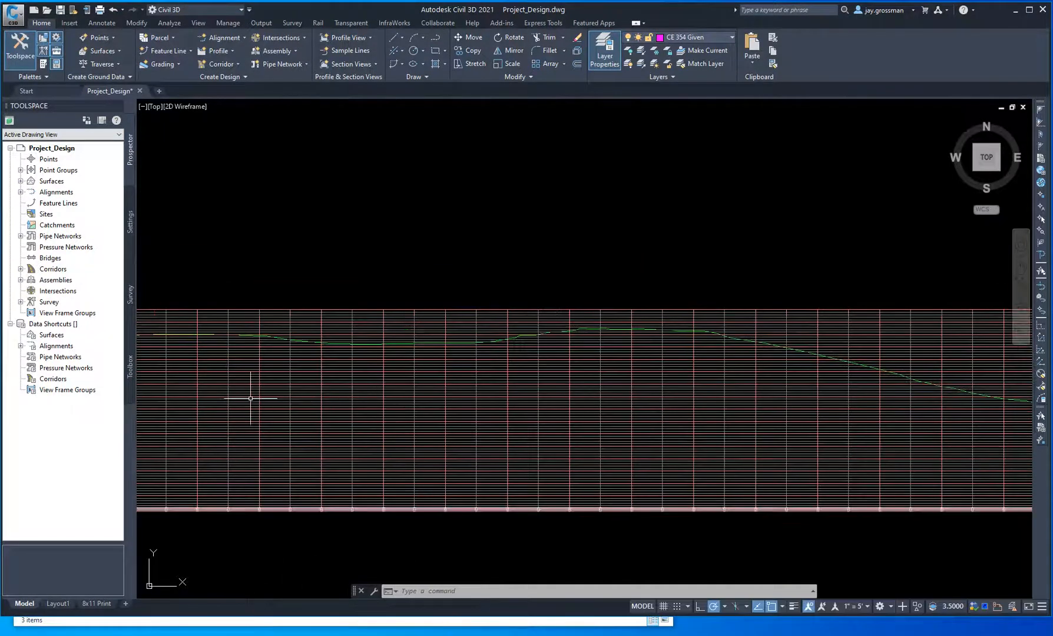
middle_click_drag(254, 399, 523, 394)
middle_click_drag(252, 396, 336, 400)
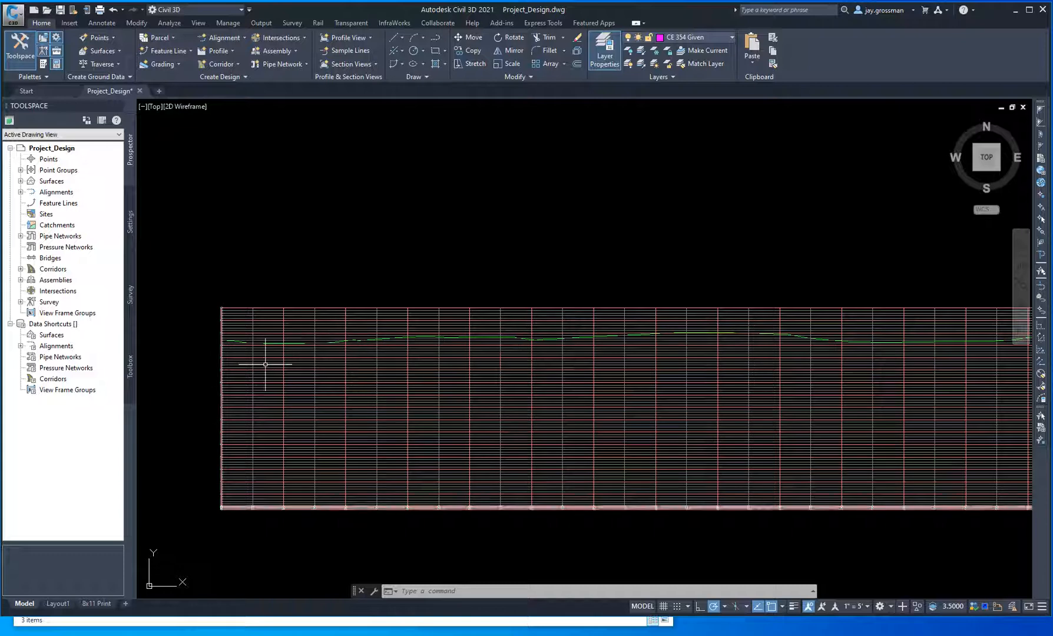
Step: Read the elevation labels on the profile view's vertical axis and the station and ground elevation labels between 10+00 and 11+00
scroll(194, 347, "up", 8)
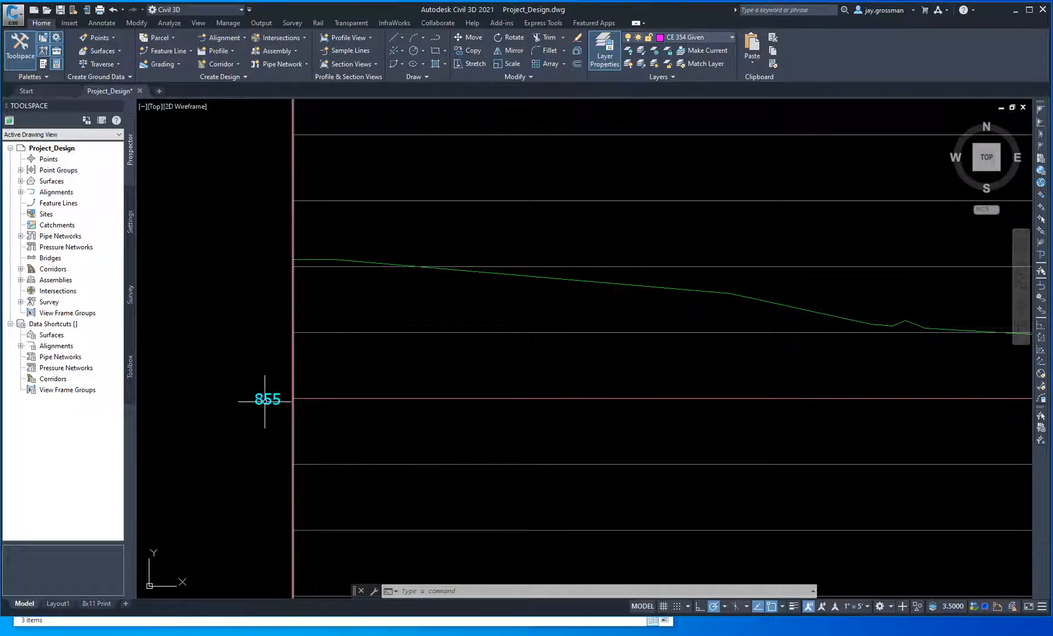
scroll(280, 430, "down", 4)
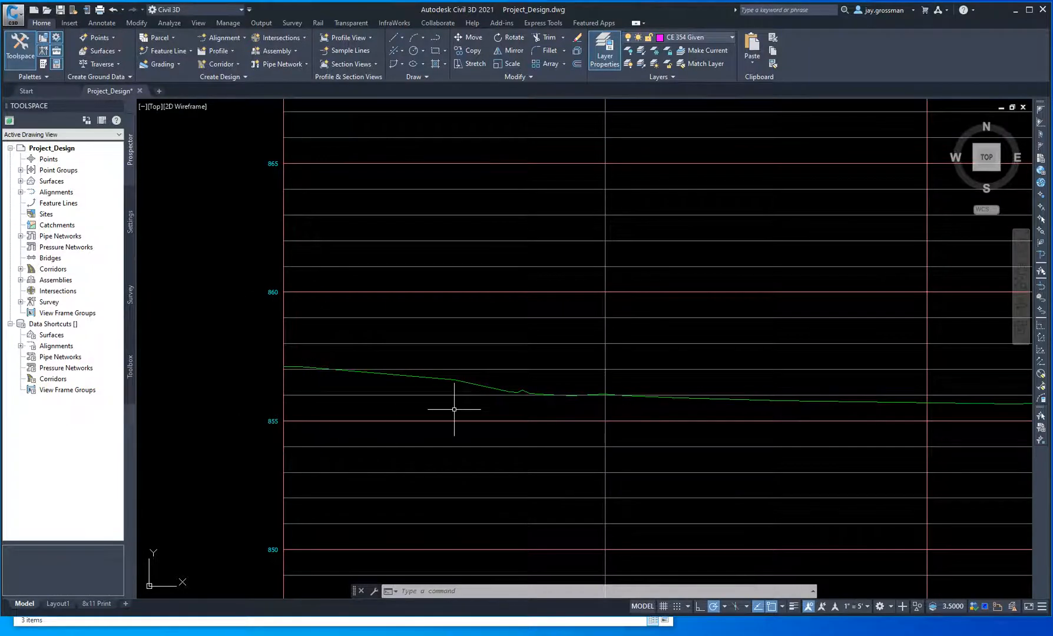
scroll(418, 512, "down", 5)
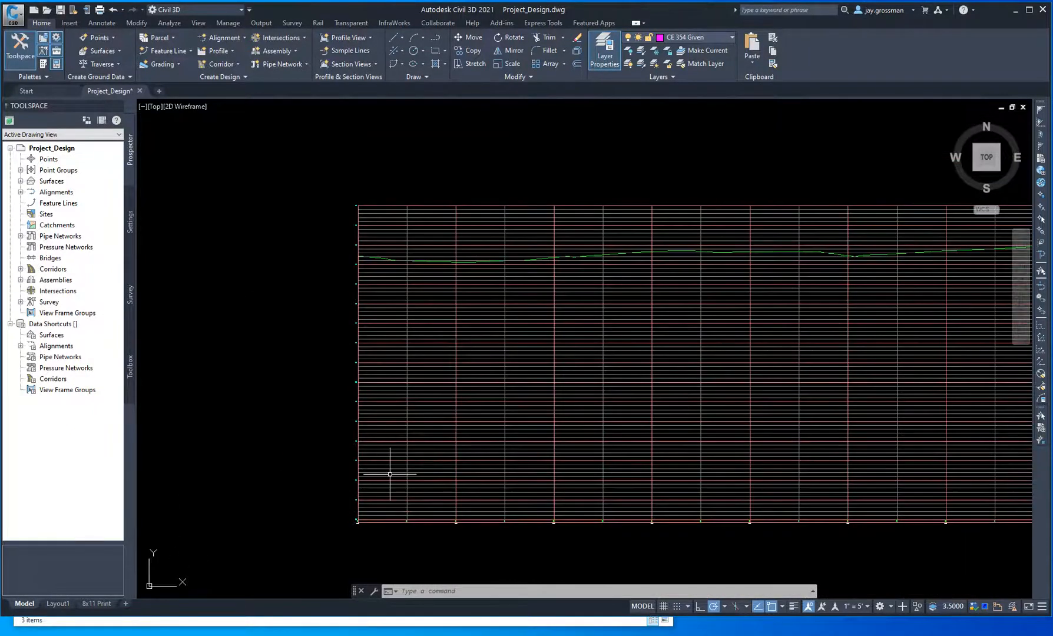
scroll(364, 533, "up", 8)
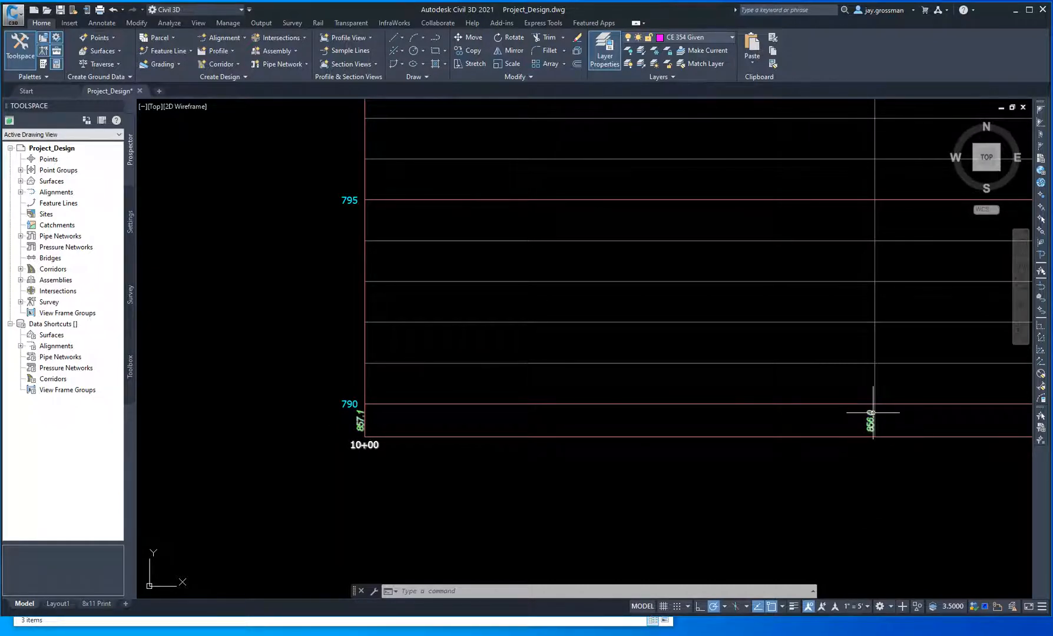
scroll(874, 403, "down", 4)
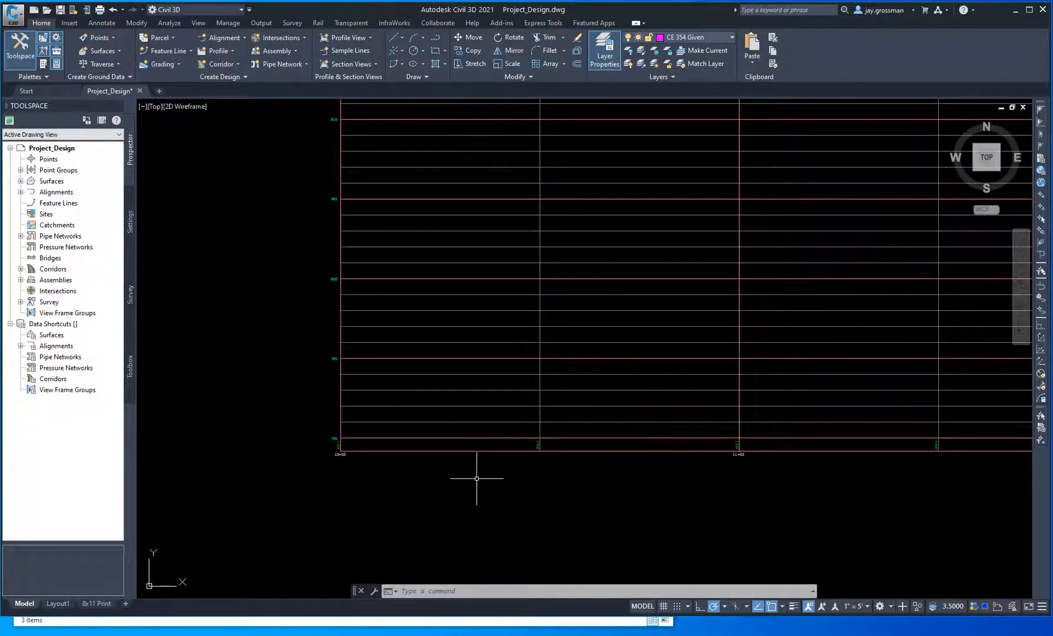
scroll(351, 464, "up", 3)
scroll(433, 466, "down", 3)
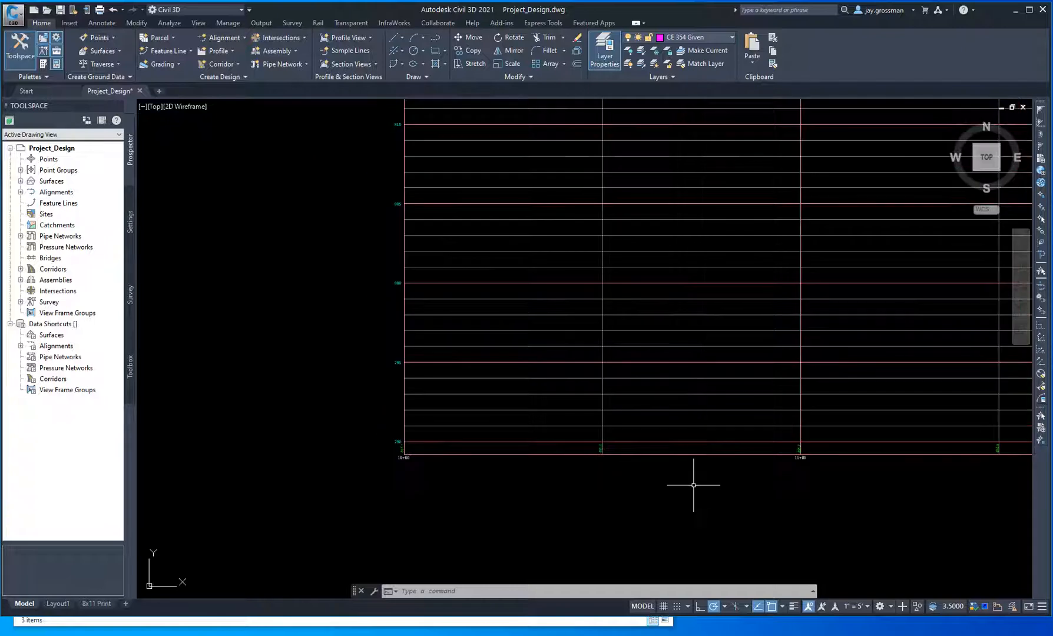
scroll(608, 459, "up", 3)
scroll(911, 486, "down", 3)
scroll(942, 471, "up", 4)
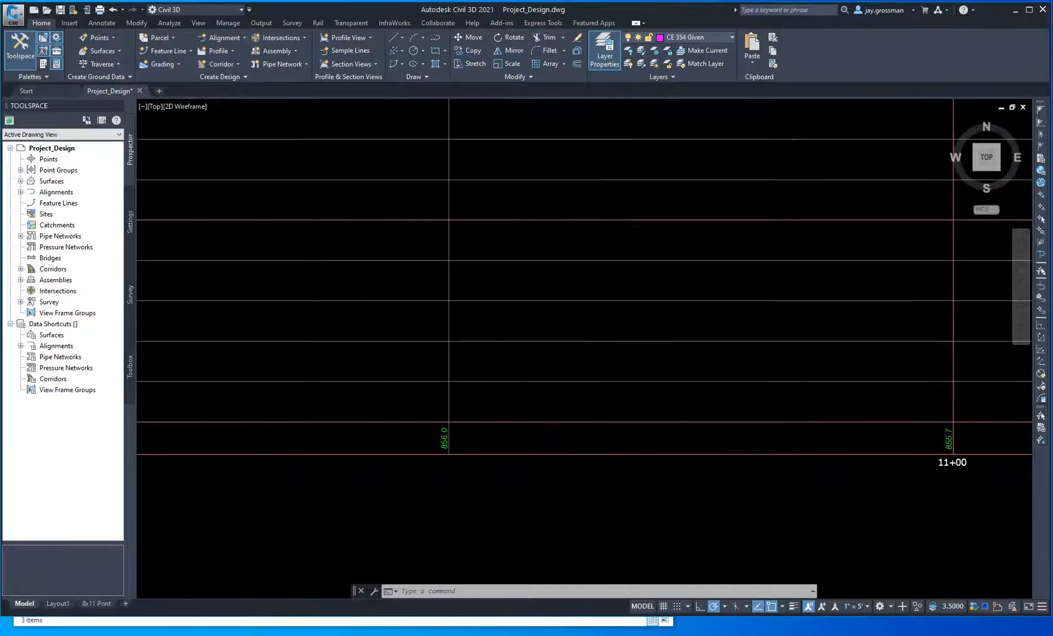
scroll(630, 446, "down", 3)
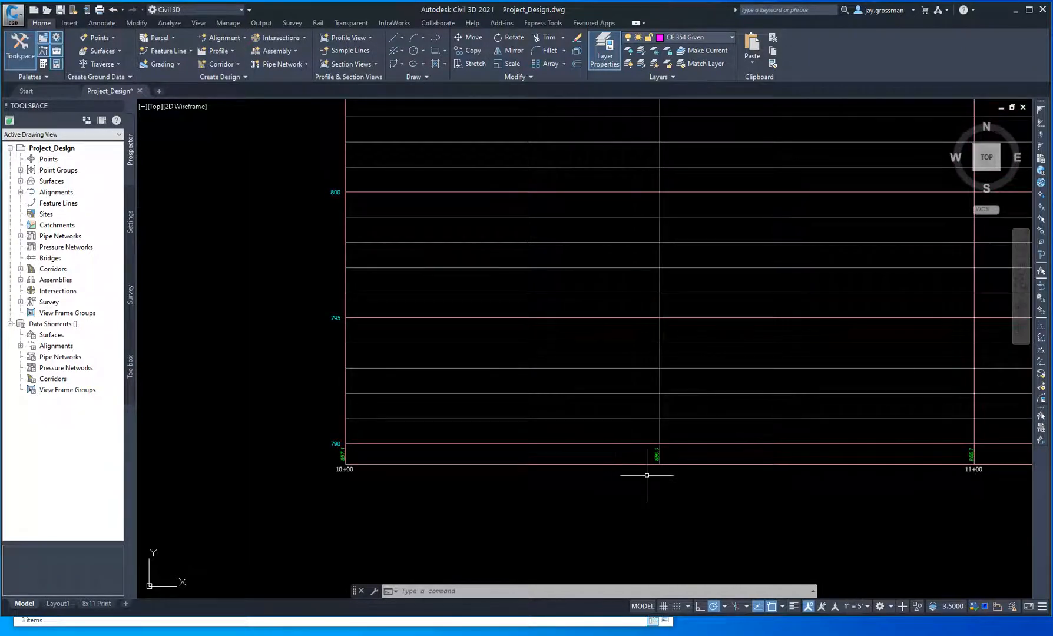
scroll(646, 474, "up", 4)
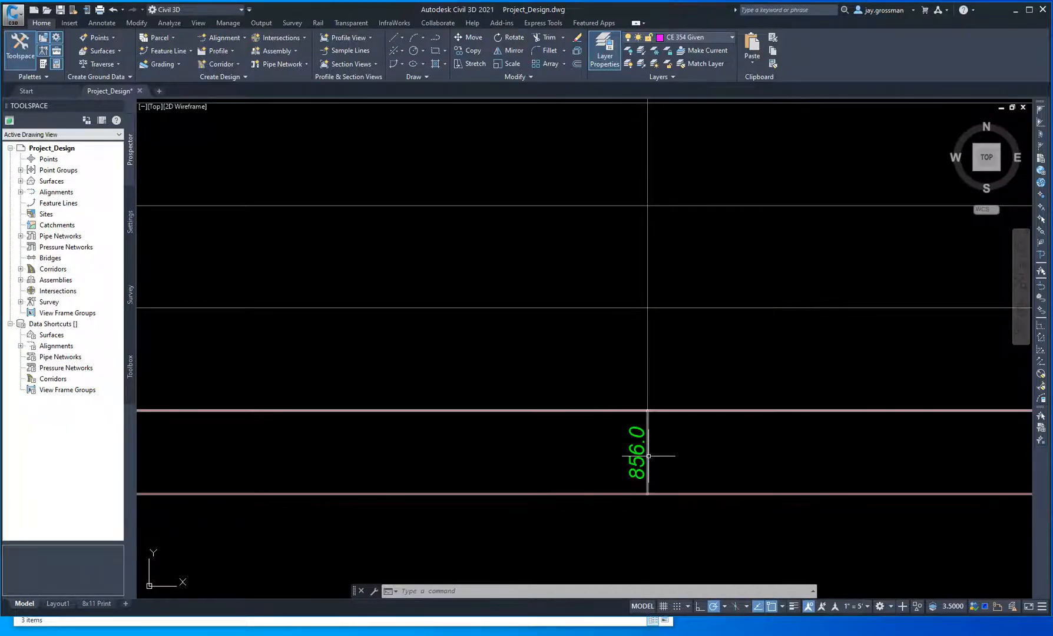
scroll(648, 455, "down", 5)
Step: Check the ground line's elevation against the grid midway between stations 10+00 and 11+00, and review the profile beyond it
middle_click_drag(630, 287, 618, 465)
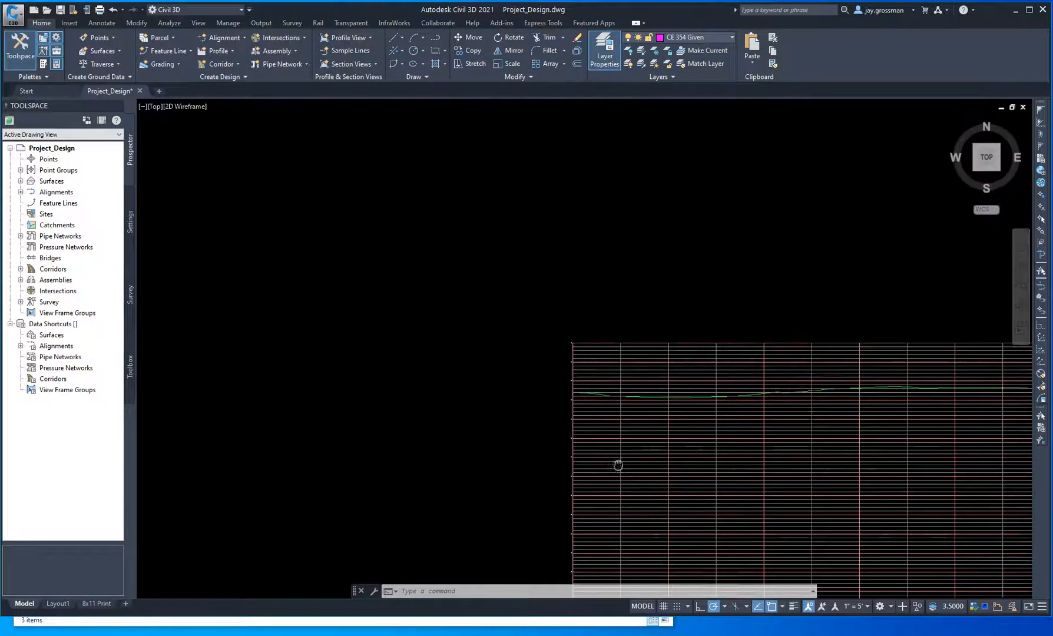
scroll(618, 401, "up", 8)
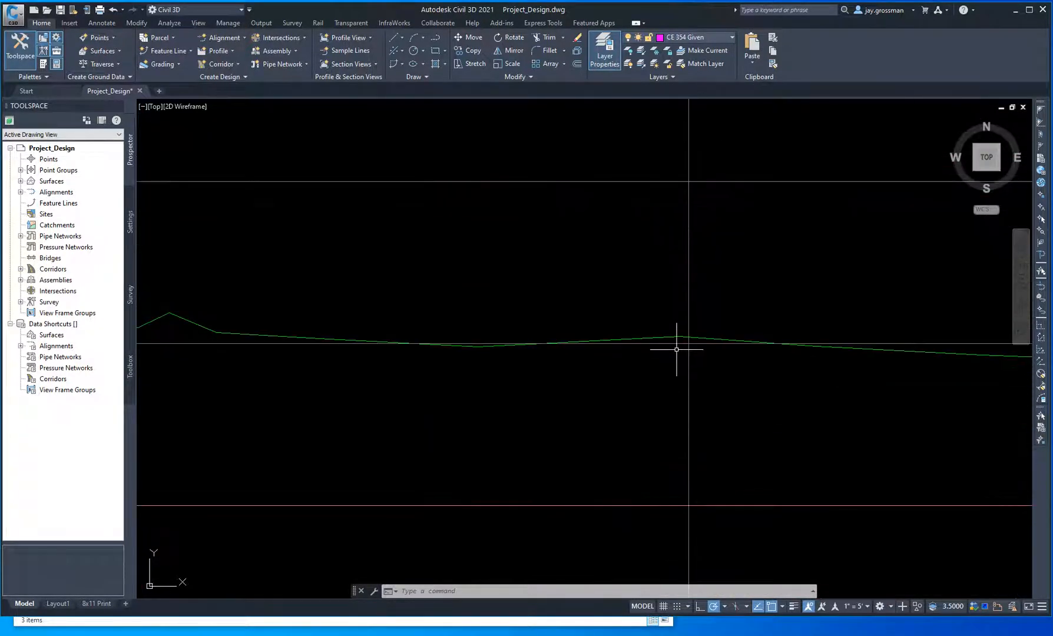
scroll(692, 348, "up", 4)
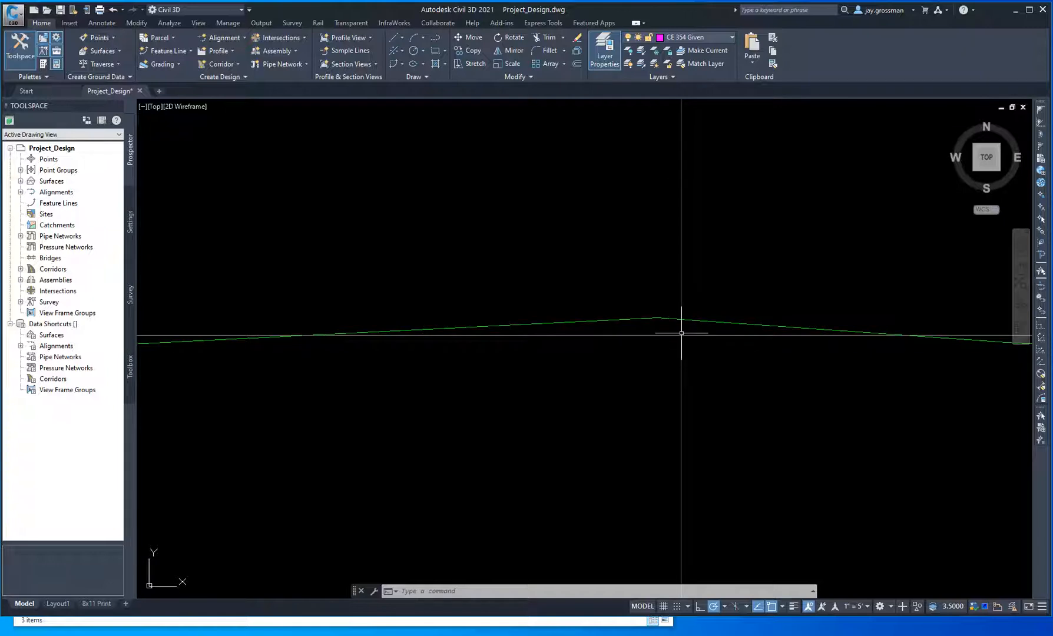
scroll(681, 336, "down", 6)
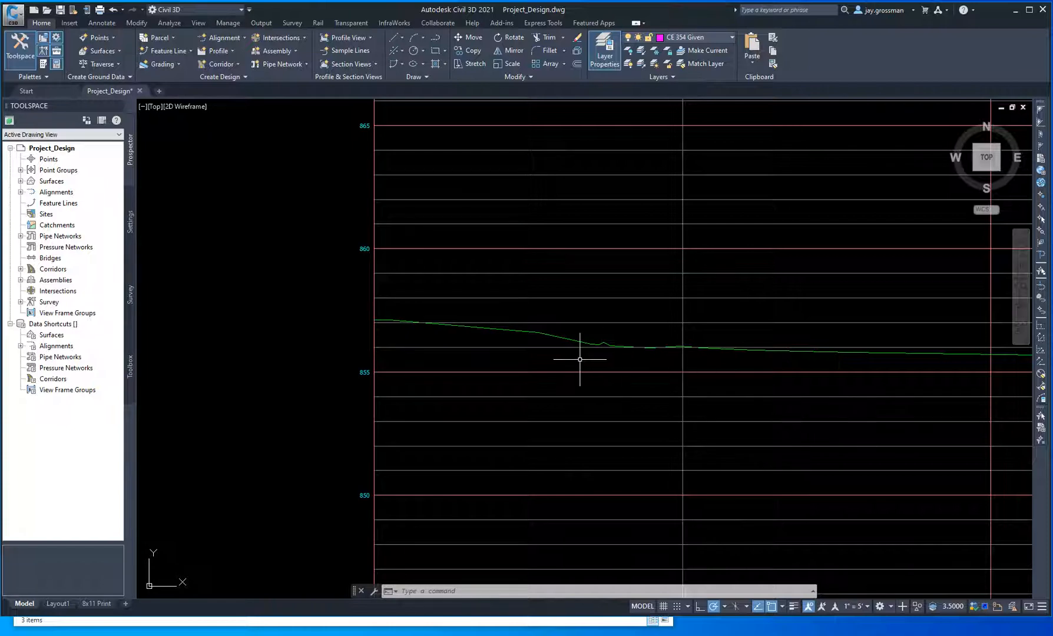
scroll(669, 358, "up", 2)
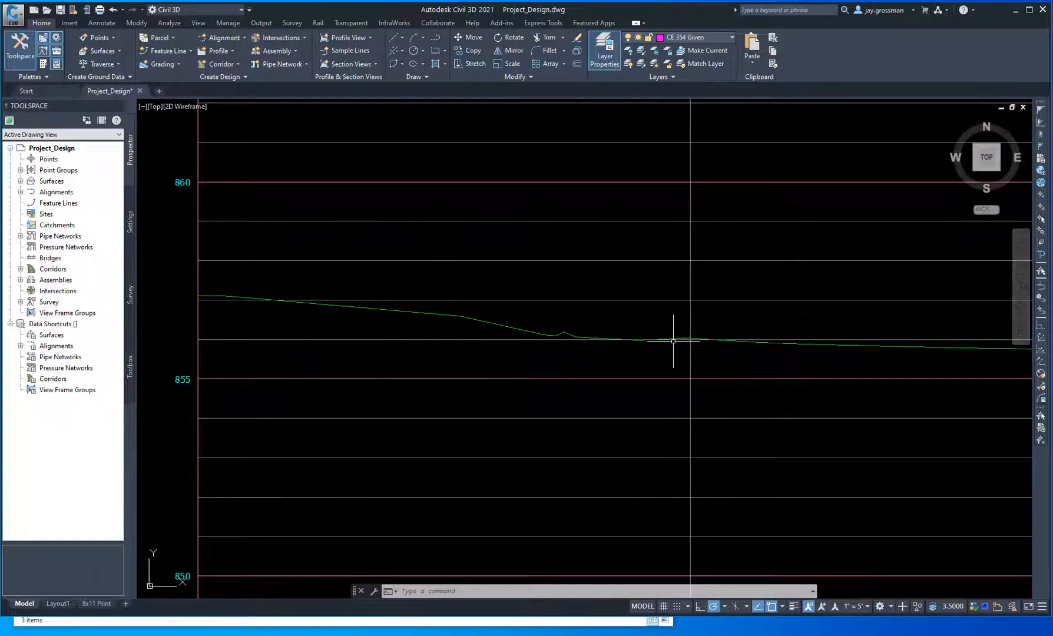
scroll(678, 390, "down", 6)
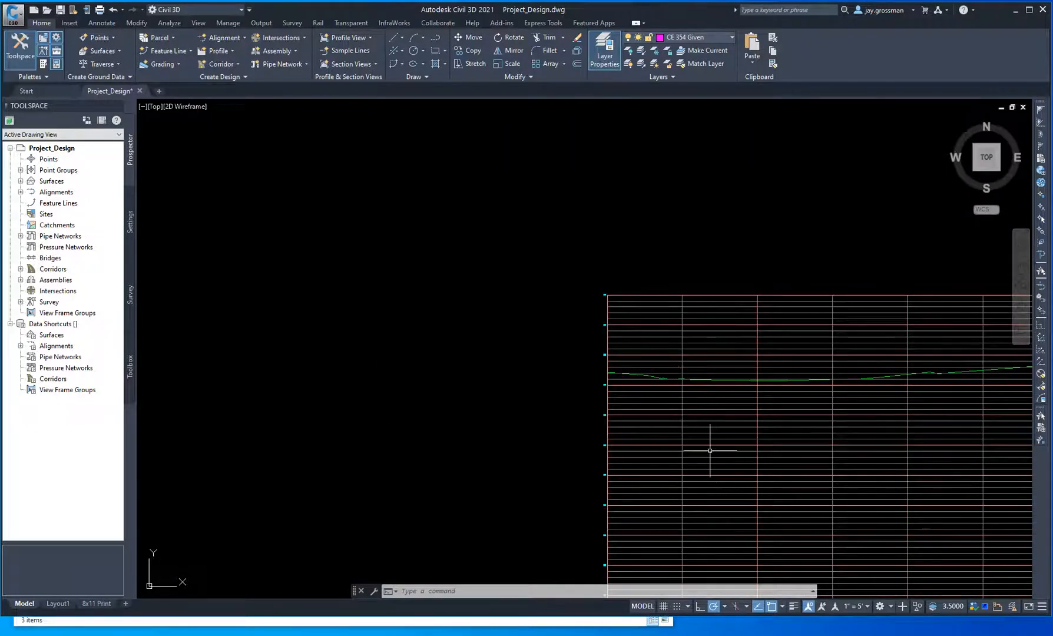
middle_click_drag(658, 390, 474, 360)
middle_click_drag(743, 394, 467, 345)
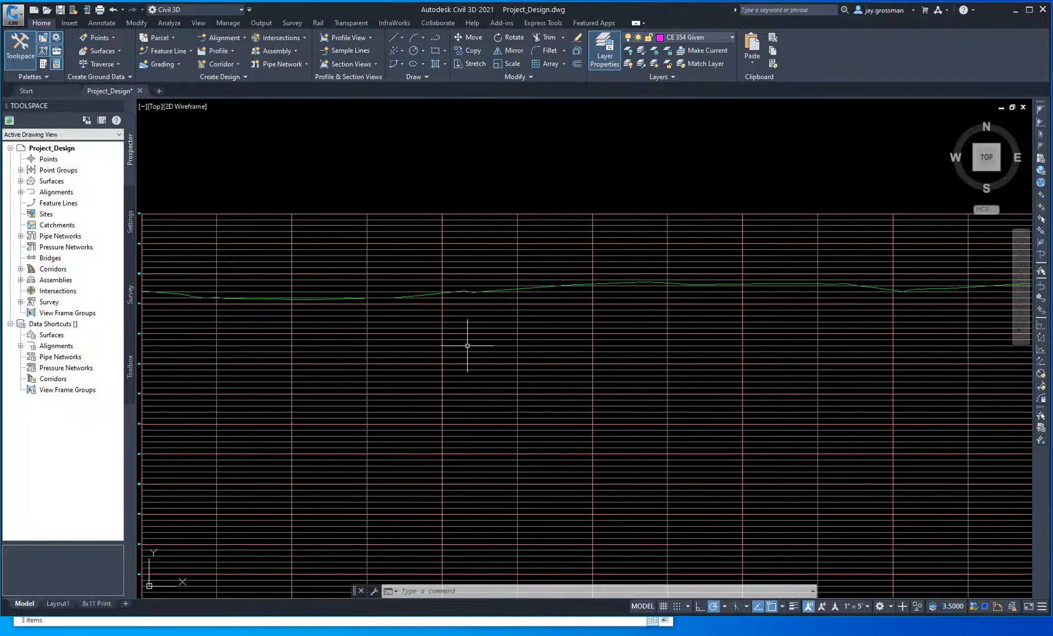
Step: Examine the overall extent of the profile view and the first stretch of its ground line
scroll(766, 371, "down", 4)
scroll(808, 501, "up", 2)
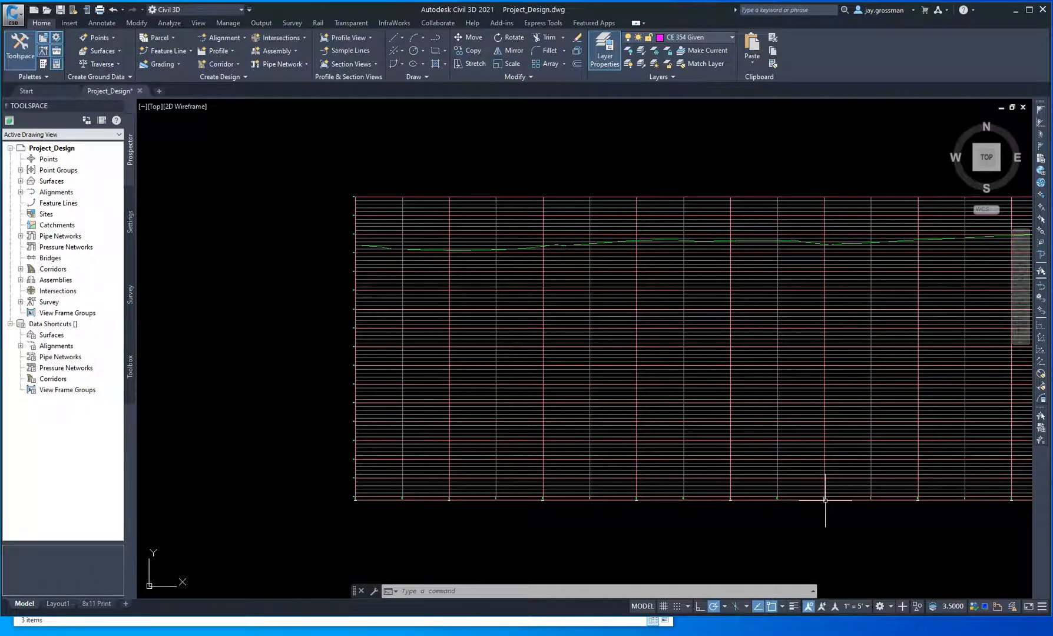
scroll(825, 500, "down", 2)
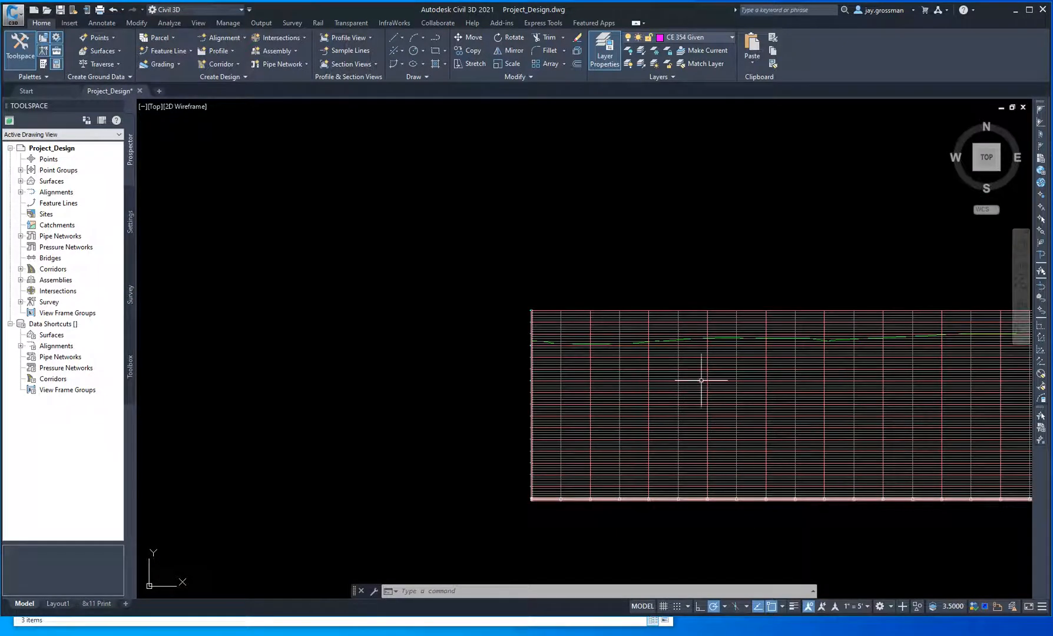
middle_click_drag(778, 371, 604, 380)
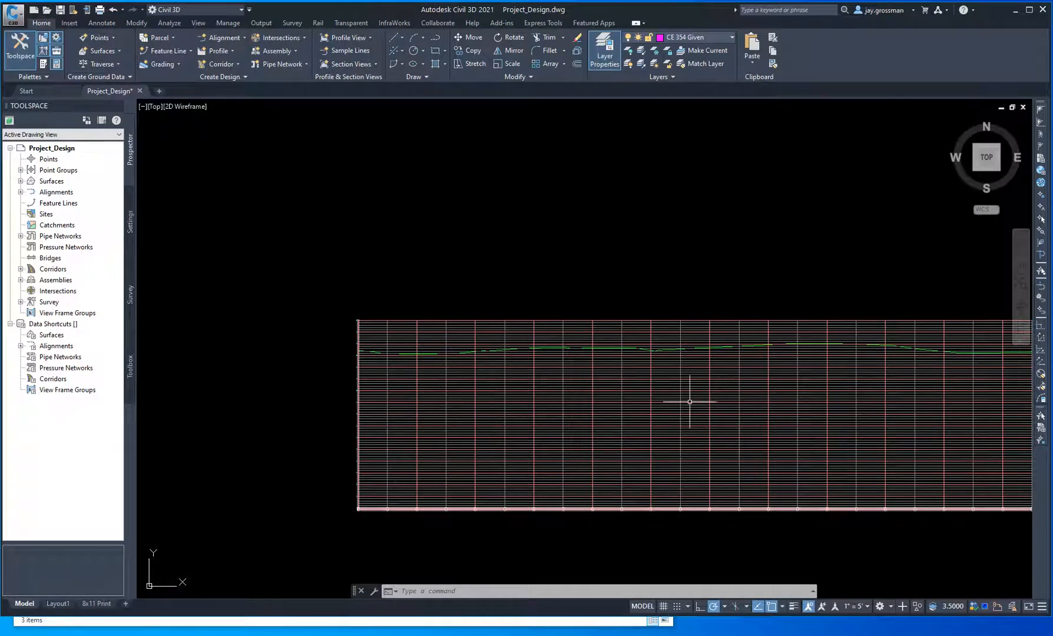
scroll(402, 347, "up", 5)
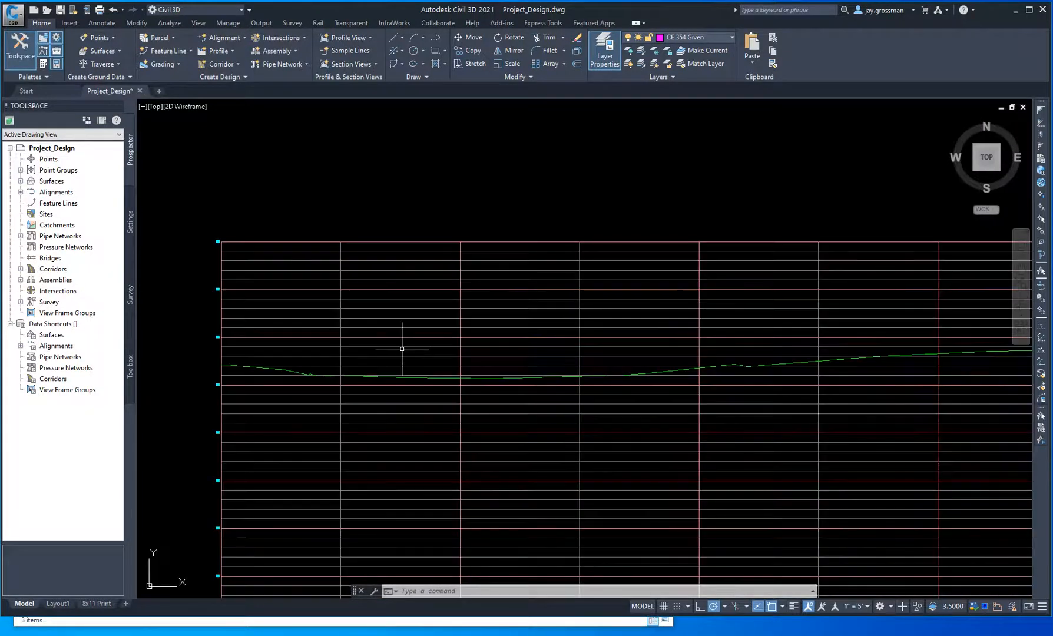
middle_click_drag(314, 384, 458, 371)
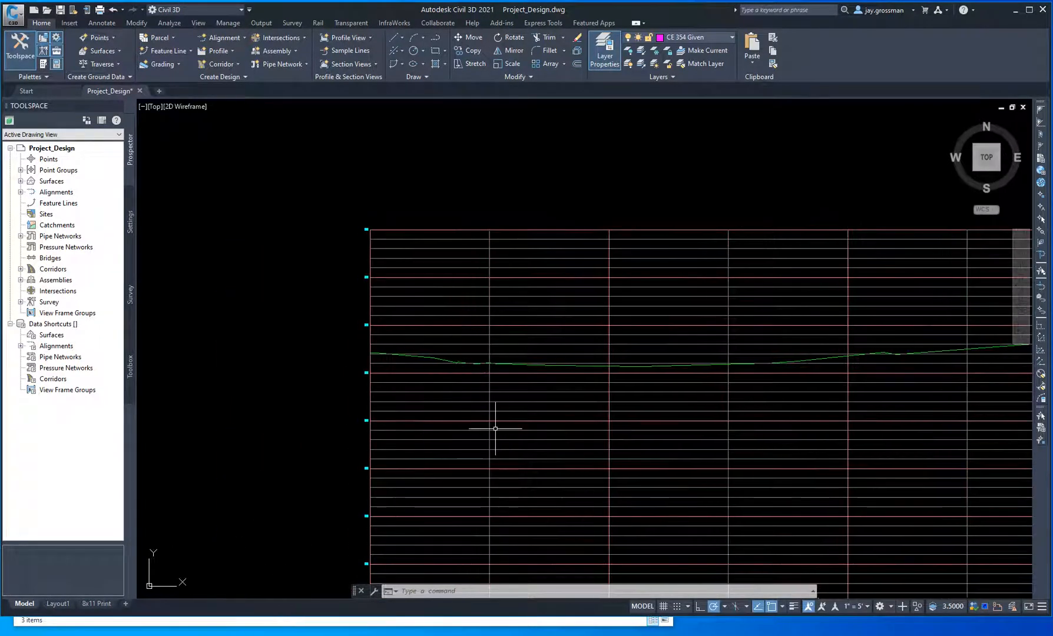
middle_click_drag(560, 477, 462, 437)
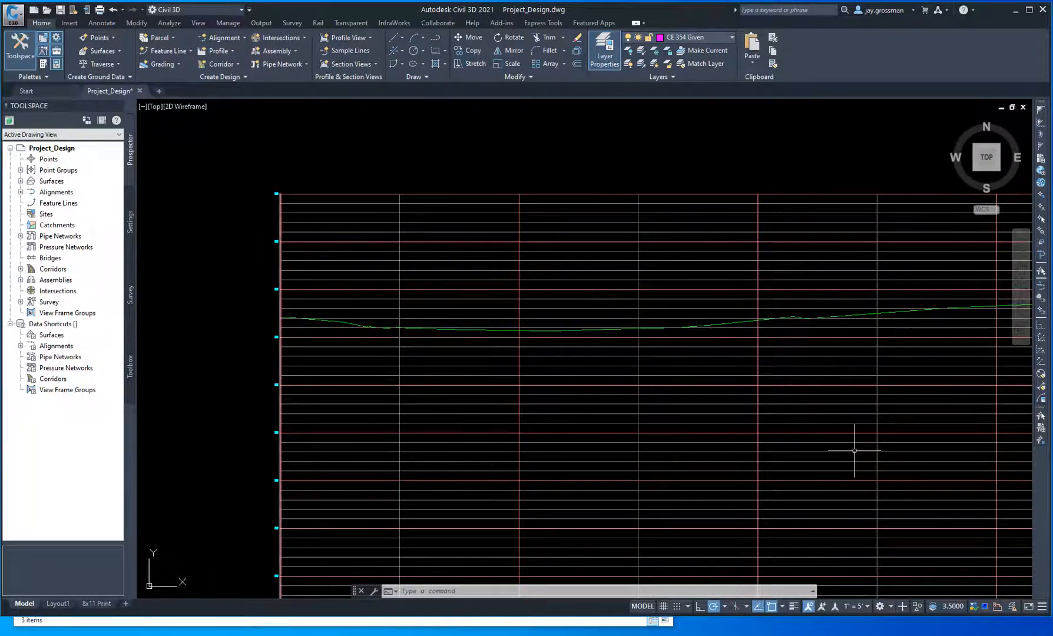
Step: Check the station and elevation of the ground line near station 12+00 in the profile view
scroll(737, 419, "down", 1)
scroll(760, 348, "up", 4)
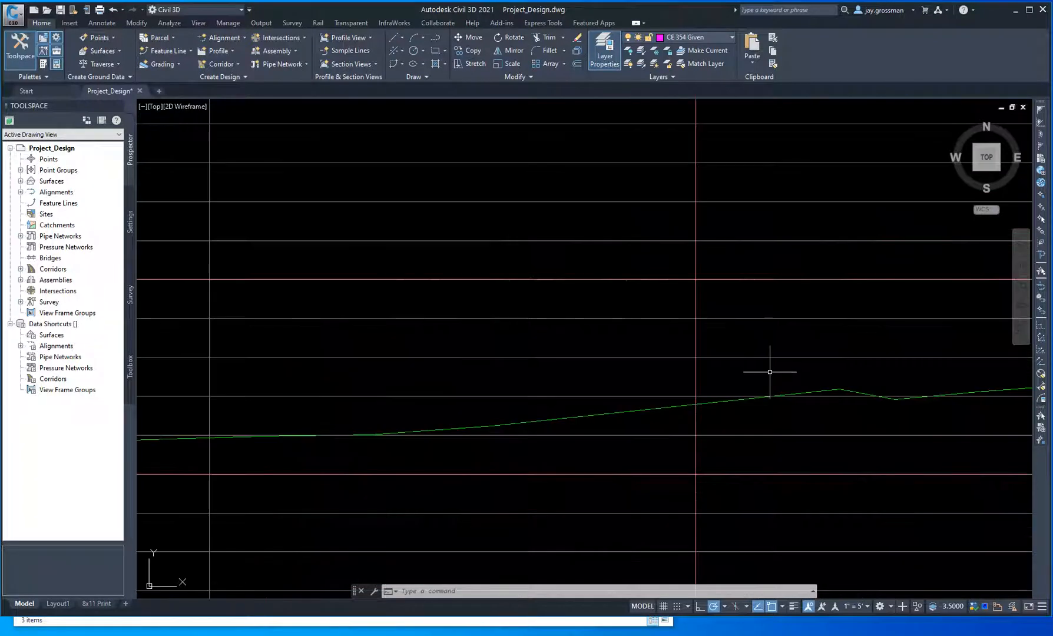
scroll(773, 391, "down", 2)
scroll(776, 404, "down", 2)
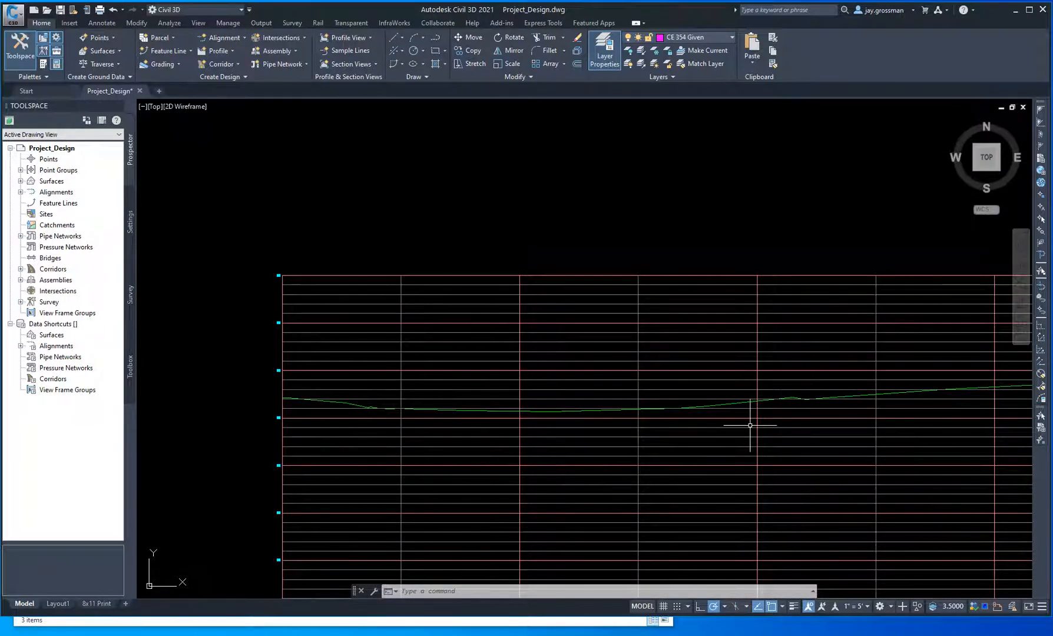
mouse_move(747, 421)
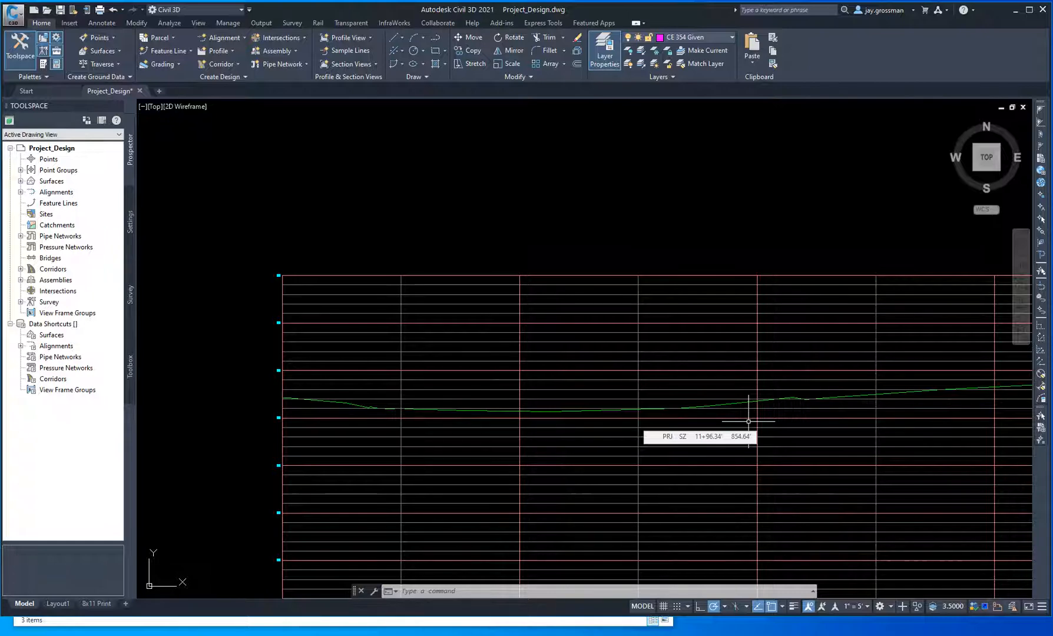
scroll(747, 419, "up", 4)
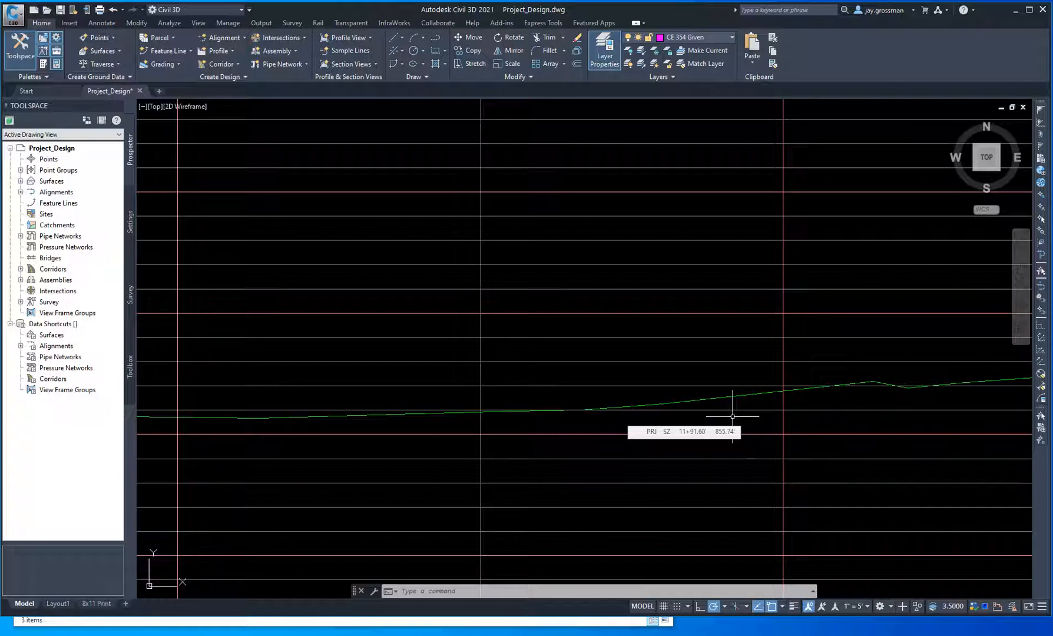
Step: Cancel any active command and regenerate the drawing with REGEN
key("Escape")
key("Escape")
key("Escape")
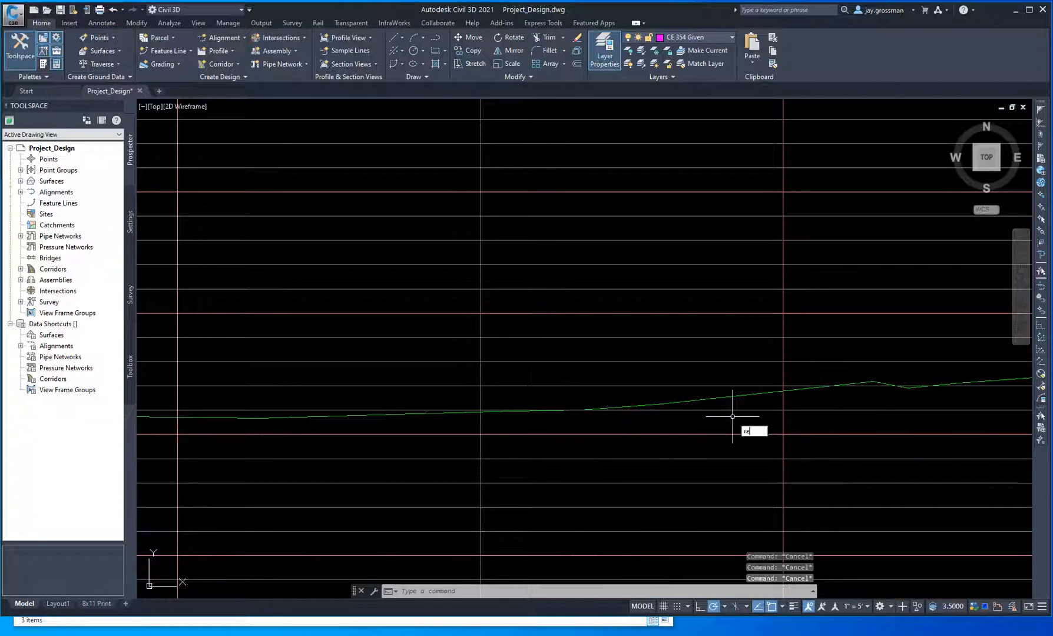
type("n")
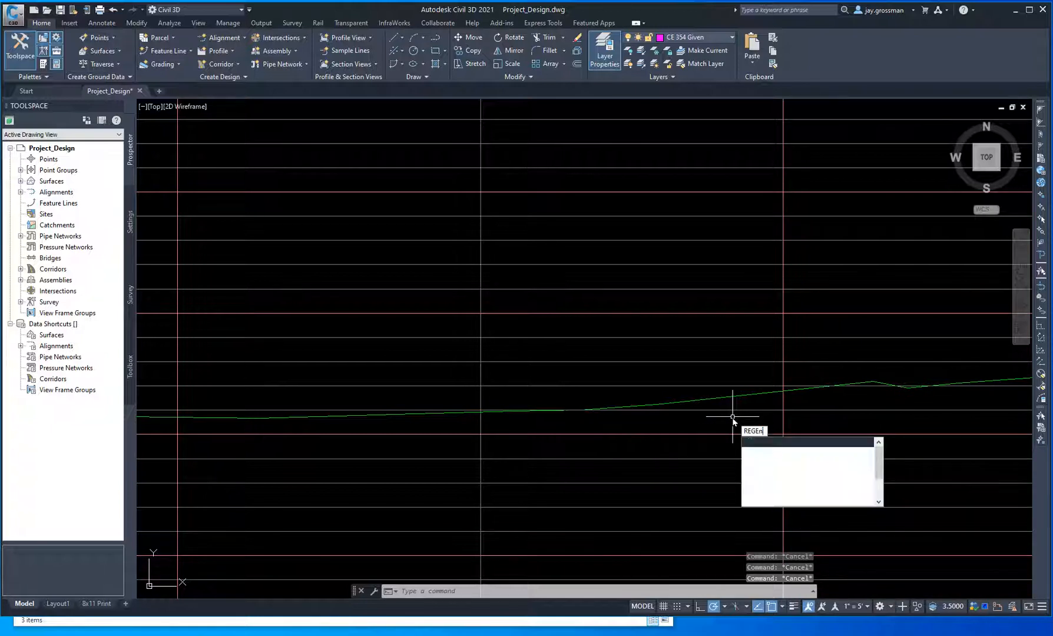
key("Return")
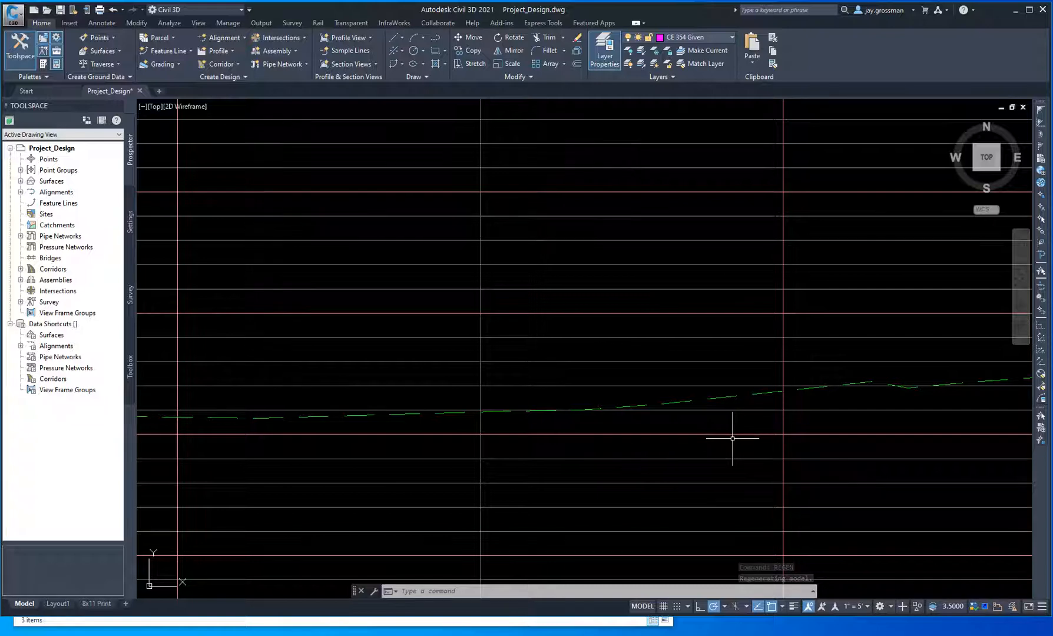
Step: Inspect the regenerated ground line's linetype along the profile view and back to its beginning
scroll(705, 425, "up", 1)
scroll(696, 438, "down", 1)
scroll(696, 438, "down", 2)
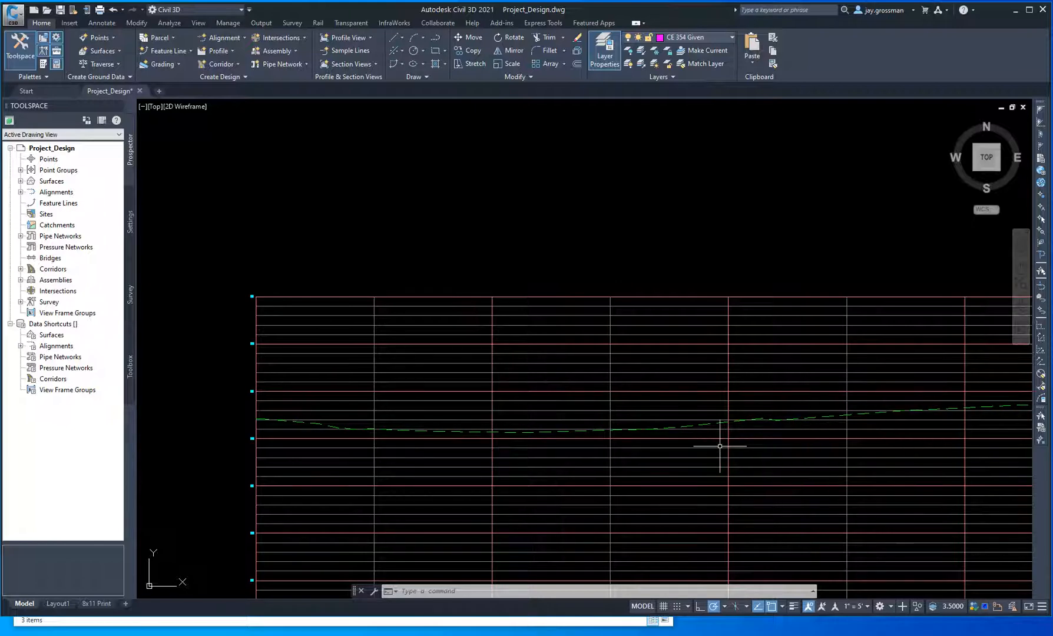
scroll(723, 439, "down", 4)
middle_click_drag(576, 413, 573, 413)
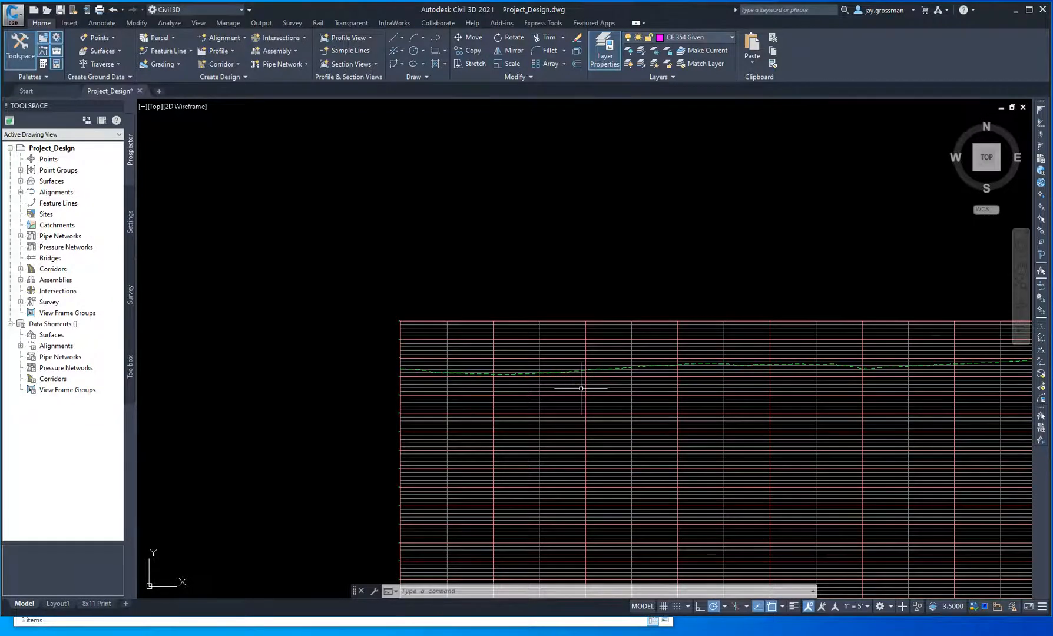
scroll(563, 358, "up", 2)
scroll(578, 404, "down", 1)
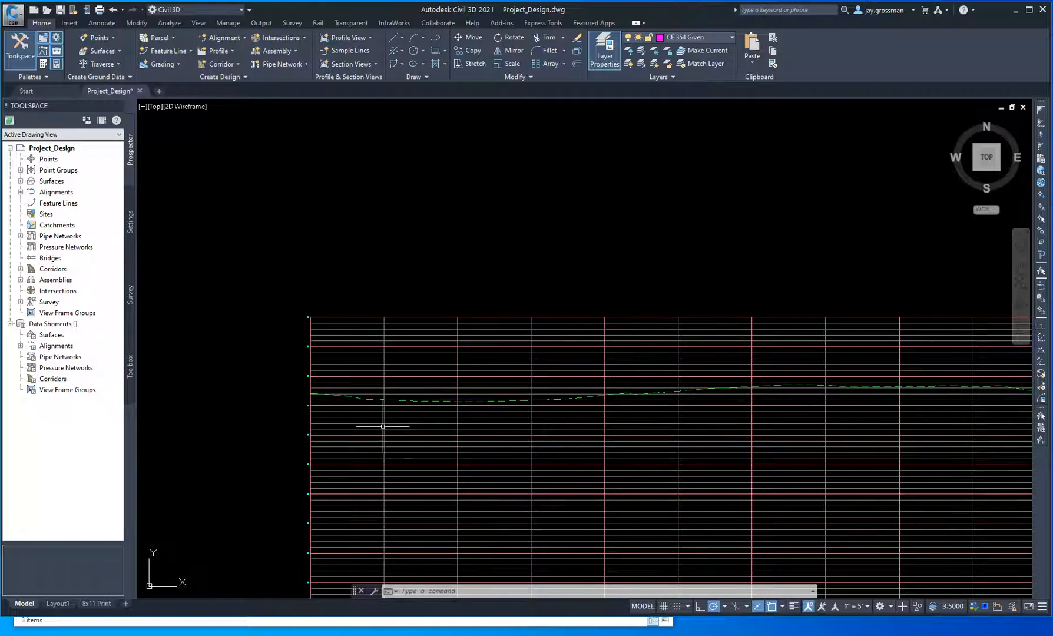
scroll(341, 392, "up", 2)
scroll(341, 391, "up", 2)
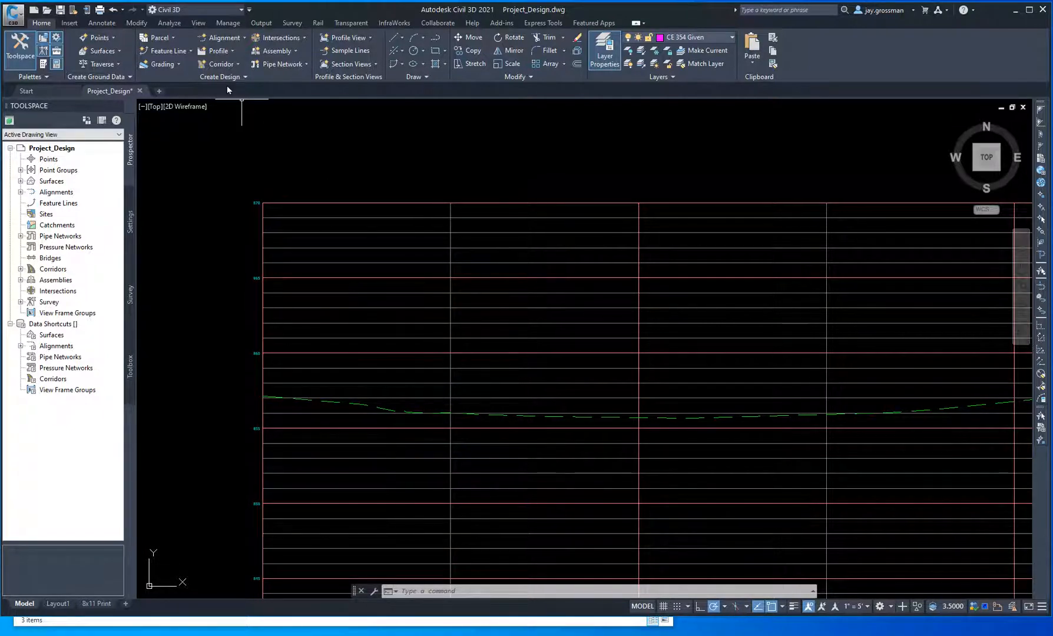
Step: Start a new layout profile on the existing profile view and name it PRJ
left_click(216, 51)
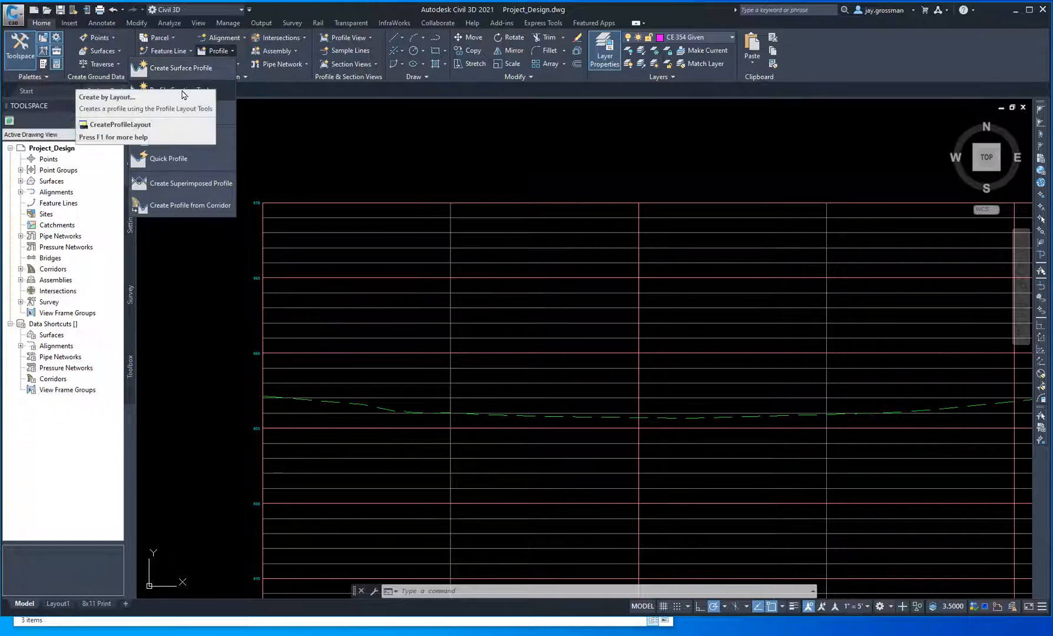
left_click(219, 91)
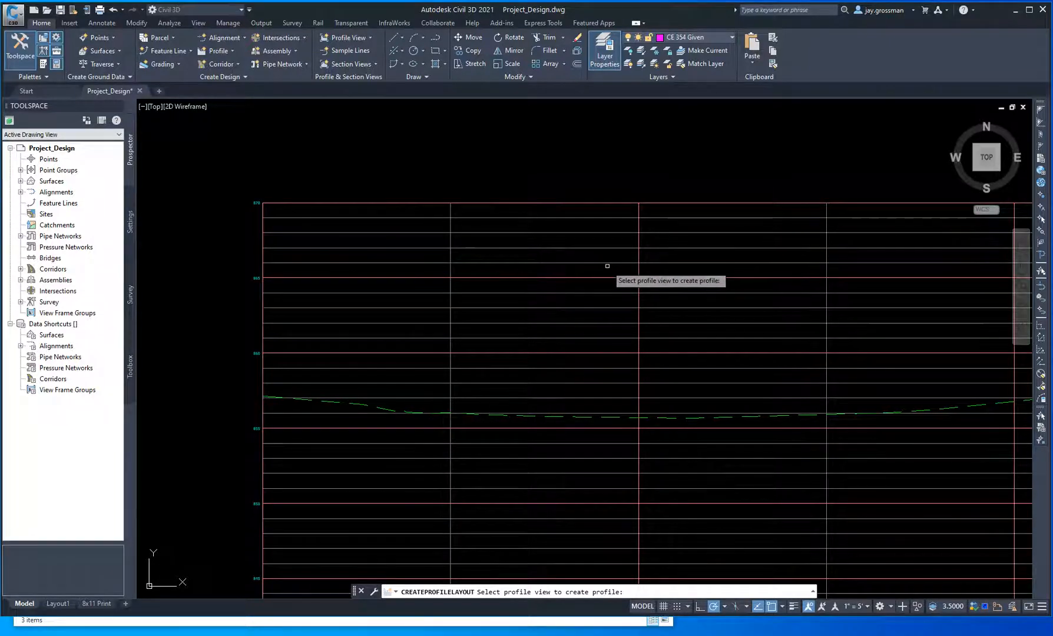
scroll(584, 279, "down", 3)
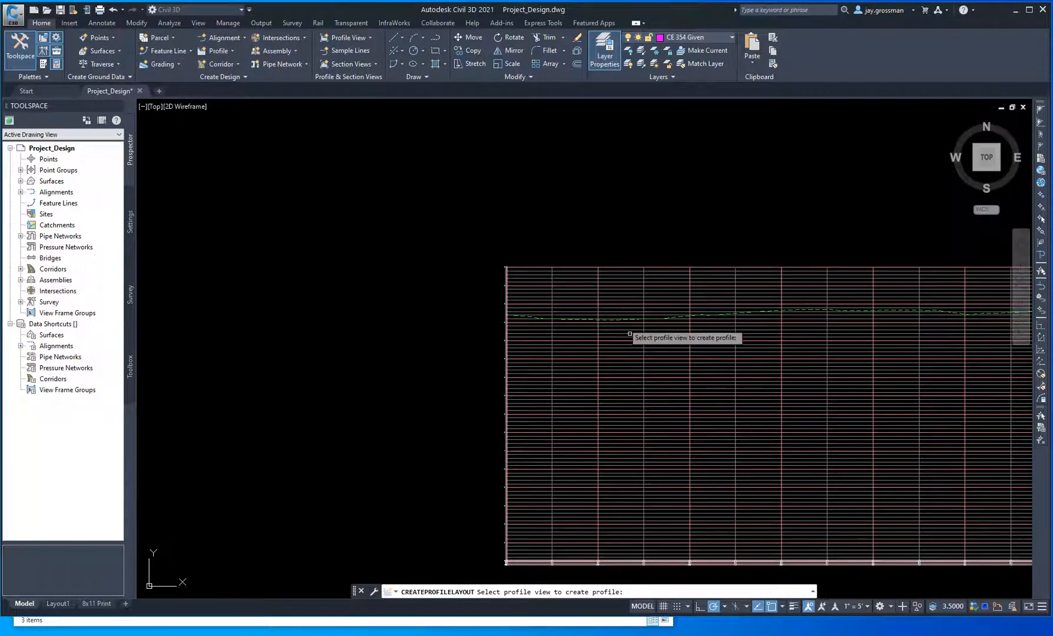
left_click(538, 304)
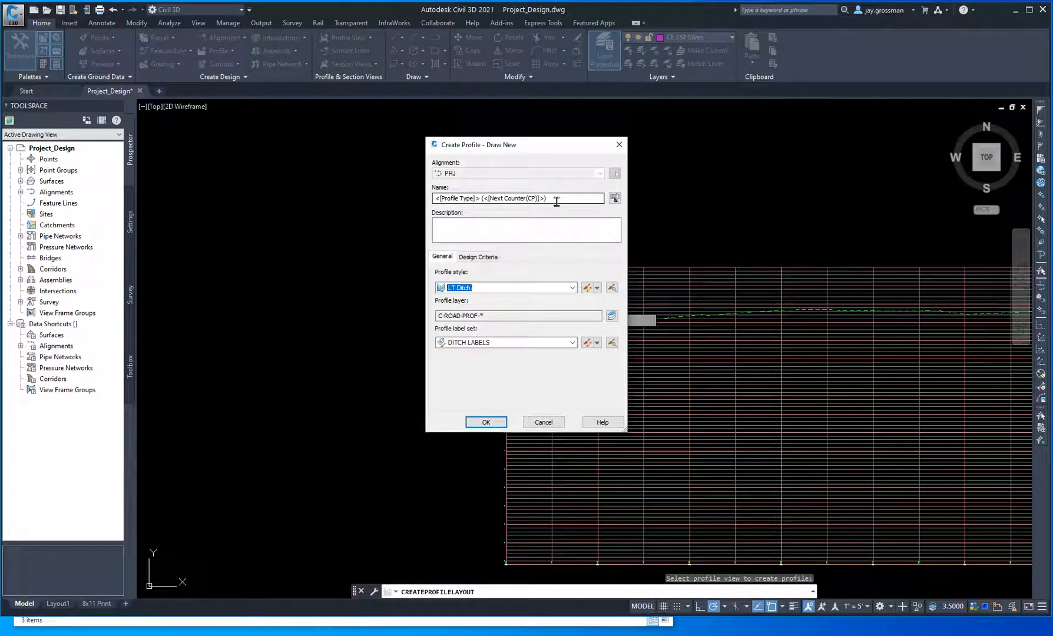
left_click_drag(505, 199, 422, 205)
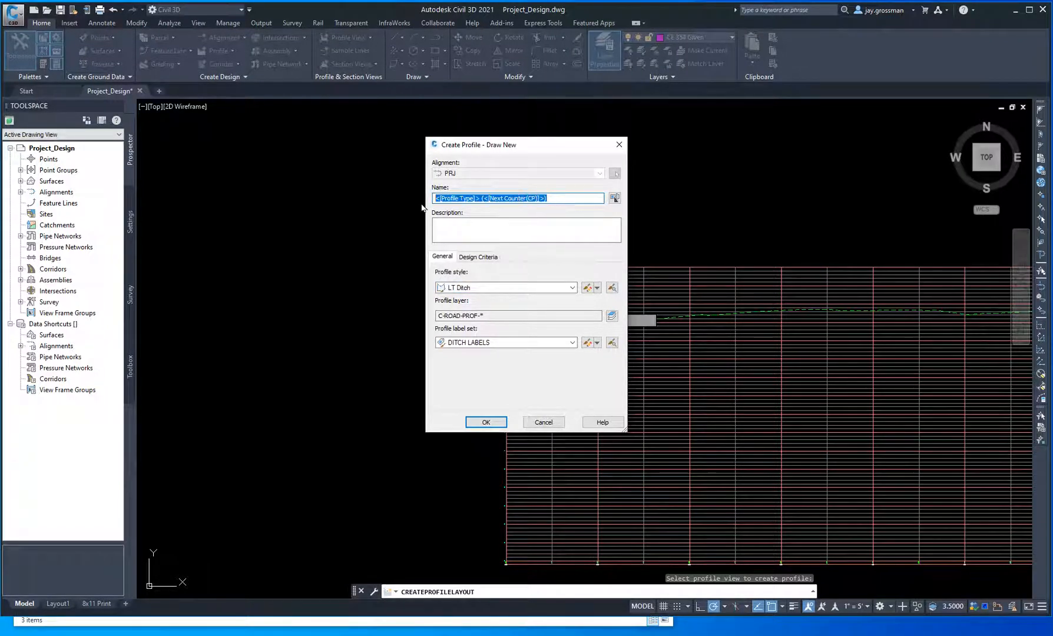
type("PRJ")
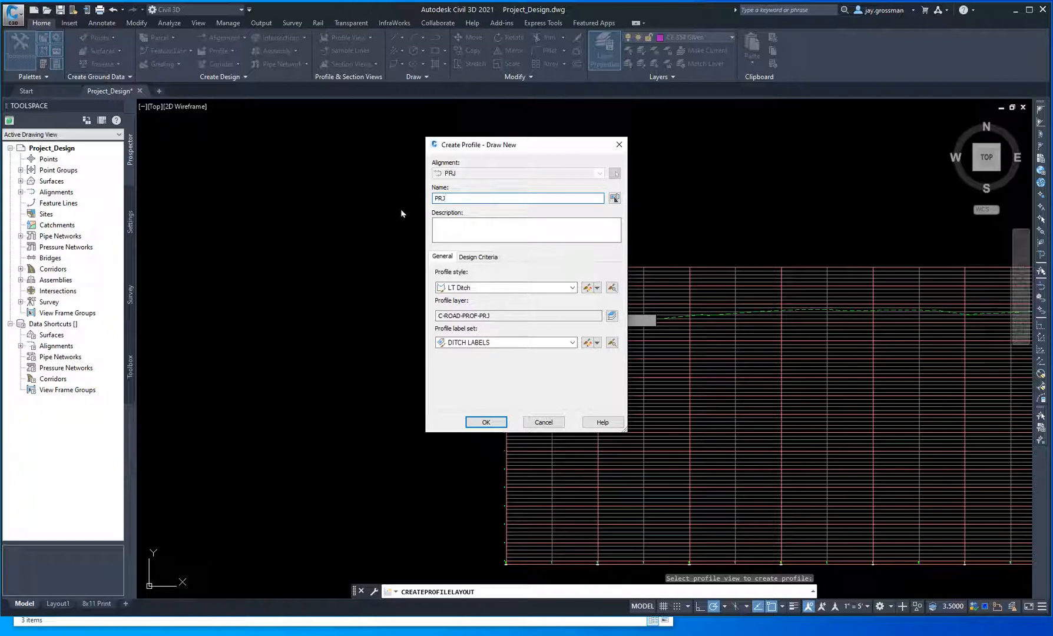
Step: Assign the DESIGN PROFILE style and the ALIGNMENT label set to the new profile, and create it
left_click(472, 288)
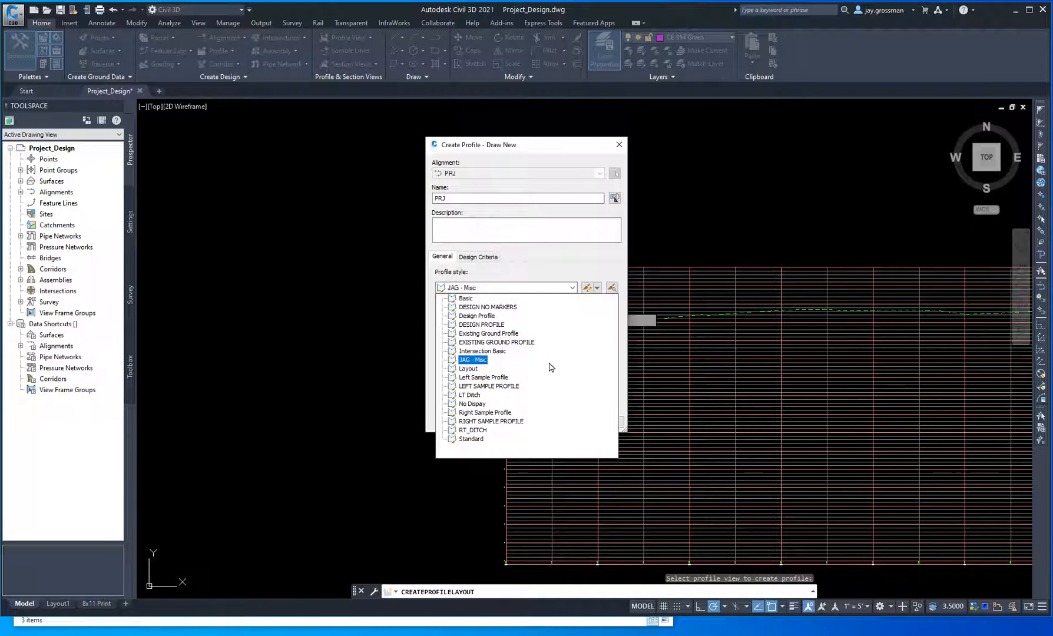
left_click(498, 326)
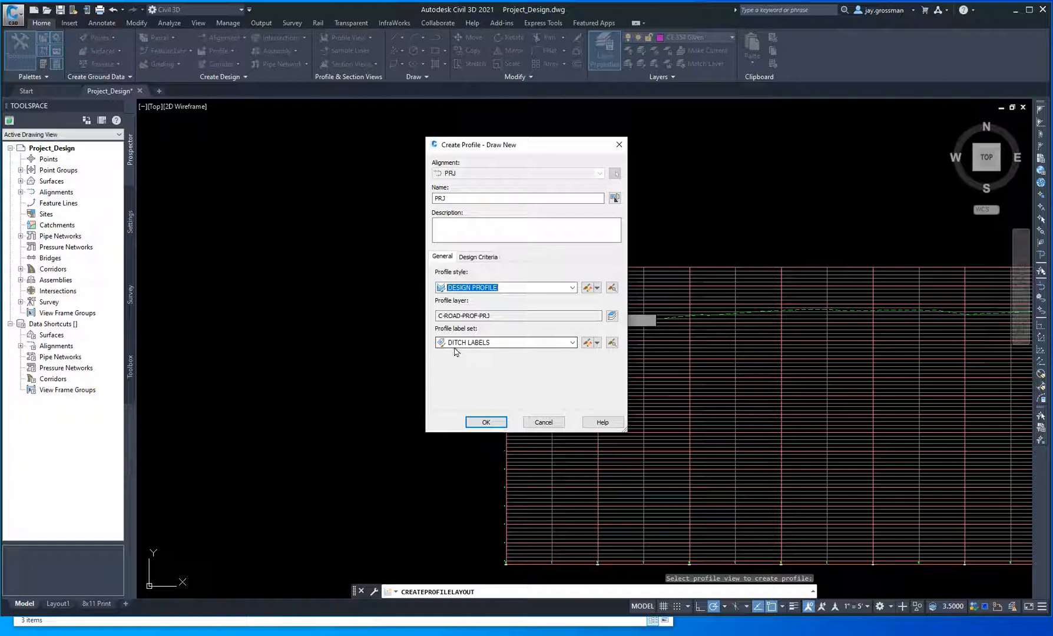
left_click(573, 345)
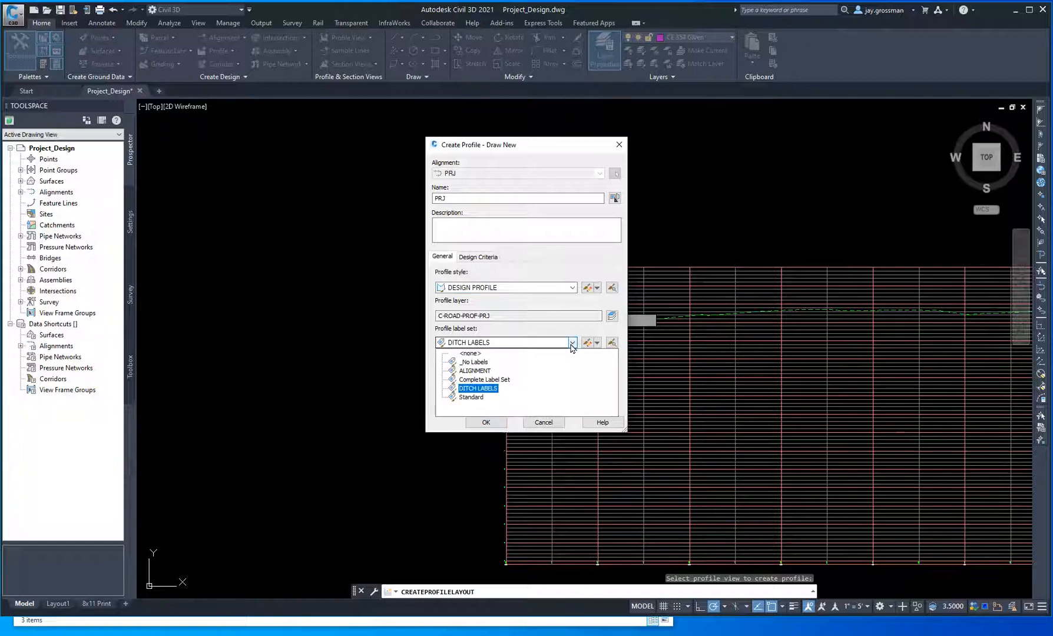
left_click(475, 371)
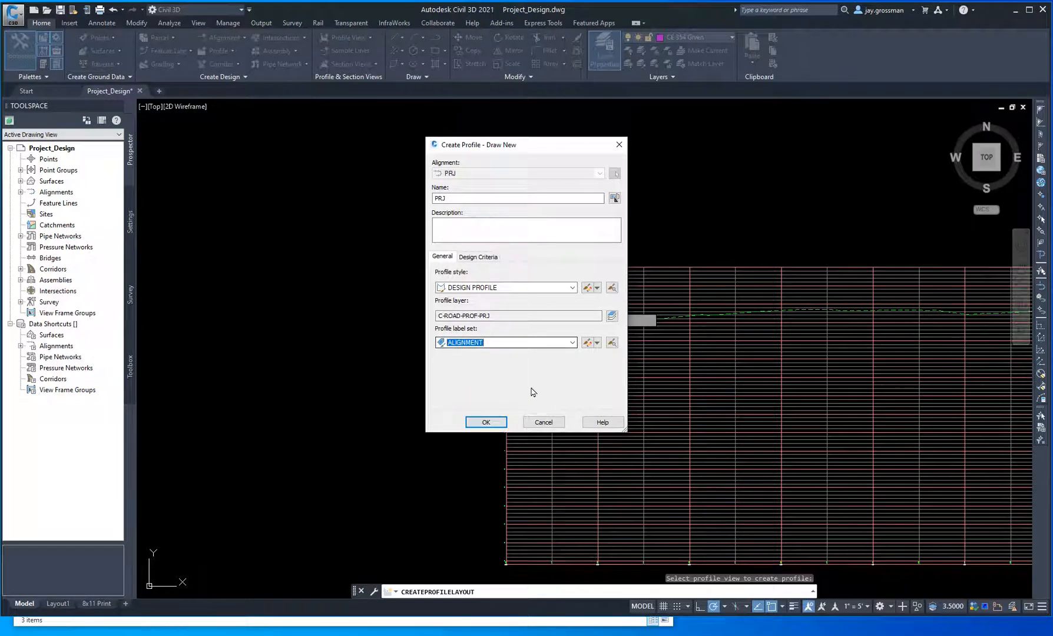
left_click(485, 422)
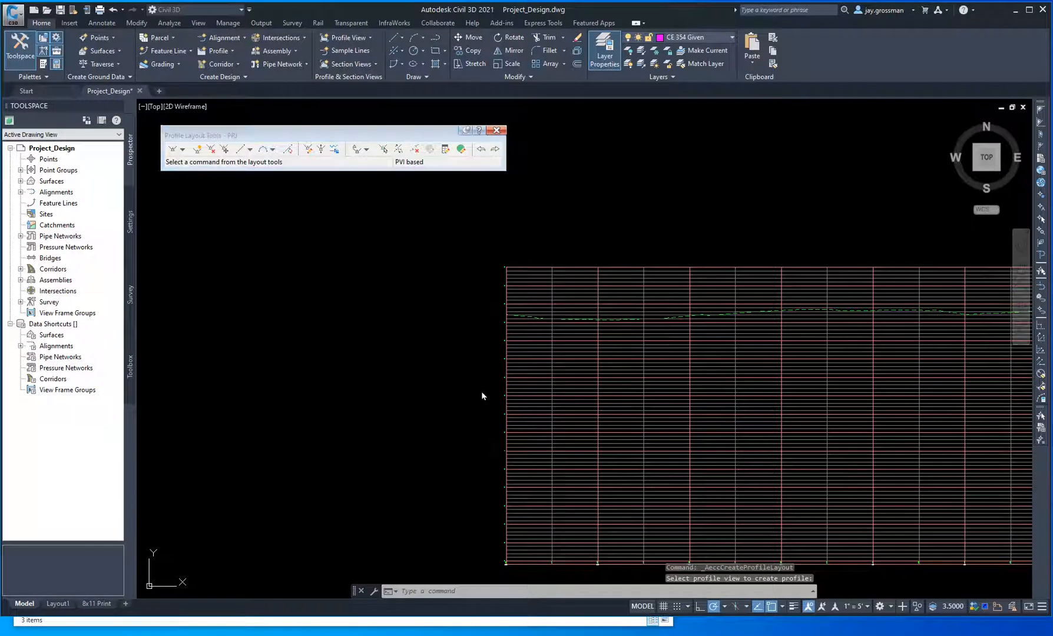
Step: Start the Draw Tangents command for the PRJ profile and place its start point where the ground line begins at the profile view's first station
left_click(381, 150)
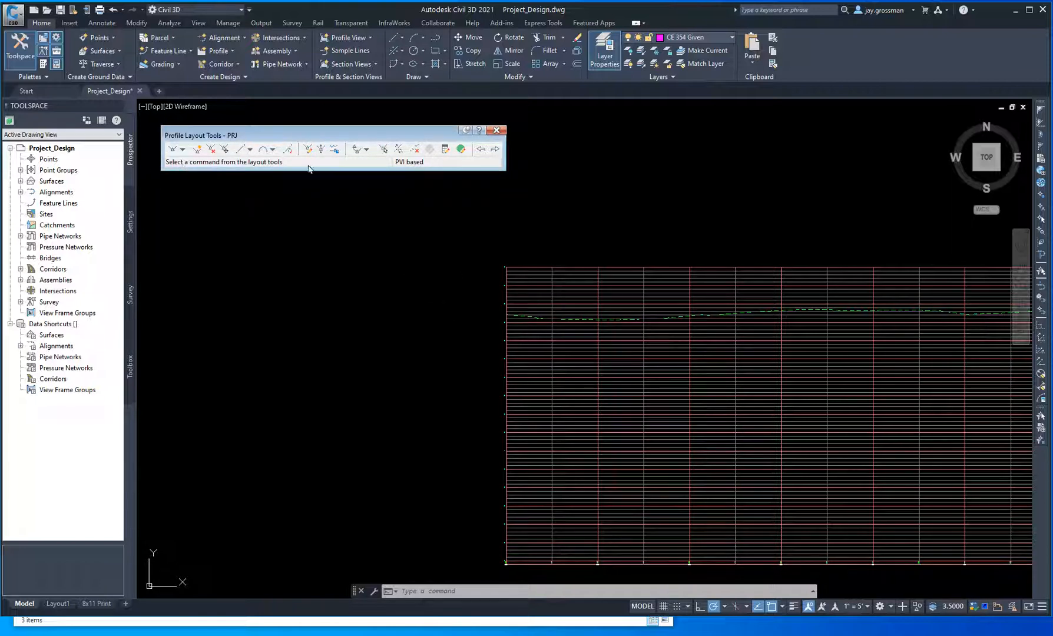
left_click(183, 150)
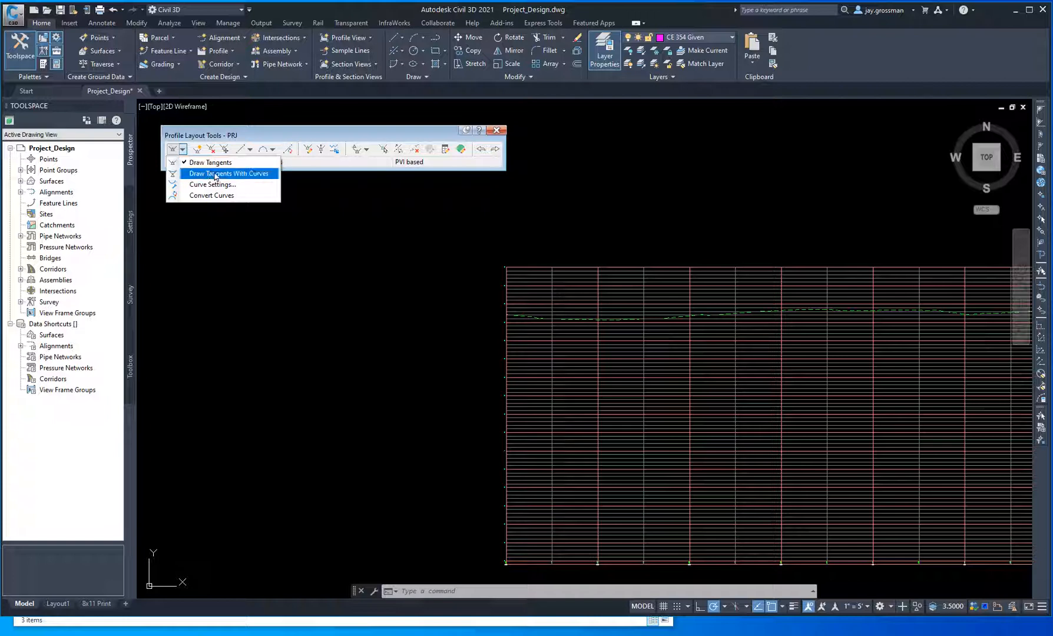
left_click(177, 155)
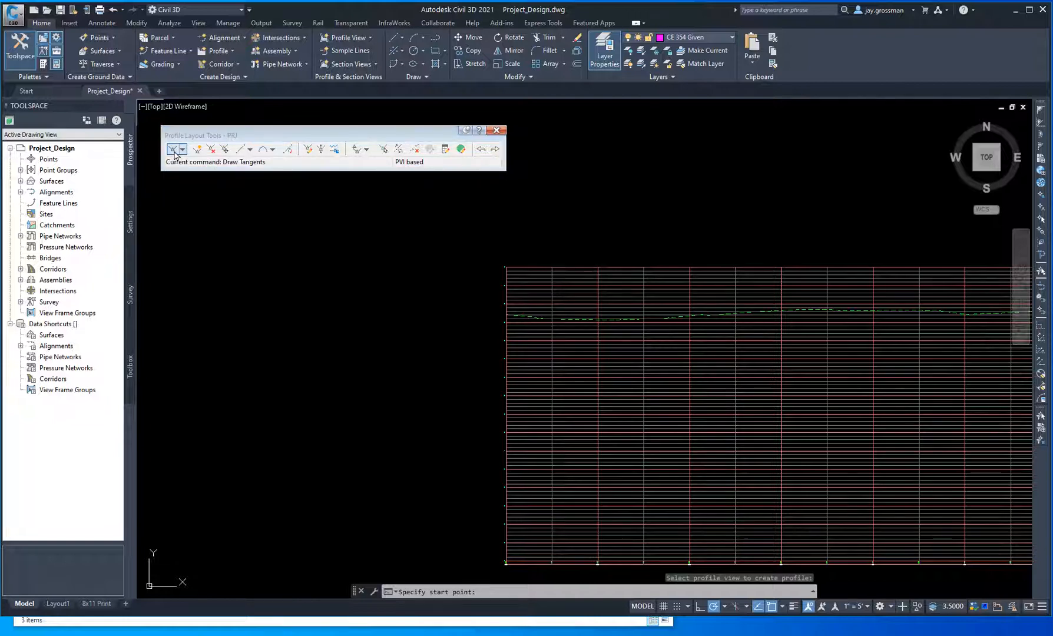
scroll(521, 352, "up", 6)
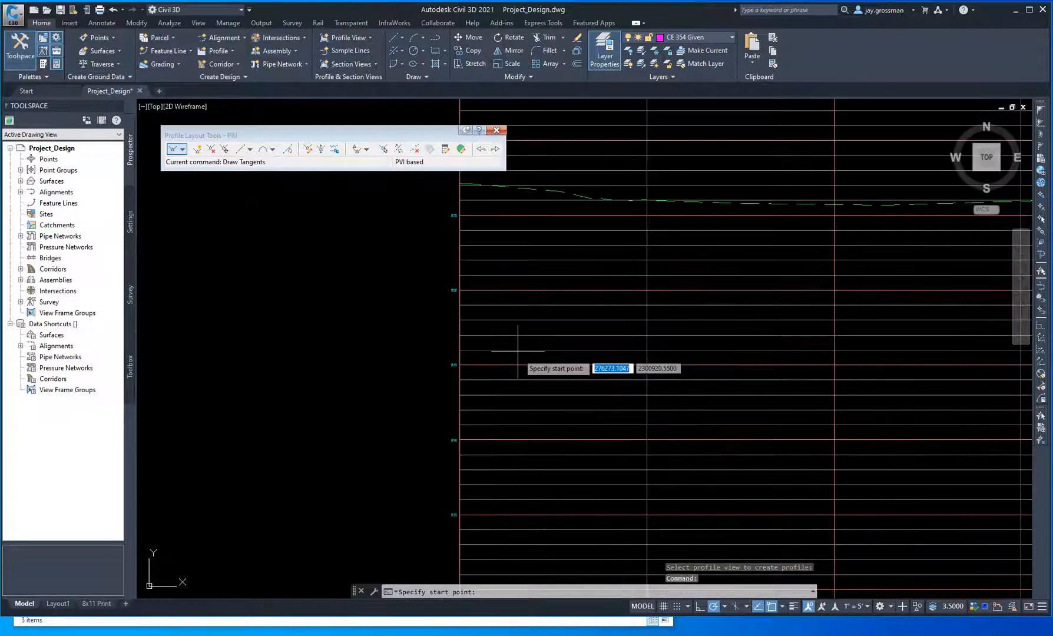
middle_click_drag(548, 242, 541, 524)
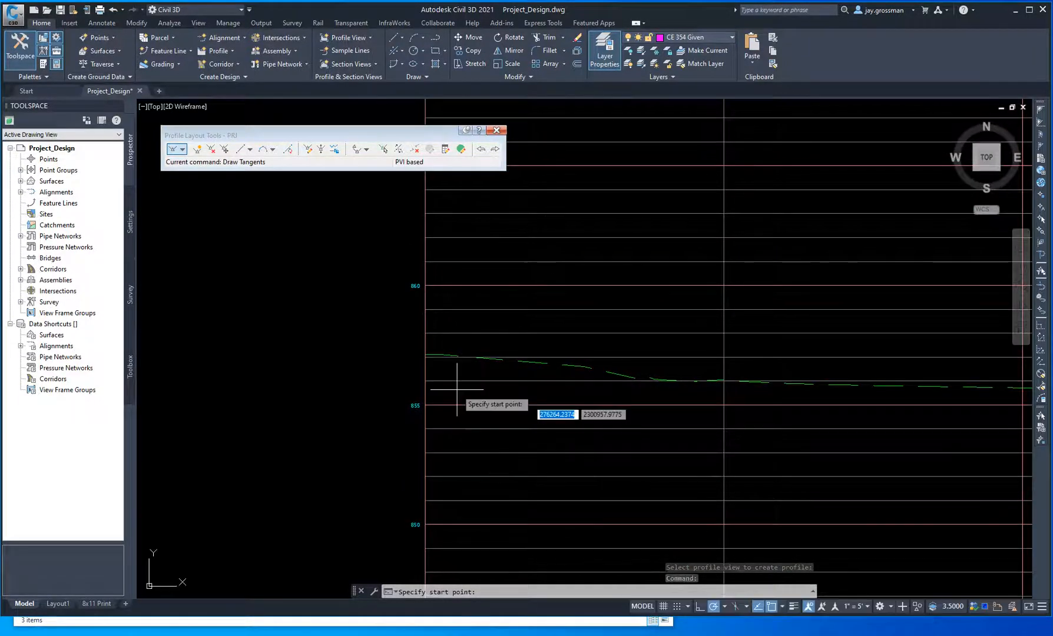
scroll(404, 368, "up", 5)
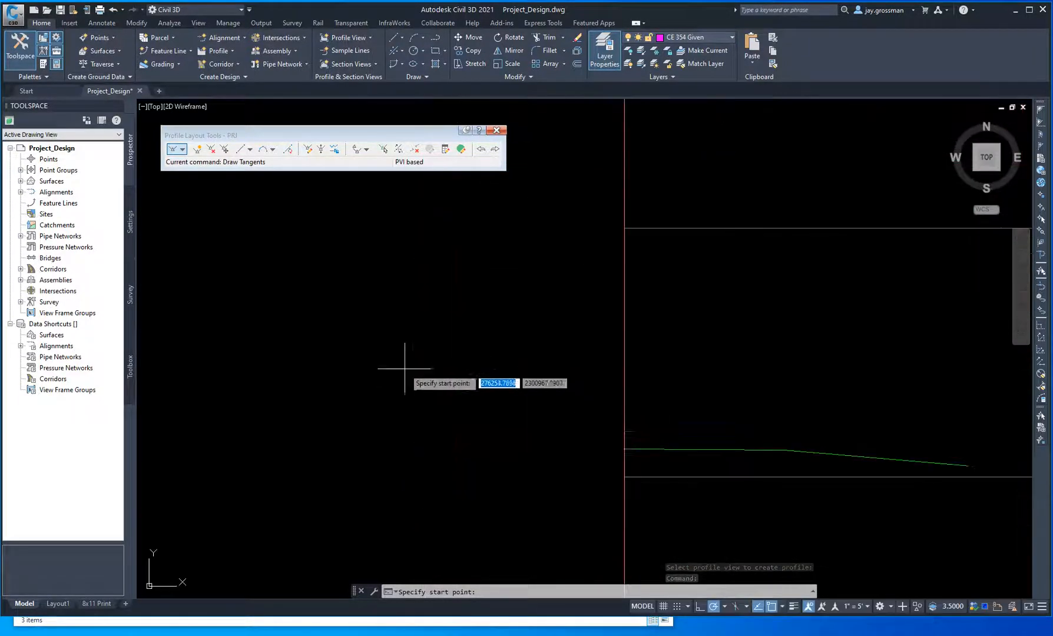
left_click(624, 448)
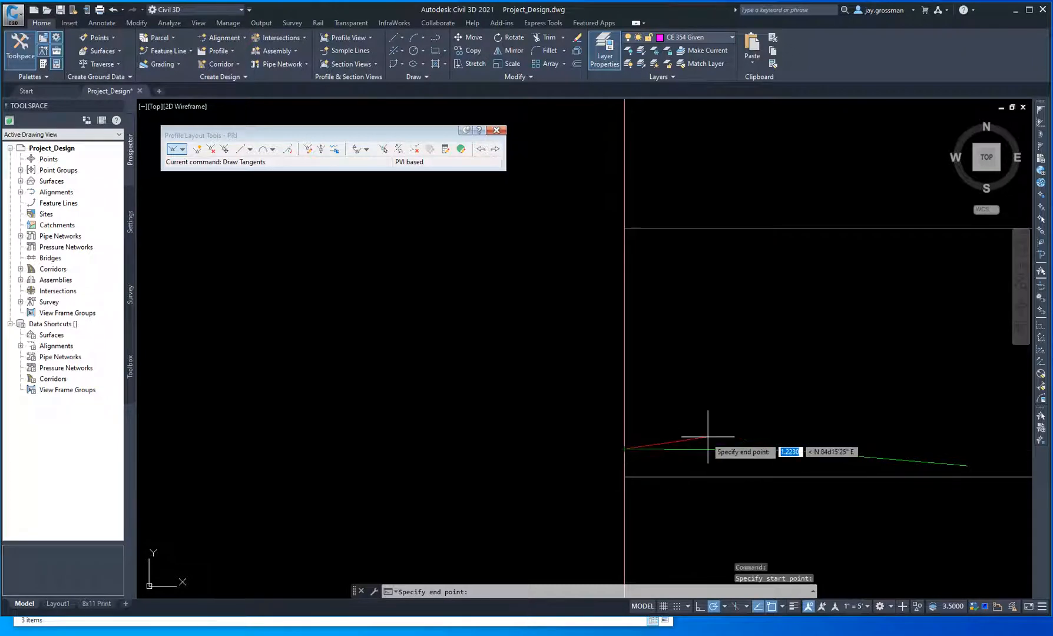
Step: Turn on lineweight display while the first tangent is in progress, keeping LineWeight enabled among the status bar controls
scroll(773, 412, "down", 5)
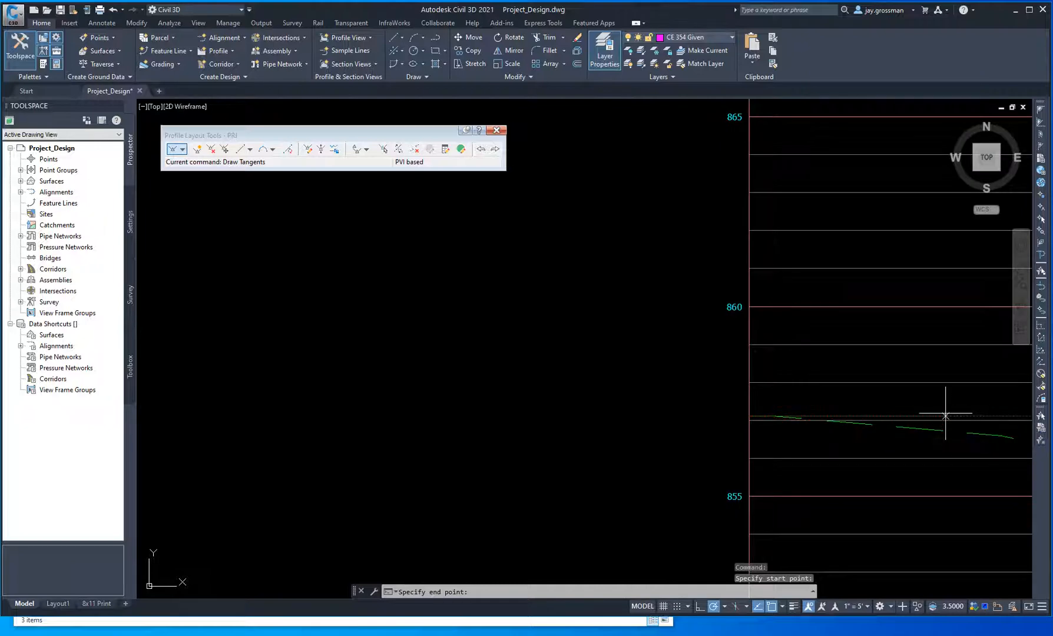
scroll(451, 391, "down", 5)
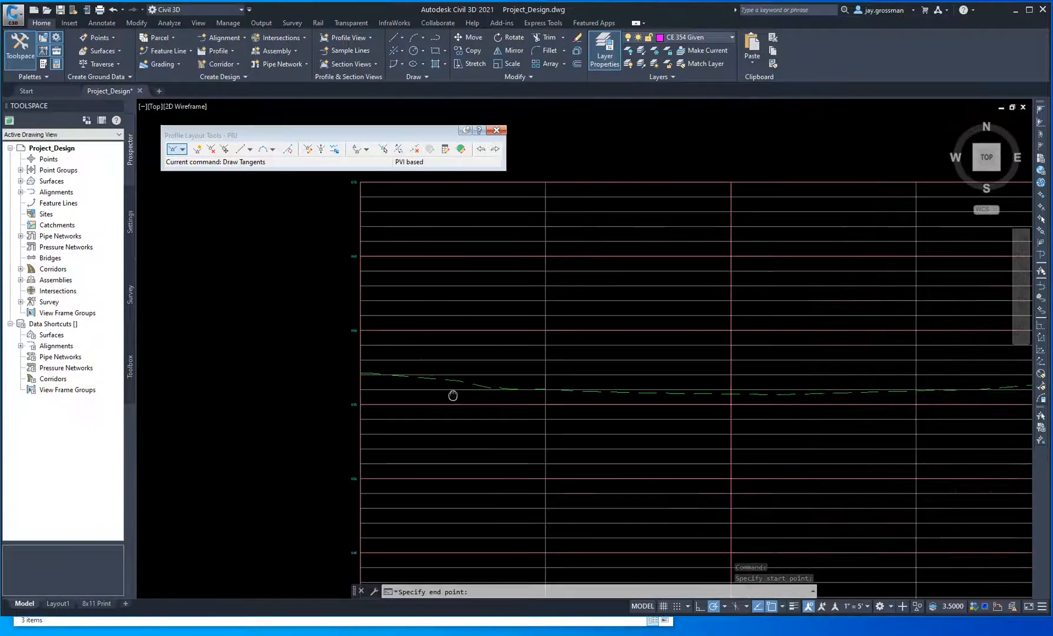
scroll(443, 394, "up", 2)
scroll(443, 394, "down", 1)
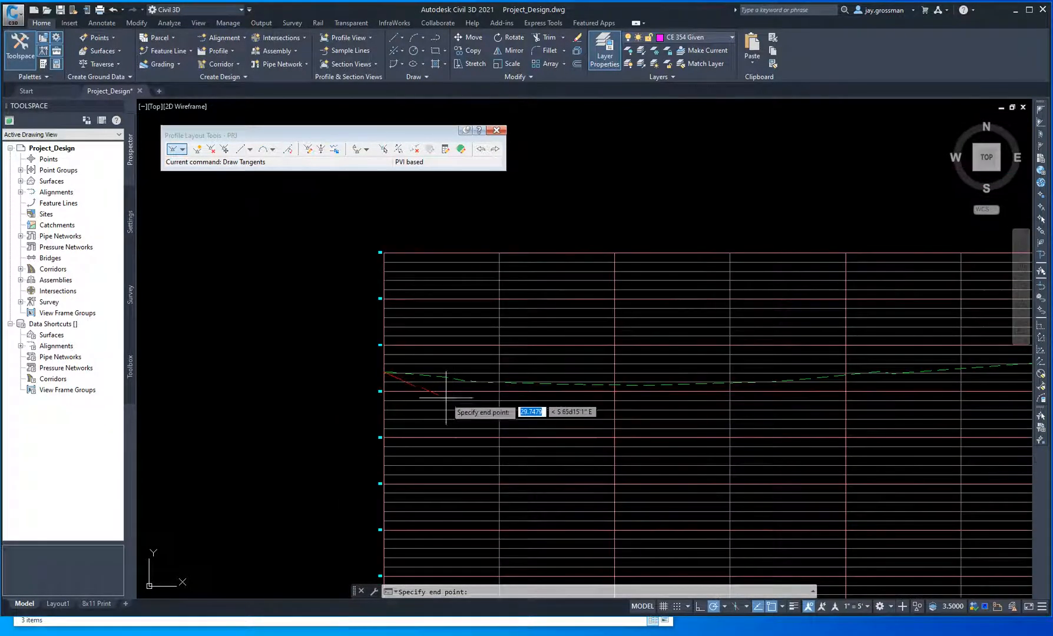
scroll(493, 386, "down", 3)
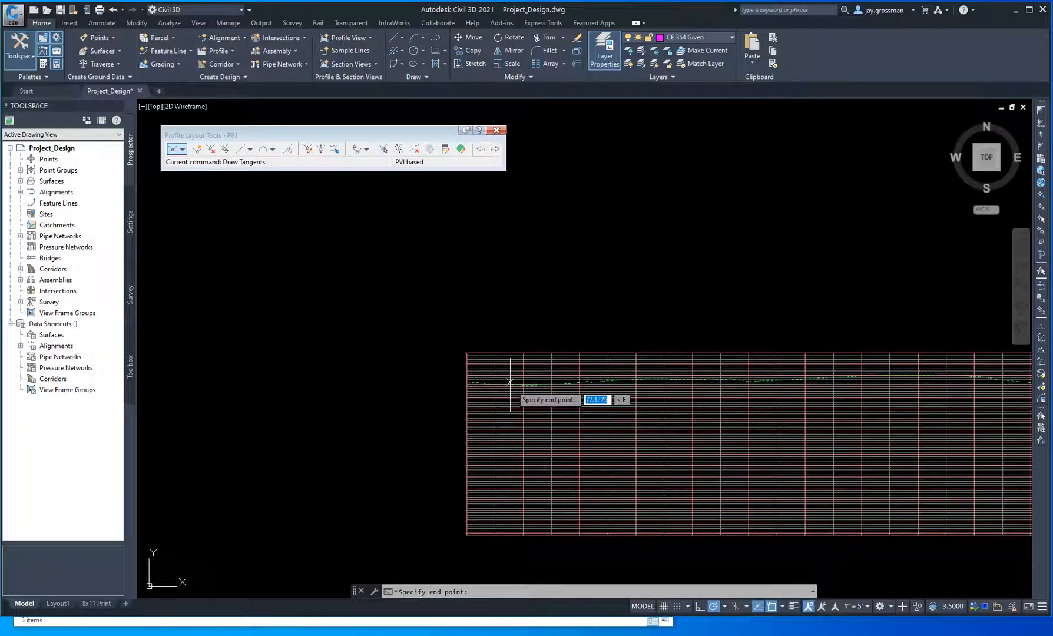
scroll(514, 398, "up", 4)
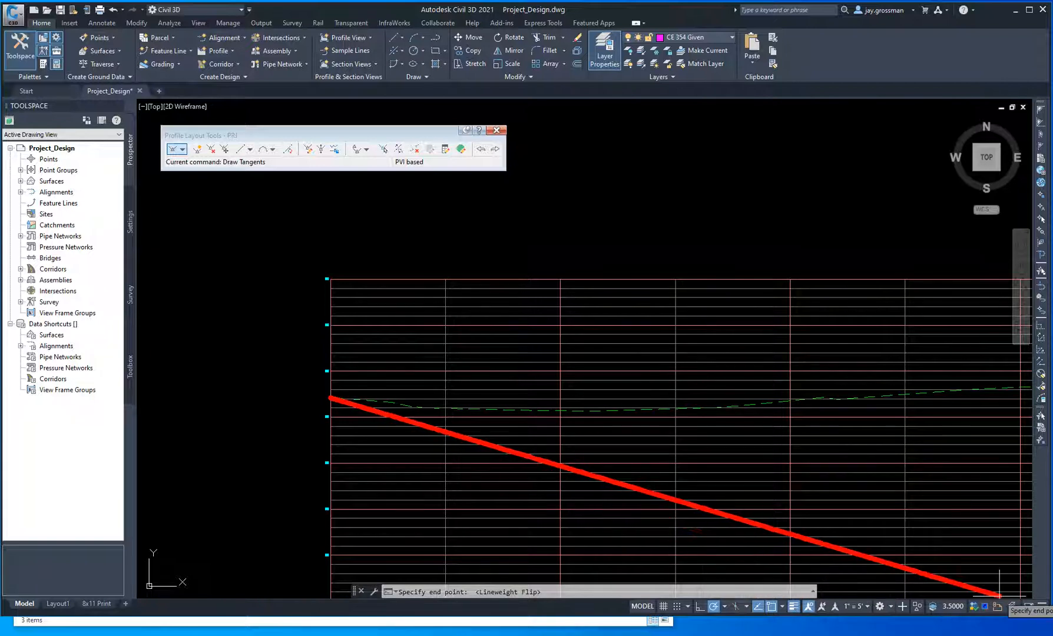
left_click(1041, 610)
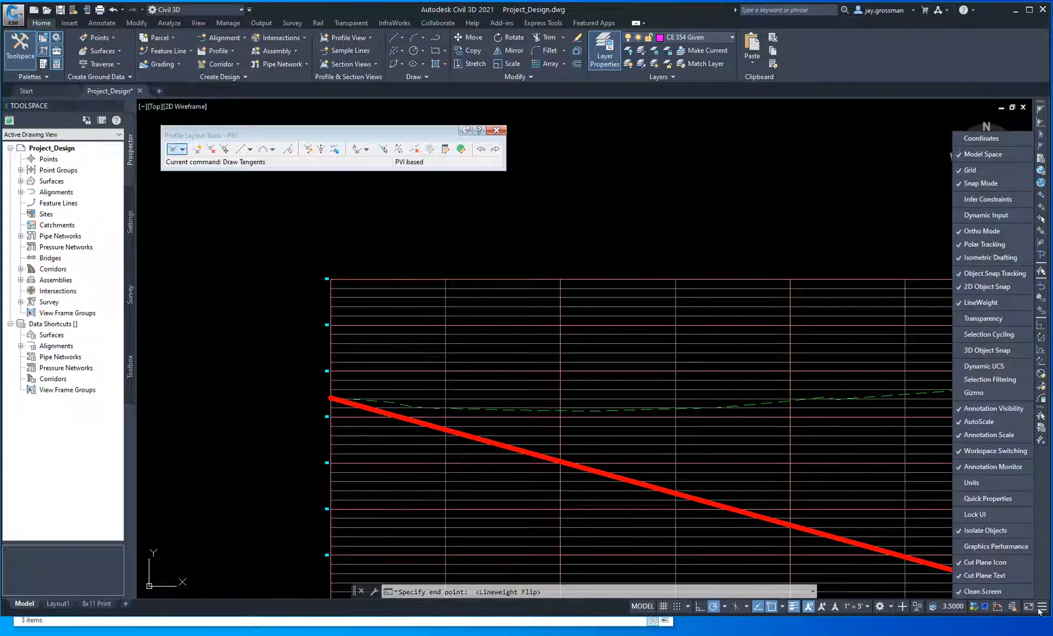
left_click(971, 303)
left_click(970, 302)
left_click(797, 183)
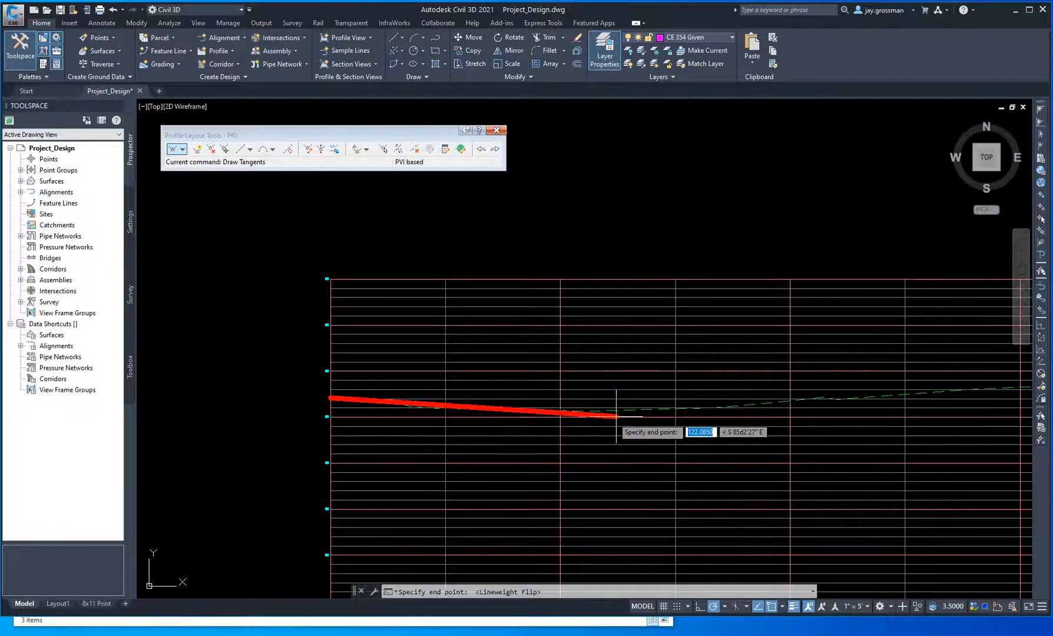
Step: Draw the first tangent about 800 ft long, rising gently to a PVI on a grid line slightly above the ground line
scroll(616, 416, "up", 4)
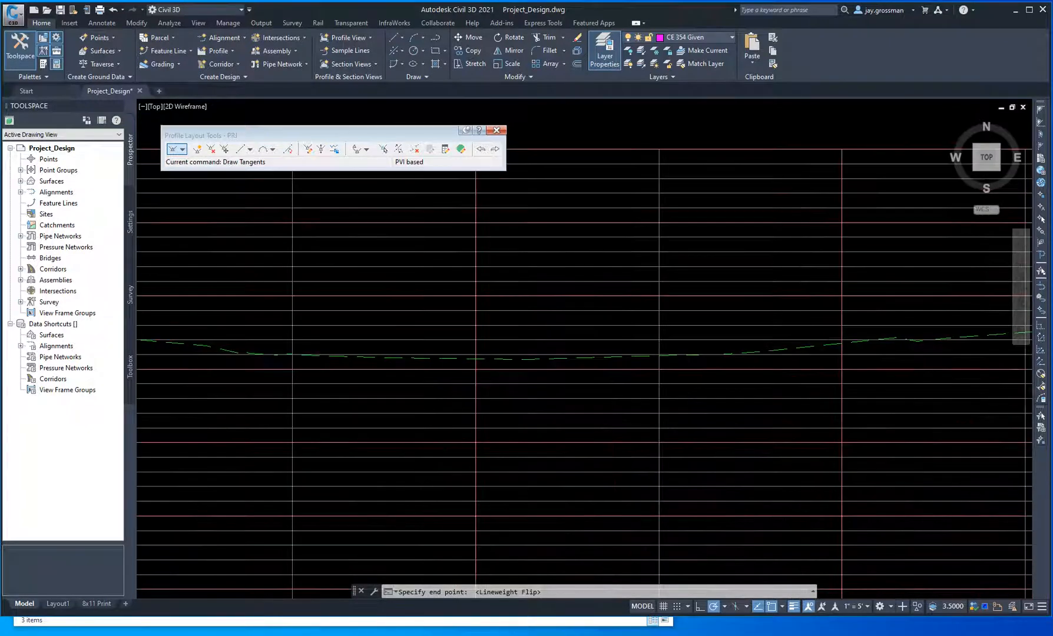
scroll(557, 436, "down", 2)
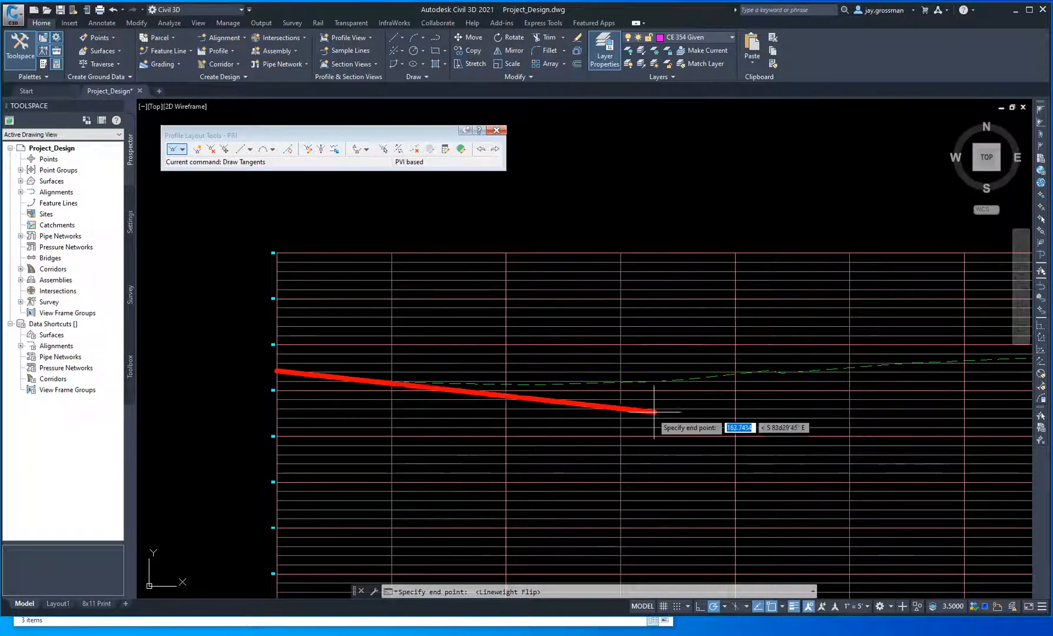
scroll(756, 421, "down", 2)
scroll(761, 393, "down", 2)
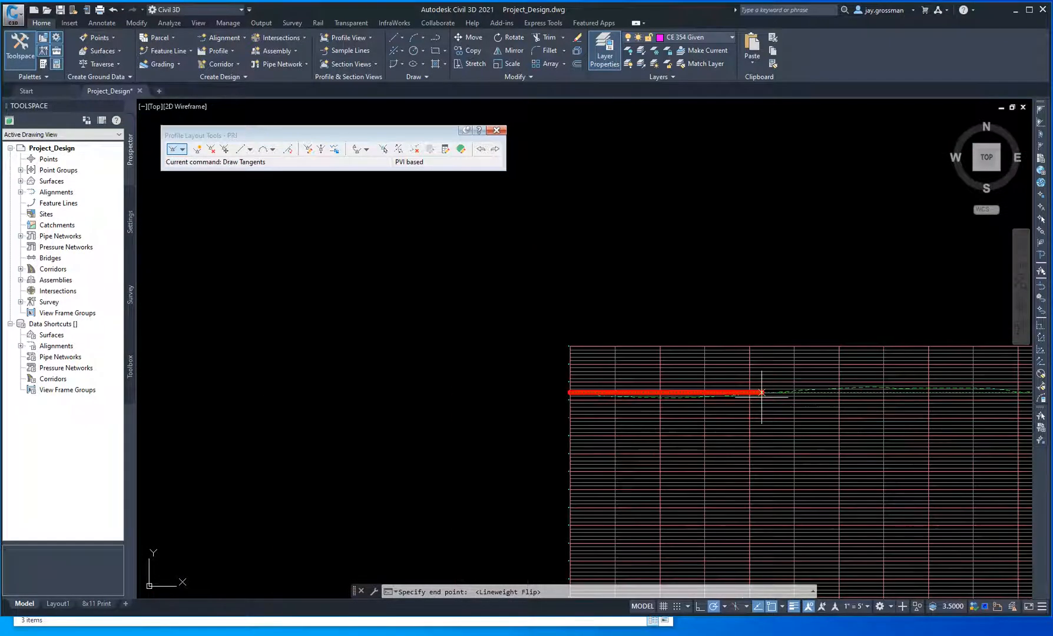
middle_click_drag(798, 412, 616, 393)
scroll(657, 388, "down", 2)
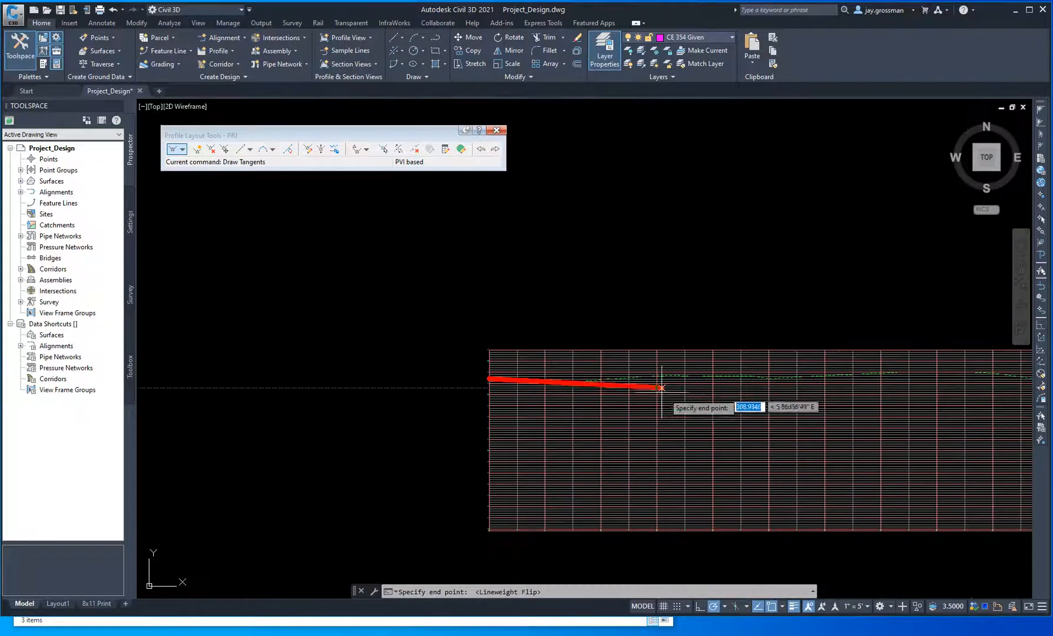
scroll(661, 387, "up", 2)
scroll(683, 377, "up", 2)
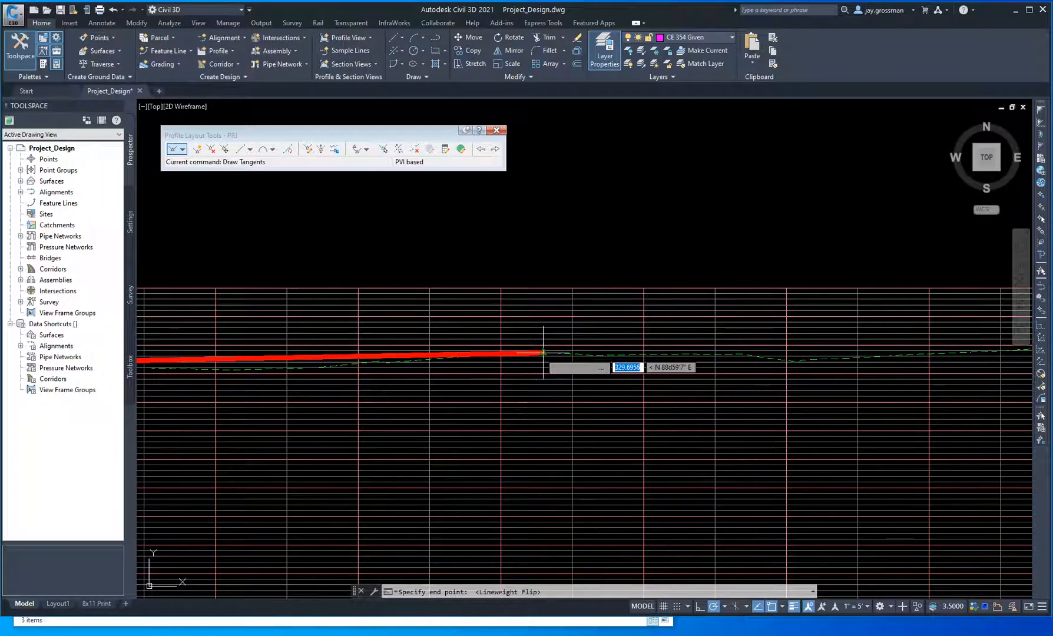
scroll(533, 357, "down", 2)
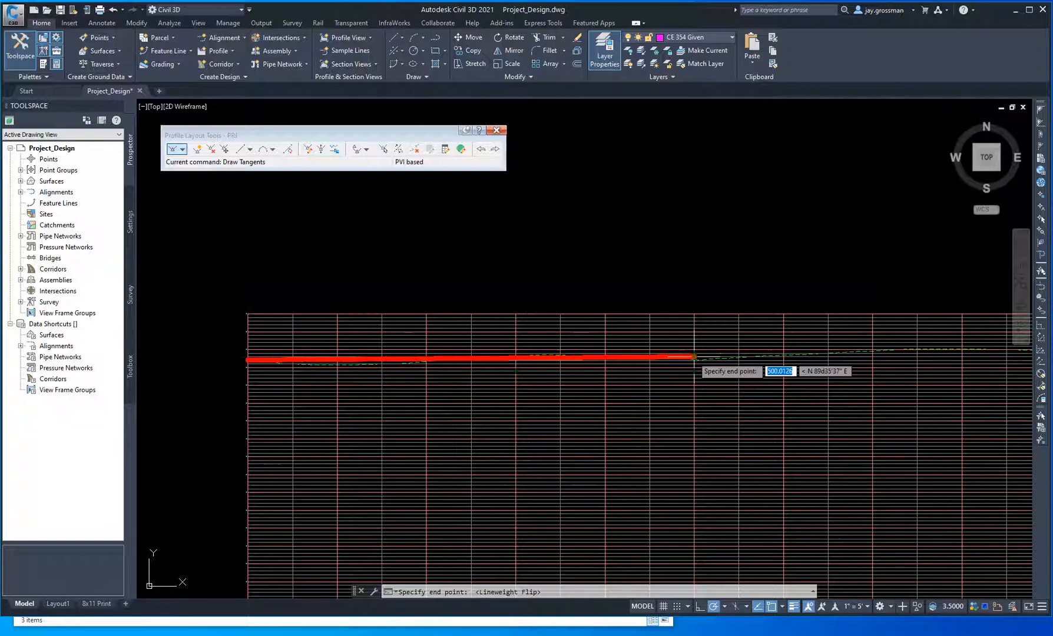
scroll(770, 383, "down", 1)
middle_click_drag(801, 389, 529, 371)
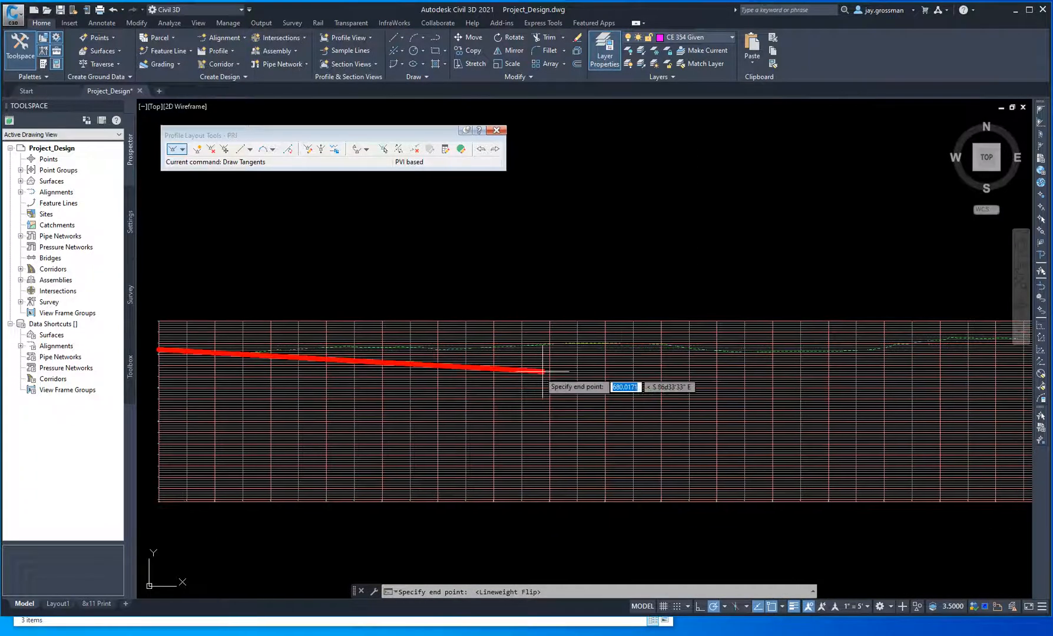
scroll(607, 353, "up", 1)
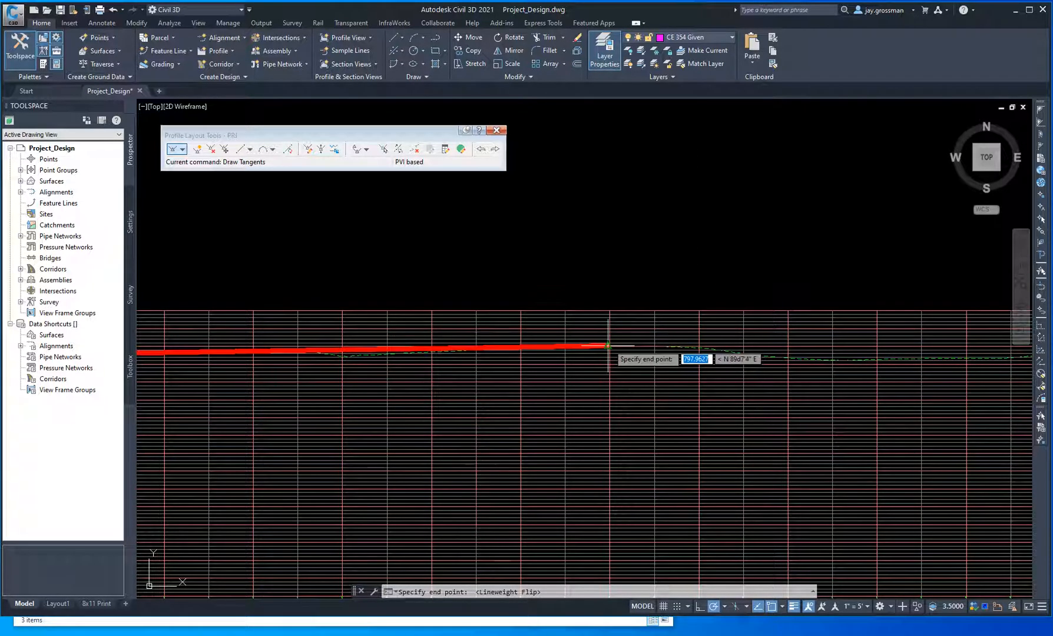
scroll(609, 344, "up", 3)
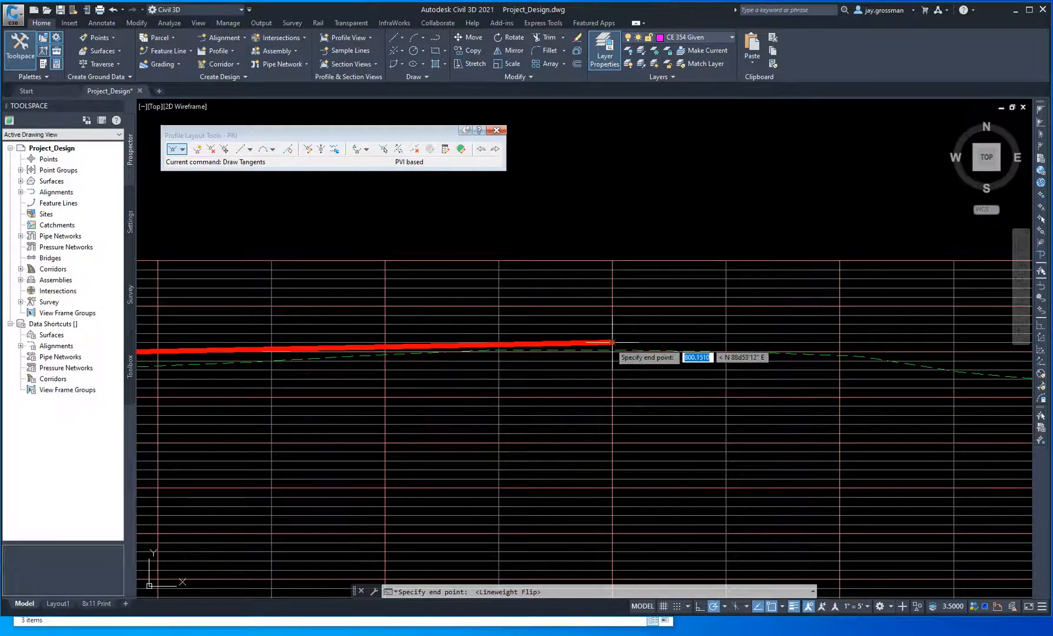
left_click(612, 341)
Step: Draw the second tangent about 350 ft long, descending to a low PVI on a grid line below the ground line
scroll(893, 430, "down", 5)
middle_click_drag(905, 453, 492, 405)
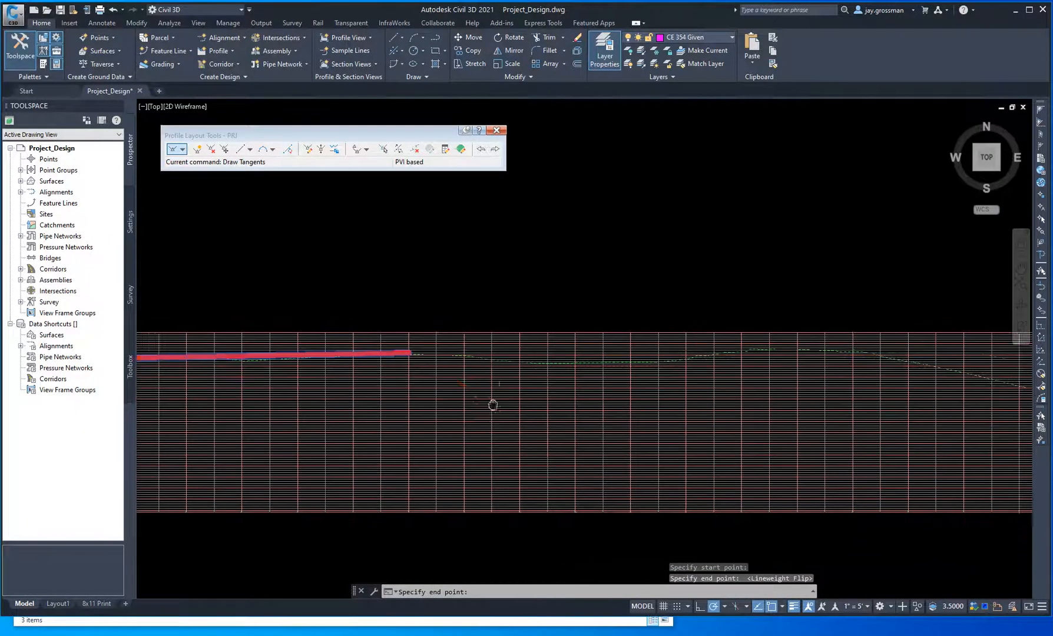
scroll(494, 421, "up", 2)
scroll(613, 372, "up", 2)
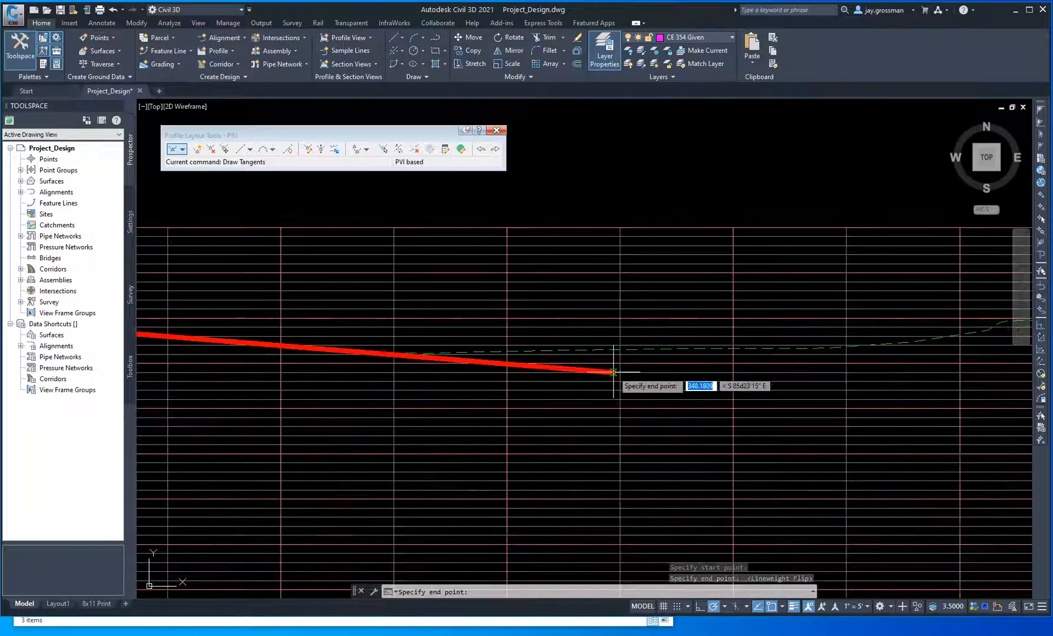
left_click(618, 372)
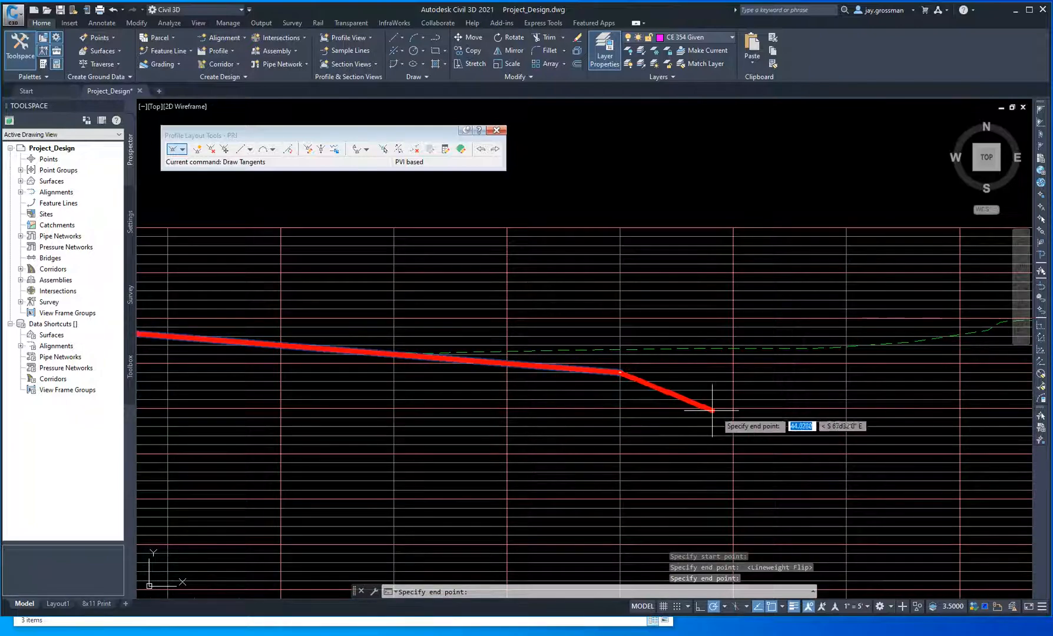
Step: Draw the third tangent about 450 ft long, climbing from the low PVI to a crest above the ground line before it falls
scroll(712, 409, "down", 4)
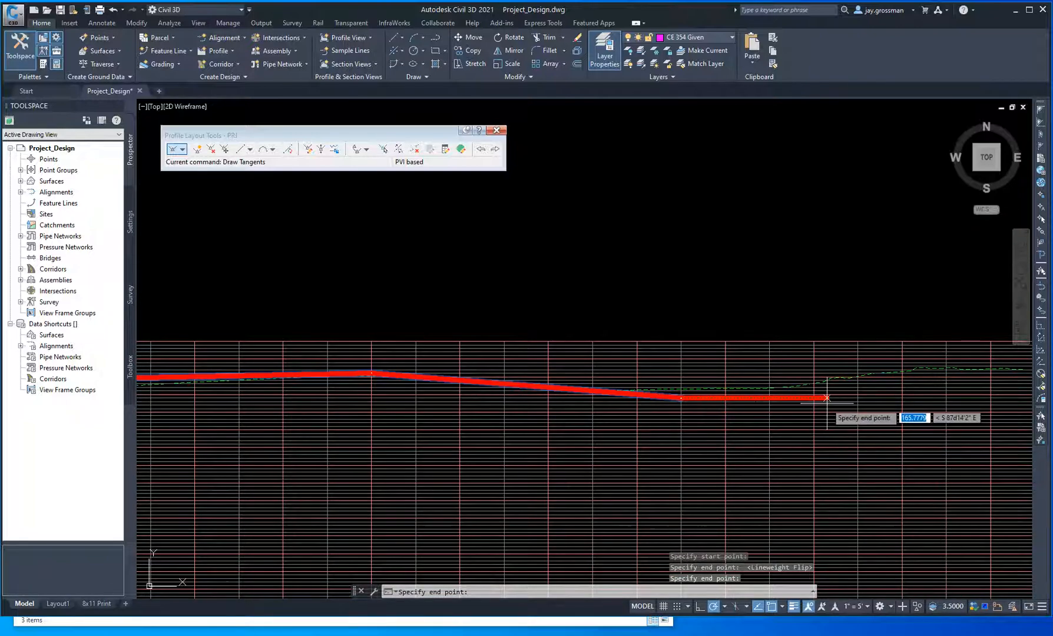
middle_click_drag(847, 402, 652, 406)
scroll(688, 385, "up", 2)
scroll(788, 410, "down", 4)
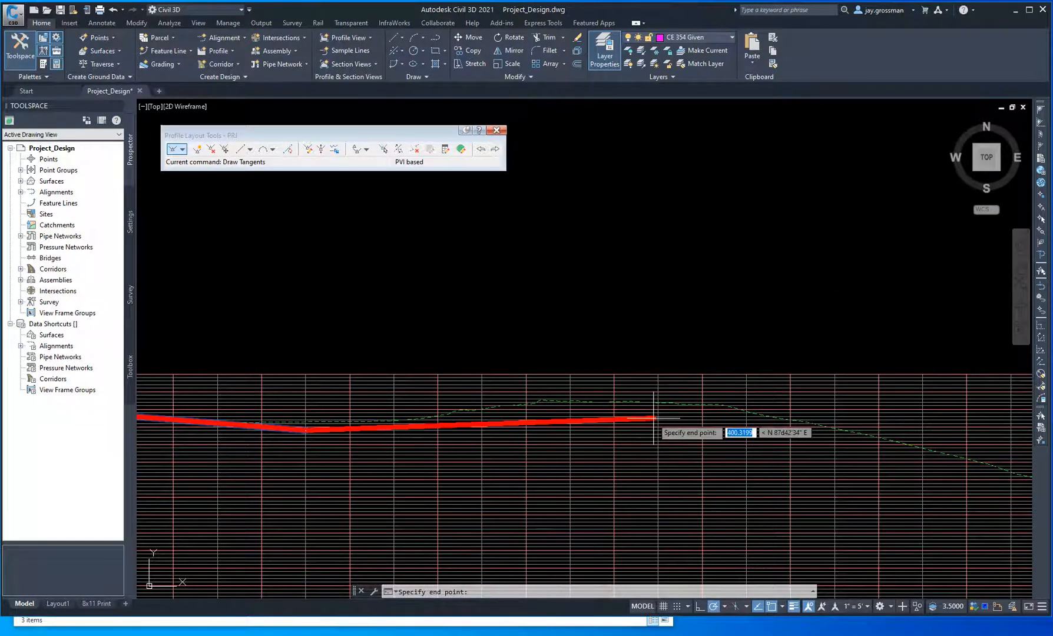
scroll(642, 424, "up", 4)
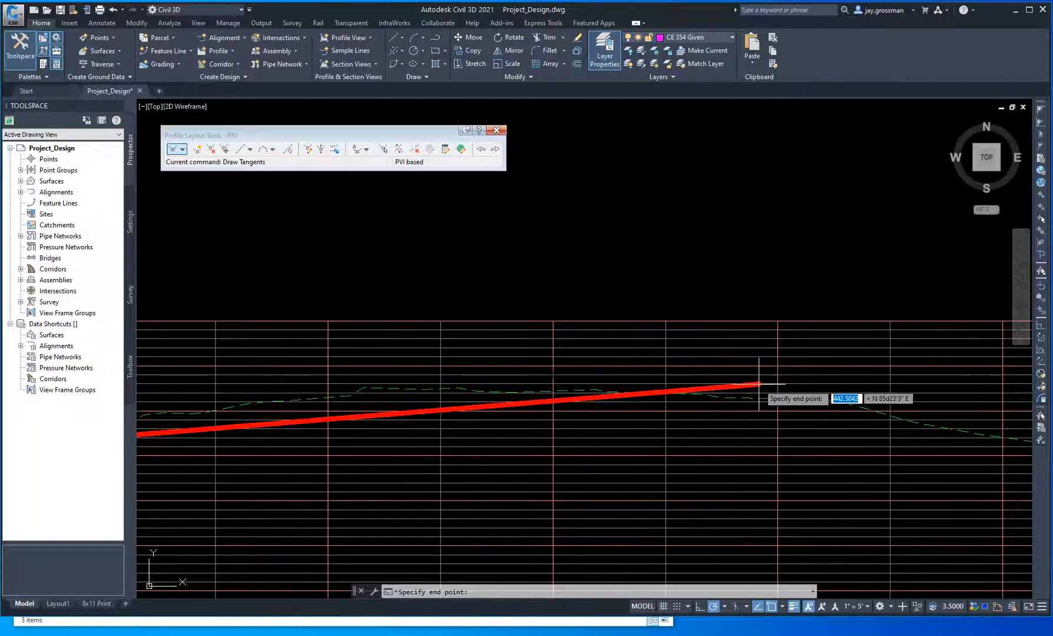
left_click(777, 374)
Step: Draw the fourth tangent about 565 ft long, descending from the crest to a PVI on the falling ground line
scroll(811, 459, "down", 3)
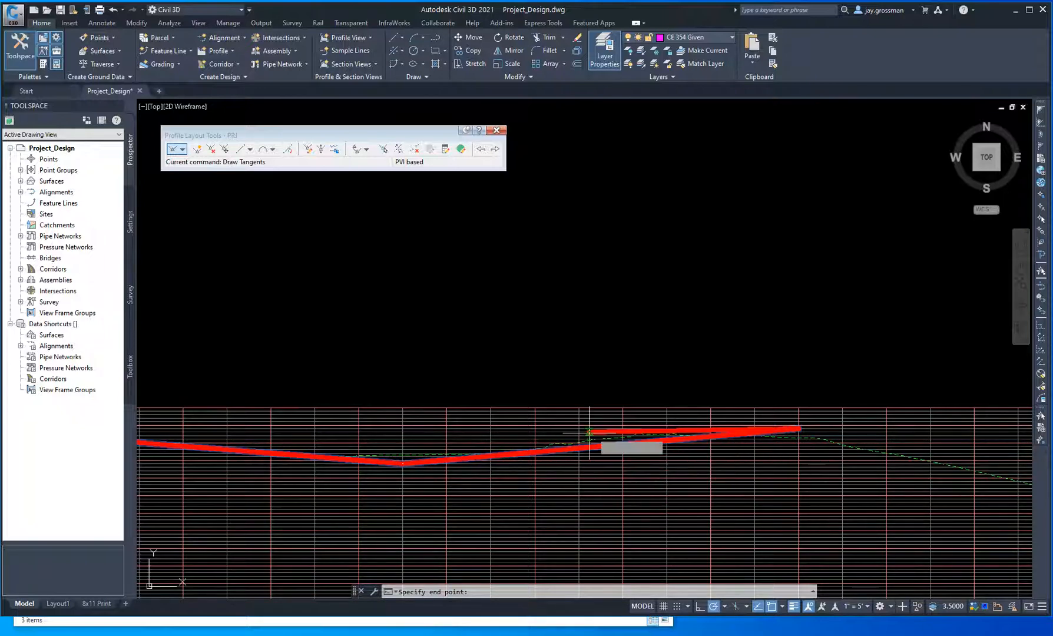
scroll(405, 464, "up", 5)
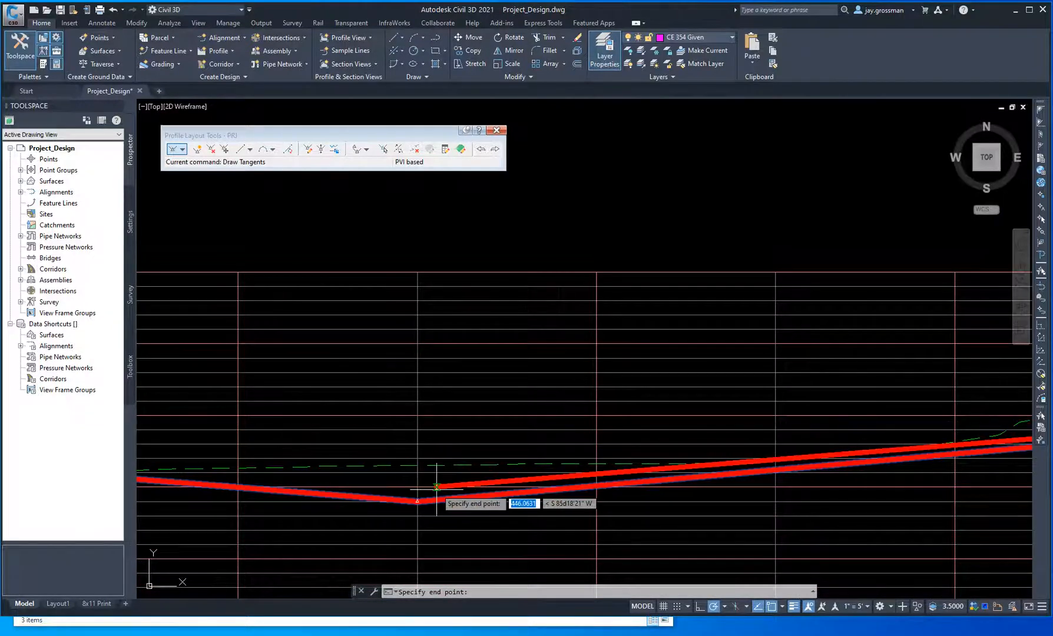
scroll(541, 516, "down", 3)
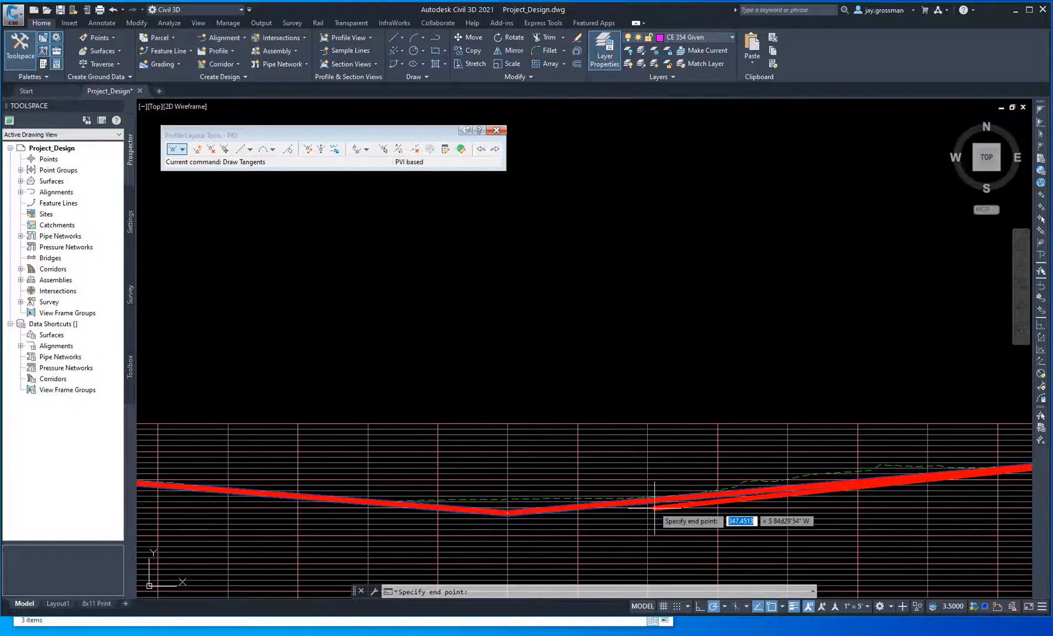
scroll(701, 508, "down", 2)
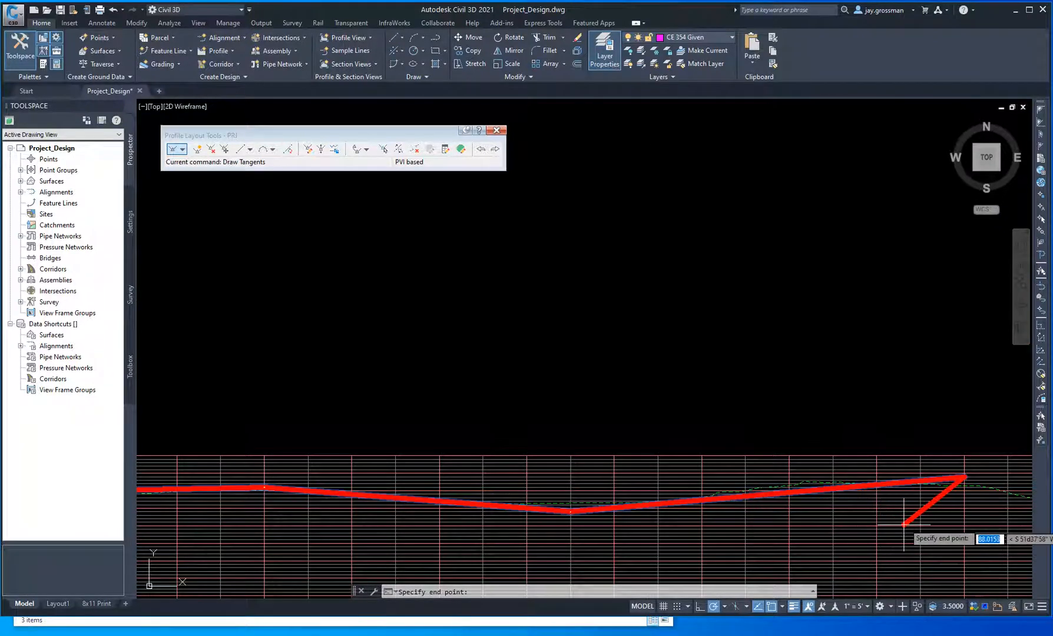
middle_click_drag(940, 522, 353, 434)
scroll(523, 513, "down", 2)
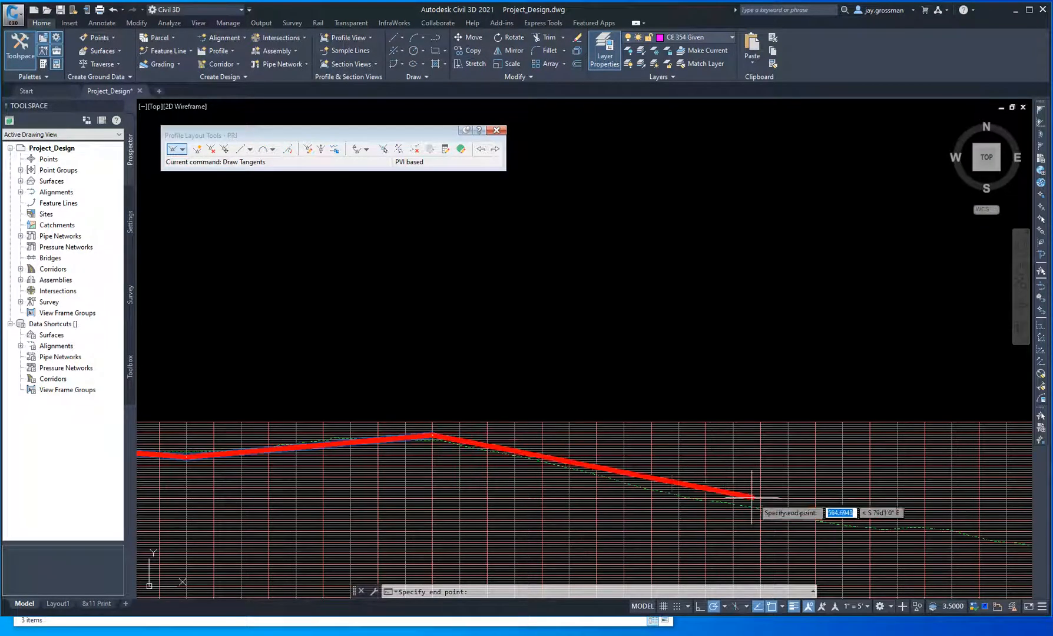
middle_click_drag(881, 550, 604, 490)
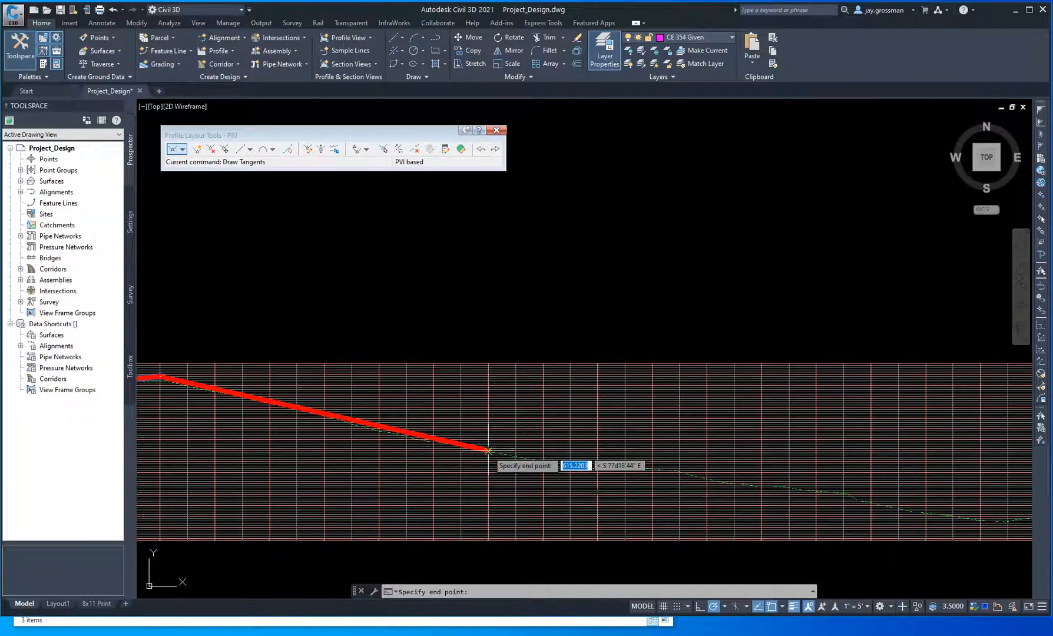
scroll(730, 500, "down", 2)
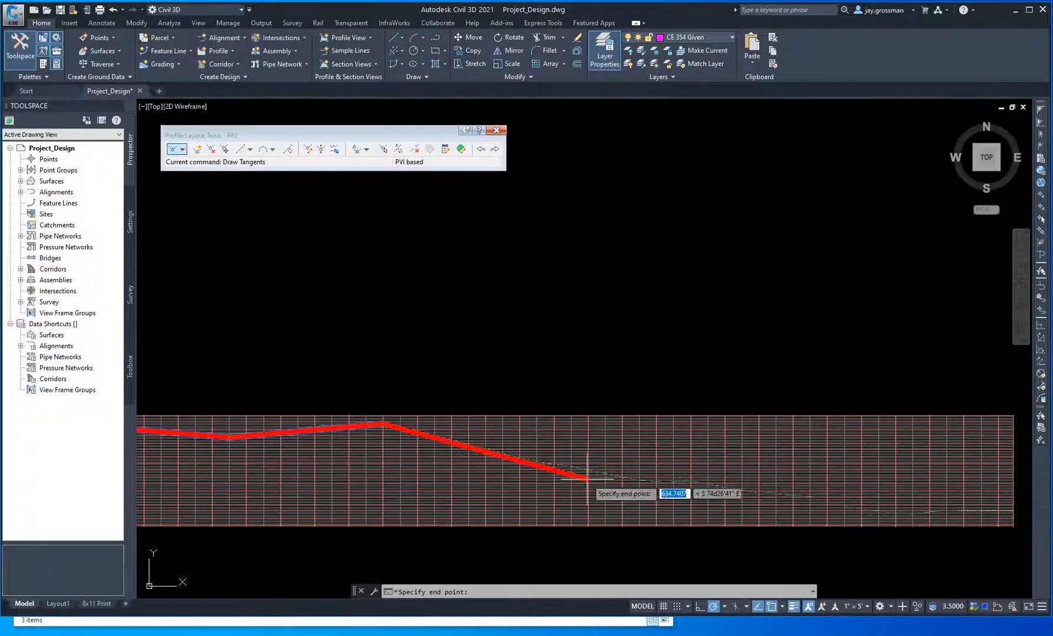
scroll(587, 479, "up", 3)
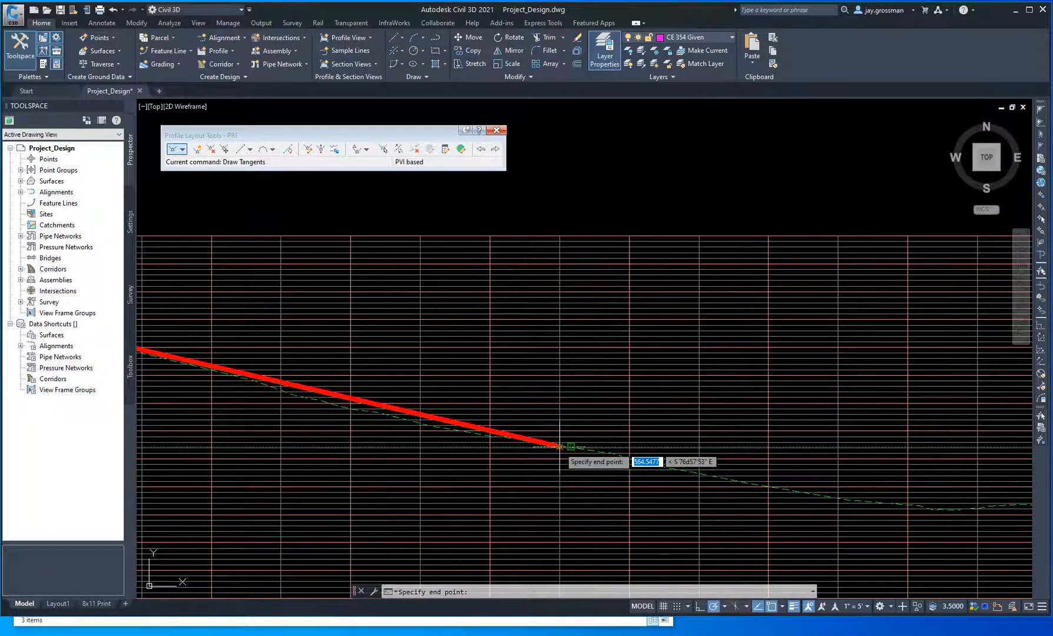
Step: Draw the fifth tangent about 900 ft long, descending more gently to a PVI just above the ground line before its lowest dip
scroll(865, 555, "down", 3)
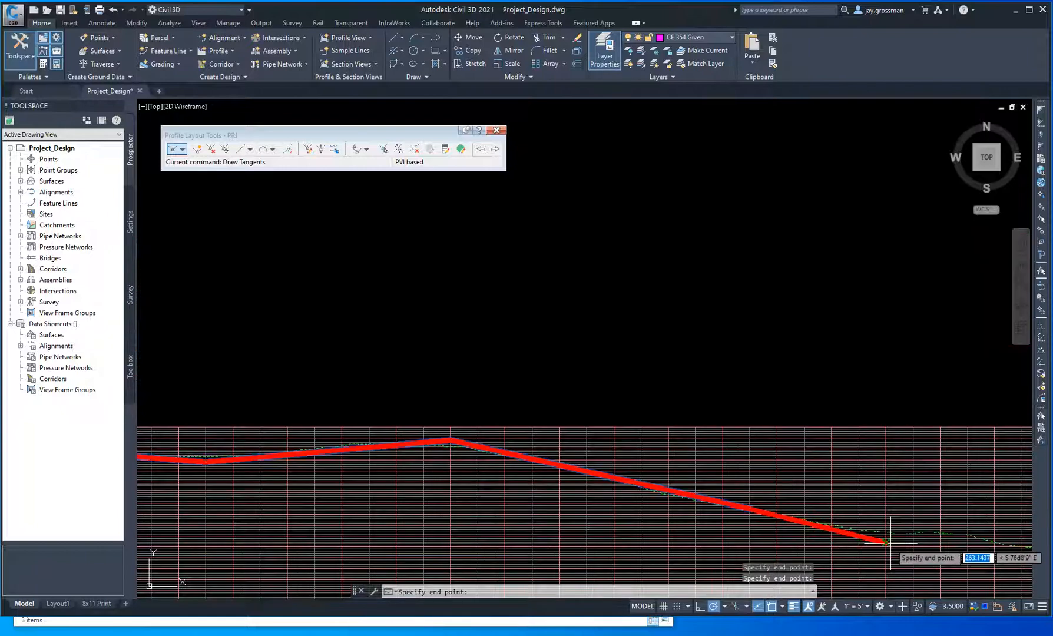
scroll(556, 487, "up", 3)
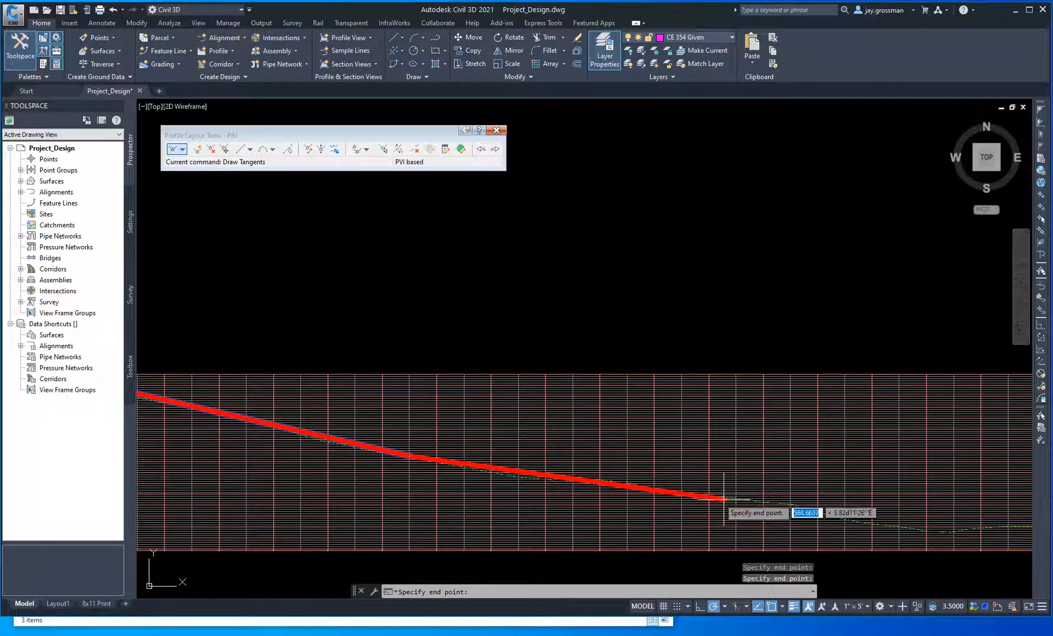
scroll(802, 521, "down", 1)
middle_click_drag(802, 520, 685, 478)
scroll(633, 483, "up", 4)
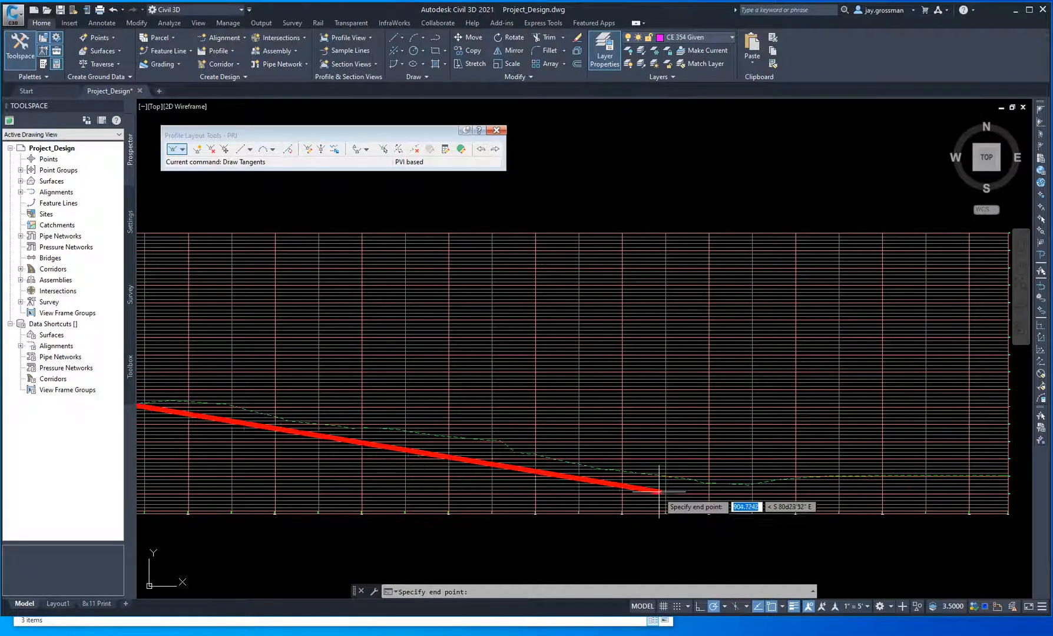
scroll(660, 497, "up", 2)
left_click(672, 466)
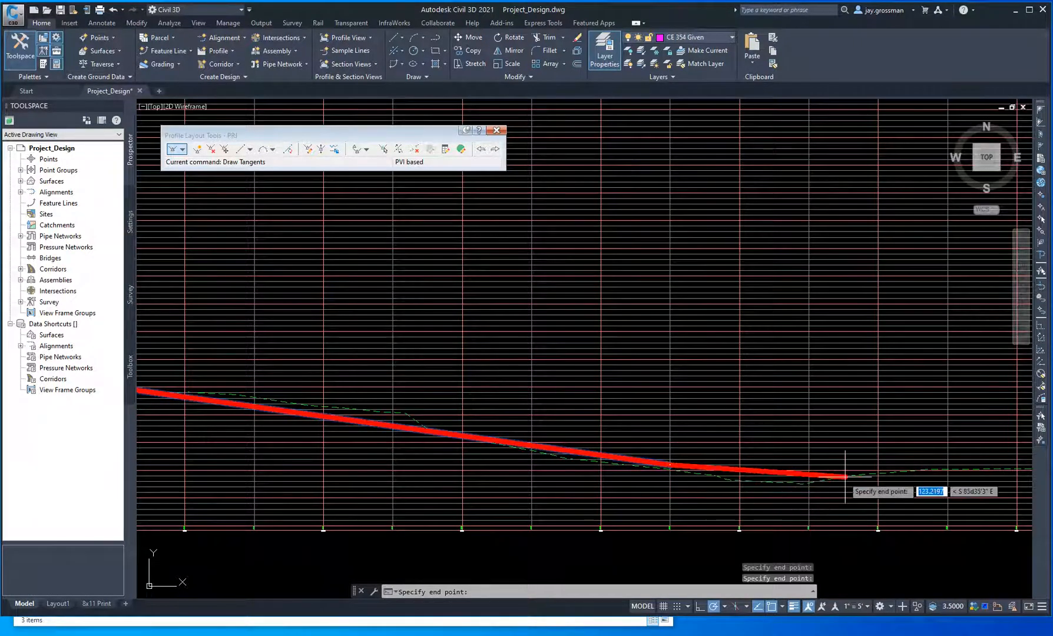
Step: Draw the last tangent about 395 ft long, nearly level, to the ground line's end at the profile view's end station, and finish the layout
middle_click_drag(913, 484, 511, 466)
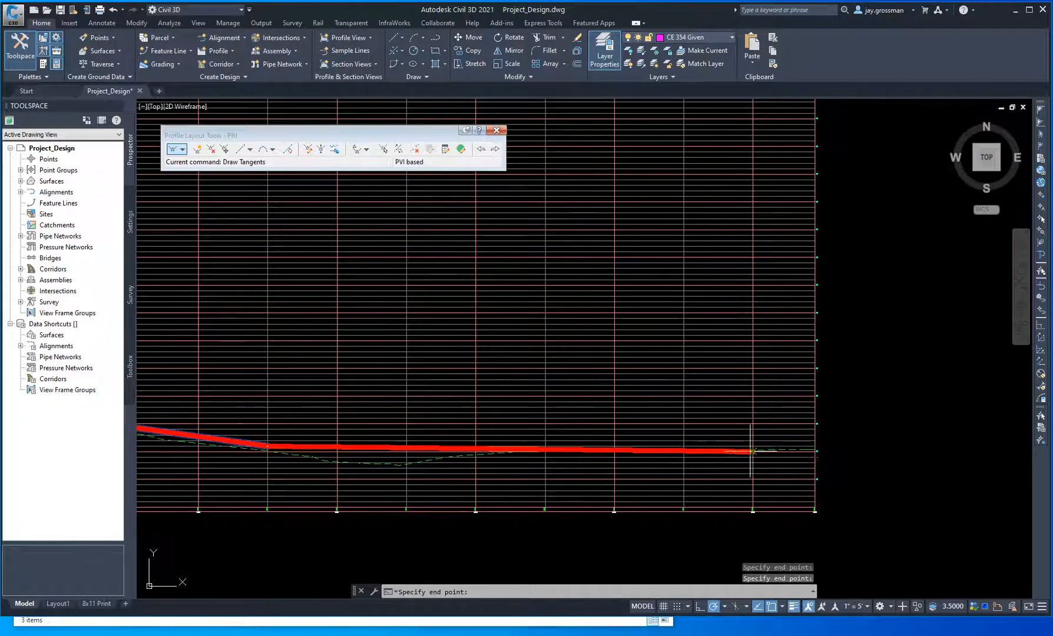
scroll(767, 459, "up", 2)
scroll(723, 467, "up", 2)
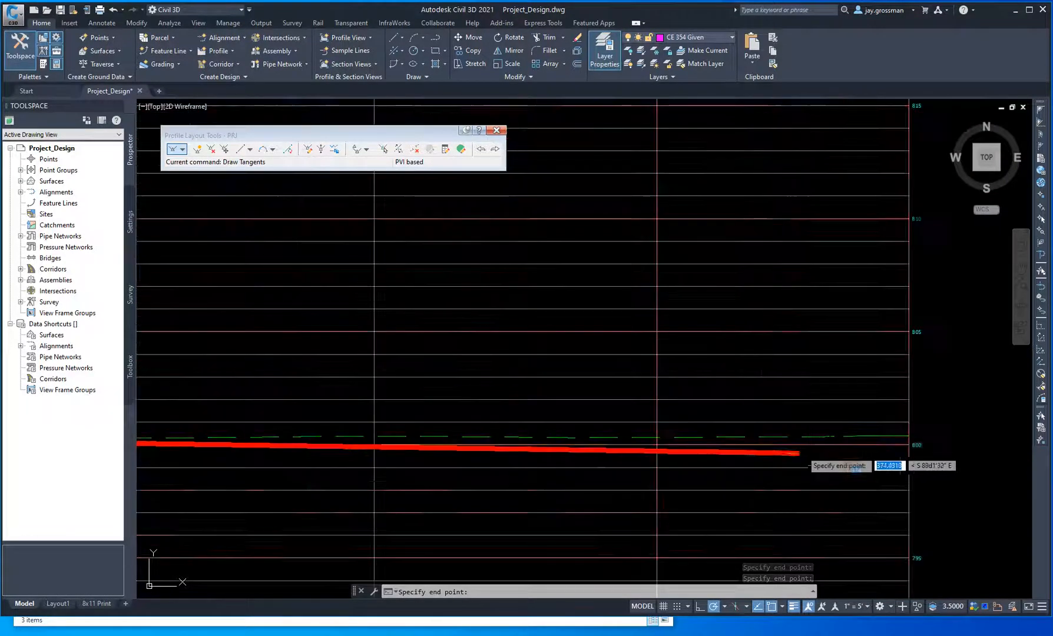
left_click(909, 436)
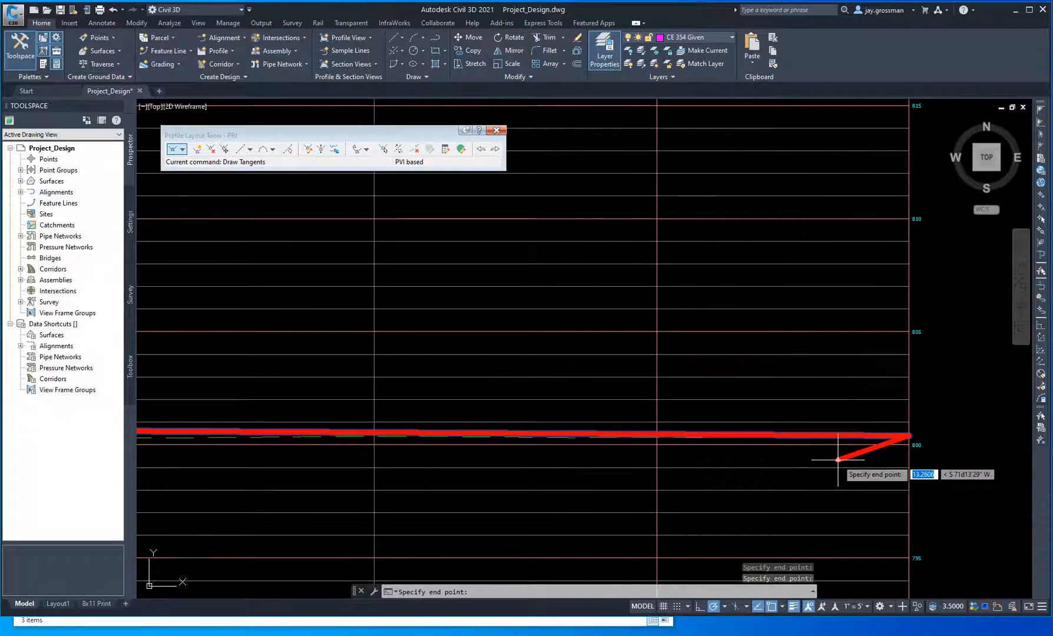
key("Return")
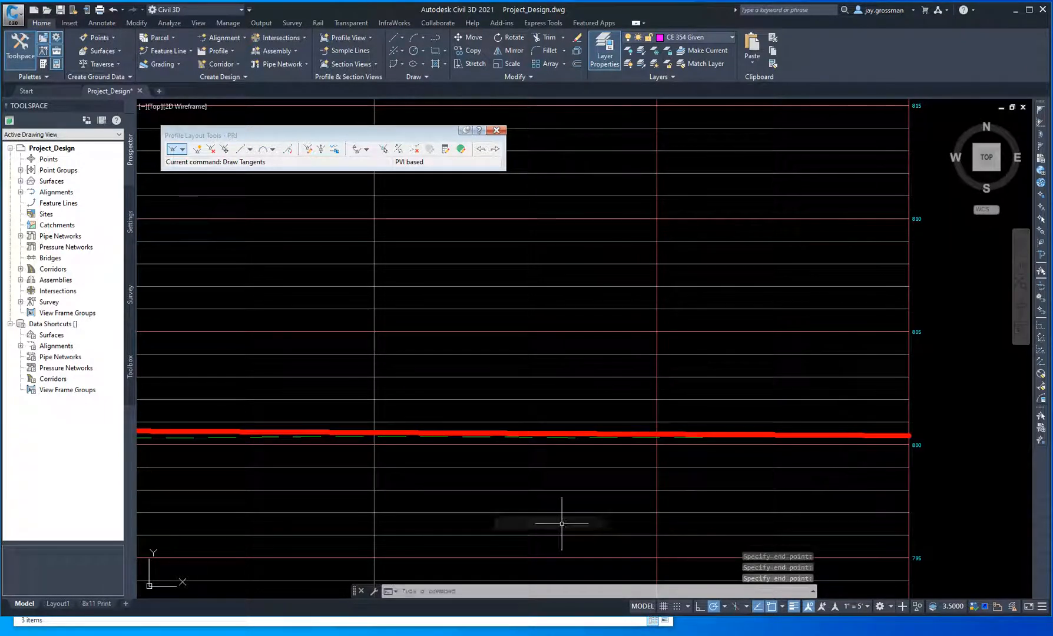
Step: Turn off the lineweight display so the tangents appear as thin lines
scroll(381, 489, "down", 4)
scroll(256, 495, "down", 3)
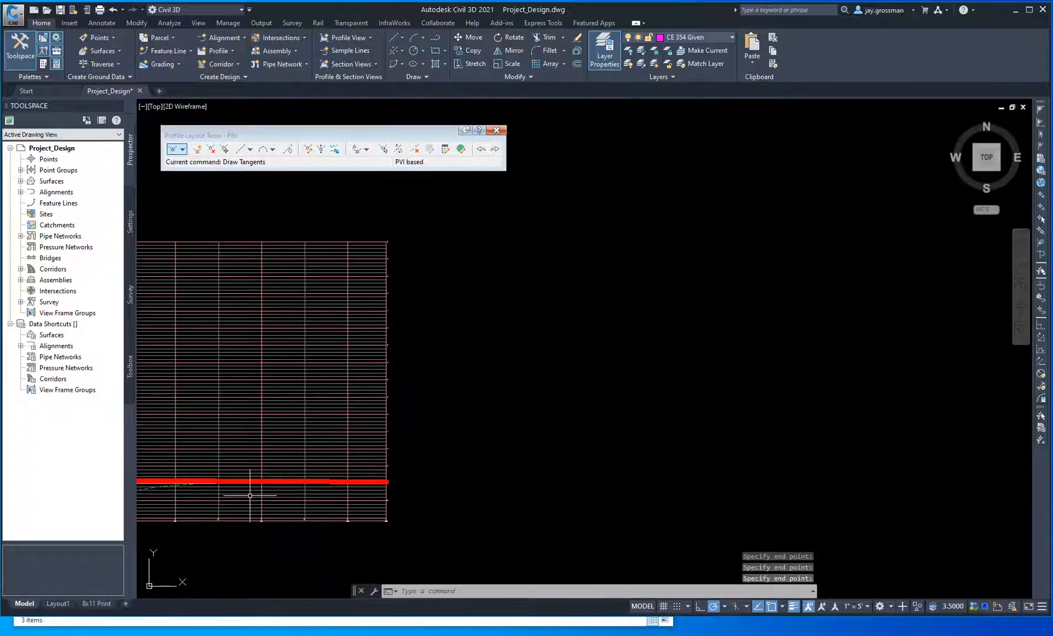
middle_click_drag(235, 496, 934, 486)
scroll(819, 486, "up", 5)
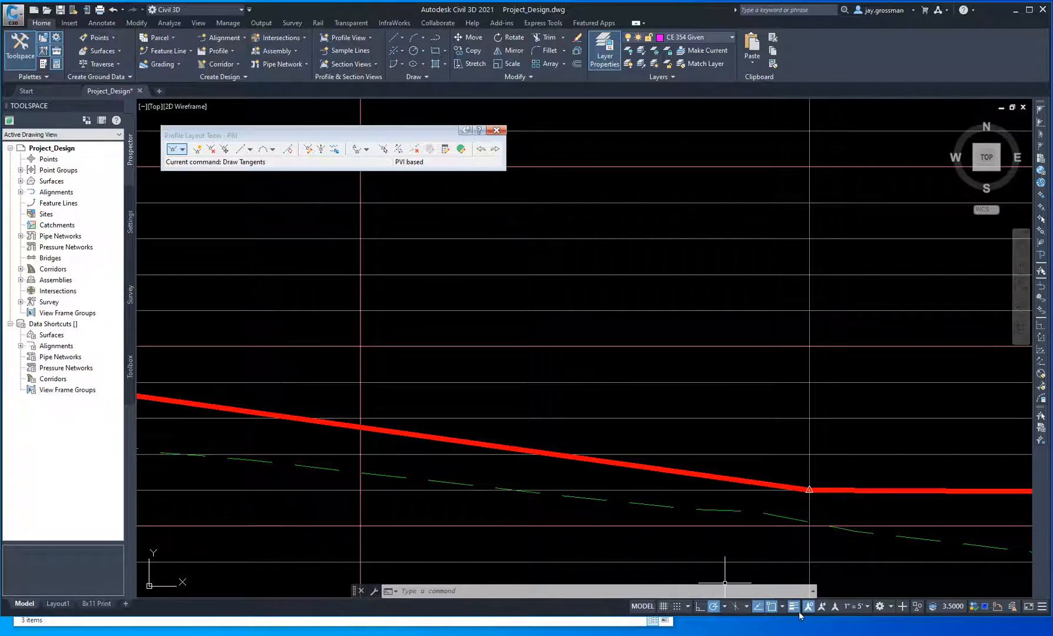
left_click(794, 606)
Step: Examine the tangents against the ground line along the whole profile, working back from the end station to the start
scroll(803, 498, "down", 3)
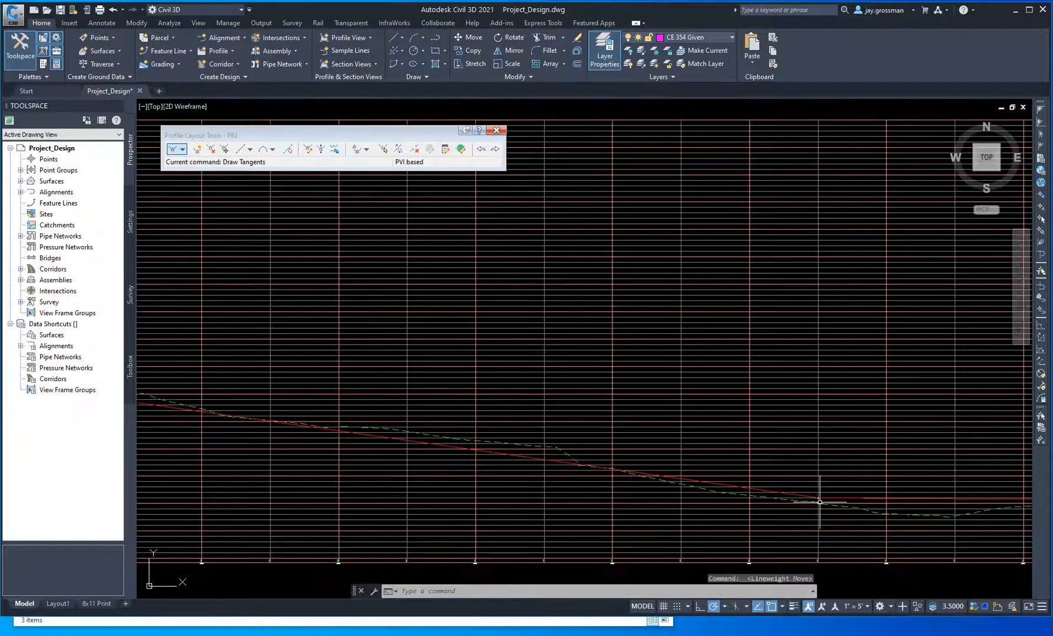
scroll(612, 501, "down", 2)
middle_click_drag(606, 500, 708, 498)
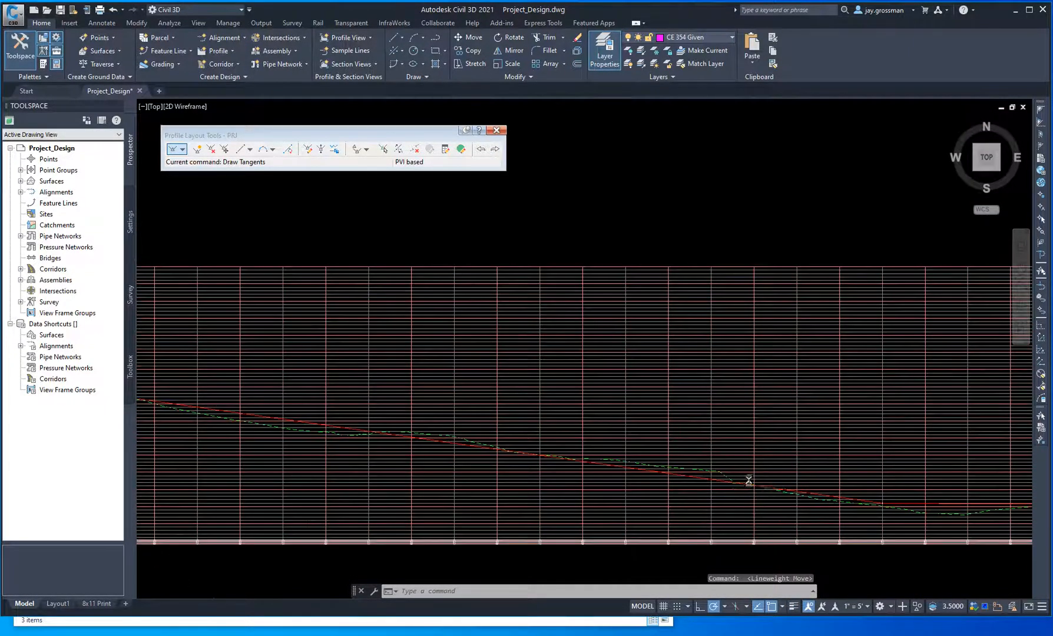
scroll(749, 476, "up", 4)
scroll(603, 500, "down", 4)
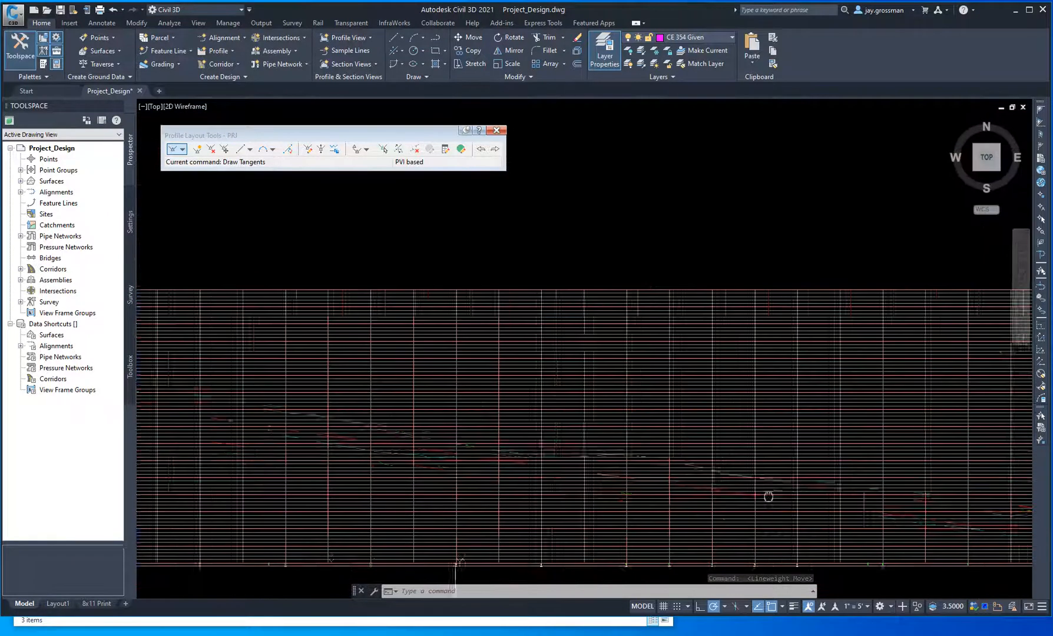
left_click(779, 496)
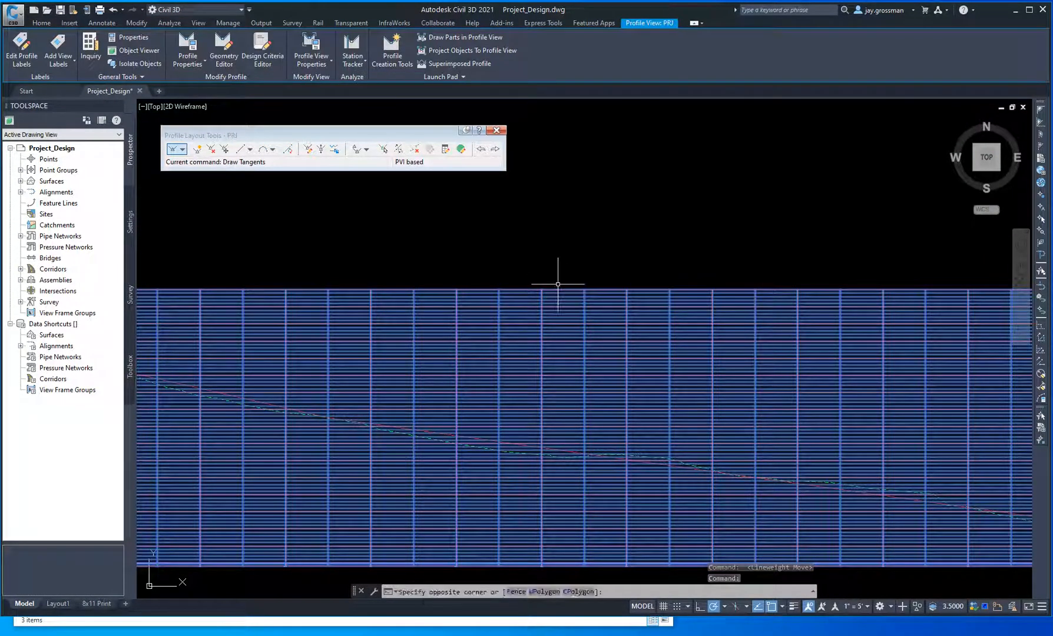
key("Escape")
key("Escape")
scroll(542, 463, "up", 4)
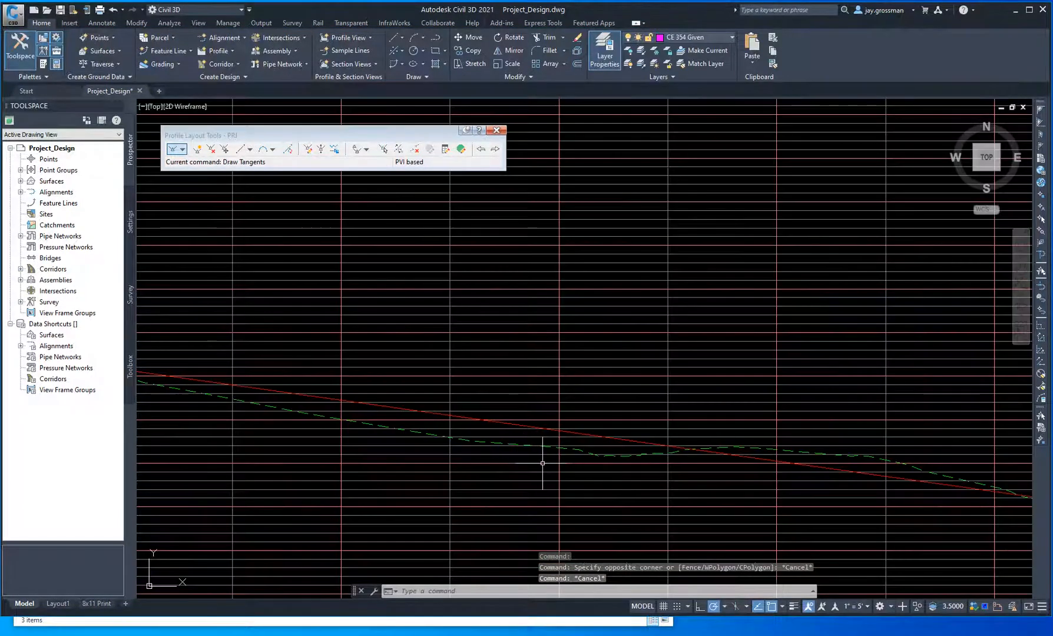
mouse_move(550, 457)
middle_mouse_down()
mouse_move(846, 471)
mouse_move(841, 482)
middle_mouse_up()
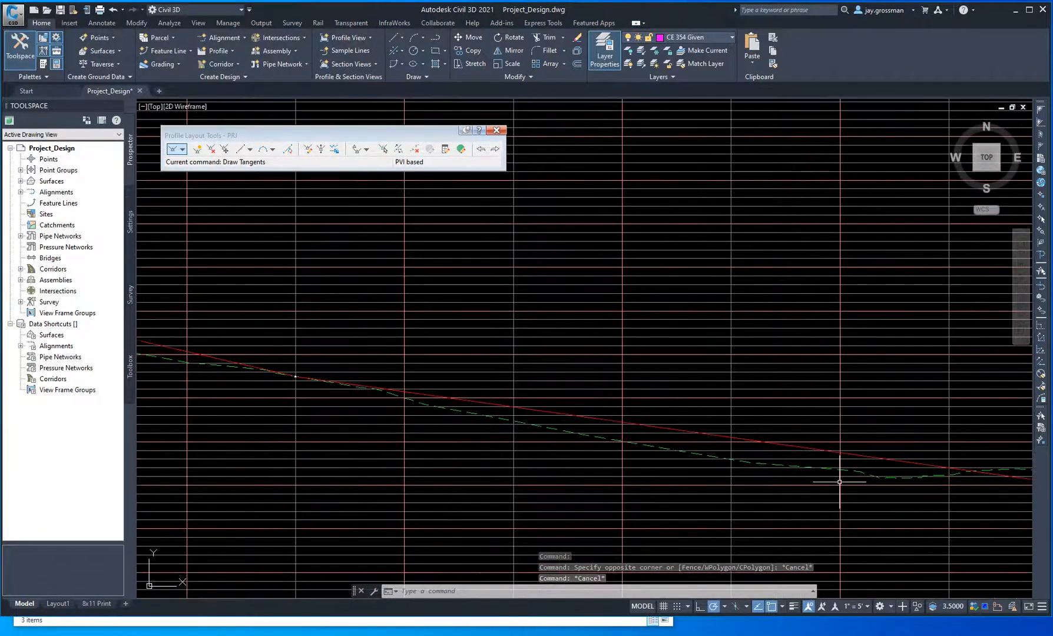
scroll(541, 433, "down", 4)
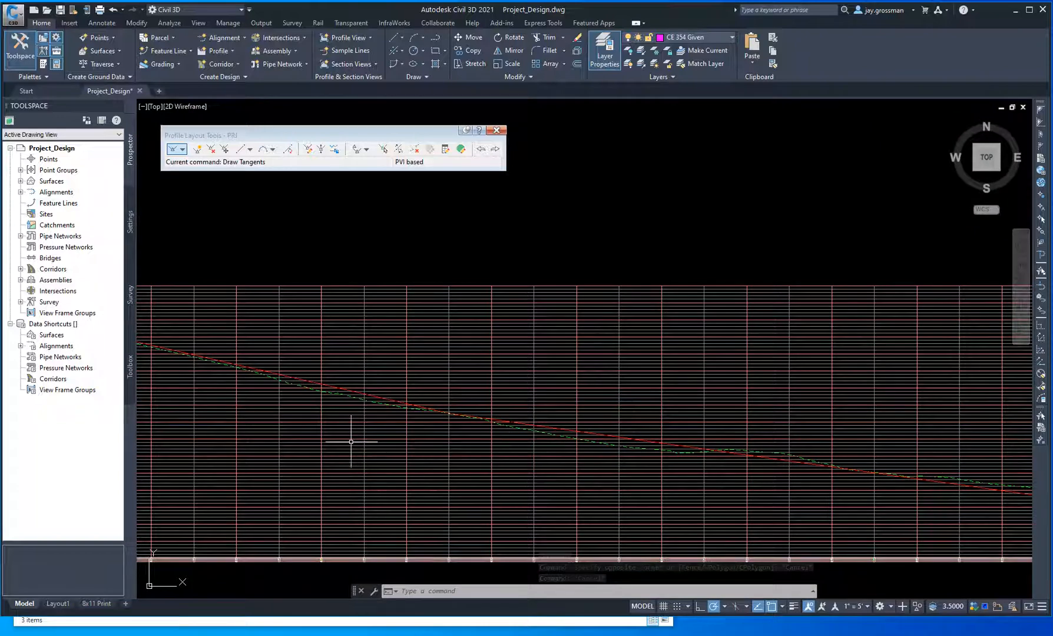
middle_click_drag(294, 418, 676, 465)
middle_click_drag(405, 423, 736, 522)
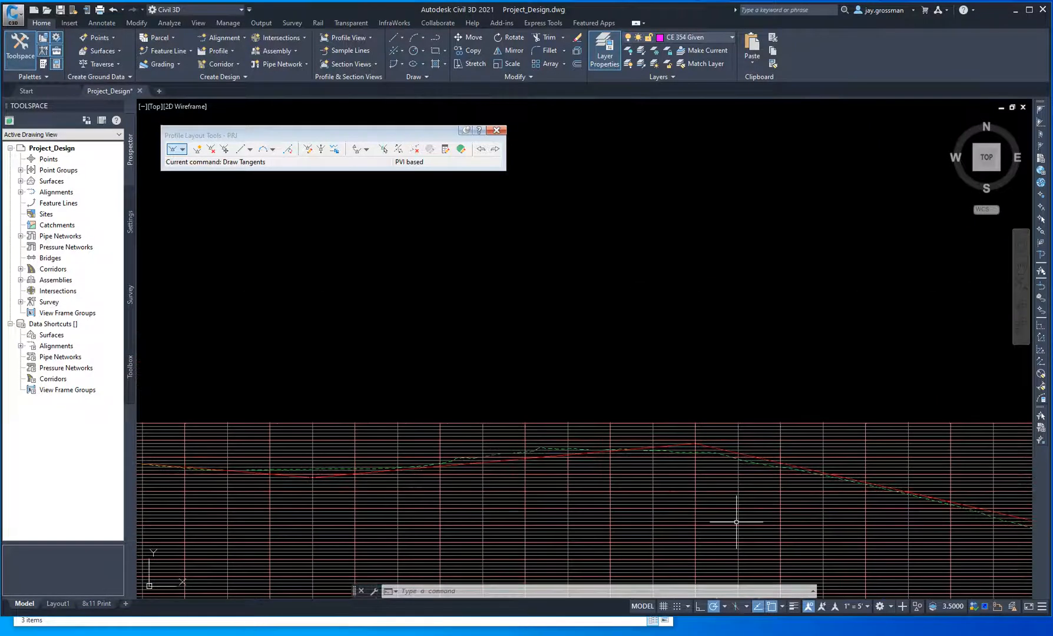
scroll(442, 475, "down", 3)
middle_click_drag(350, 487, 565, 465)
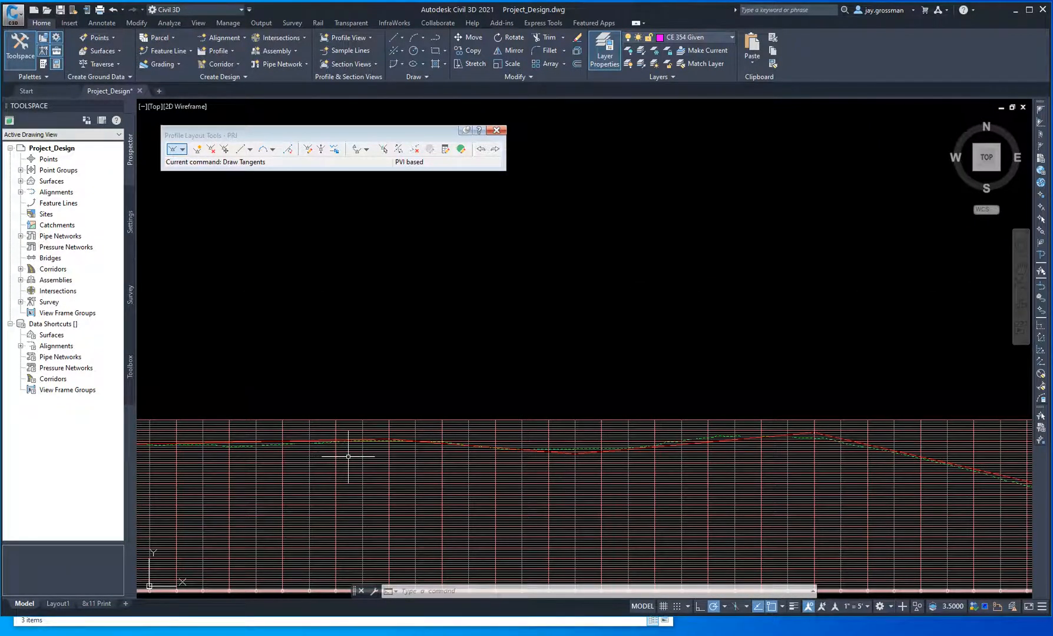
scroll(348, 456, "up", 2)
middle_click_drag(351, 461, 532, 453)
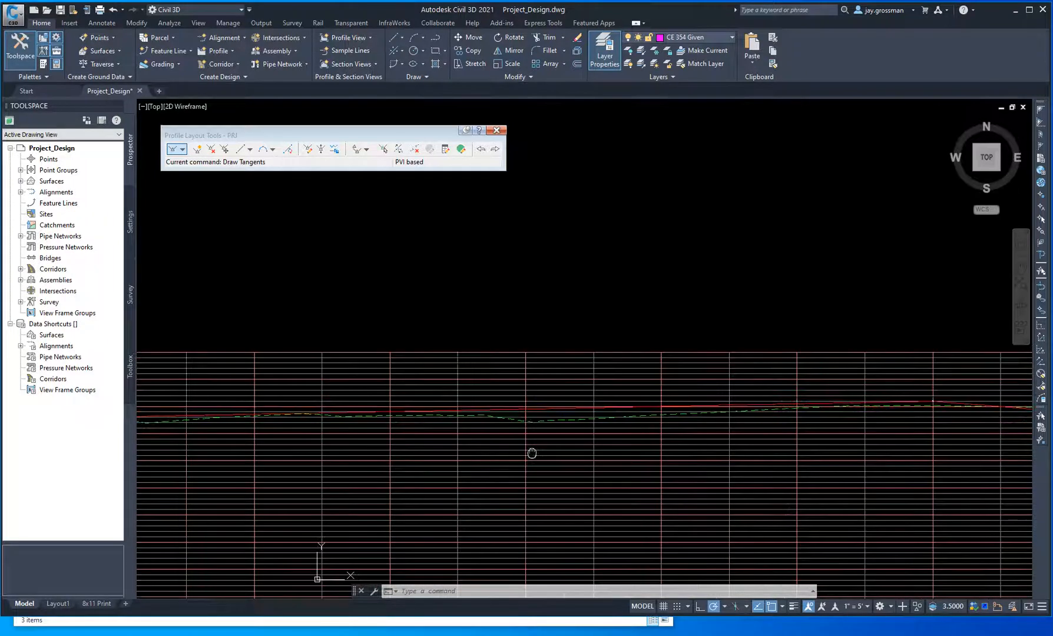
middle_click_drag(447, 446, 662, 446)
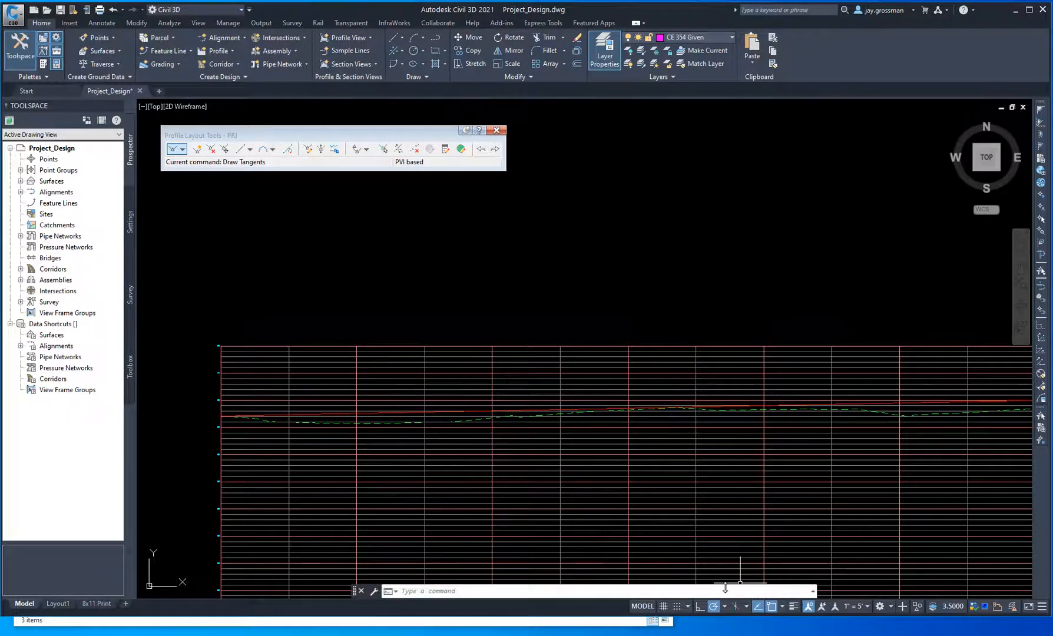
Step: Turn the lineweight display back on at the start of the profile
left_click(793, 605)
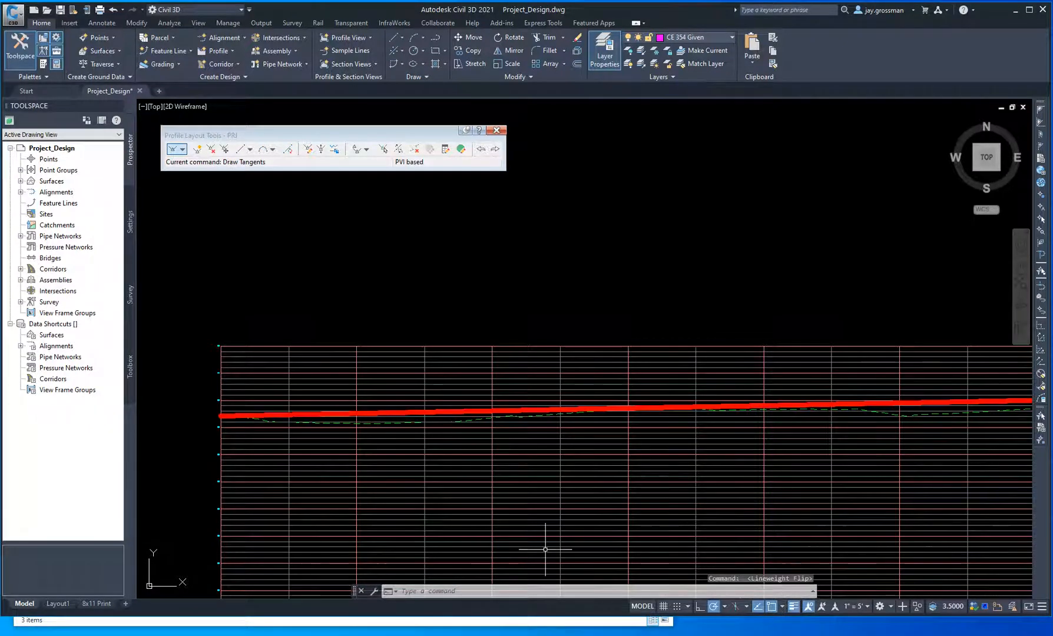
scroll(310, 420, "up", 5)
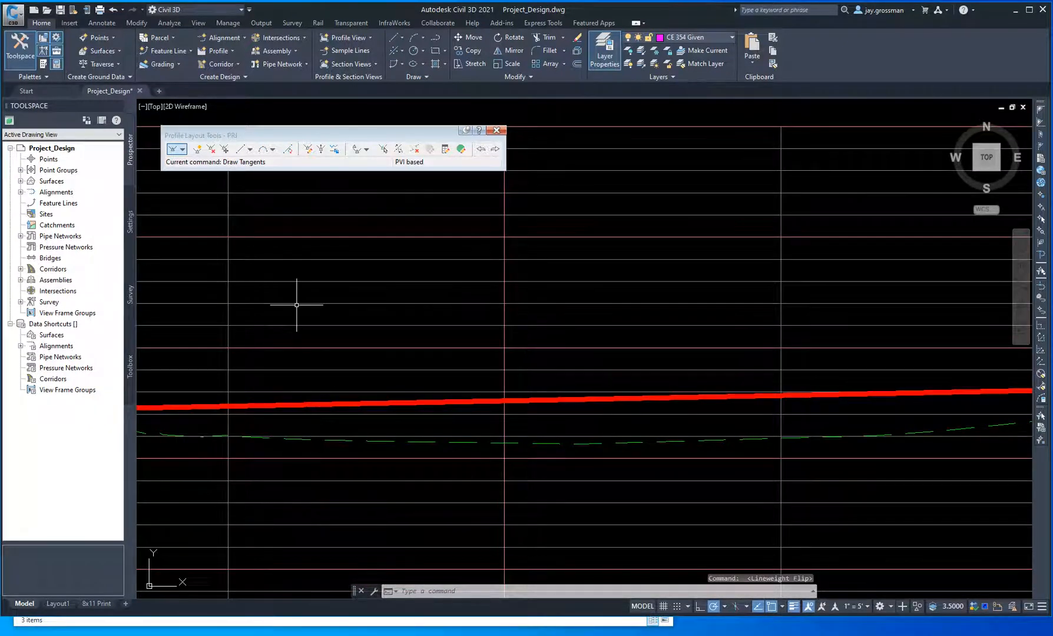
Step: Start a free parabolic vertical curve between the two tangents that meet at the first crest PVI
left_click(273, 151)
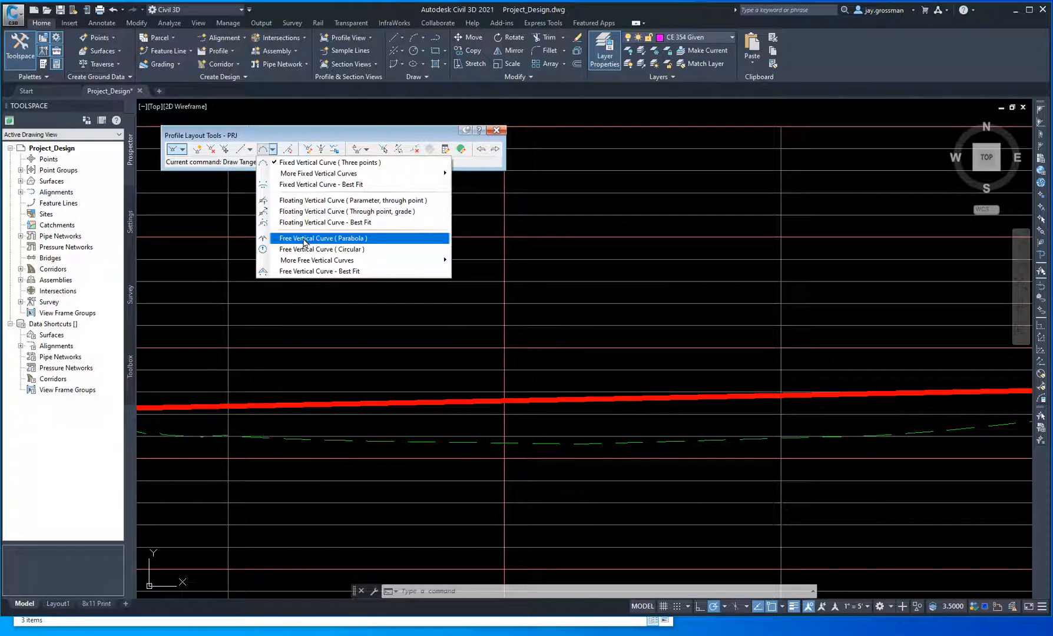
left_click(305, 239)
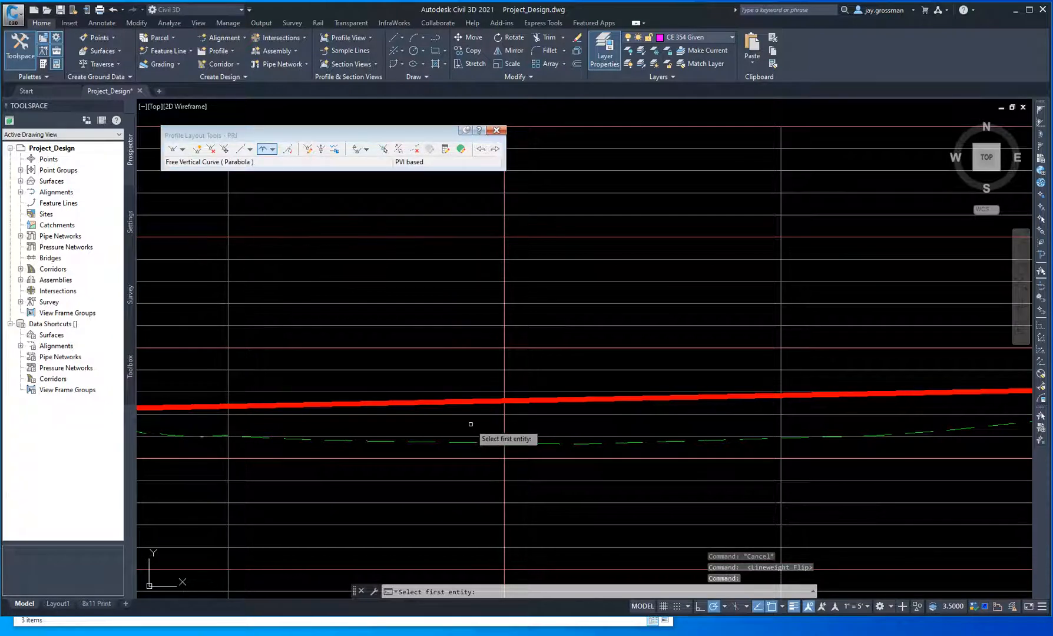
scroll(751, 463, "down", 5)
scroll(575, 447, "up", 5)
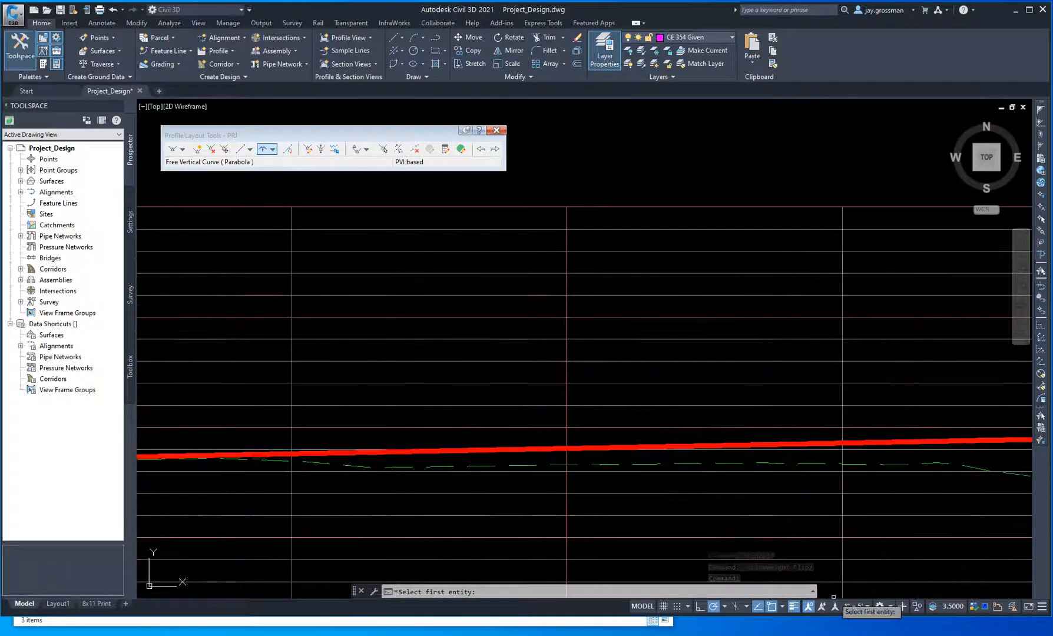
scroll(772, 532, "down", 3)
middle_click_drag(916, 535, 839, 505)
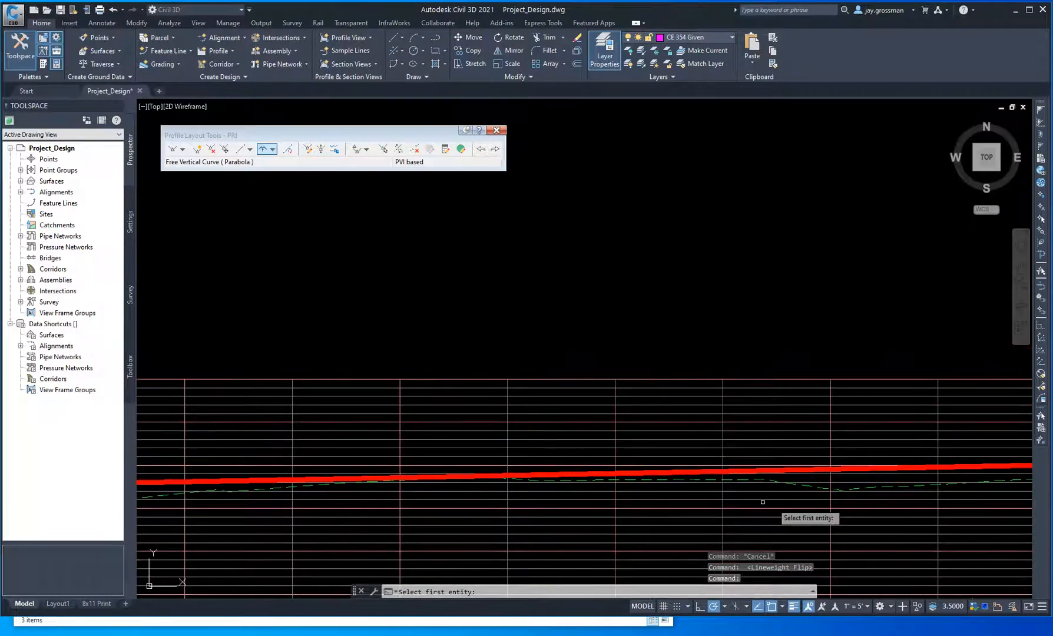
scroll(641, 485, "down", 3)
middle_click_drag(900, 489, 531, 475)
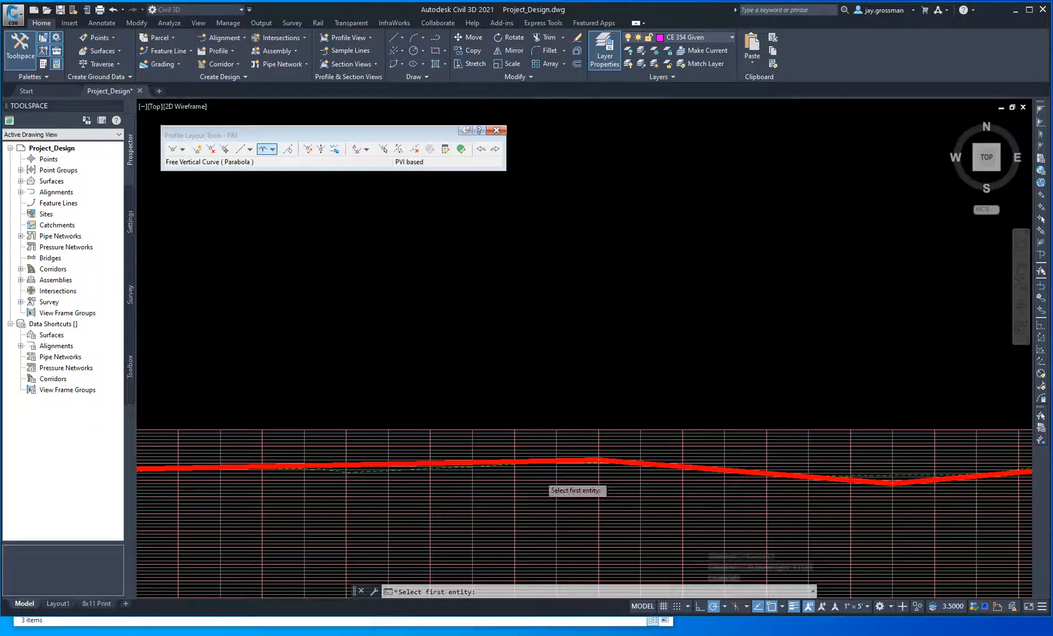
scroll(538, 476, "up", 4)
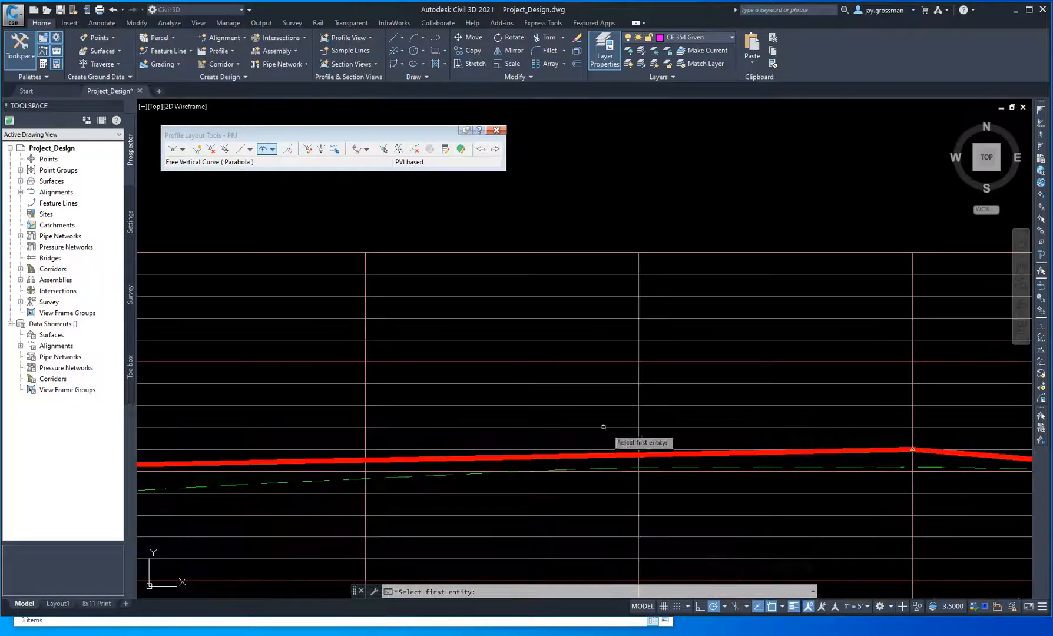
left_click(722, 453)
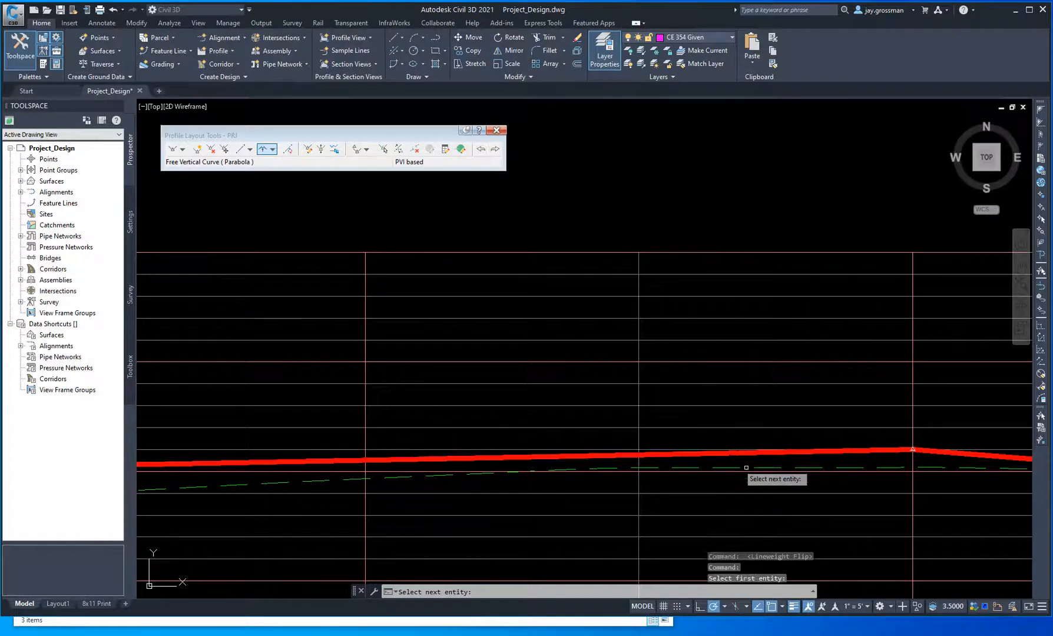
left_click(978, 456)
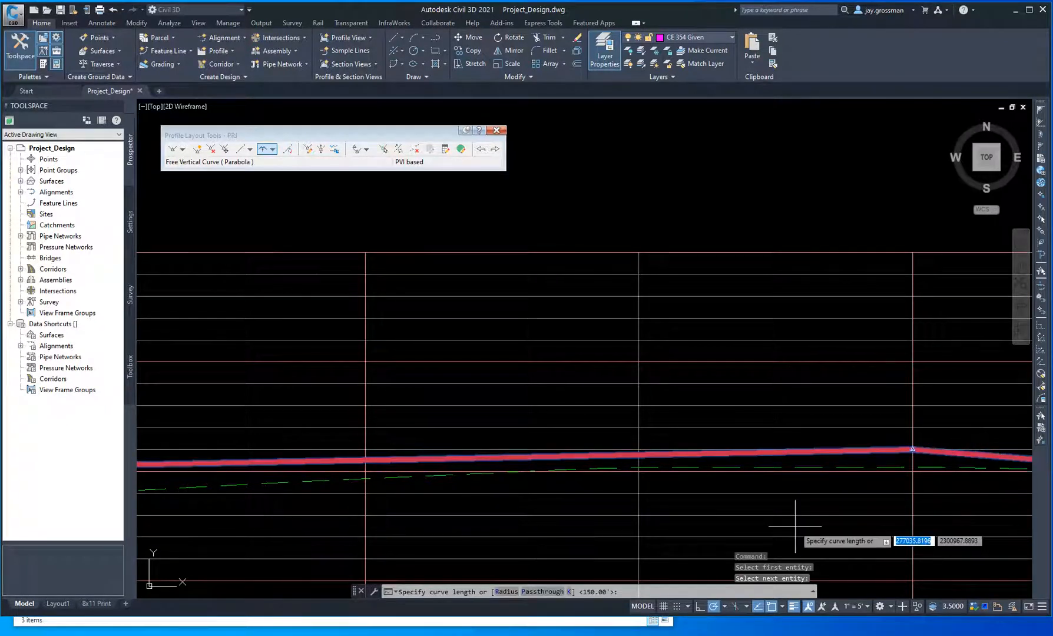
Step: Define the first crest curve by its length and set that length to 300 ft
mouse_move(869, 529)
middle_mouse_down()
mouse_move(261, 463)
mouse_move(462, 461)
middle_mouse_up()
scroll(323, 444, "down", 1)
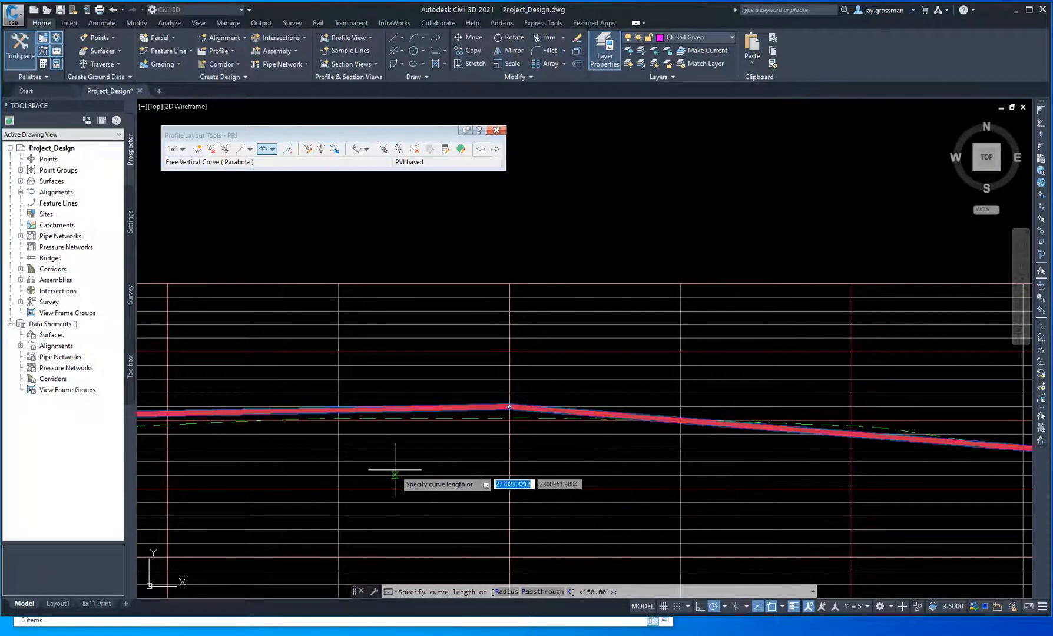
scroll(455, 481, "down", 1)
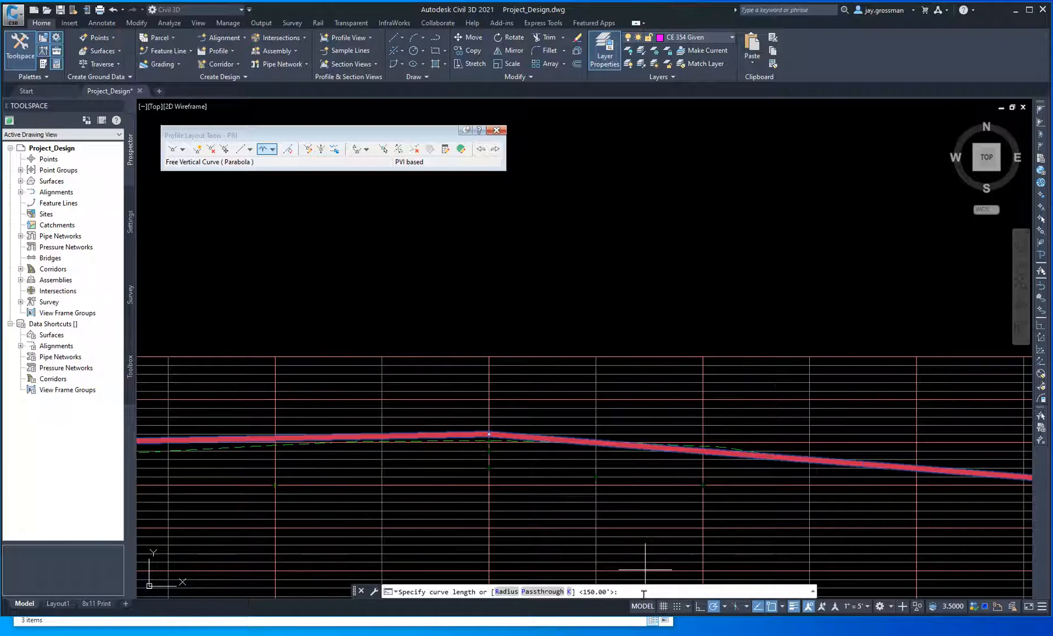
left_click(569, 592)
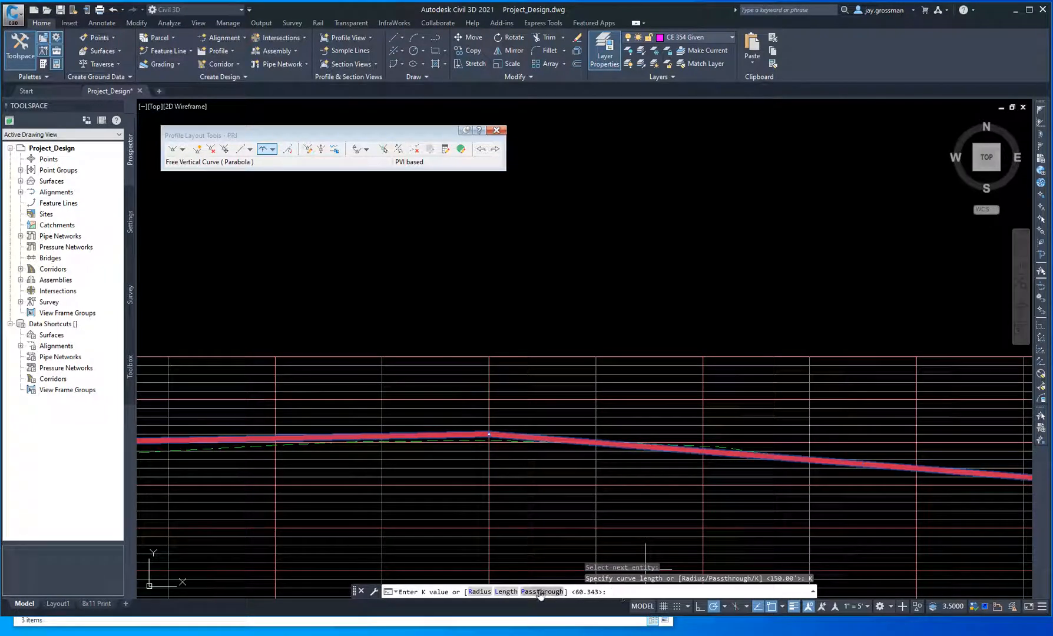
left_click(505, 591)
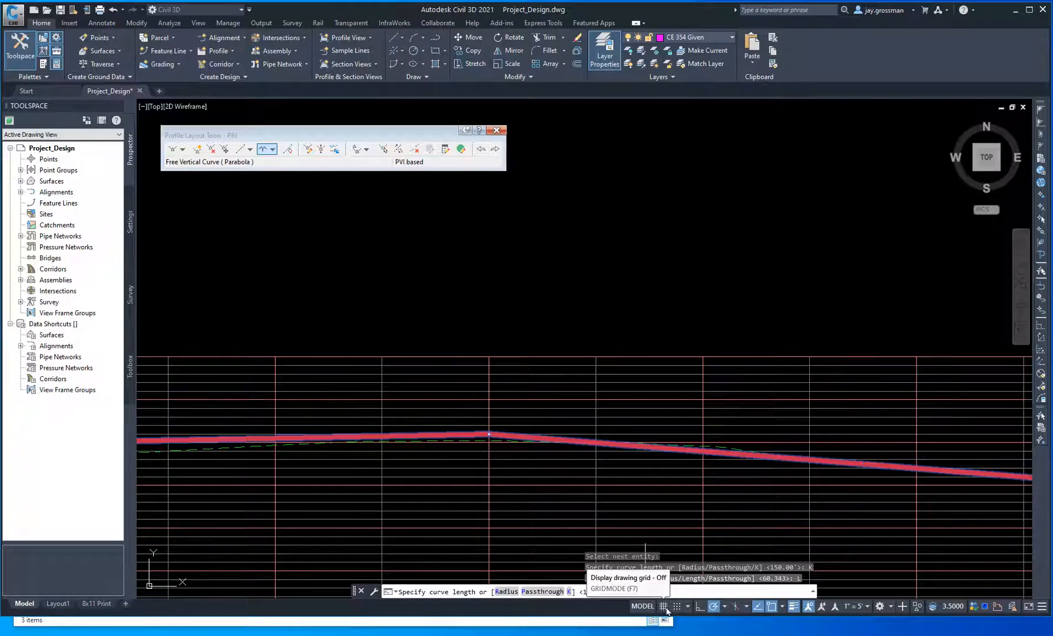
type("200")
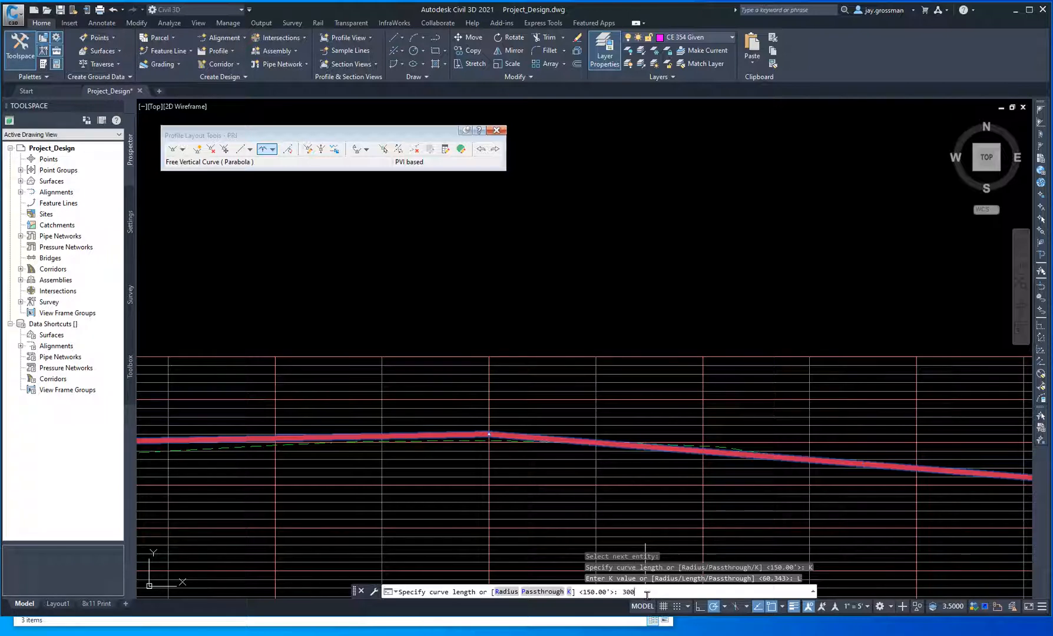
key("Return")
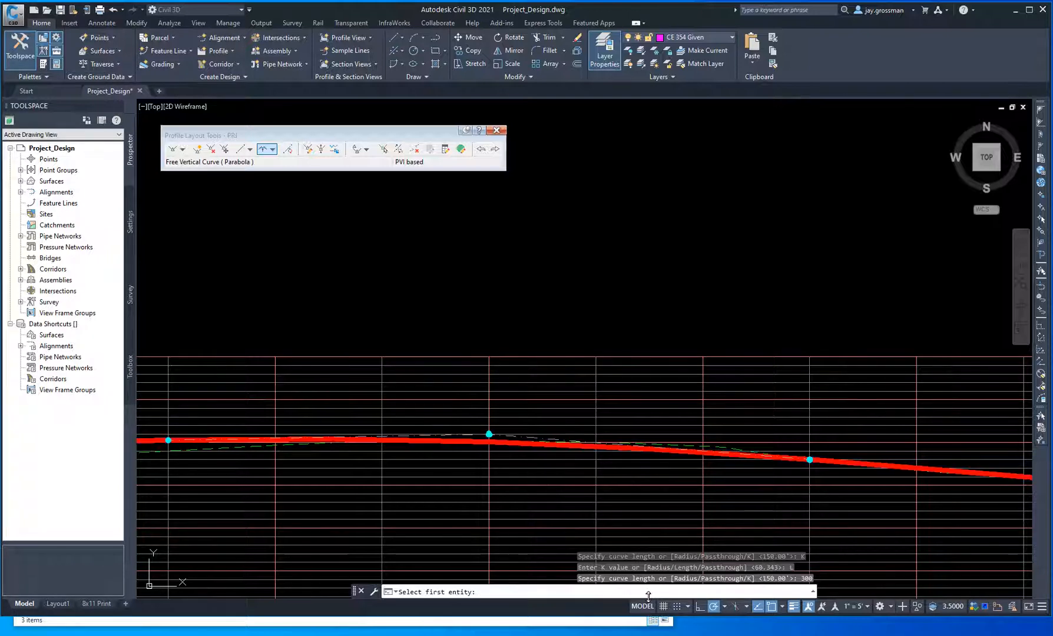
Step: Add a 200 ft free parabolic vertical curve between the two tangents at the first sag PVI
scroll(530, 523, "up", 5)
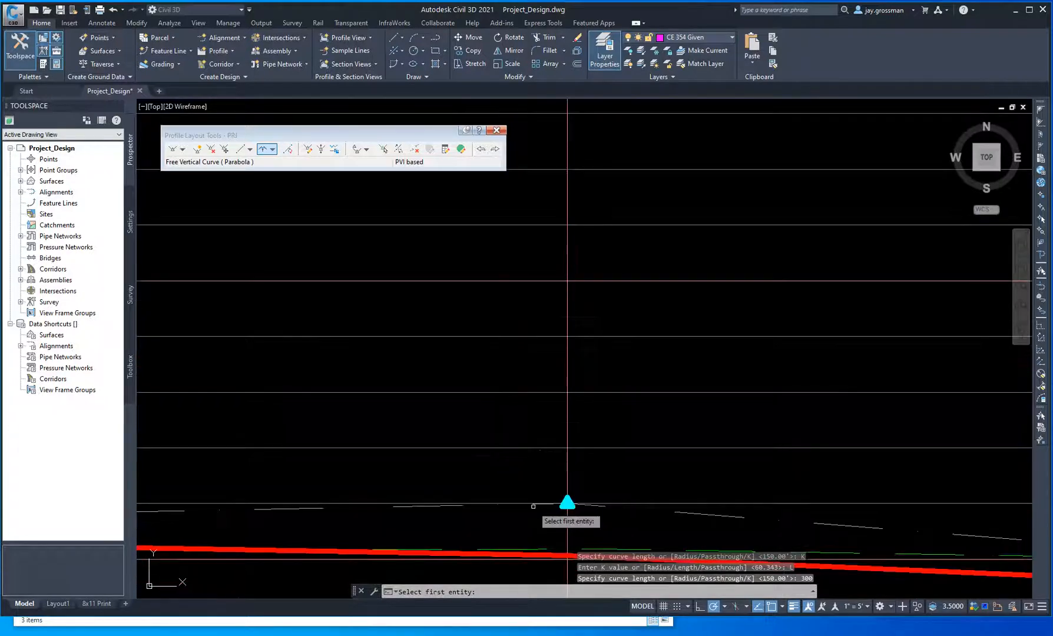
middle_click_drag(548, 533, 591, 454)
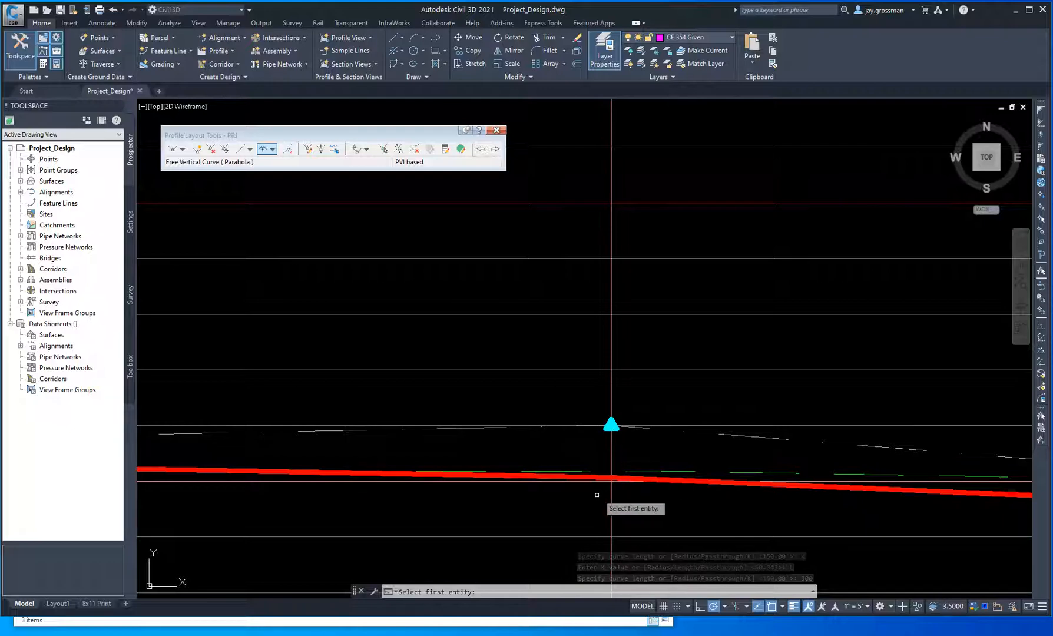
scroll(596, 483, "down", 4)
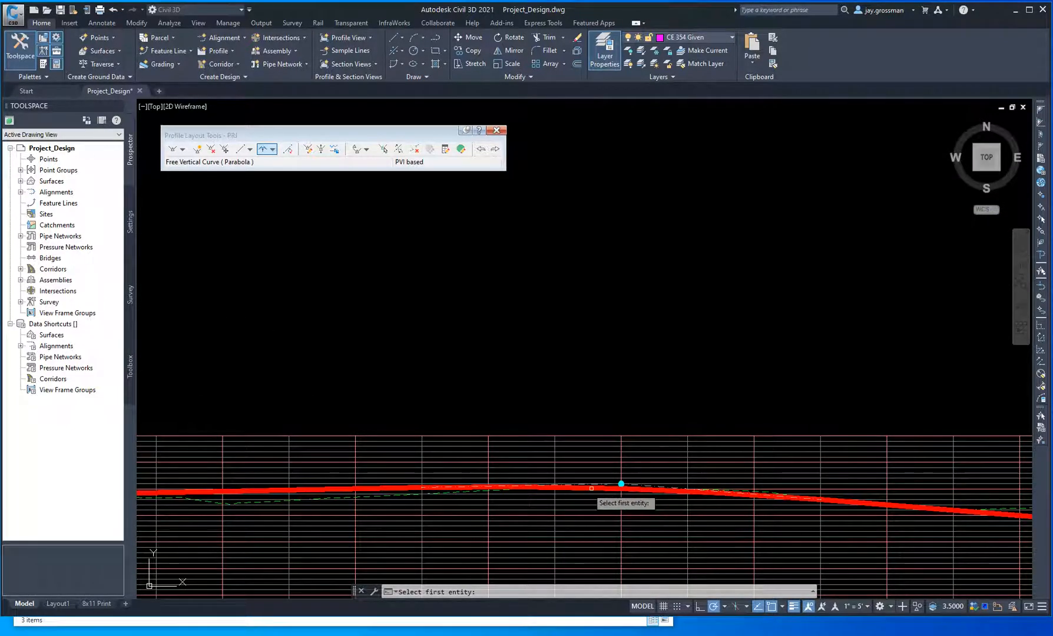
scroll(623, 496, "up", 5)
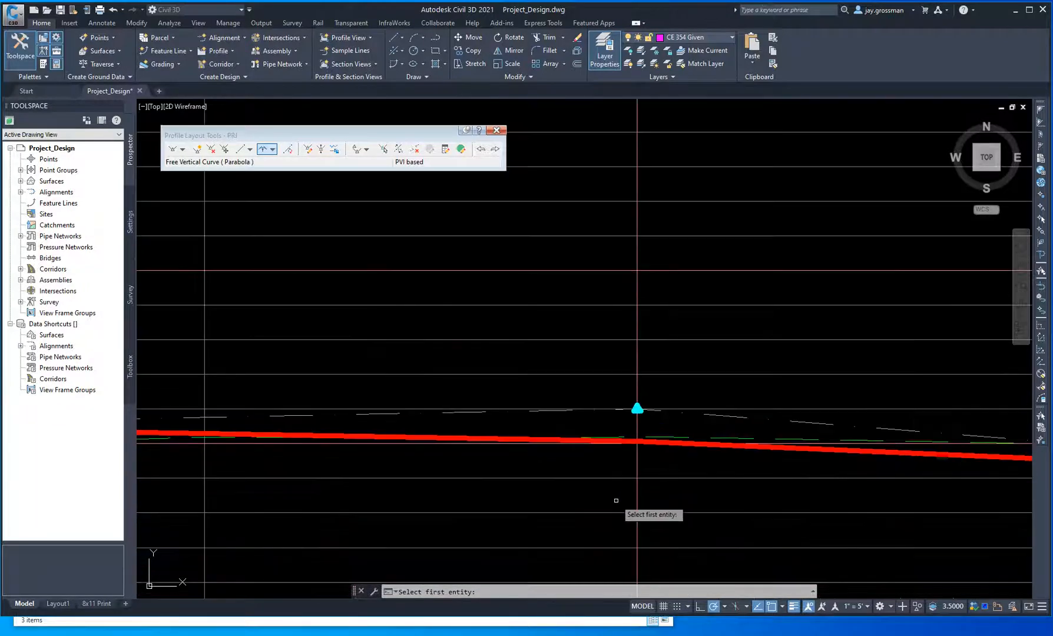
scroll(620, 505, "down", 4)
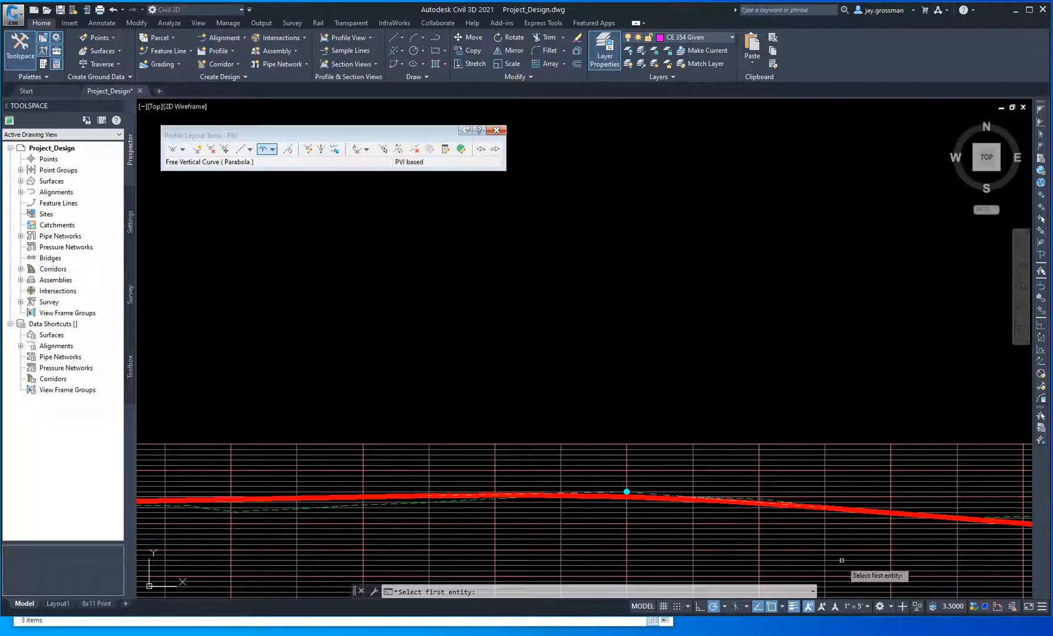
scroll(554, 501, "down", 4)
scroll(522, 484, "up", 5)
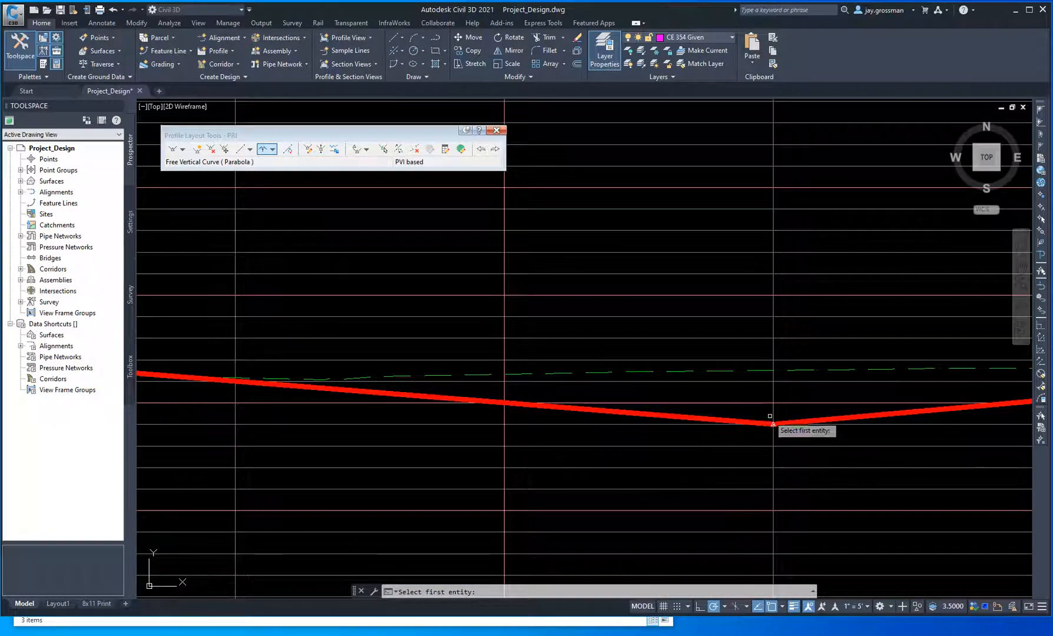
left_click(719, 420)
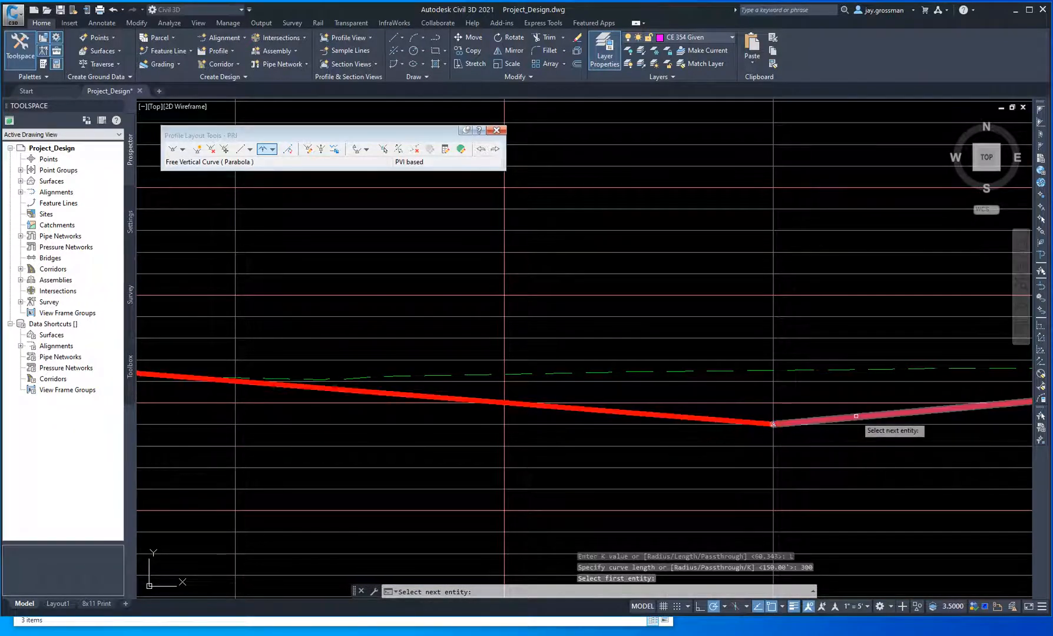
left_click(856, 416)
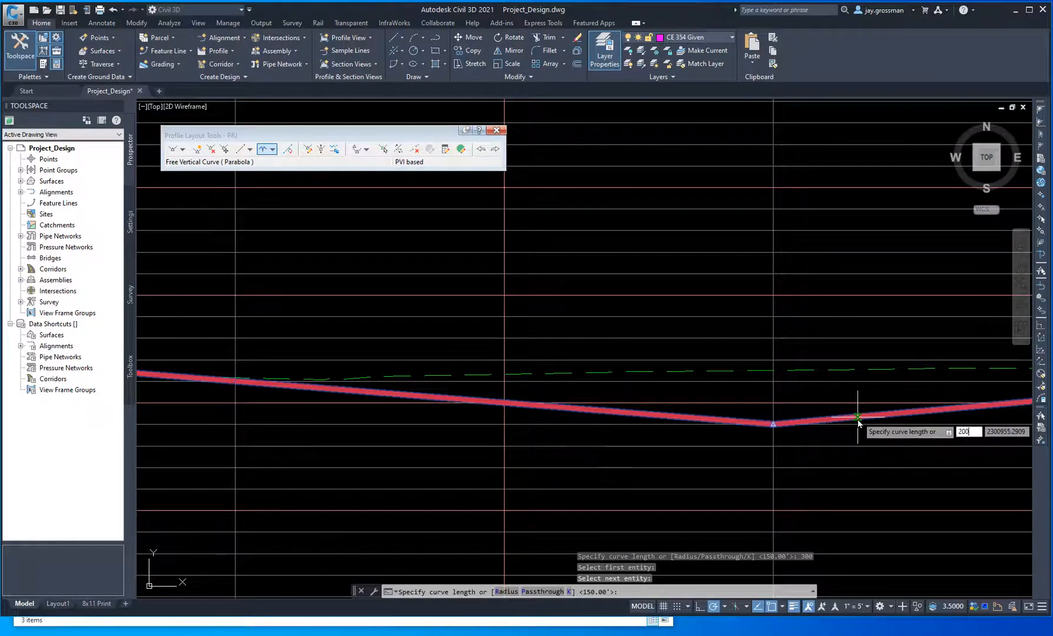
type("200")
key("Return")
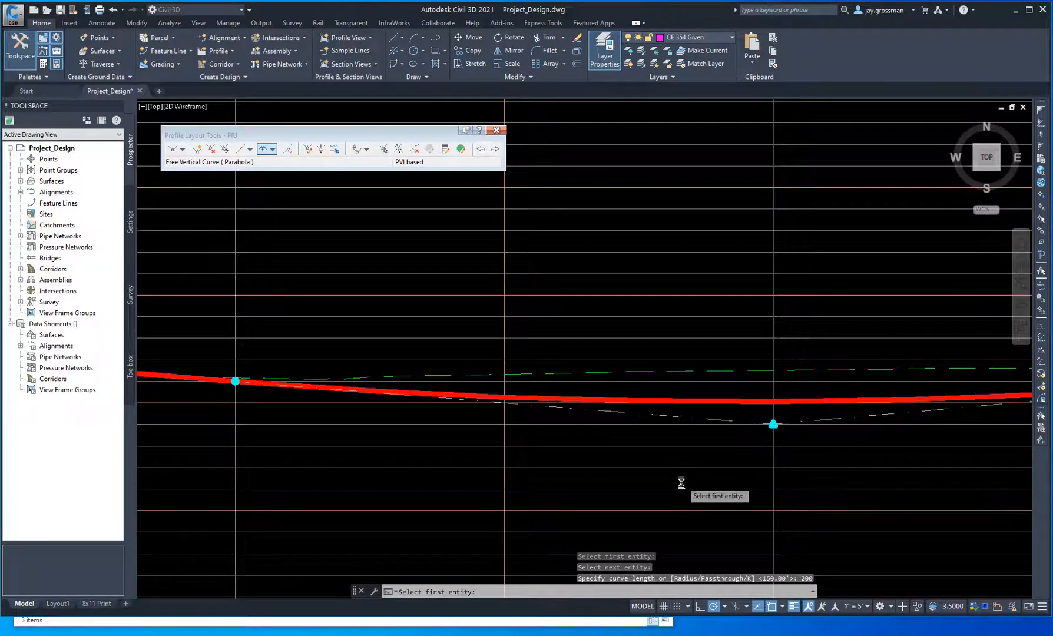
Step: Examine the sag curve and the tangent left between it and the first crest curve against the ground line
scroll(563, 504, "up", 4)
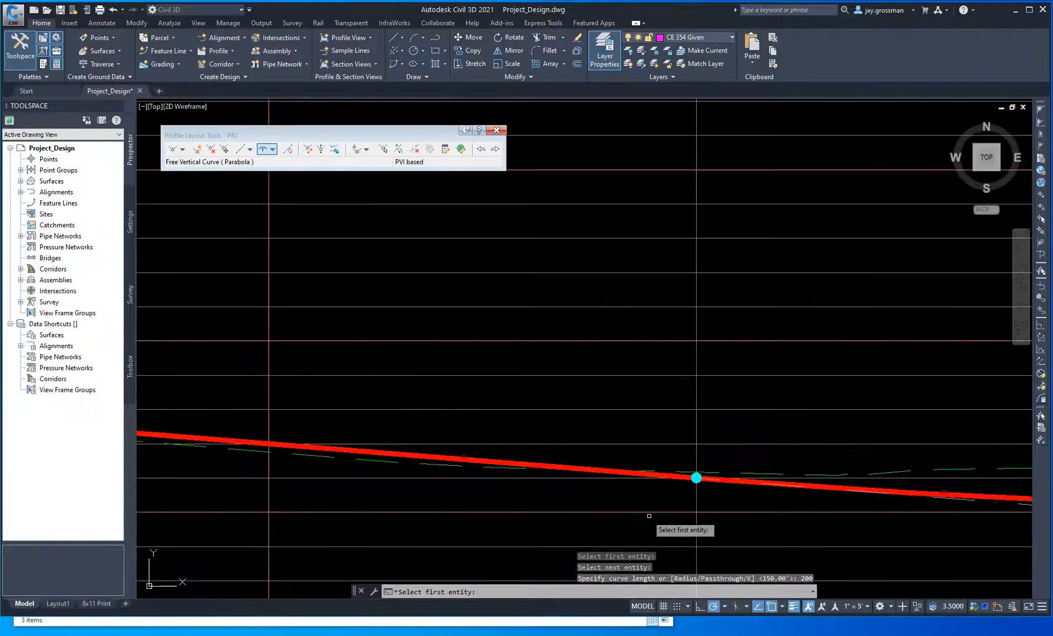
scroll(681, 513, "down", 2)
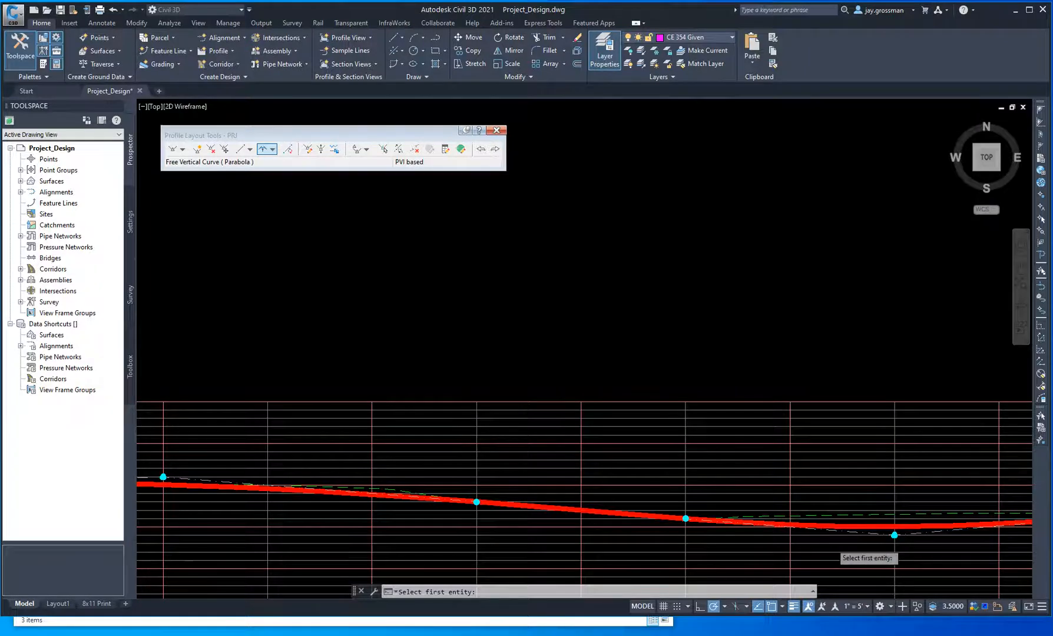
scroll(872, 545, "down", 3)
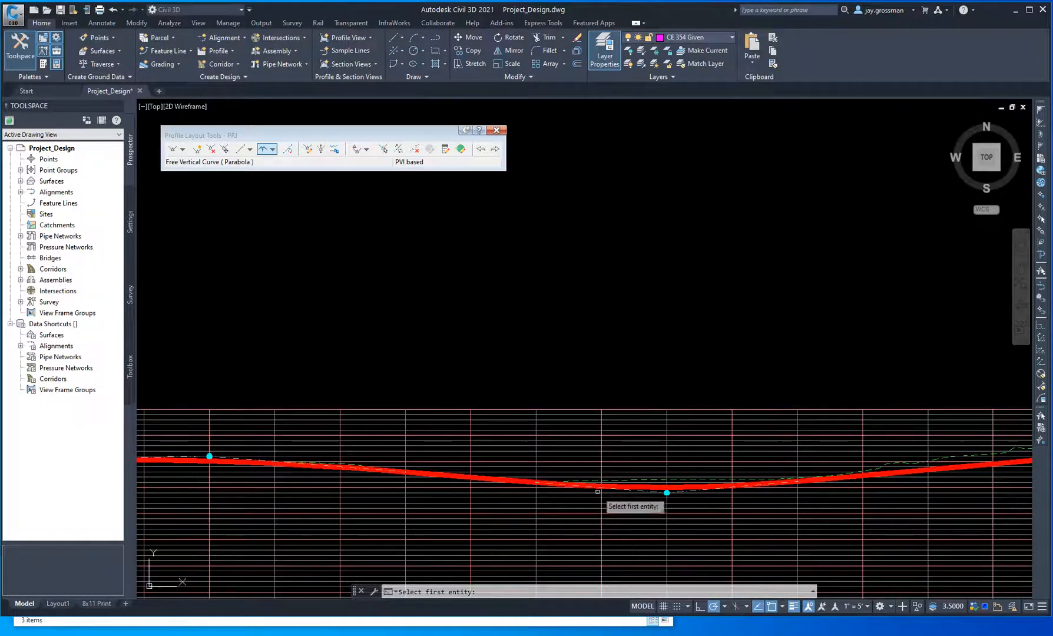
scroll(679, 498, "up", 4)
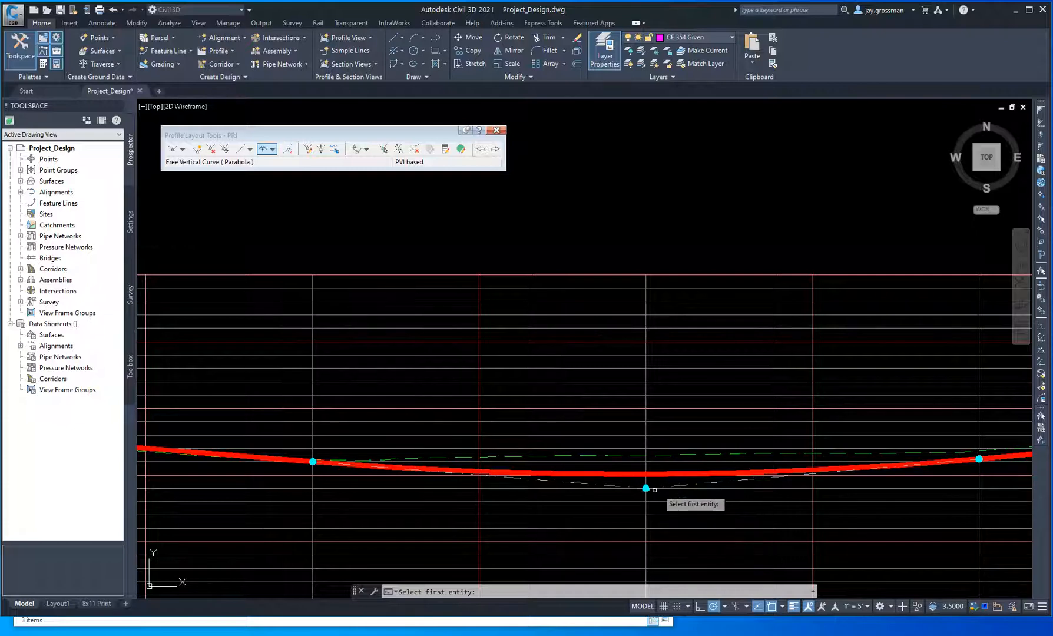
scroll(636, 495, "down", 2)
scroll(465, 474, "up", 4)
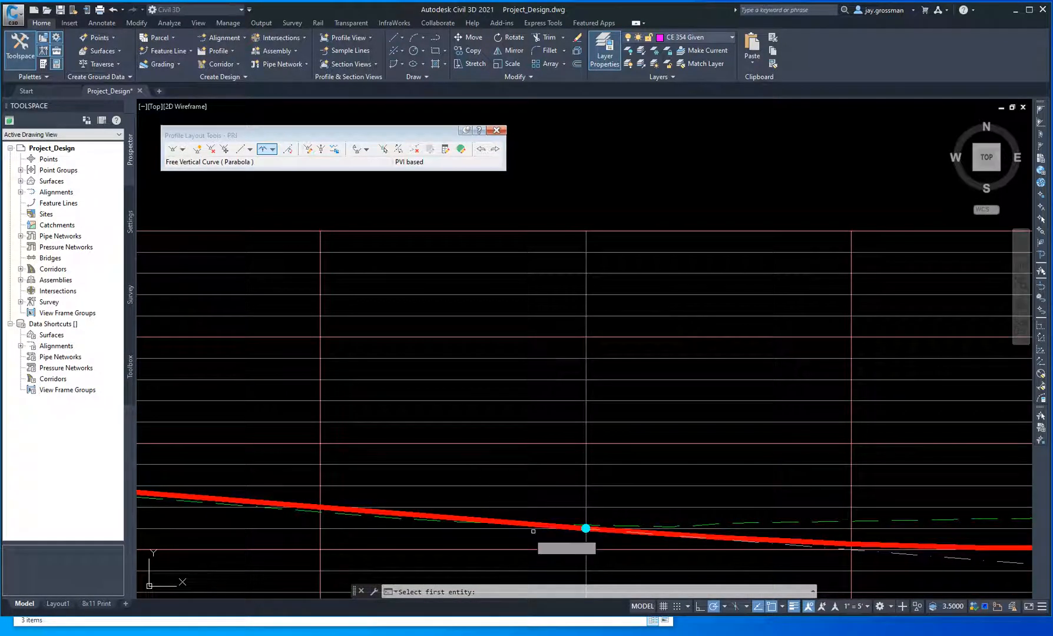
scroll(515, 518, "down", 2)
middle_click_drag(482, 510, 686, 487)
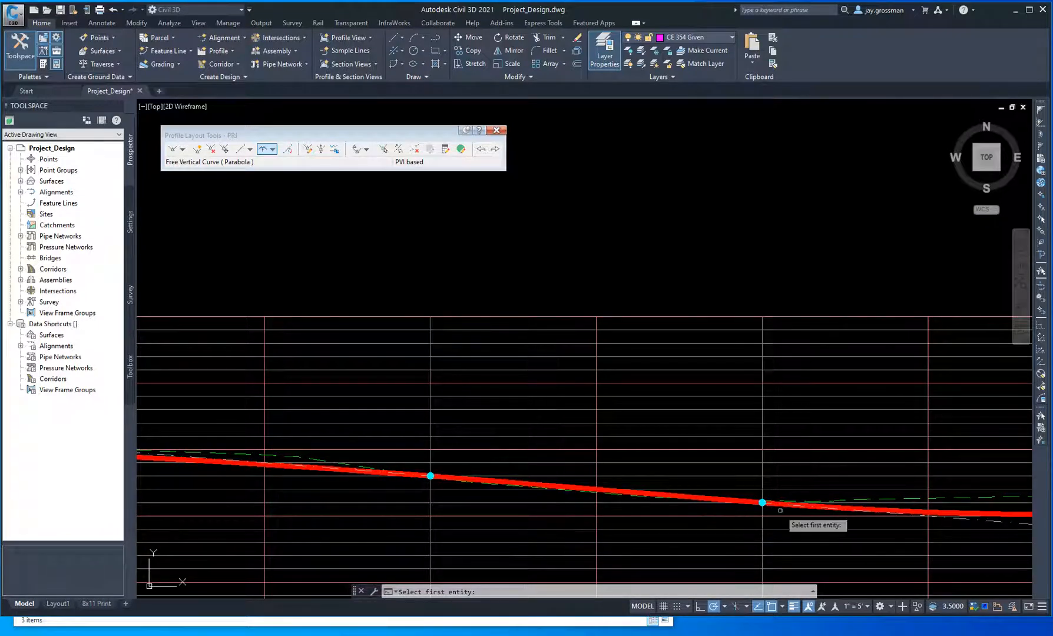
scroll(798, 522, "down", 2)
scroll(806, 533, "up", 3)
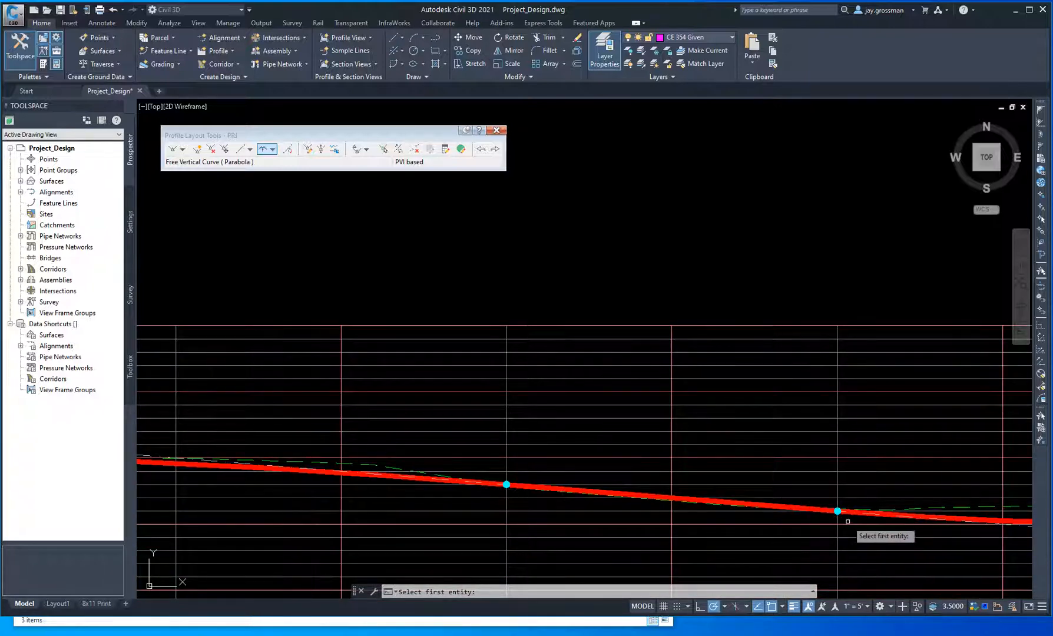
Step: Add a 500 ft free parabolic vertical curve between the two tangents that meet at the second crest PVI
scroll(851, 544, "down", 1)
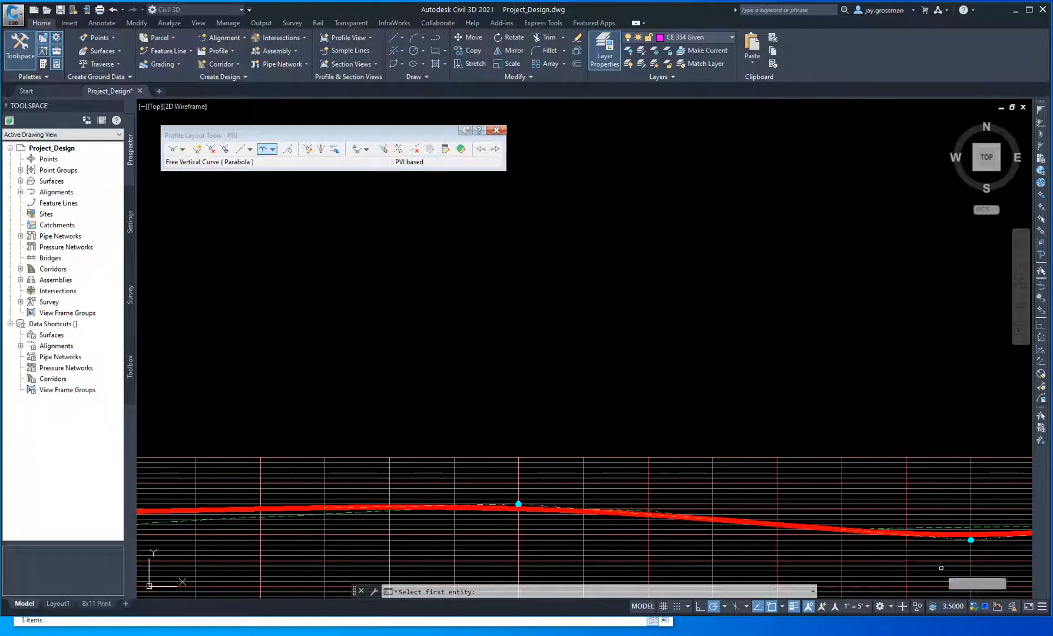
middle_click_drag(960, 559, 410, 534)
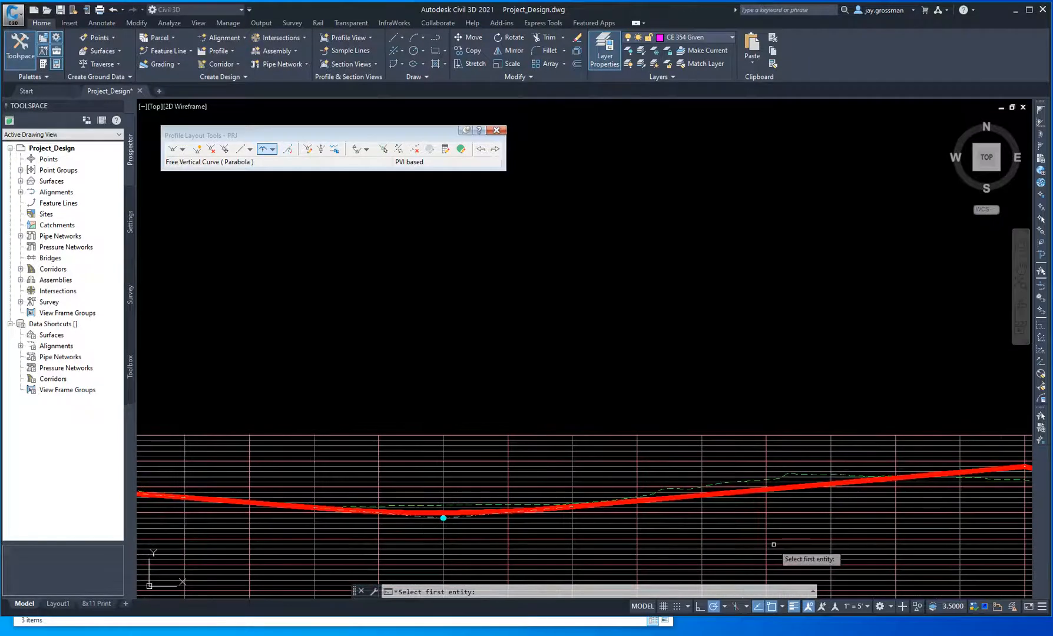
scroll(465, 511, "down", 2)
scroll(436, 530, "up", 2)
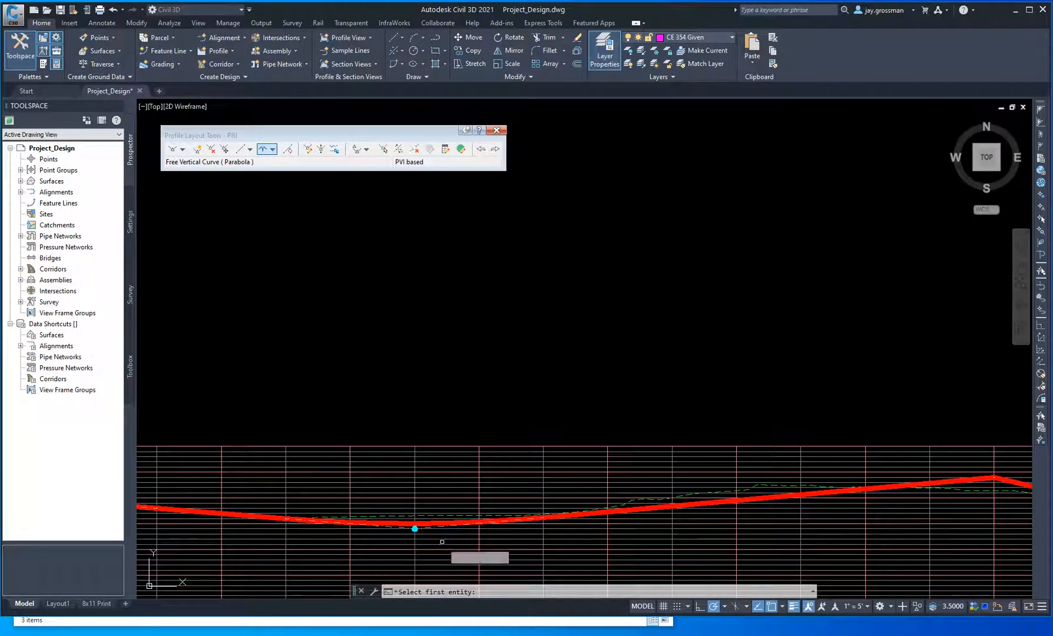
scroll(745, 568, "down", 1)
middle_click_drag(1012, 585, 790, 551)
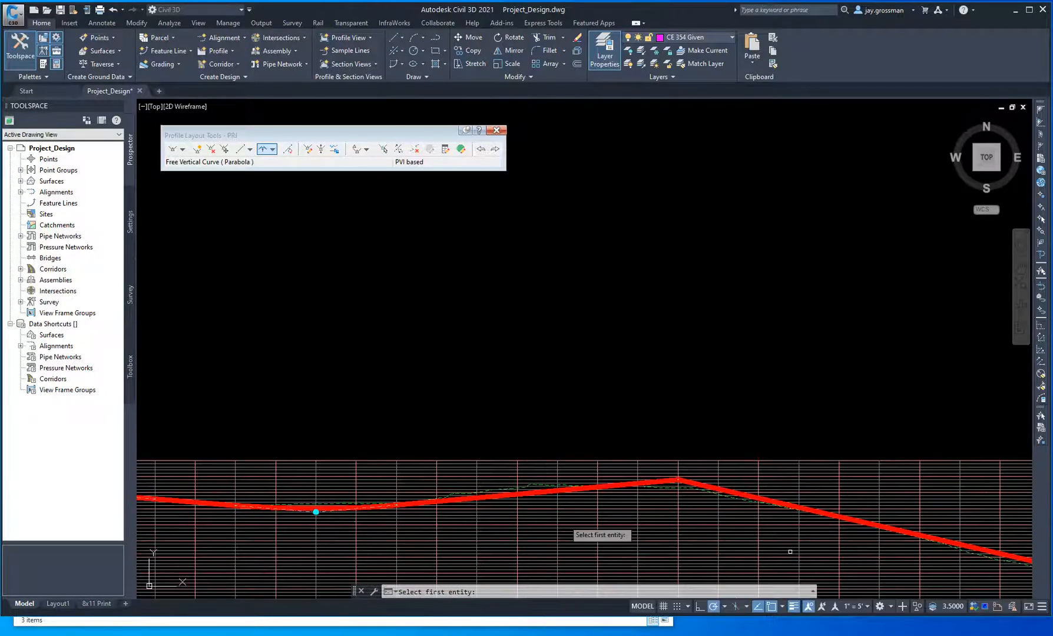
scroll(644, 489, "up", 1)
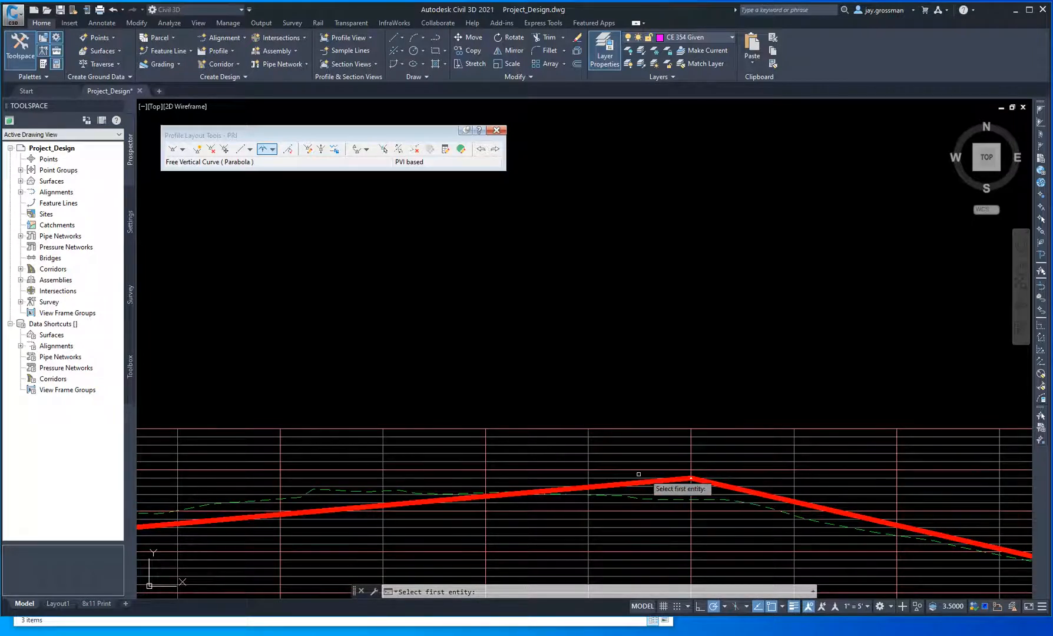
left_click(615, 484)
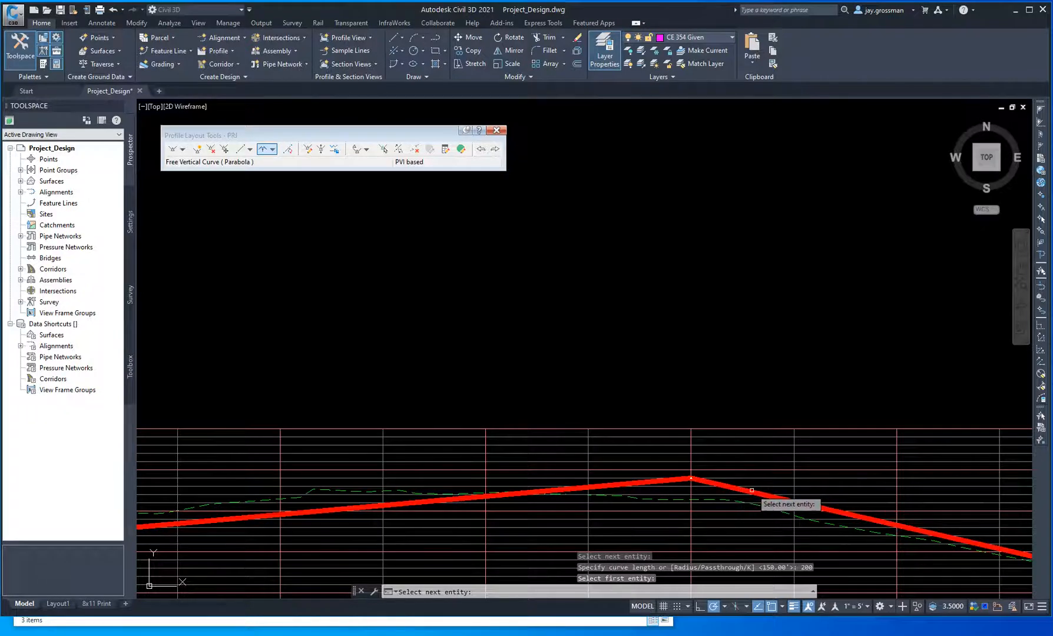
left_click(751, 493)
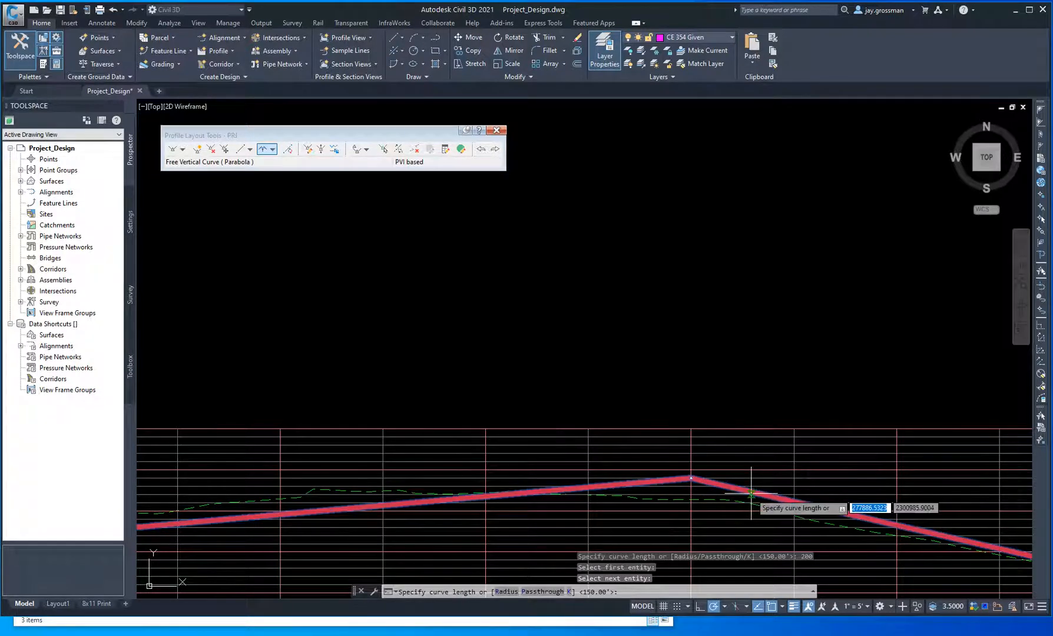
type("50")
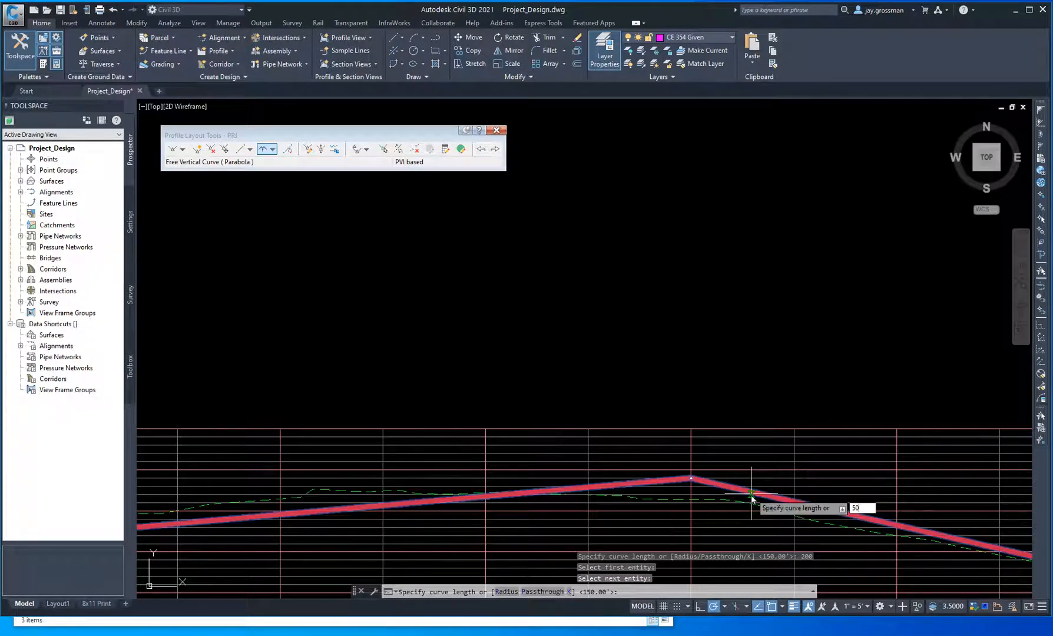
type("0")
key("Return")
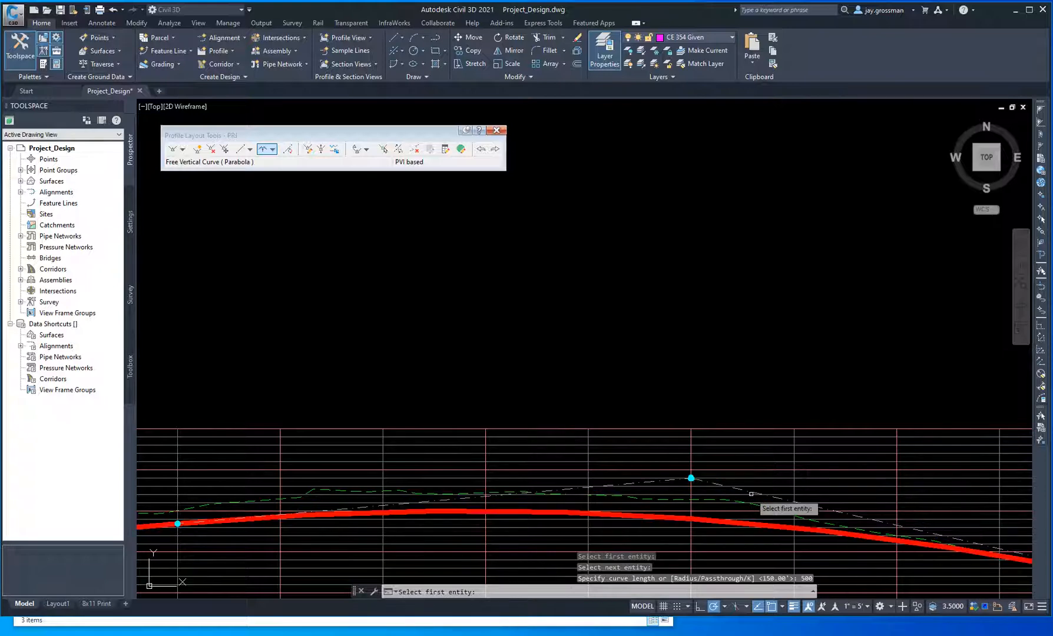
Step: Add a 400 ft free parabolic vertical curve between the two descending tangents at the sag PVI following the second crest
scroll(626, 500, "down", 2)
middle_click_drag(621, 522, 668, 472)
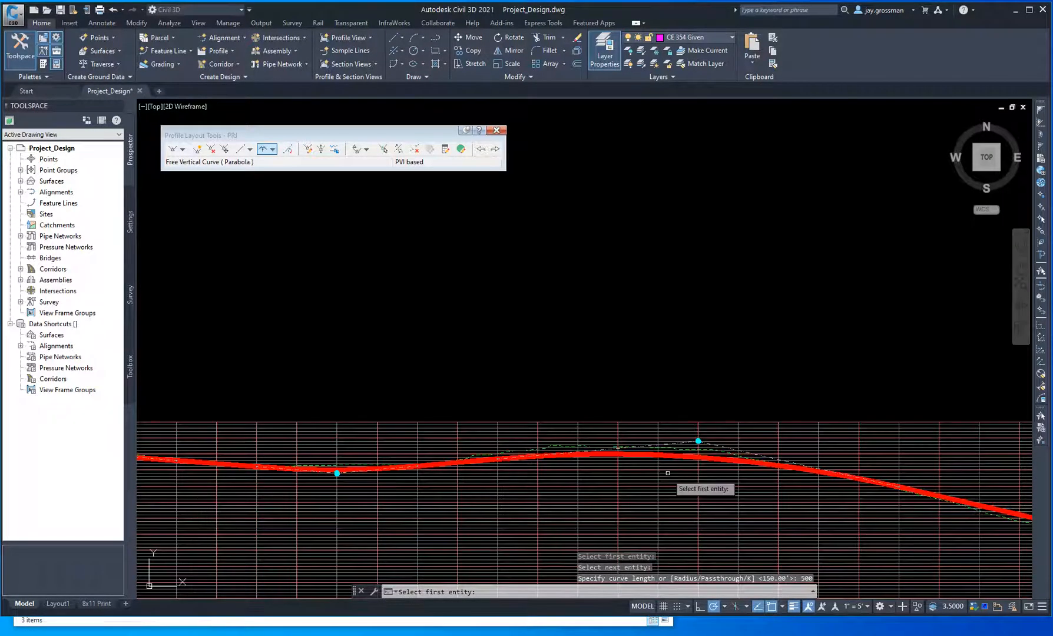
scroll(667, 473, "up", 1)
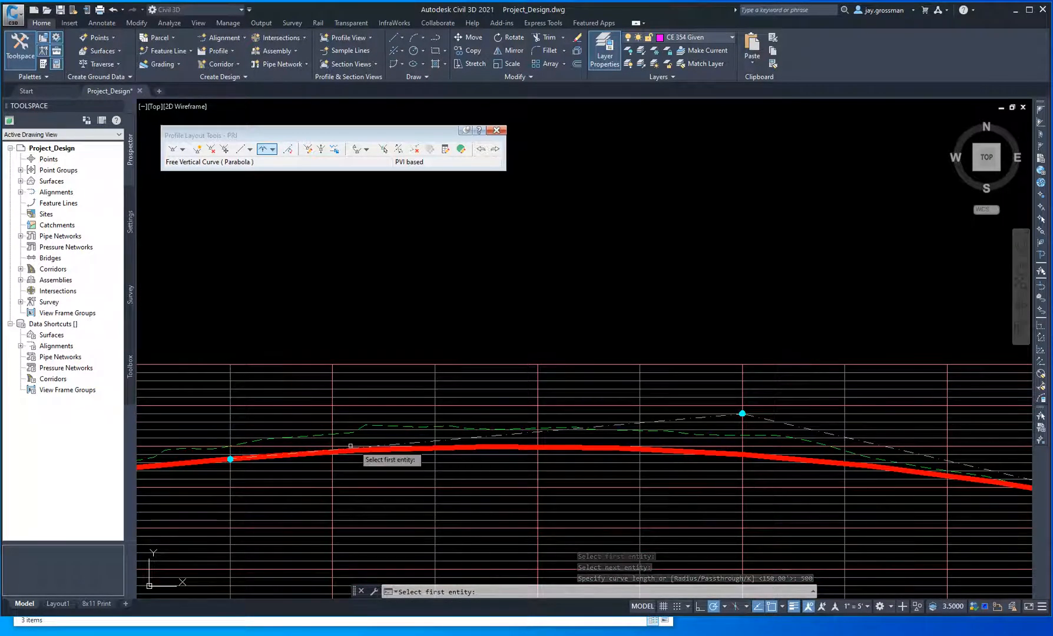
middle_click_drag(296, 465, 761, 450)
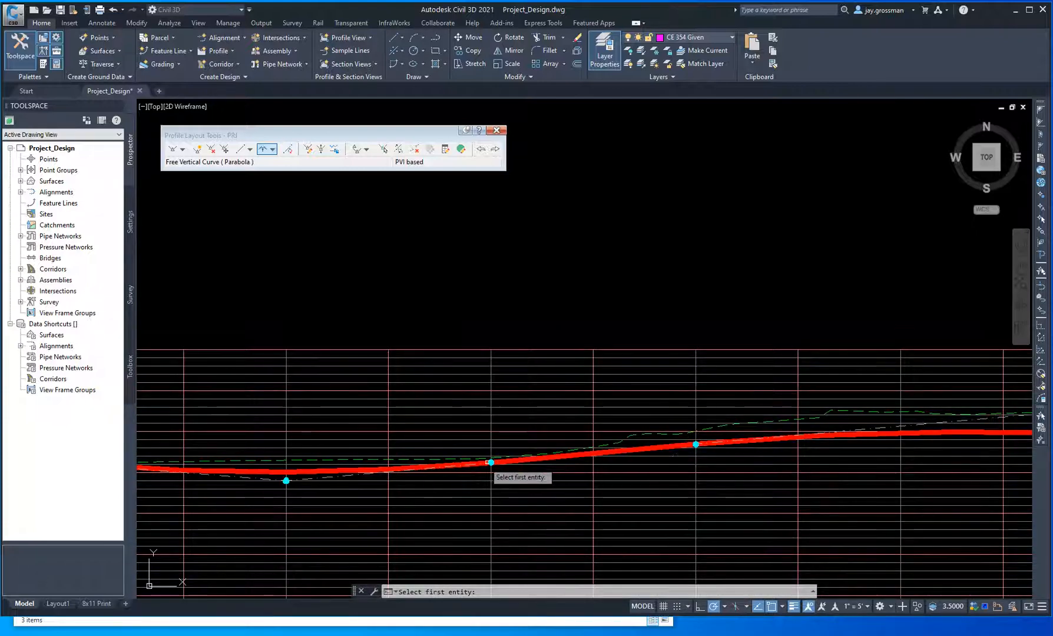
scroll(698, 486, "down", 2)
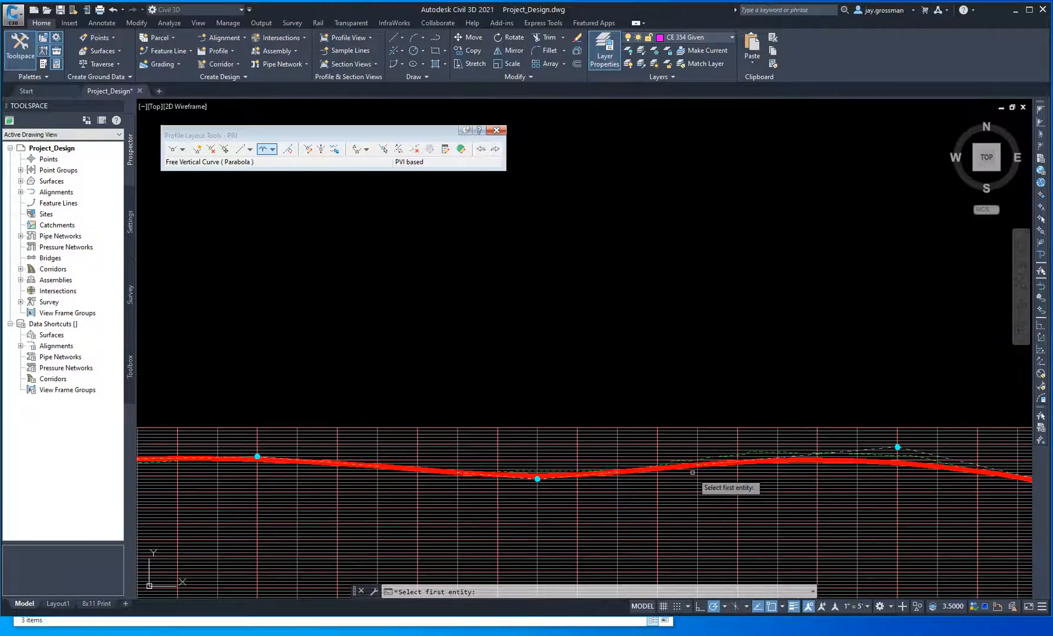
middle_click_drag(919, 492, 478, 458)
scroll(747, 479, "up", 3)
middle_click_drag(807, 504, 526, 458)
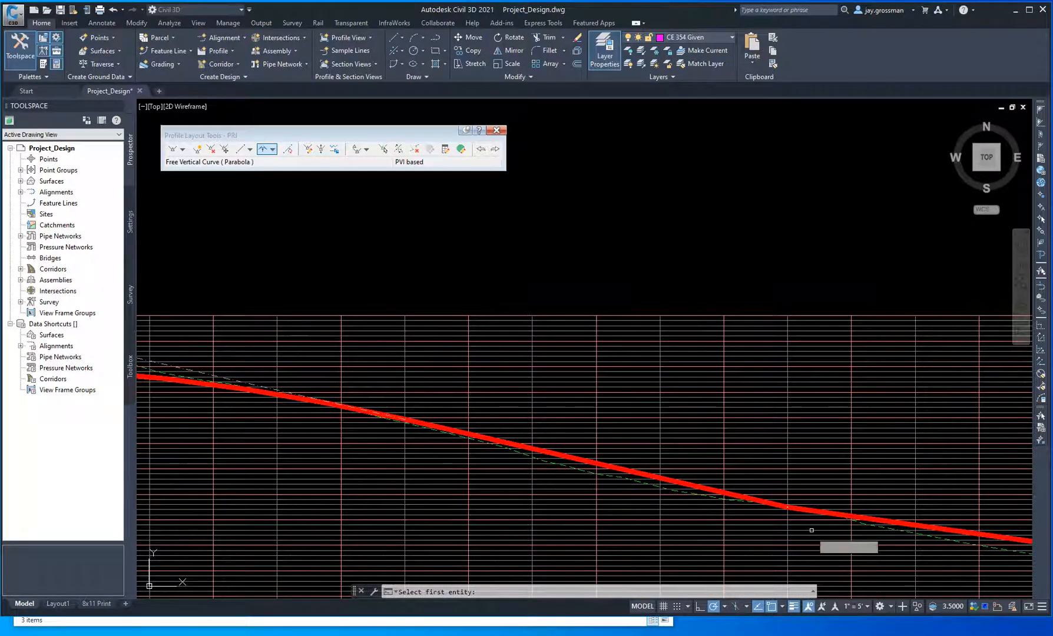
scroll(783, 514, "up", 7)
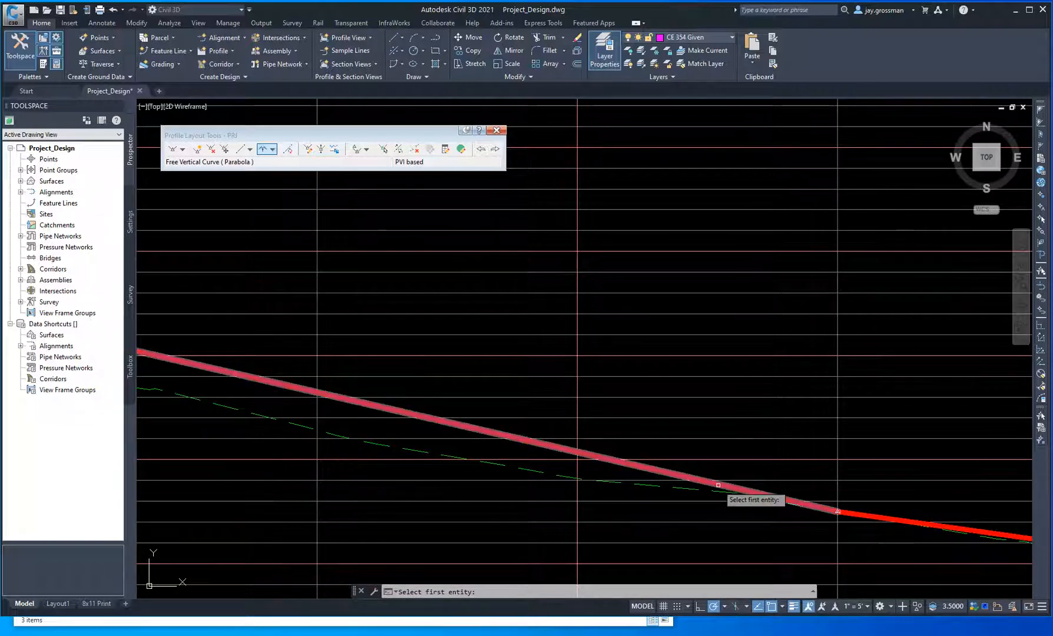
left_click(760, 494)
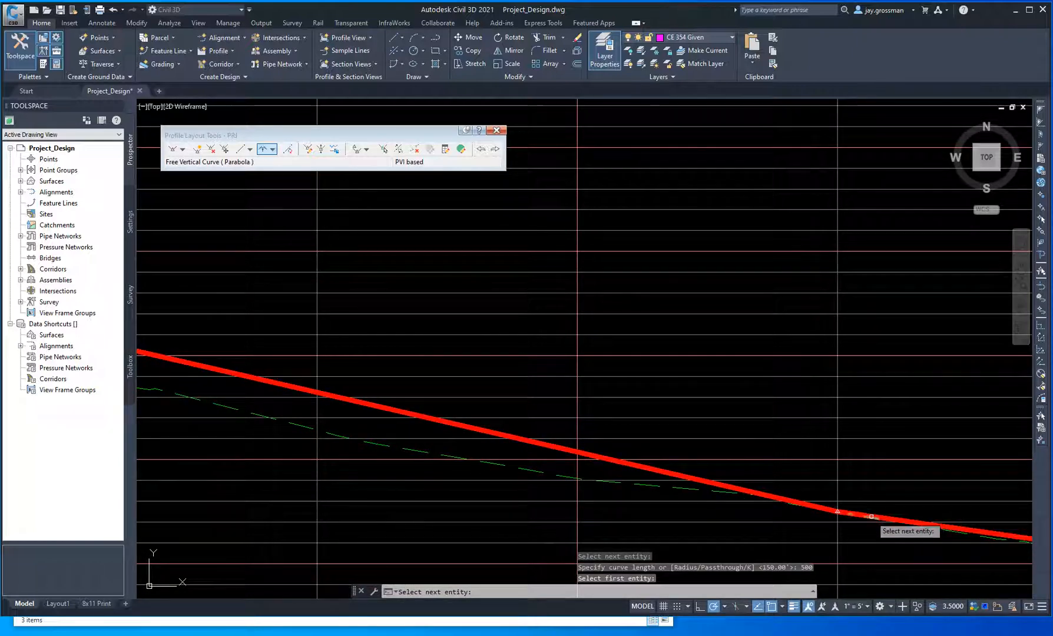
left_click(871, 517)
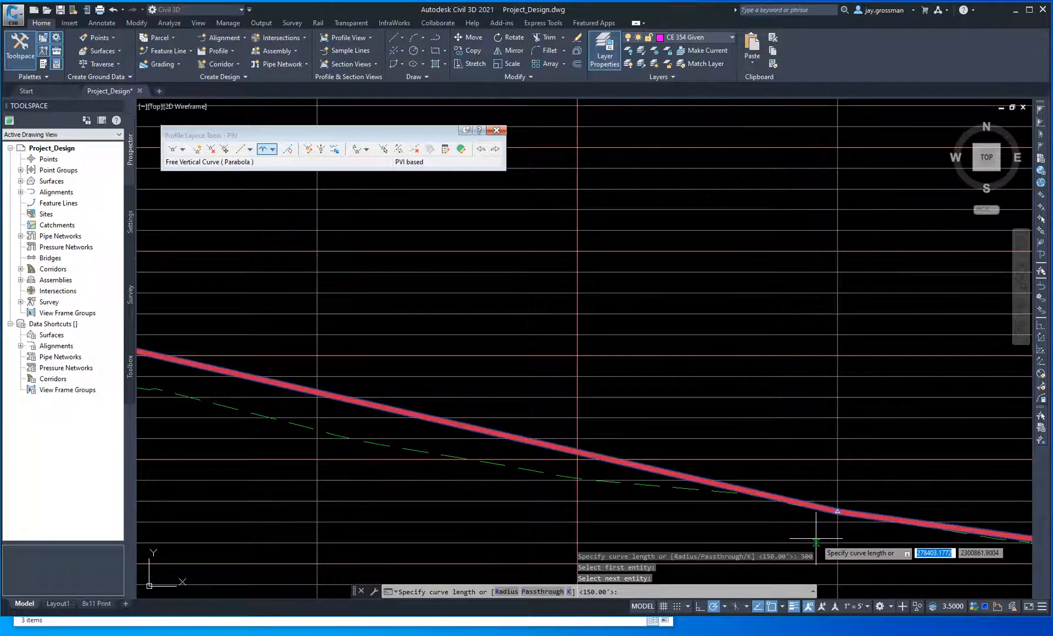
type("6")
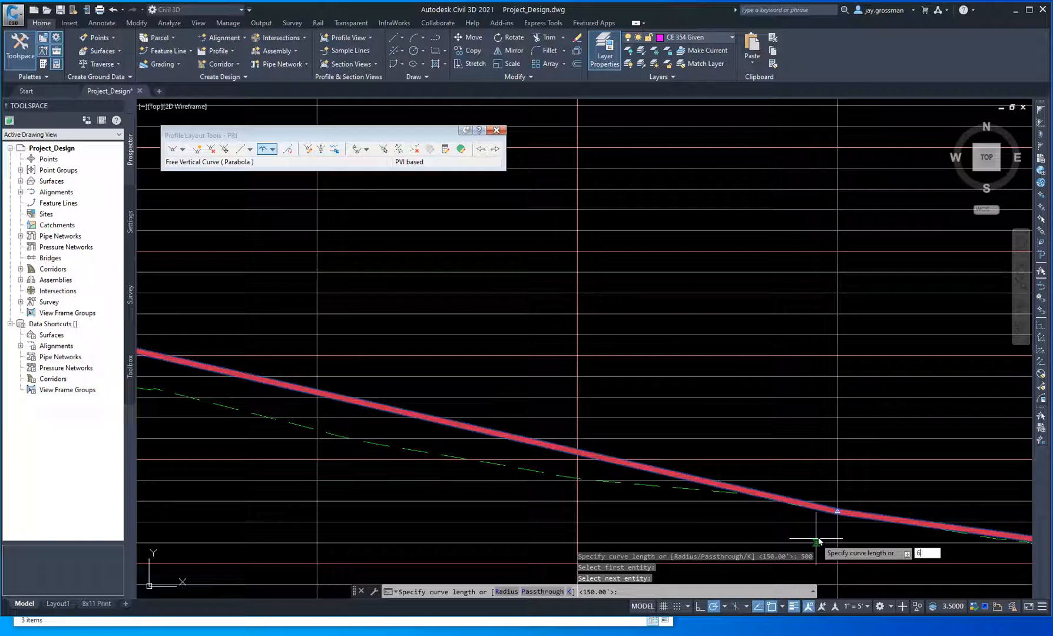
type("400")
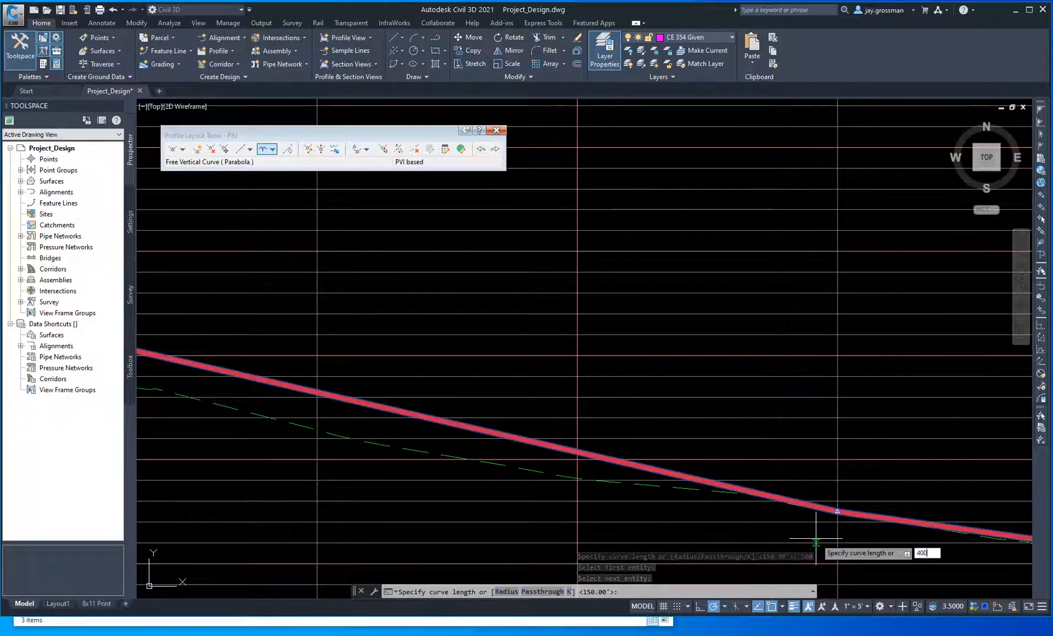
key("Return")
scroll(801, 569, "down", 2)
scroll(797, 567, "down", 3)
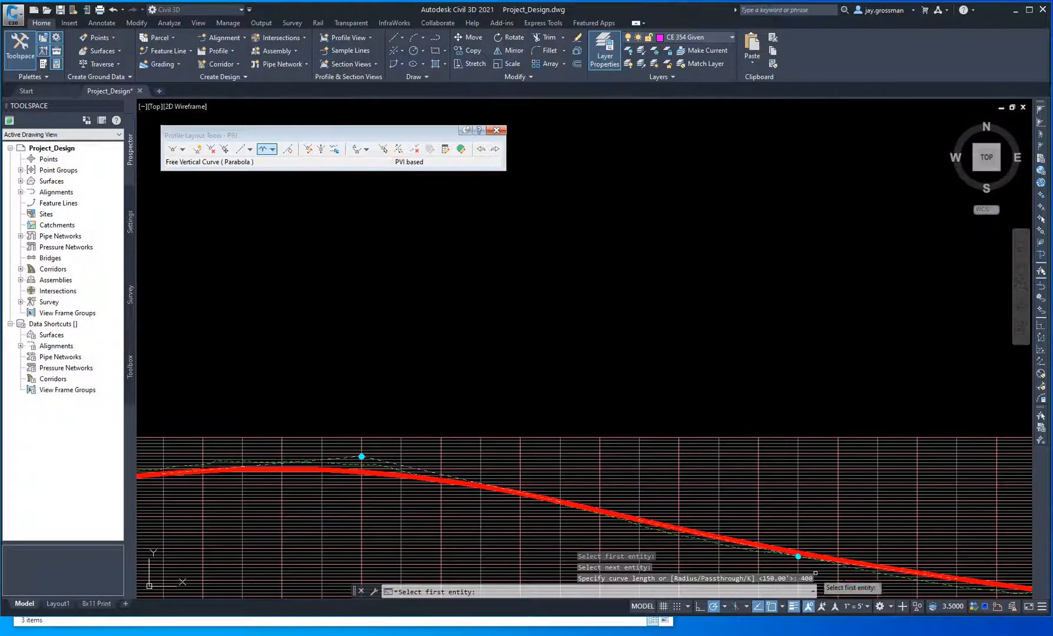
scroll(496, 508, "up", 4)
scroll(484, 522, "down", 2)
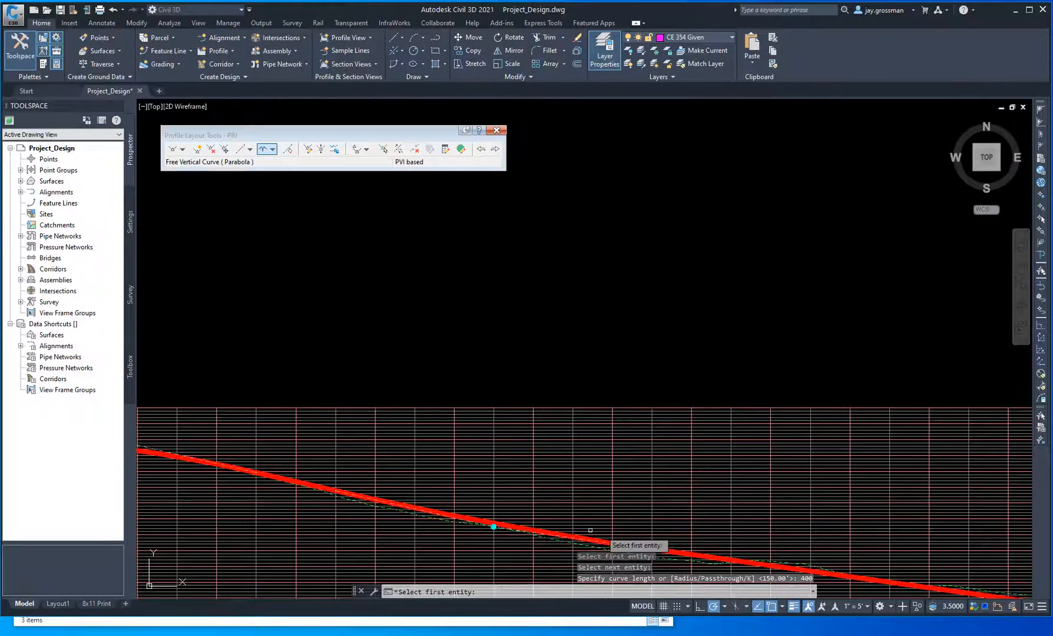
middle_click_drag(729, 550, 510, 482)
middle_click_drag(839, 544, 537, 490)
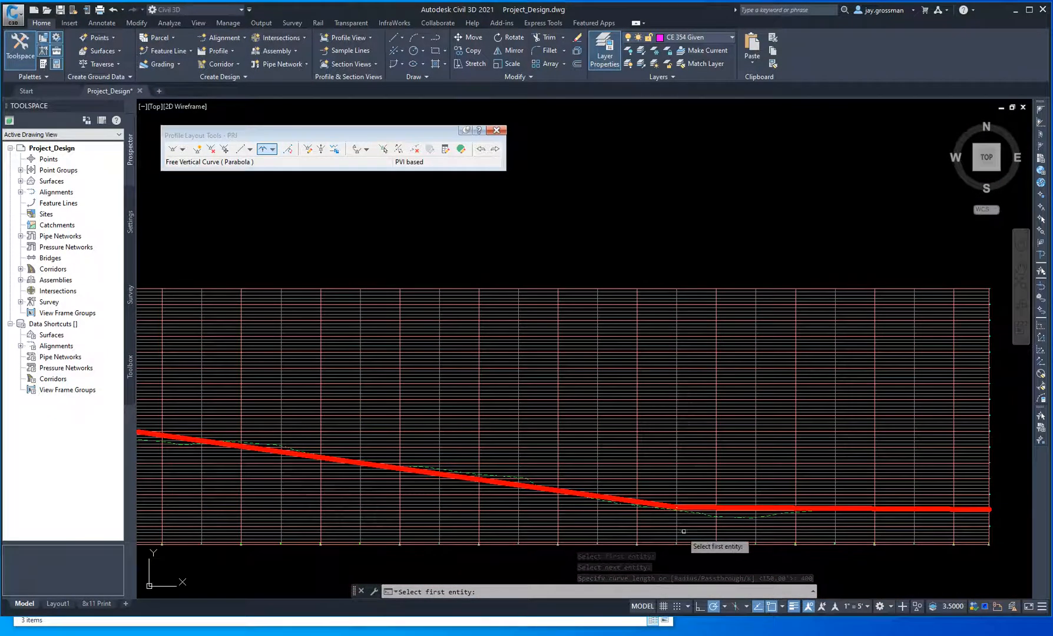
scroll(701, 515, "up", 5)
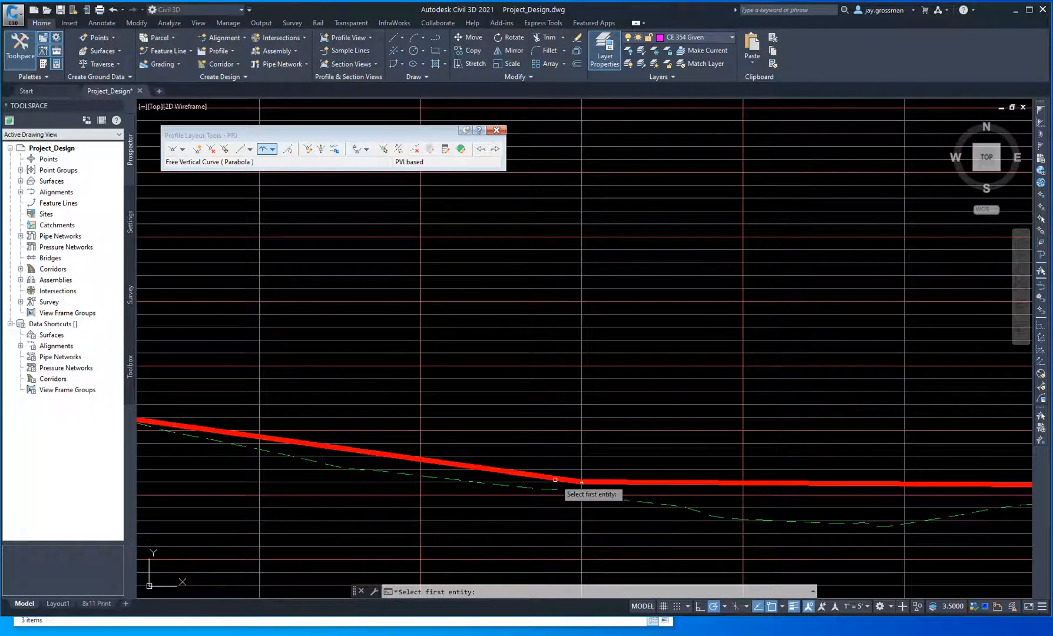
left_click(555, 480)
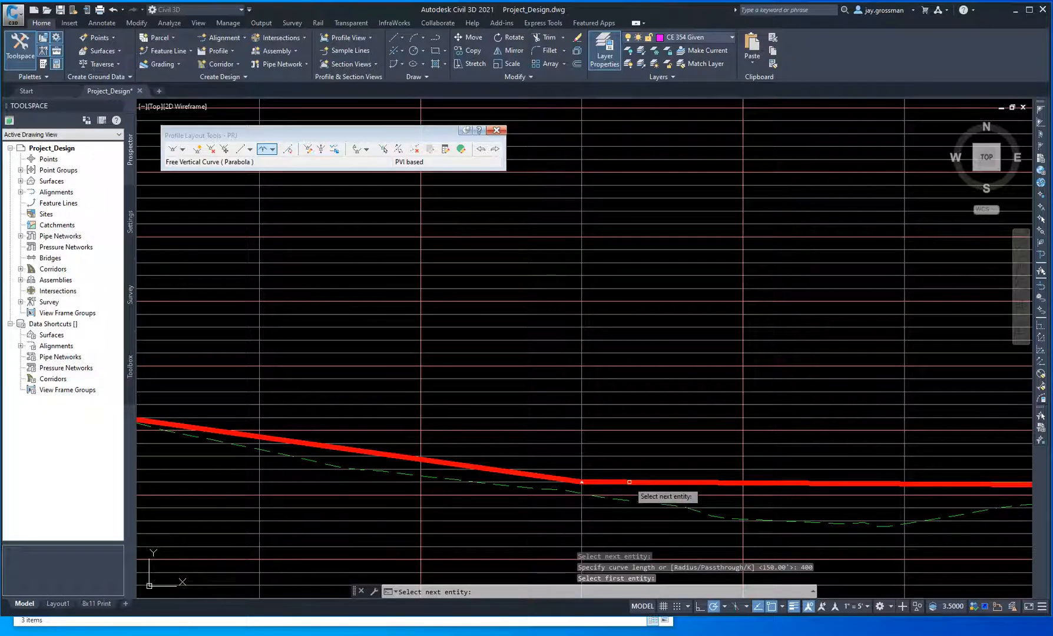
scroll(642, 483, "up", 5)
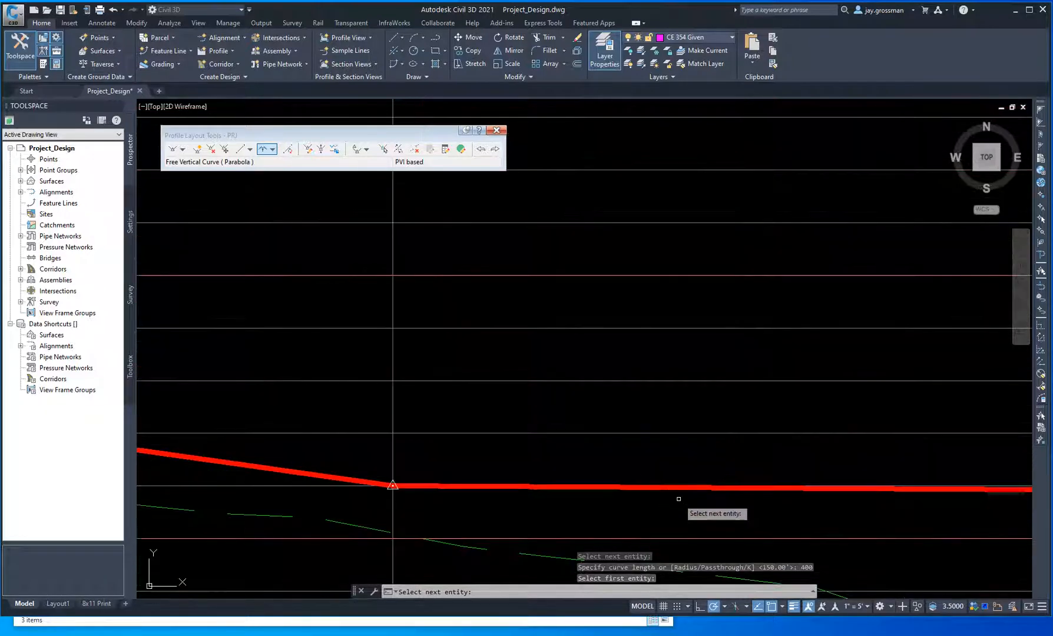
left_click(676, 486)
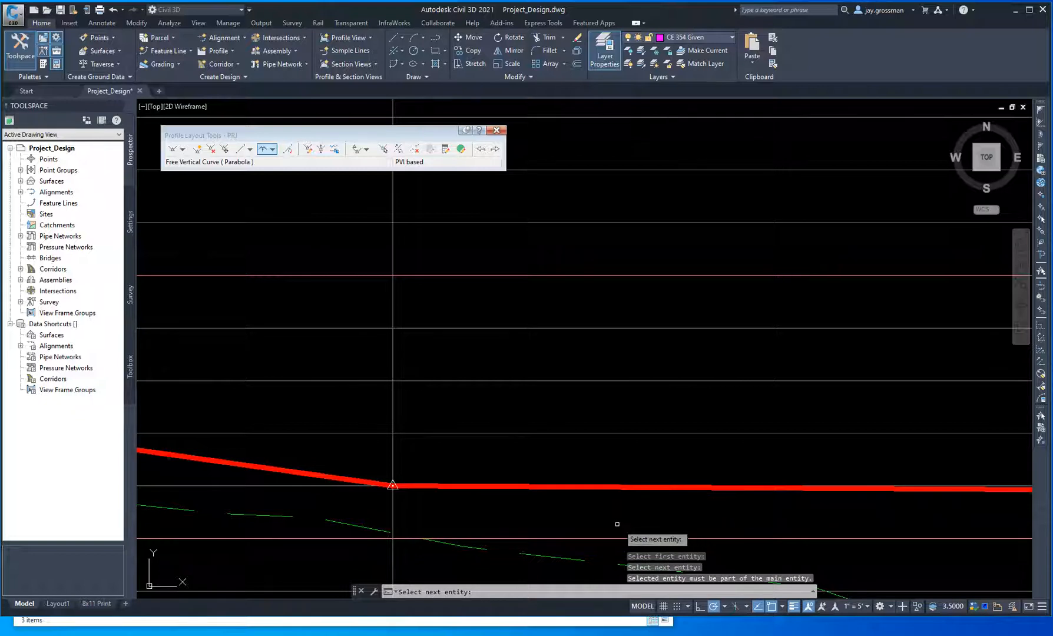
scroll(419, 501, "down", 2)
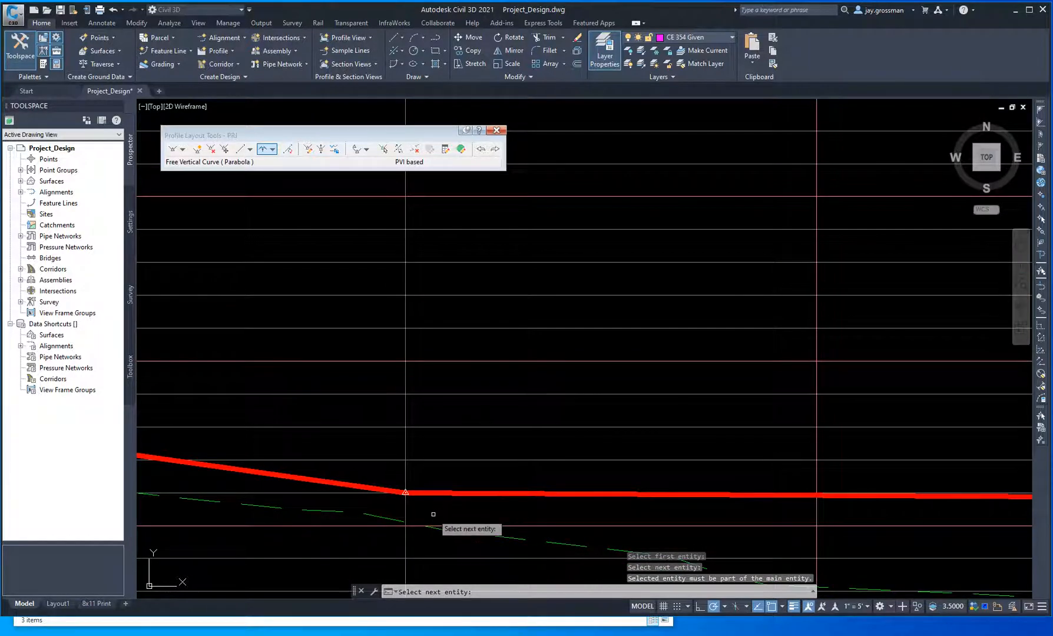
type("400")
key("Return")
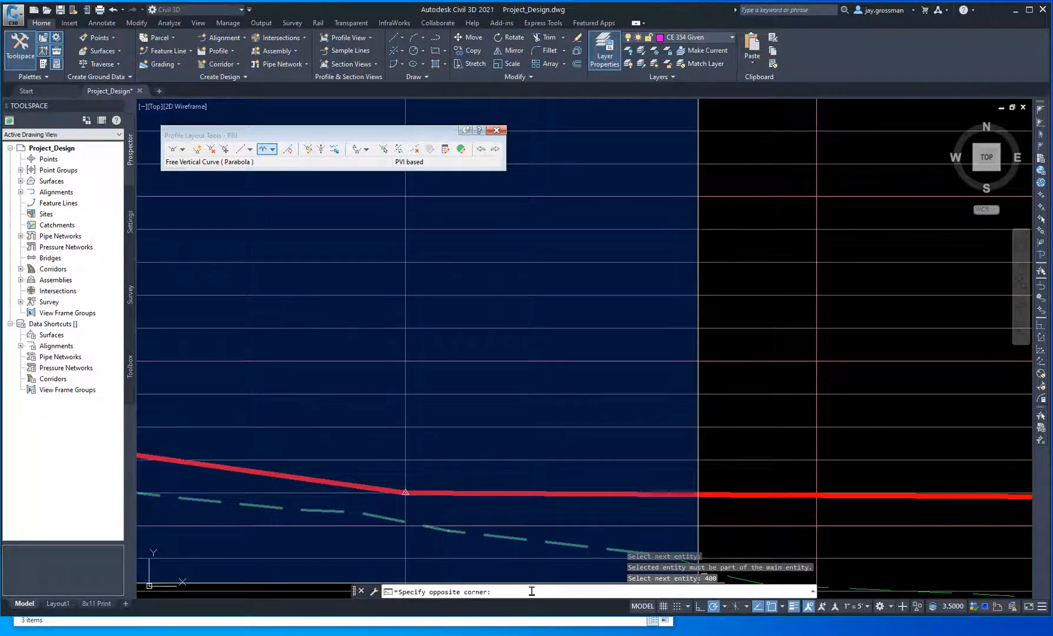
key("Escape")
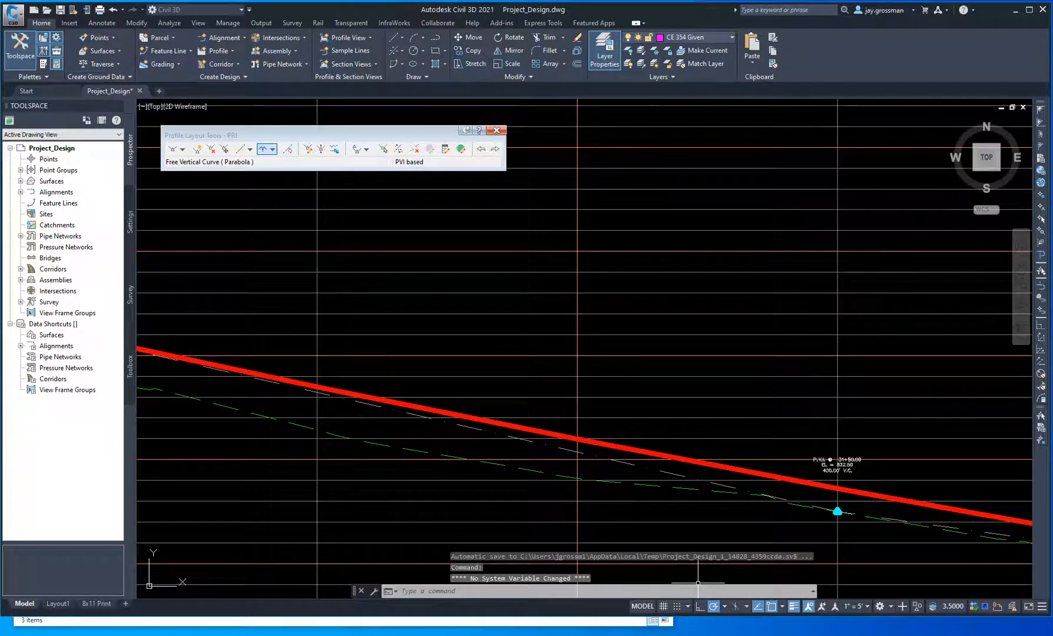
Step: Add a 200 ft free parabolic vertical curve between the two tangents at the last sag PVI near the profile's end
scroll(825, 509, "down", 3)
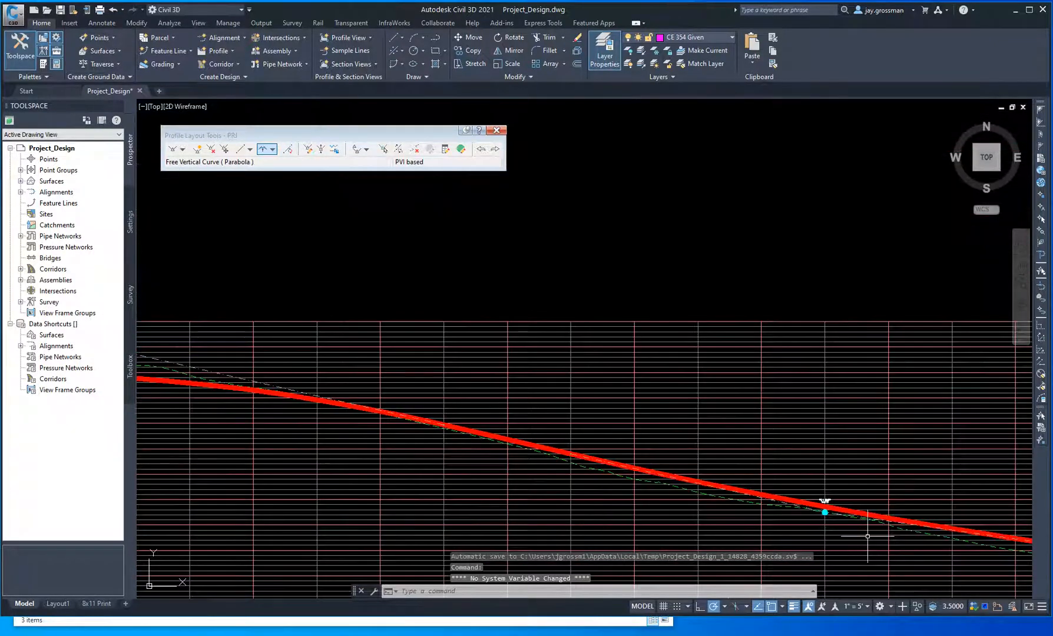
middle_click_drag(852, 547, 471, 478)
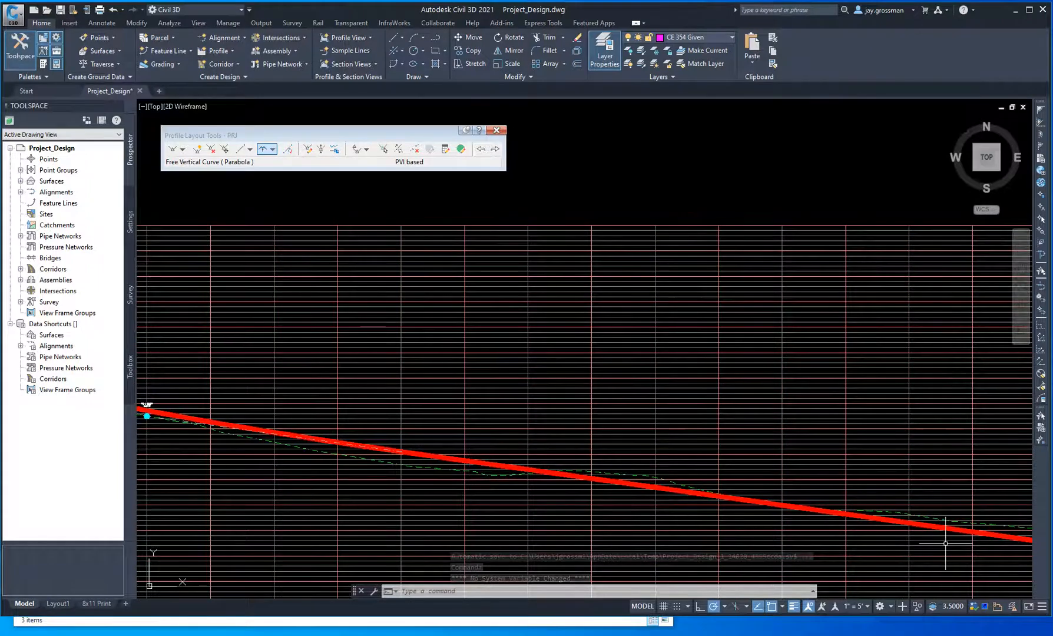
scroll(825, 533, "down", 2)
middle_click_drag(877, 543, 602, 494)
scroll(760, 500, "up", 8)
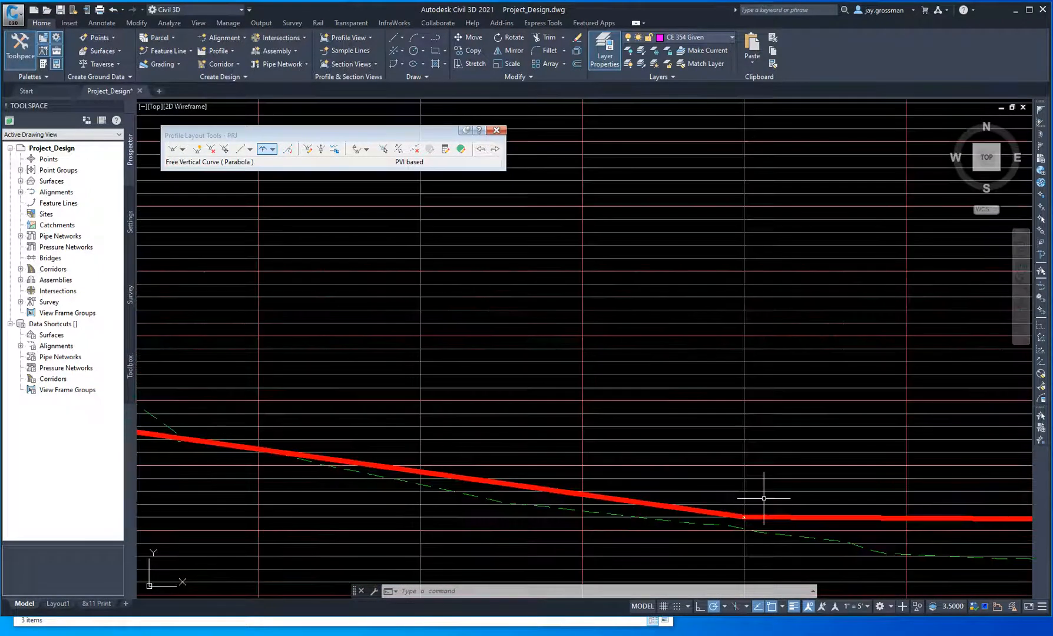
left_click(263, 151)
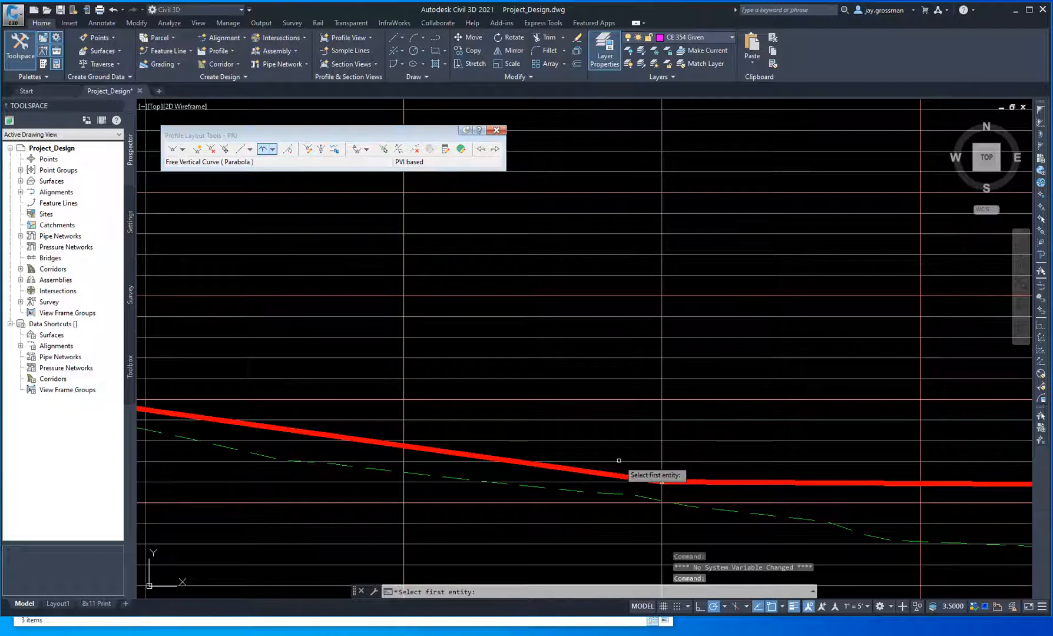
left_click(605, 474)
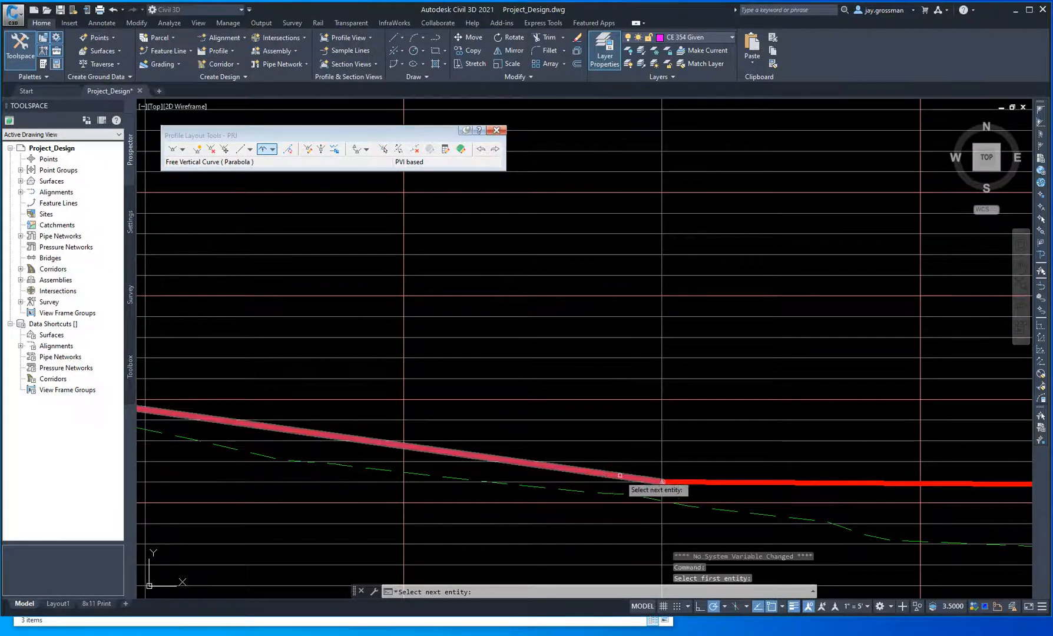
left_click(756, 482)
type("200")
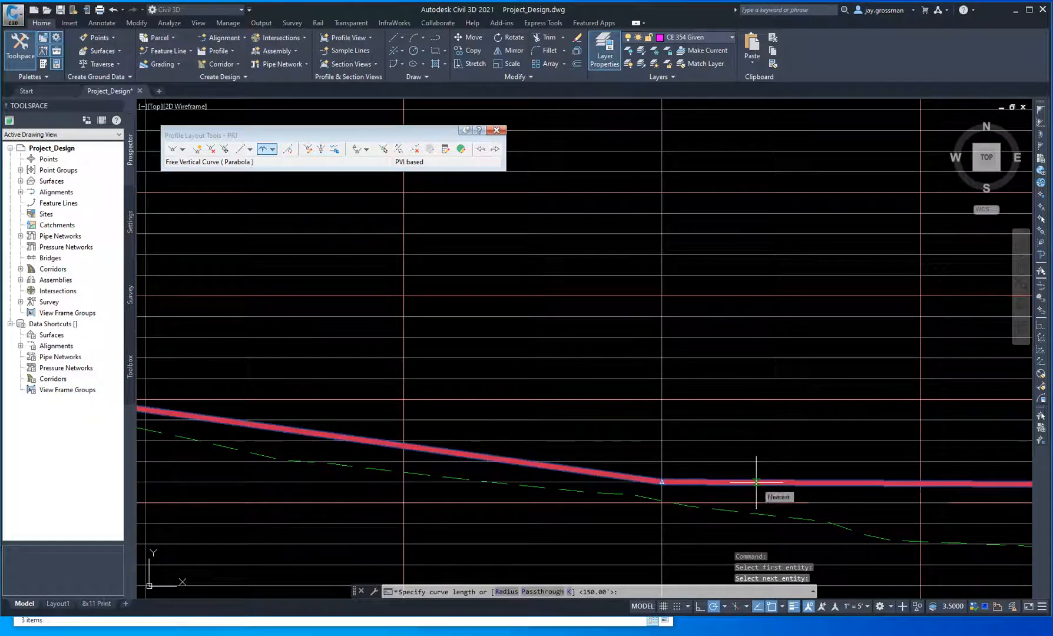
key("Return")
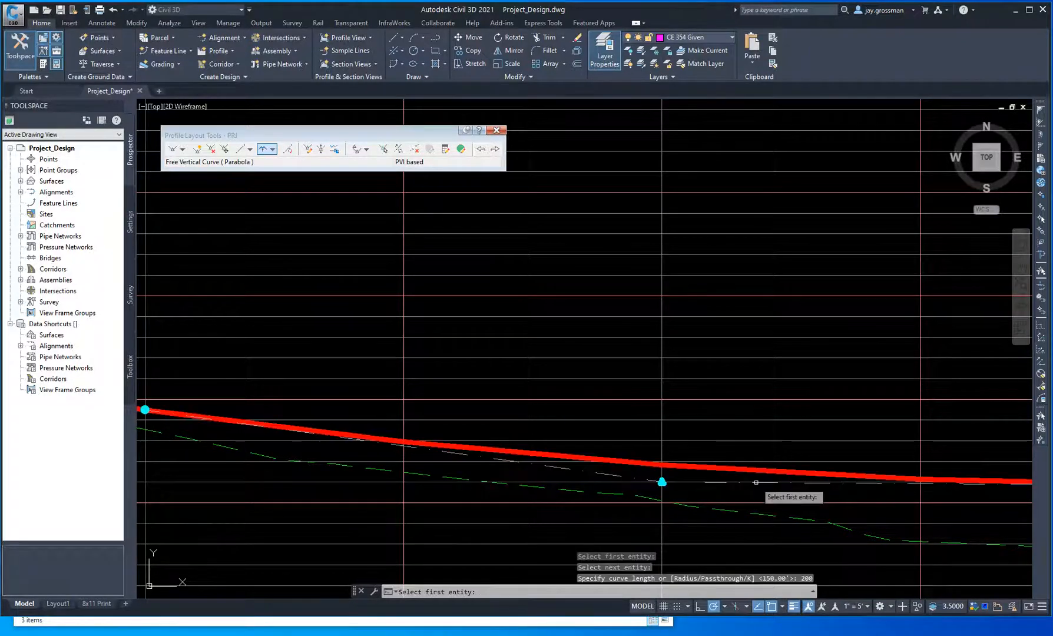
Step: End the curve command and examine the last sag curve and its PVI label against the ground line
scroll(786, 533, "down", 3)
middle_click_drag(810, 535, 600, 504)
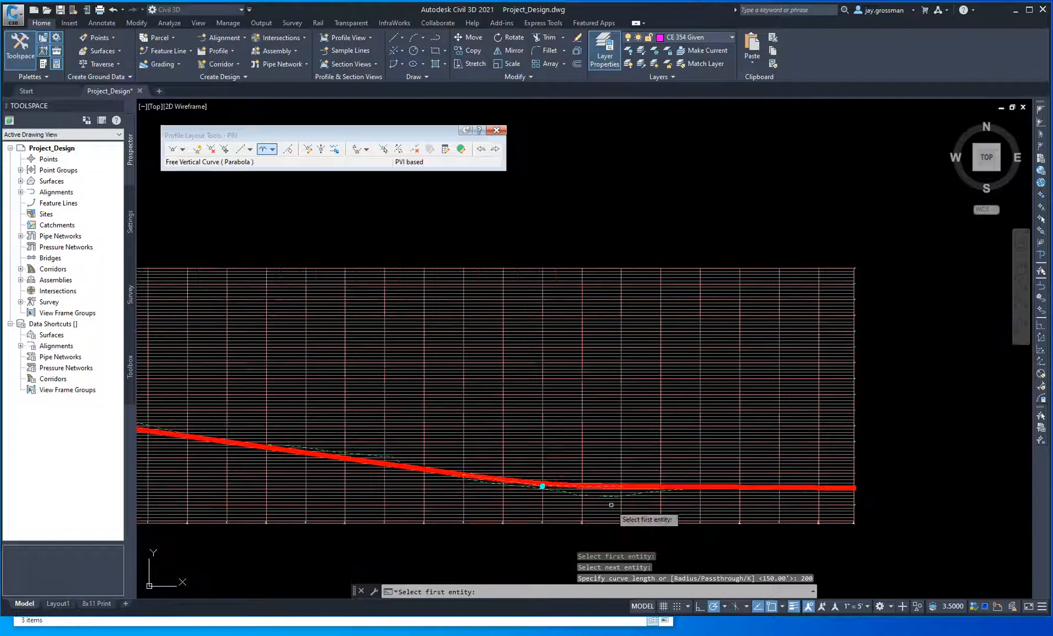
scroll(667, 494, "up", 3)
scroll(913, 513, "down", 2)
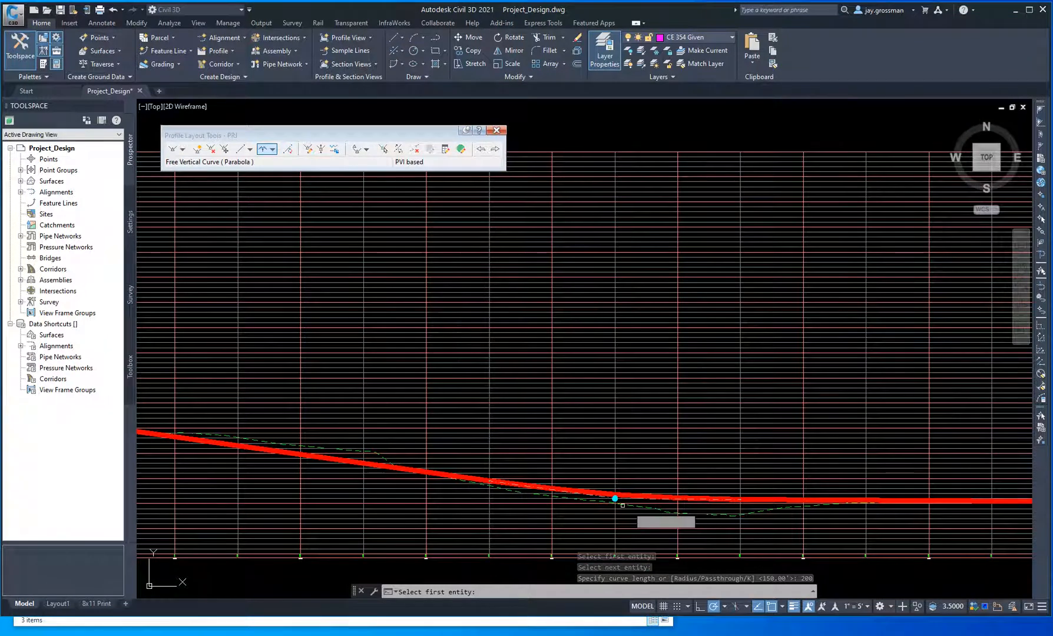
scroll(600, 504, "up", 5)
key("Escape")
key("Escape")
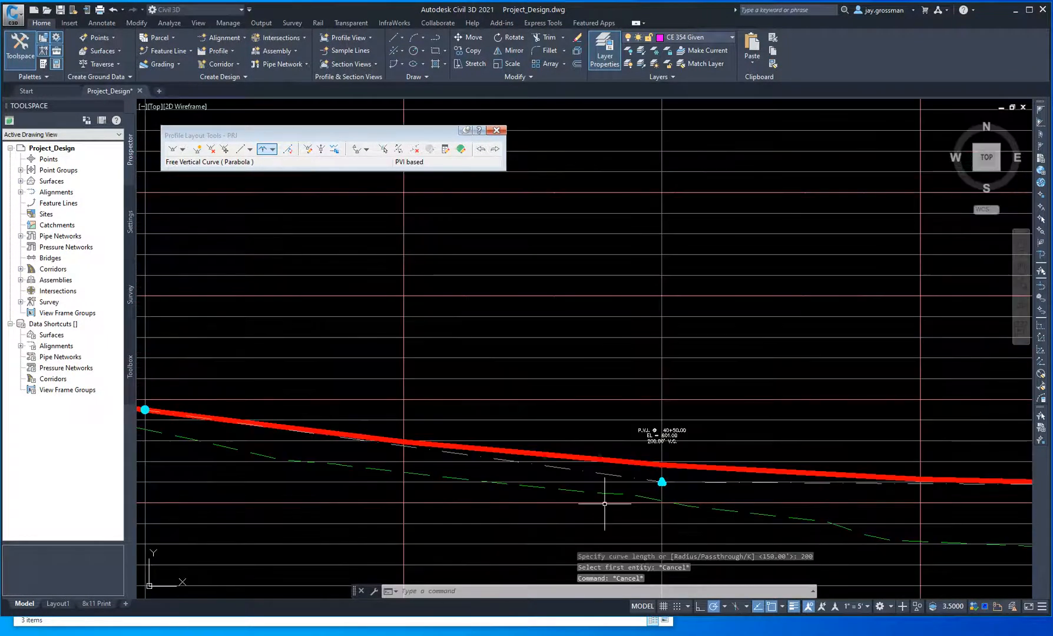
scroll(669, 453, "up", 3)
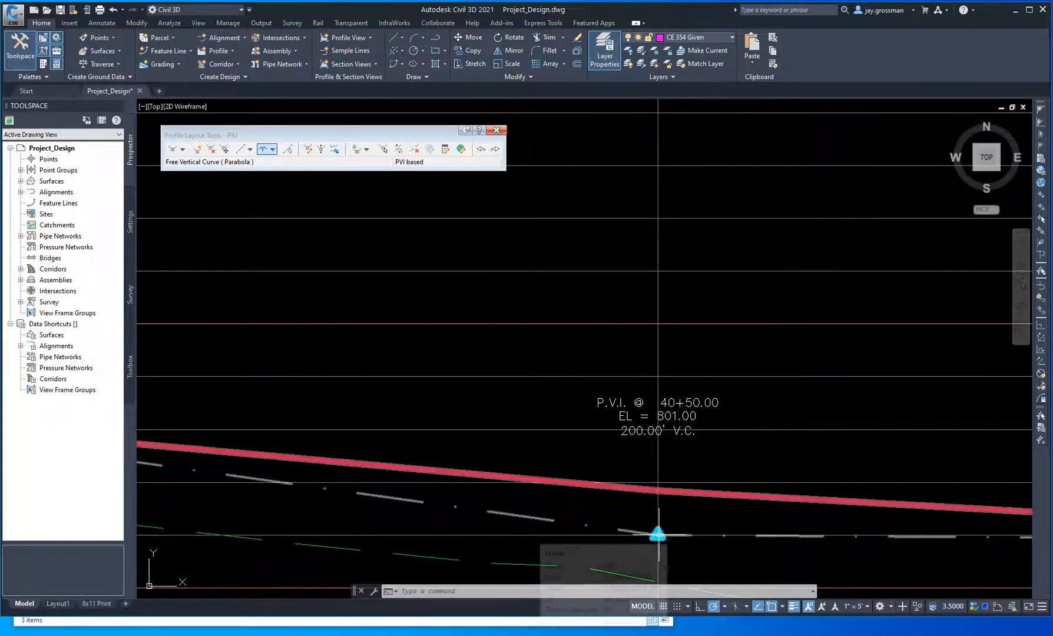
scroll(651, 489, "down", 5)
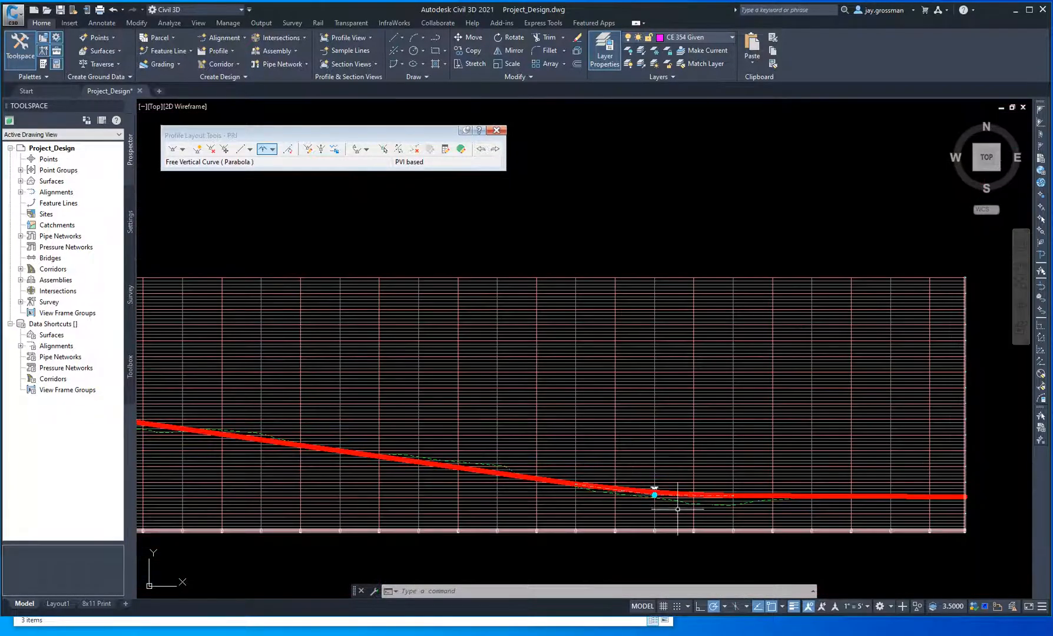
Step: Set the incoming grade of the profile's final PVI to 0.40% in the profile entities table
left_click(460, 150)
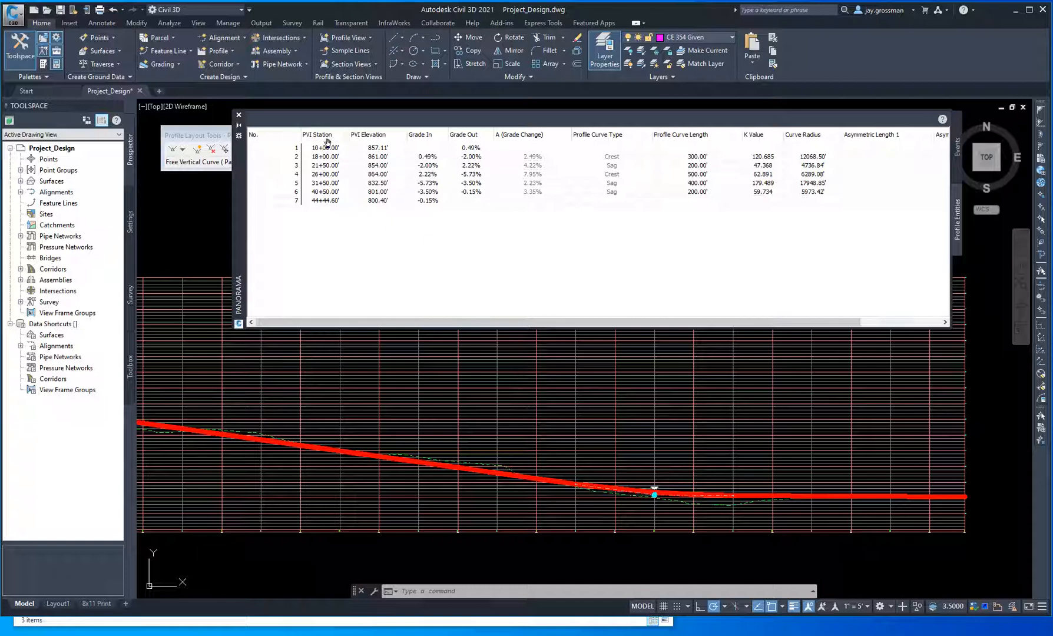
double_click(325, 189)
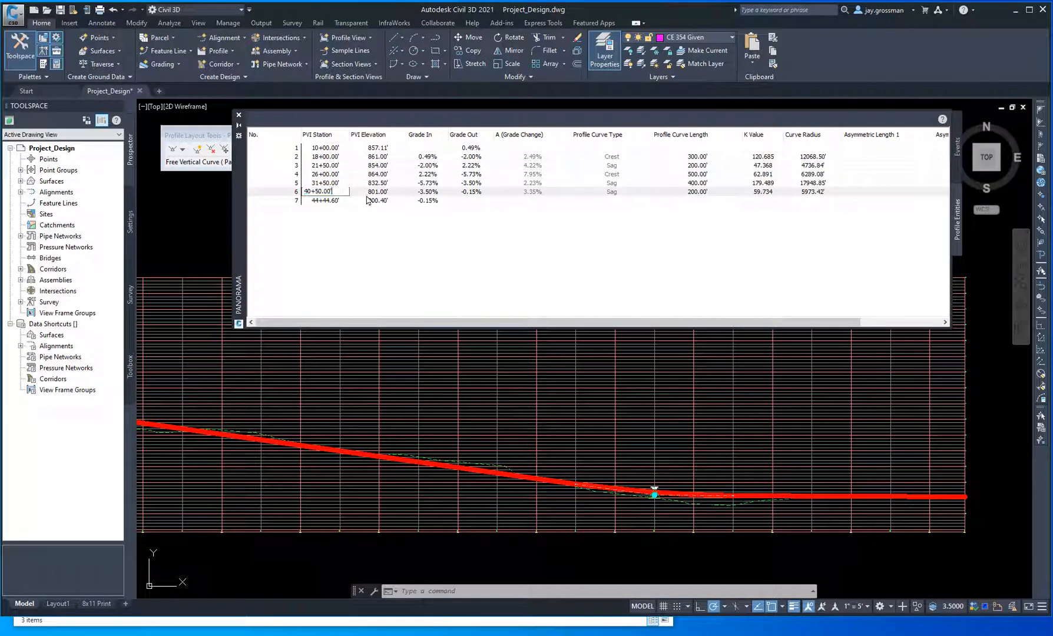
key("Tab")
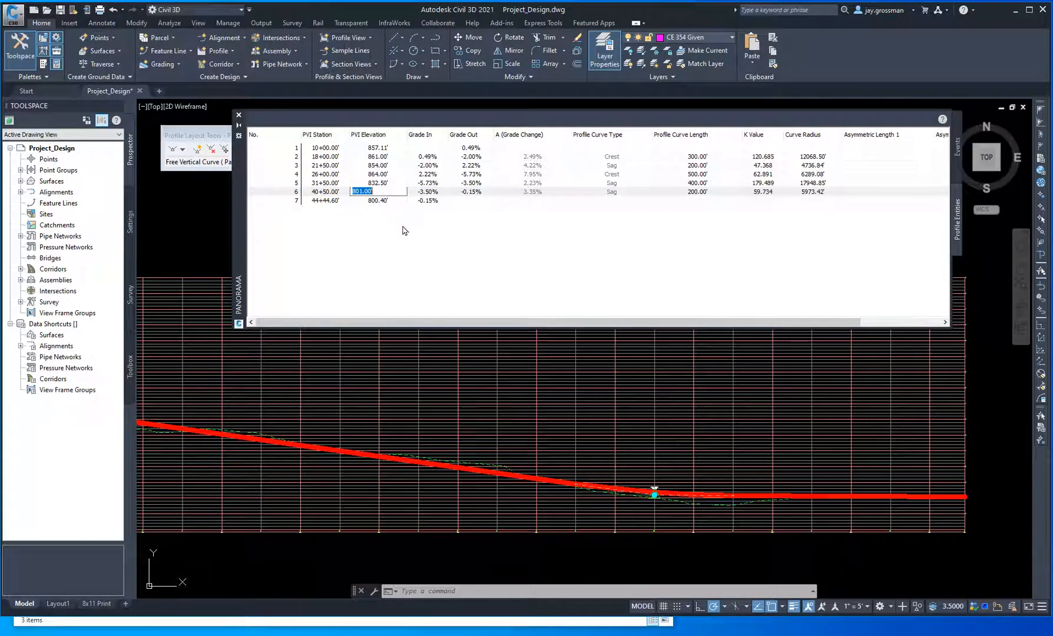
key("Return")
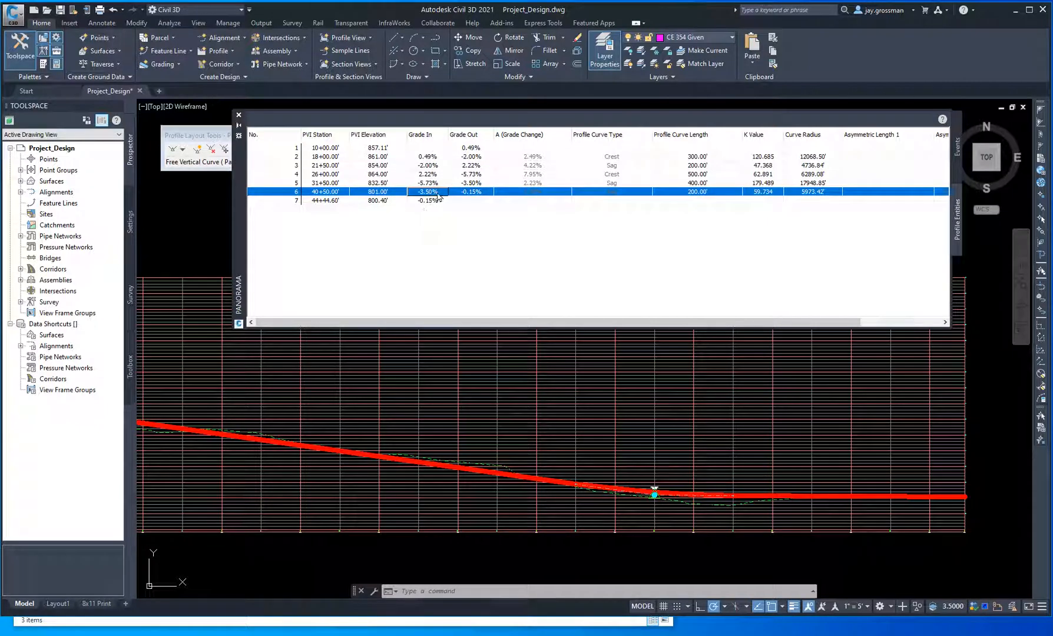
left_click(789, 495)
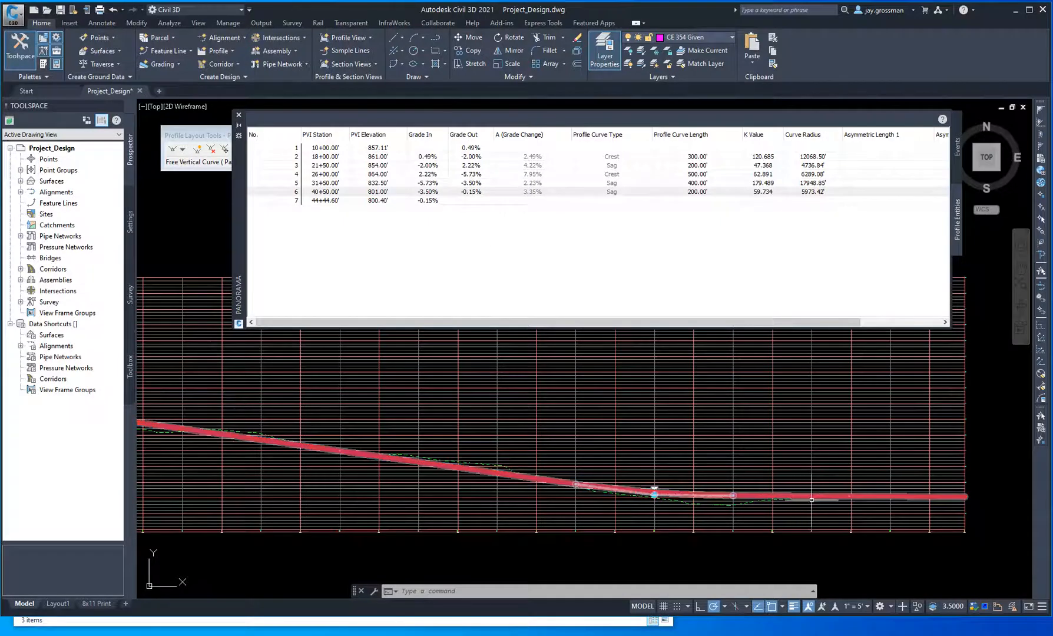
key("Escape")
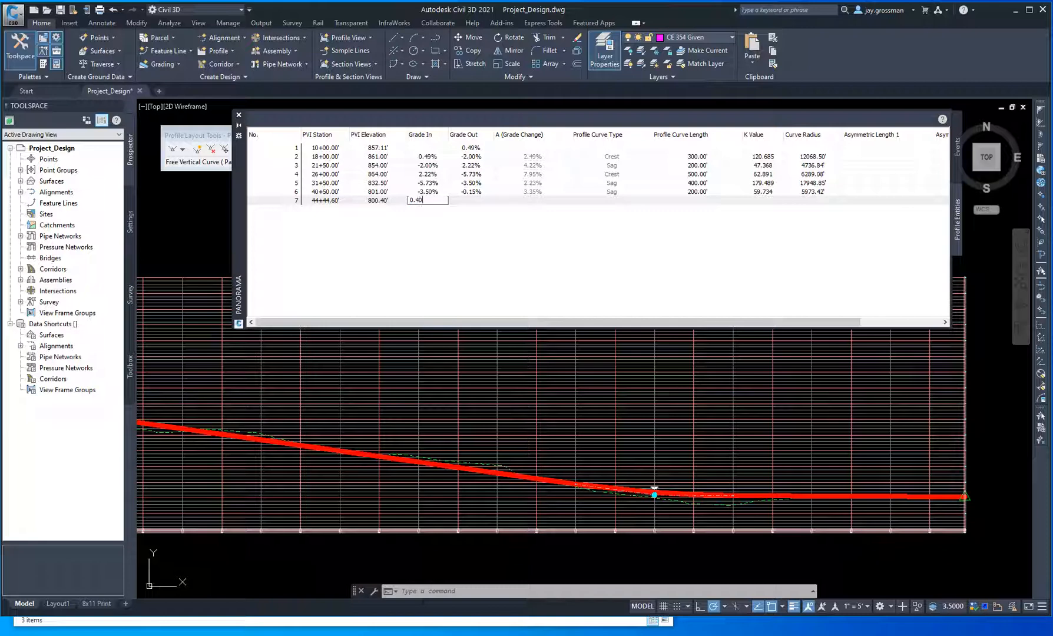
key("Return")
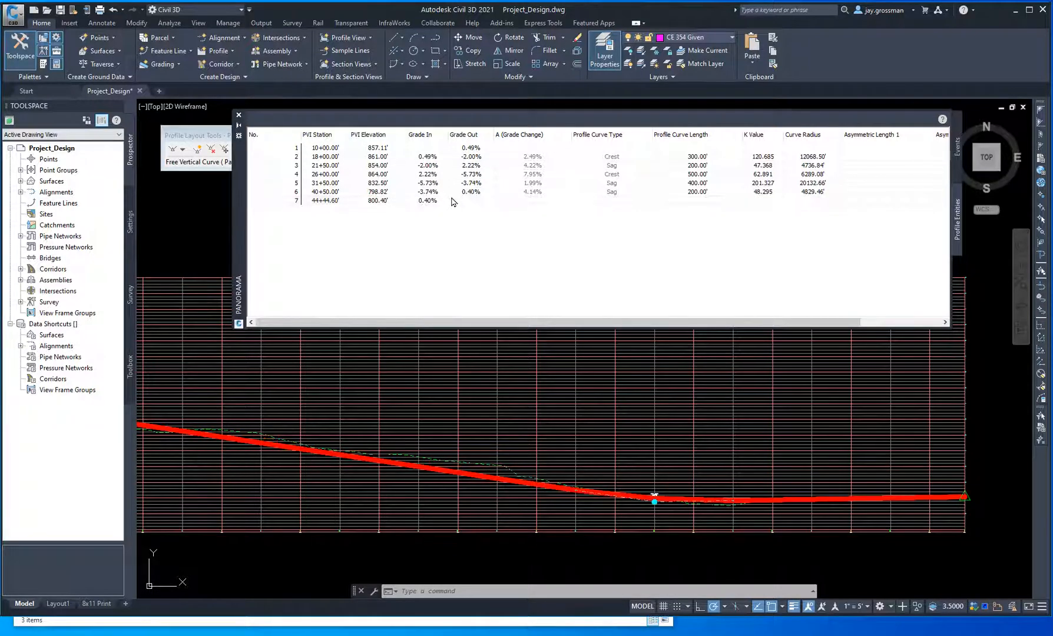
scroll(930, 511, "up", 3)
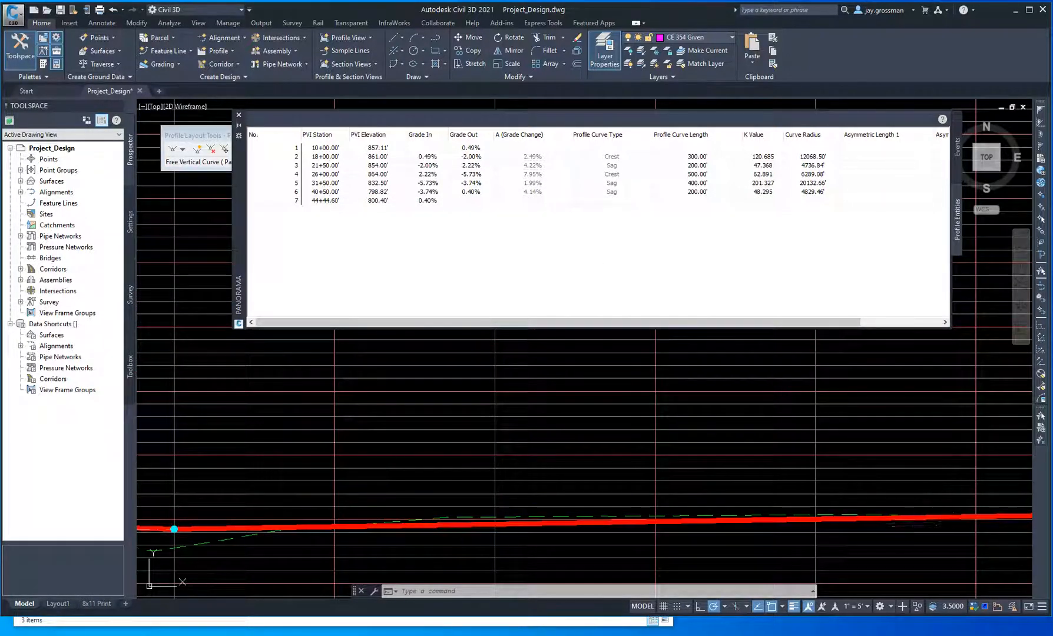
scroll(530, 475, "up", 3)
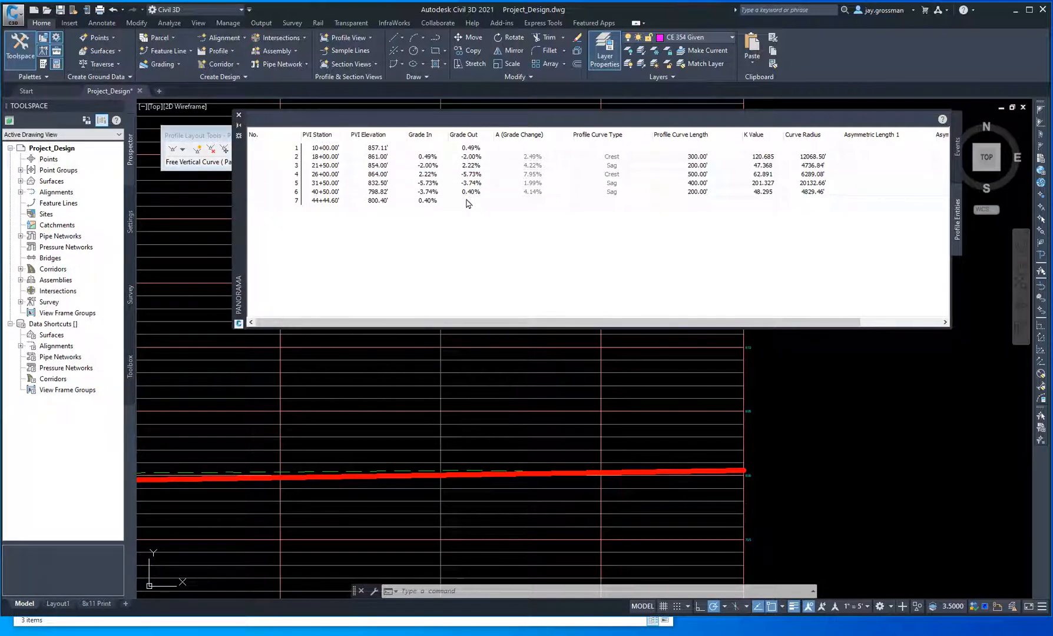
left_click(457, 242)
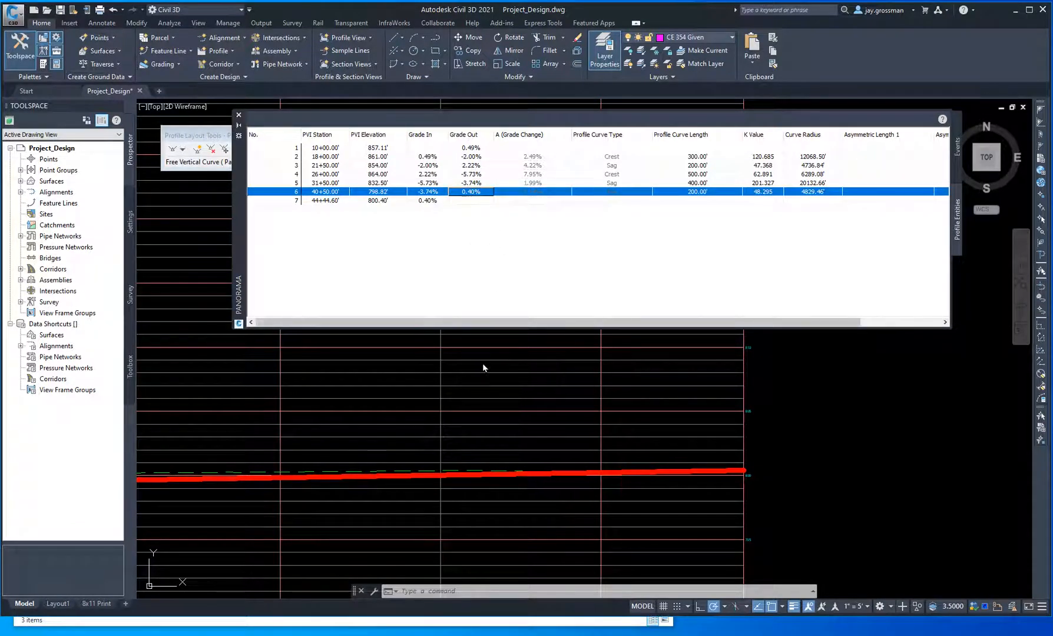
left_click(471, 475)
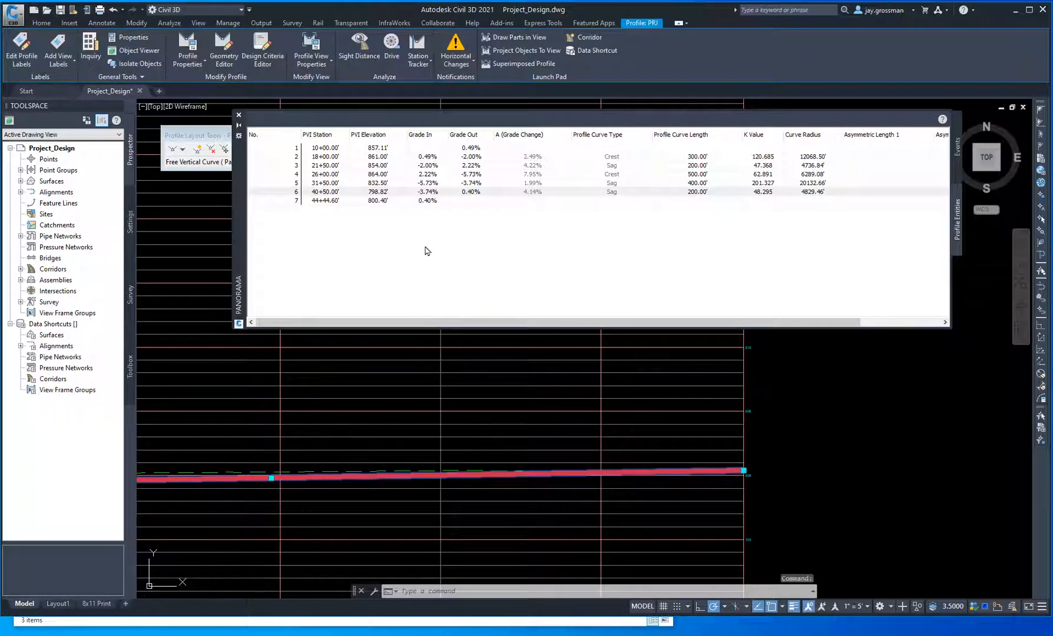
left_click(290, 237)
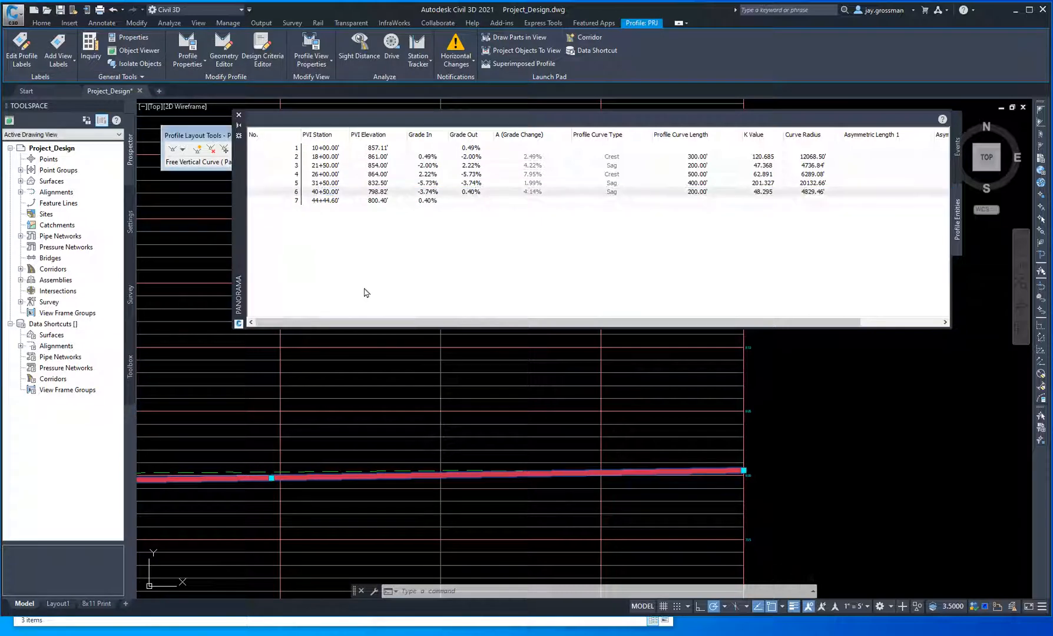
left_click(796, 381)
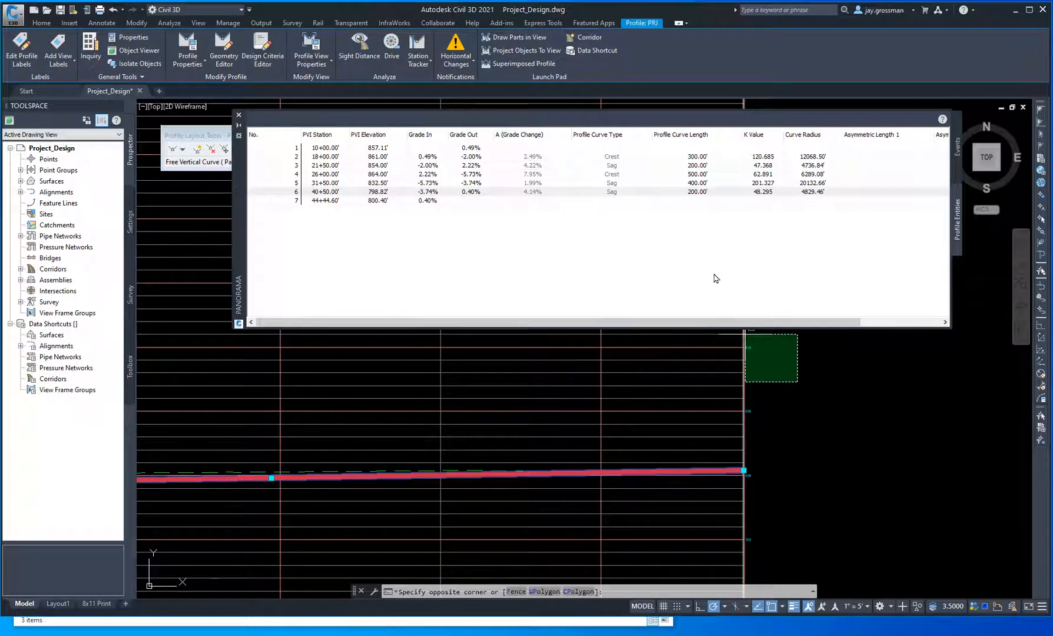
key("Escape")
key("Escape")
key("Escape")
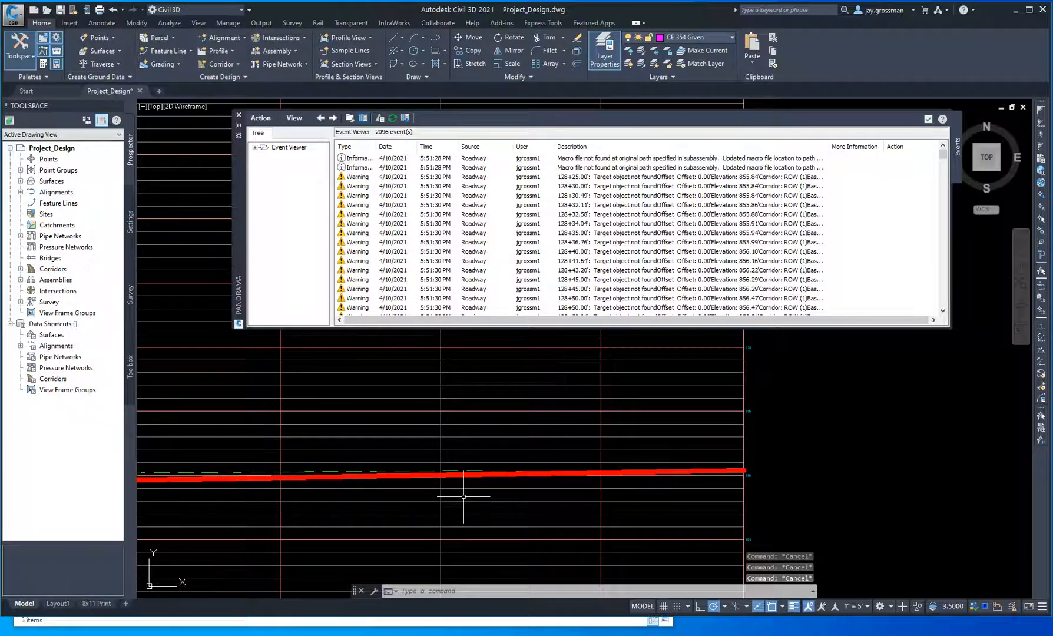
Step: Reopen the geometry editor for the PRJ profile and display its profile entities table
left_click(457, 474)
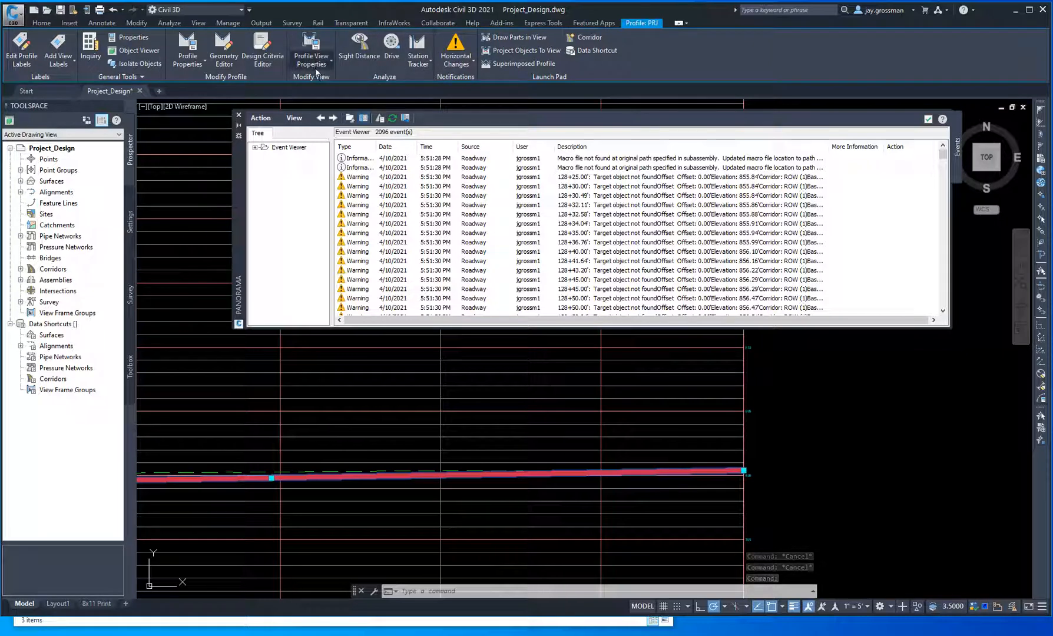
left_click(237, 62)
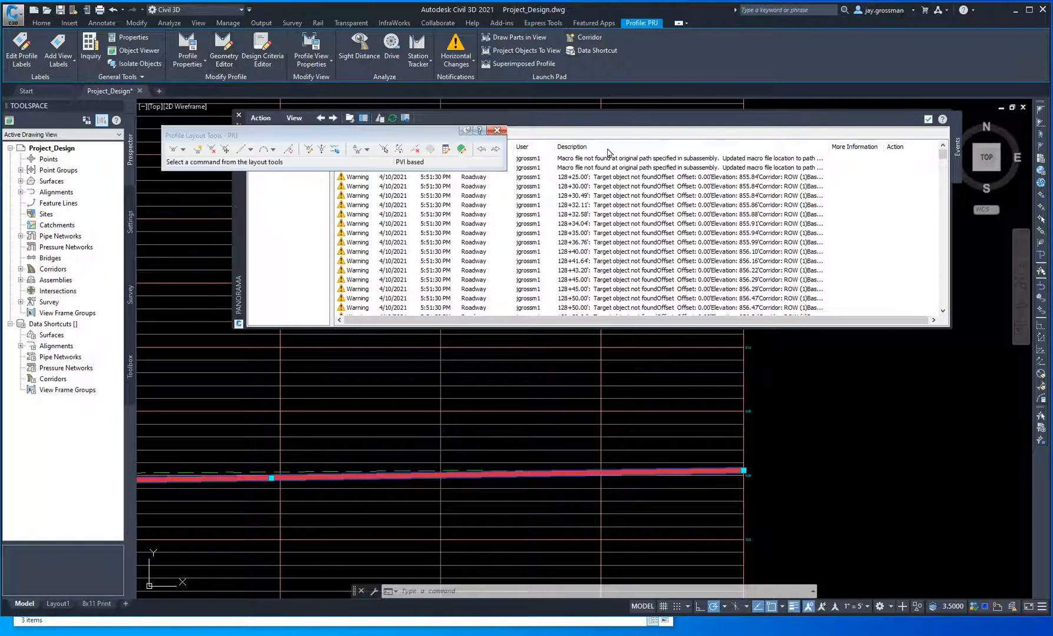
left_click(204, 132)
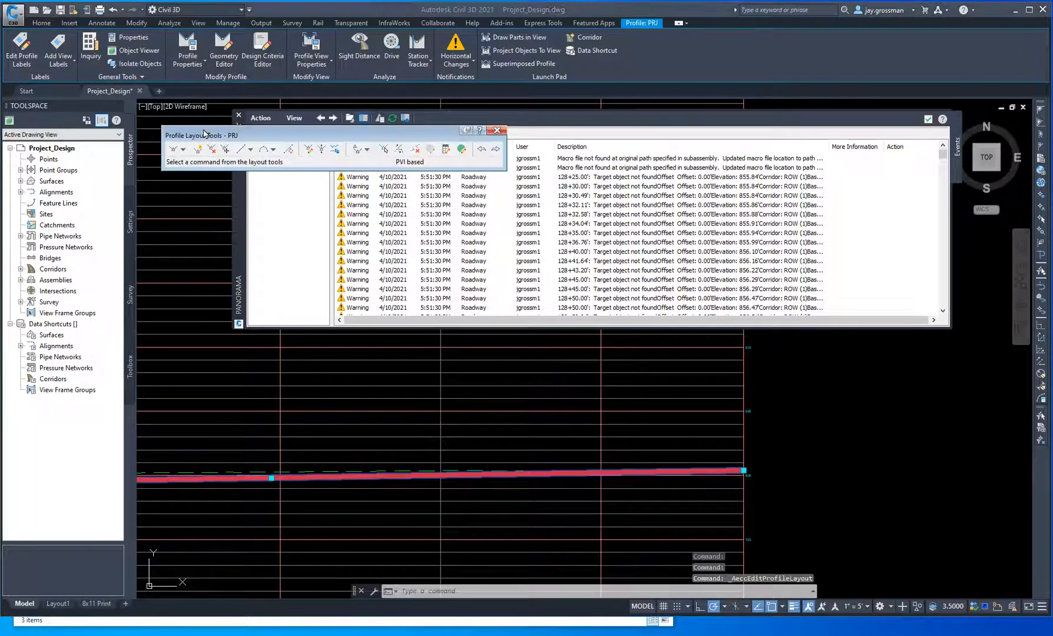
left_click(461, 149)
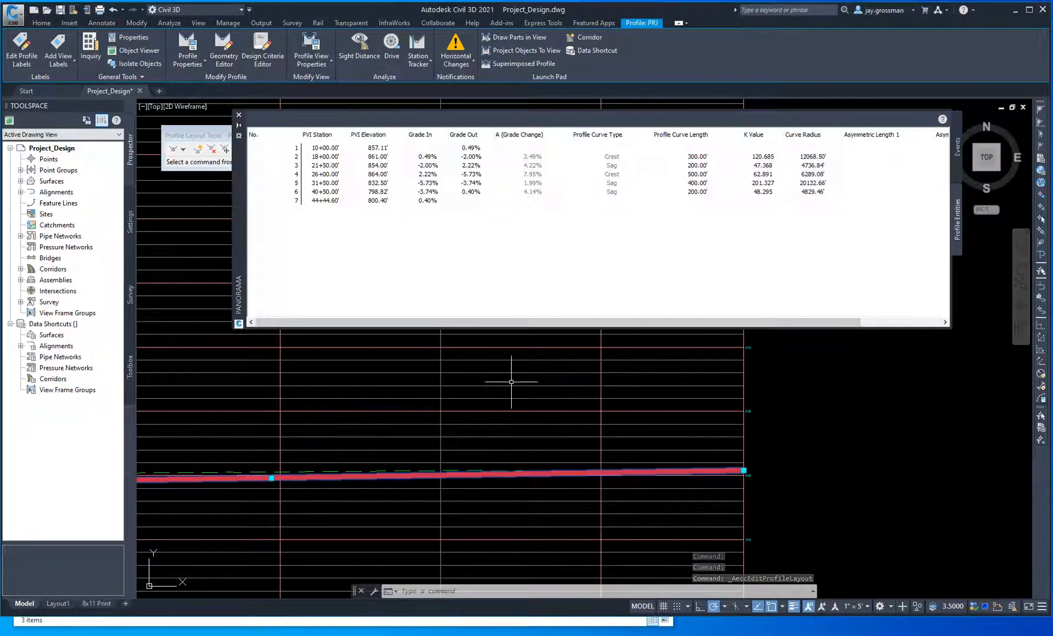
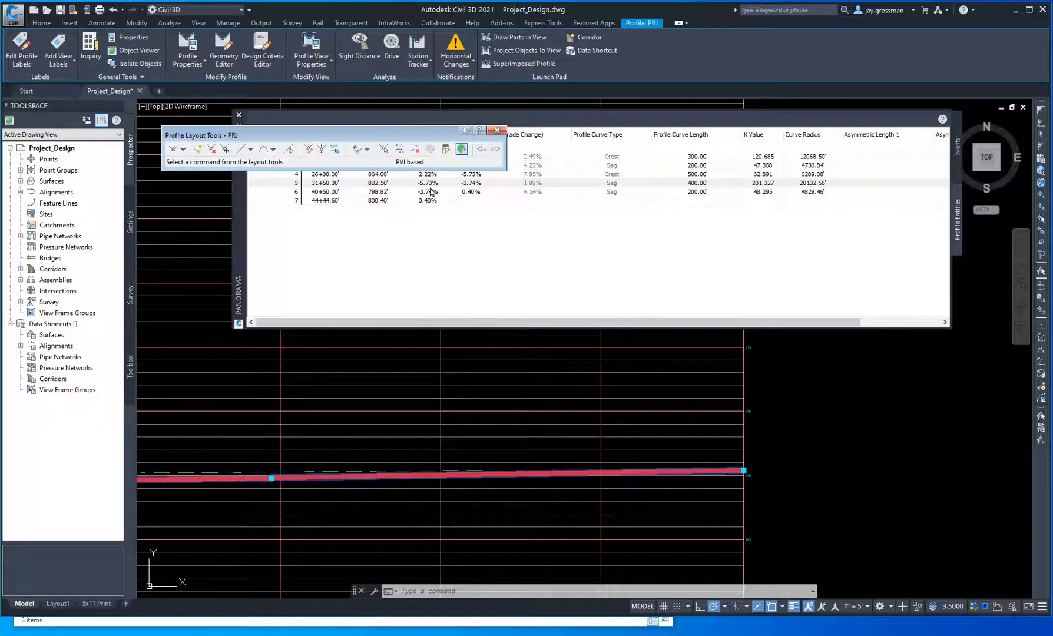
Step: Review the outgoing grade and K value of the second crest curve and the K value of the first sag curve
left_click(472, 175)
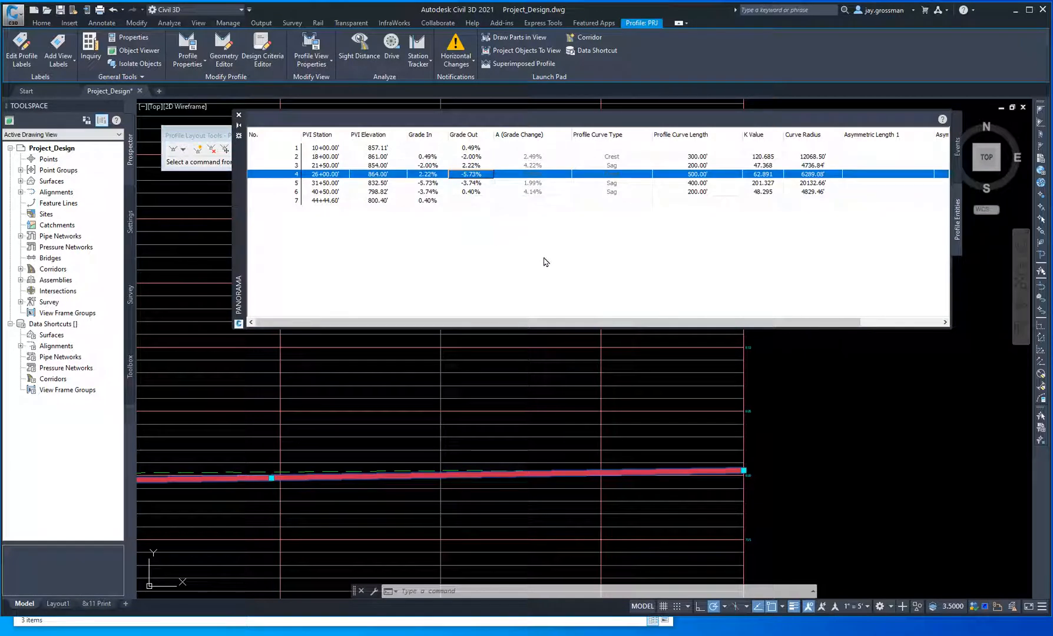
left_click(634, 268)
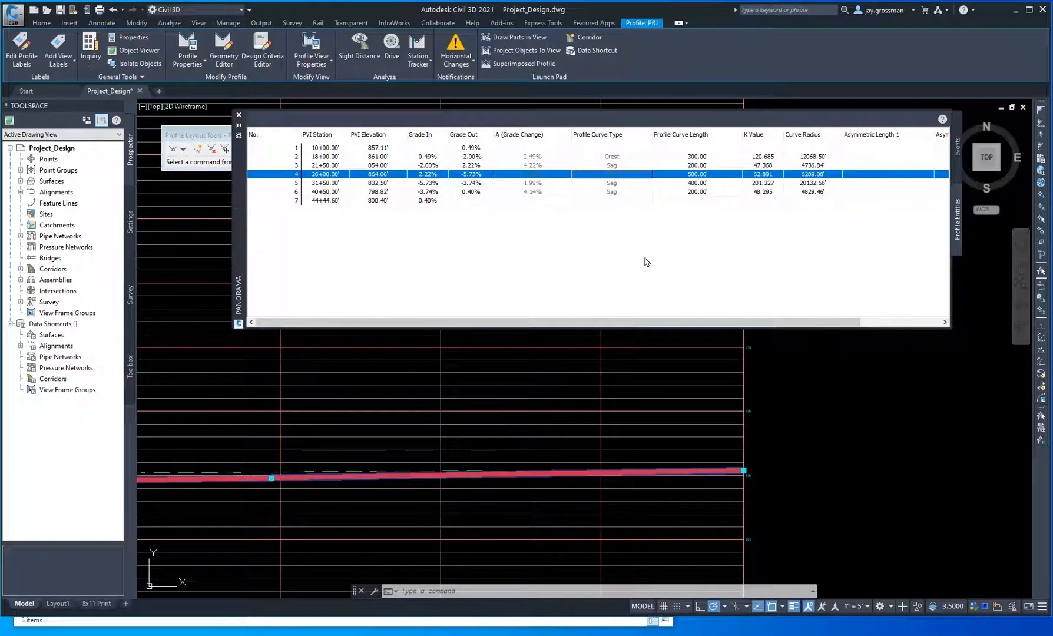
left_click(761, 175)
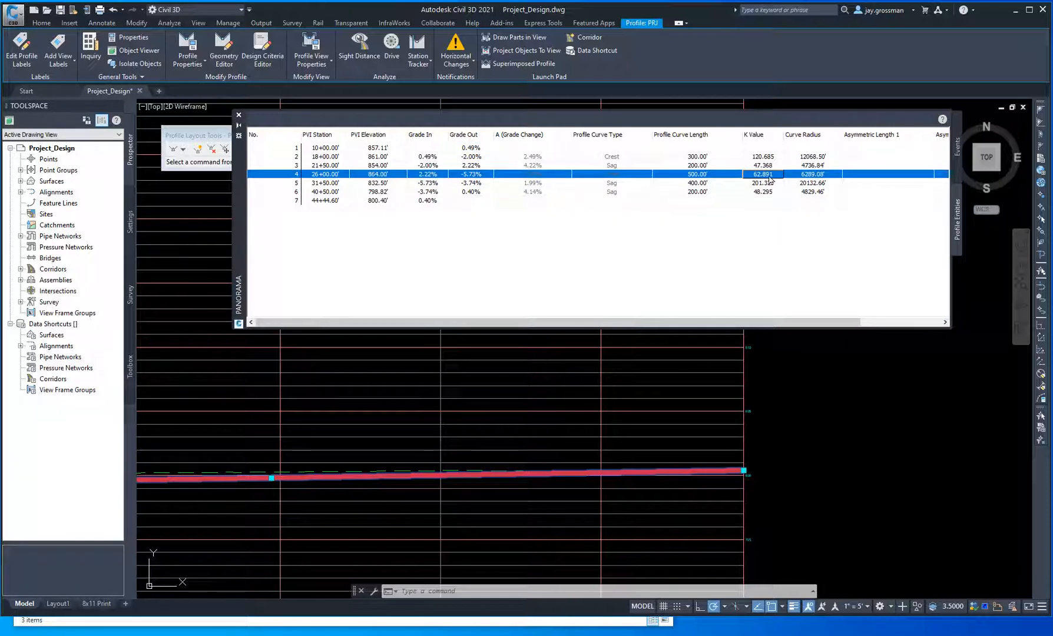
left_click(766, 167)
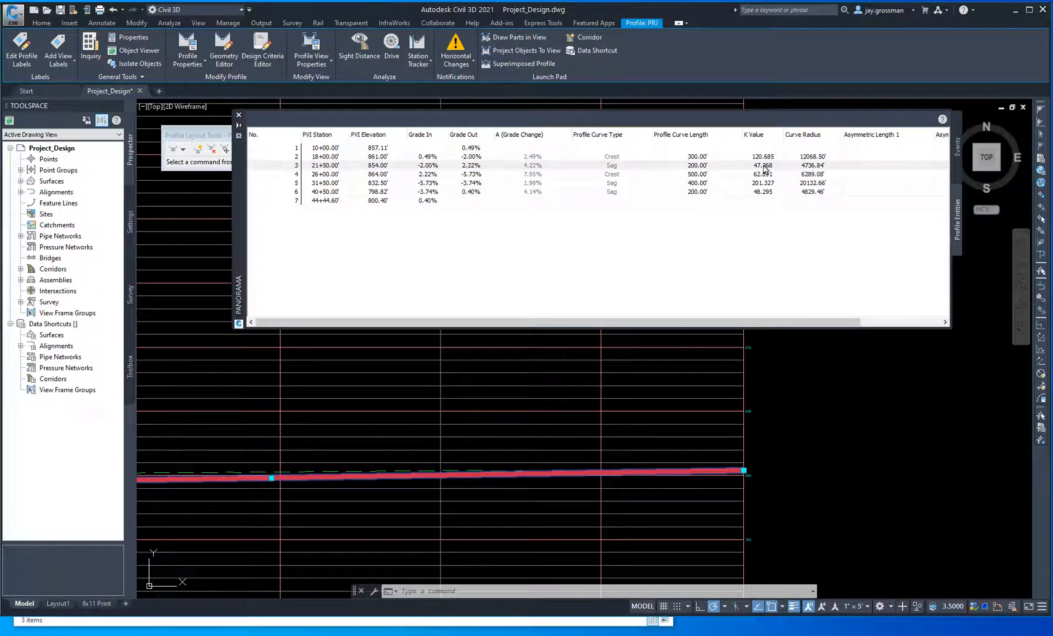
Step: Set the K value of the last sag curve, at PVI station 40+50, to 60
left_click(763, 169)
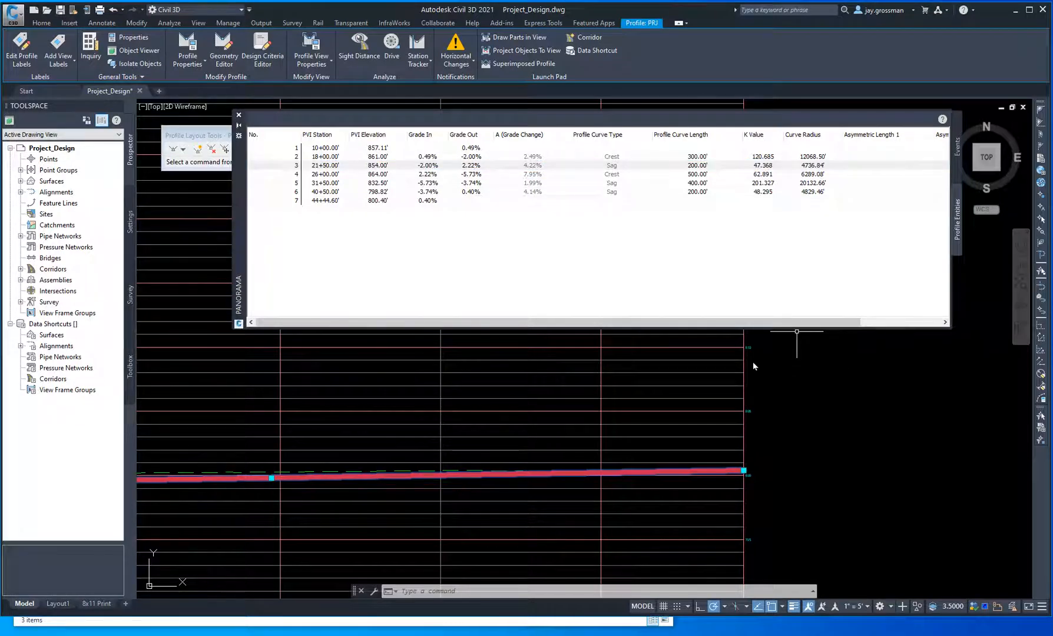
scroll(165, 411, "down", 5)
middle_click_drag(235, 423, 726, 499)
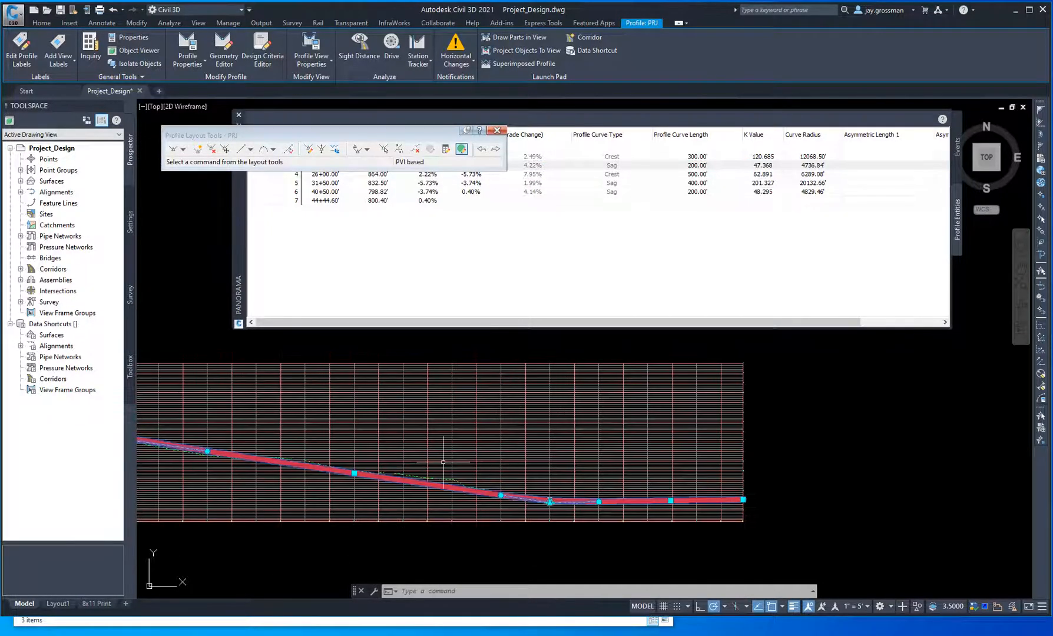
mouse_move(442, 462)
middle_mouse_down()
mouse_move(729, 465)
mouse_move(378, 462)
mouse_move(304, 445)
middle_mouse_up()
middle_click_drag(935, 540, 740, 507)
scroll(745, 477, "up", 5)
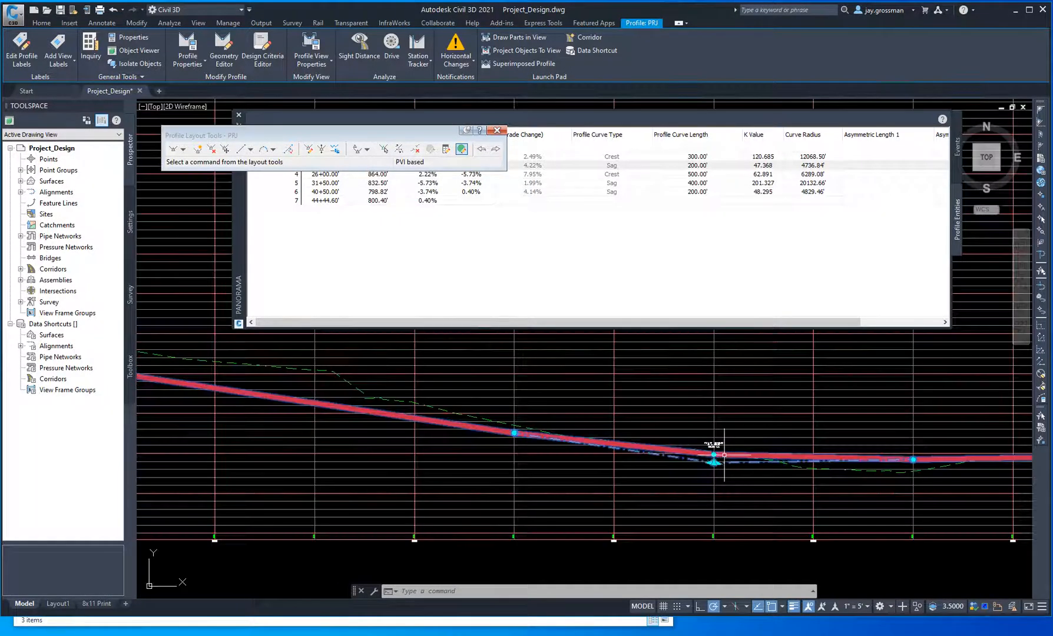
left_click(769, 195)
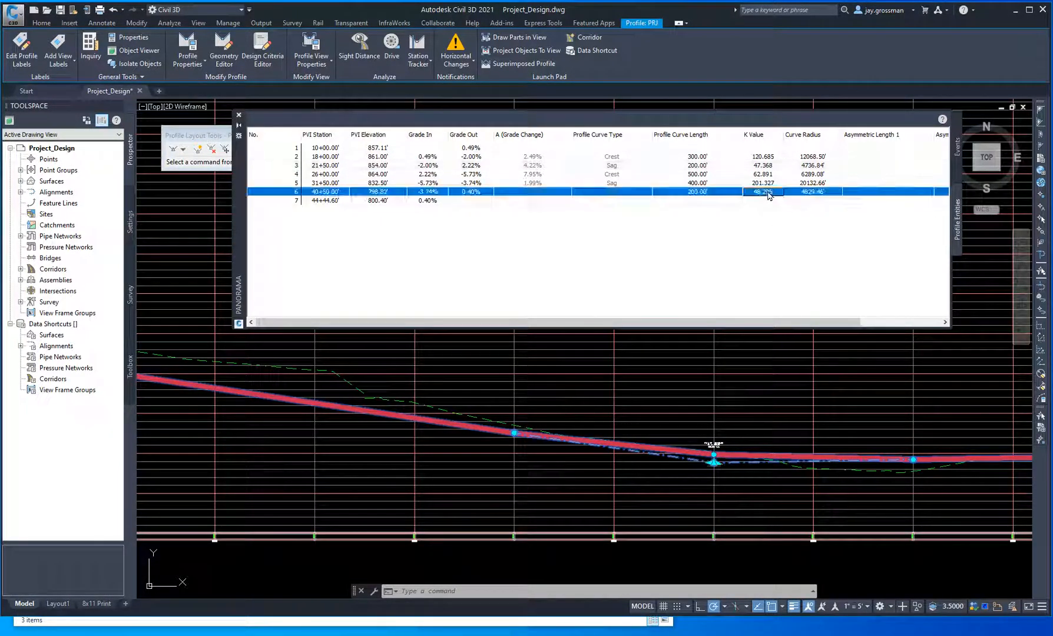
left_click(767, 194)
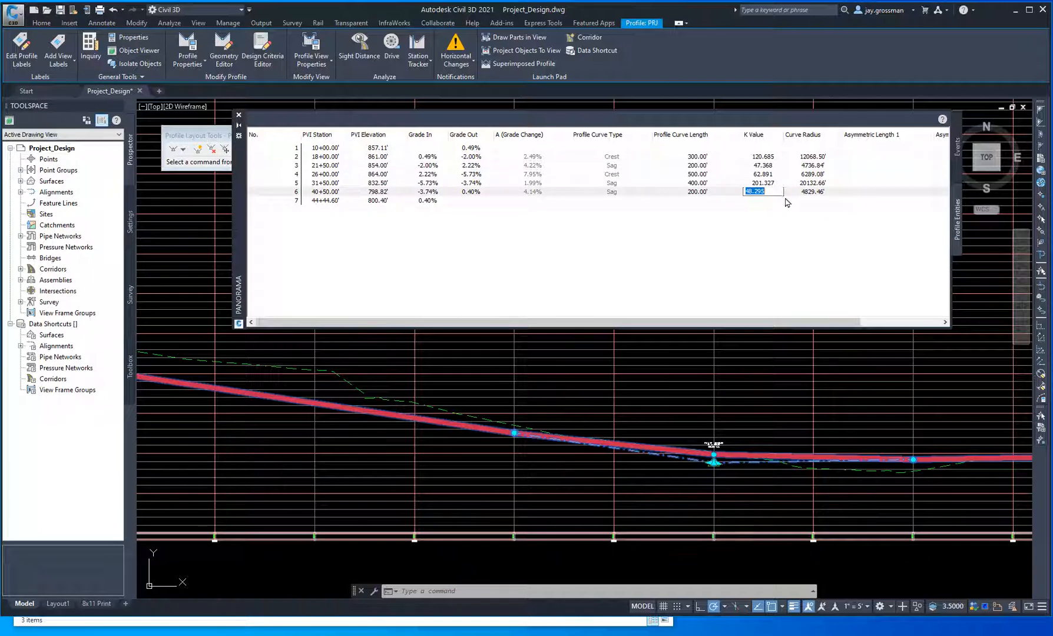
type("60")
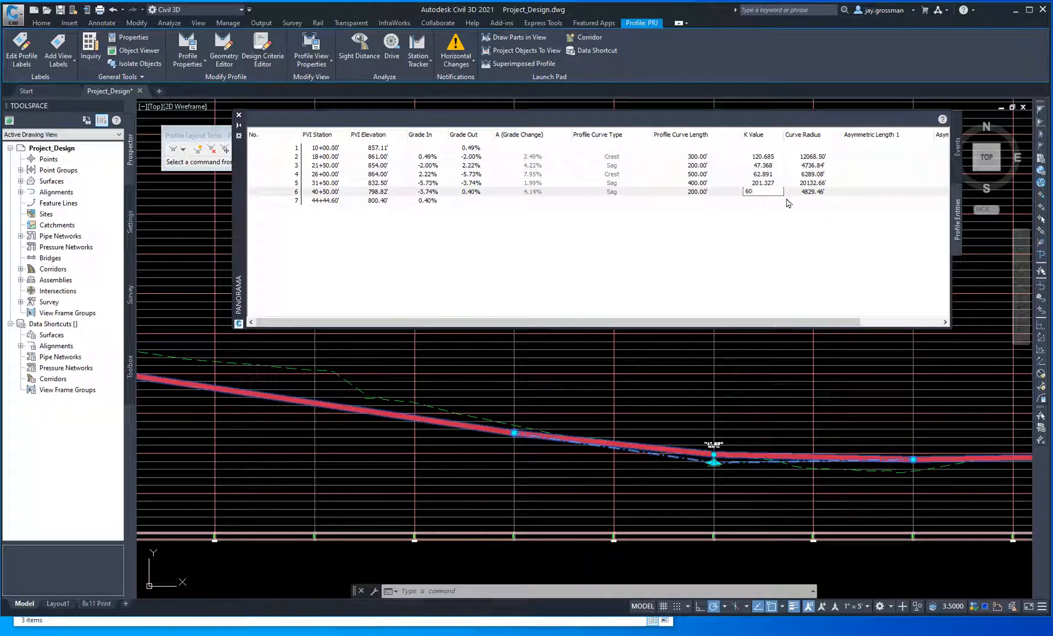
key("Return")
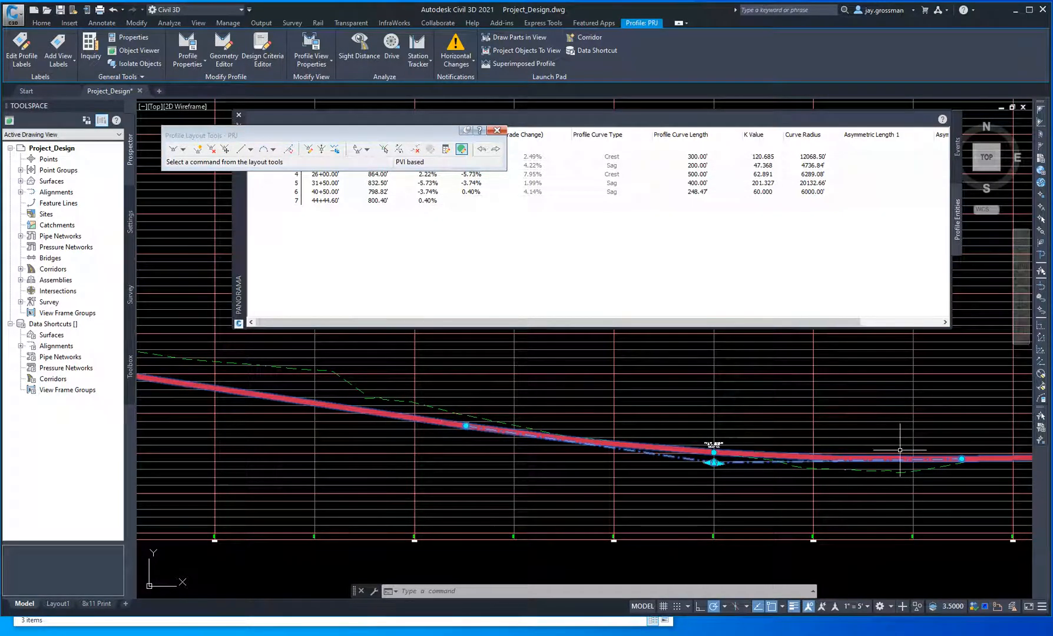
left_click(590, 271)
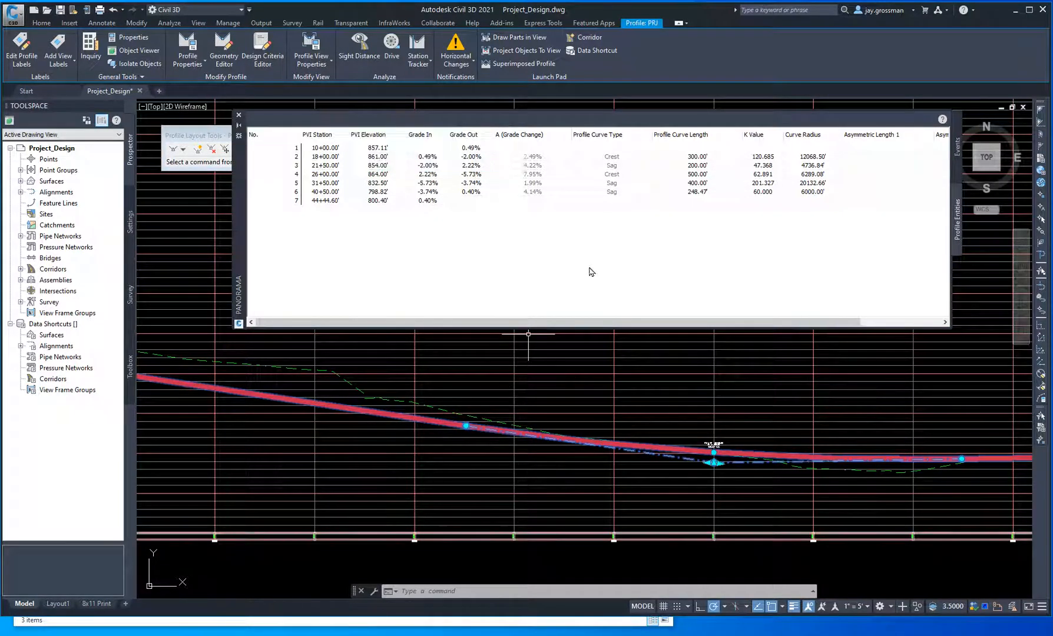
Step: Set the profile curve length of the last sag curve, at PVI station 40+50, to 250 ft
double_click(700, 192)
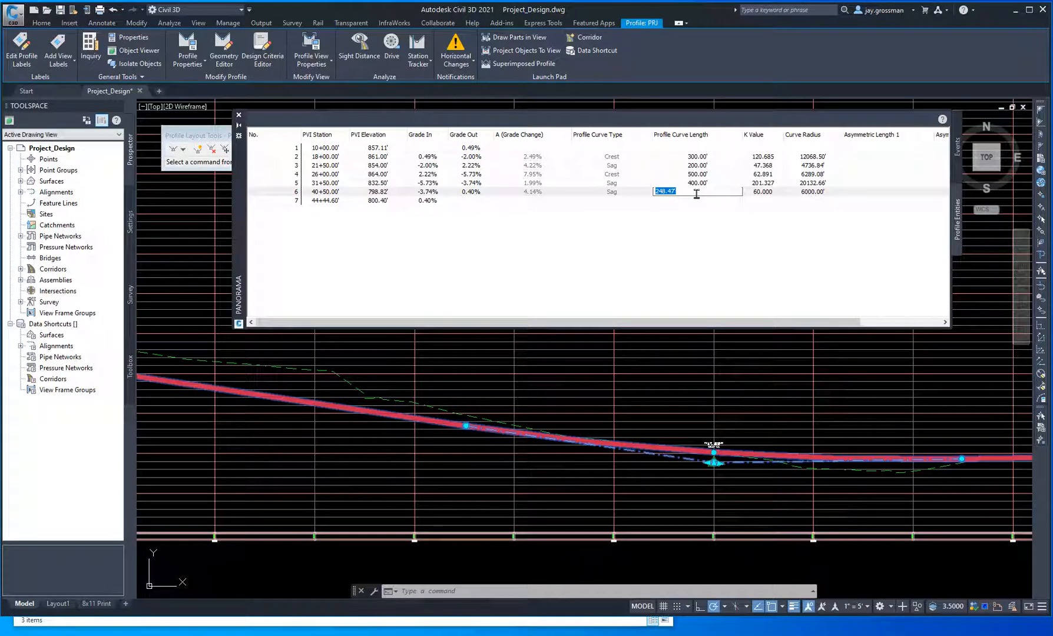
type("250")
key("Return")
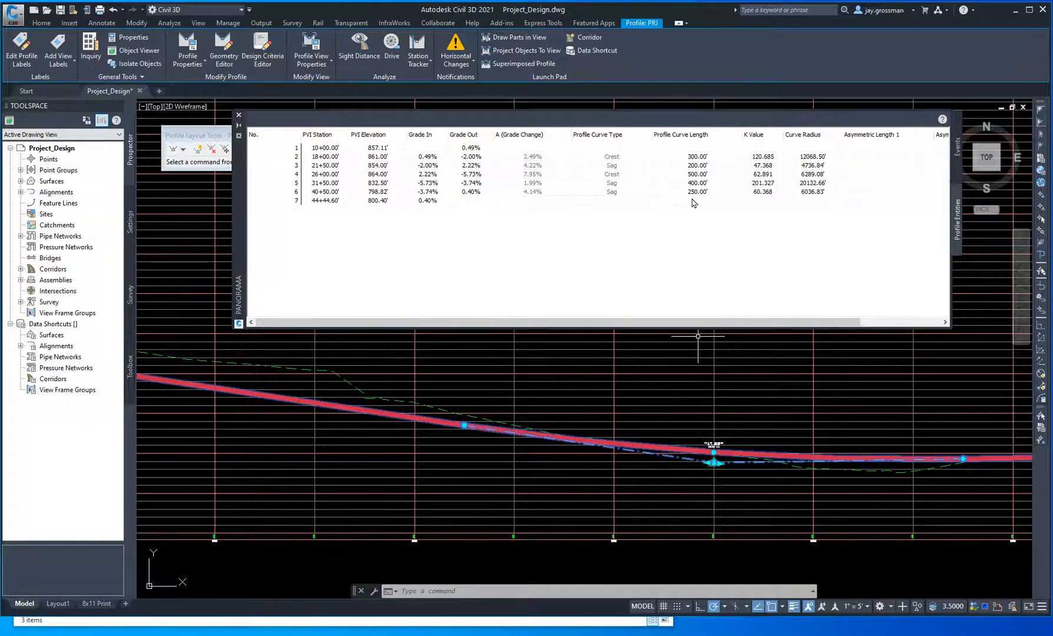
left_click(328, 197)
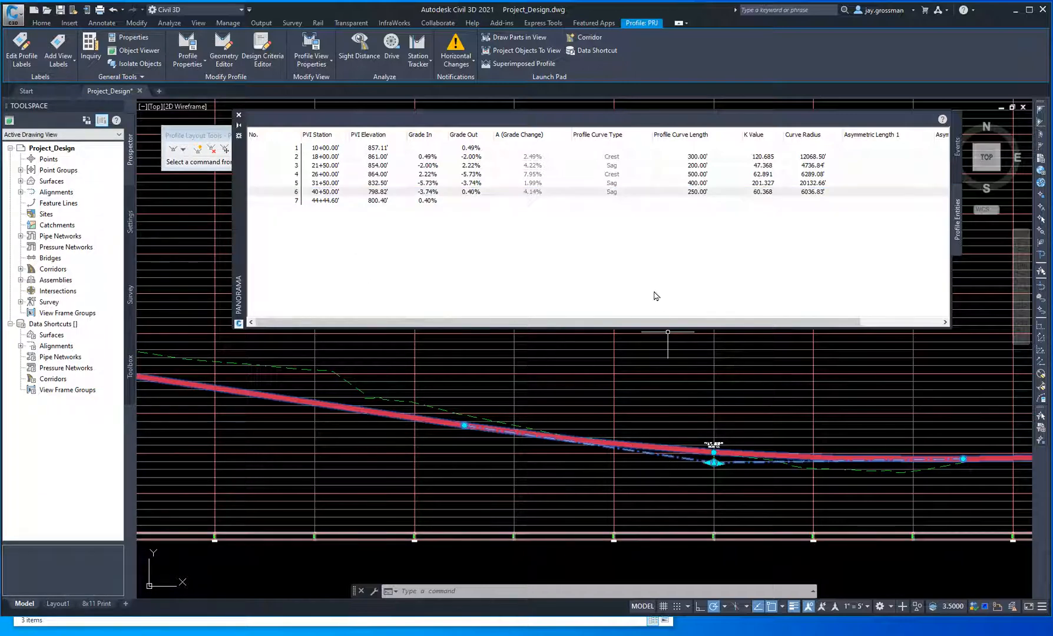
left_click(696, 193)
Step: Examine the profile back from the last sag to the second crest curve and its PVI label at 26+00
scroll(510, 377, "down", 2)
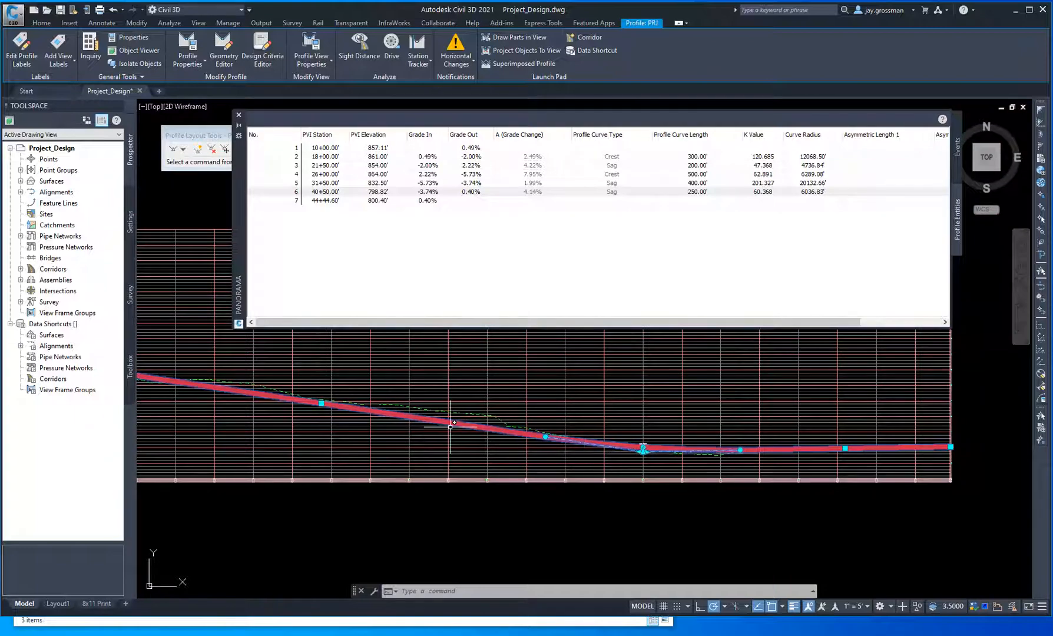
middle_click_drag(297, 396, 660, 434)
middle_click_drag(375, 419, 706, 439)
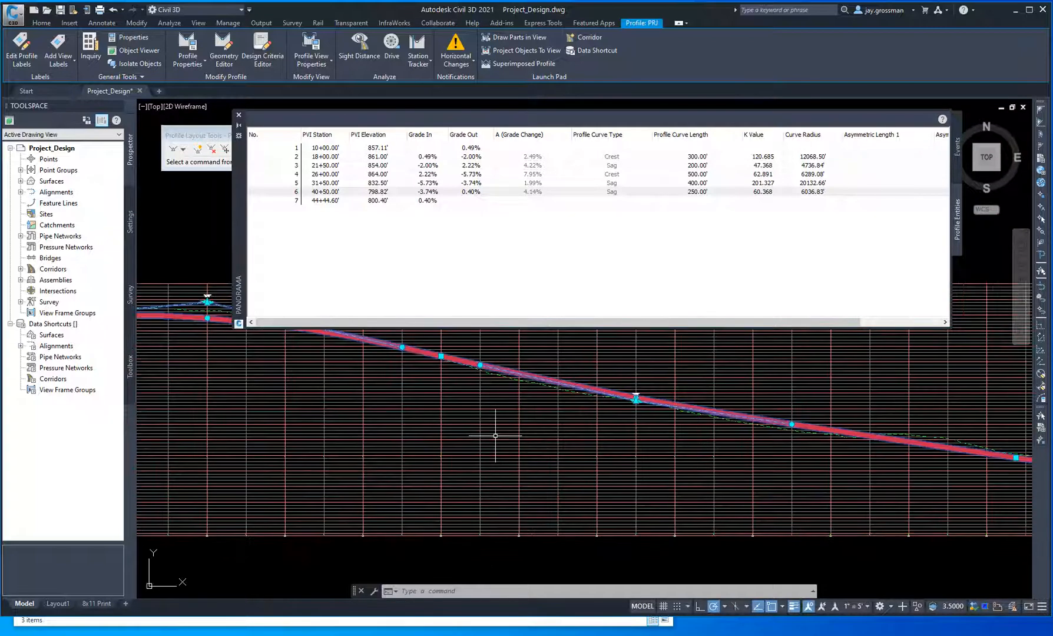
middle_click_drag(462, 416, 711, 502)
scroll(470, 415, "up", 2)
middle_click_drag(413, 431, 518, 489)
scroll(557, 393, "up", 2)
scroll(518, 380, "up", 1)
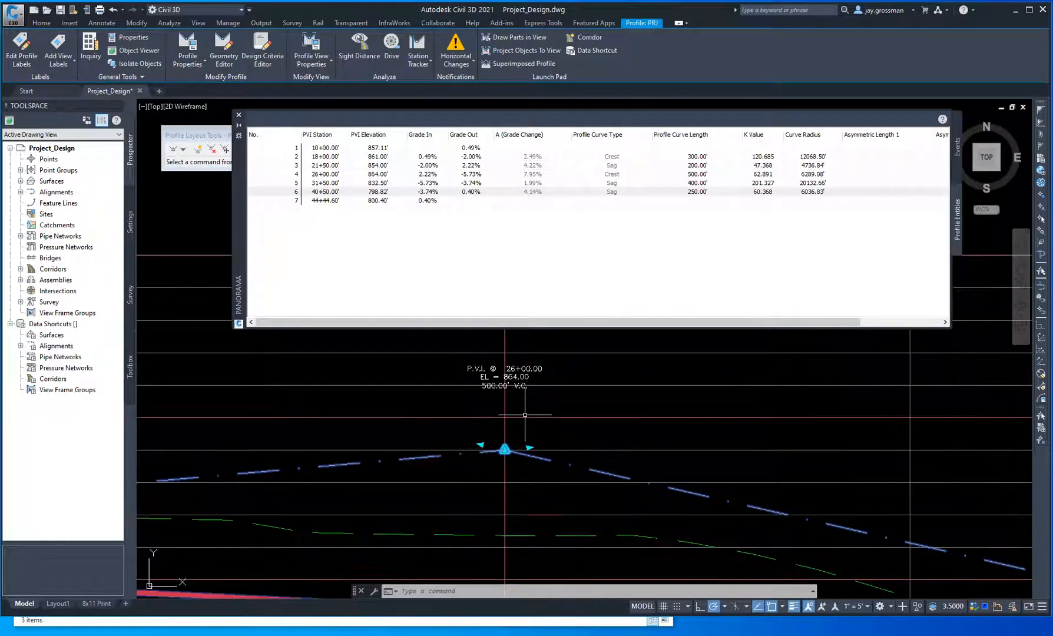
scroll(523, 415, "down", 3)
scroll(524, 416, "down", 2)
scroll(528, 453, "up", 2)
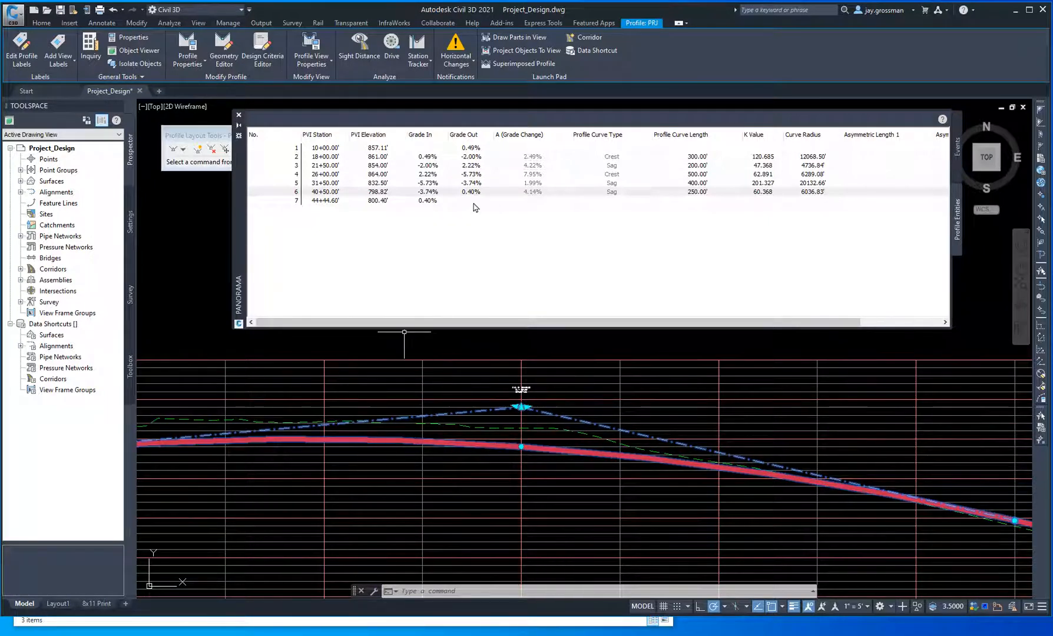
Step: Check the table row of the sag curve at 31+50 and compare the profile around the second crest with the ground line
left_click(333, 184)
left_click(344, 232)
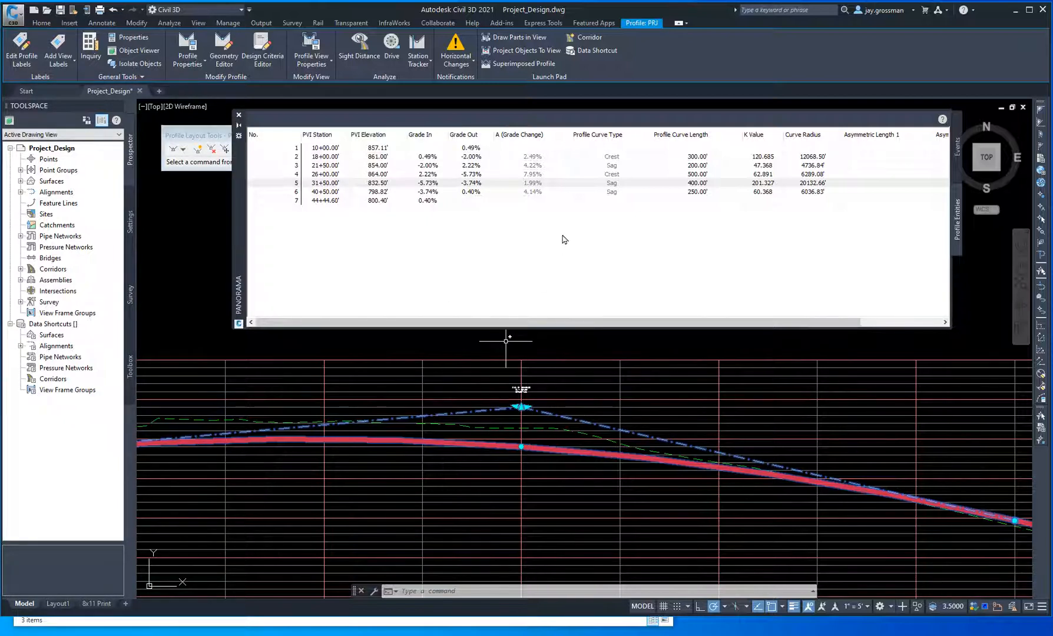
left_click(562, 268)
left_click(699, 275)
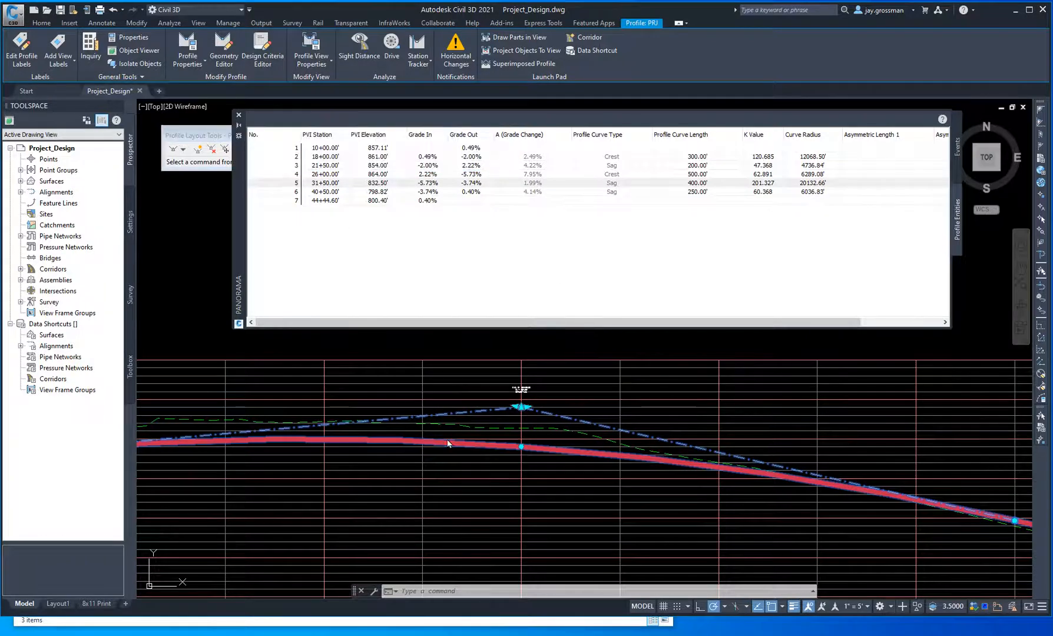
scroll(447, 437, "down", 6)
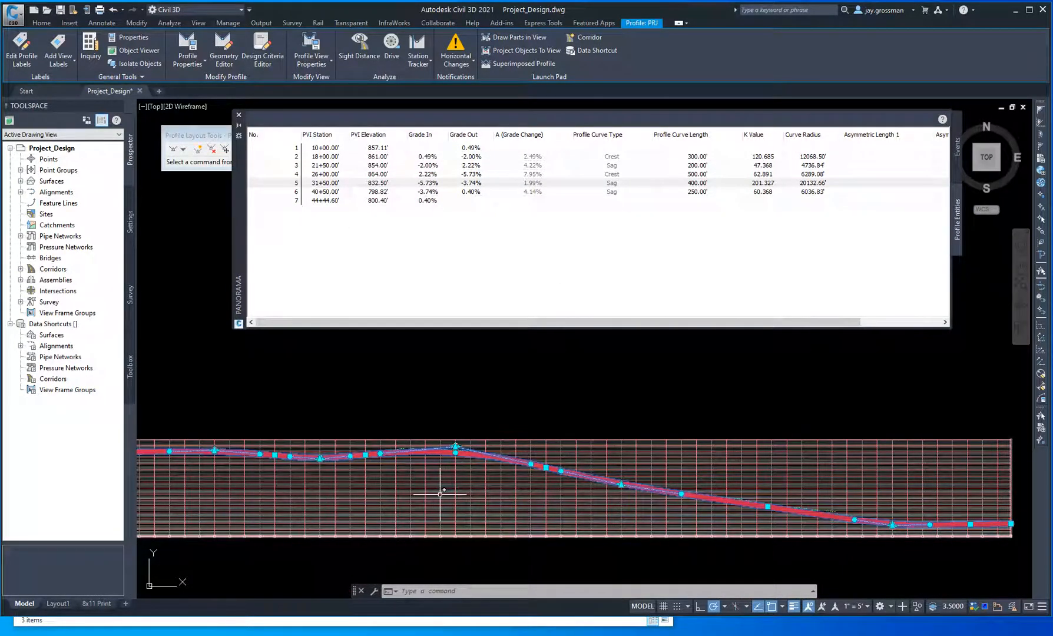
scroll(436, 494, "up", 2)
scroll(561, 462, "up", 2)
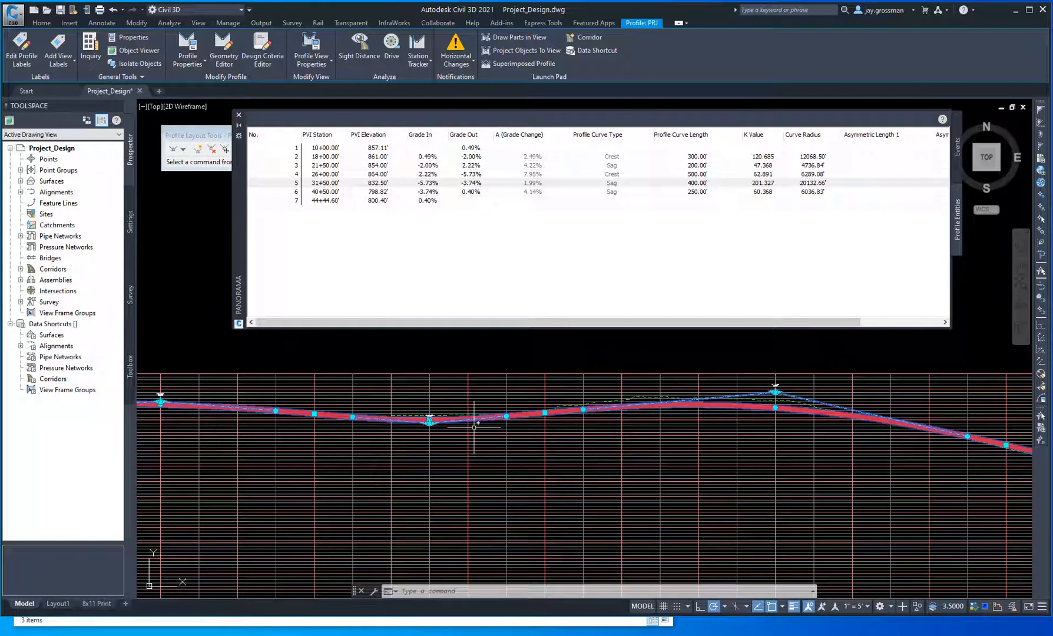
middle_click_drag(818, 482, 562, 487)
middle_click_drag(922, 509, 751, 487)
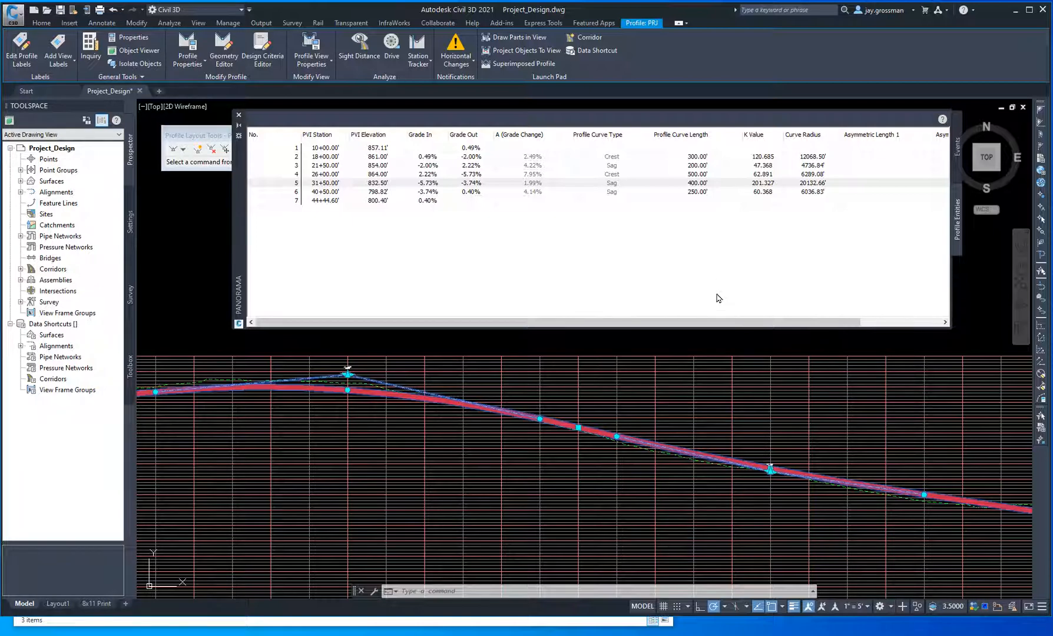
Step: Close the profile entities table and deselect the PRJ profile
left_click(242, 127)
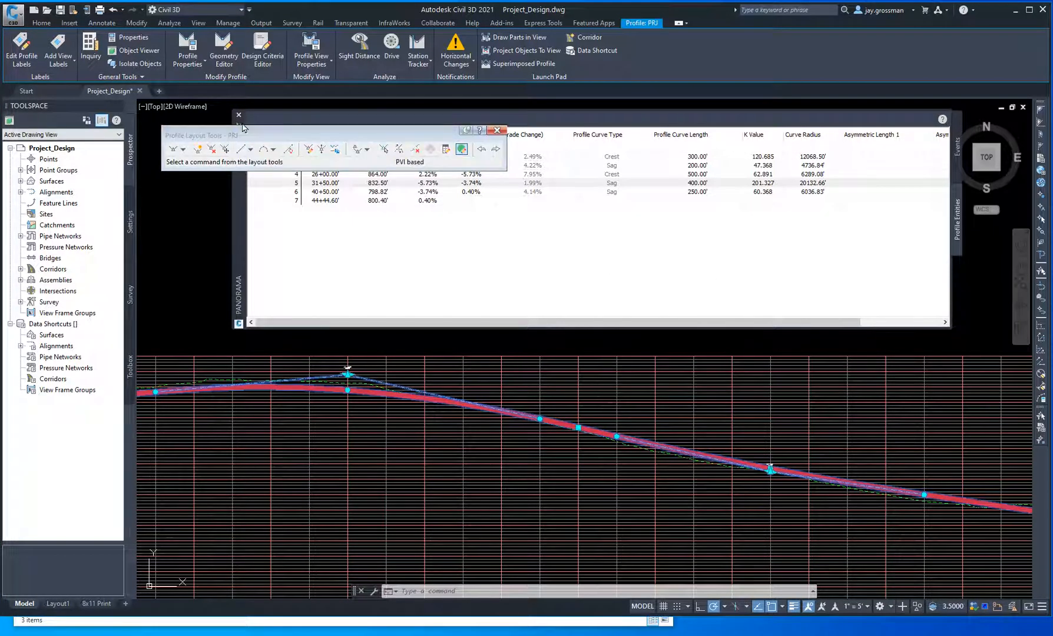
left_click(239, 114)
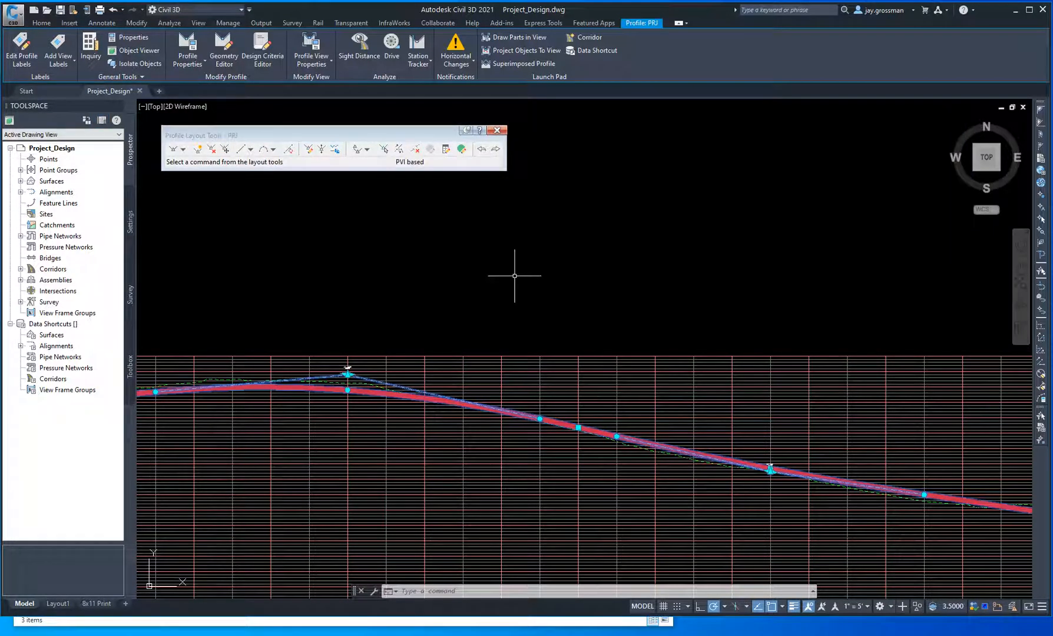
key("Escape")
key("Escape")
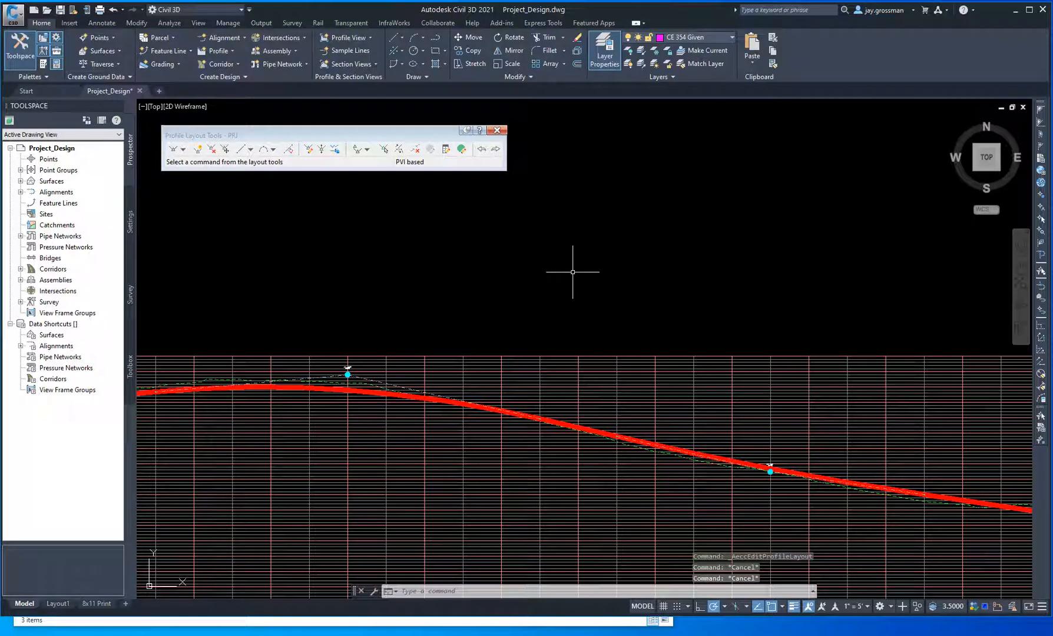
Step: Examine the second crest curve around PVI 26+00 and its approach grade against the existing ground line
scroll(372, 365, "up", 10)
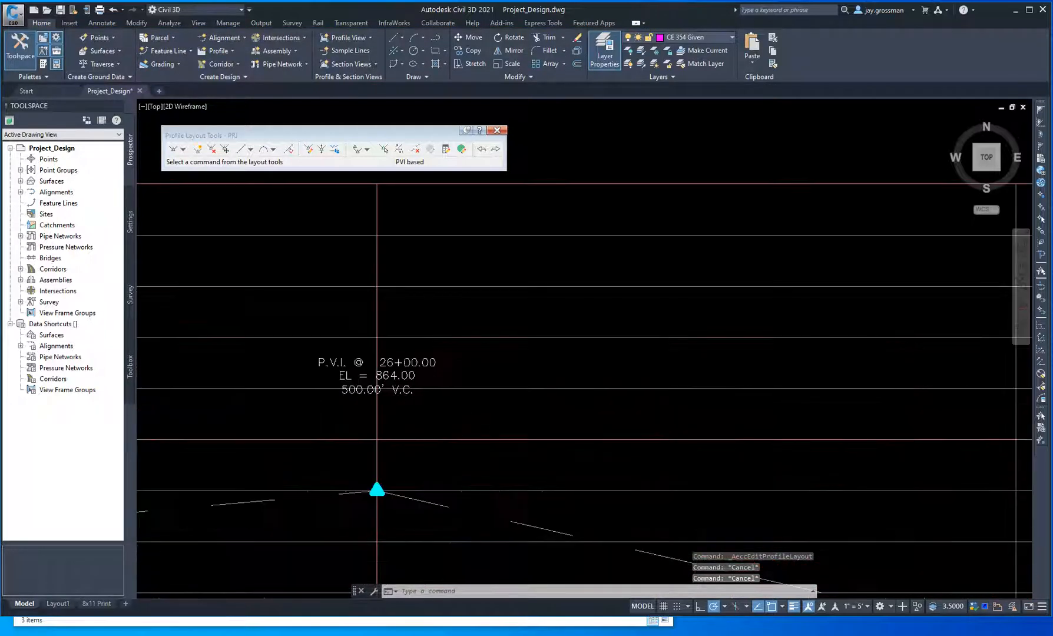
scroll(404, 435, "down", 8)
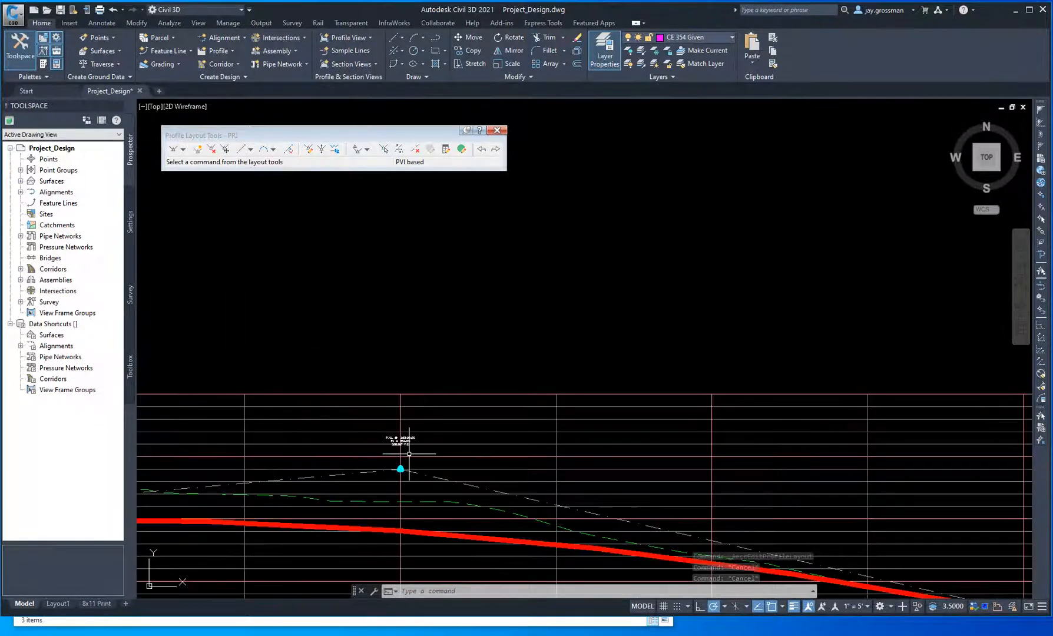
scroll(372, 475, "down", 4)
middle_click_drag(322, 503, 571, 485)
scroll(574, 460, "up", 8)
scroll(574, 460, "up", 4)
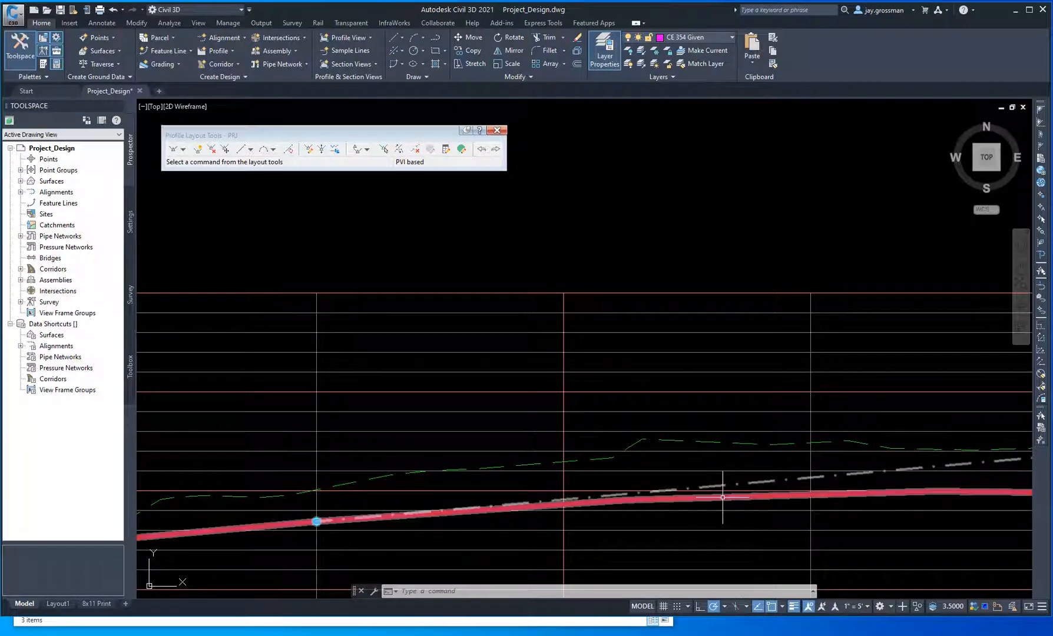
scroll(905, 540, "down", 6)
middle_click_drag(919, 546, 473, 452)
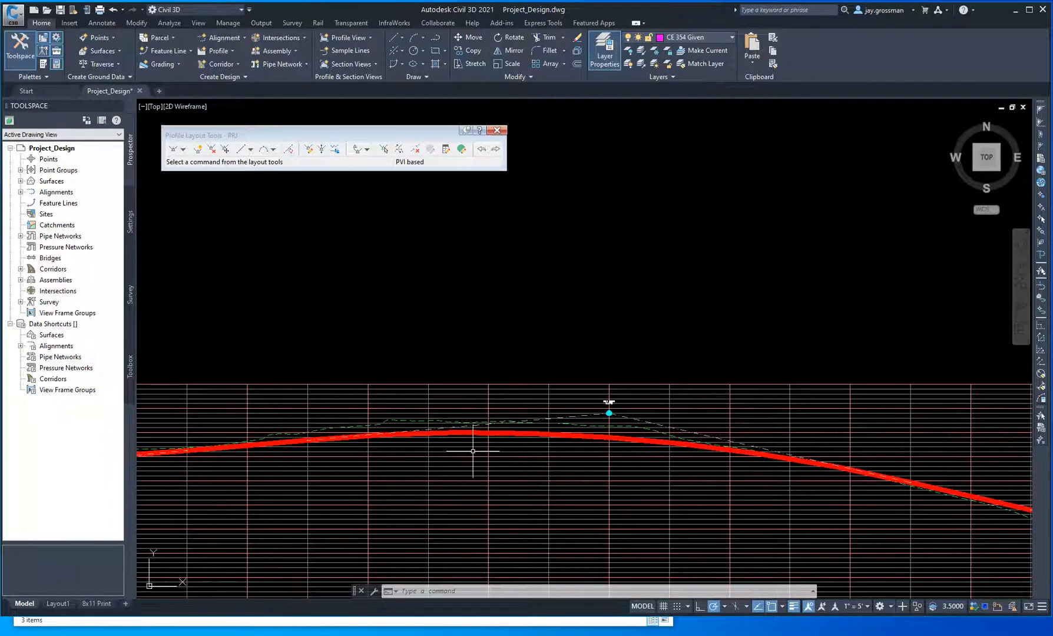
scroll(627, 454, "up", 6)
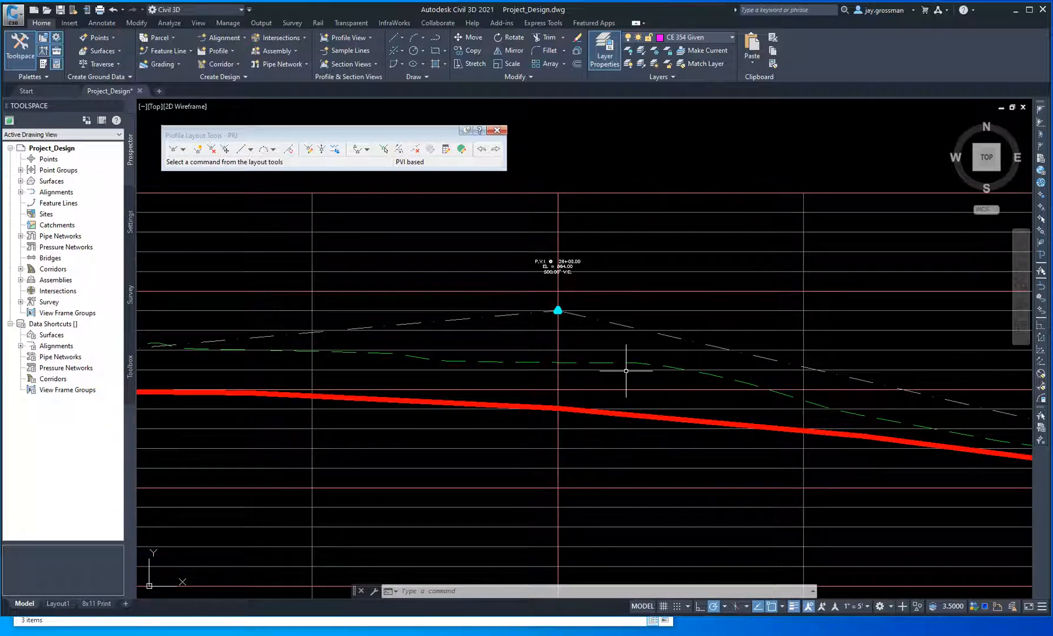
scroll(673, 476, "down", 6)
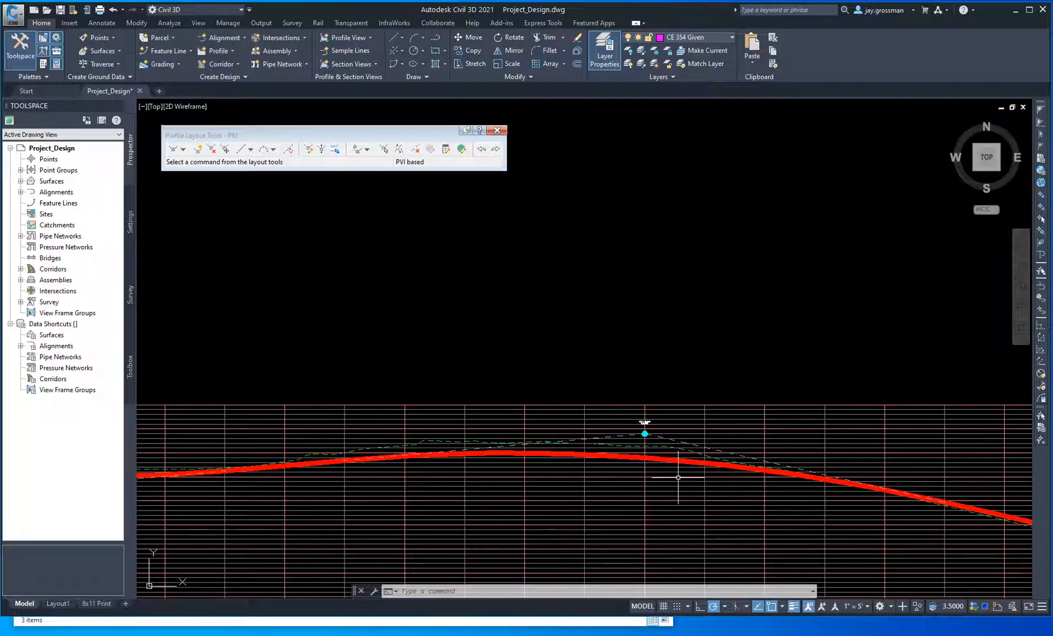
Step: Examine the long downgrade past the 31+50 sag curve toward the last sag against the existing ground line
scroll(683, 513, "down", 2)
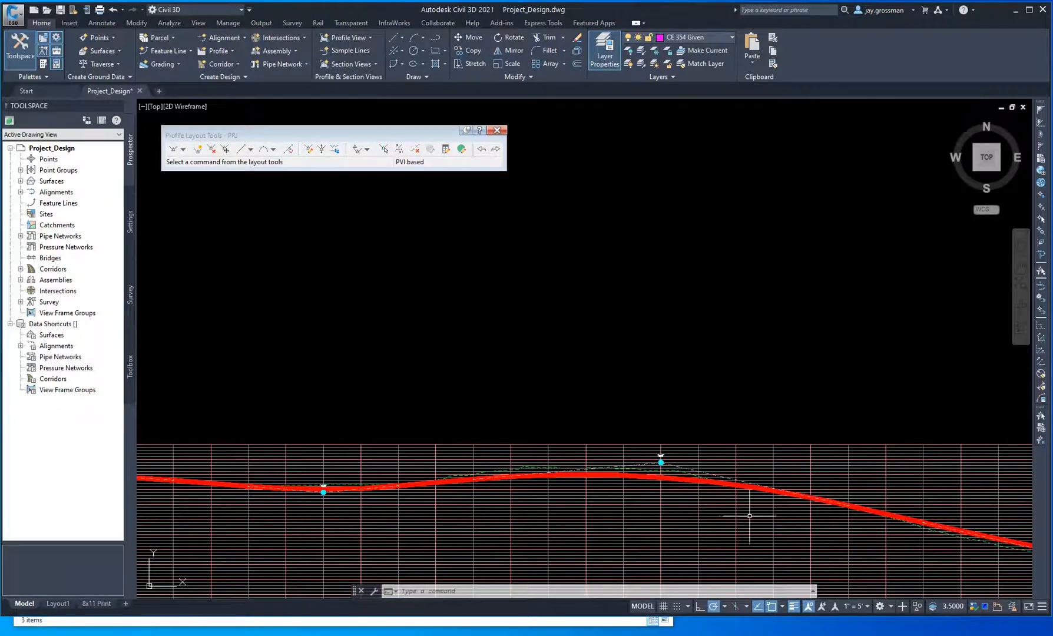
middle_click_drag(772, 520, 569, 474)
middle_click_drag(779, 489, 625, 488)
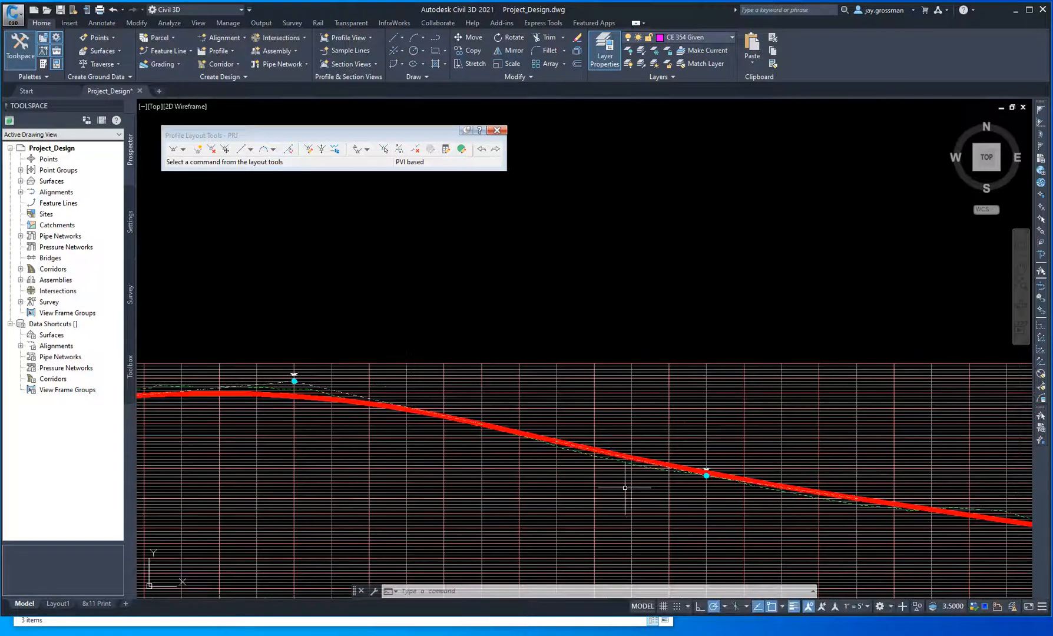
scroll(614, 462, "up", 4)
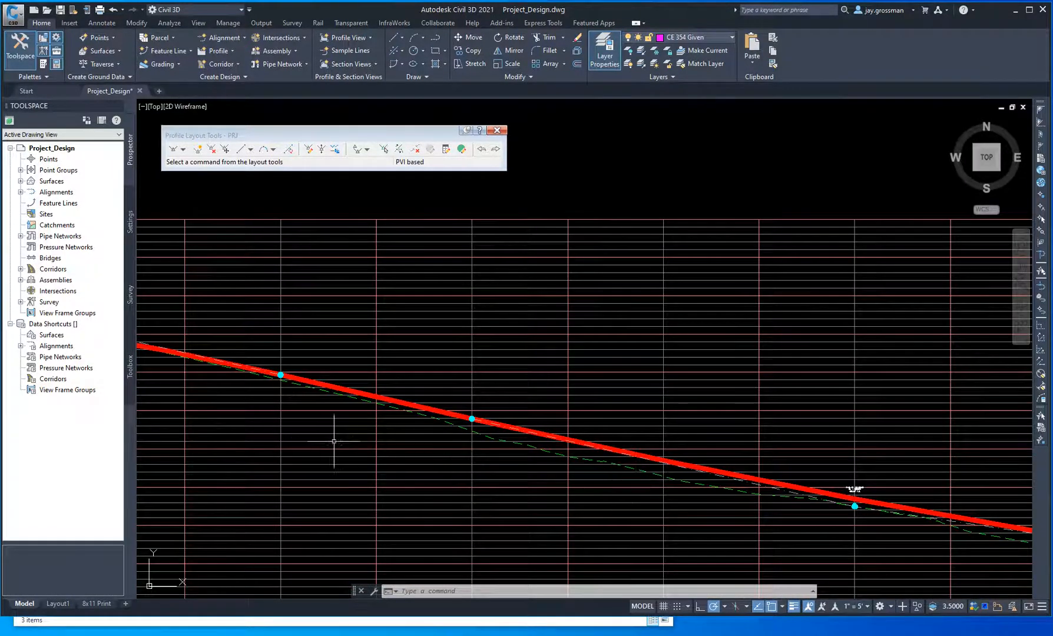
scroll(329, 441, "down", 4)
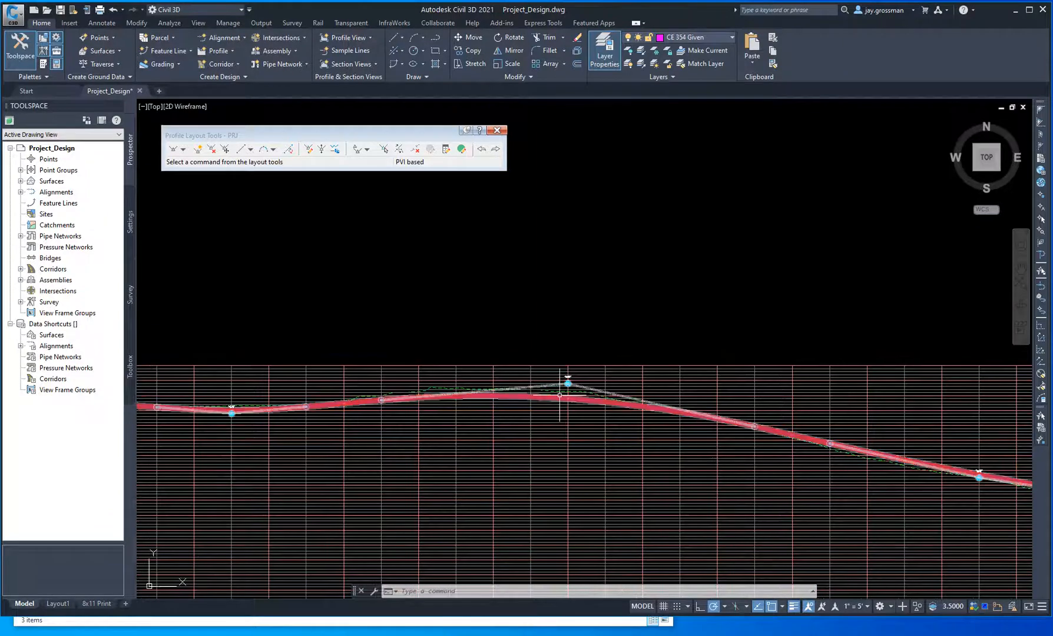
scroll(751, 452, "down", 4)
middle_click_drag(812, 481, 641, 450)
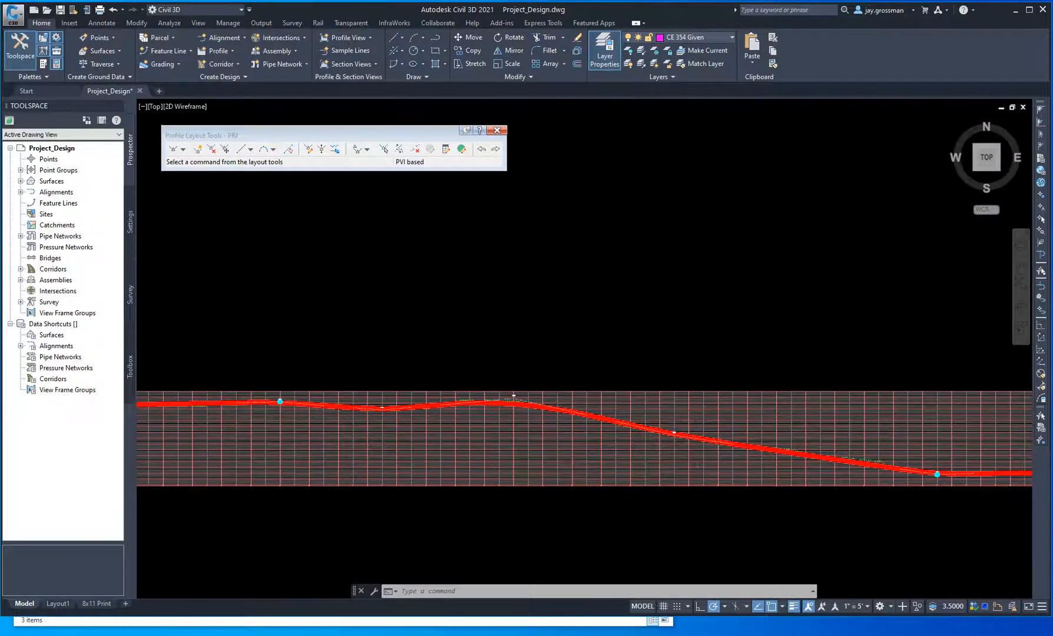
scroll(705, 439, "up", 6)
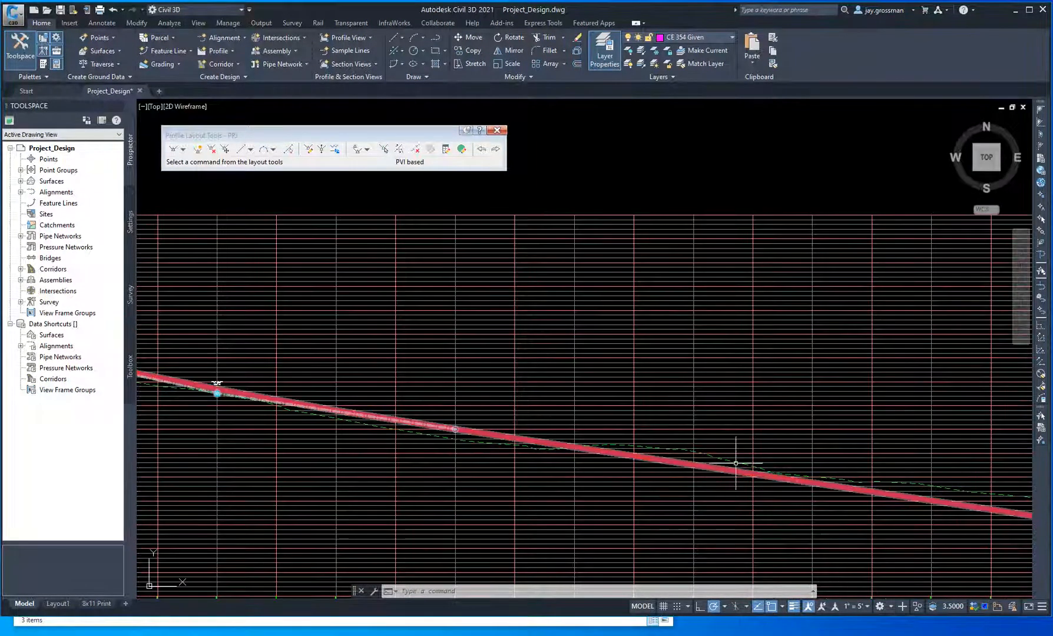
Step: Examine the profile through the last sag curve and up to its end against the existing ground line
scroll(324, 408, "down", 2)
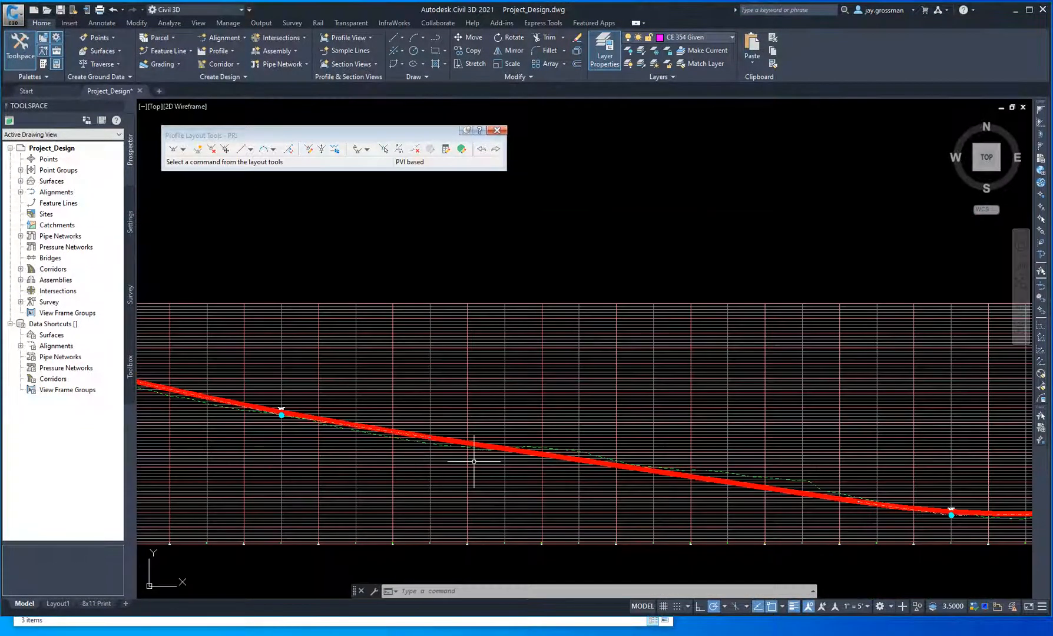
scroll(465, 425, "down", 1)
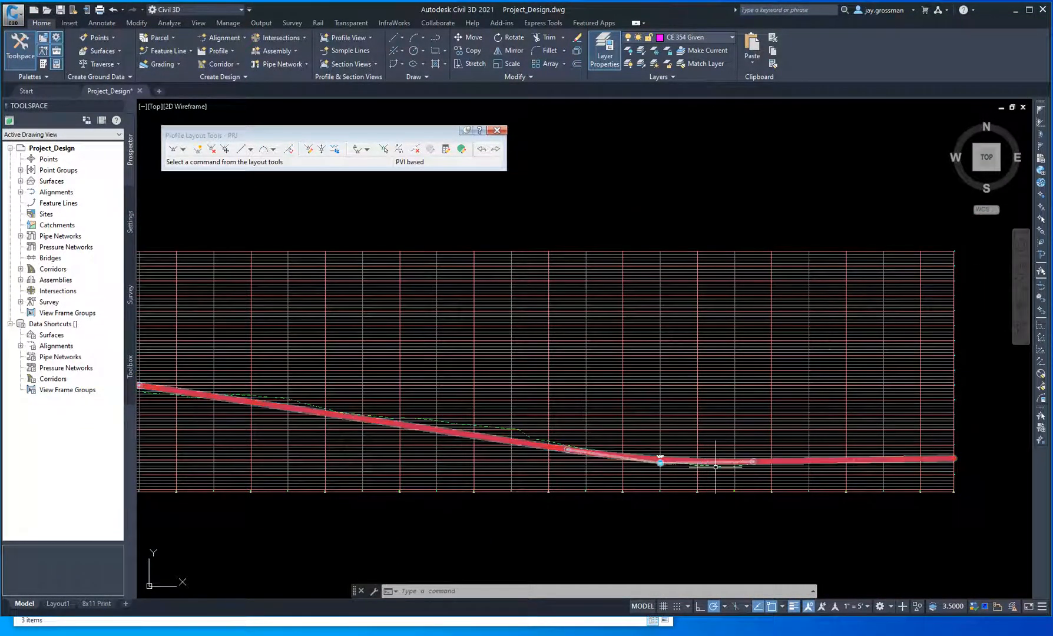
scroll(716, 465, "up", 3)
scroll(726, 492, "down", 2)
scroll(633, 471, "down", 2)
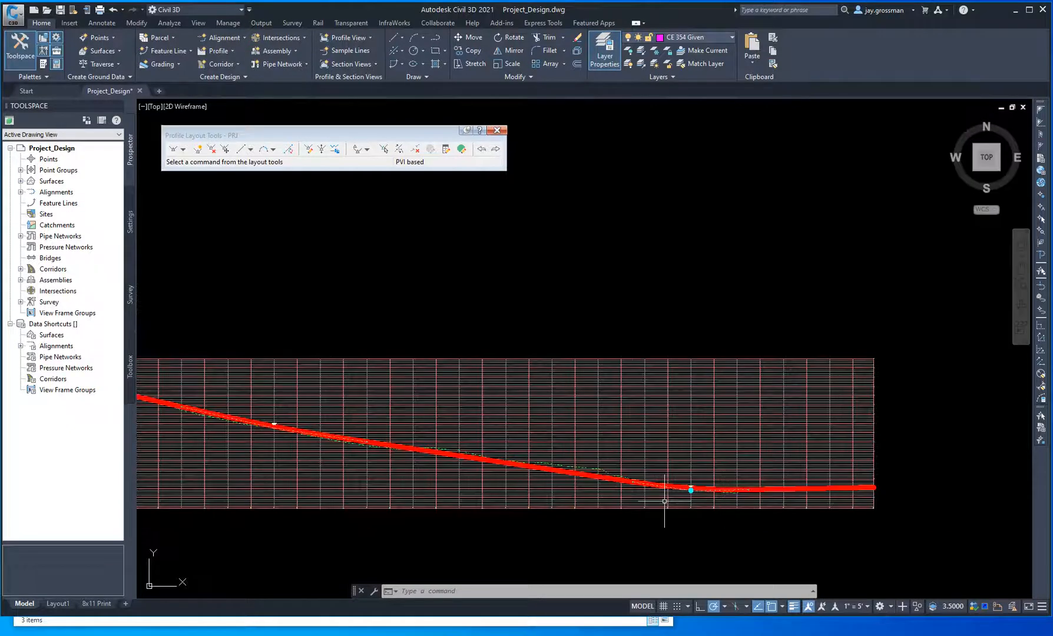
Step: Follow the alignment in plan to its end and read the end-of-alignment note's elevation and grade requirements and the station label there
scroll(396, 465, "down", 3)
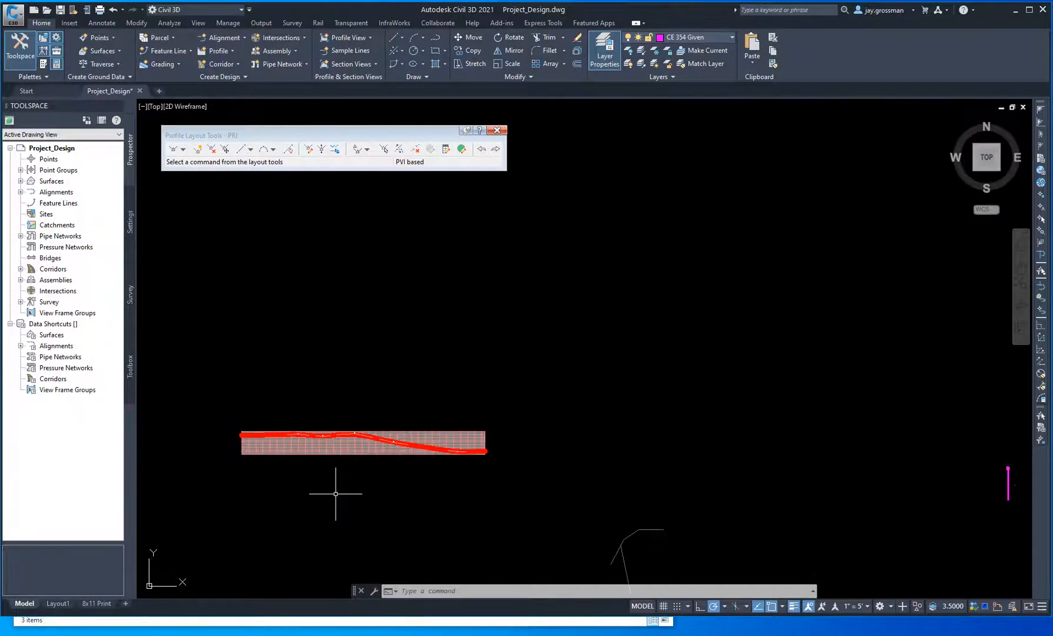
scroll(545, 413, "down", 3)
scroll(560, 348, "up", 2)
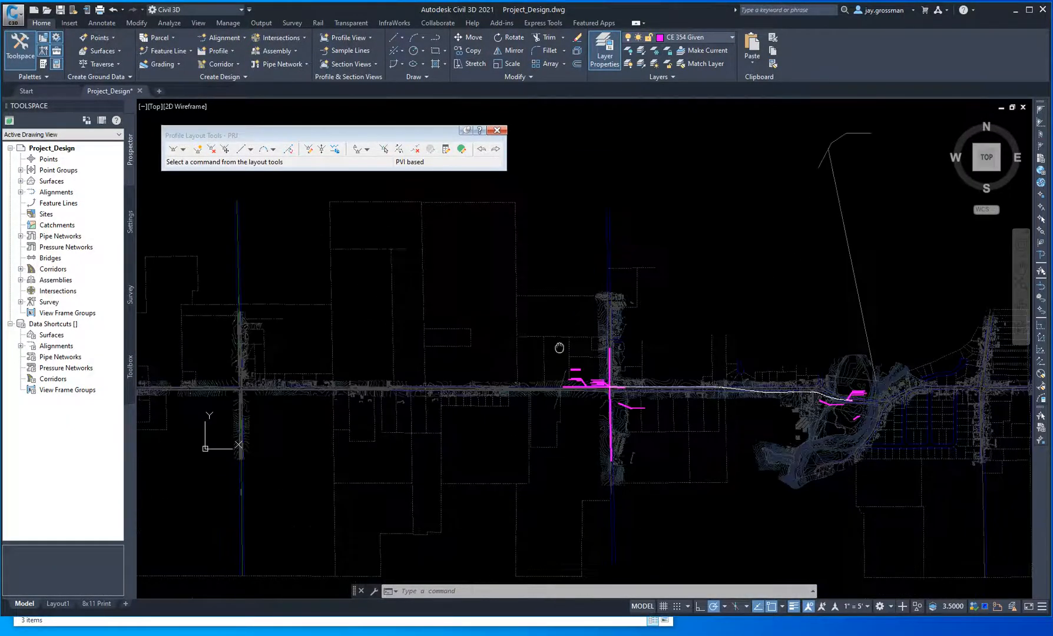
scroll(739, 396, "up", 5)
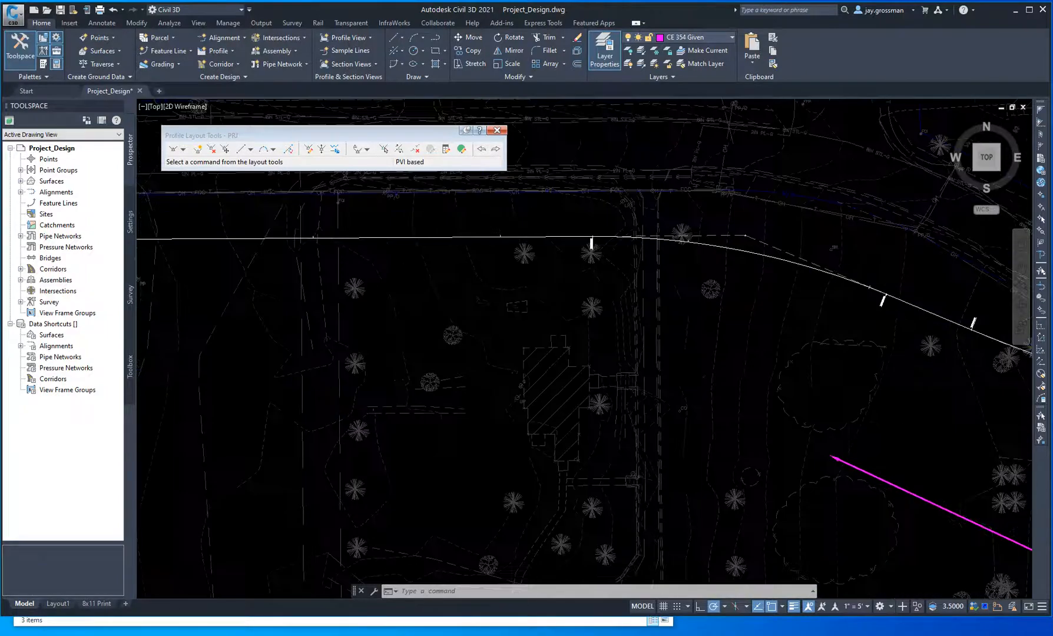
scroll(856, 357, "down", 2)
middle_click_drag(971, 422, 159, 493)
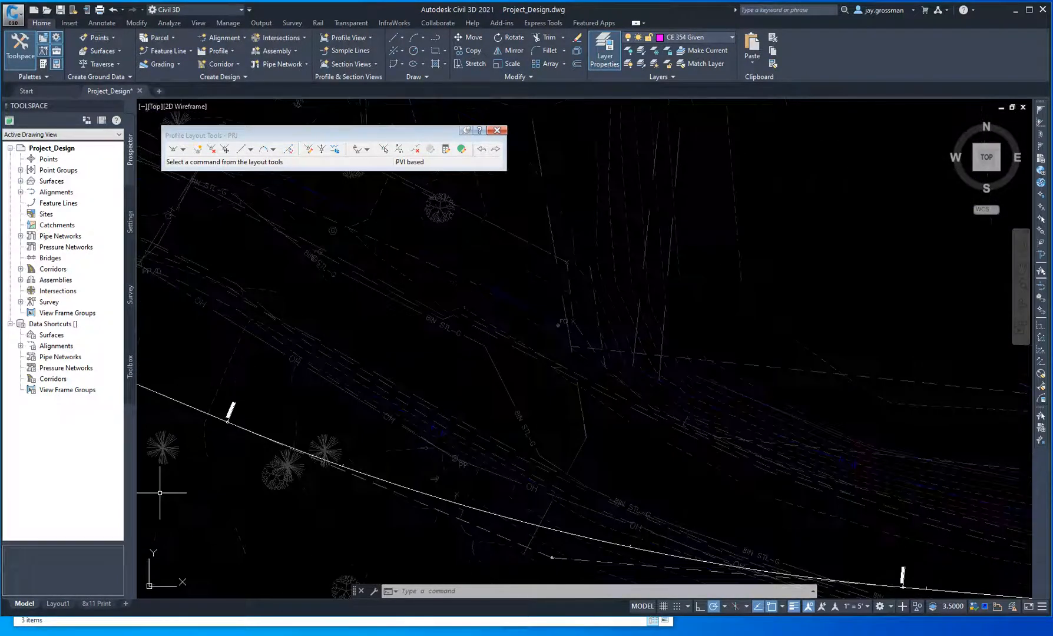
scroll(471, 495, "down", 2)
middle_click_drag(687, 475, 340, 437)
middle_click_drag(679, 412, 478, 433)
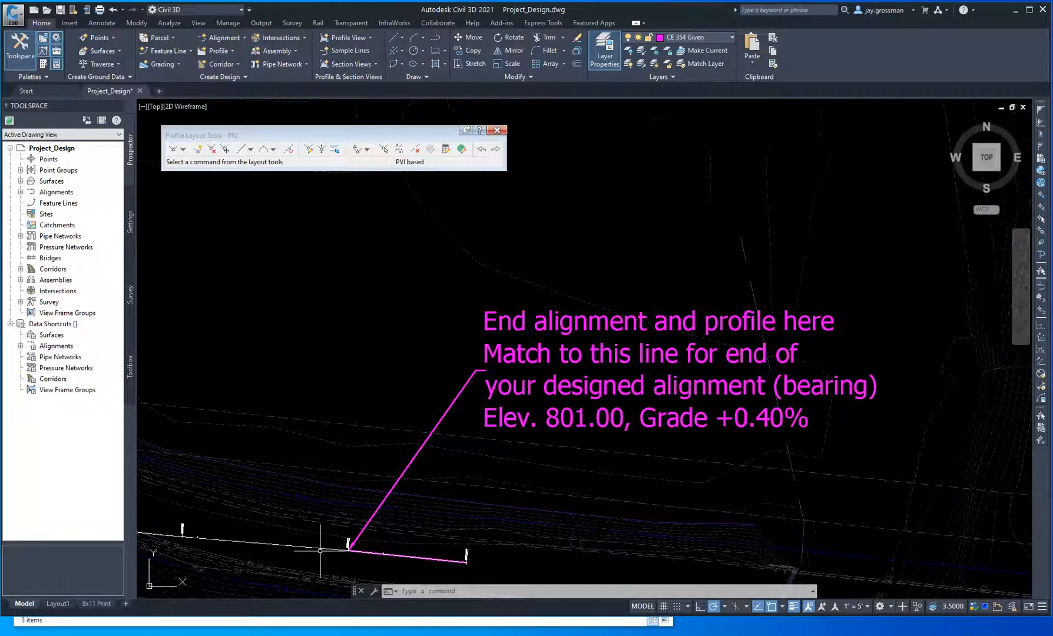
scroll(322, 555, "up", 2)
scroll(461, 529, "up", 2)
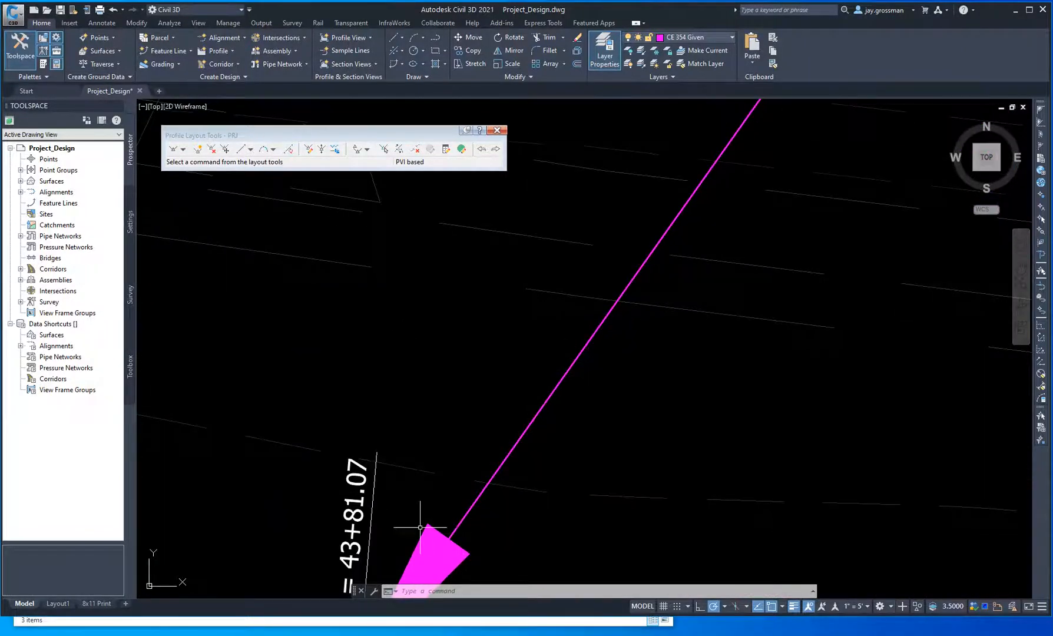
scroll(419, 527, "down", 6)
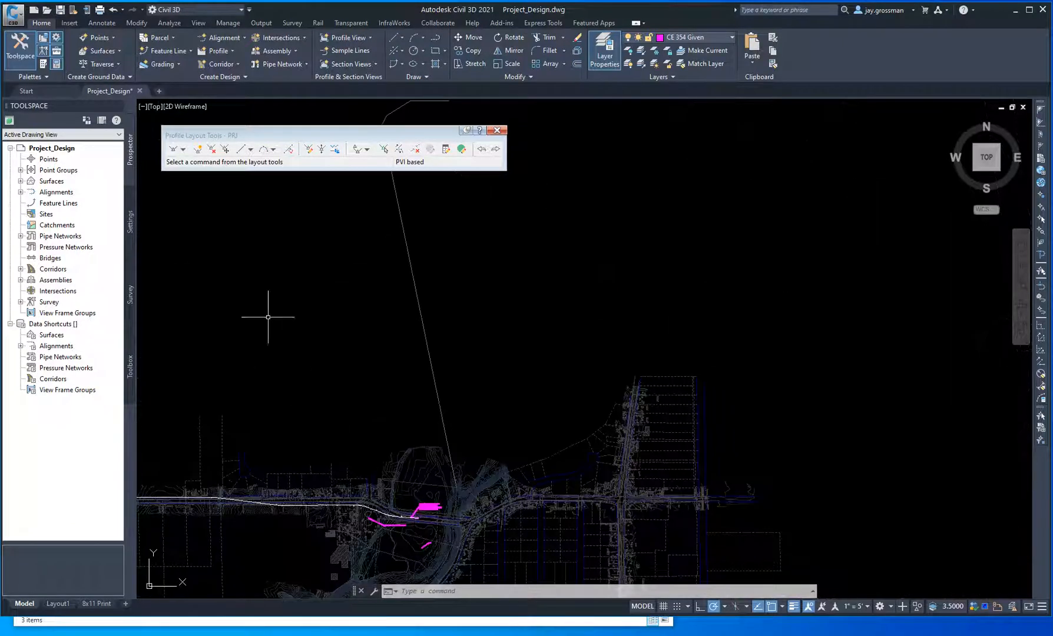
scroll(268, 317, "down", 5)
scroll(329, 377, "up", 8)
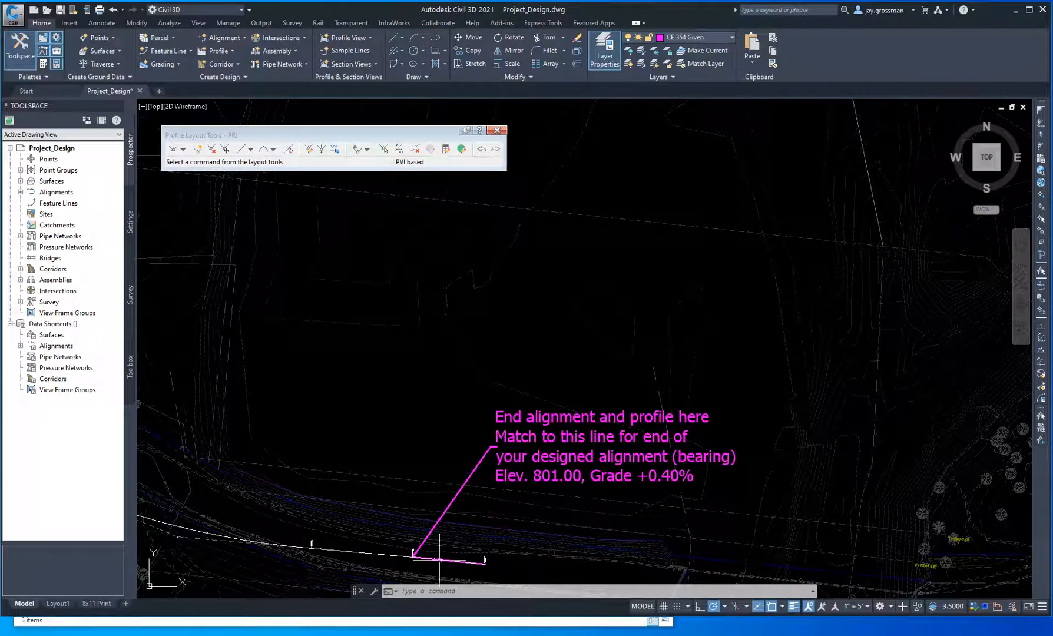
scroll(439, 559, "up", 6)
scroll(405, 402, "down", 10)
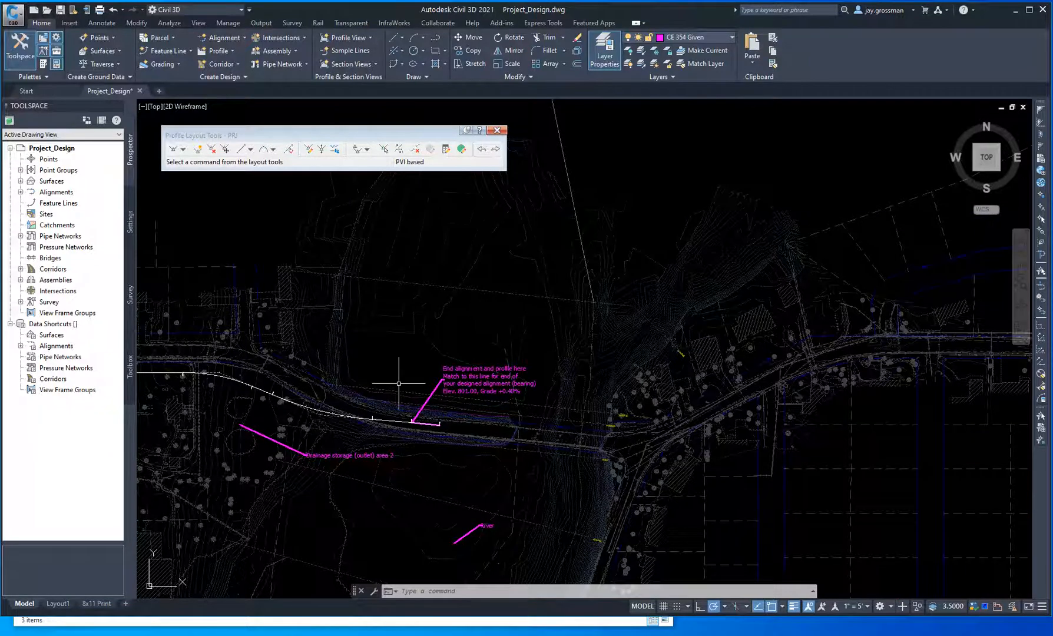
Step: Examine the final upgrade in the profile view, from the last sag curve to the profile's end, against the existing ground line
scroll(404, 412, "down", 5)
middle_click_drag(323, 287, 461, 413)
scroll(365, 278, "up", 8)
scroll(754, 333, "up", 6)
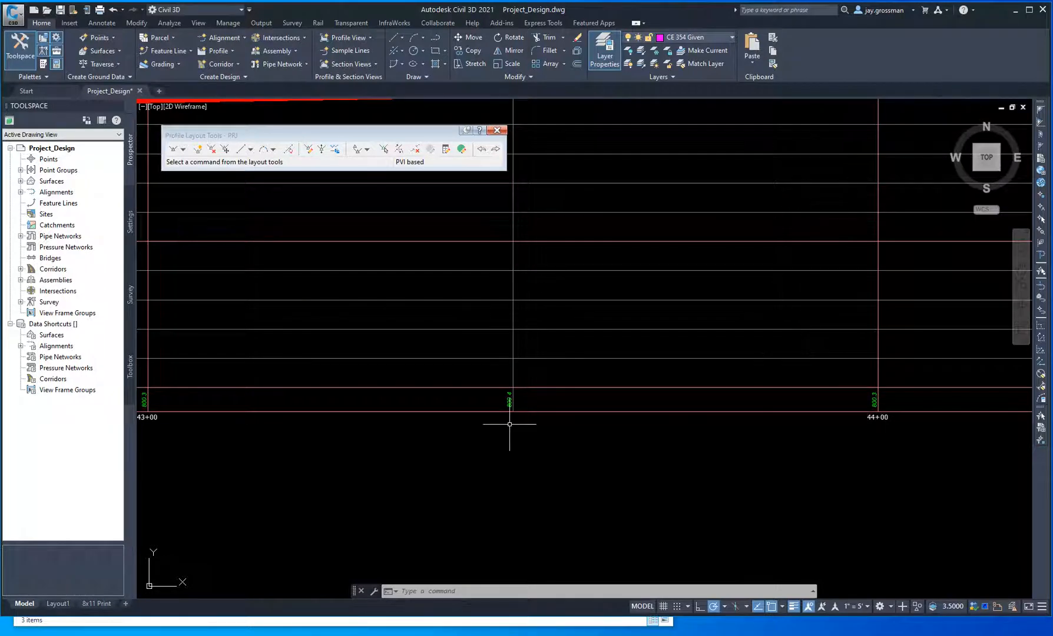
middle_click_drag(405, 410, 469, 492)
scroll(464, 471, "down", 3)
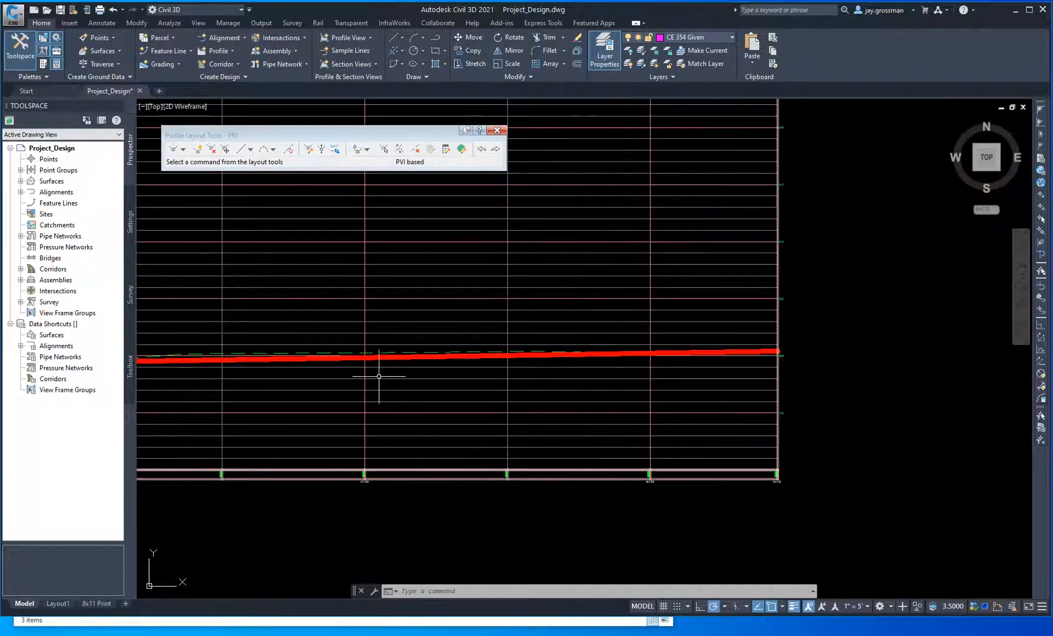
scroll(368, 361, "up", 4)
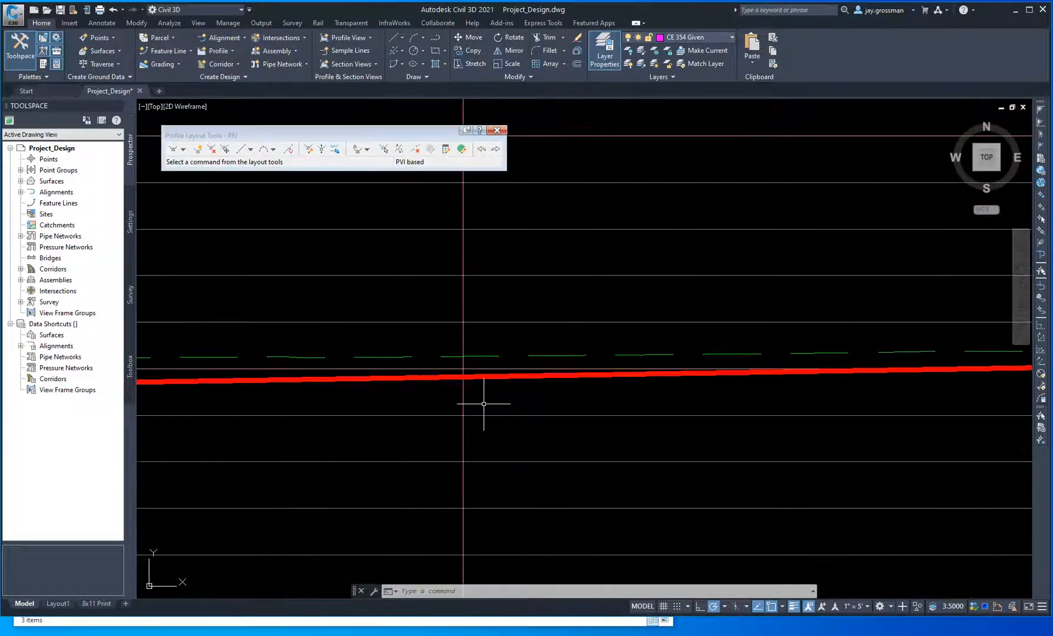
scroll(500, 428, "down", 2)
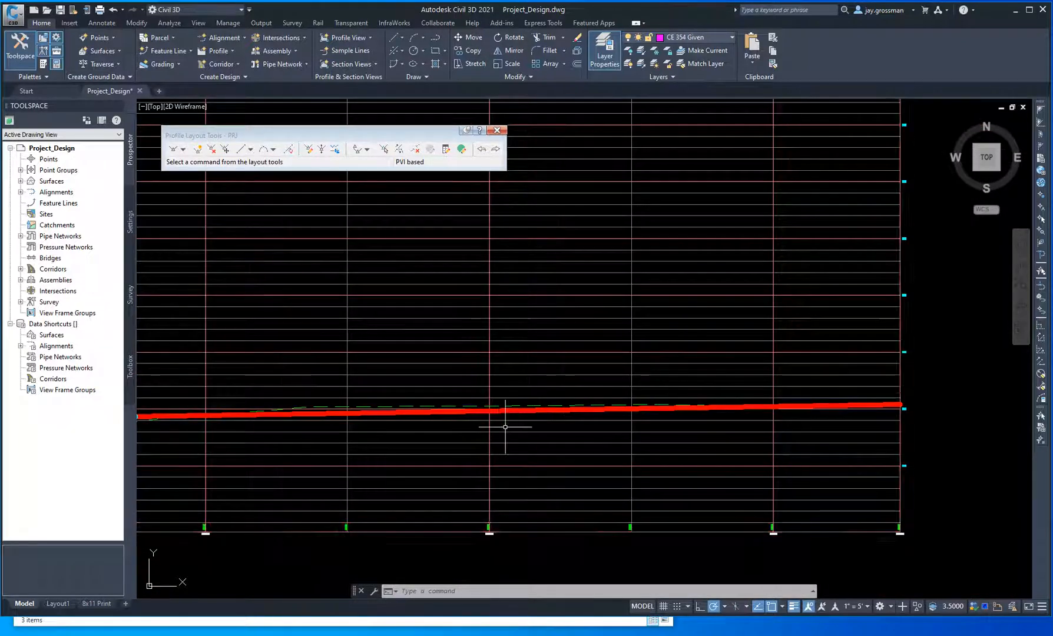
scroll(506, 429, "down", 1)
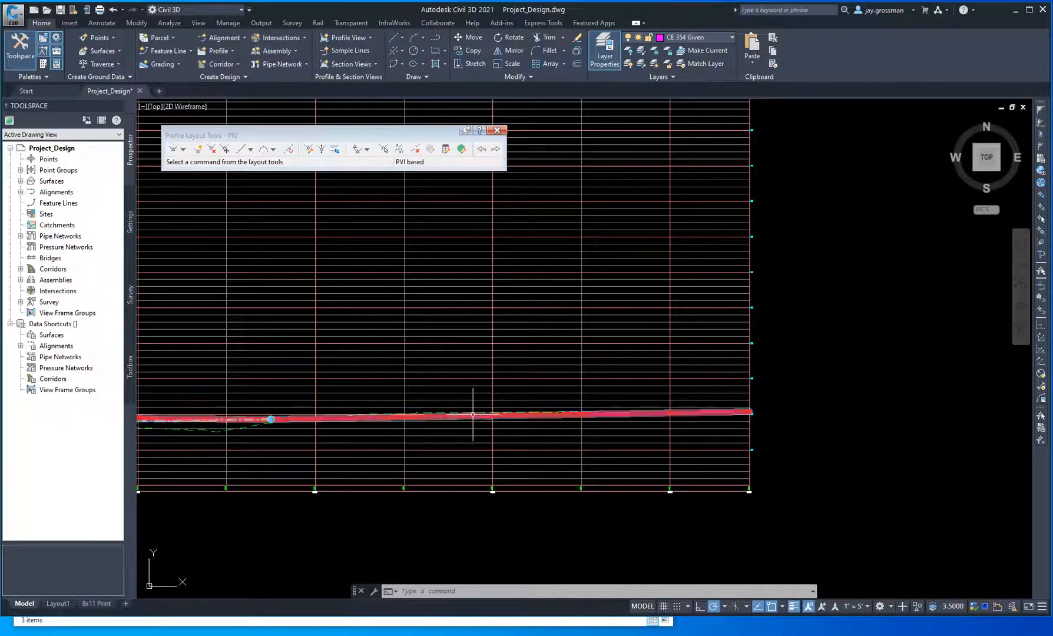
scroll(493, 416, "up", 5)
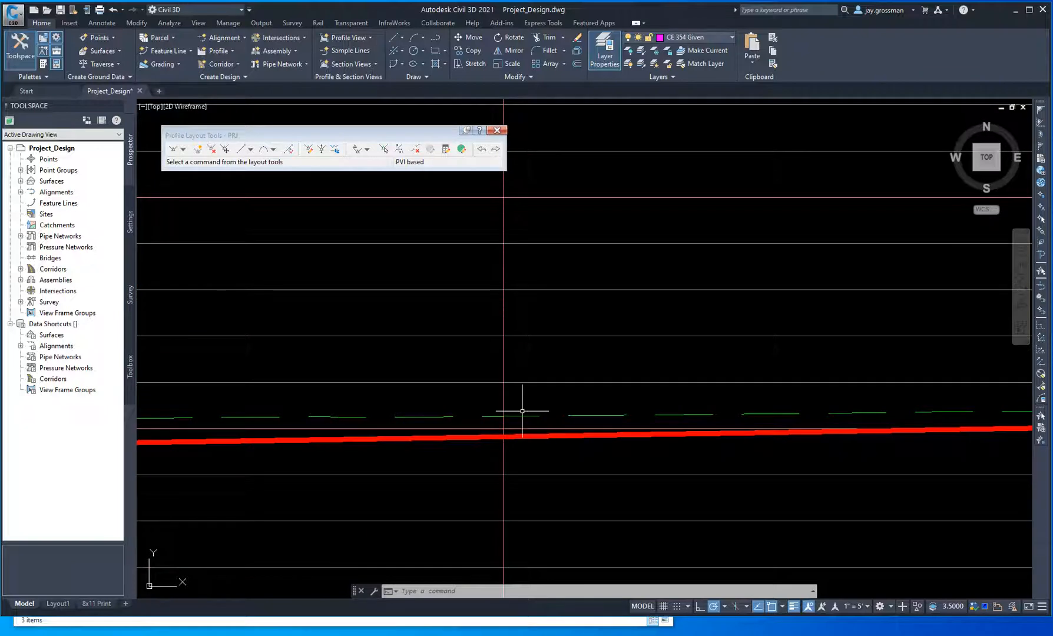
scroll(534, 469, "down", 7)
scroll(542, 484, "up", 3)
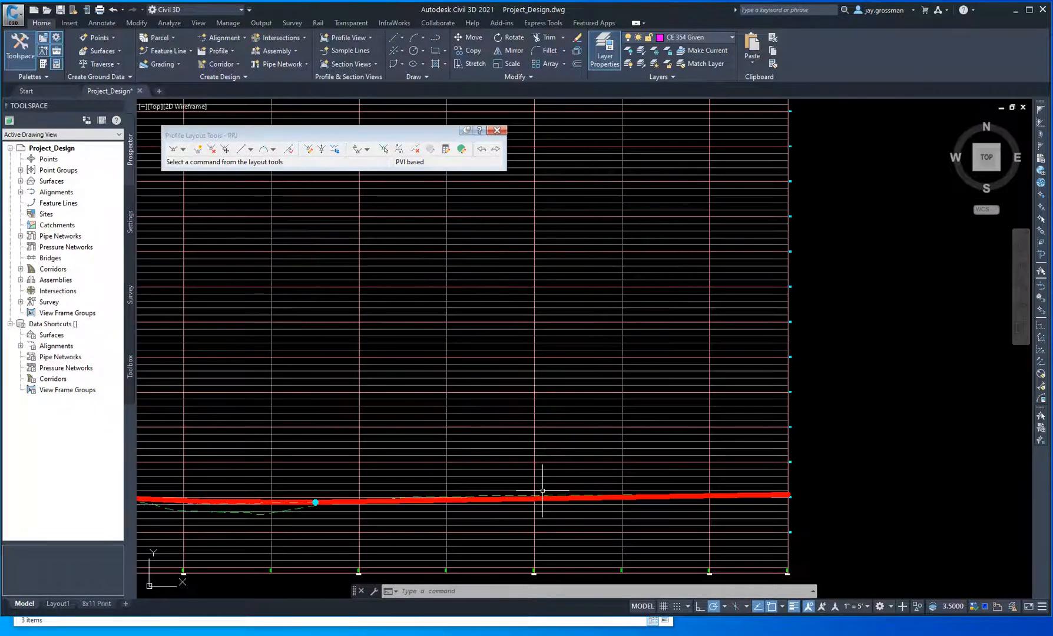
scroll(542, 490, "down", 5)
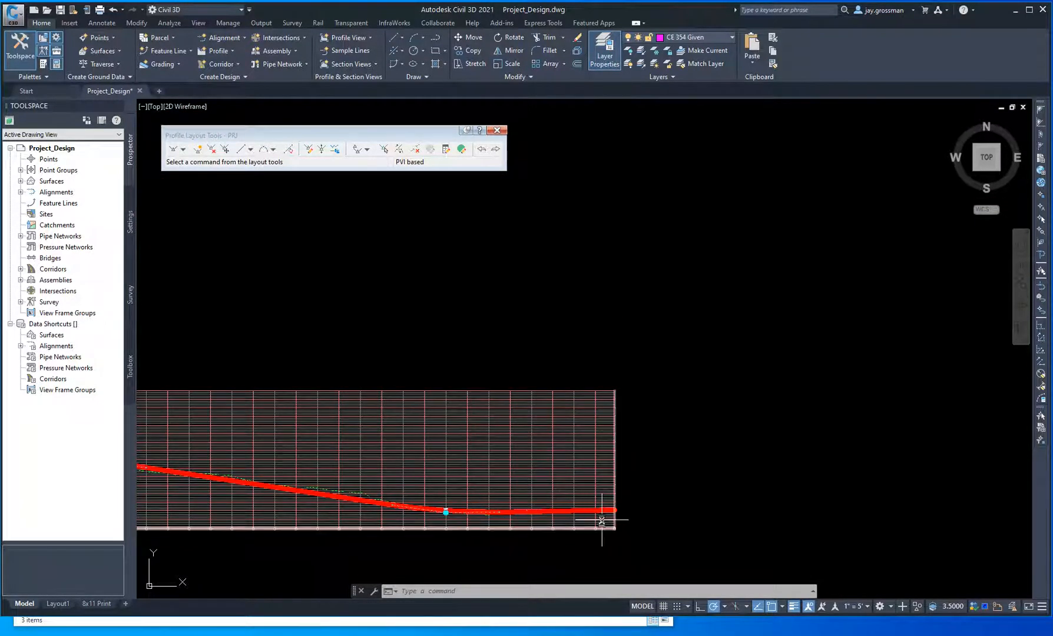
scroll(577, 524, "up", 5)
middle_click_drag(560, 504, 482, 304)
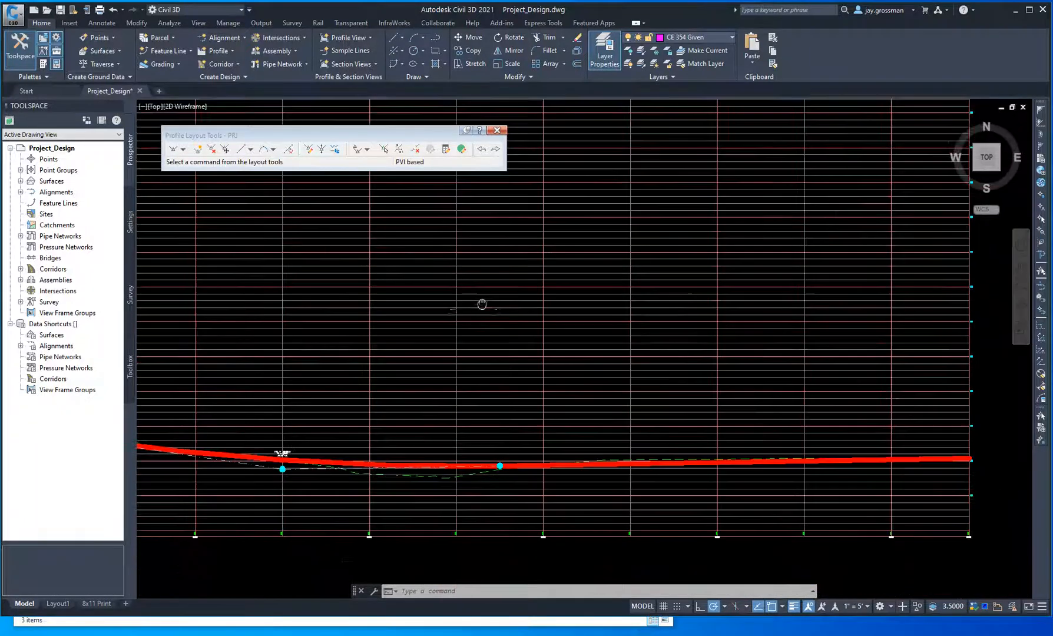
left_click(626, 462)
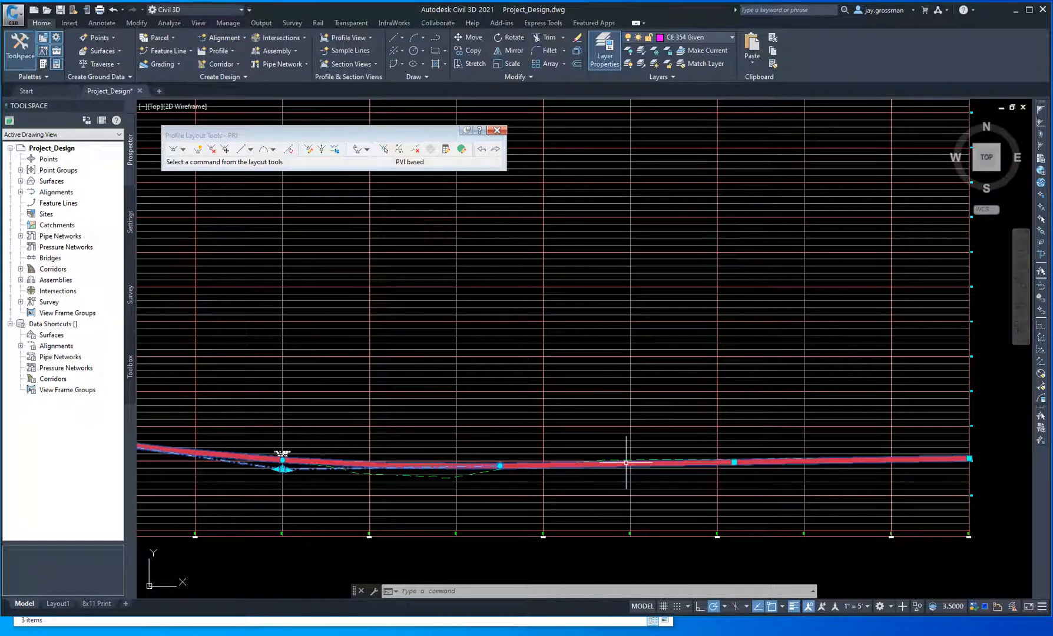
left_click(734, 461)
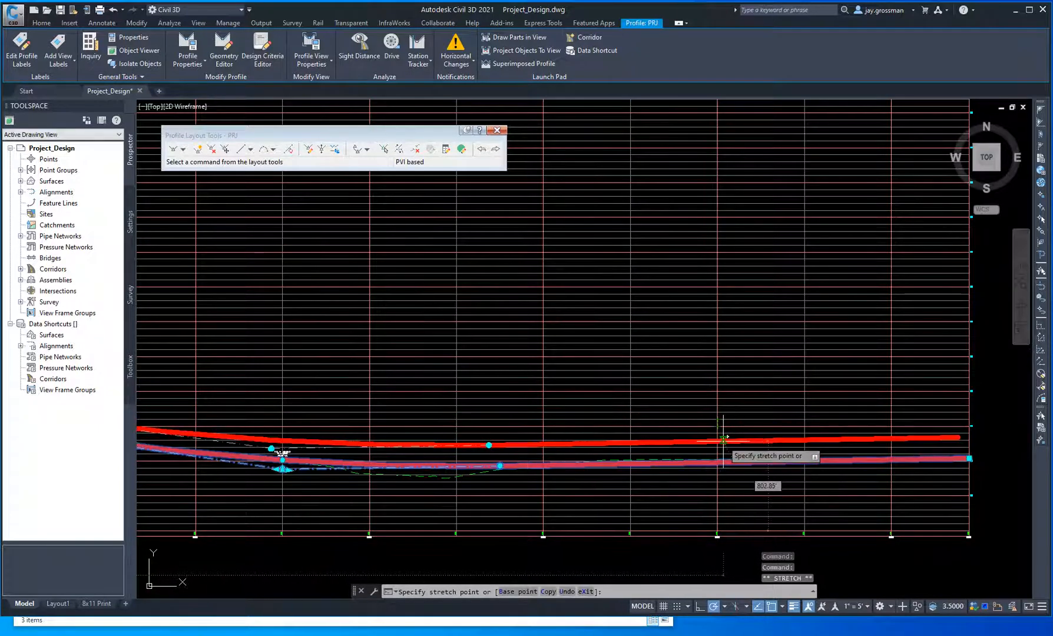
key("Escape")
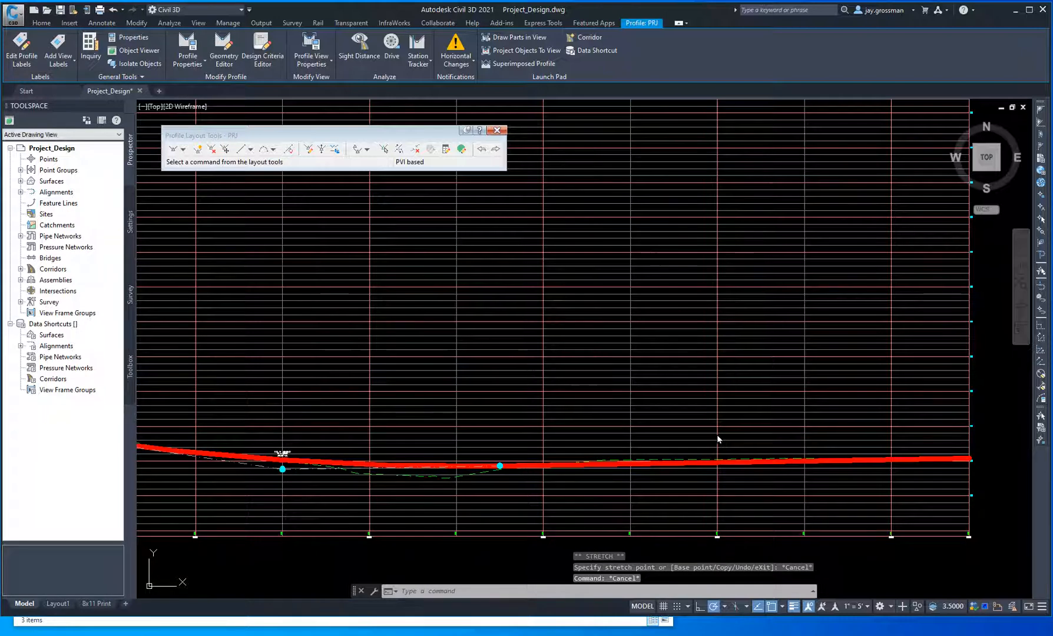
key("Escape")
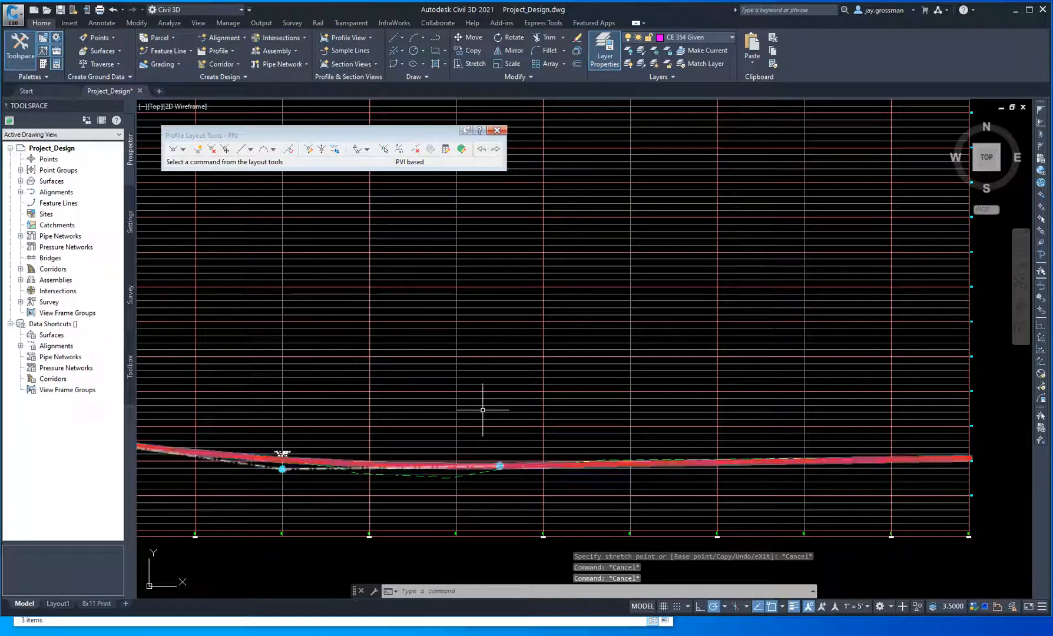
Step: Open the profile entities table and set the last PVI's station to 43+53.00
left_click(460, 152)
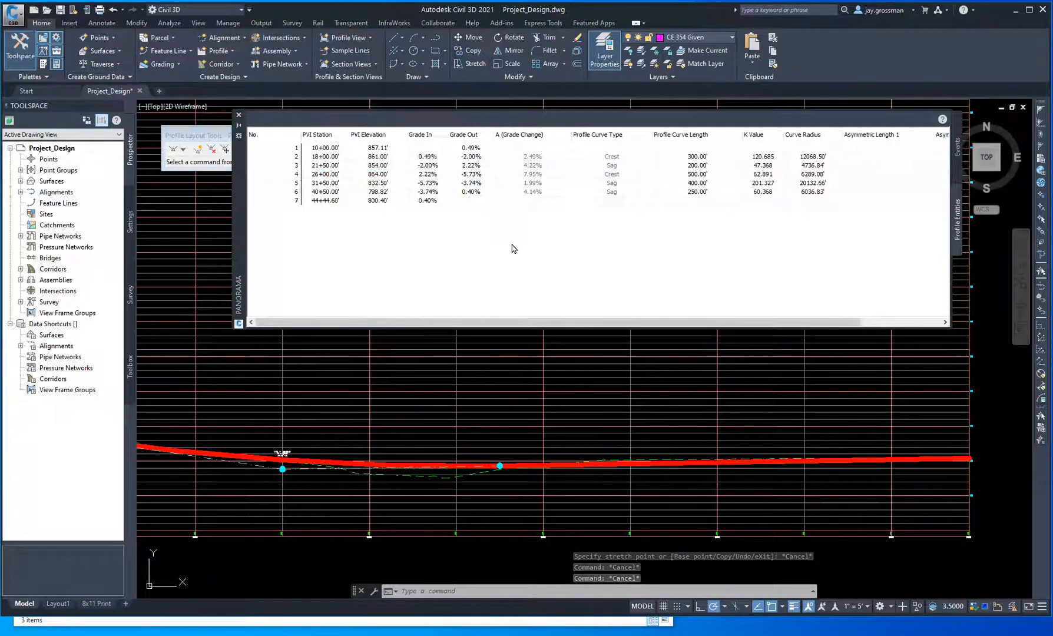
left_click(375, 201)
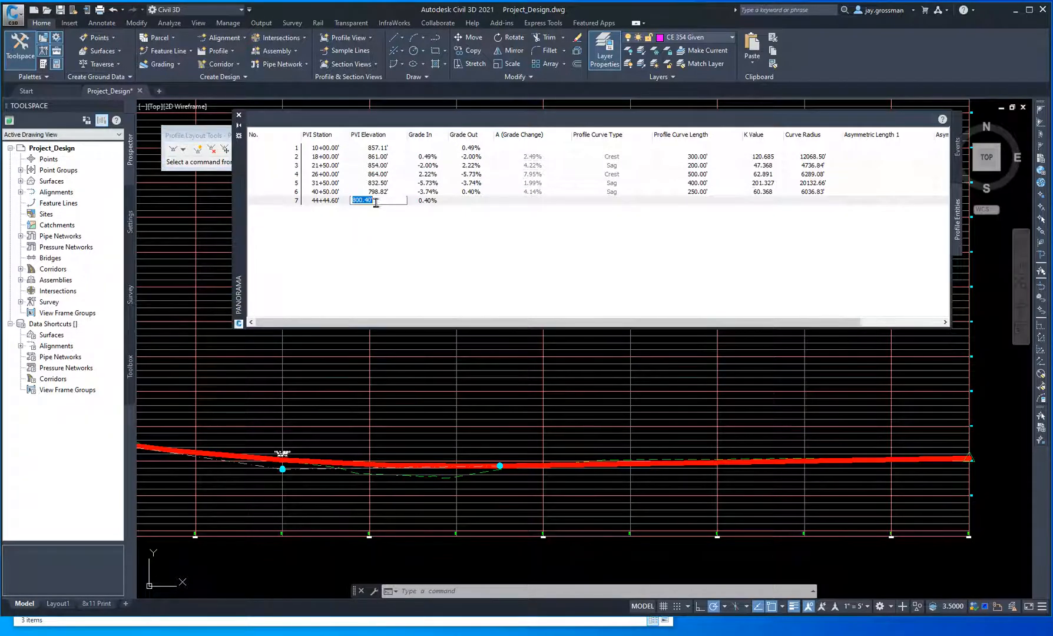
left_click(324, 204)
left_click(318, 202)
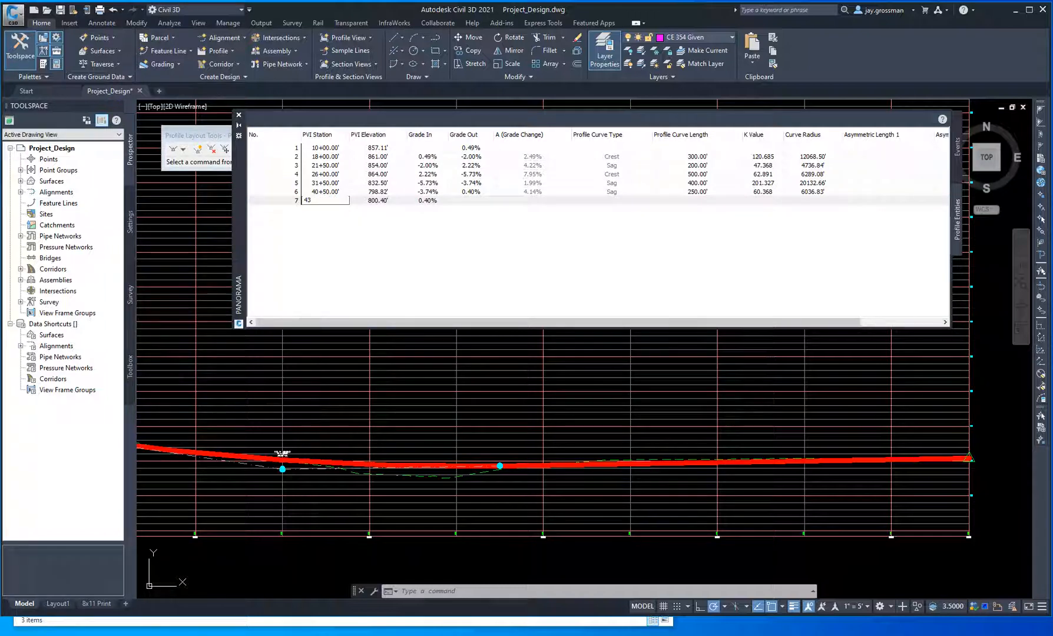
Step: Set the last PVI's elevation to 801.00 and its incoming grade to 0.40%
left_click(381, 203)
left_click(391, 203)
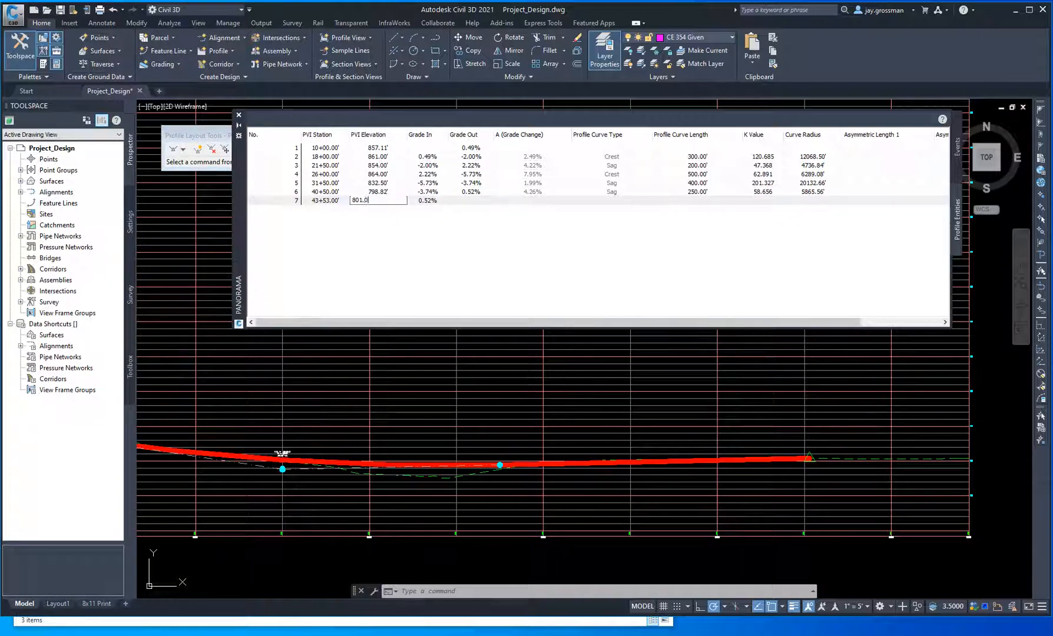
type("801.00")
left_click(431, 205)
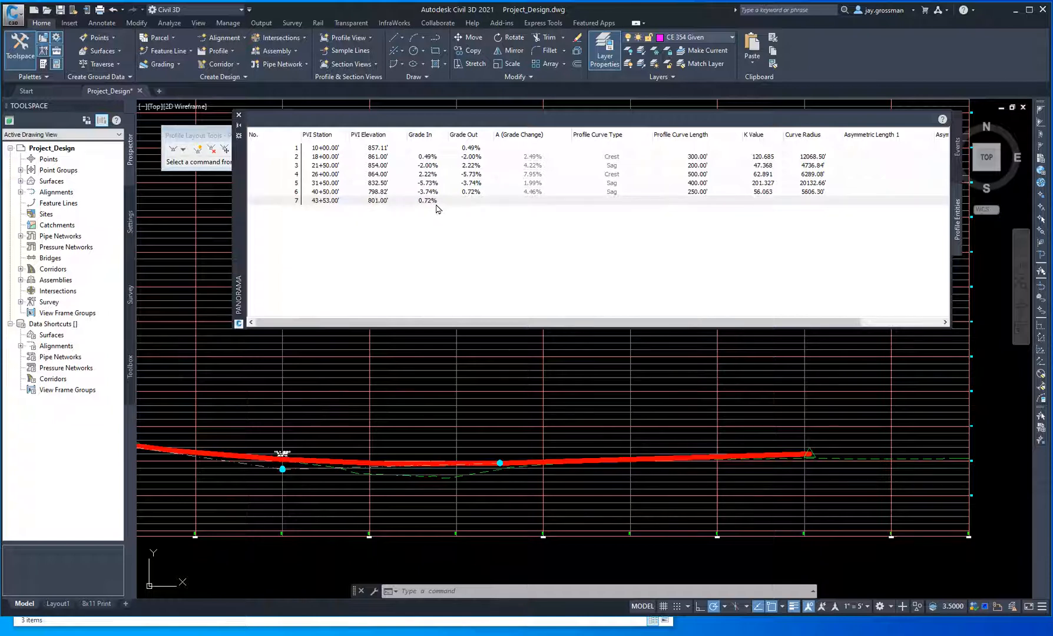
left_click(429, 203)
key("Return")
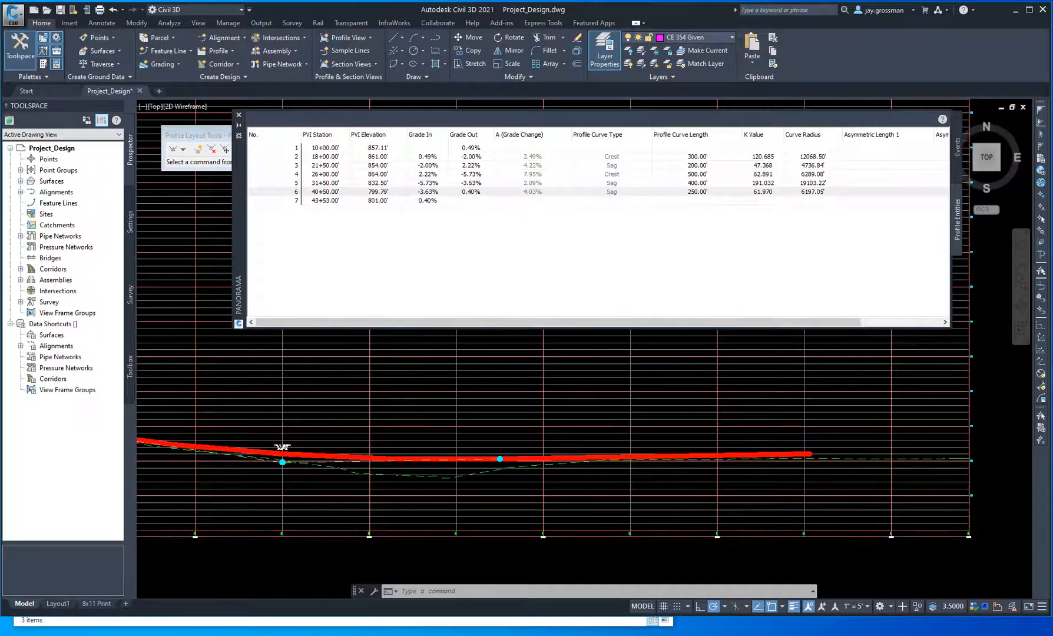
Step: Check the shortened profile's end against the ground line and the last PVI's elevation and grade in the table
scroll(813, 466, "up", 8)
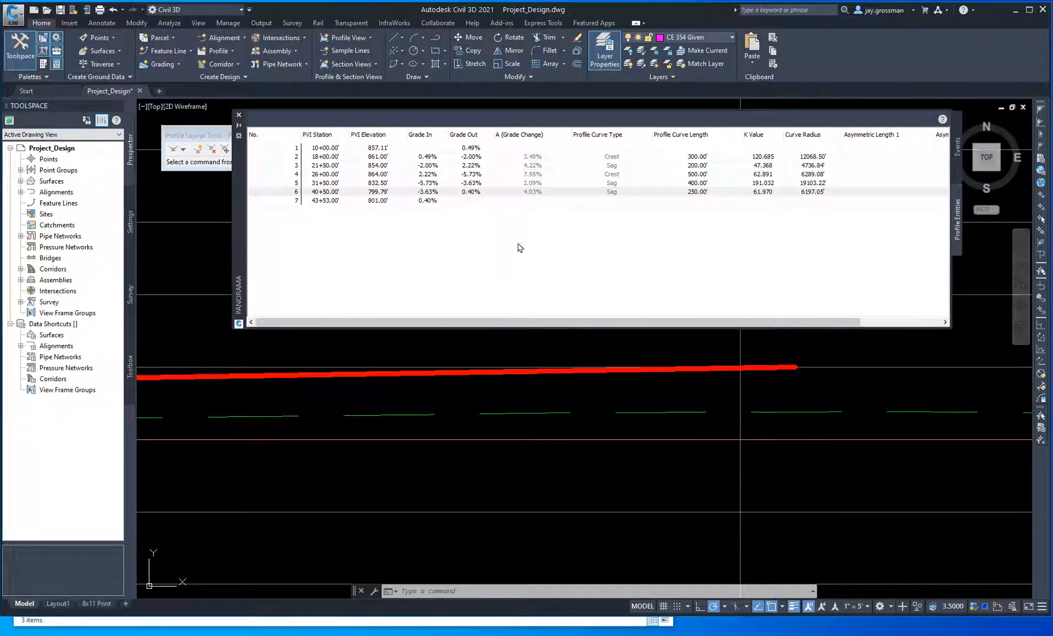
scroll(778, 421, "down", 4)
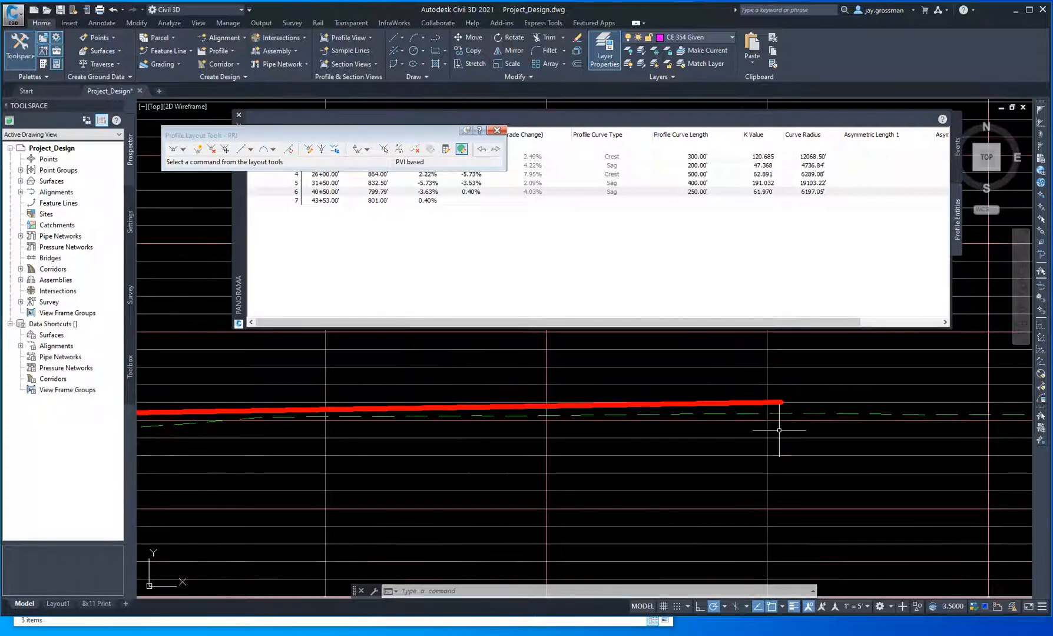
middle_click_drag(785, 425, 616, 481)
scroll(624, 476, "up", 2)
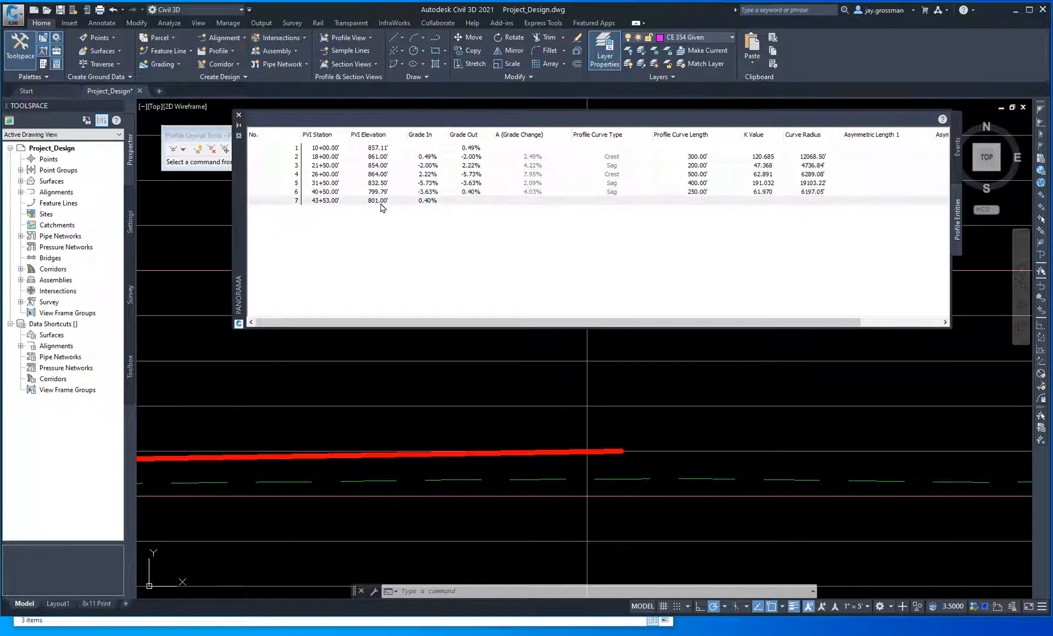
left_click(430, 201)
scroll(614, 500, "down", 3)
middle_click_drag(614, 521, 696, 454)
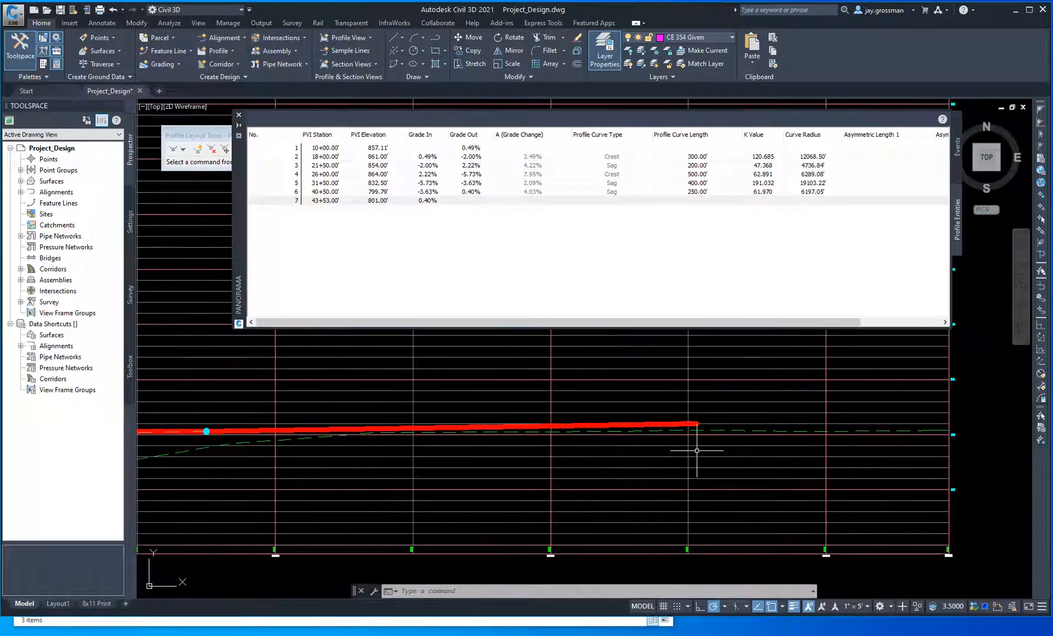
Step: Examine the alignment's end point in plan and its note giving the required end elevation, grade and bearing for the design
scroll(681, 464, "down", 2)
scroll(686, 448, "up", 5)
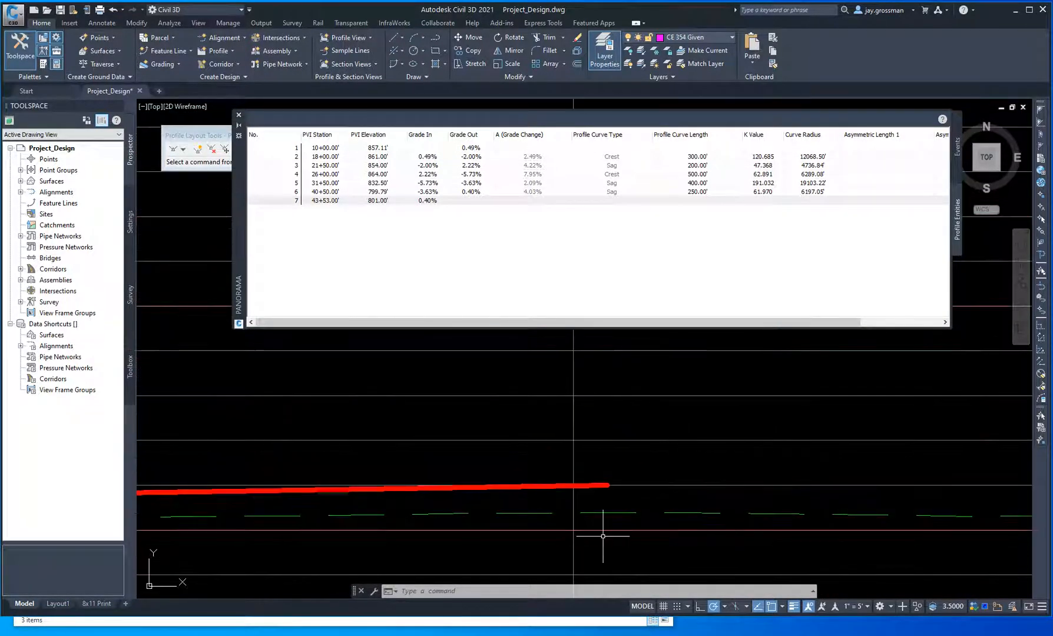
scroll(611, 518, "down", 4)
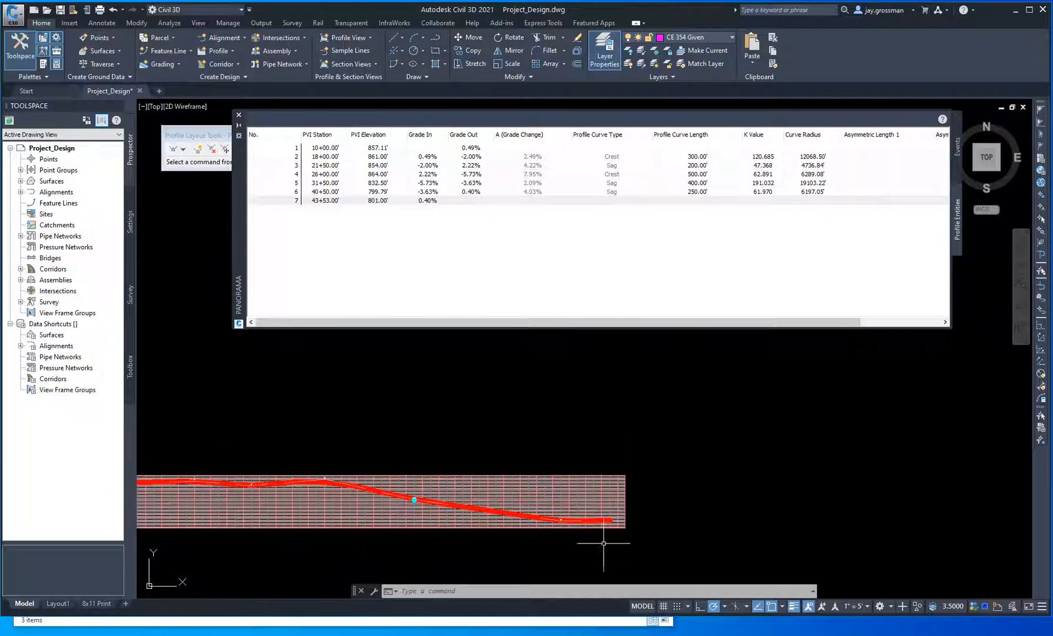
middle_click_drag(606, 547, 618, 406)
scroll(648, 481, "down", 3)
scroll(634, 529, "down", 2)
middle_click_drag(634, 529, 641, 399)
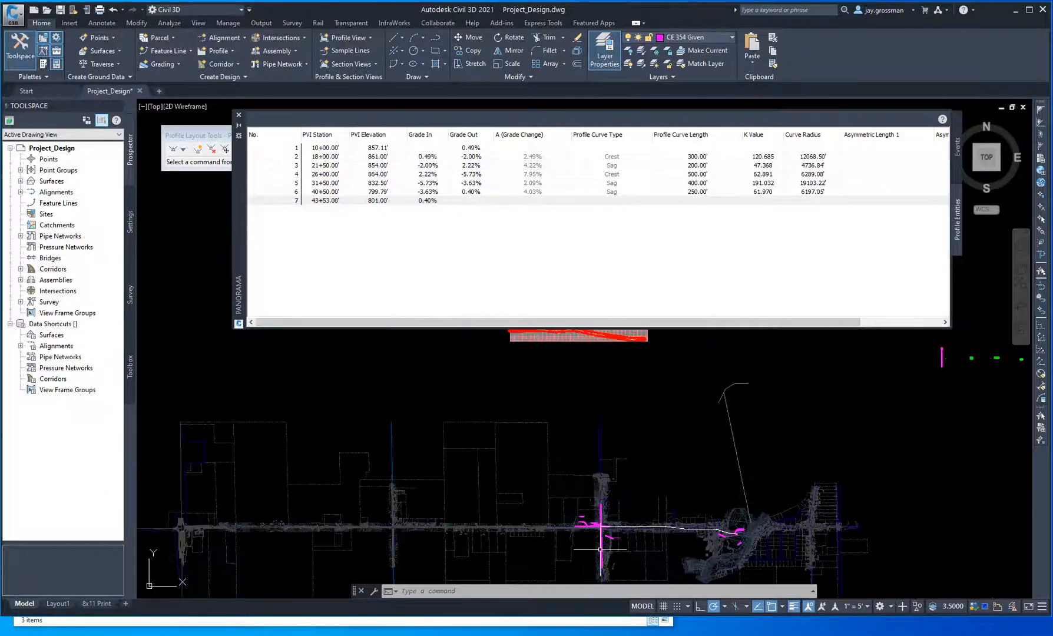
scroll(716, 547, "up", 5)
middle_click_drag(944, 464, 594, 482)
scroll(601, 480, "up", 5)
scroll(639, 491, "down", 3)
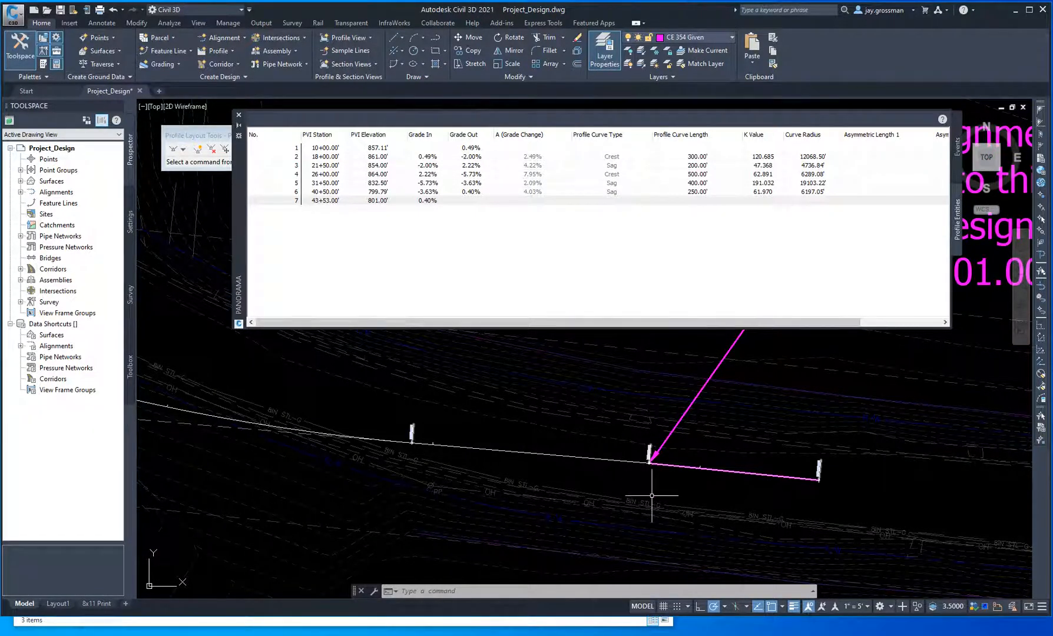
scroll(645, 482, "down", 4)
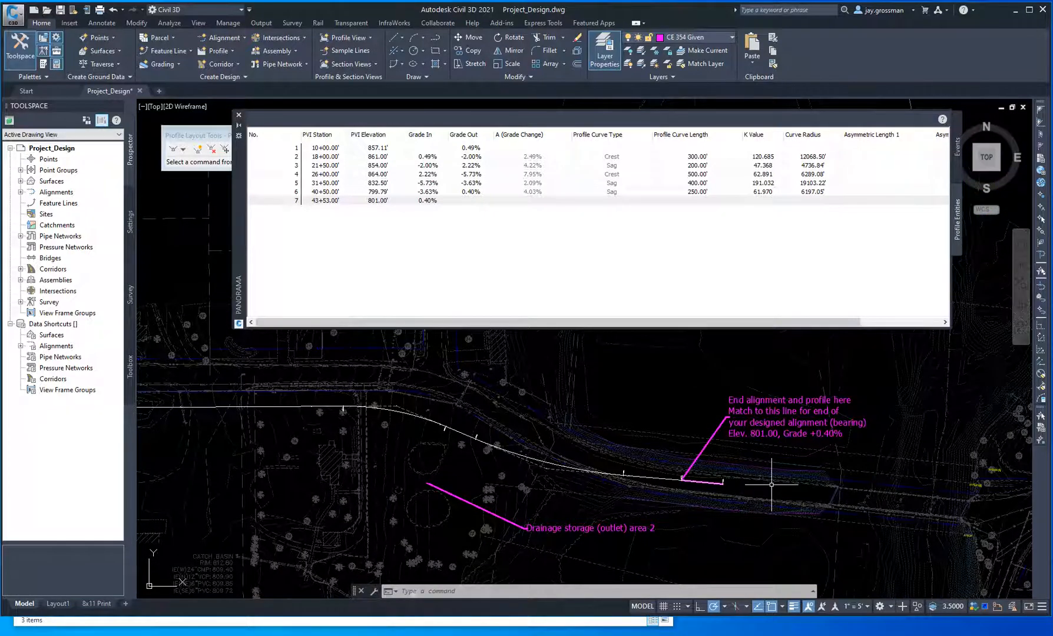
scroll(677, 476, "up", 5)
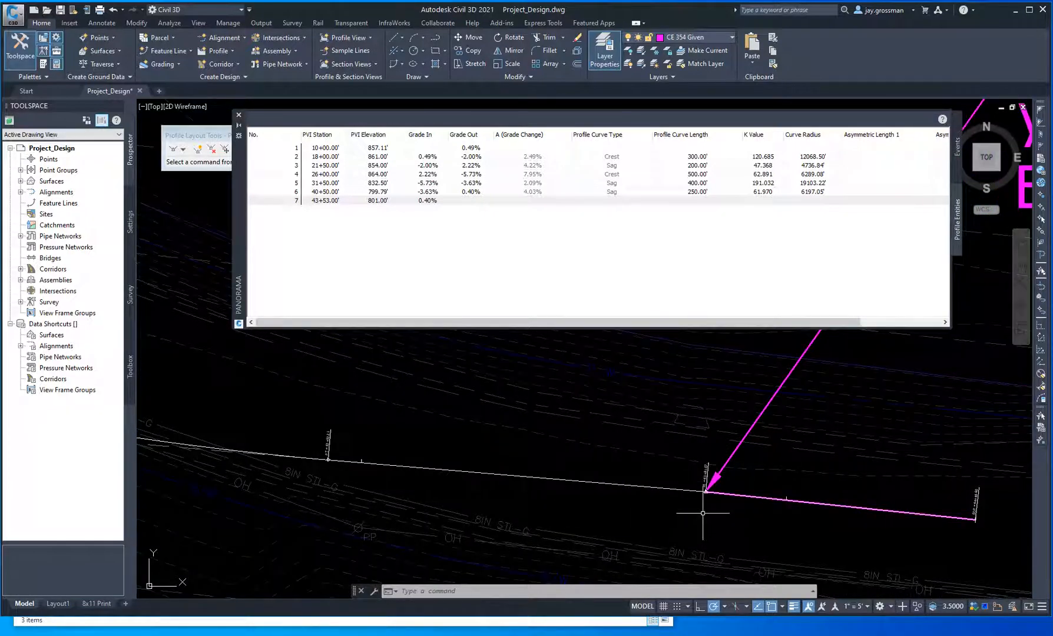
scroll(701, 508, "down", 4)
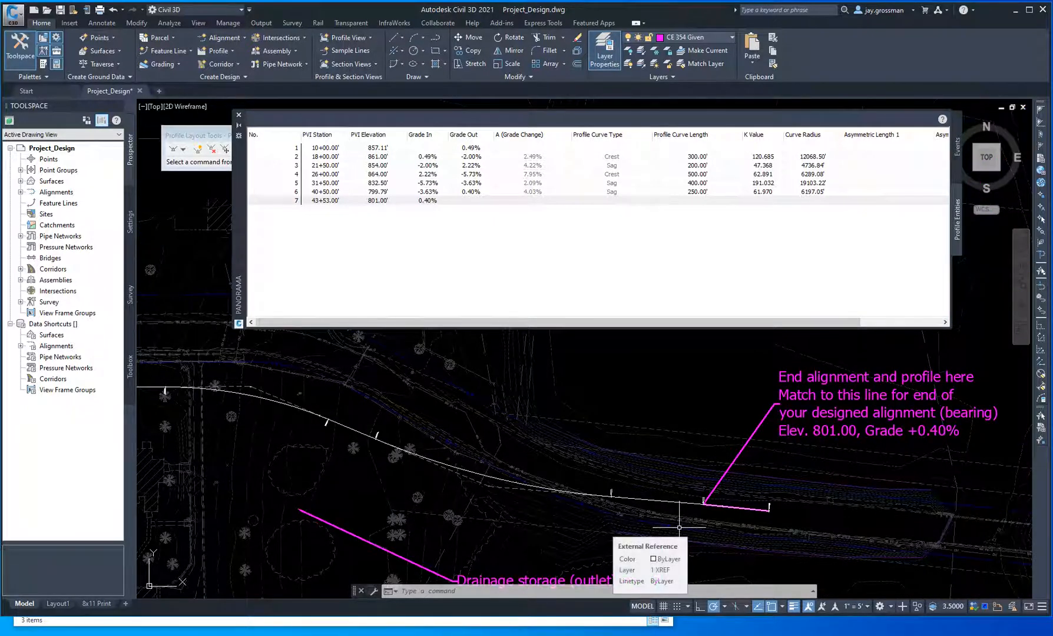
scroll(532, 476, "down", 2)
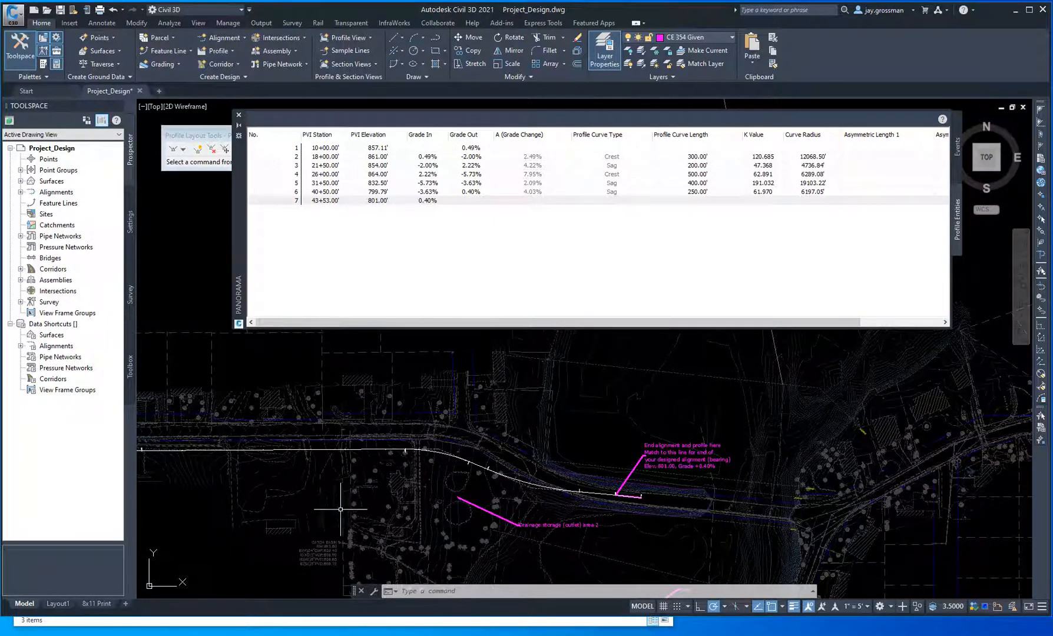
Step: Examine the PRJ alignment's route in plan, from the western intersection through the middle bends to its eastern end
middle_click_drag(339, 504, 681, 503)
scroll(682, 503, "down", 3)
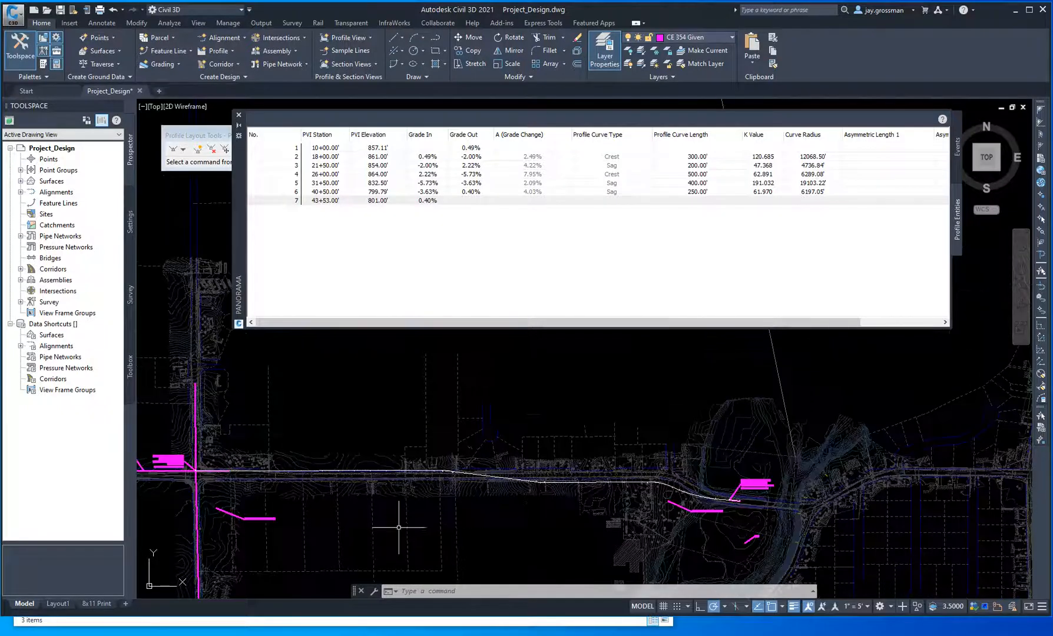
middle_click_drag(411, 498, 581, 505)
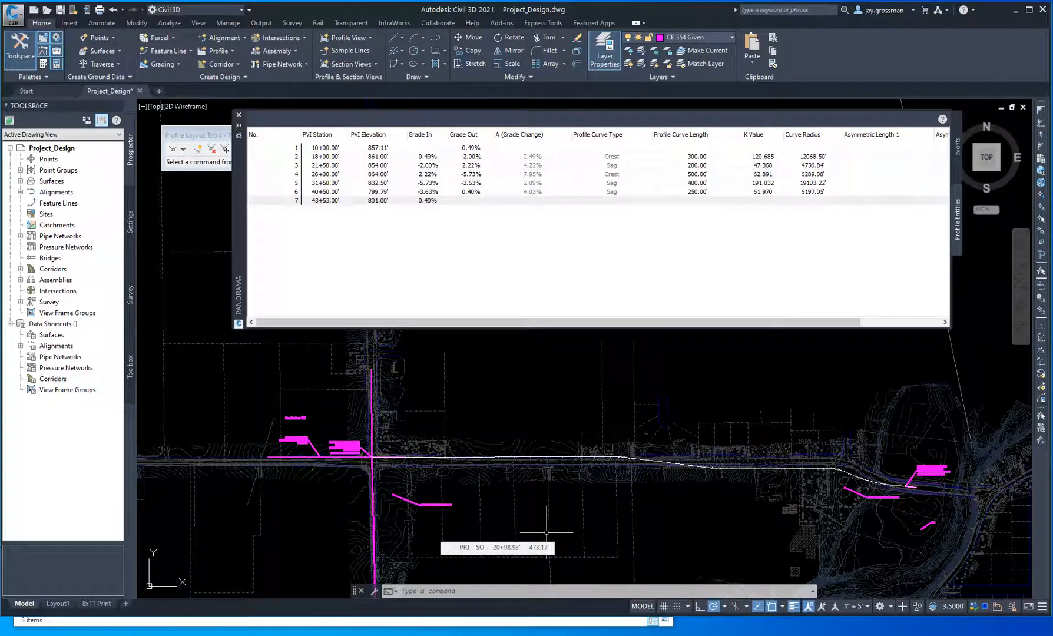
scroll(565, 529, "down", 3)
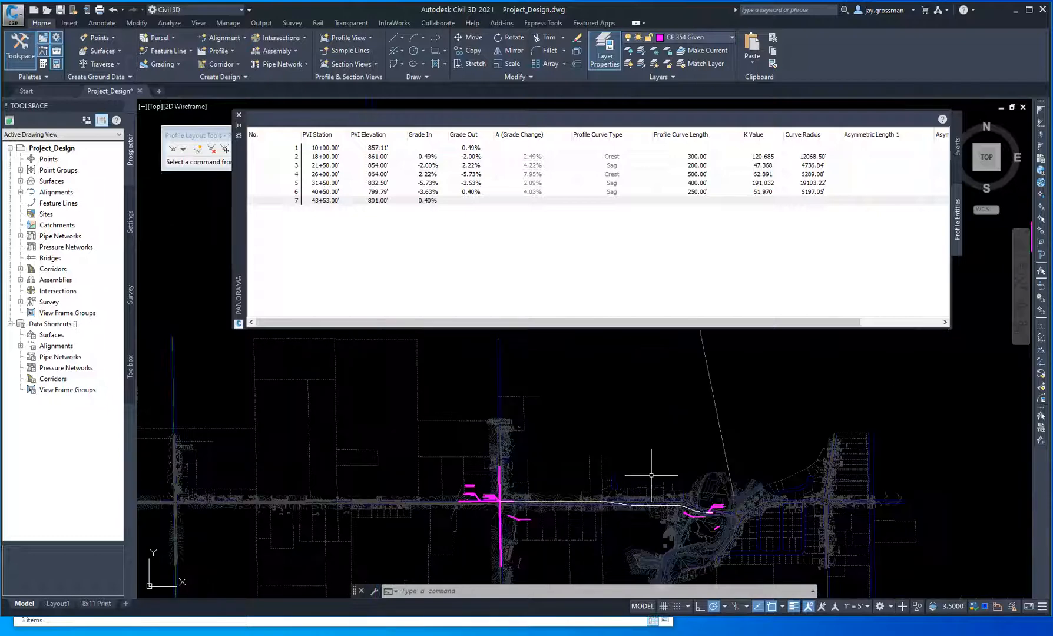
scroll(590, 515, "up", 5)
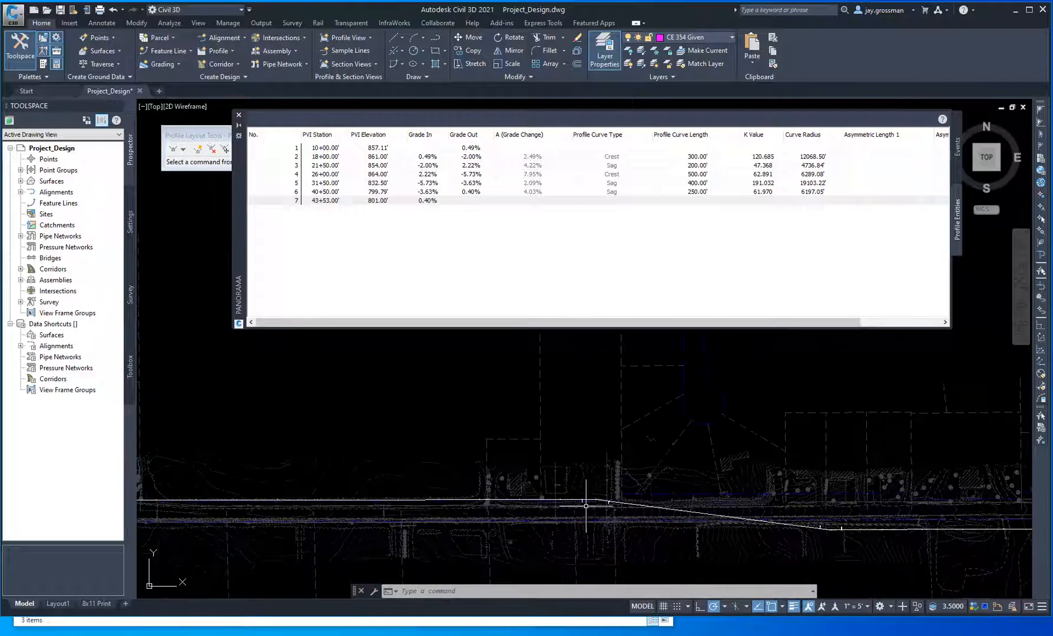
scroll(583, 512, "down", 3)
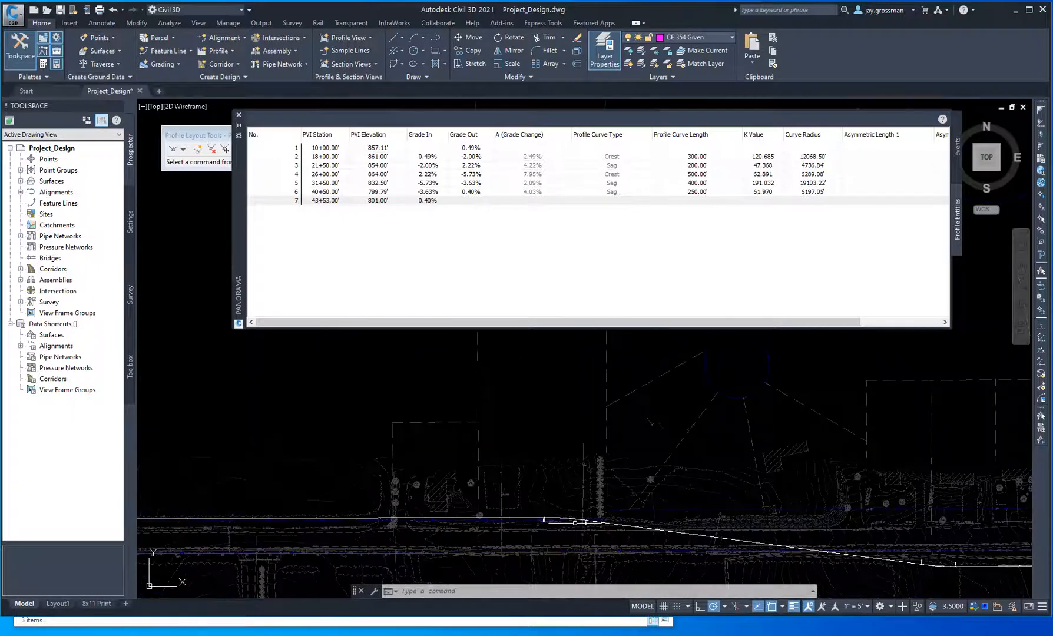
scroll(539, 537, "up", 2)
middle_click_drag(541, 533, 581, 450)
scroll(621, 501, "down", 2)
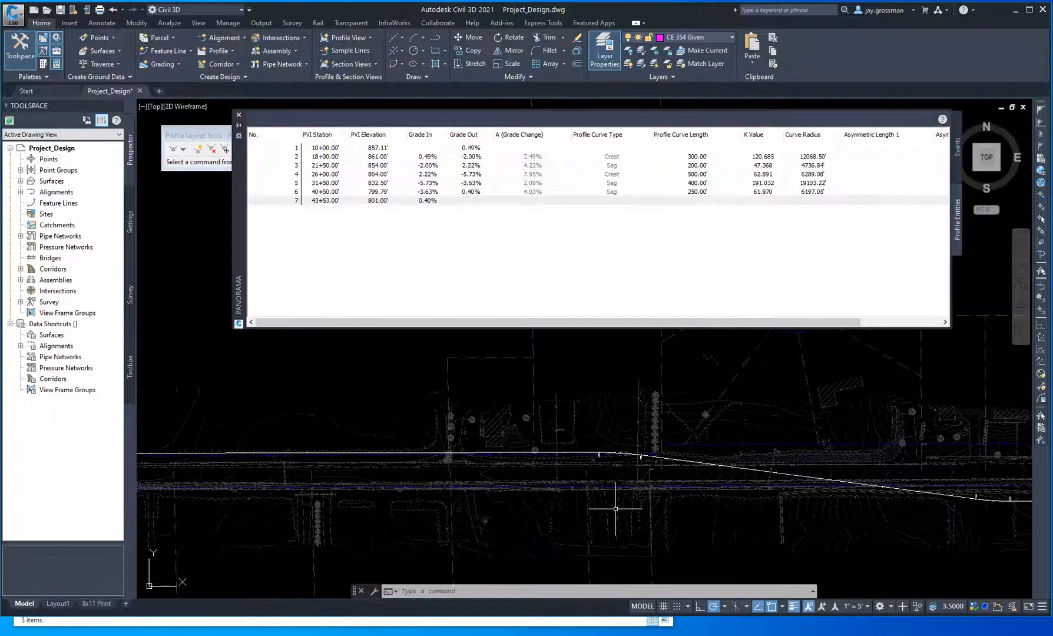
scroll(615, 501, "down", 4)
middle_click_drag(602, 512, 544, 493)
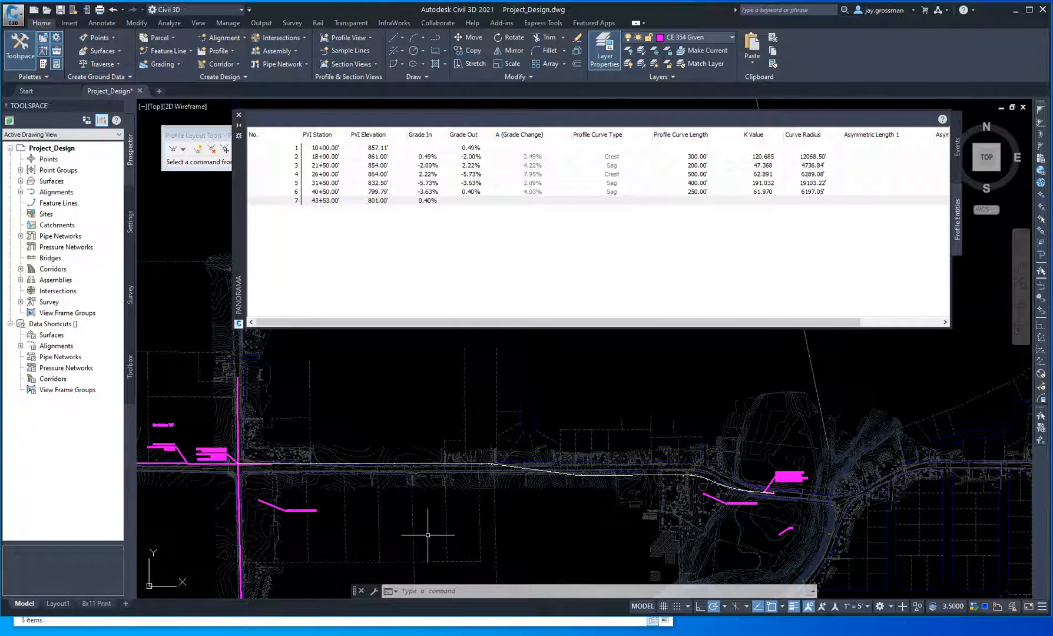
middle_click_drag(435, 519, 576, 513)
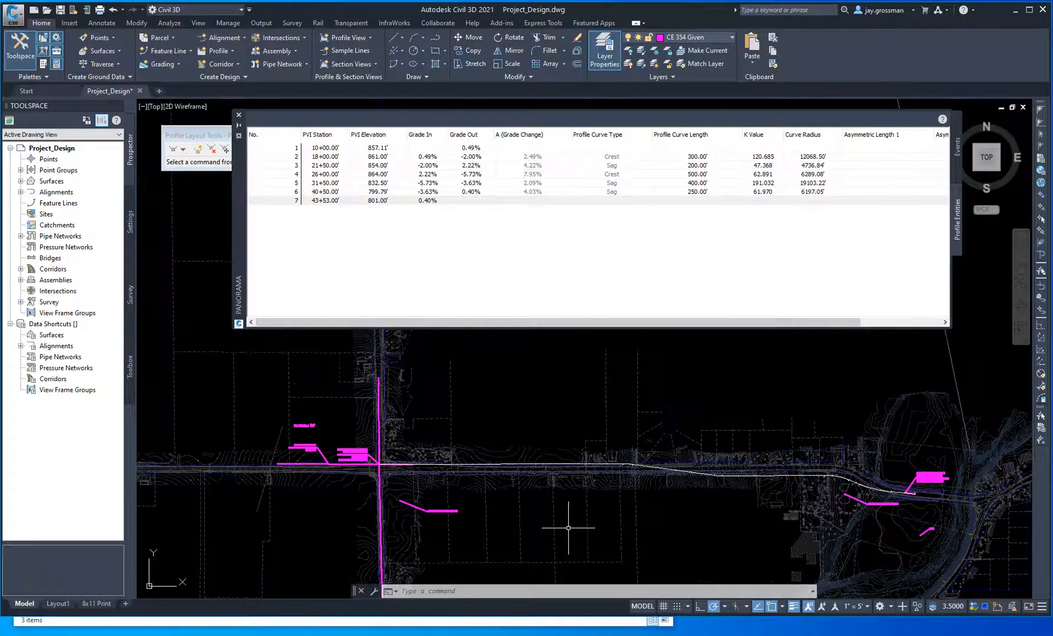
Step: Close the profile entities table and show the whole PRJ alignment in plan
left_click(207, 135)
left_click(239, 116)
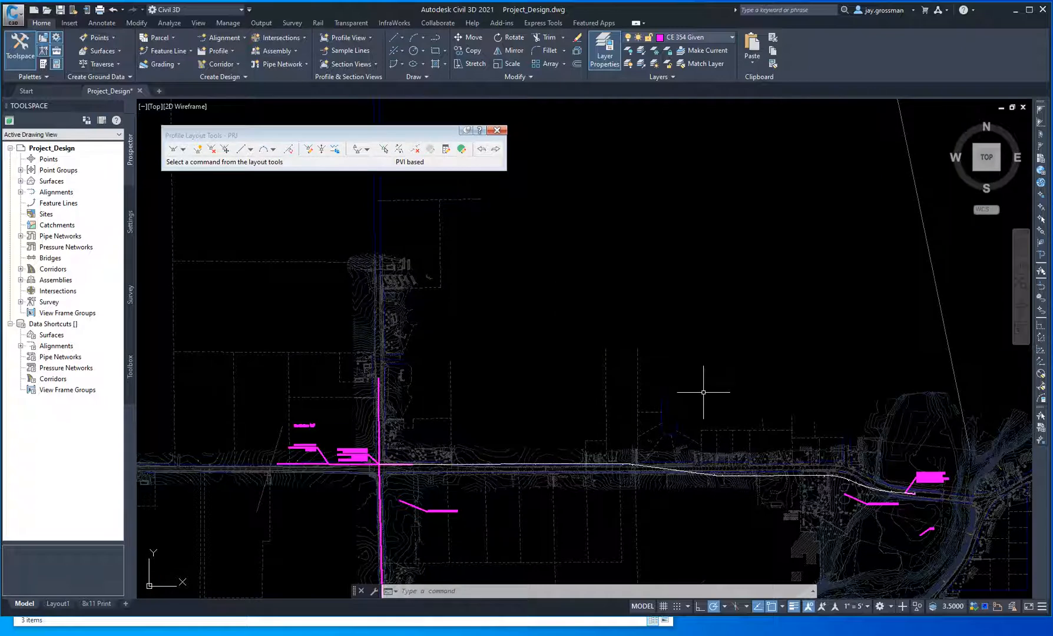
middle_click_drag(700, 531, 638, 502)
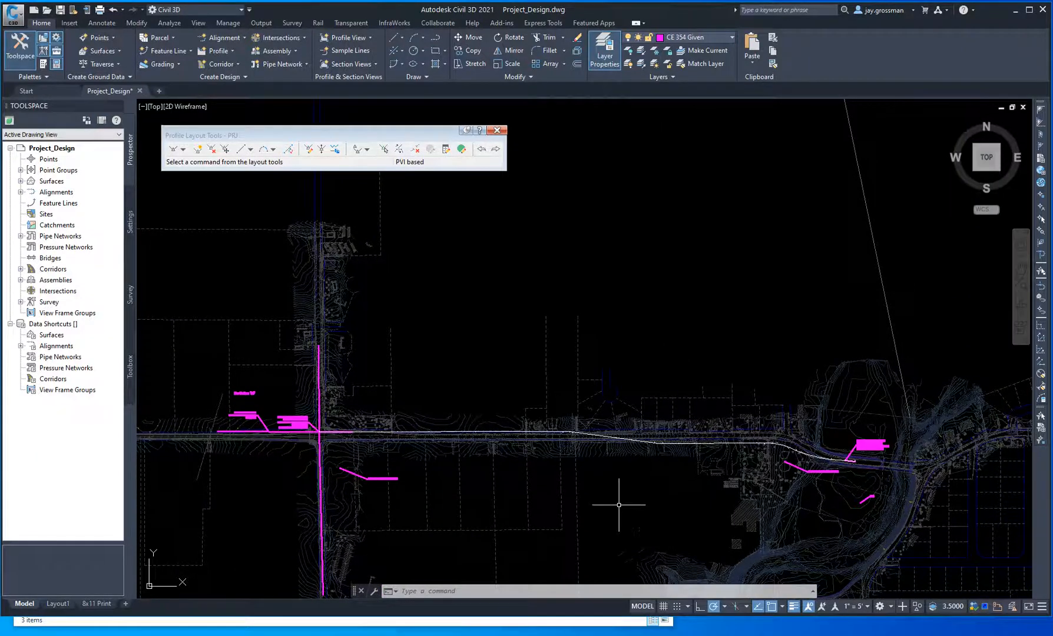